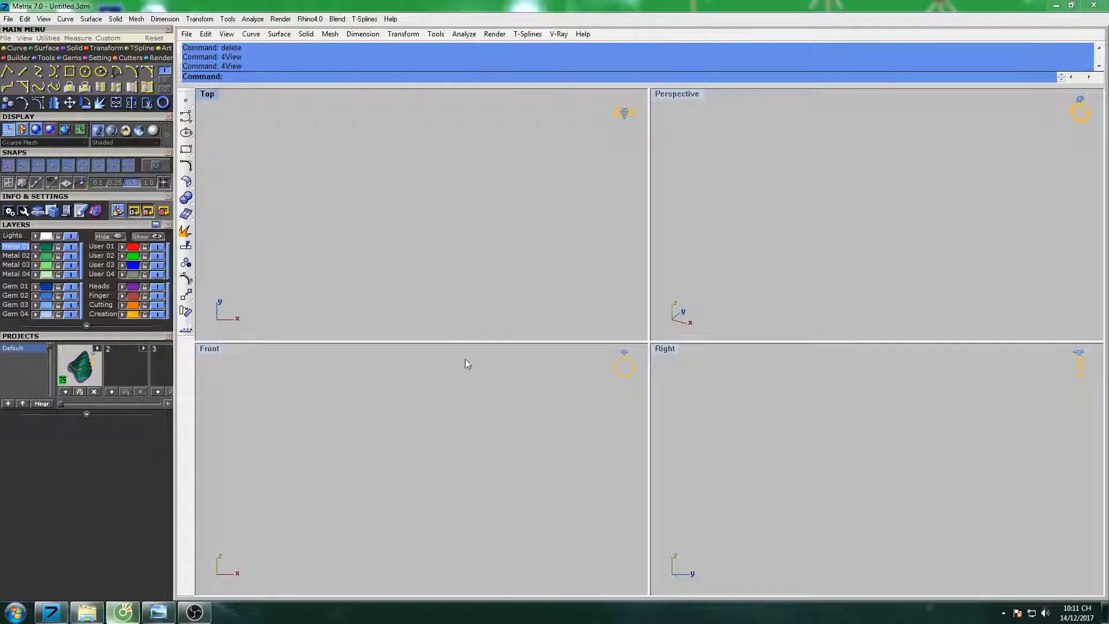
Draw a diameter-20 circle in the Front view.
click(88, 70)
click(422, 469)
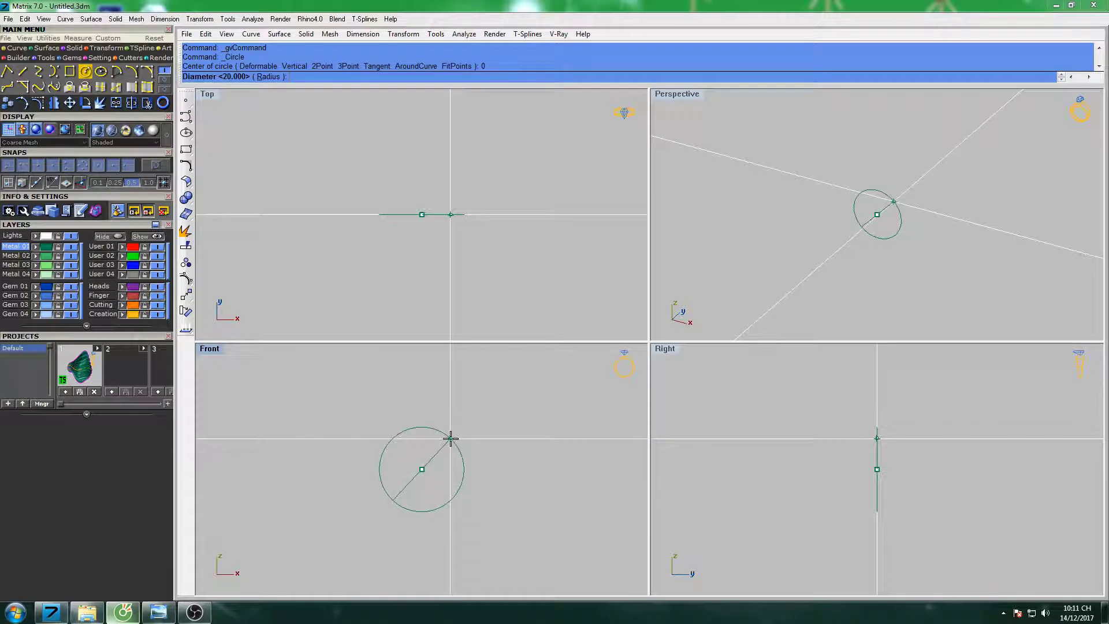
text(20)
key(Return)
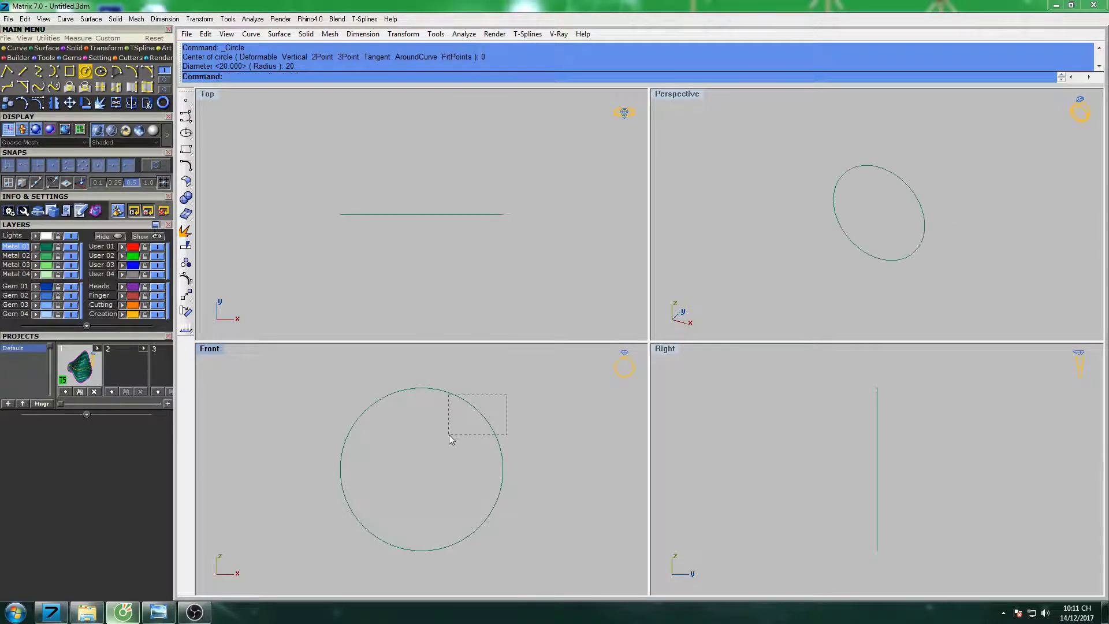
Offset the circle 1.2 outward, then maximize the Front view.
drag(507, 396, 448, 435)
right_drag(515, 425, 456, 435)
text(O)
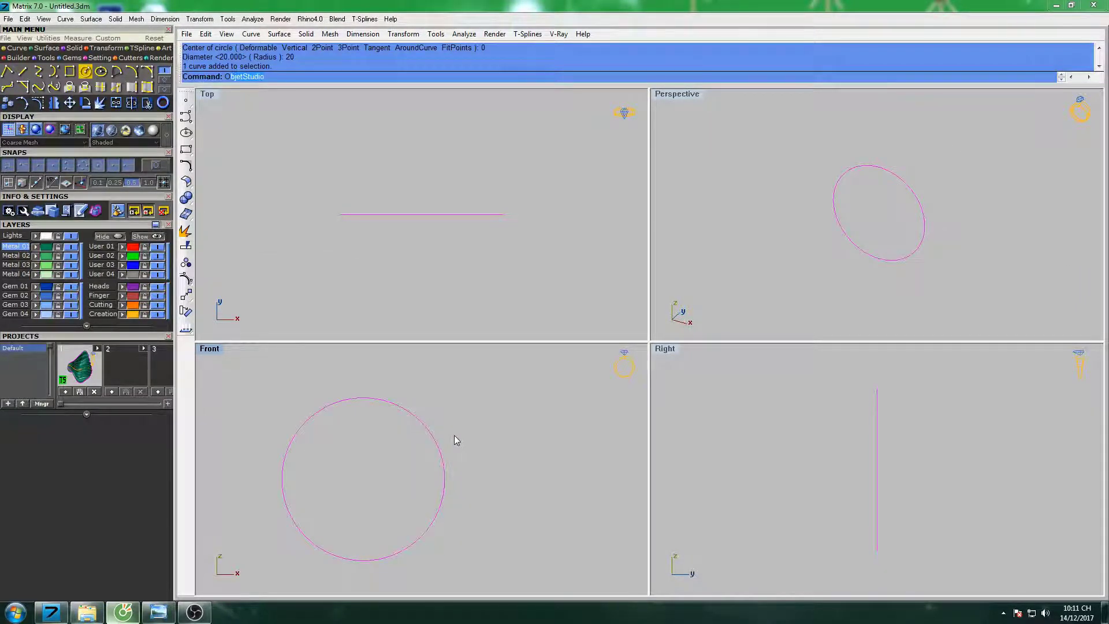
text(f)
key(Return)
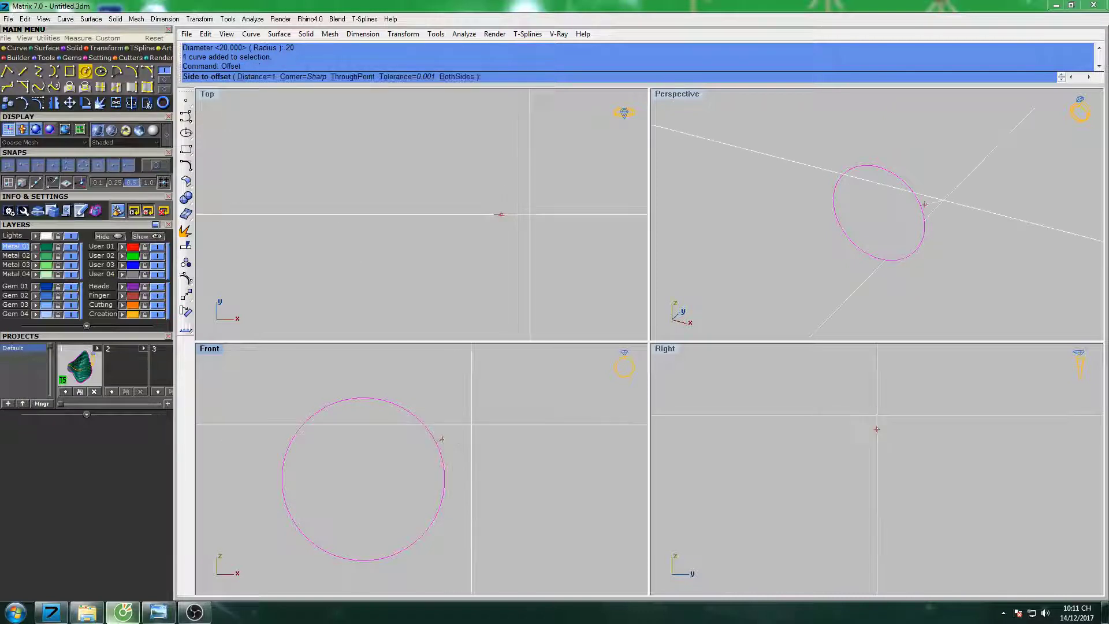
text(.2)
key(Return)
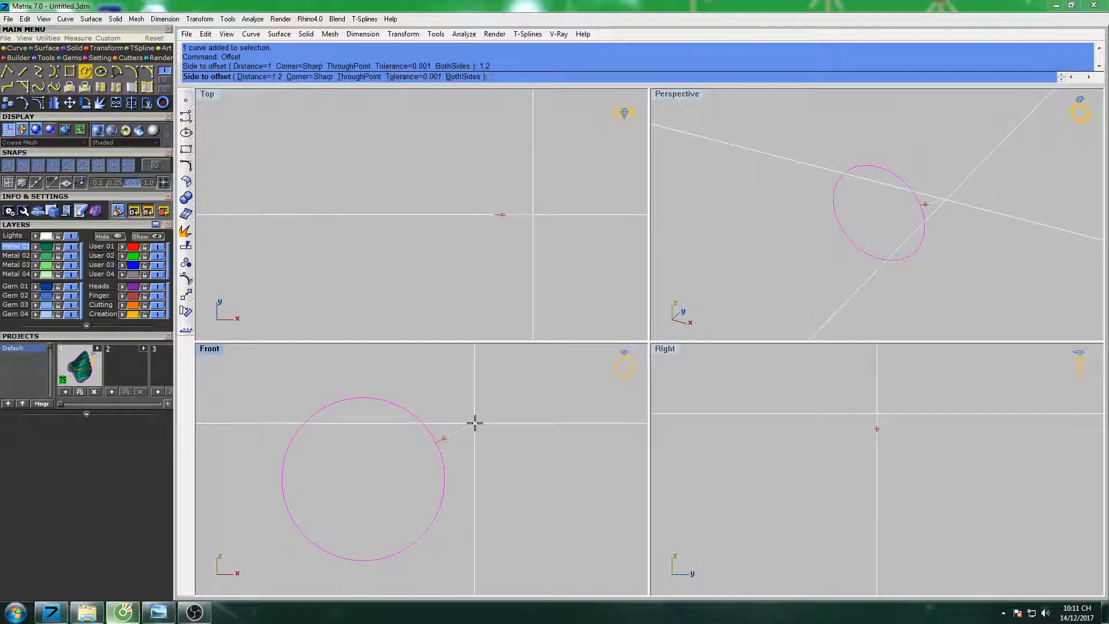
click(475, 423)
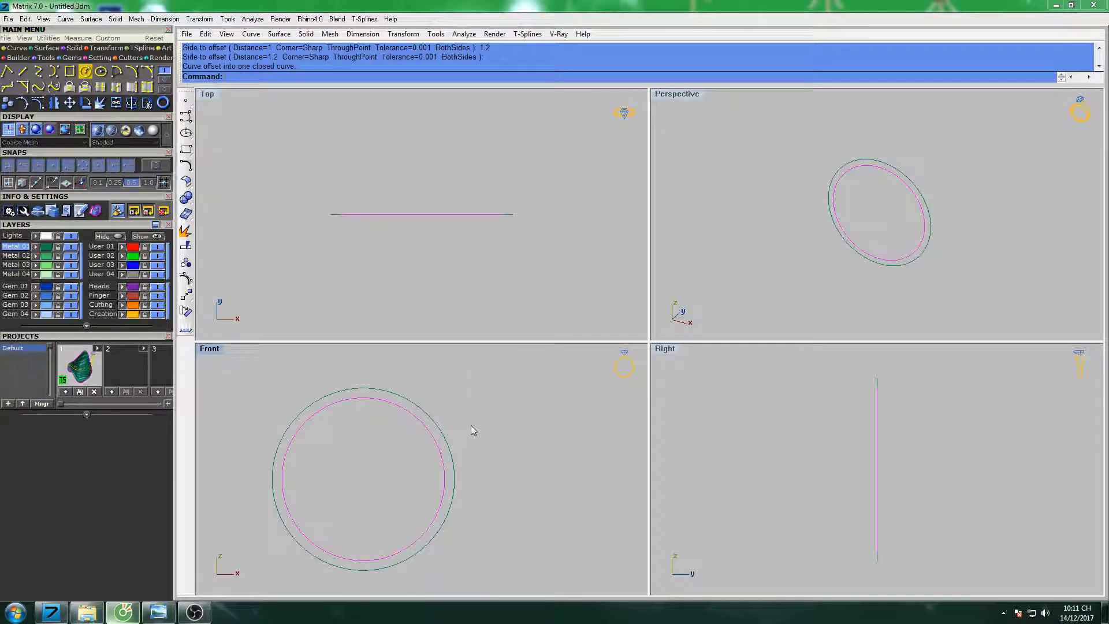
double_click(205, 351)
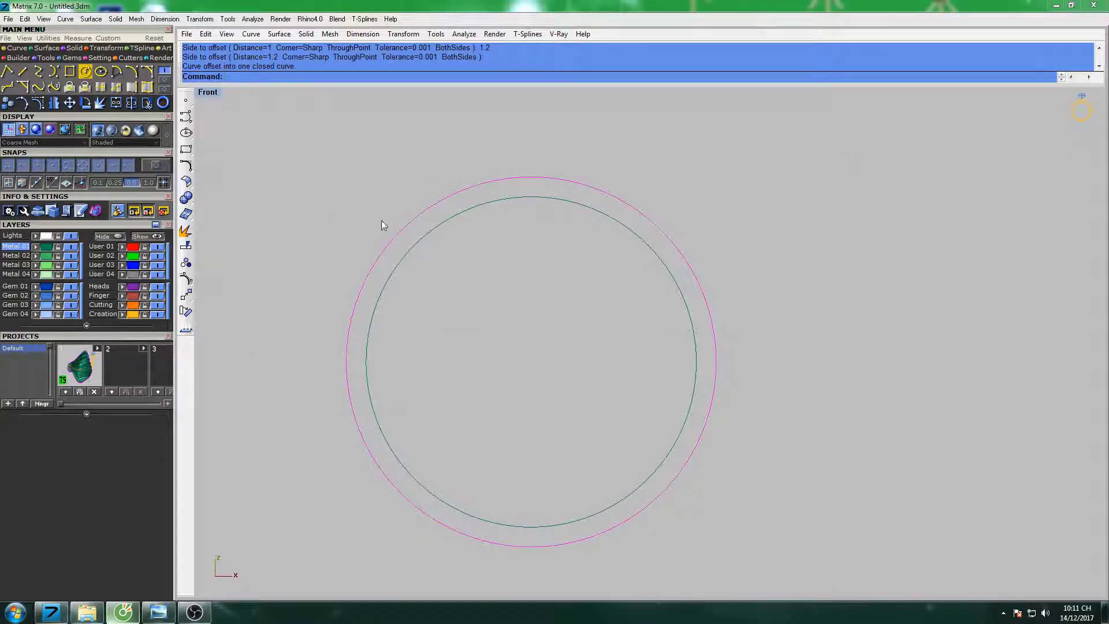
Cancel a two-directional scale attempt and recentre the circles in the Front view.
text(scale)
click(249, 103)
key(Escape)
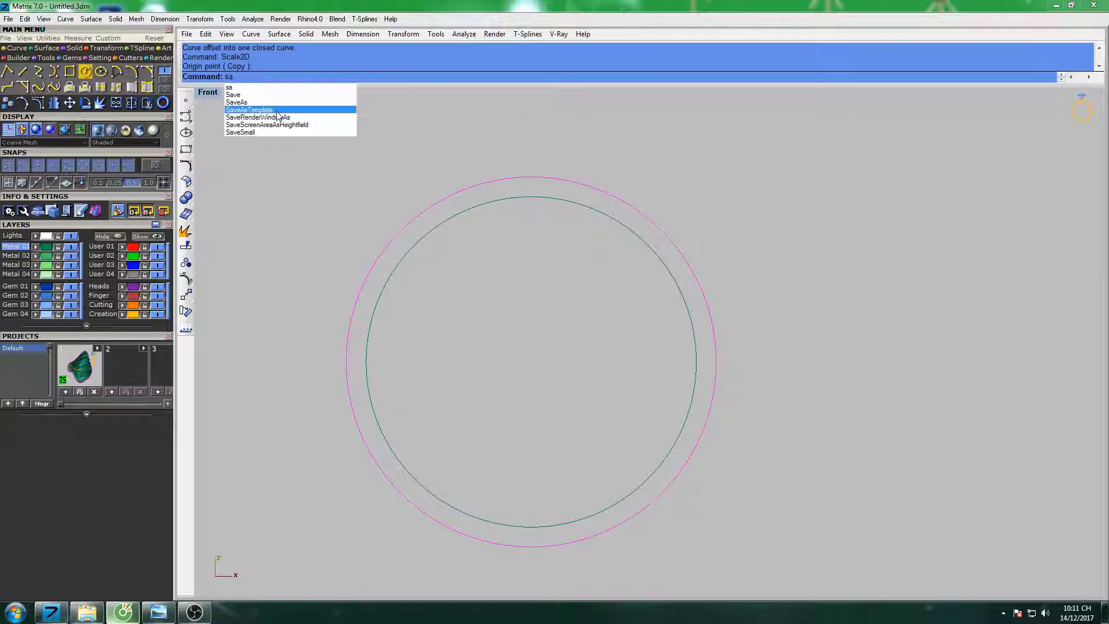
key(BackSpace)
mouse_move(562, 242)
right_down()
mouse_move(536, 231)
mouse_move(552, 241)
right_up()
text(Sc)
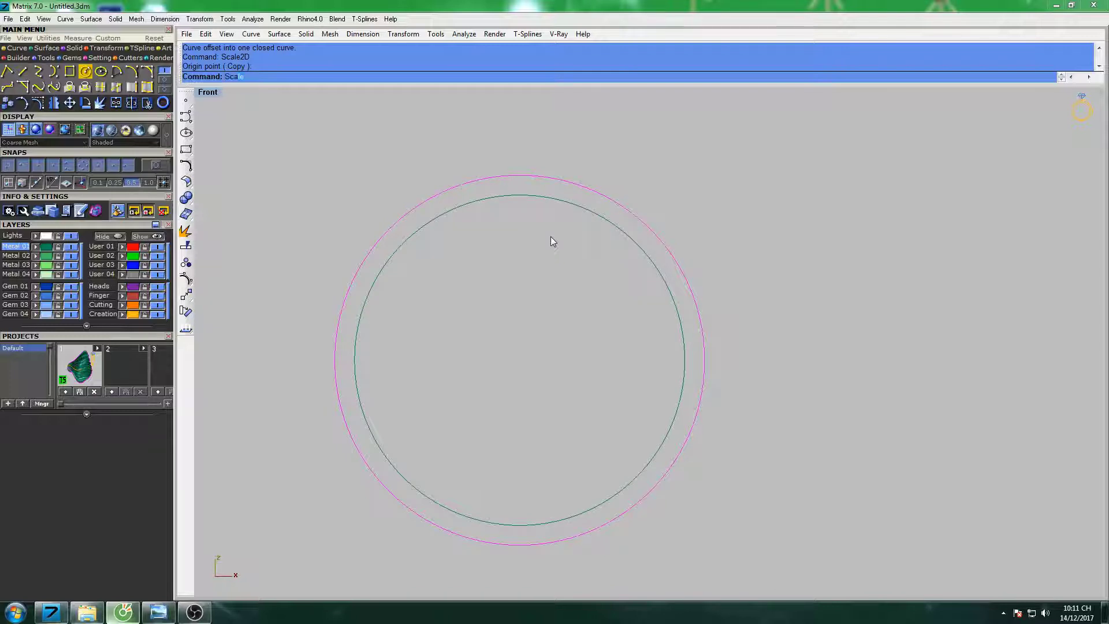
Stretch the outer circle slightly taller with Scale1D from its bottom.
click(248, 95)
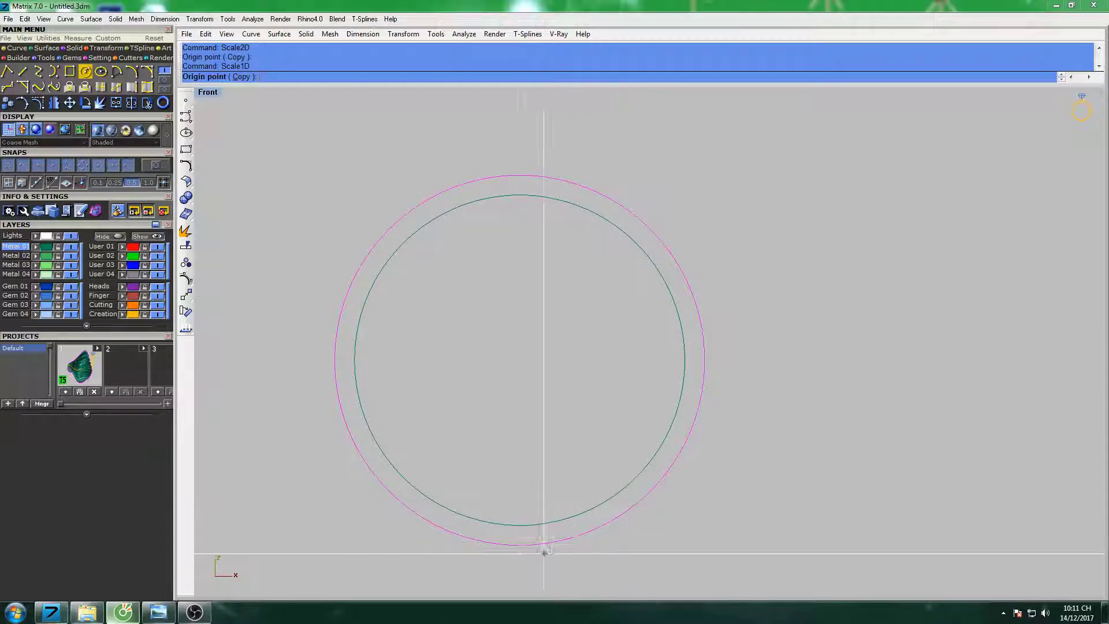
click(519, 544)
click(524, 126)
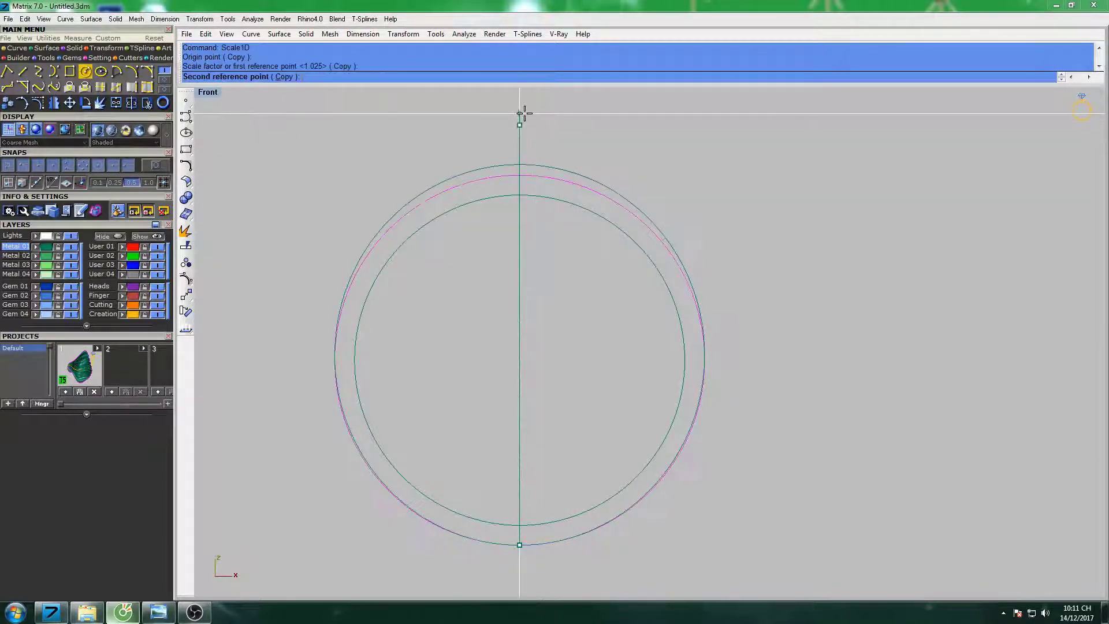
click(523, 114)
Stretch the outer circle slightly wider with Scale1D from the centre, then deselect it.
key(Return)
text(0)
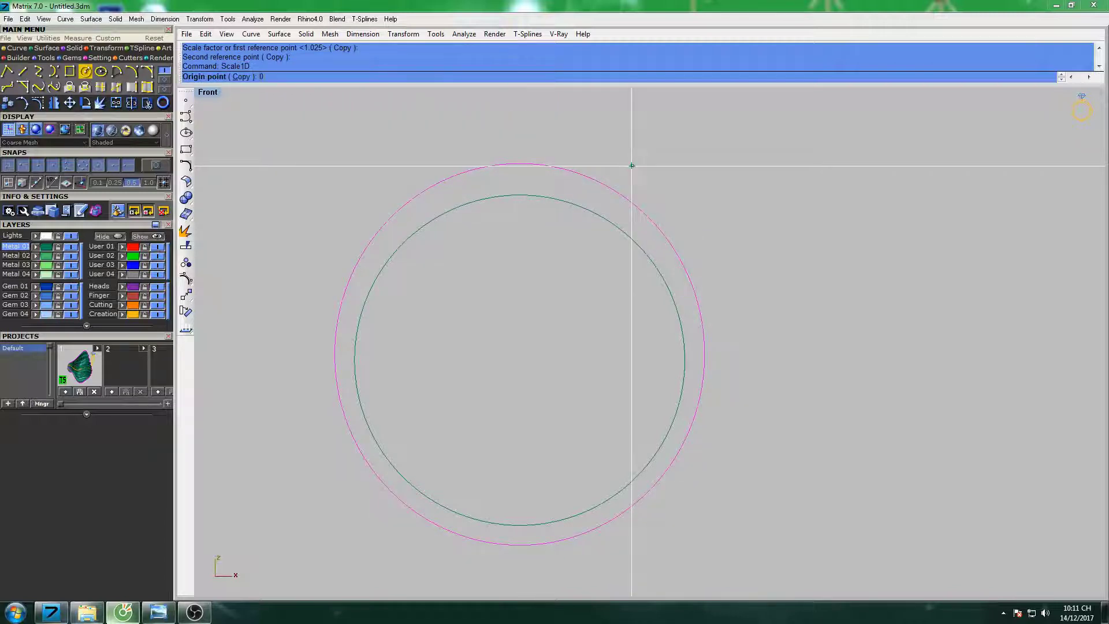
key(Return)
click(800, 347)
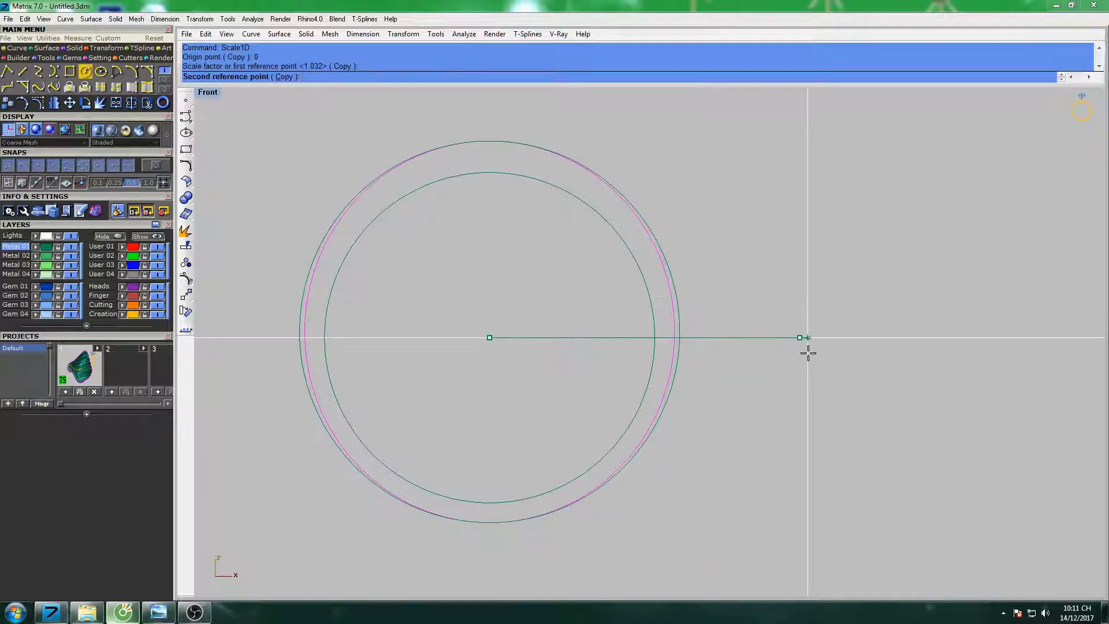
click(809, 353)
scroll(635, 272, down, 3)
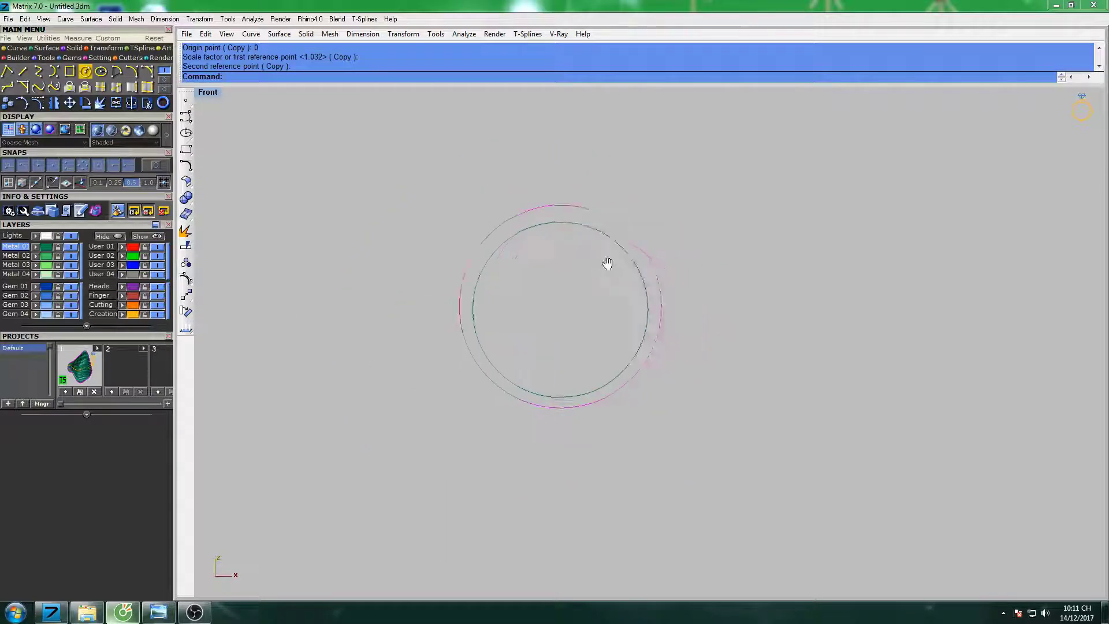
key(Escape)
Draw a BothSides line from origin 0, running front to back through the ring.
double_click(208, 93)
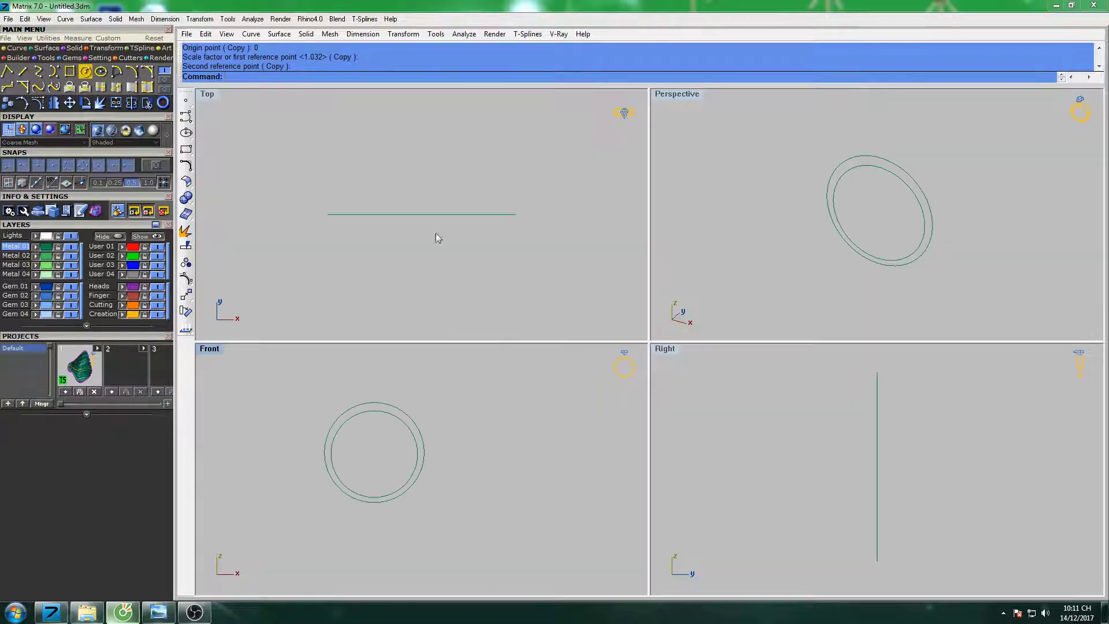
click(21, 72)
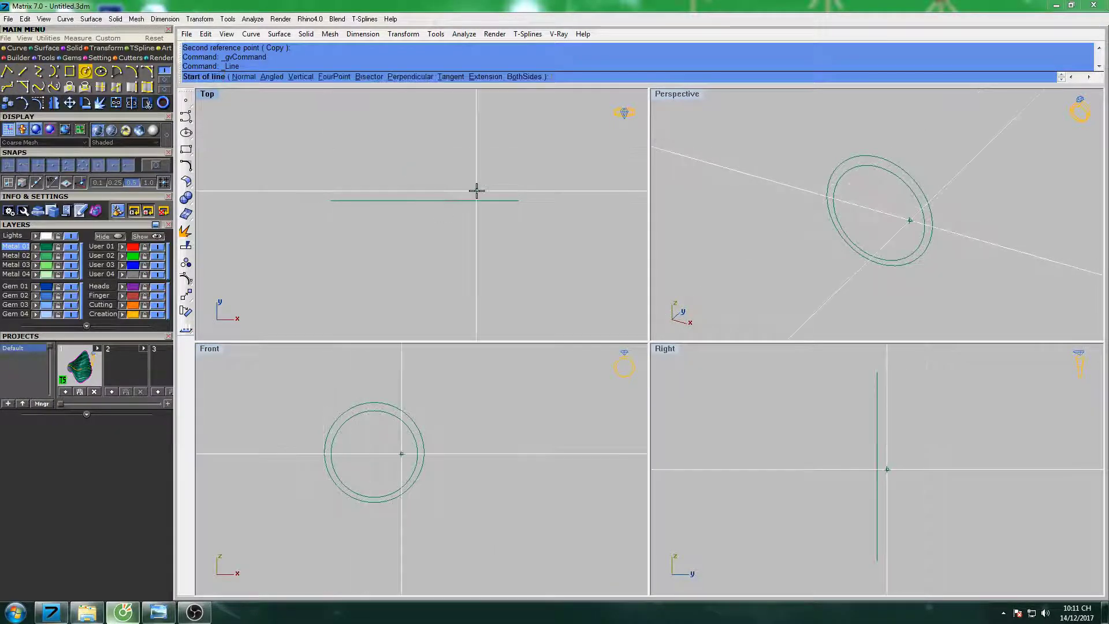
text(0)
key(Return)
text(b)
key(Return)
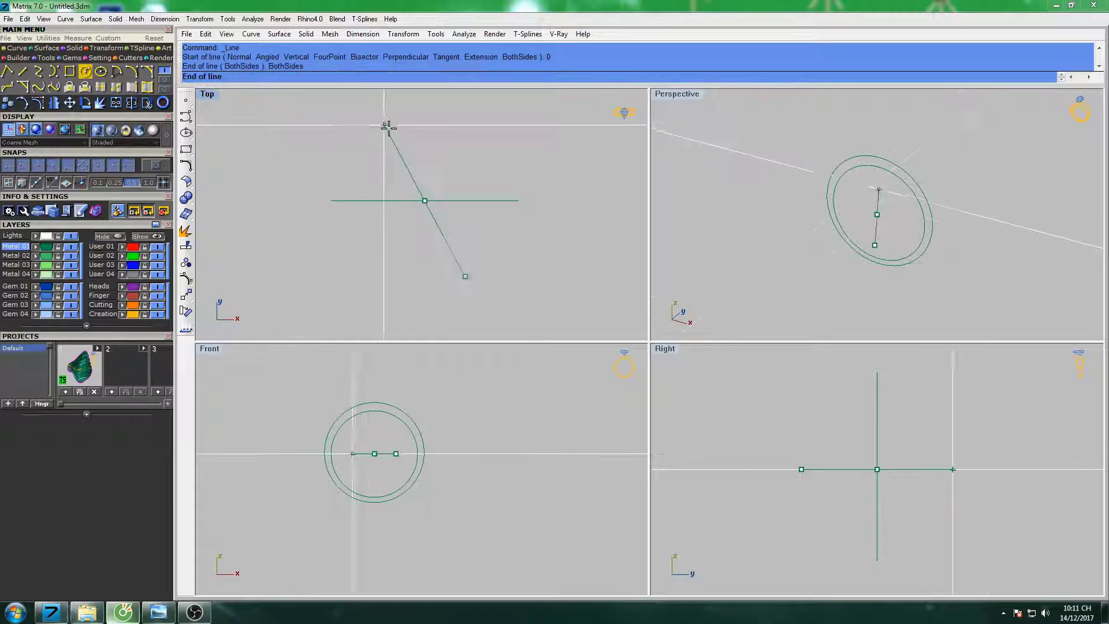
click(418, 153)
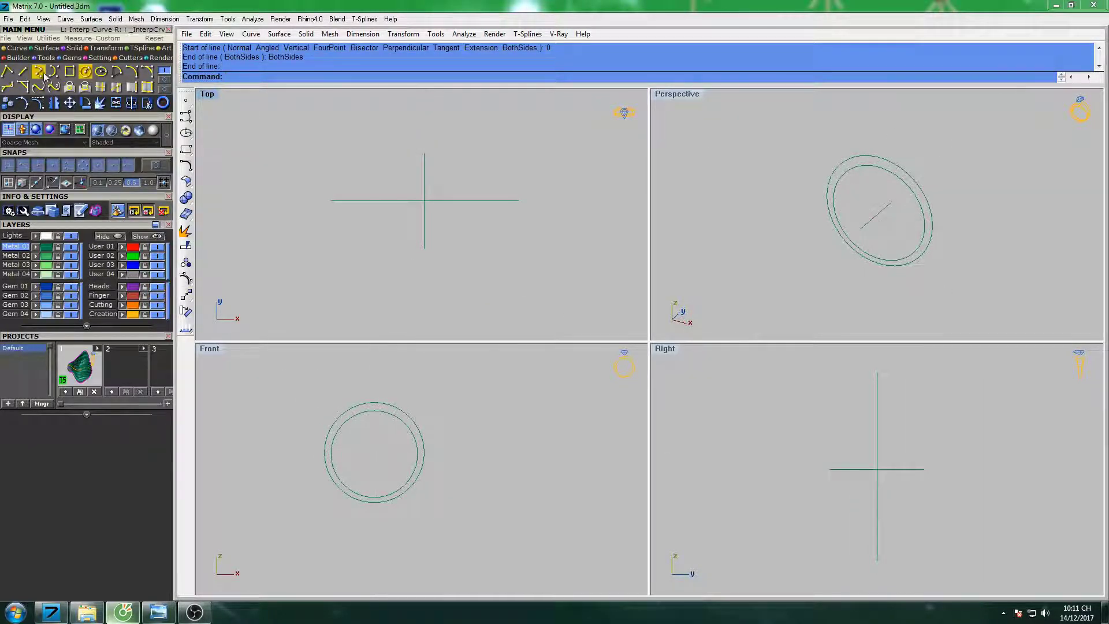
Place a round 2.90 mm diamond (.091 ct) from the Gem Loader.
click(71, 58)
click(8, 72)
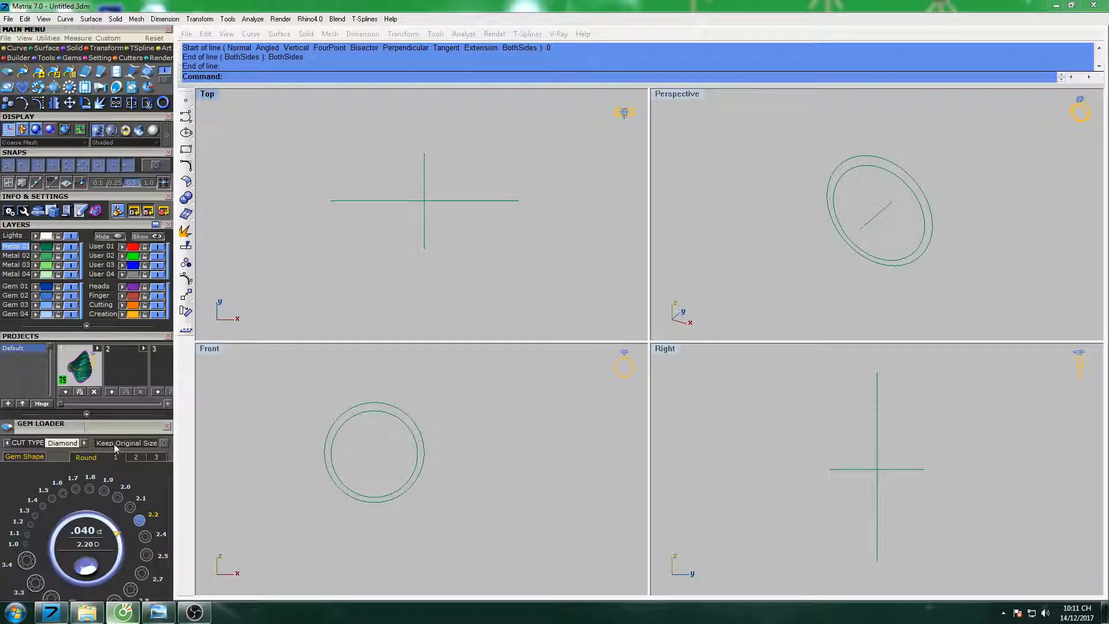
scroll(113, 444, down, 3)
click(141, 471)
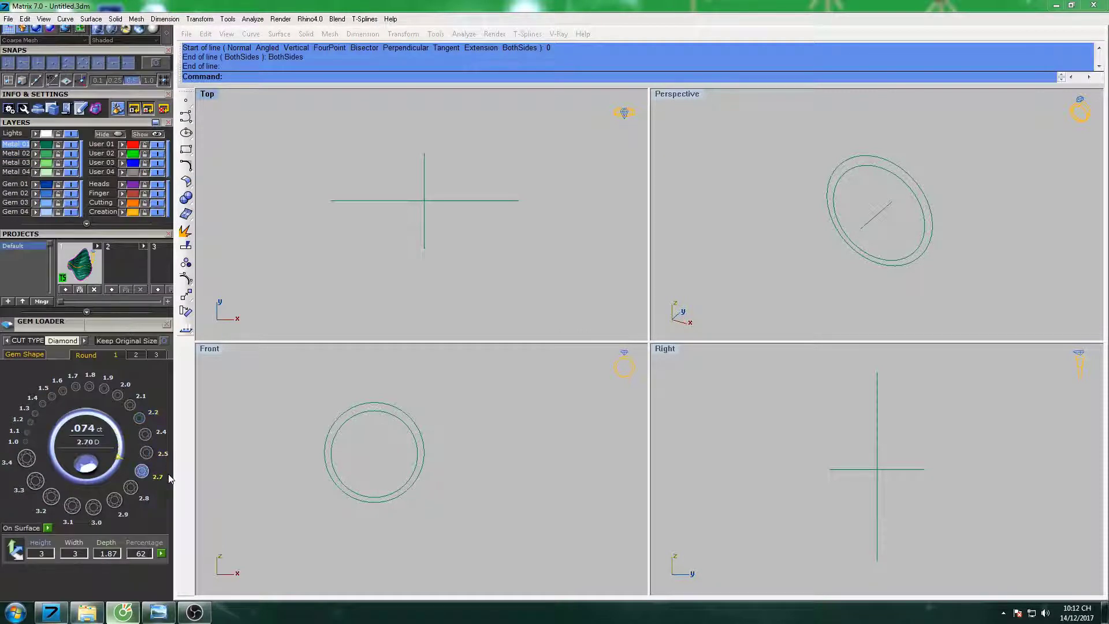
right_drag(480, 243, 489, 274)
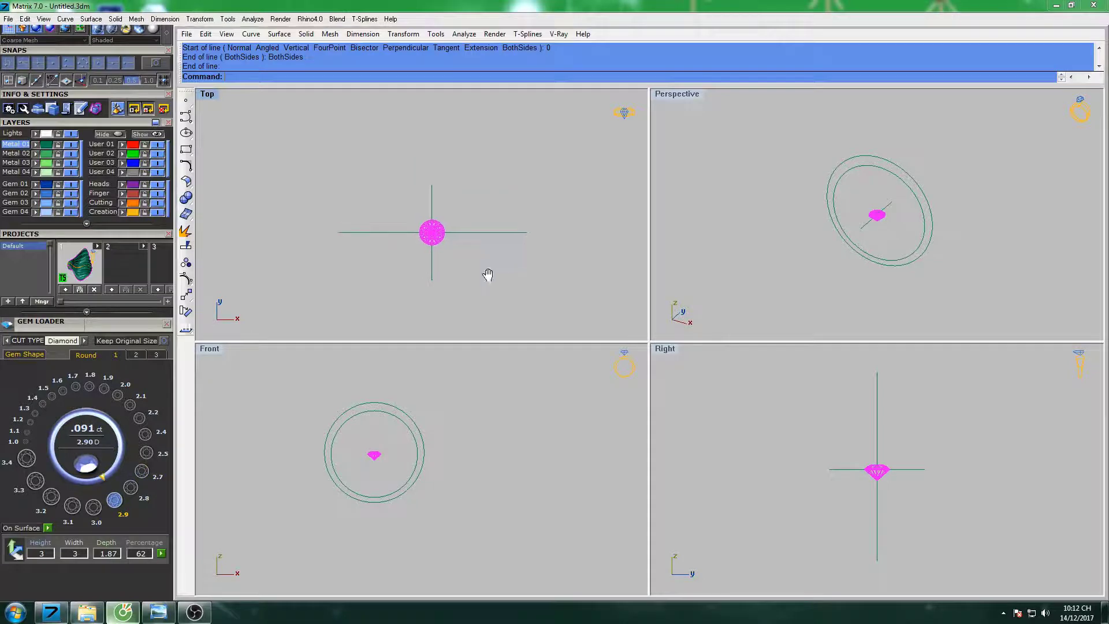
Maximize the Top view and drag the diamond just off the line crossing.
double_click(207, 93)
scroll(466, 282, up, 3)
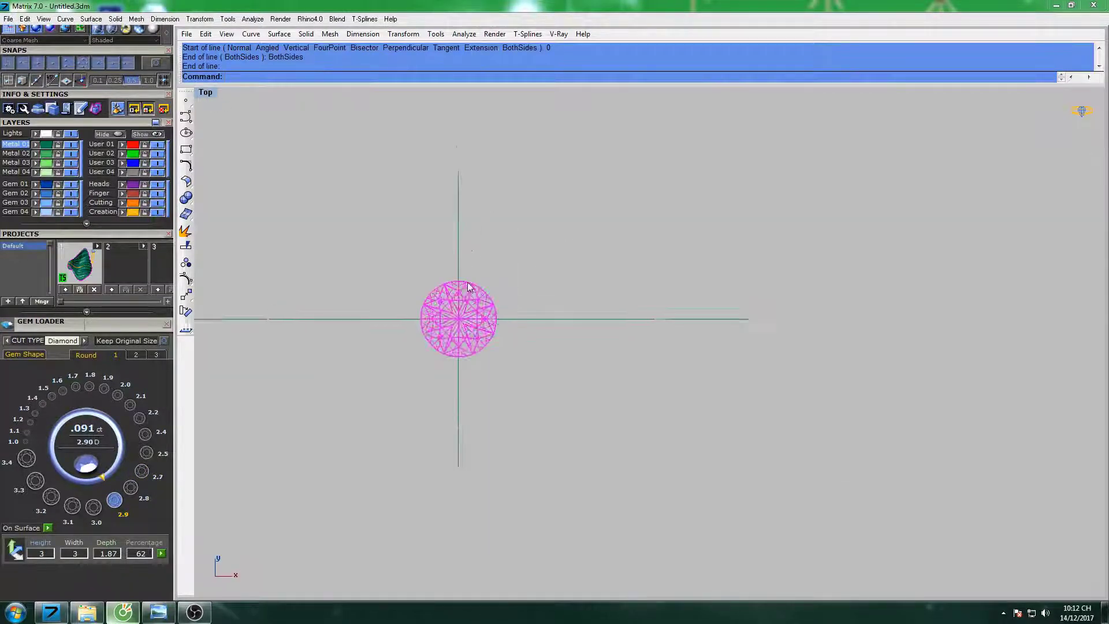
drag(472, 306, 519, 267)
click(541, 214)
right_drag(542, 213, 510, 224)
scroll(145, 96, up, 3)
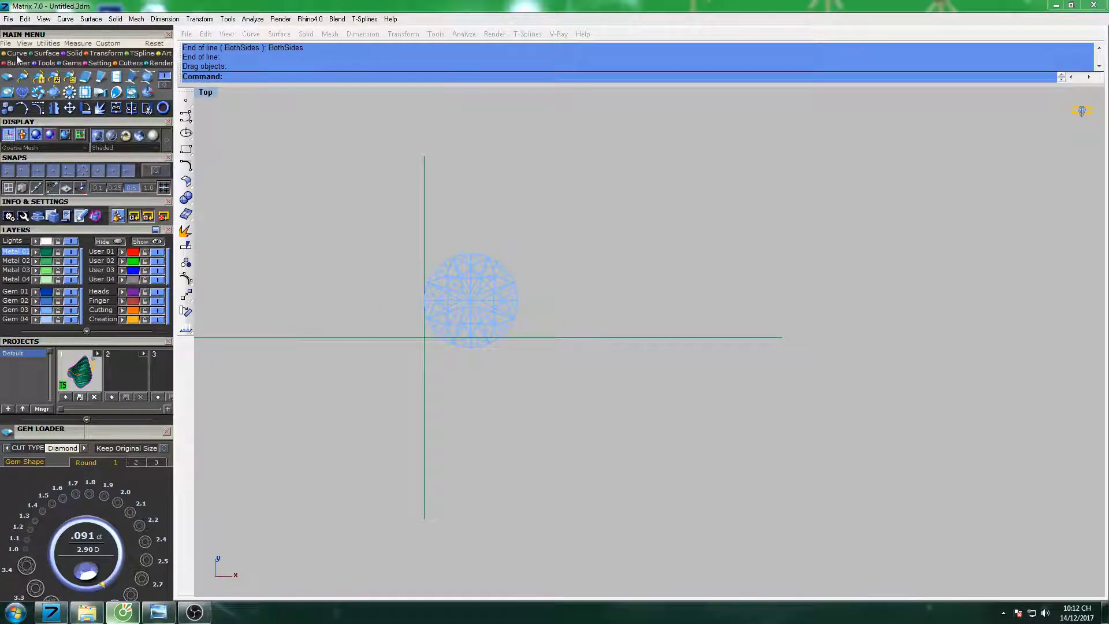
Start an interpolated curve below-left of the diamond, running up its left side.
click(38, 92)
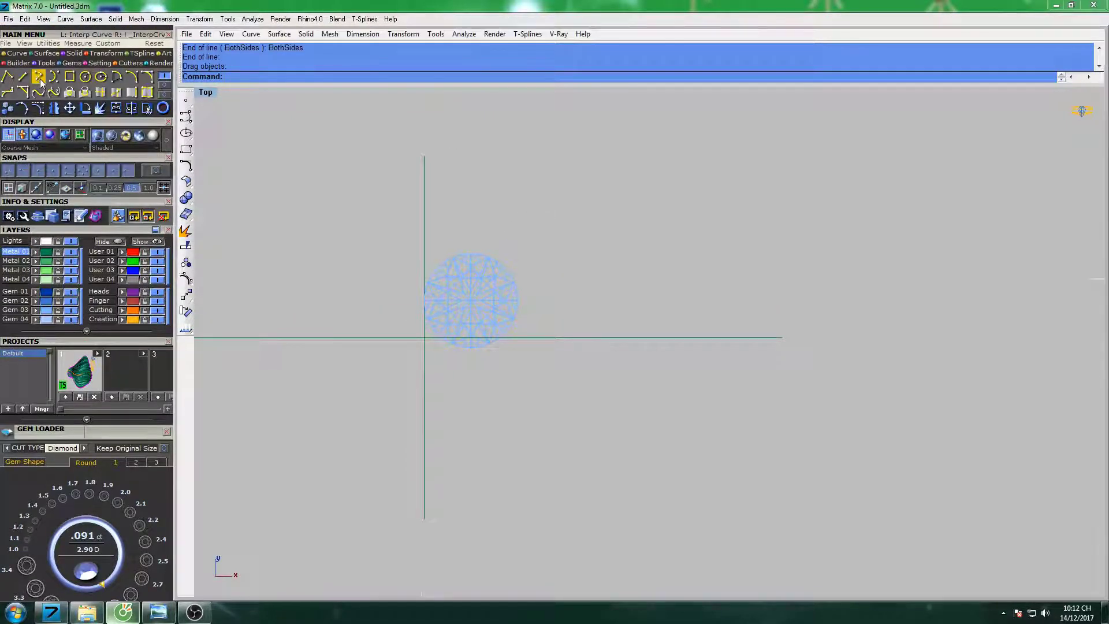
scroll(416, 335, up, 2)
click(418, 338)
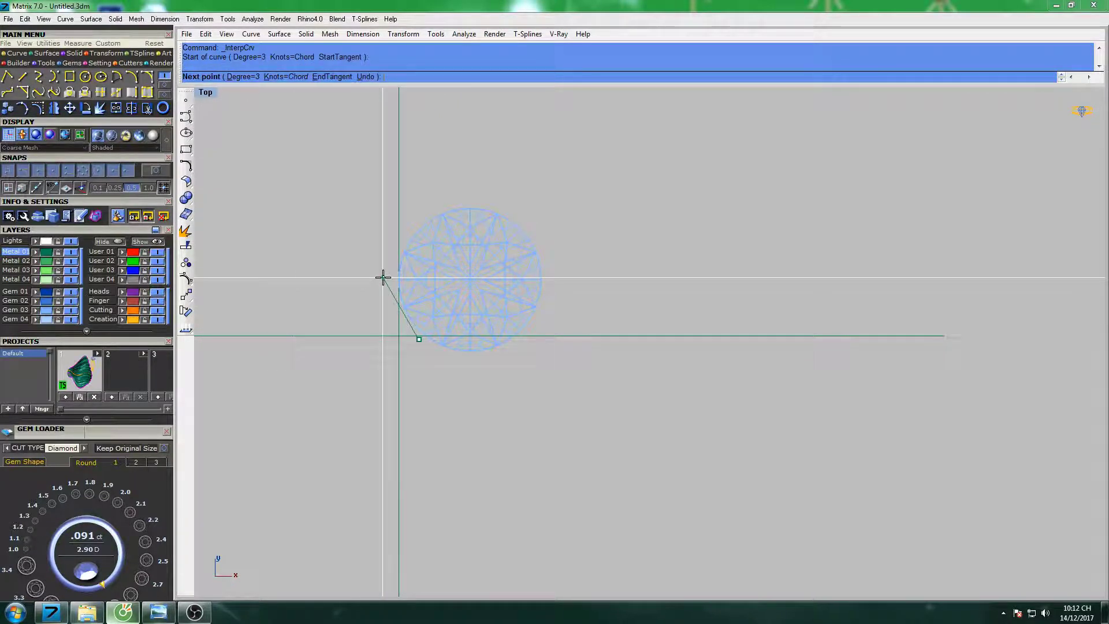
click(383, 277)
click(360, 191)
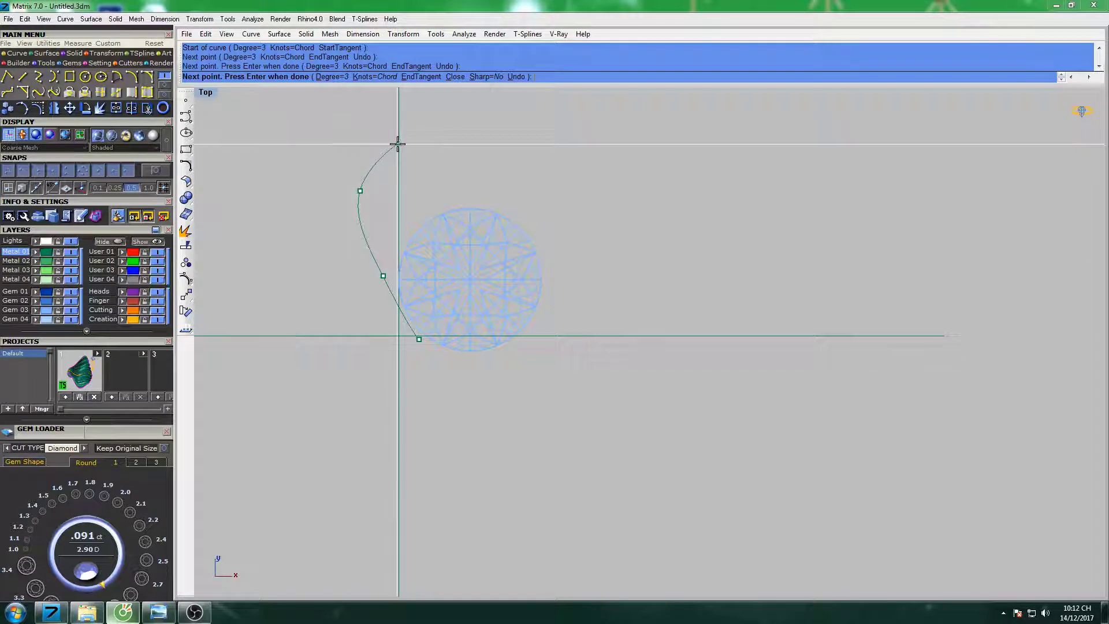
click(397, 144)
Continue the swirl over the diamond, across the ring line, ending in a long right tail.
click(493, 204)
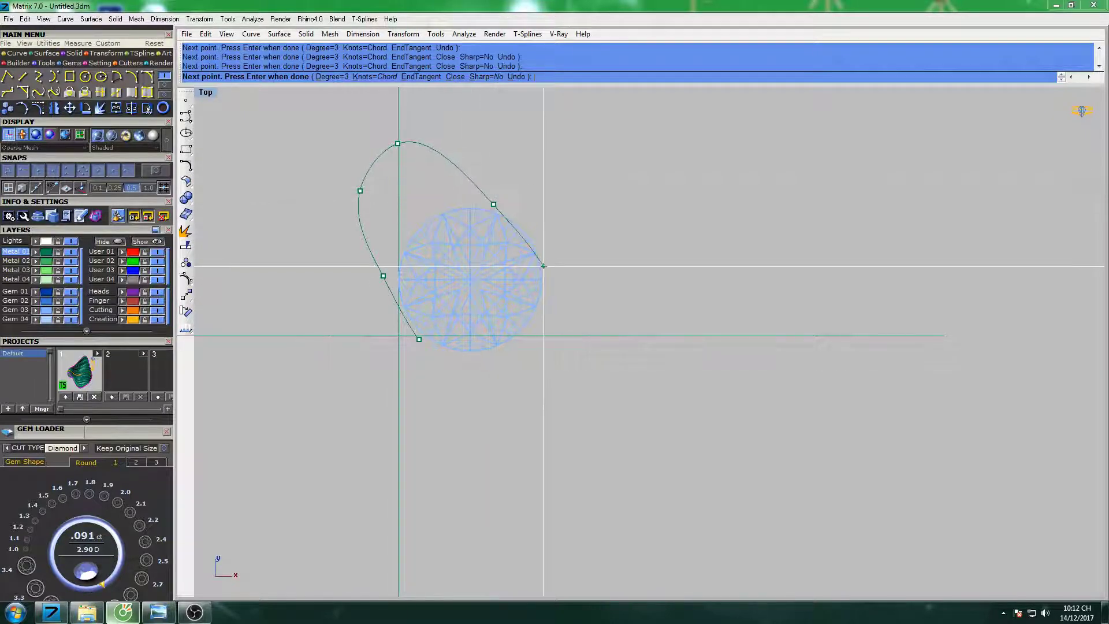
click(555, 288)
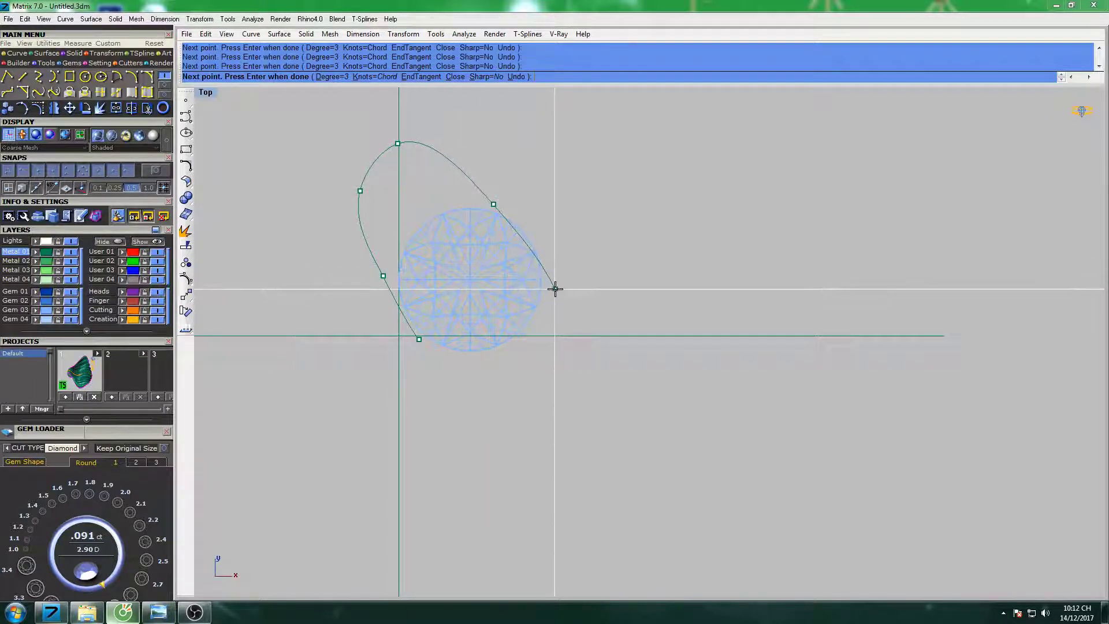
click(618, 359)
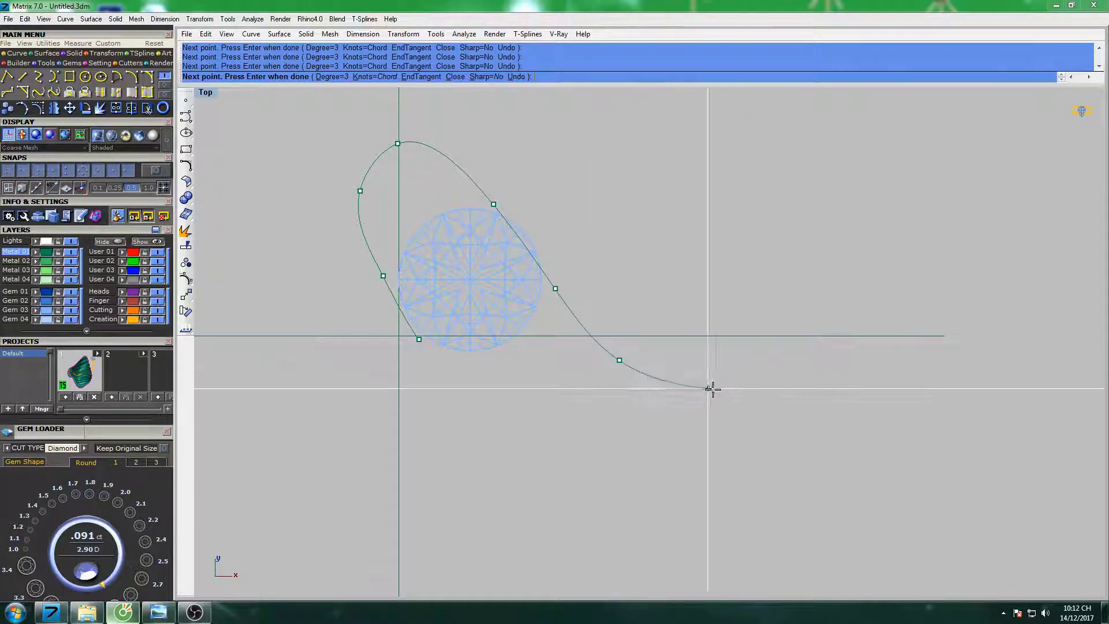
click(798, 412)
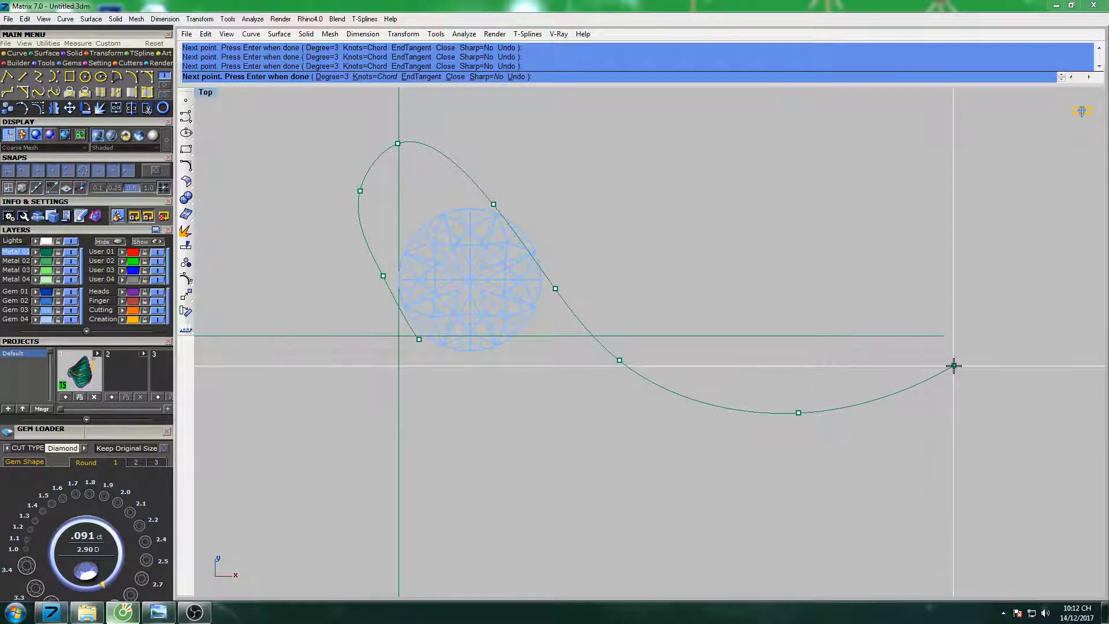
click(952, 365)
right_click(952, 365)
Begin a second interpolated curve with a start point below the diamond.
scroll(790, 330, down, 2)
scroll(577, 306, up, 2)
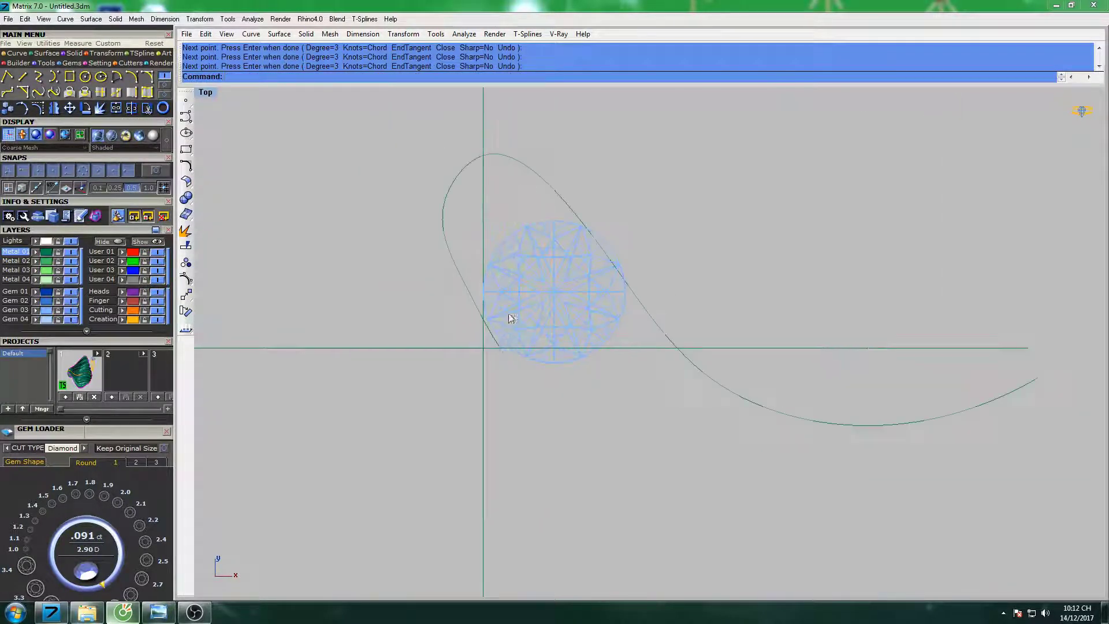
right_click(485, 383)
click(483, 389)
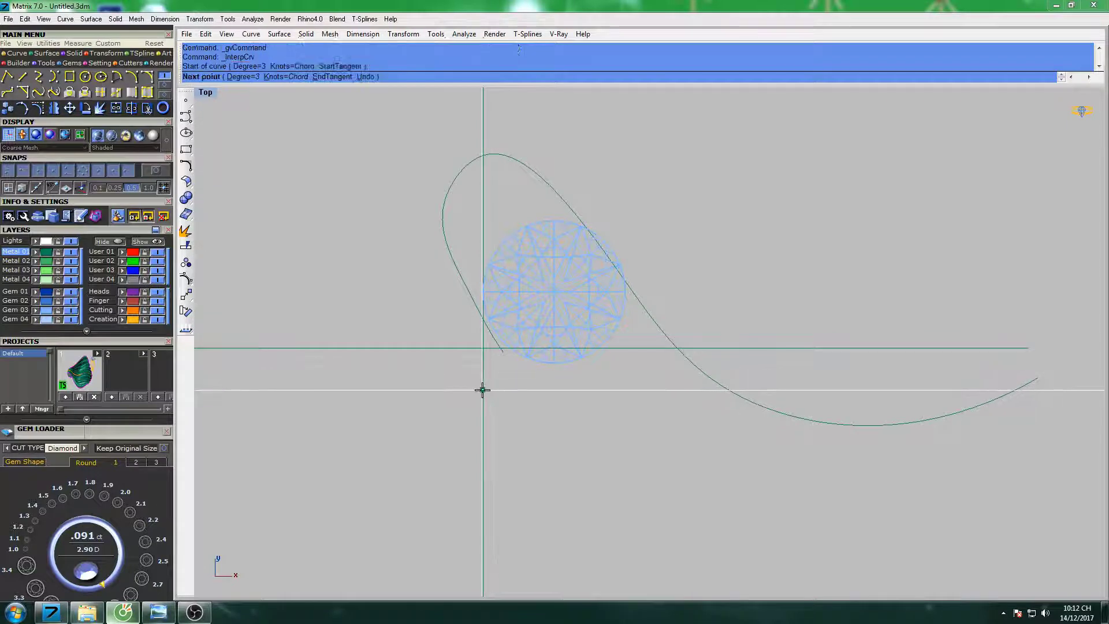
Trace the outer swirl around the first curve, over the diamond and out to the far right.
click(399, 282)
click(394, 164)
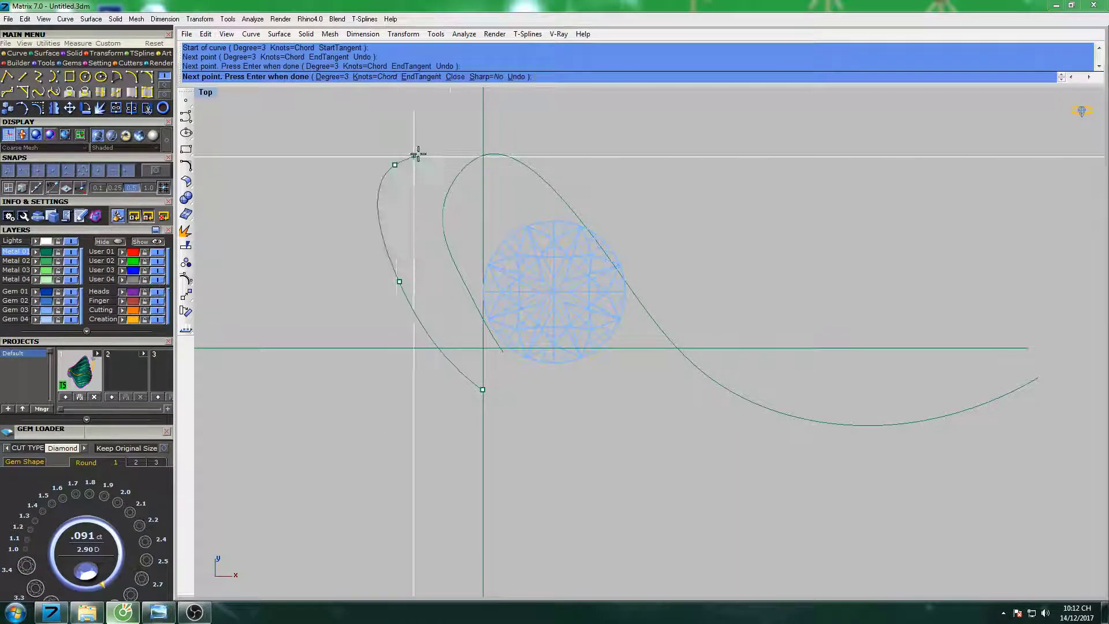
click(485, 121)
click(622, 176)
click(706, 283)
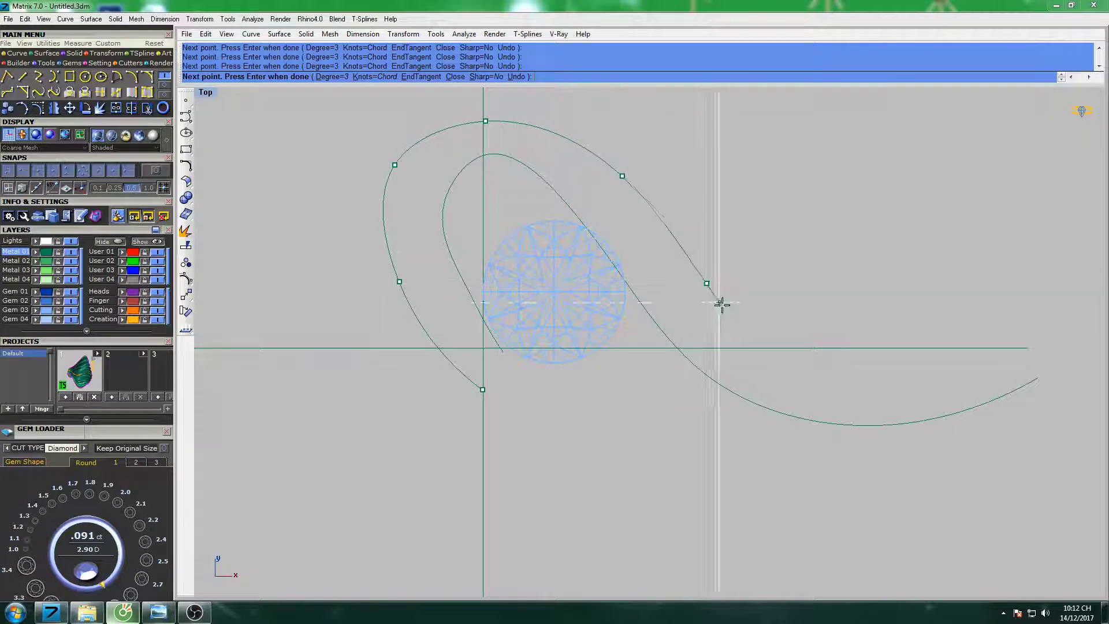
click(828, 375)
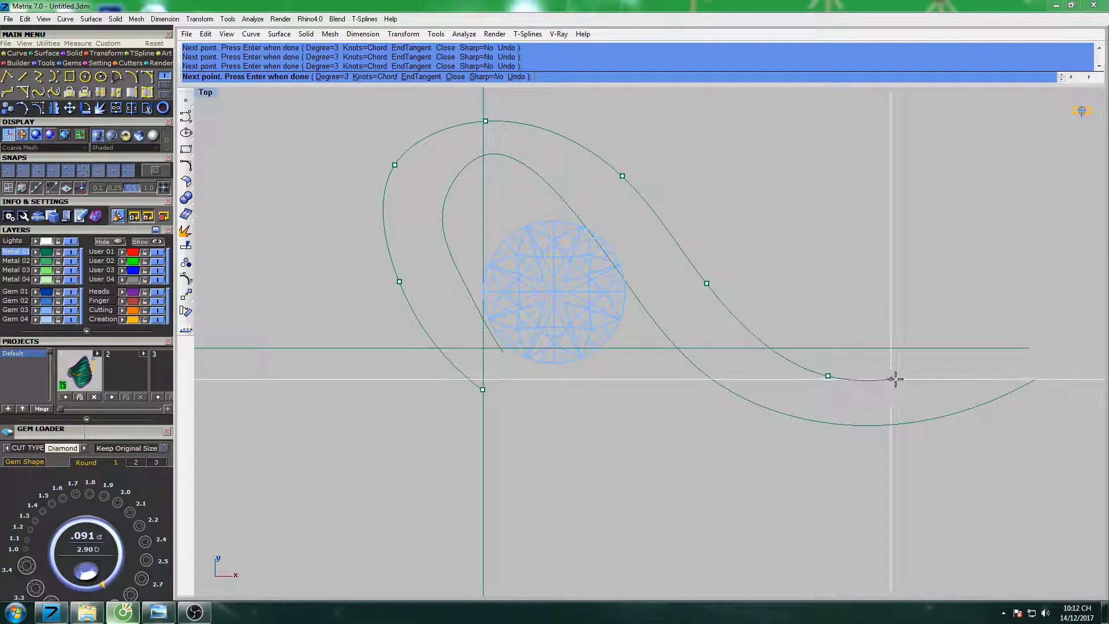
click(987, 359)
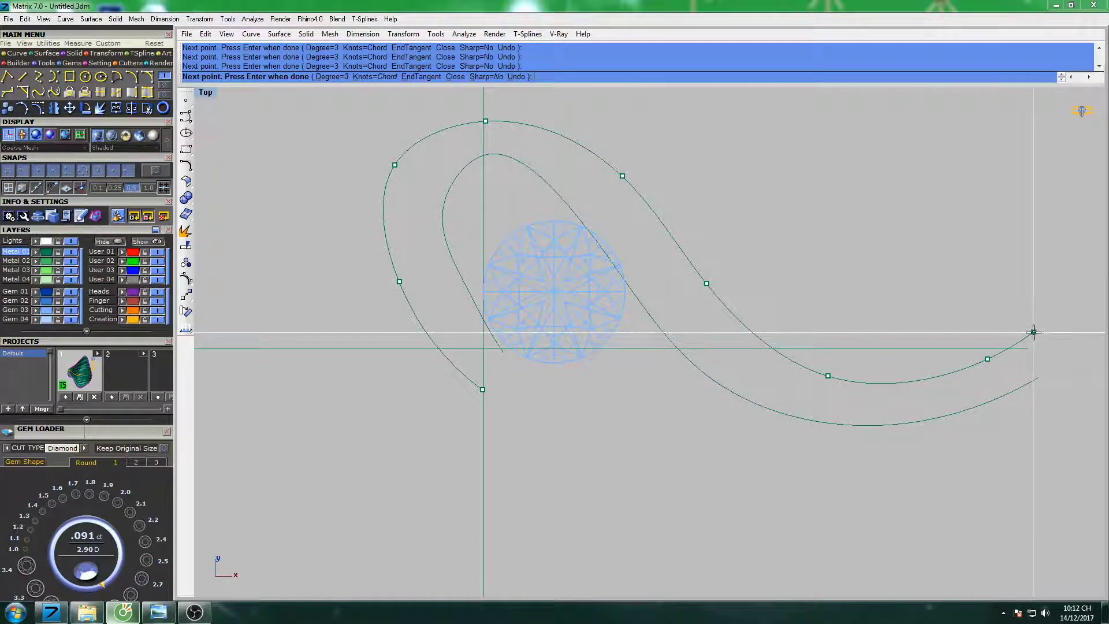
click(1034, 332)
key(Return)
scroll(891, 307, down, 2)
Select both swirl curves and show their control points with F10.
drag(627, 243, 627, 243)
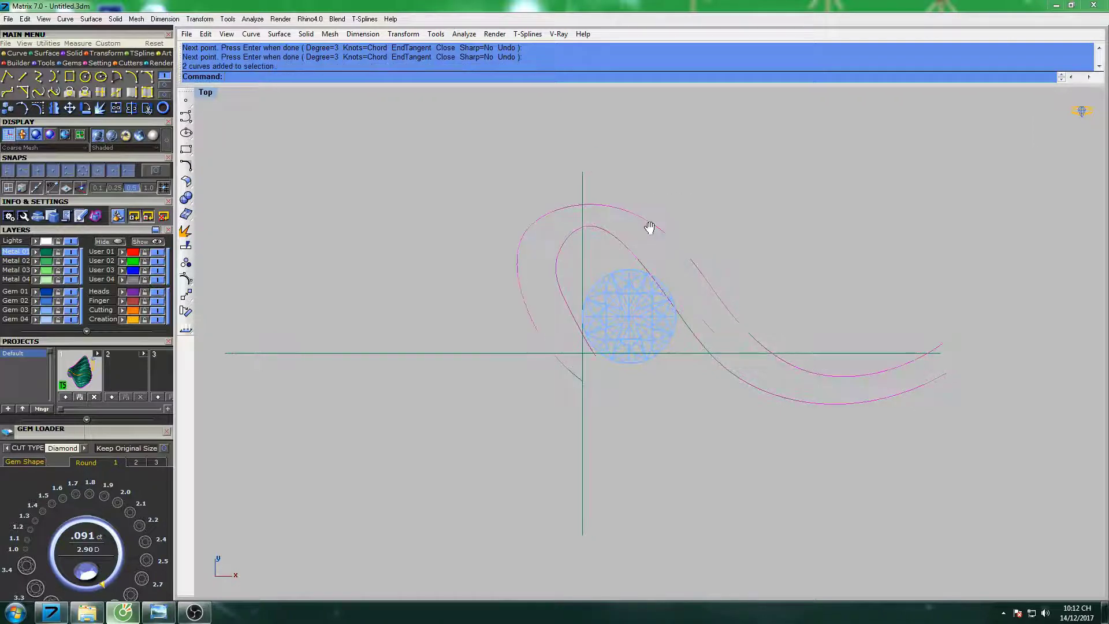
right_drag(652, 226, 619, 233)
key(F10)
scroll(546, 245, up, 2)
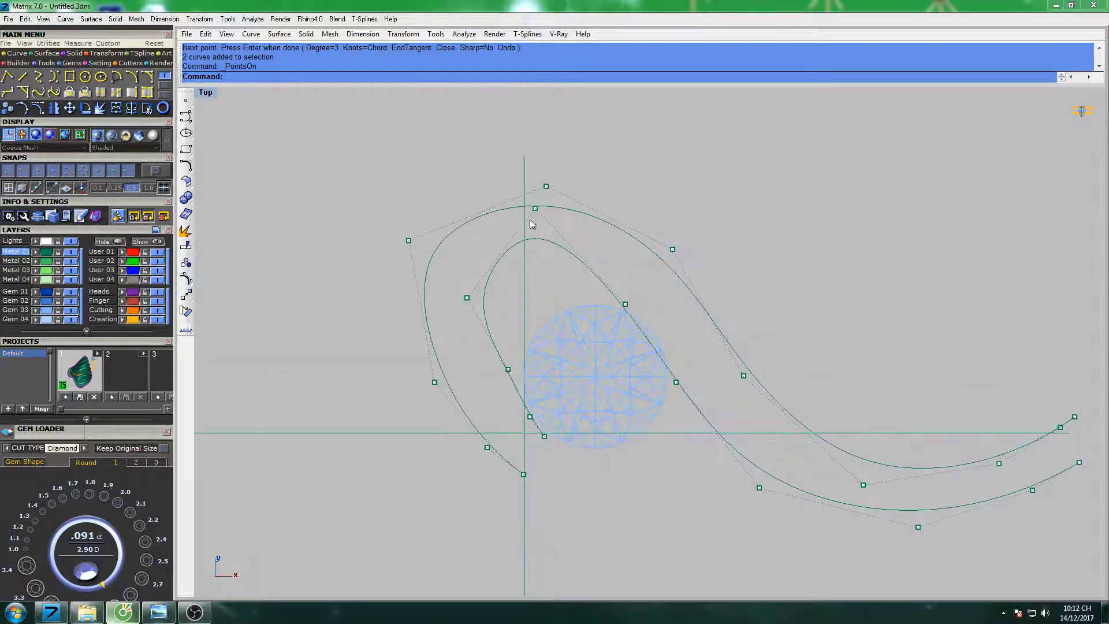
right_drag(570, 234, 532, 234)
Nudge the left and top control points of the swirl curves.
text(move)
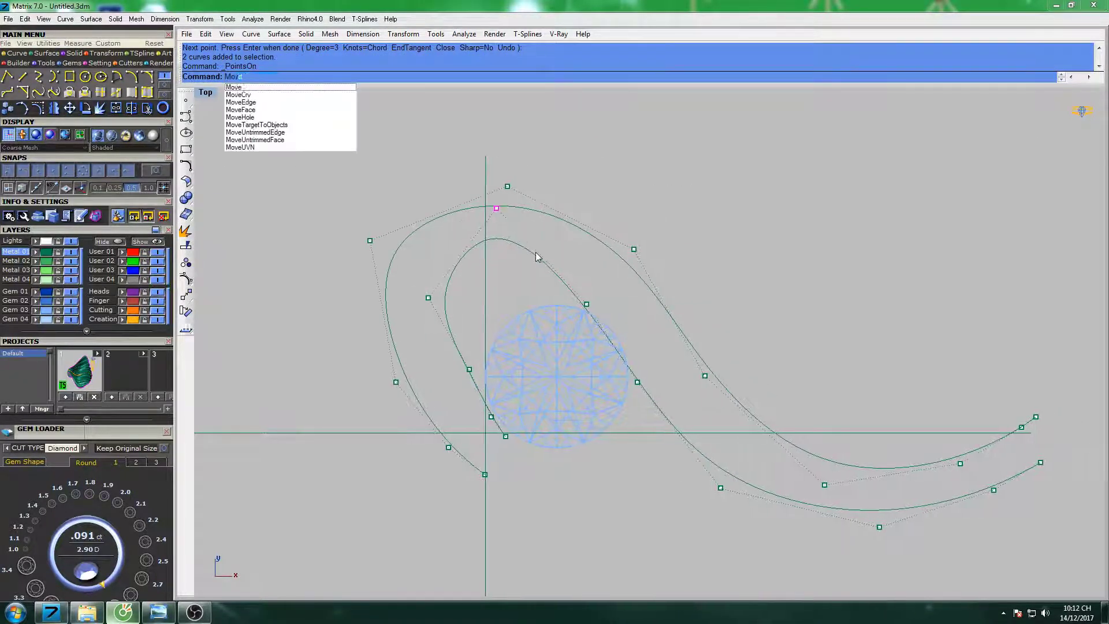
key(Return)
click(510, 230)
key(Escape)
drag(408, 287, 436, 309)
key(Return)
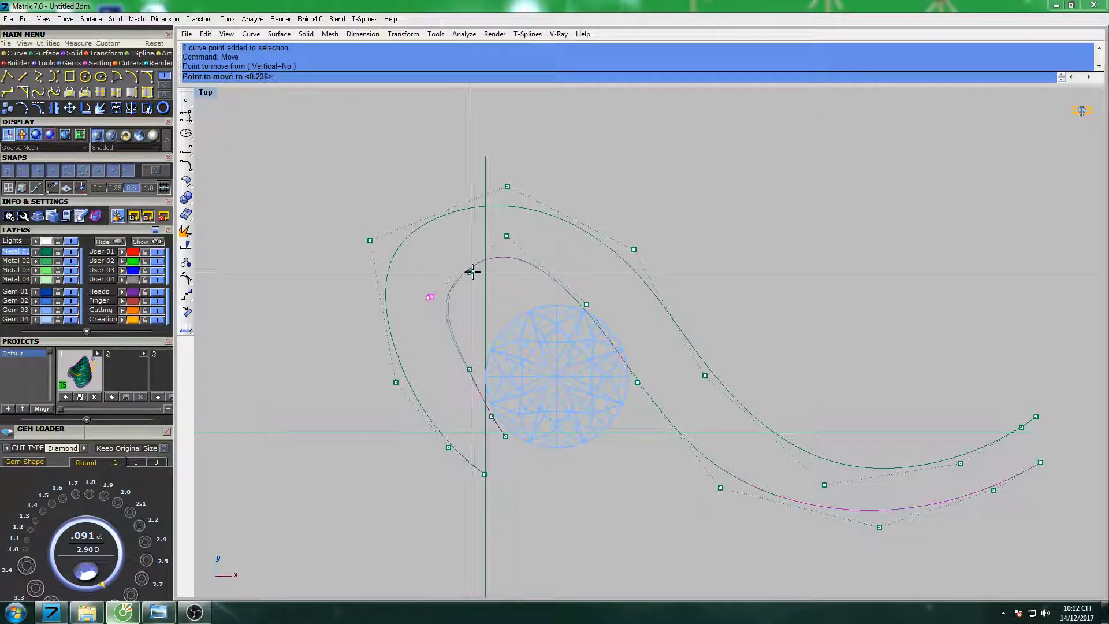
click(471, 272)
drag(475, 168, 544, 210)
drag(508, 178, 510, 173)
Shift a right-side control point of the ribbon to the left.
click(371, 241)
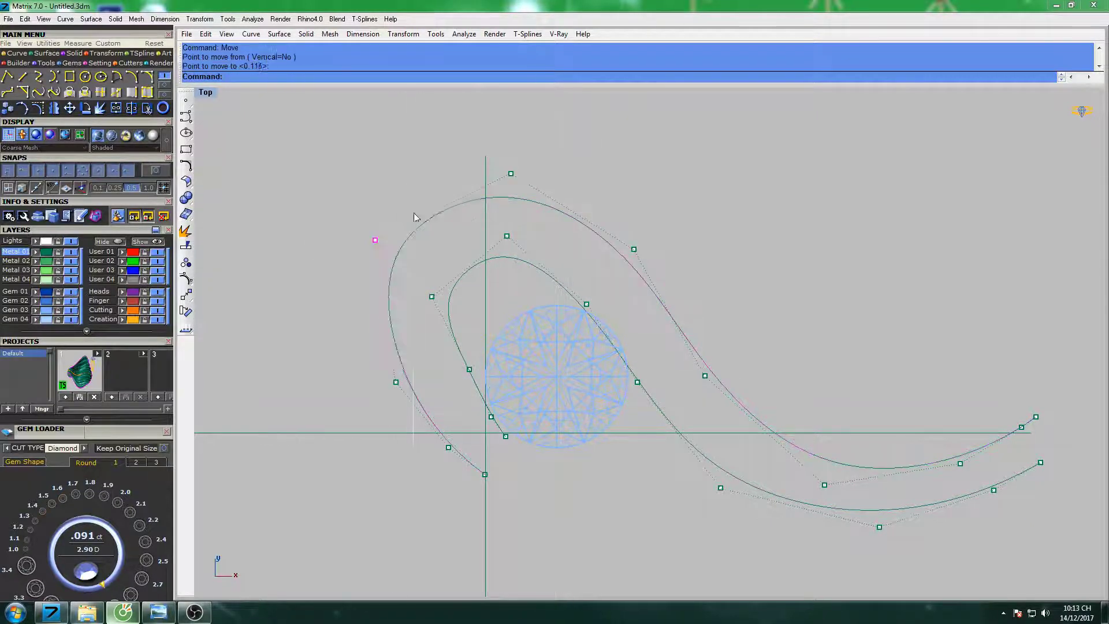
right_drag(640, 299, 586, 195)
click(907, 359)
key(Return)
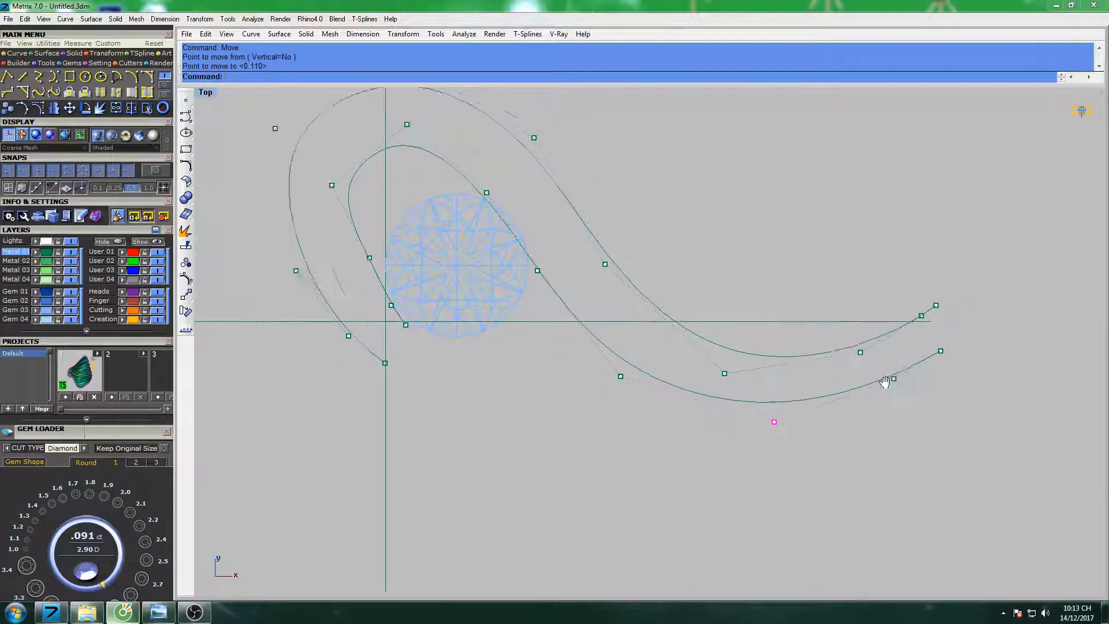
right_drag(932, 304, 869, 292)
click(869, 291)
Delete an extra control point near the ribbon's right tail.
click(859, 285)
click(904, 310)
right_drag(909, 323, 852, 321)
key(Delete)
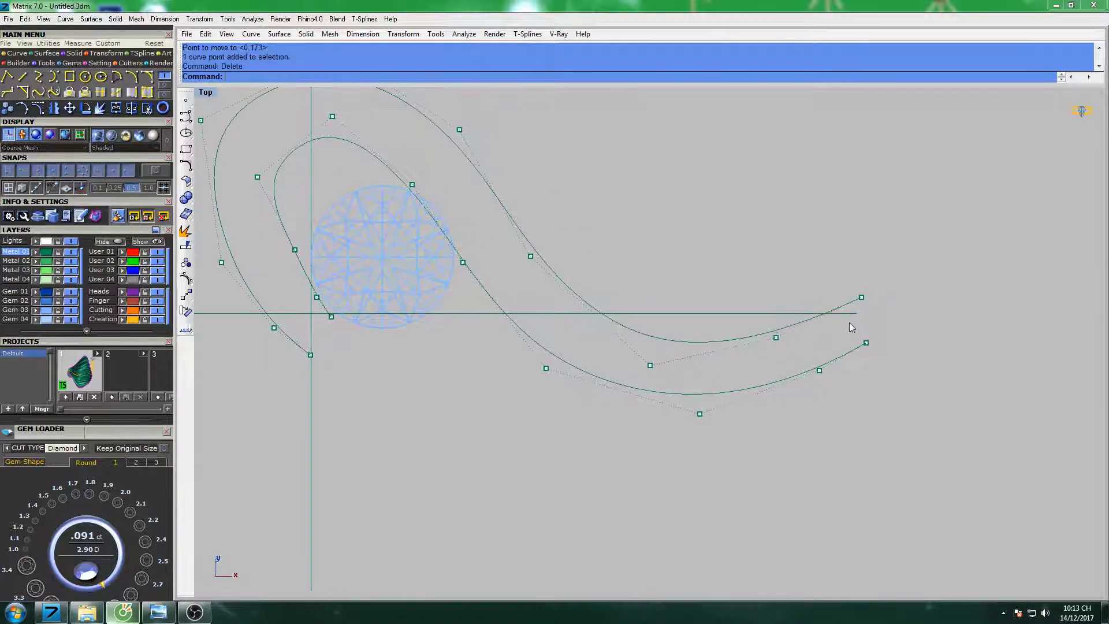
Window-select and nudge a lower control point, then reselect both curves.
drag(620, 349, 662, 392)
right_drag(663, 392, 621, 393)
drag(608, 365, 615, 362)
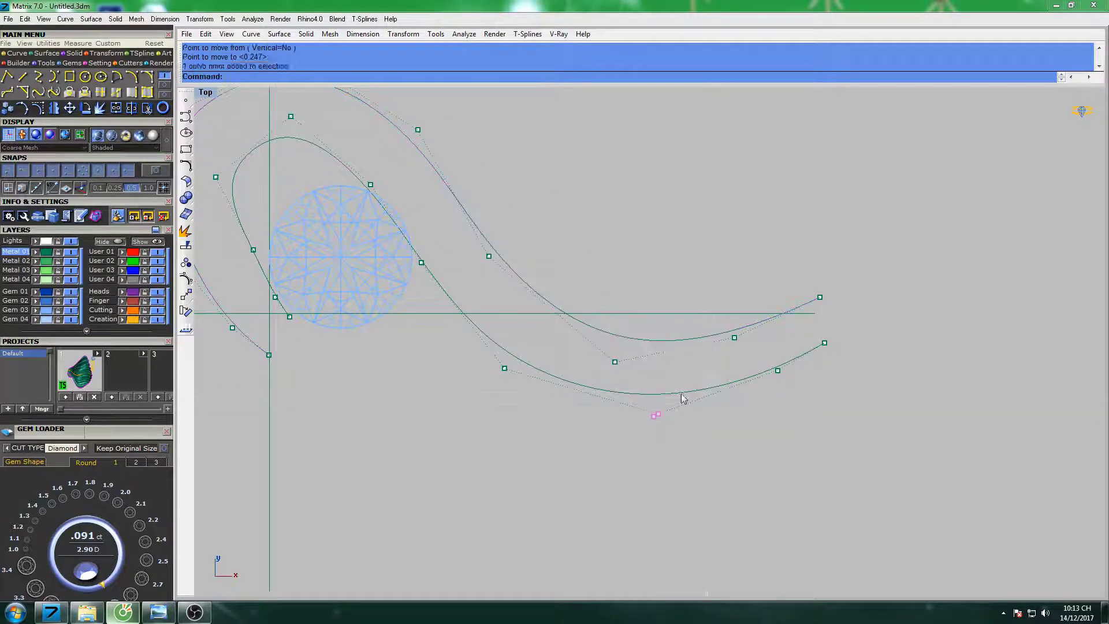
click(541, 335)
right_drag(442, 253, 494, 317)
click(457, 312)
Rotate a copy of the ribbon curves about the origin to form an S-shaped pair.
scroll(493, 317, down, 3)
key(Escape)
key(Escape)
right_drag(515, 214, 582, 257)
text(rotate)
key(Return)
text(0)
key(Return)
click(305, 76)
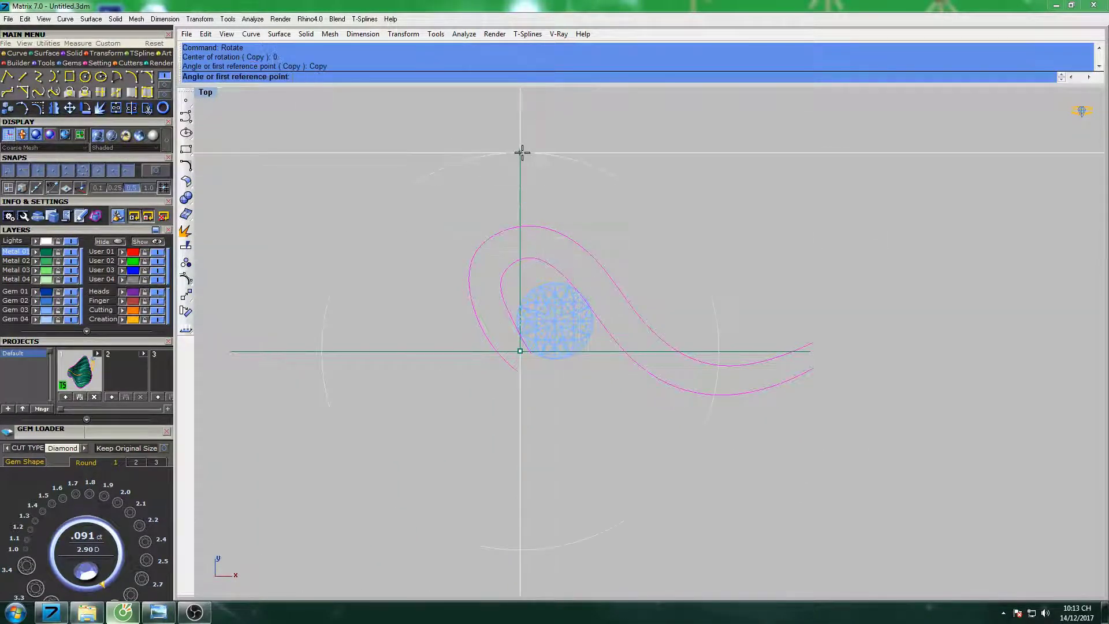
click(522, 153)
click(478, 425)
scroll(513, 384, down, 2)
key(Return)
scroll(502, 277, up, 4)
Show the curves' control points and move inner-swirl points up and to the right.
drag(497, 272, 416, 254)
key(F10)
scroll(473, 330, up, 4)
right_drag(531, 328, 487, 333)
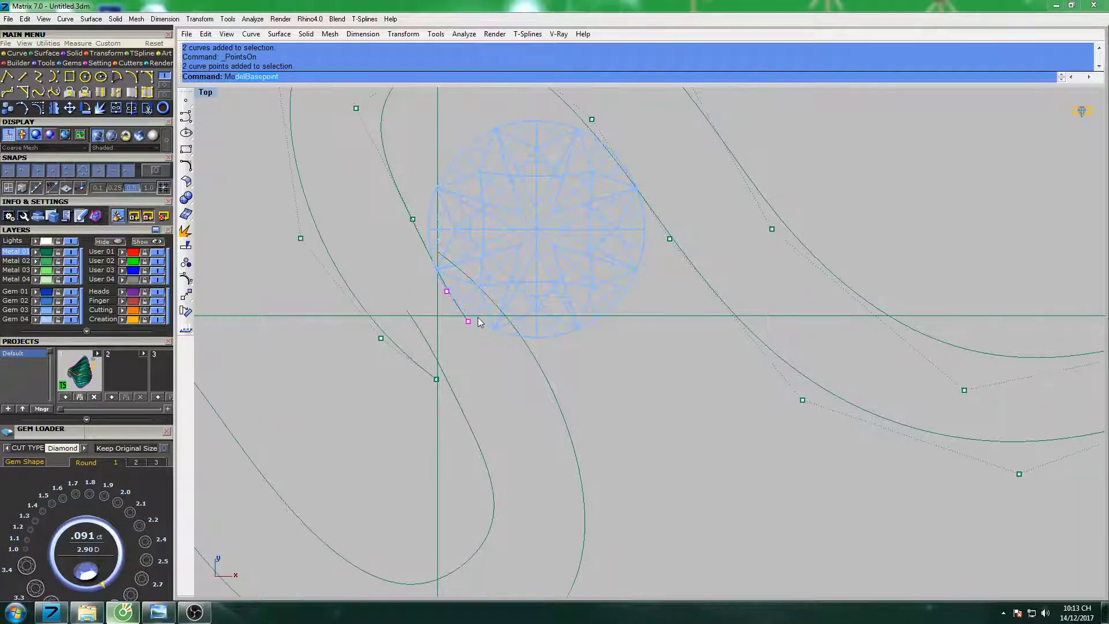
mouse_move(493, 344)
mouse_down()
mouse_move(506, 331)
mouse_move(465, 336)
mouse_move(541, 287)
mouse_up()
scroll(475, 268, down, 3)
scroll(465, 336, up, 4)
scroll(543, 292, down, 3)
scroll(631, 278, up, 3)
click(602, 250)
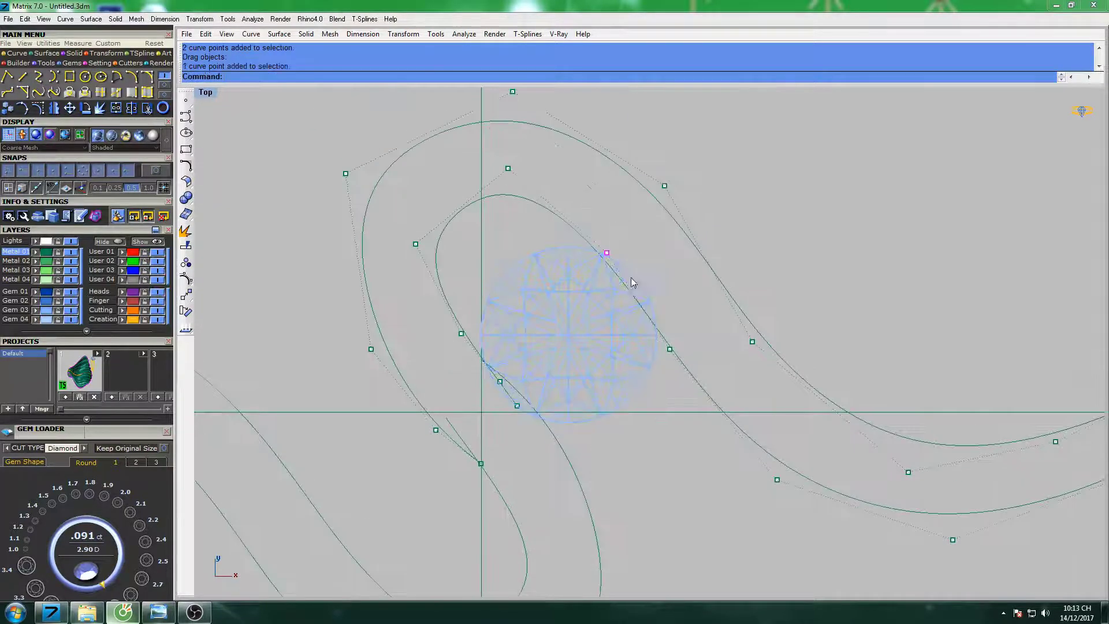
click(606, 264)
scroll(578, 249, down, 2)
scroll(500, 198, up, 2)
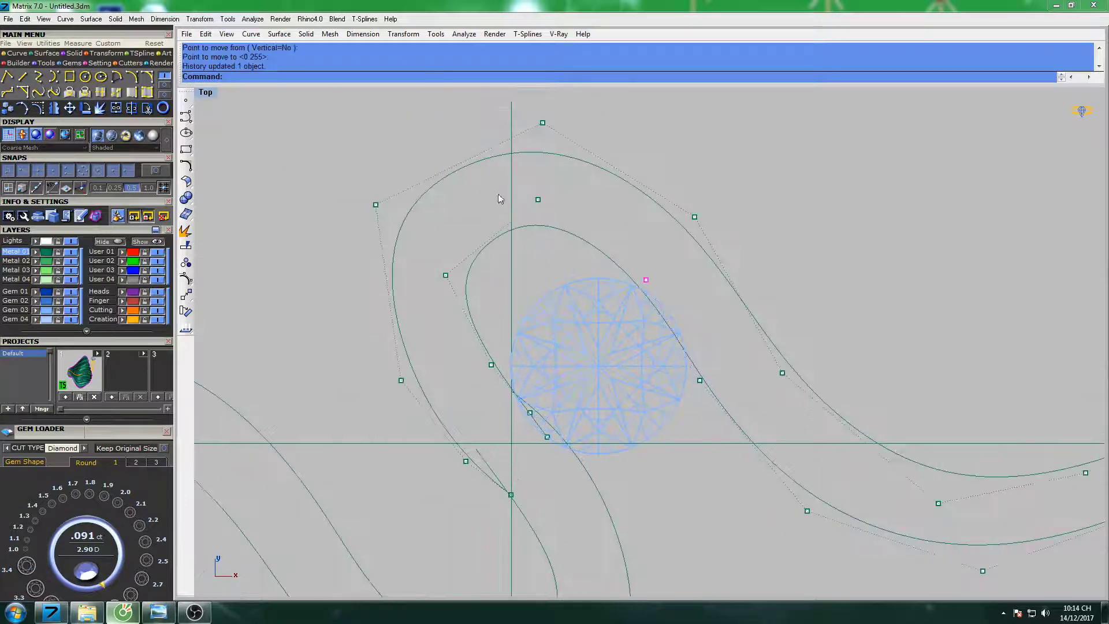
click(584, 181)
Move two outer-curve control points to widen the left swirl.
click(376, 205)
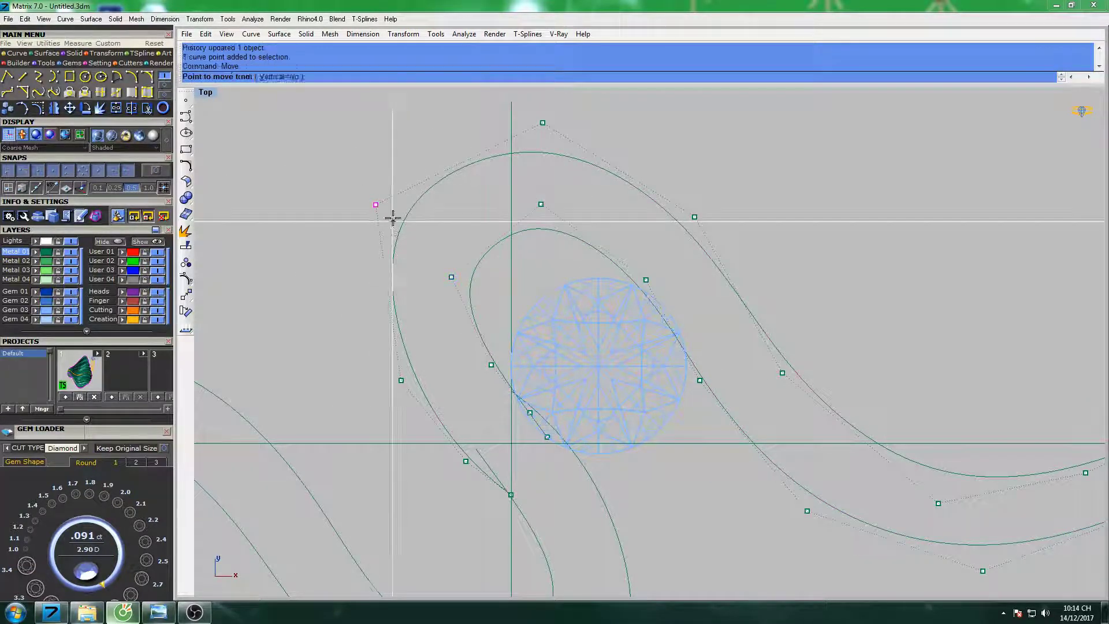
scroll(436, 164, down, 2)
scroll(465, 396, up, 2)
click(430, 297)
key(Return)
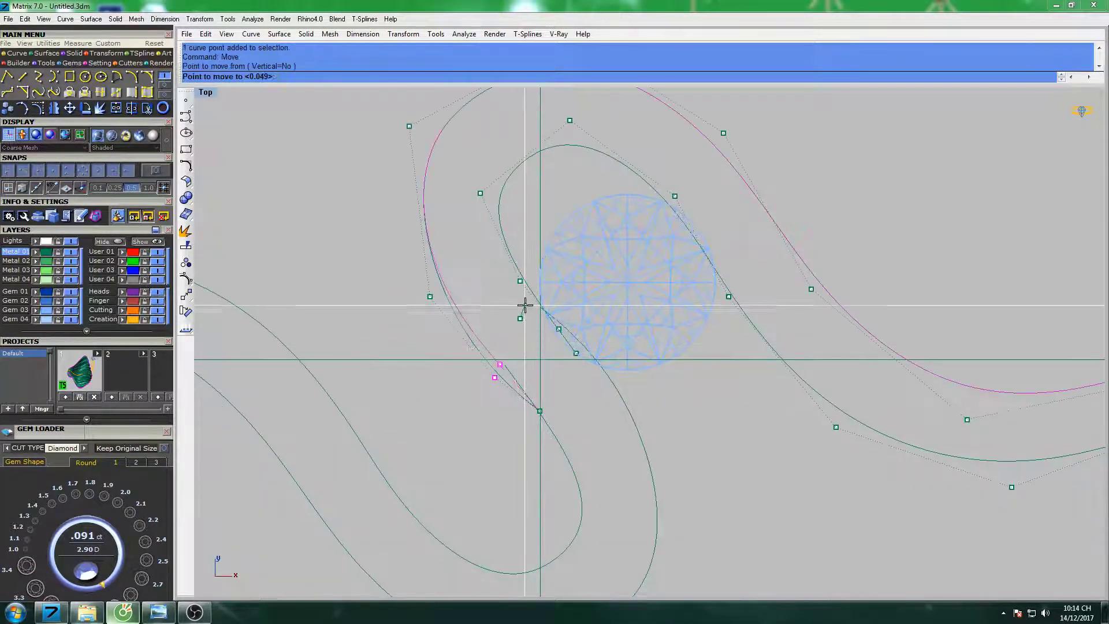
click(476, 258)
click(481, 252)
click(550, 279)
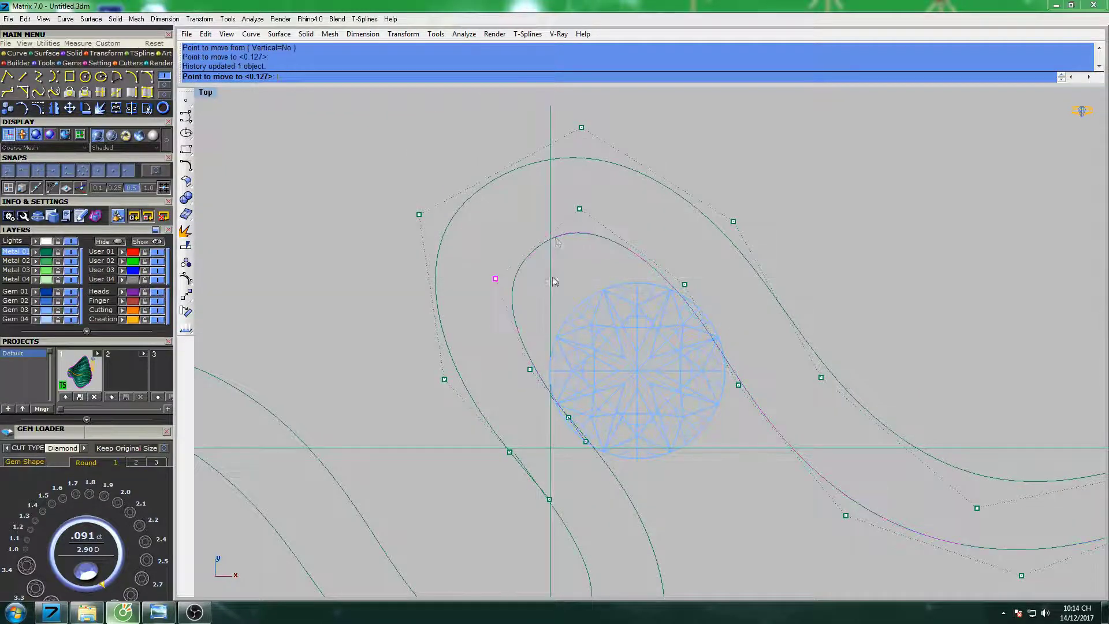
Drag right-side outer-curve control points outward to reshape the swirl.
click(687, 203)
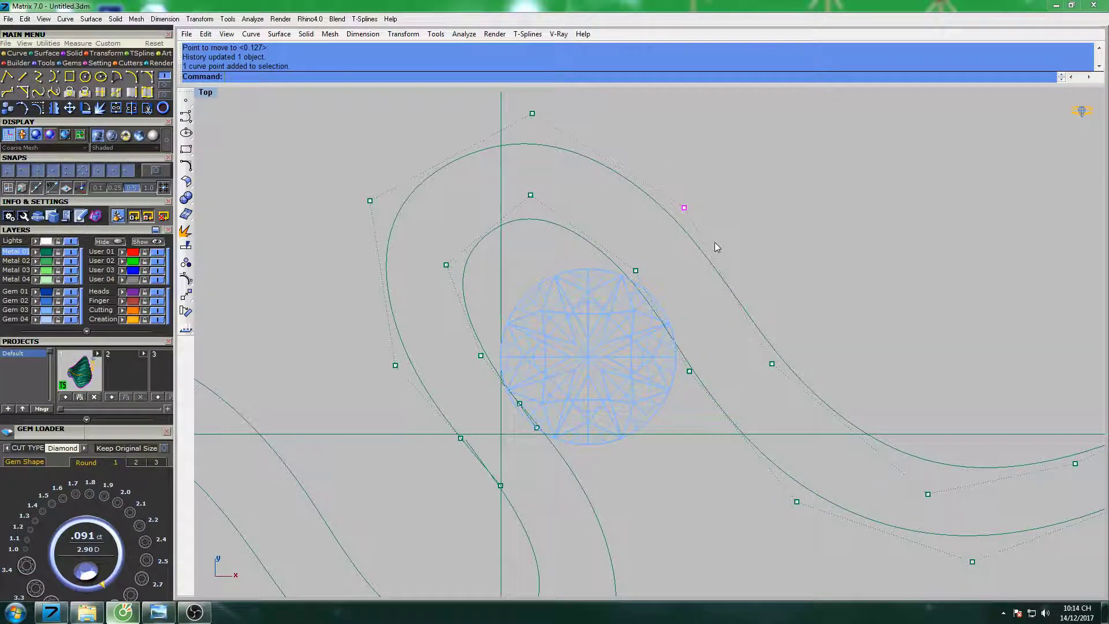
click(782, 233)
scroll(664, 260, down, 2)
scroll(641, 254, down, 4)
scroll(578, 222, up, 4)
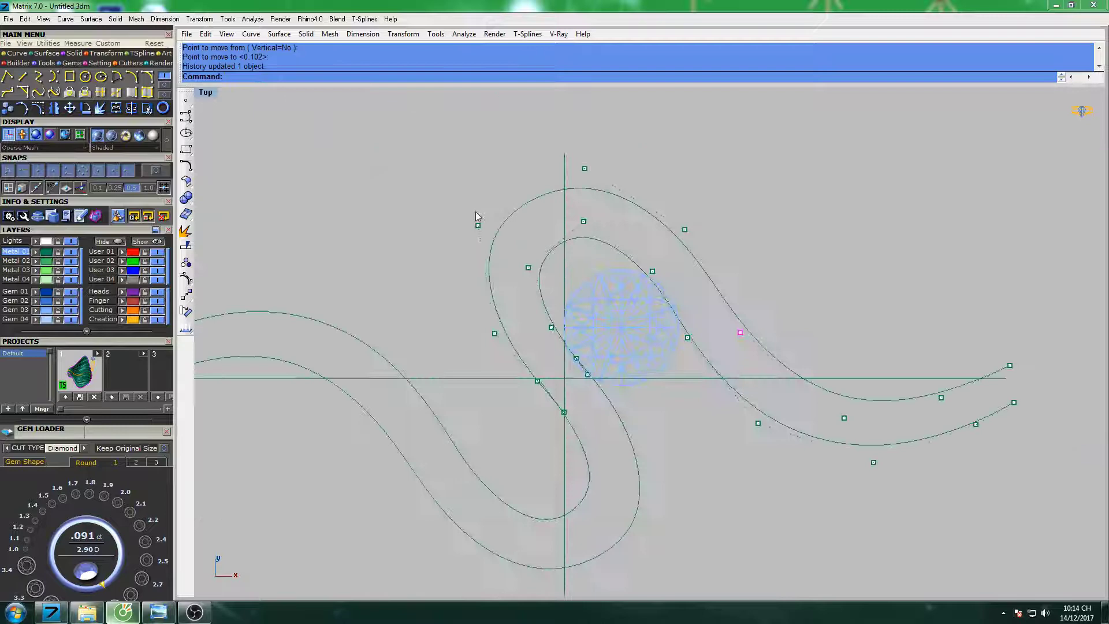
click(543, 234)
scroll(711, 315, down, 3)
scroll(650, 387, up, 4)
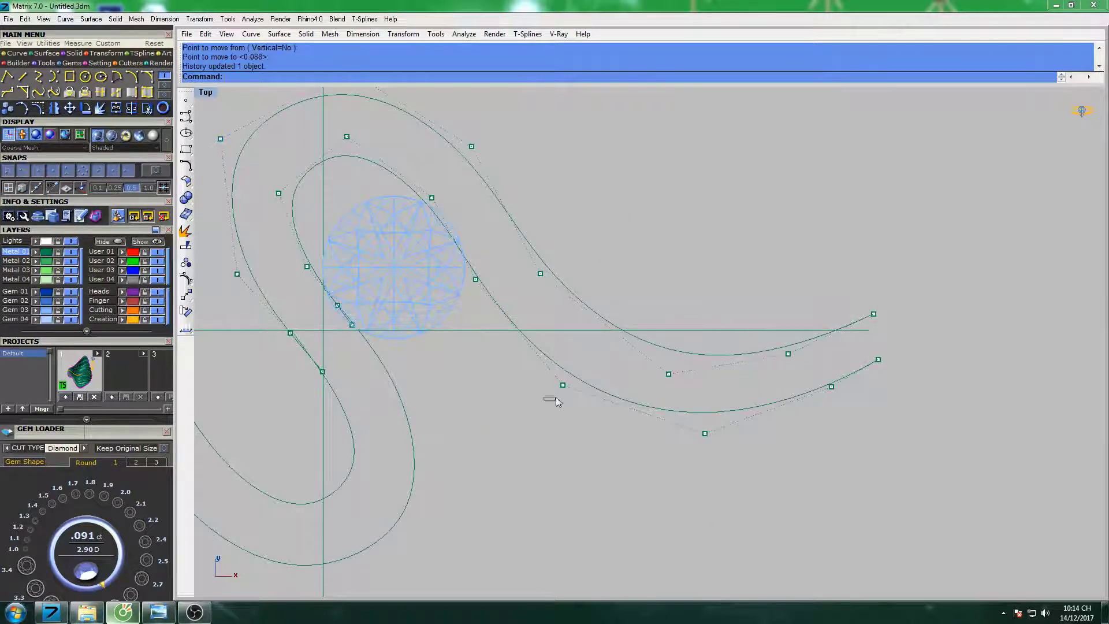
click(505, 258)
scroll(505, 257, down, 3)
mouse_move(573, 251)
right_down()
mouse_move(626, 269)
mouse_move(619, 285)
right_up()
scroll(595, 275, up, 4)
Shift the round diamond to sit over the bands and nudge a curve point.
click(543, 289)
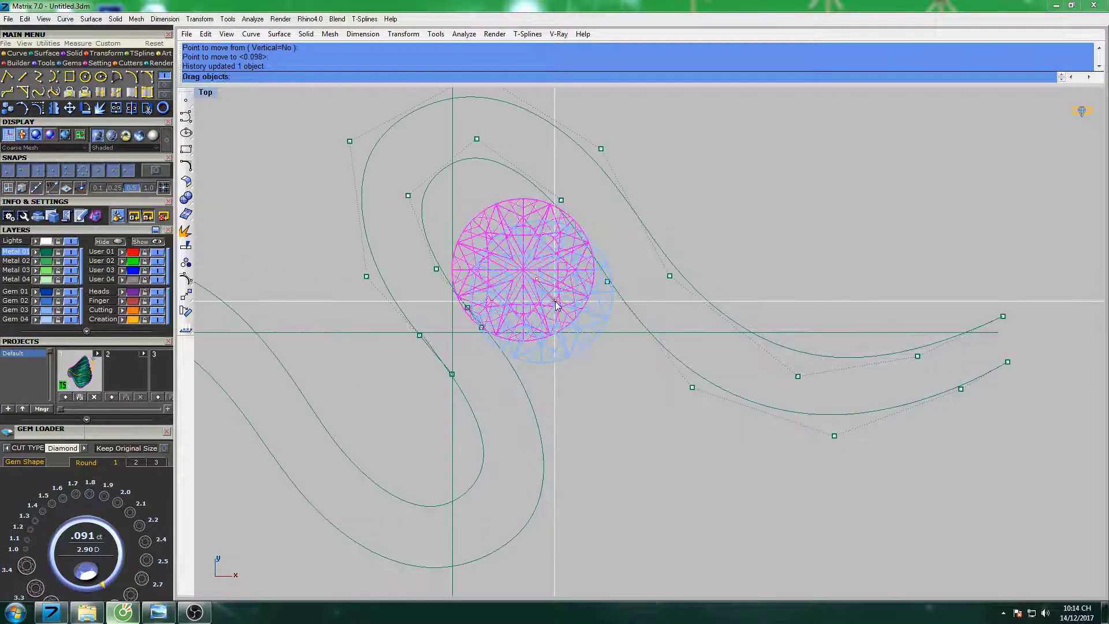
drag(556, 306, 557, 300)
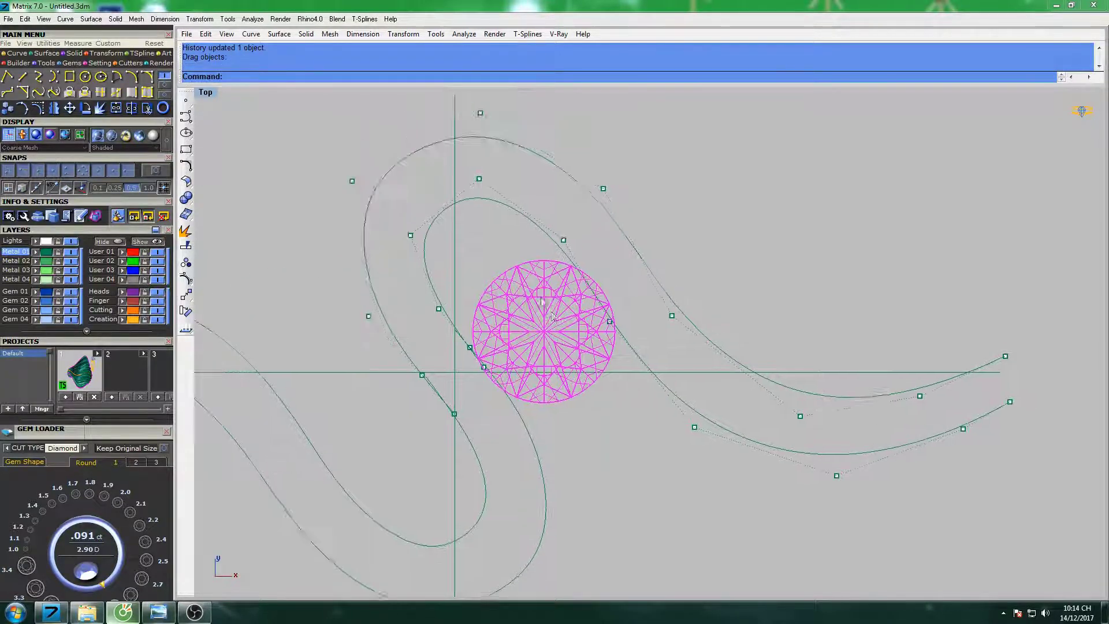
scroll(555, 300, up, 3)
click(468, 142)
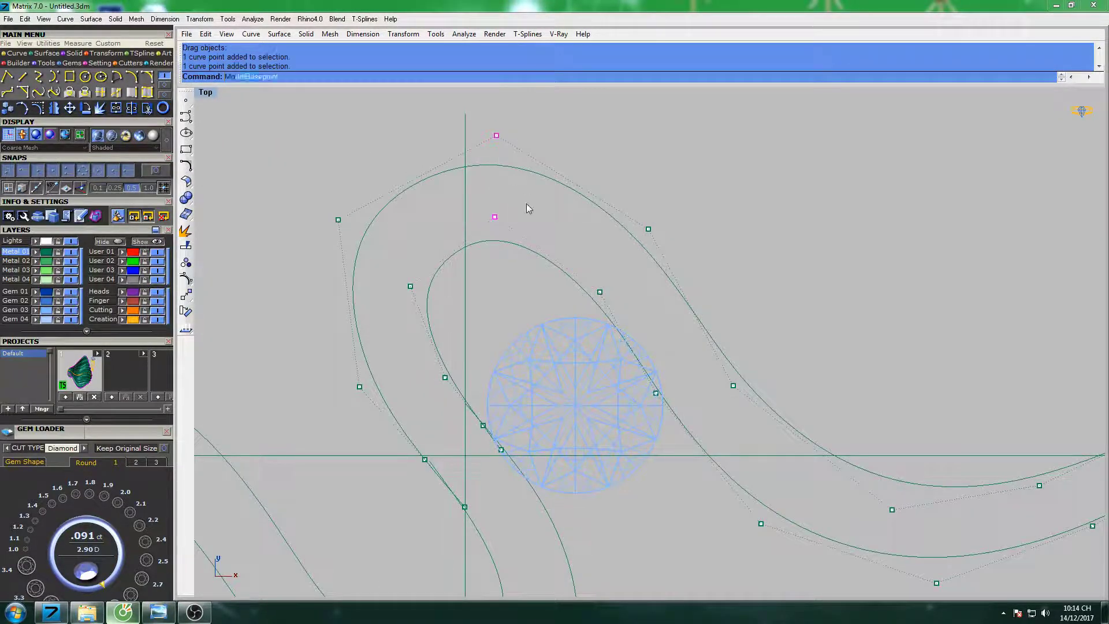
drag(494, 217, 501, 226)
Select groups of control points and move them to smooth the swirl shapes.
mouse_move(332, 213)
mouse_down()
mouse_move(467, 313)
mouse_move(508, 290)
mouse_up()
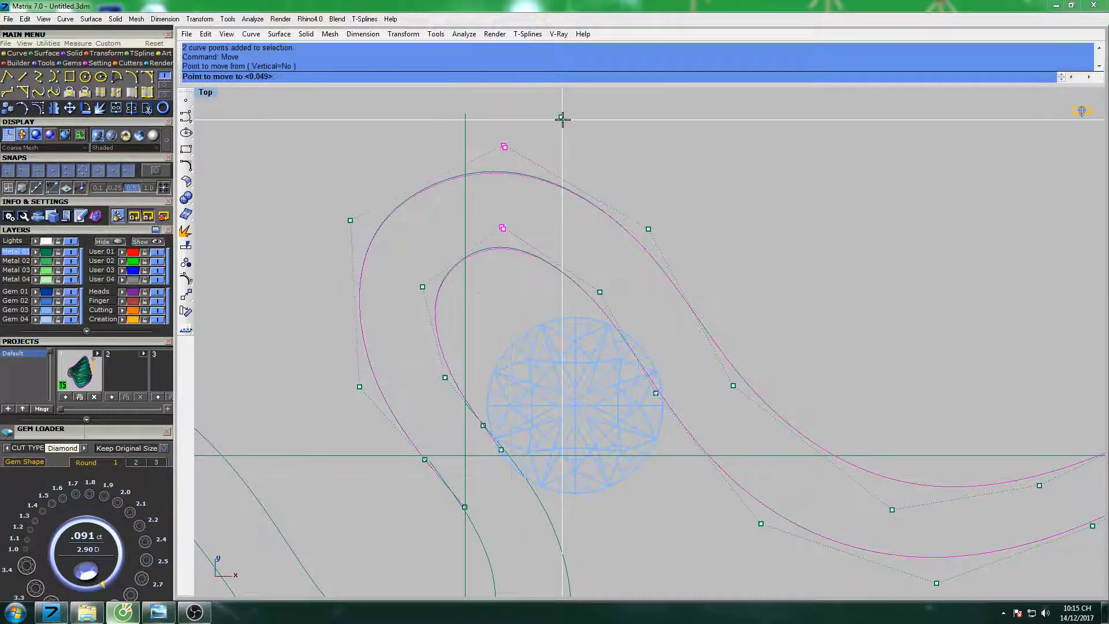
scroll(549, 213, down, 3)
scroll(580, 260, up, 3)
mouse_move(579, 258)
mouse_down()
mouse_move(722, 386)
mouse_move(710, 362)
mouse_up()
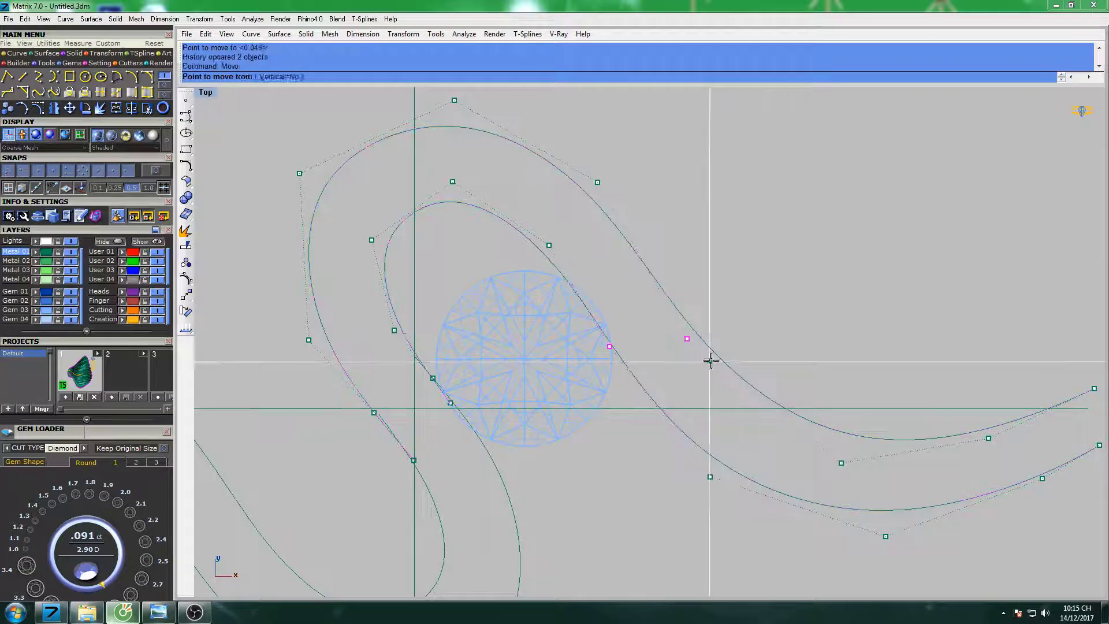
scroll(564, 278, up, 1)
scroll(565, 277, up, 2)
drag(339, 233, 398, 261)
scroll(510, 272, down, 1)
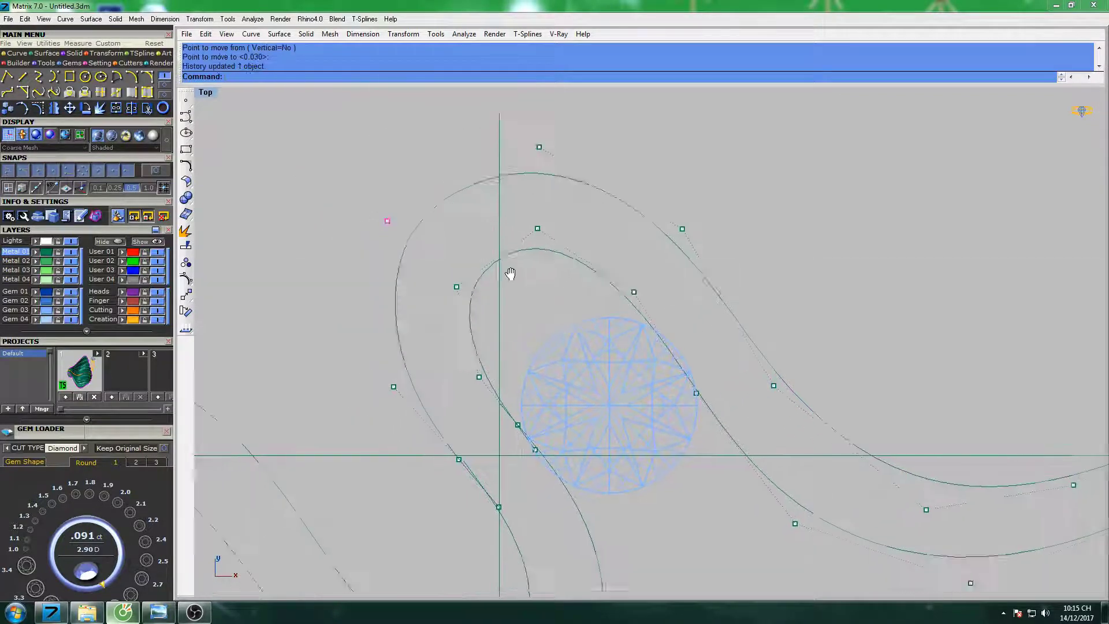
scroll(682, 432, down, 1)
mouse_move(680, 388)
mouse_down()
mouse_move(601, 441)
mouse_move(640, 416)
mouse_up()
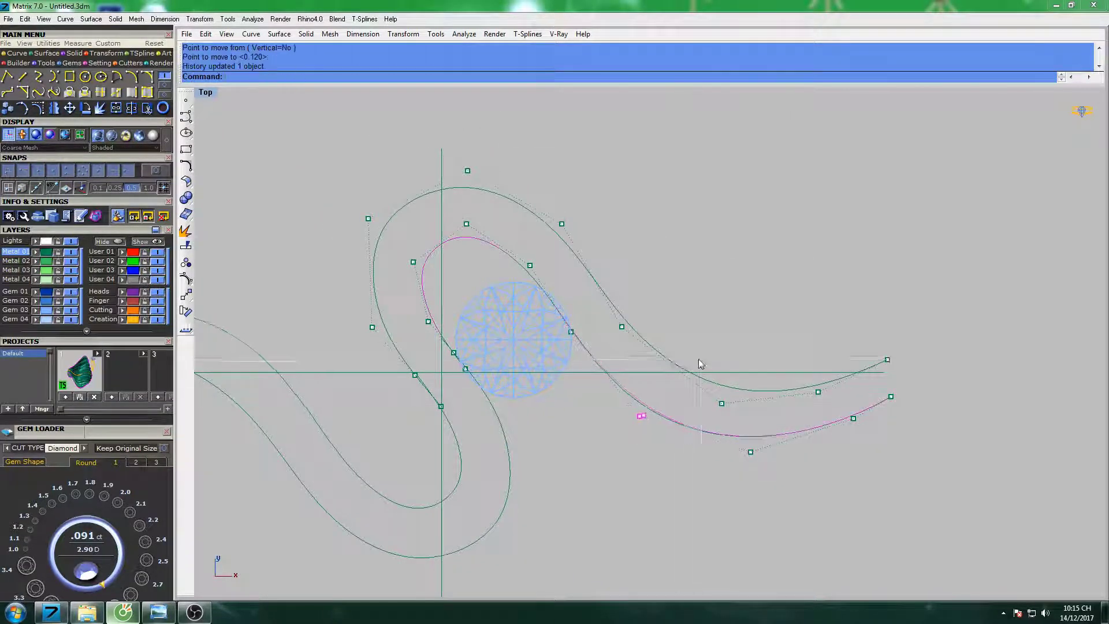
scroll(661, 399, up, 2)
drag(848, 322, 875, 329)
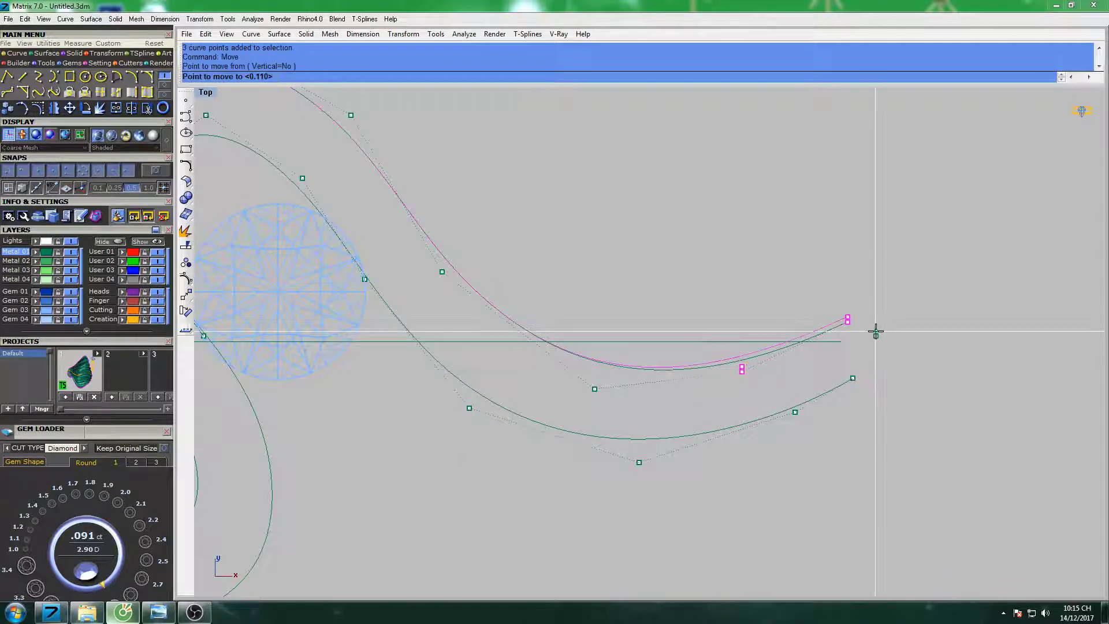
Move the ribbon-tail control points to extend the tails, then recentre the design.
drag(690, 255, 882, 436)
drag(852, 378, 899, 386)
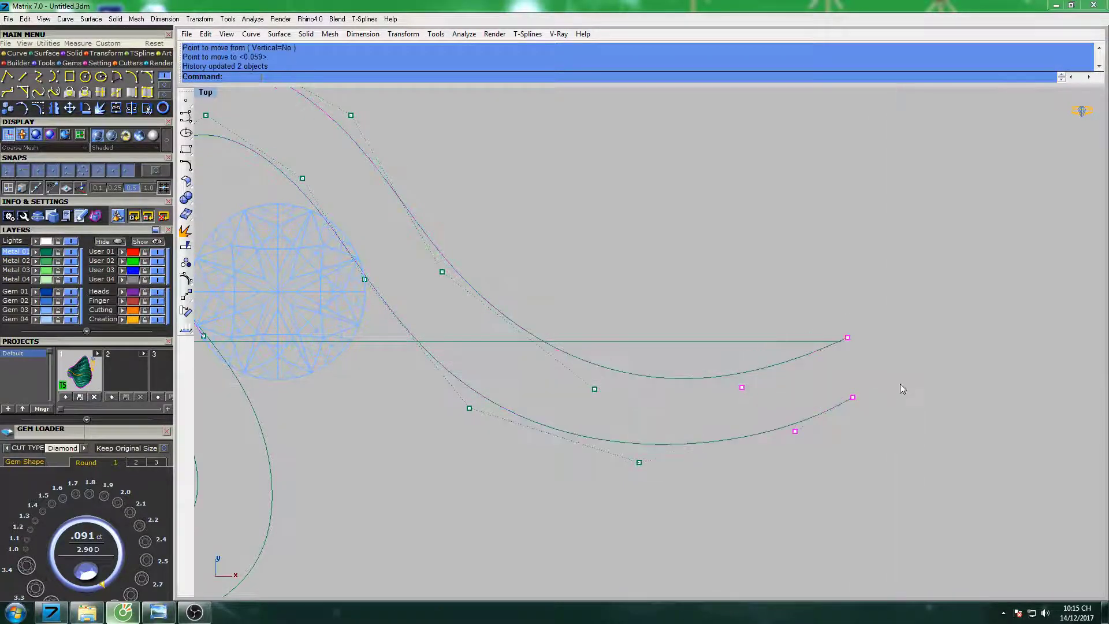
click(704, 346)
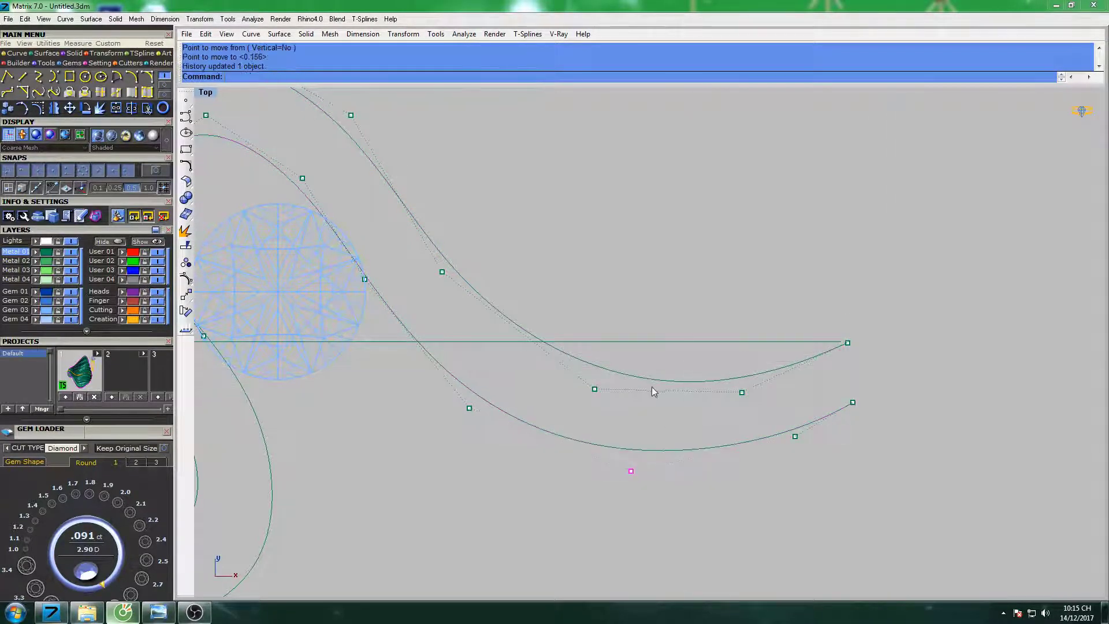
drag(469, 407, 477, 408)
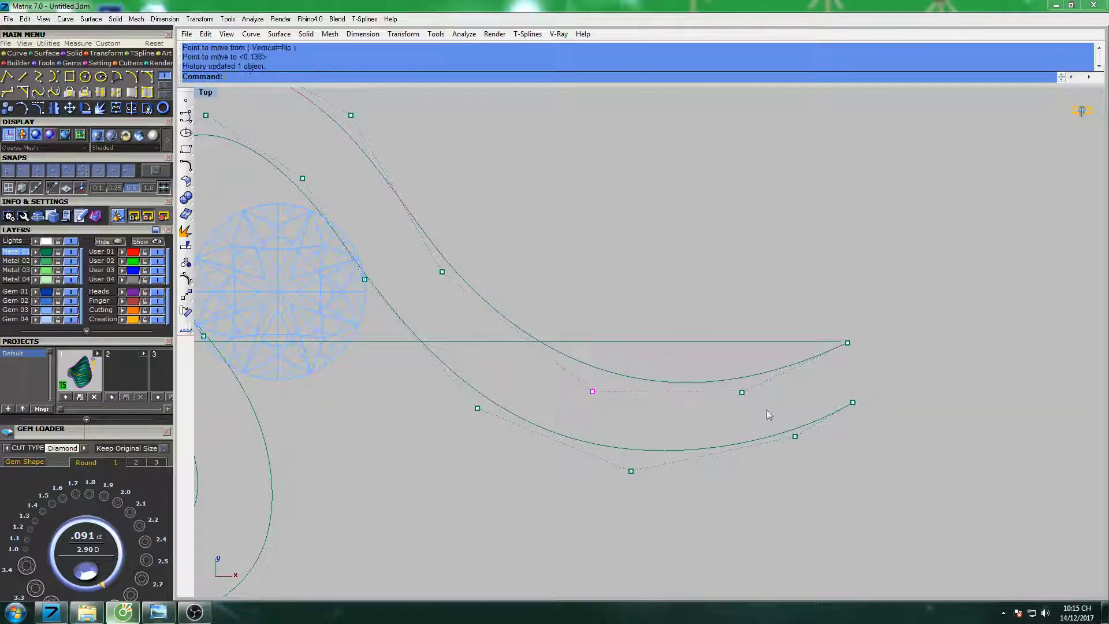
scroll(866, 404, down, 3)
scroll(624, 379, down, 3)
right_drag(536, 356, 569, 329)
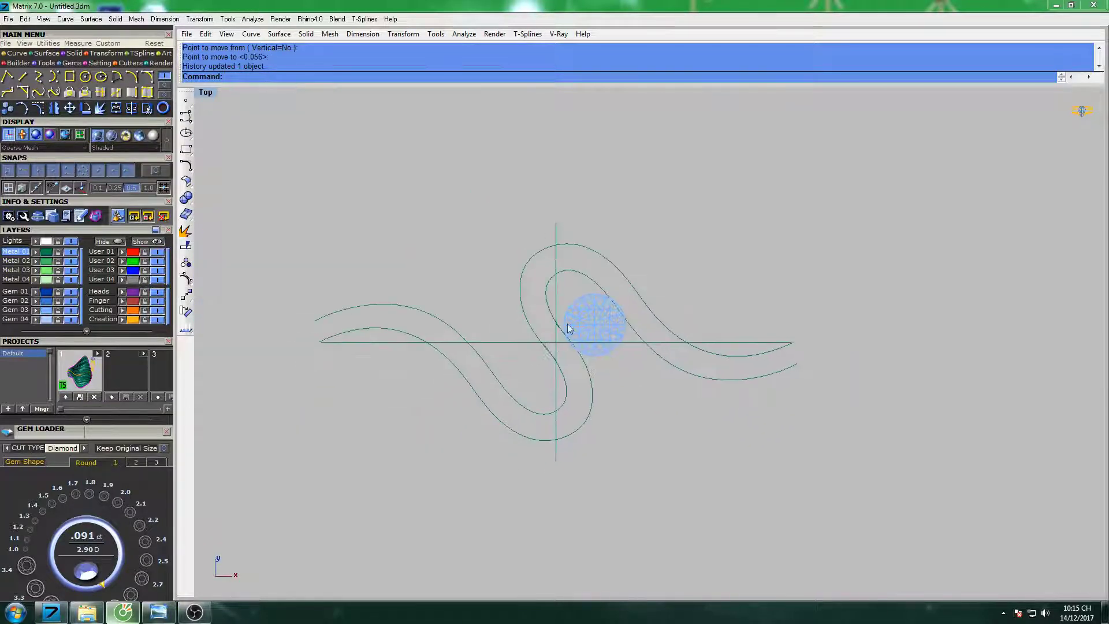
Restore the four-view layout and ExtrudeCrv the ring circle into a solid cylinder.
double_click(205, 94)
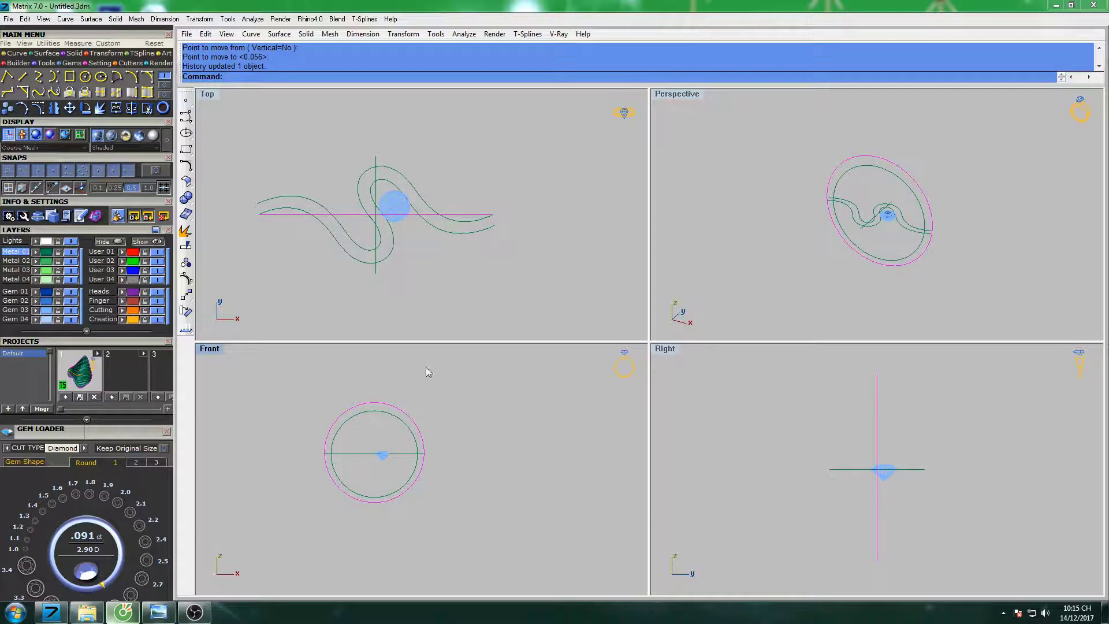
text(Exrudecrv)
key(Return)
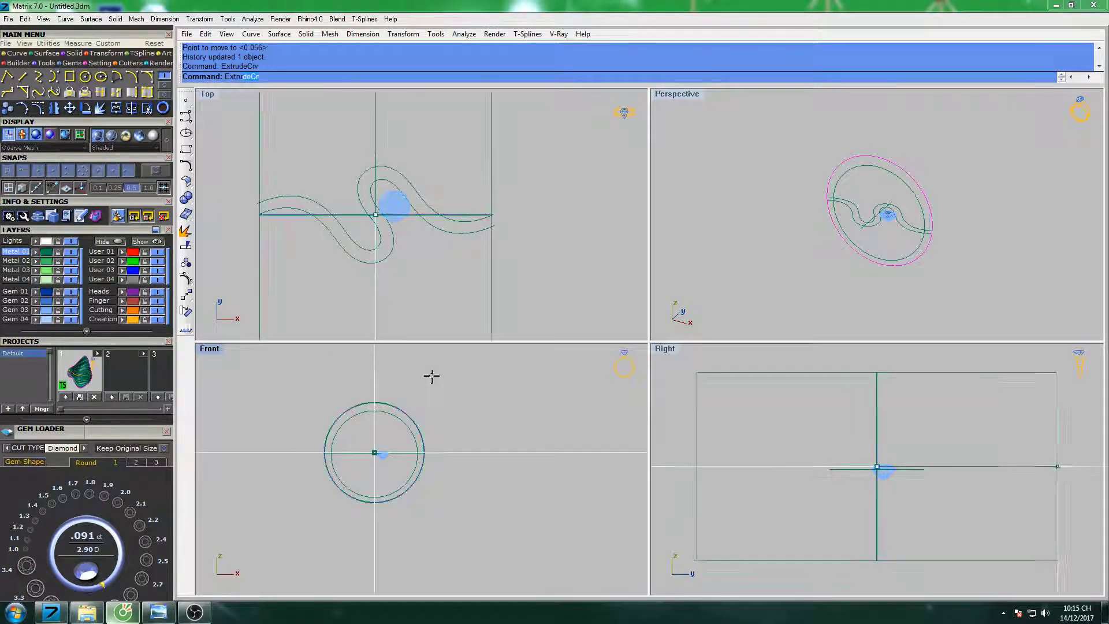
click(411, 301)
scroll(467, 182, up, 3)
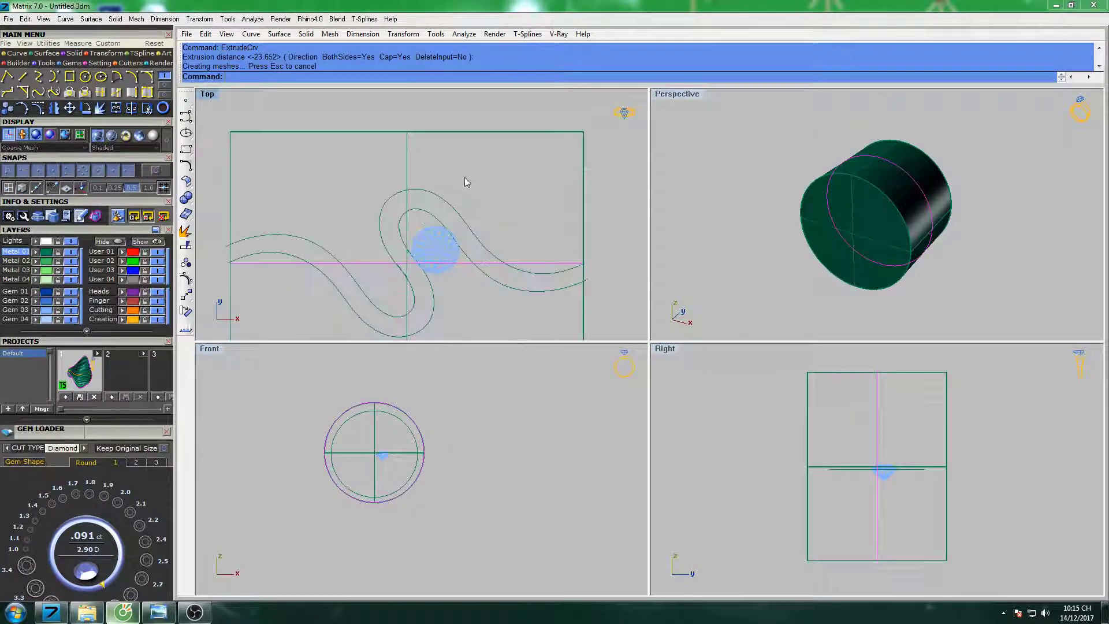
Project both S-shaped ribbon curves onto the cylinder surface.
drag(429, 218, 427, 214)
right_drag(470, 198, 472, 228)
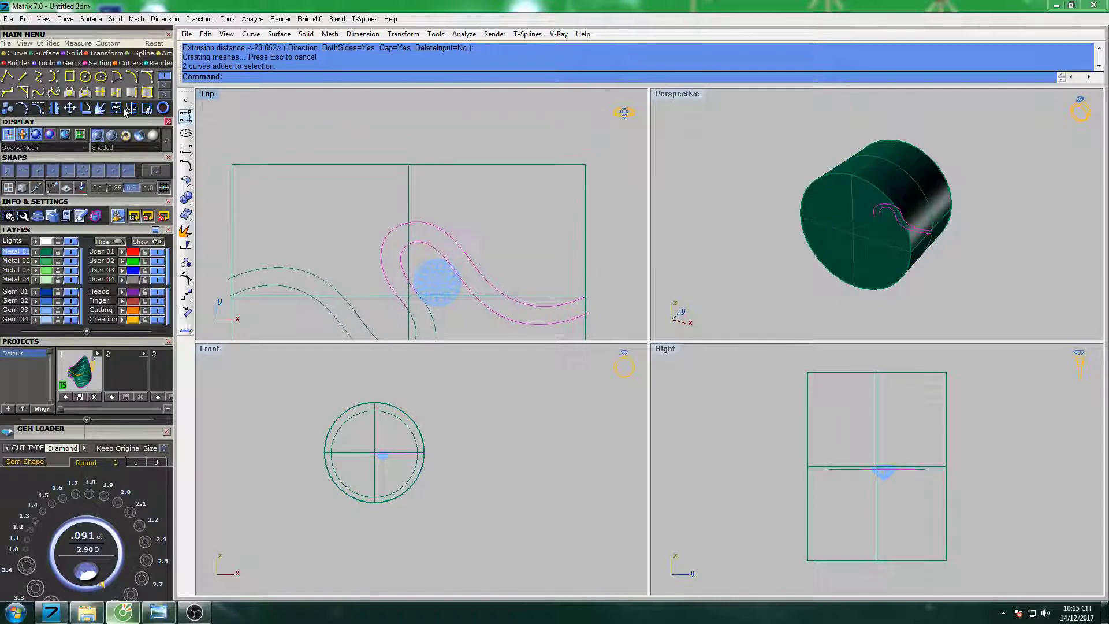
click(88, 96)
click(406, 172)
key(Return)
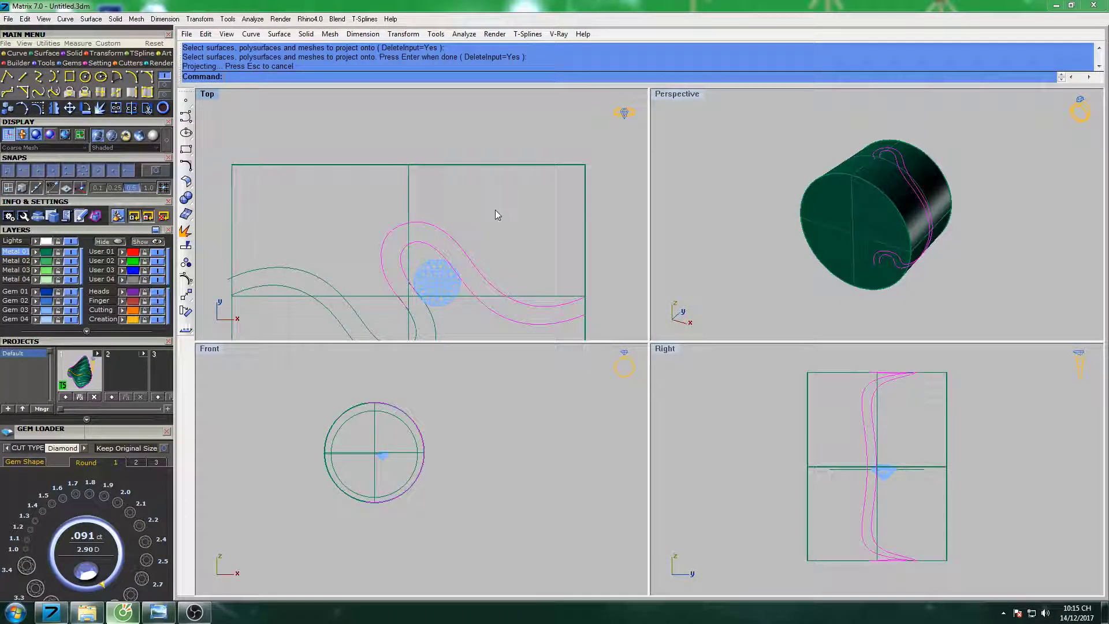
key(Escape)
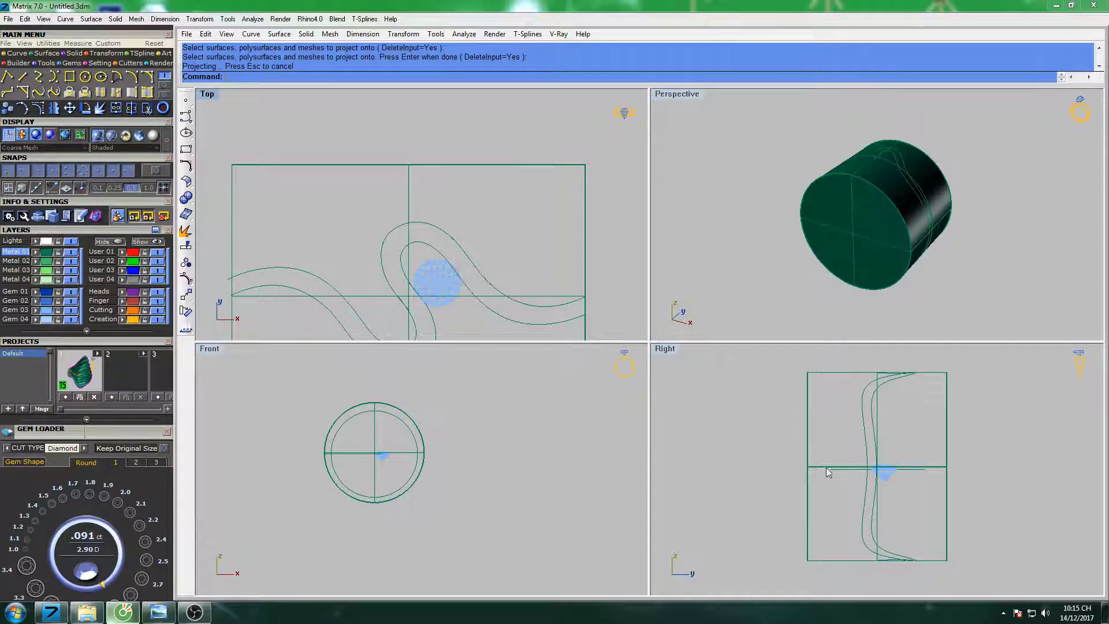
Select the horizontal line as the cutting edge for Trim.
click(833, 470)
scroll(832, 468, up, 2)
scroll(831, 466, up, 2)
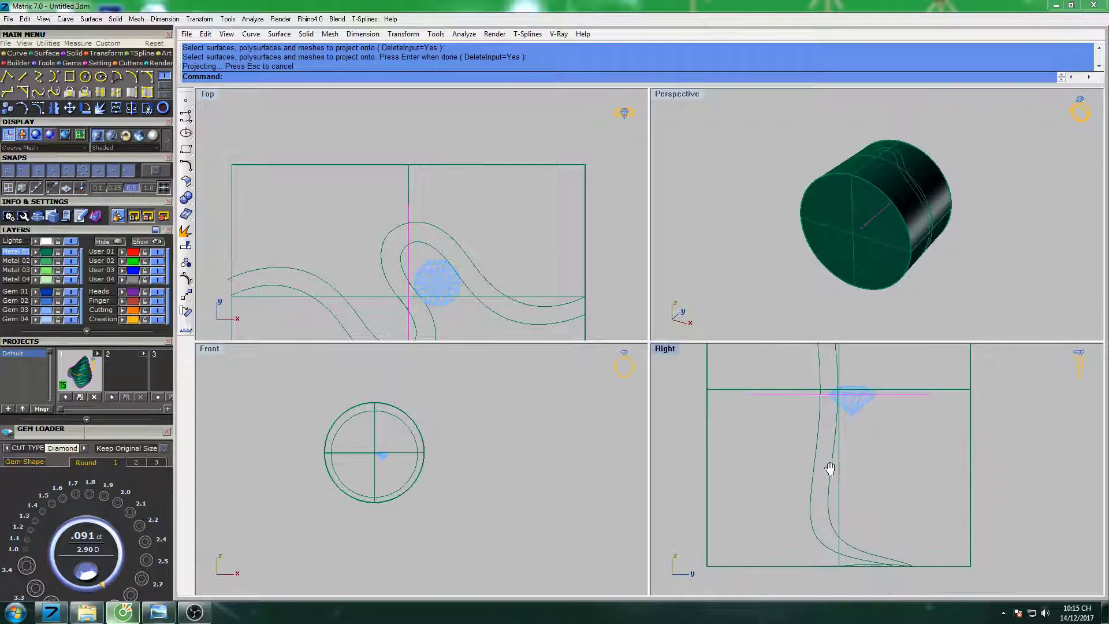
scroll(828, 462, up, 1)
text(rim)
key(Return)
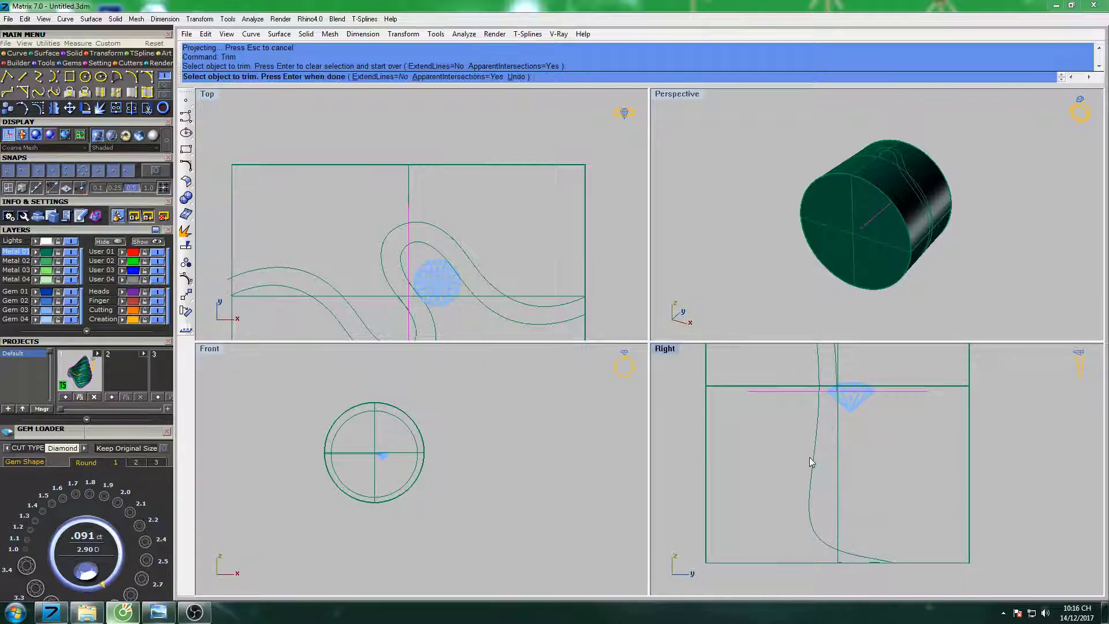
Trim the projected curves below the horizontal line and maximize the Right viewport.
click(810, 456)
right_drag(814, 462, 680, 375)
double_click(661, 350)
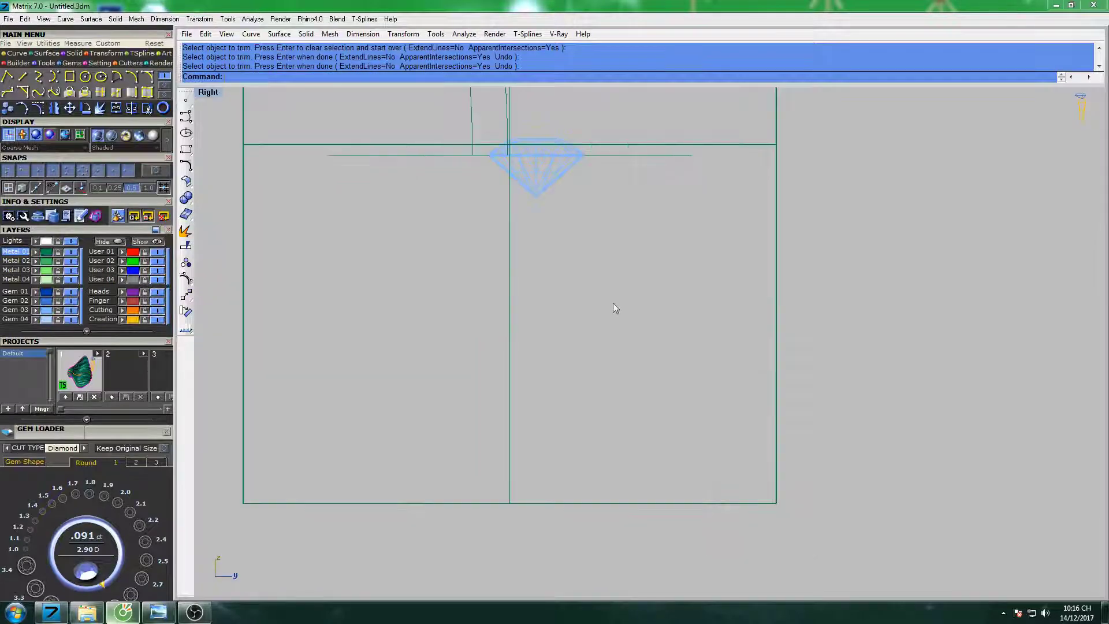
scroll(618, 323, down, 2)
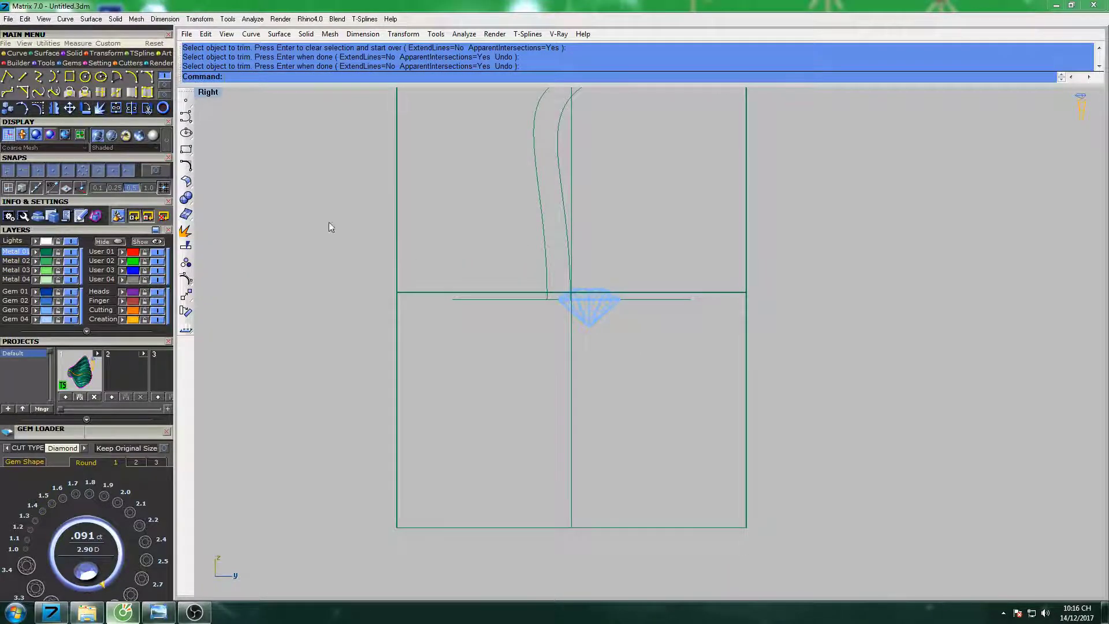
right_drag(583, 256, 595, 292)
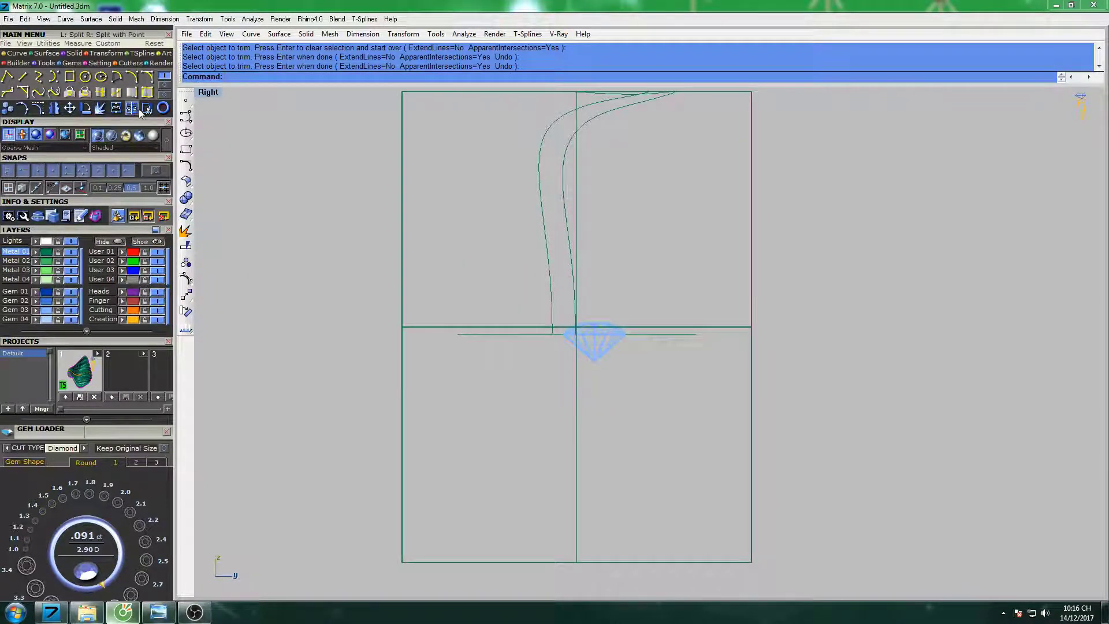
Draw a three-point InterpCrv from gem level down to the cylinder's bottom edge.
click(41, 81)
right_drag(579, 346, 557, 317)
scroll(564, 322, down, 3)
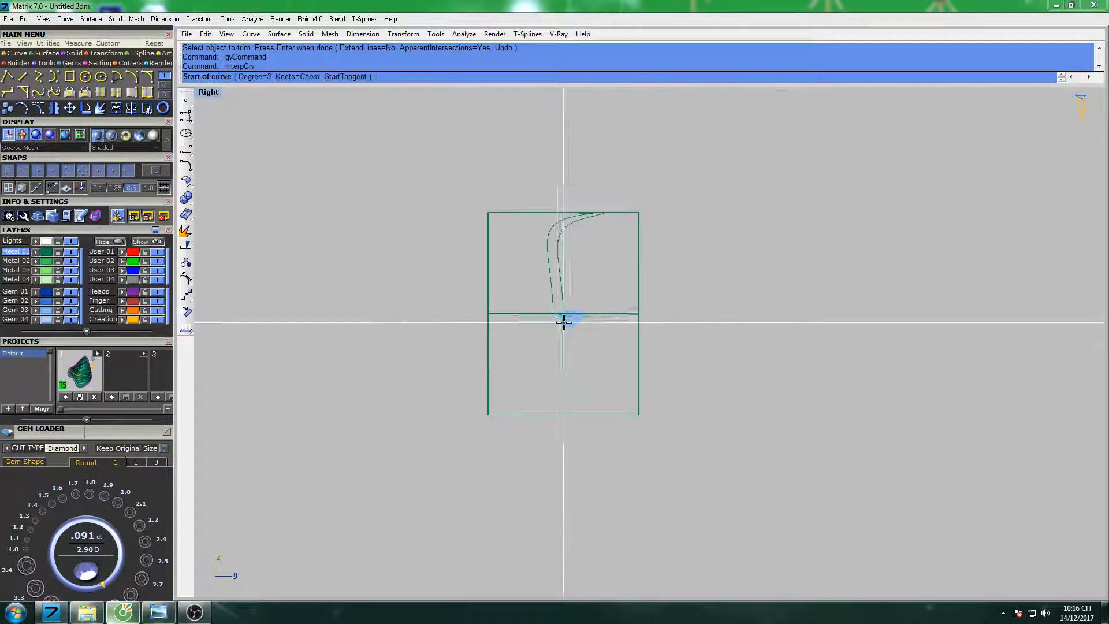
scroll(563, 324, up, 2)
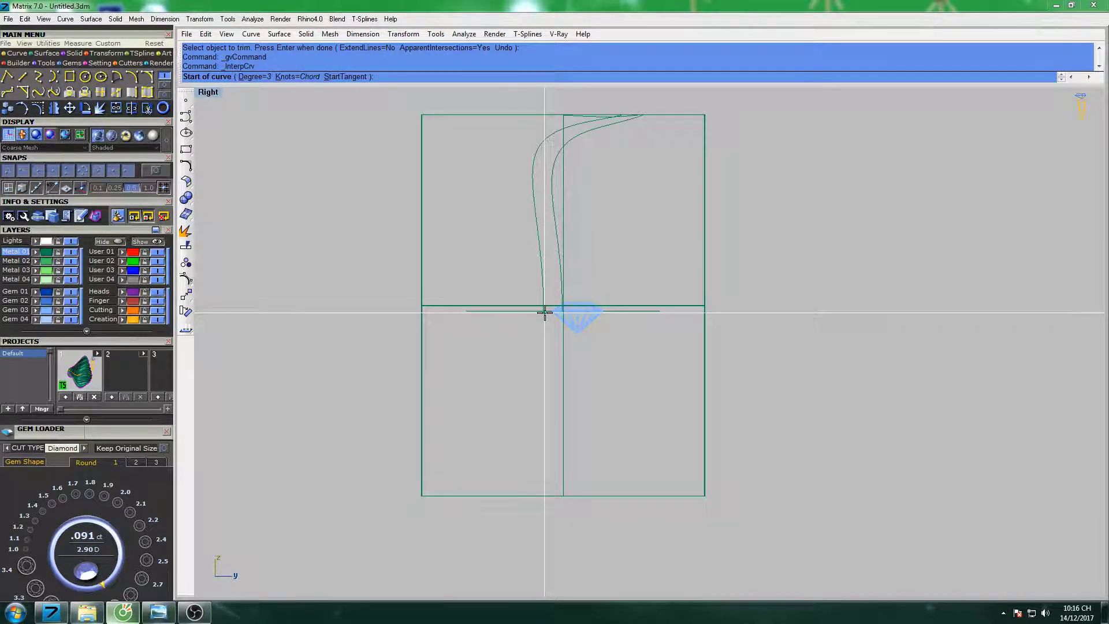
click(544, 312)
click(549, 399)
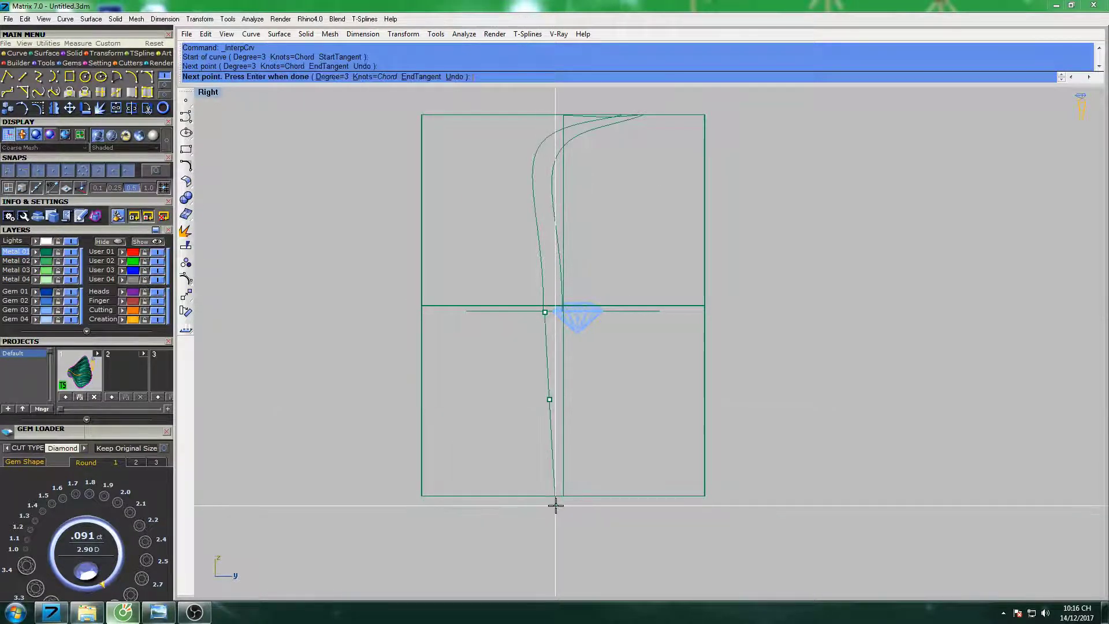
click(556, 506)
key(Return)
Draw a second InterpCrv from the gem down near the bottom edge.
scroll(562, 318, up, 5)
key(Return)
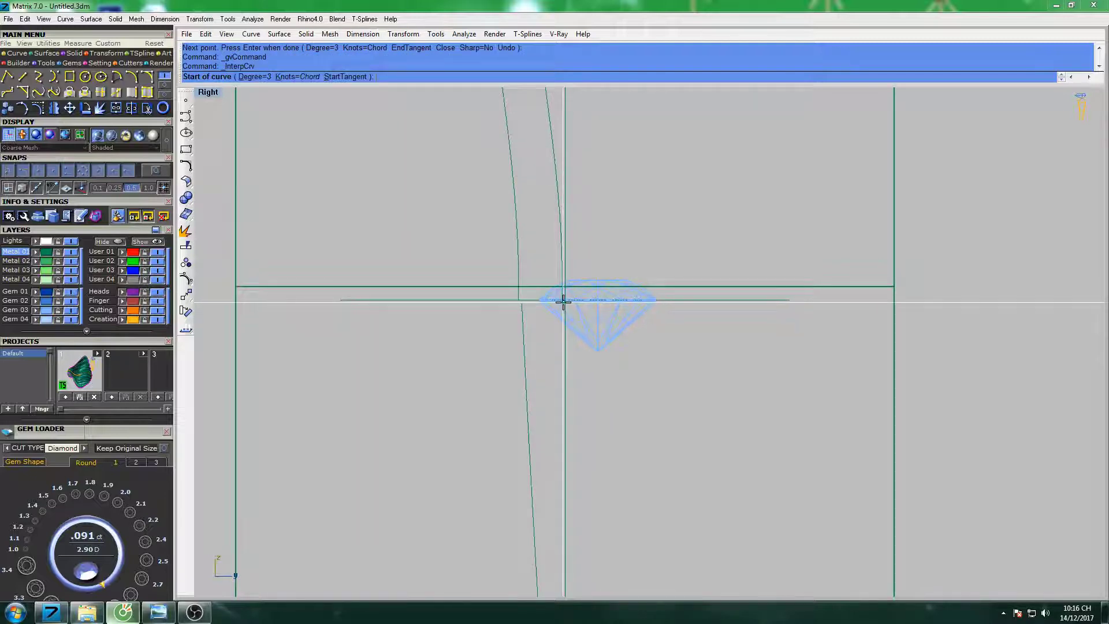
click(563, 300)
scroll(563, 301, down, 3)
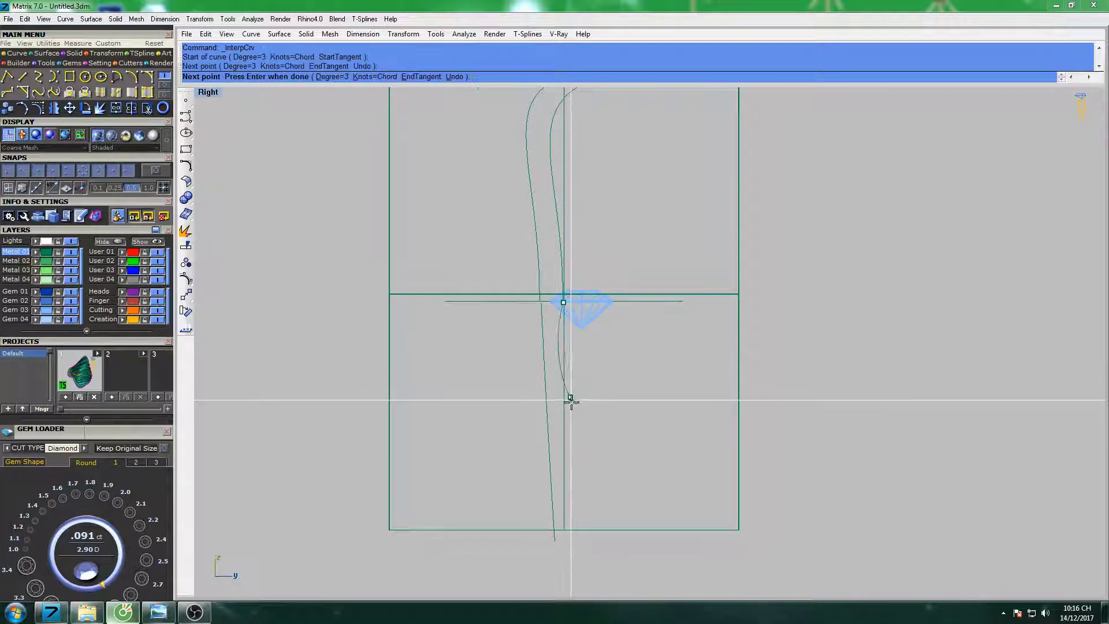
click(579, 532)
key(Return)
Select the right-hand and left-hand new curves.
right_drag(582, 430, 582, 415)
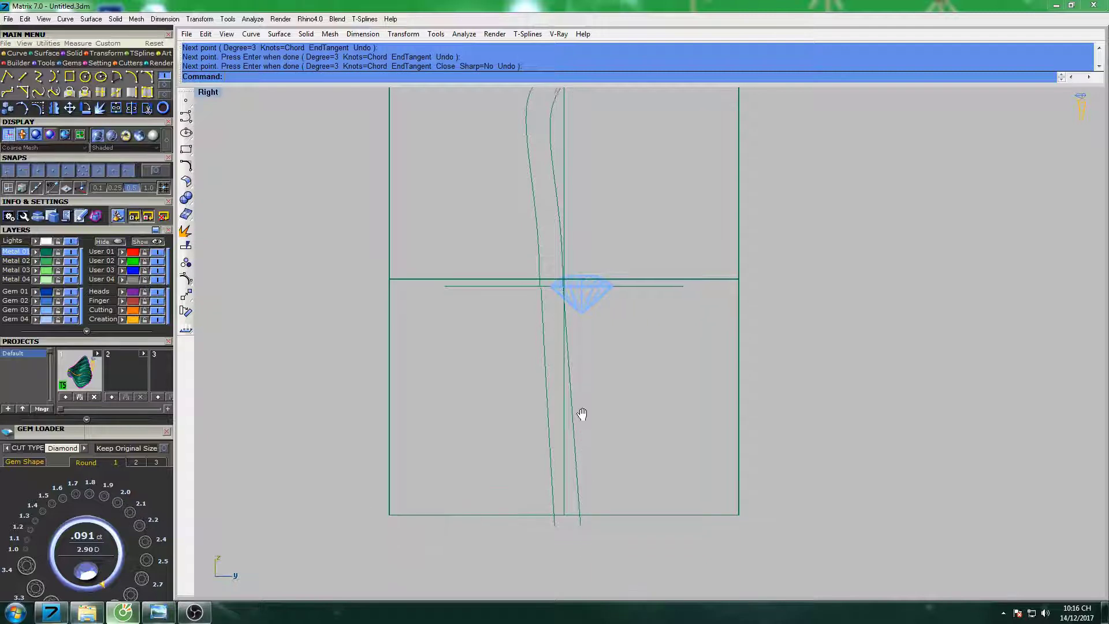
scroll(594, 275, down, 3)
scroll(582, 382, up, 1)
scroll(563, 378, up, 3)
click(565, 376)
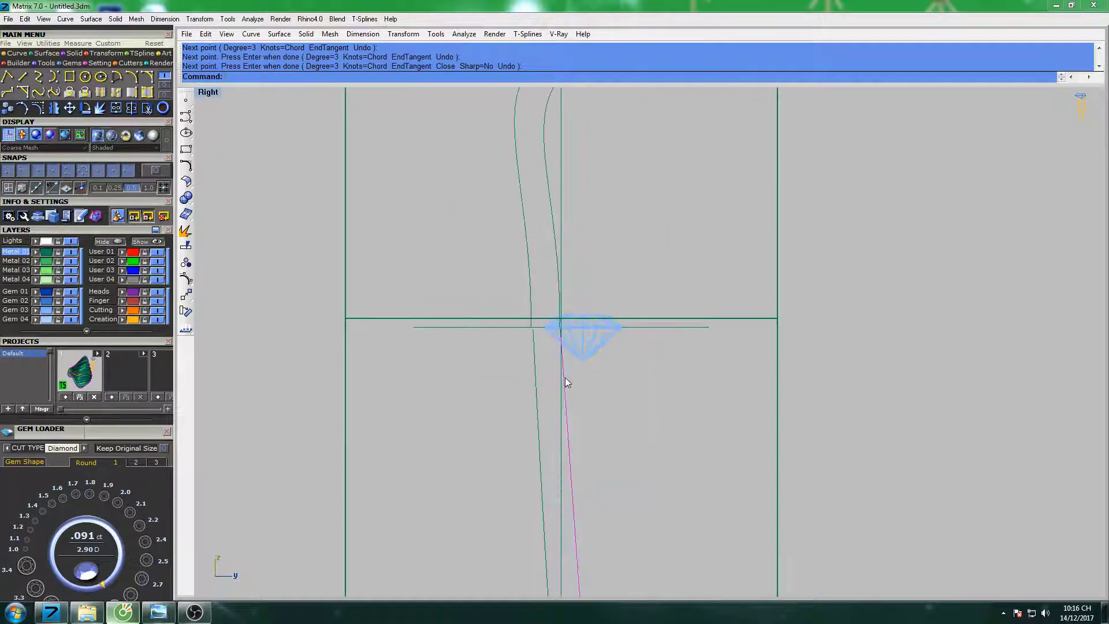
scroll(563, 370, up, 2)
click(500, 353)
In the Right view, reshape the profile curve by moving its upper and lower control points.
key(F10)
scroll(503, 335, up, 2)
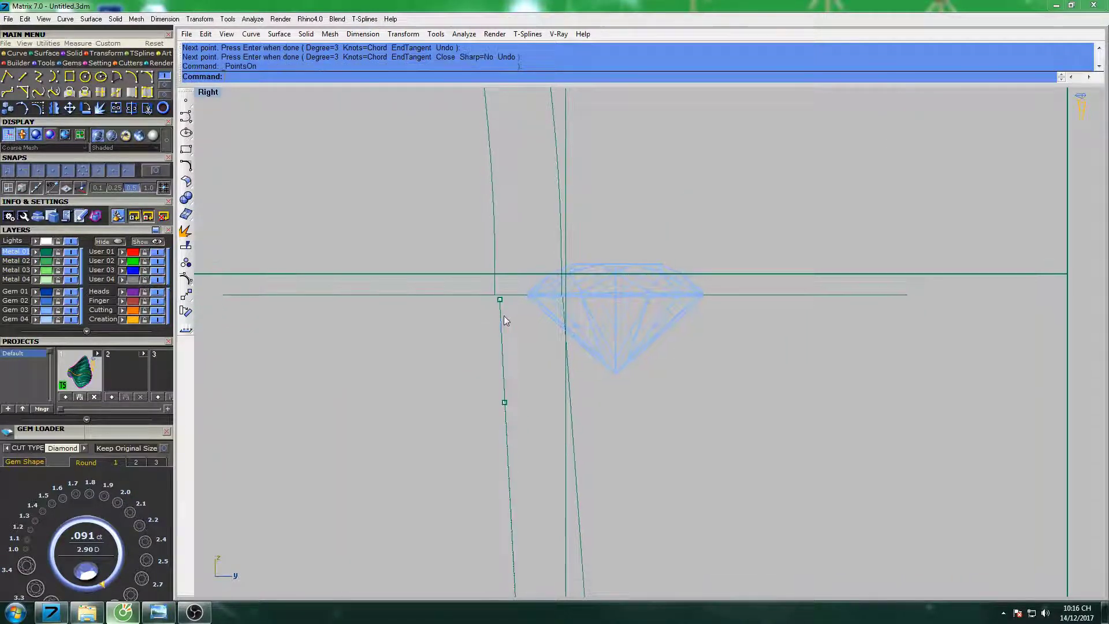
drag(473, 342, 513, 283)
drag(490, 366, 520, 413)
right_drag(519, 350, 486, 351)
text(M)
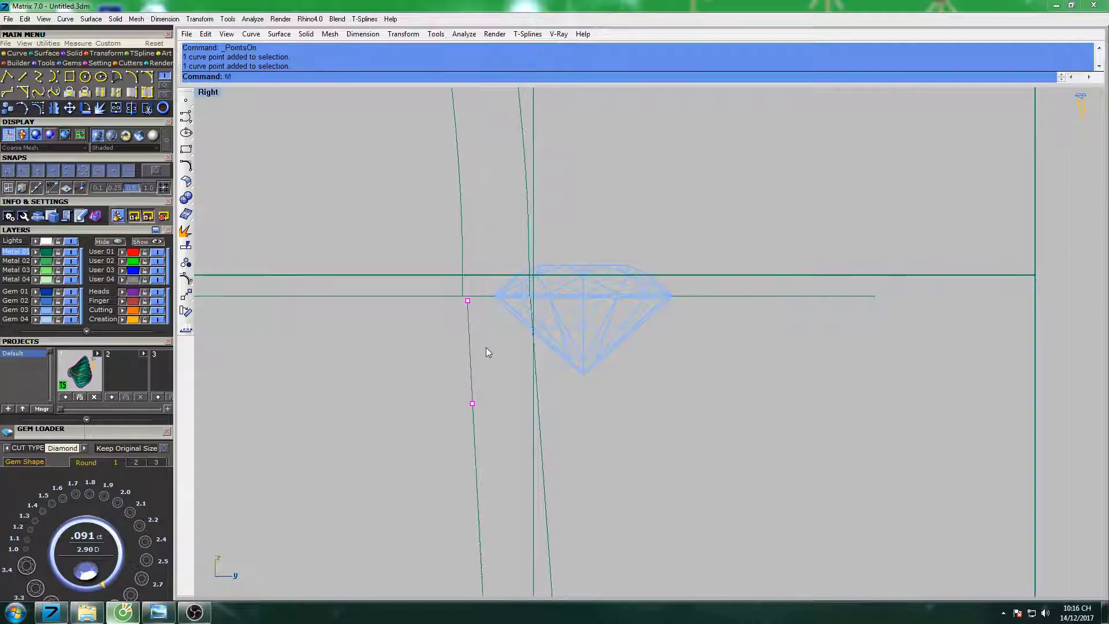
text(ove)
key(Return)
click(549, 361)
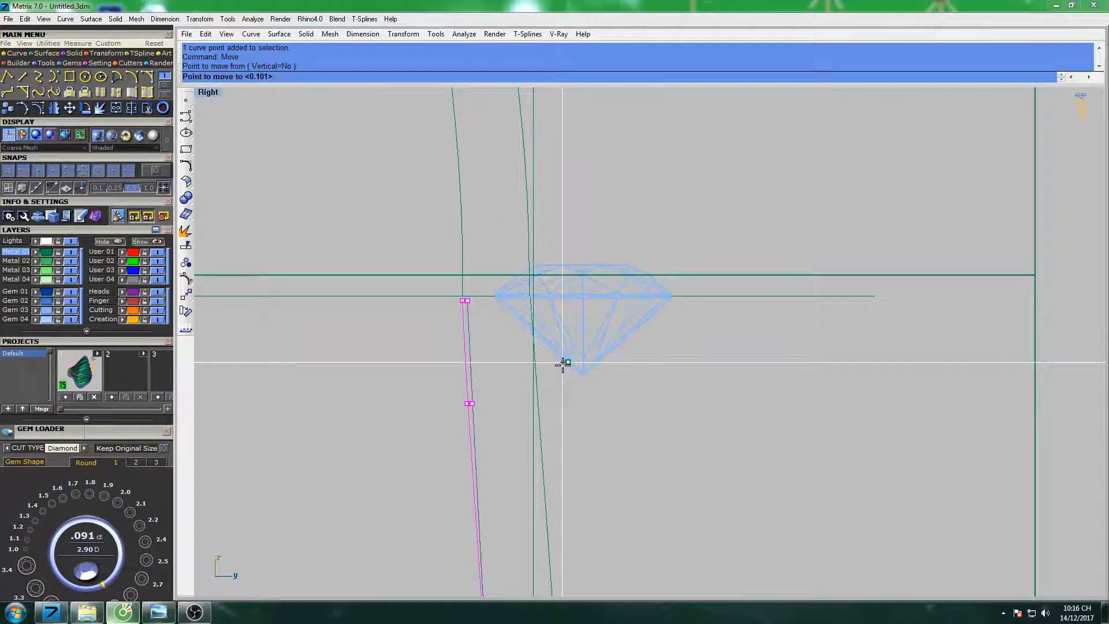
click(564, 364)
scroll(544, 398, down, 2)
right_drag(544, 398, 548, 339)
key(Return)
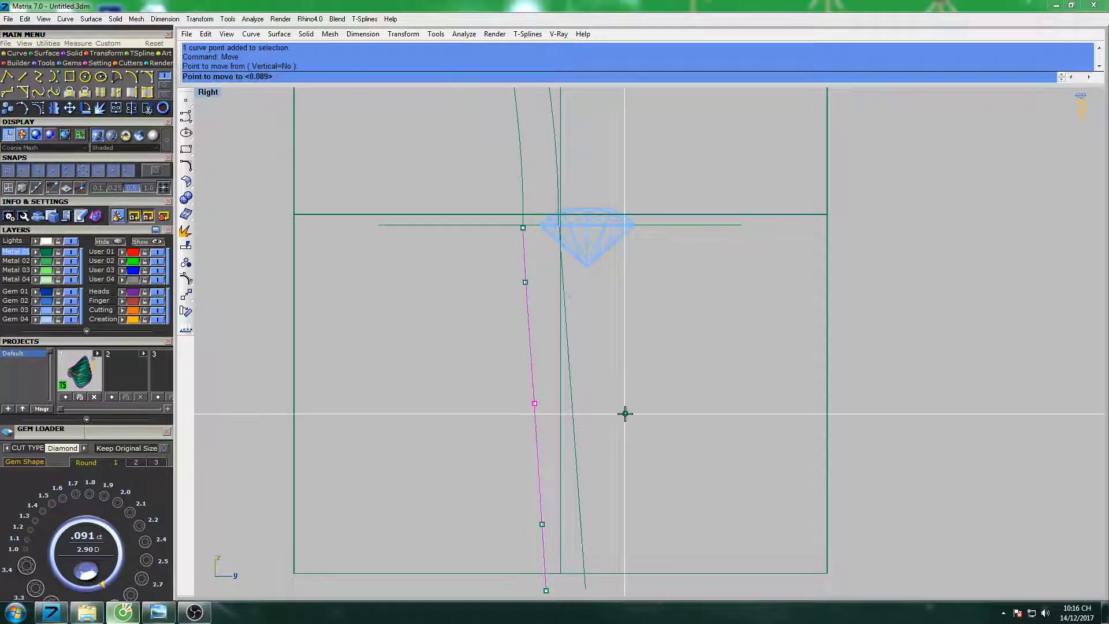
click(624, 413)
click(621, 414)
right_drag(621, 415, 580, 372)
scroll(580, 372, down, 2)
Move both vertical profile curves down beneath the diamond to meet the horizontal line.
right_drag(586, 307, 580, 380)
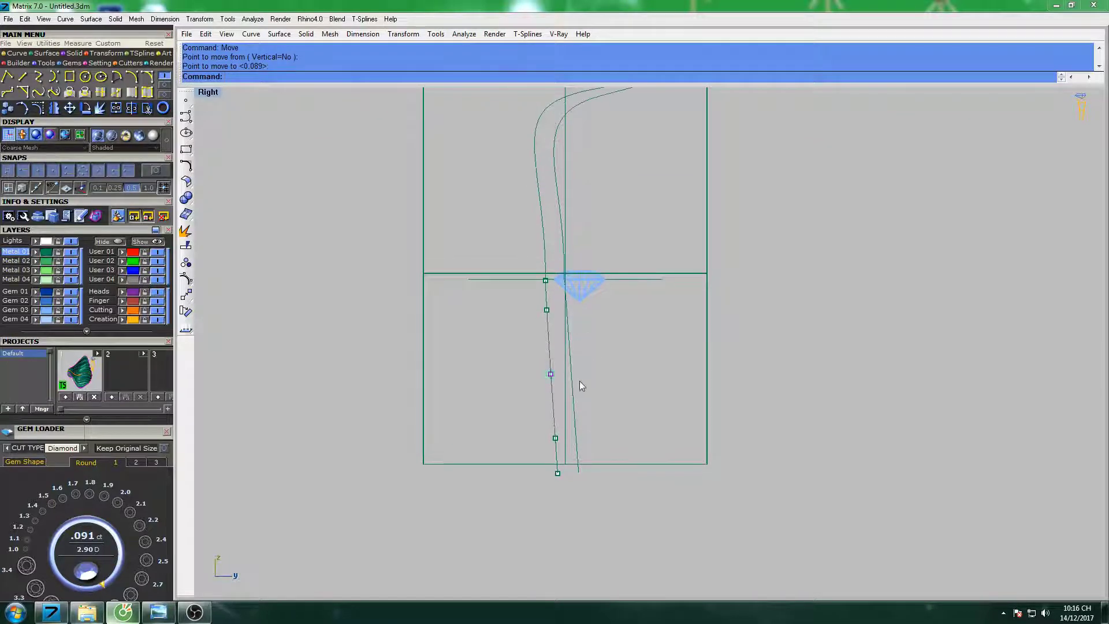
scroll(550, 312, up, 3)
click(592, 339)
shift+click(548, 320)
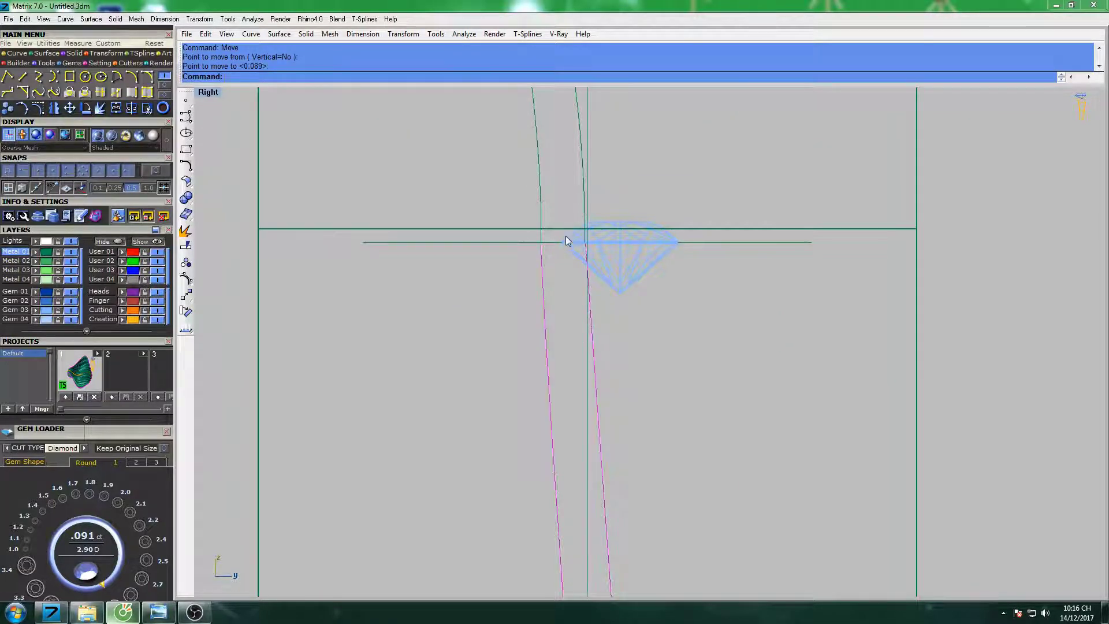
scroll(567, 241, up, 2)
mouse_move(567, 240)
right_down()
mouse_move(580, 345)
mouse_move(567, 339)
mouse_move(580, 348)
right_up()
key(F10)
key(Return)
click(563, 333)
click(589, 372)
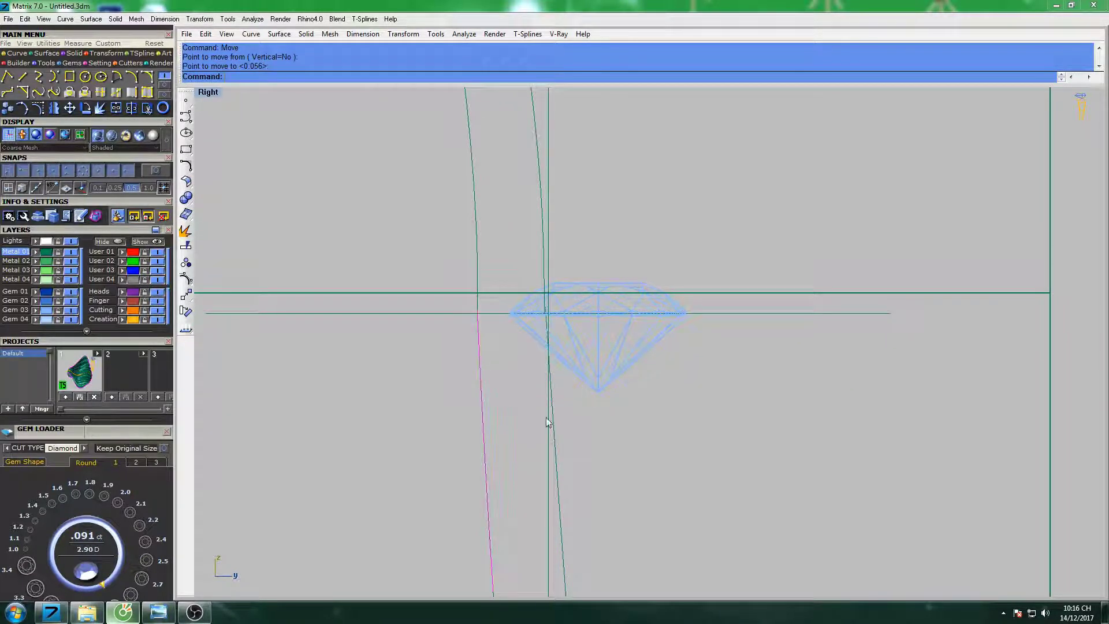
Trim the first profile curve's excess end against the horizontal line.
click(704, 316)
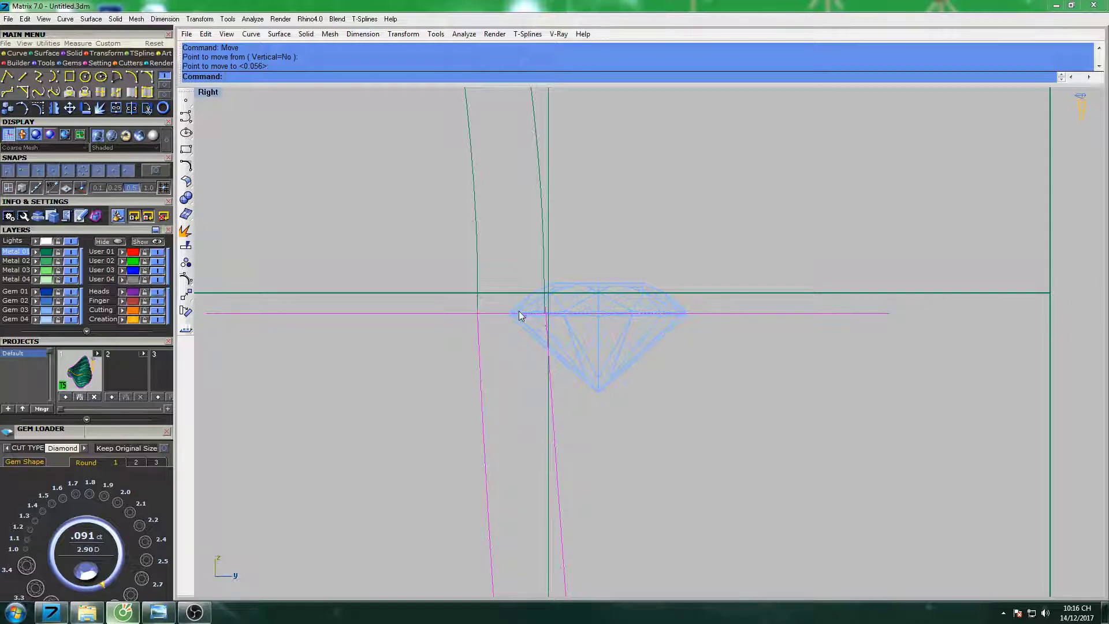
scroll(406, 317, up, 3)
scroll(375, 319, up, 3)
text(T)
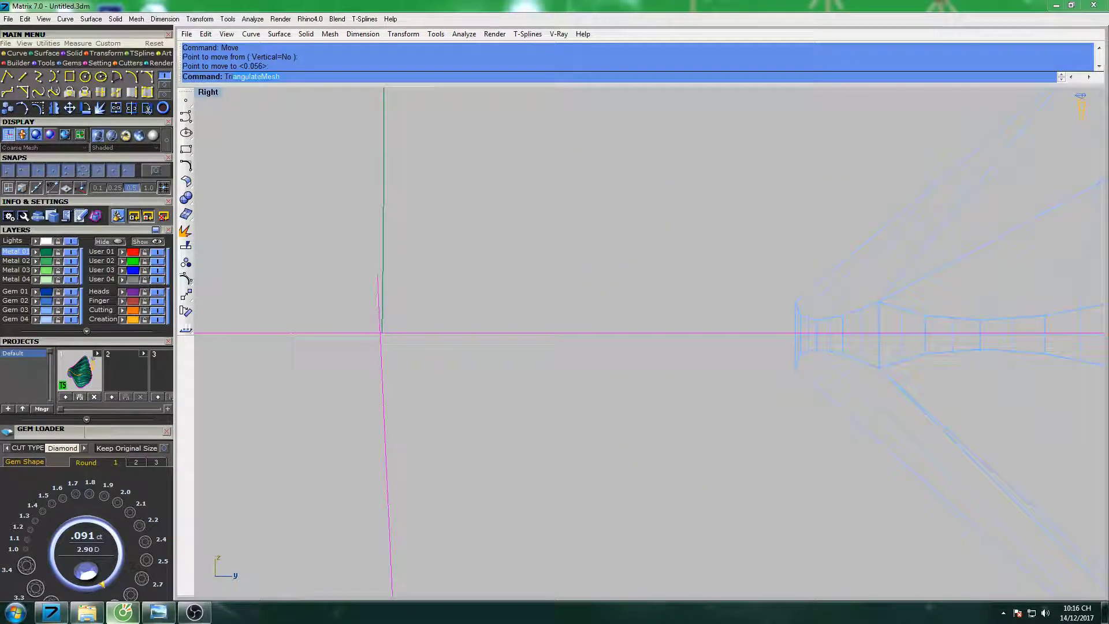
text(im)
key(Return)
click(380, 305)
Trim the second profile curve's excess end at the horizontal line.
scroll(517, 293, up, 5)
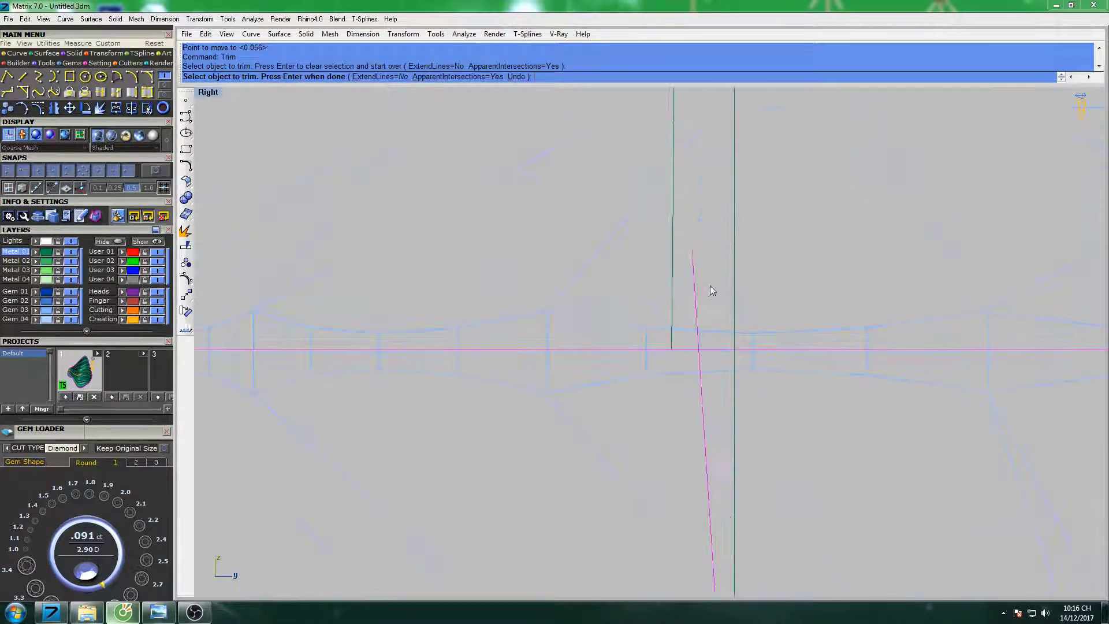
click(695, 289)
key(Return)
Project both vertical profile curves onto the rectangle surface.
scroll(696, 289, down, 2)
scroll(695, 288, down, 3)
scroll(696, 288, down, 3)
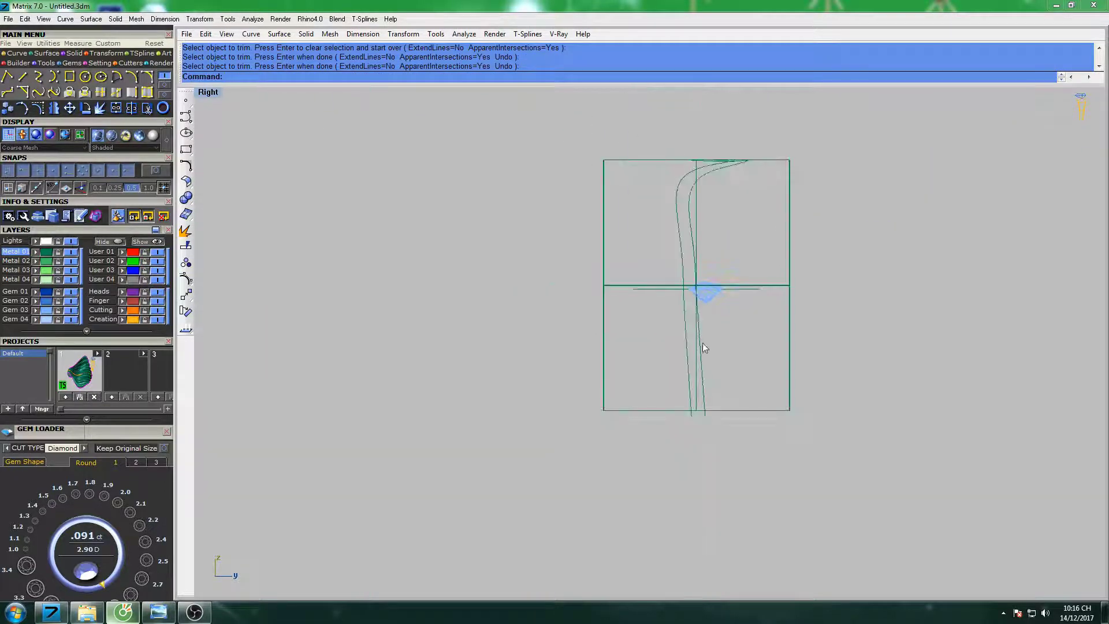
drag(703, 354, 685, 349)
right_drag(685, 348, 630, 341)
click(85, 92)
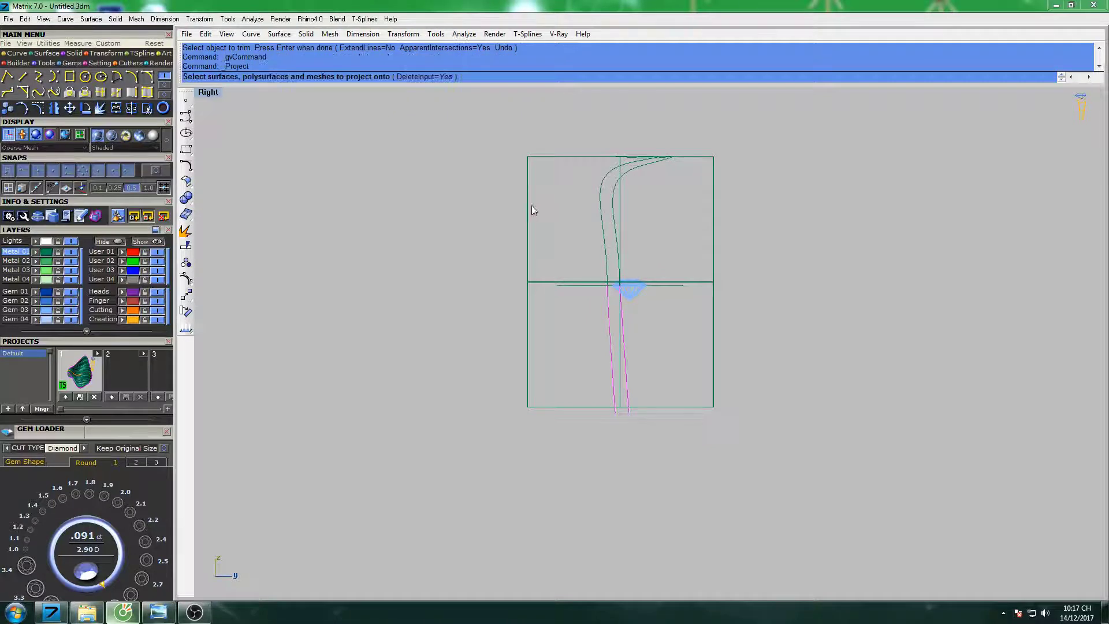
click(528, 206)
key(Return)
Delete the rectangle surface in a maximized Top view.
key(ctrl+F1)
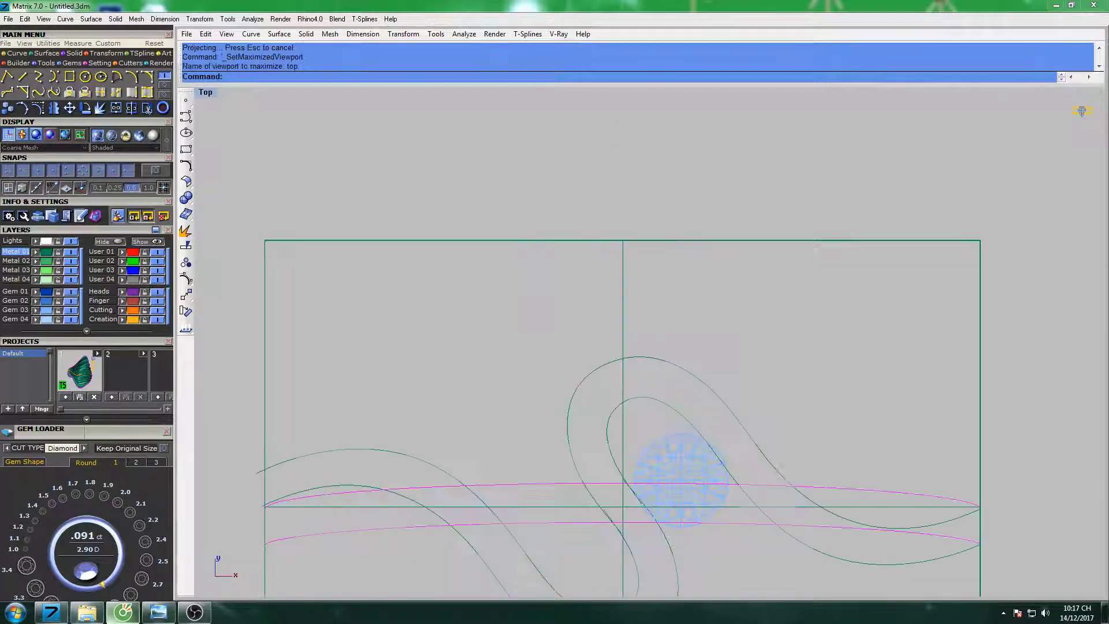
scroll(552, 292, down, 5)
right_drag(610, 271, 566, 271)
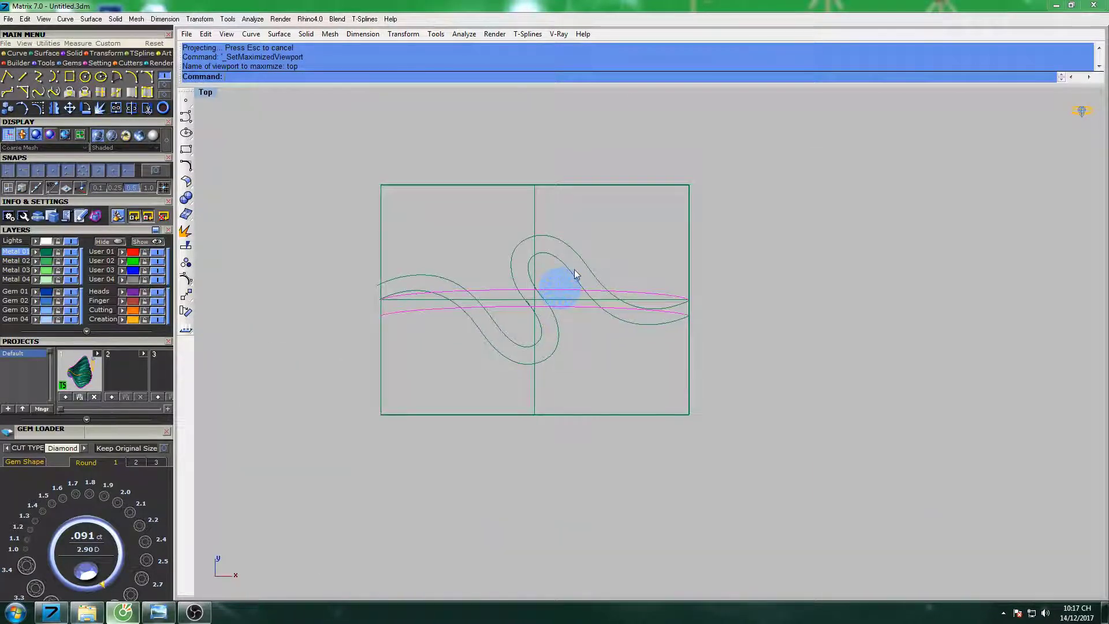
click(625, 182)
key(Return)
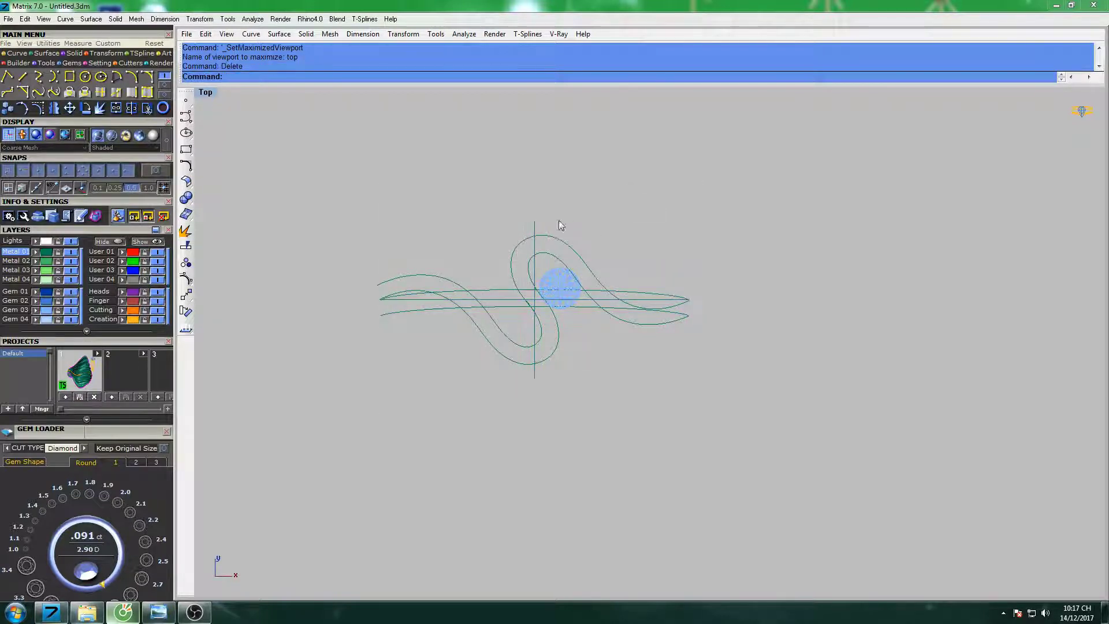
Trim away the left parts of both leaf lines at the vertical line.
click(534, 283)
scroll(533, 295, up, 4)
scroll(532, 300, up, 4)
text(Tr)
right_drag(532, 299, 436, 285)
text(im)
key(Return)
click(439, 267)
click(449, 306)
key(Return)
scroll(435, 285, down, 3)
right_drag(590, 239, 629, 258)
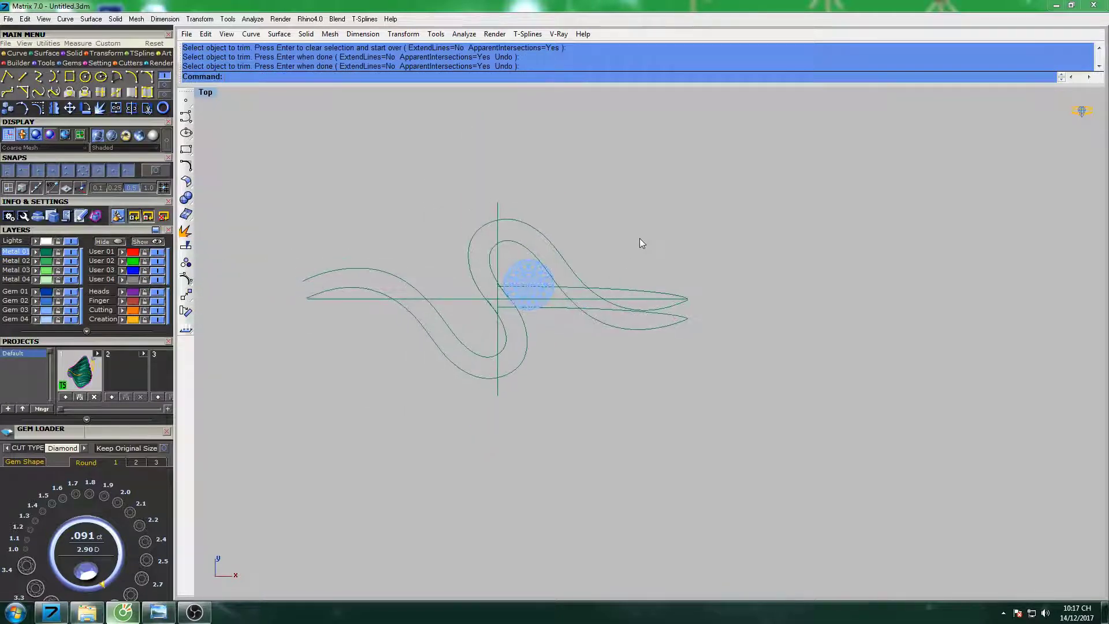
scroll(628, 277, up, 2)
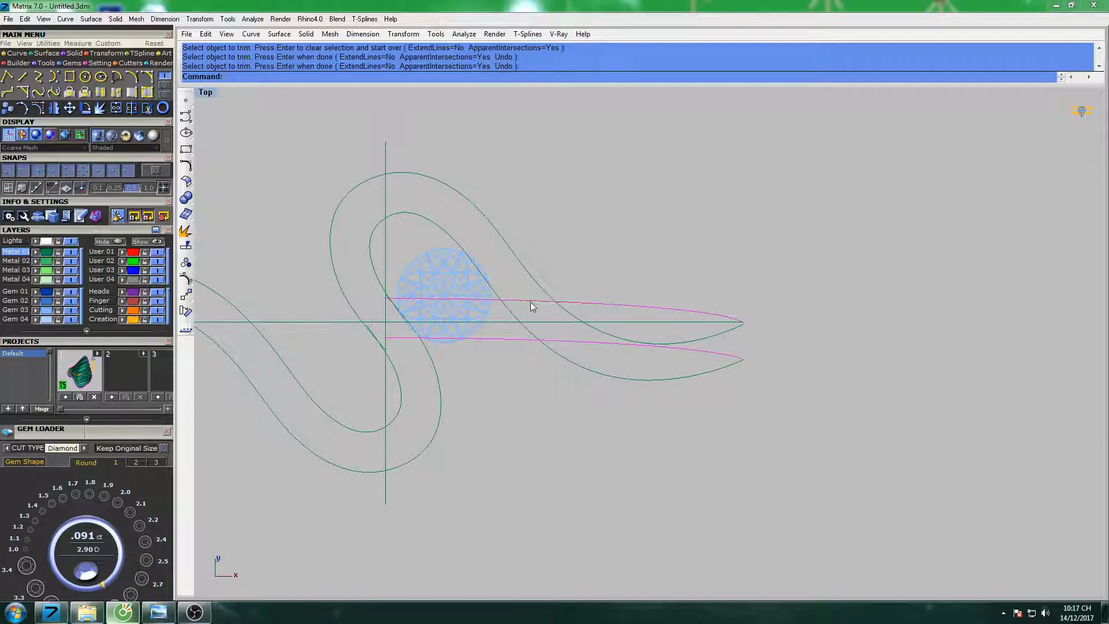
right_drag(564, 280, 538, 261)
text(Rebuild)
key(Return)
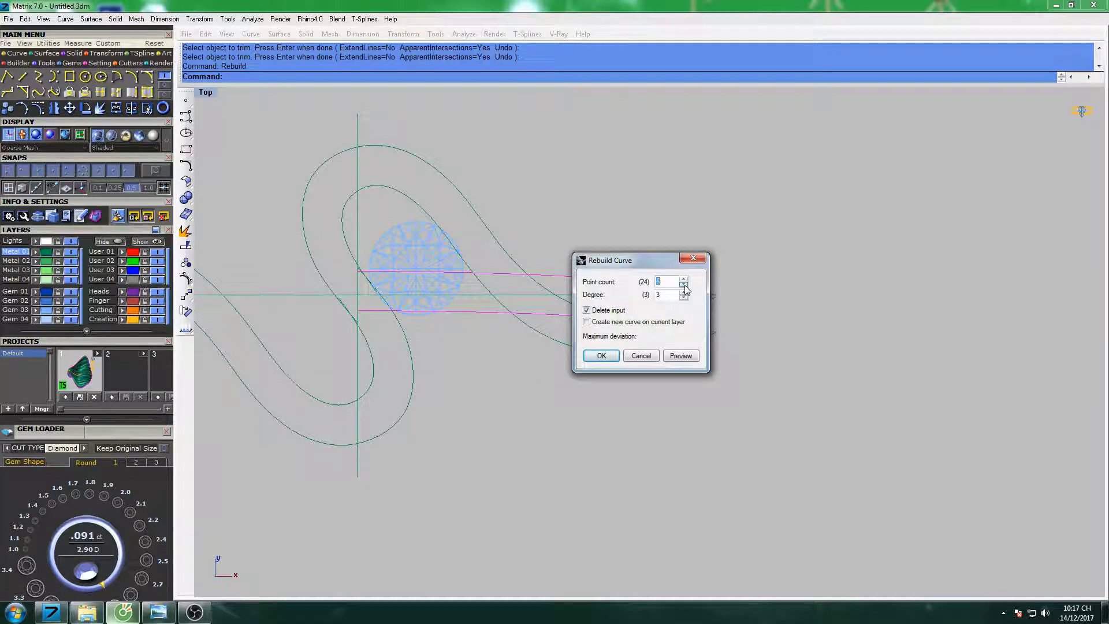
Accept the curve rebuild, then delete the lower-left S-shaped swirl curves.
click(597, 355)
right_drag(594, 239, 658, 246)
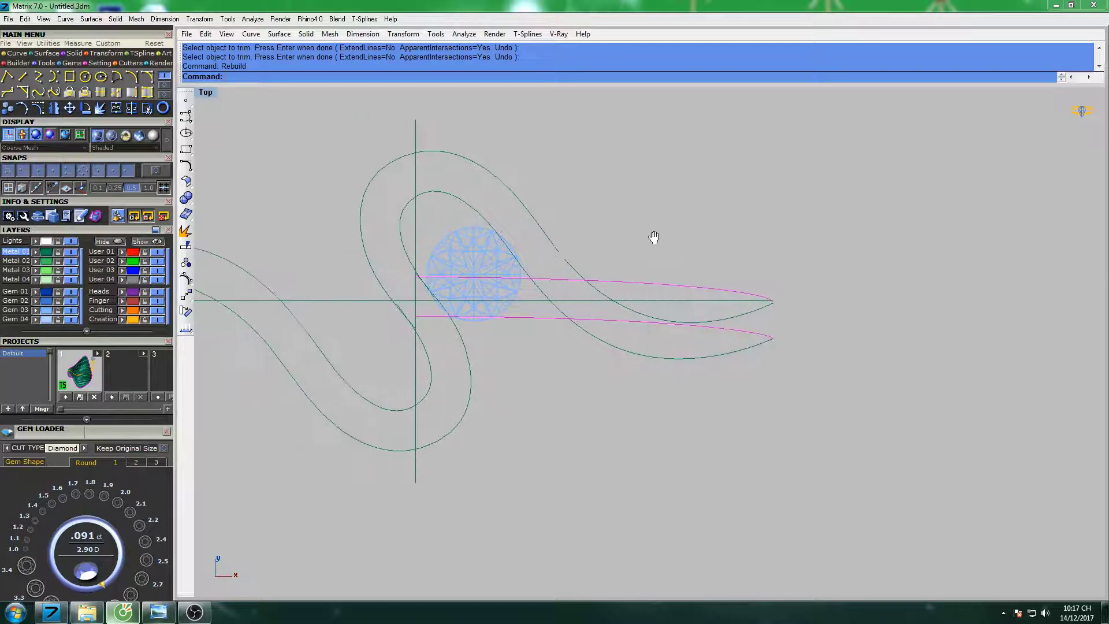
click(522, 183)
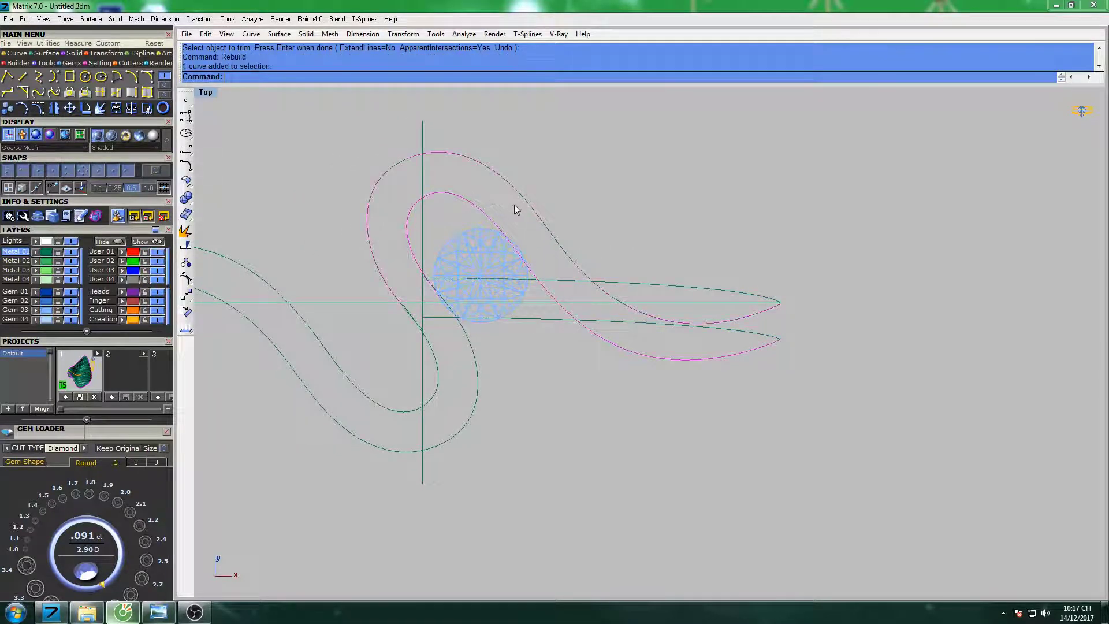
mouse_move(324, 317)
right_down()
mouse_move(459, 293)
mouse_move(450, 300)
mouse_move(574, 302)
right_up()
click(469, 329)
text(lete)
key(Return)
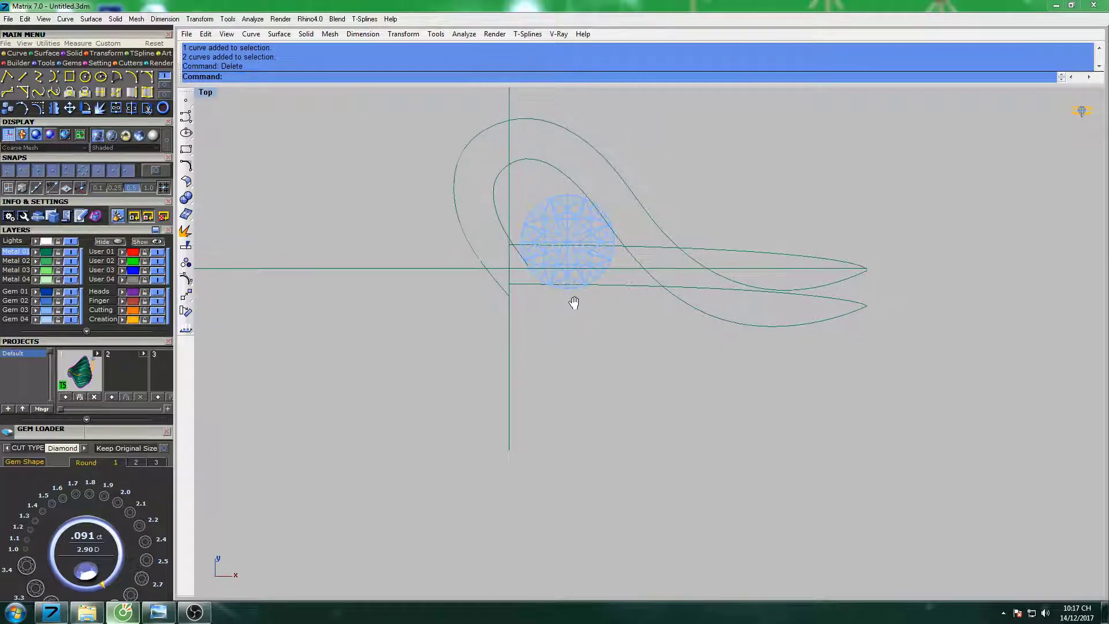
scroll(578, 266, down, 3)
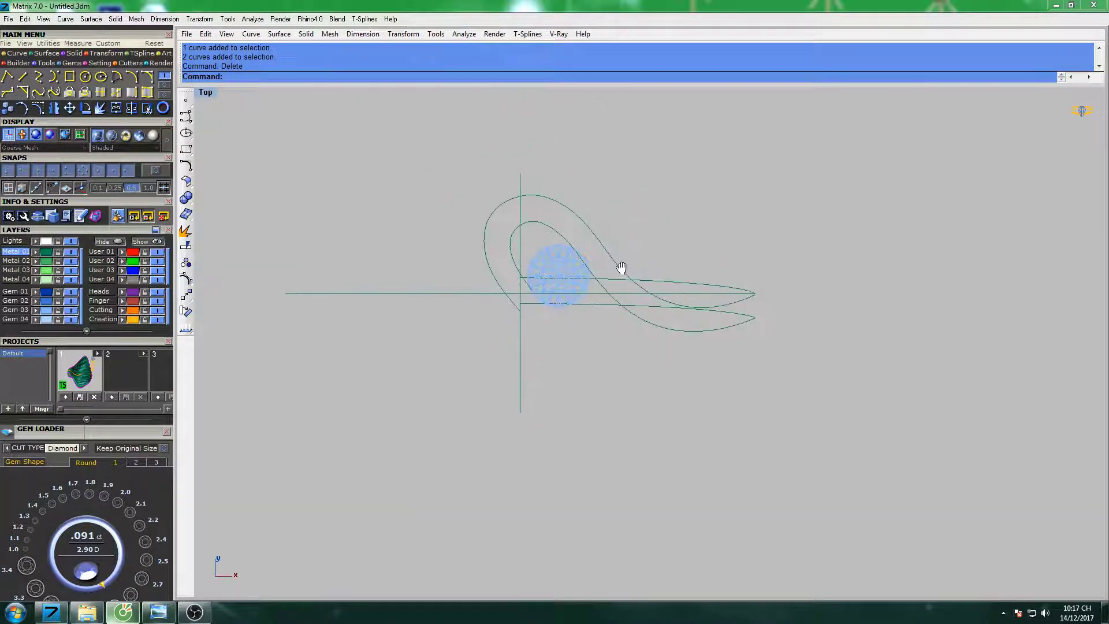
mouse_move(624, 257)
right_down()
mouse_move(611, 256)
mouse_move(638, 264)
right_up()
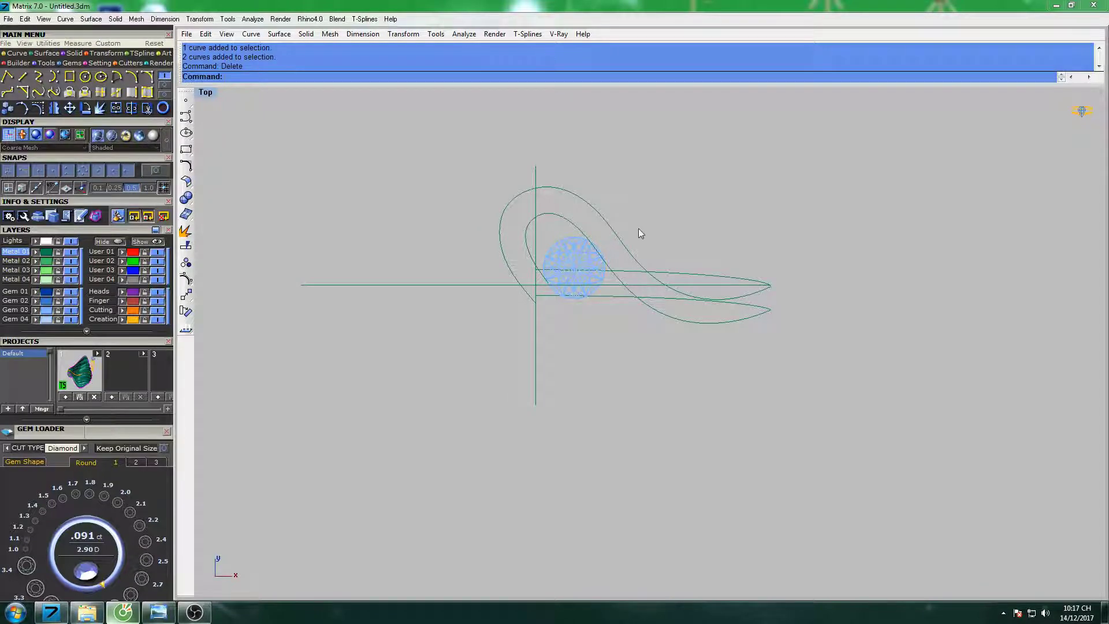
In an enlarged Perspective view, draw a test line from the ring curve, then delete it.
double_click(199, 93)
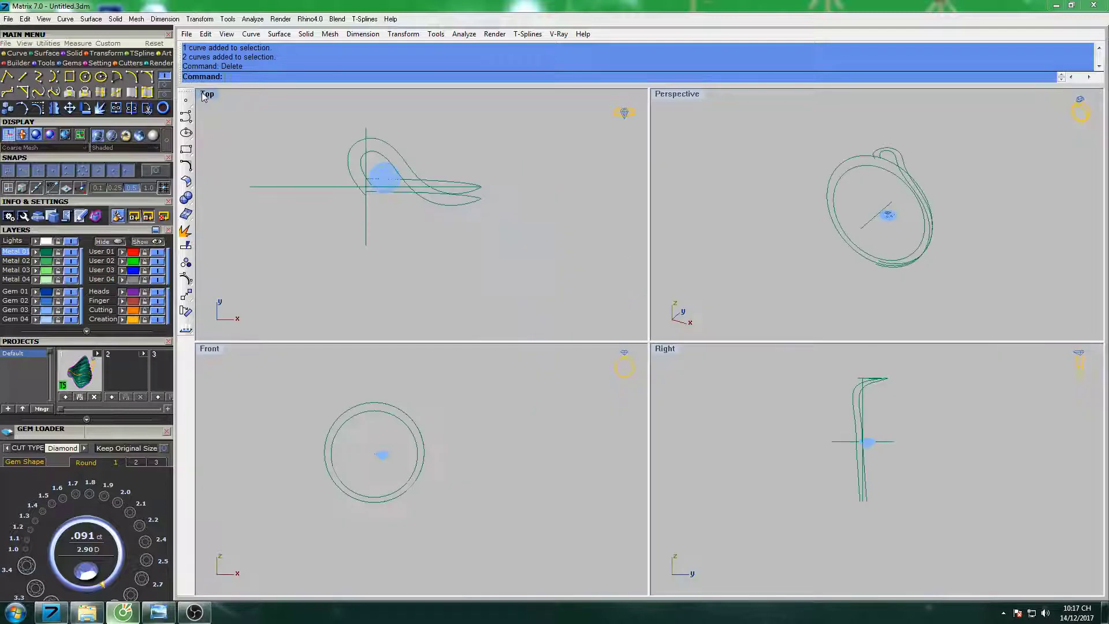
double_click(686, 99)
right_drag(743, 222, 611, 292)
scroll(629, 353, up, 3)
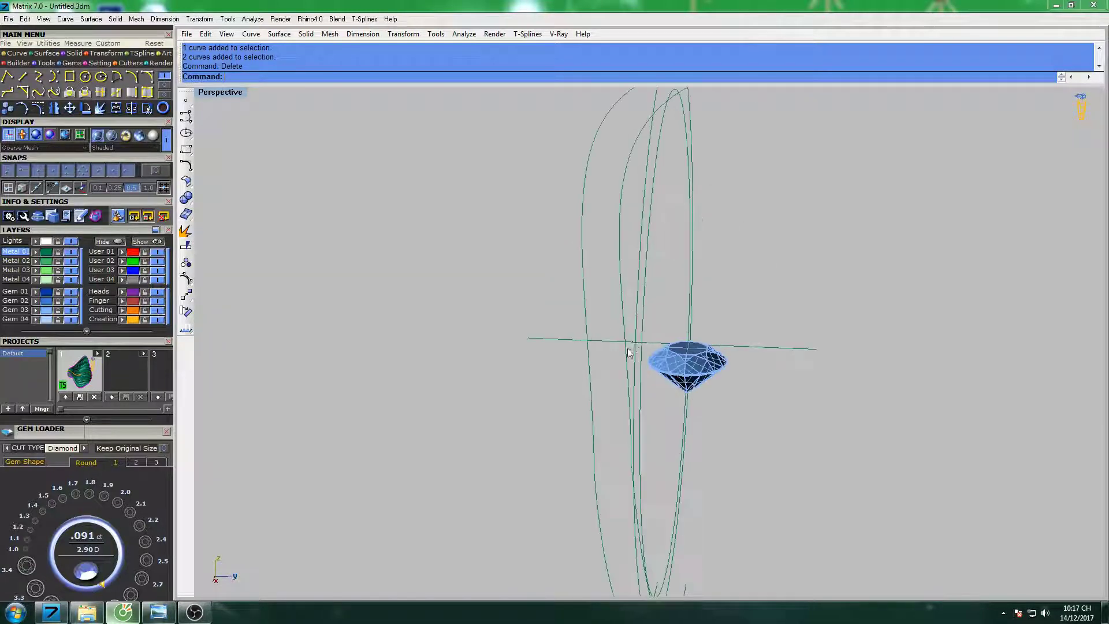
scroll(627, 358, down, 3)
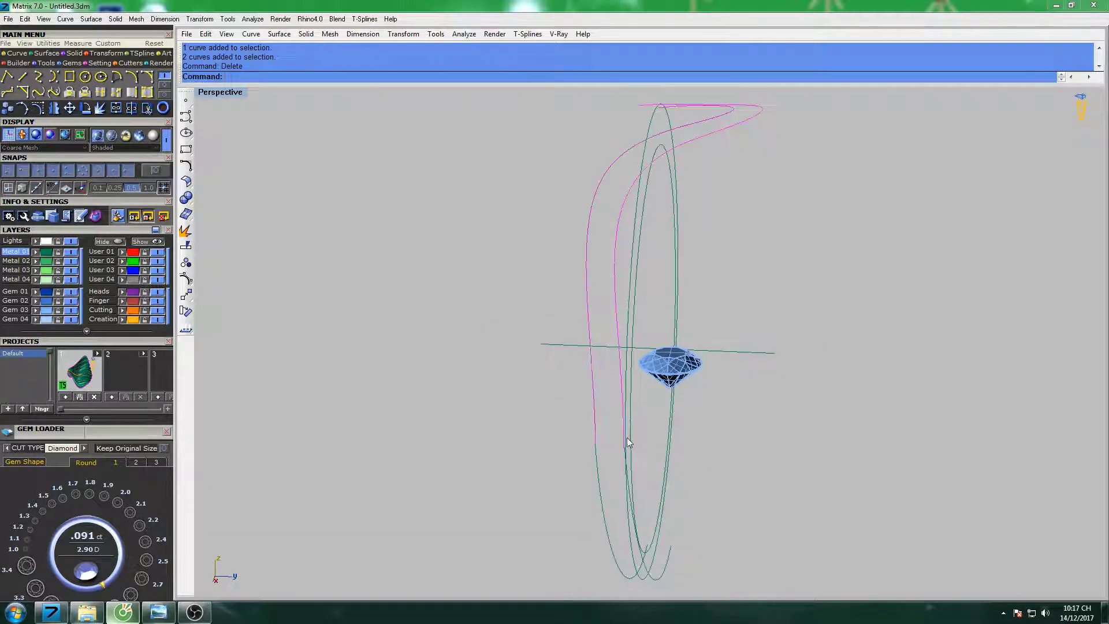
right_drag(628, 438, 604, 395)
scroll(612, 382, up, 4)
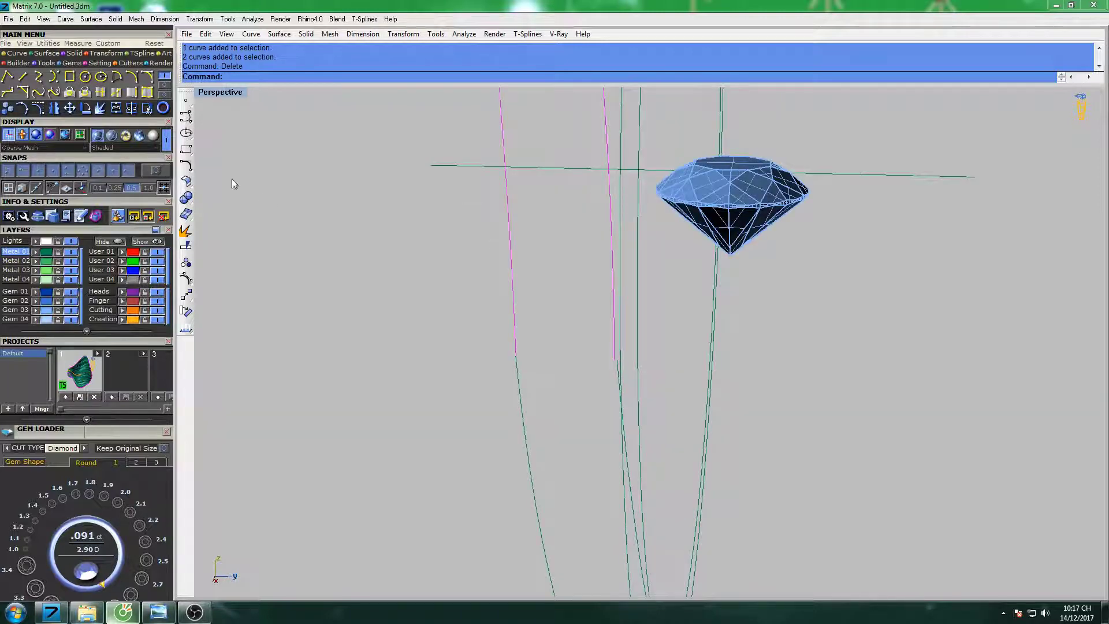
click(24, 81)
scroll(520, 329, up, 3)
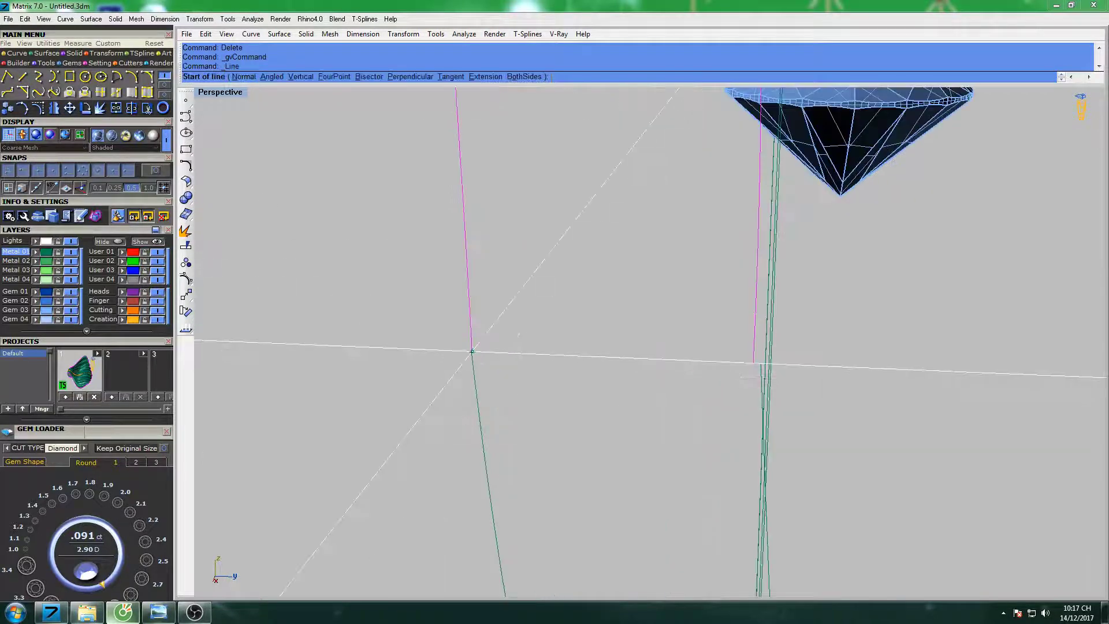
click(471, 351)
click(749, 370)
scroll(705, 349, down, 3)
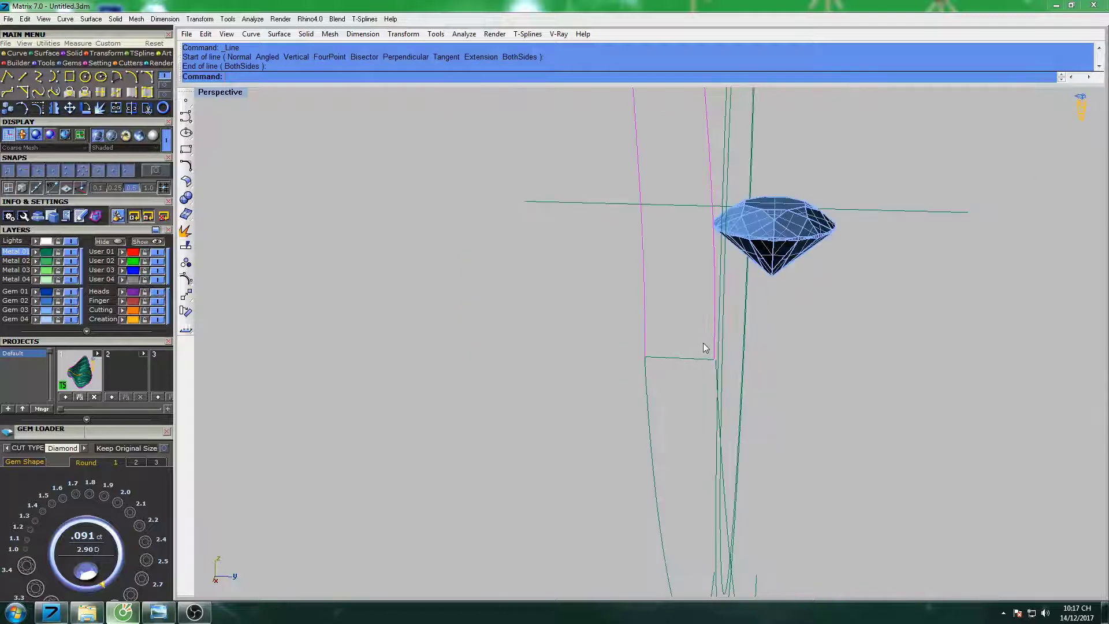
text(d)
key(Return)
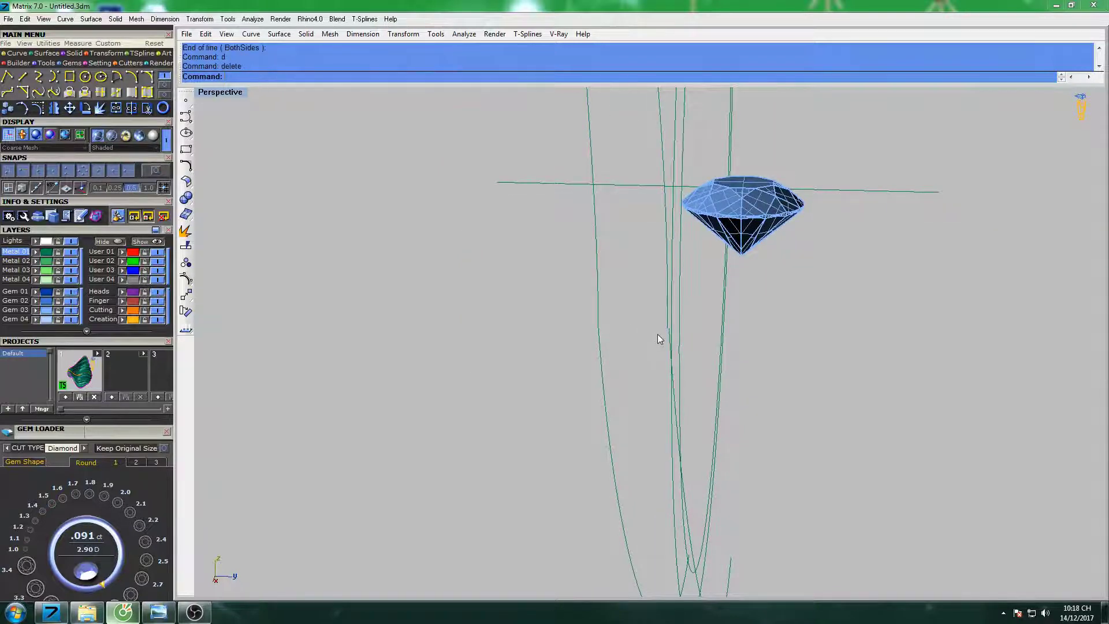
Match two ribbon curve ends to their neighbouring curves with tangency continuity.
scroll(658, 337, up, 1)
scroll(658, 338, up, 1)
text(Ma)
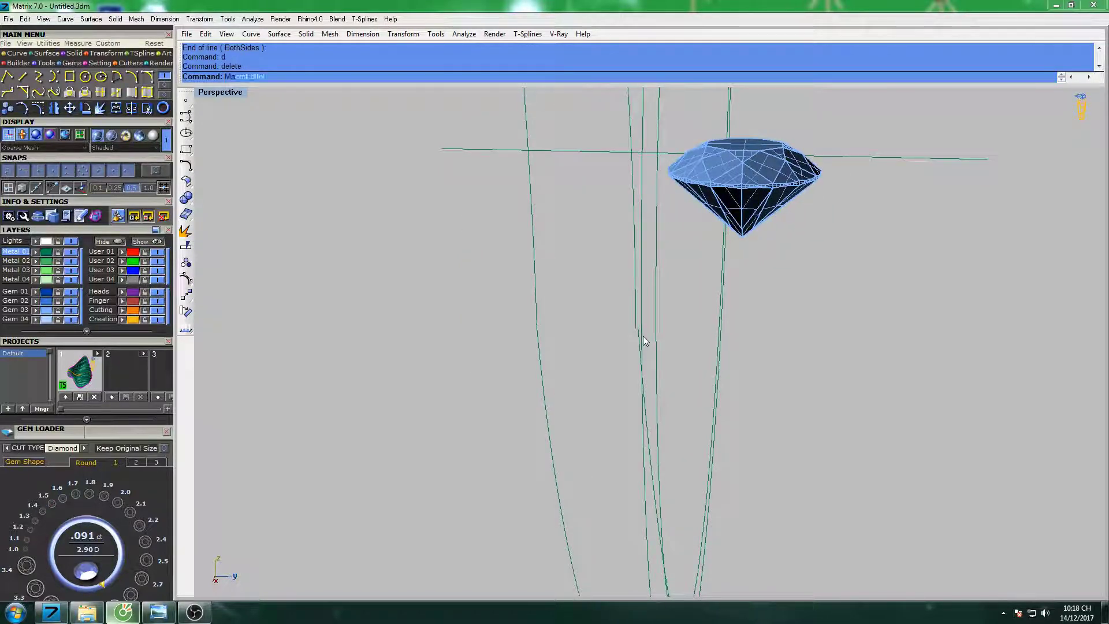
text(tch)
key(Return)
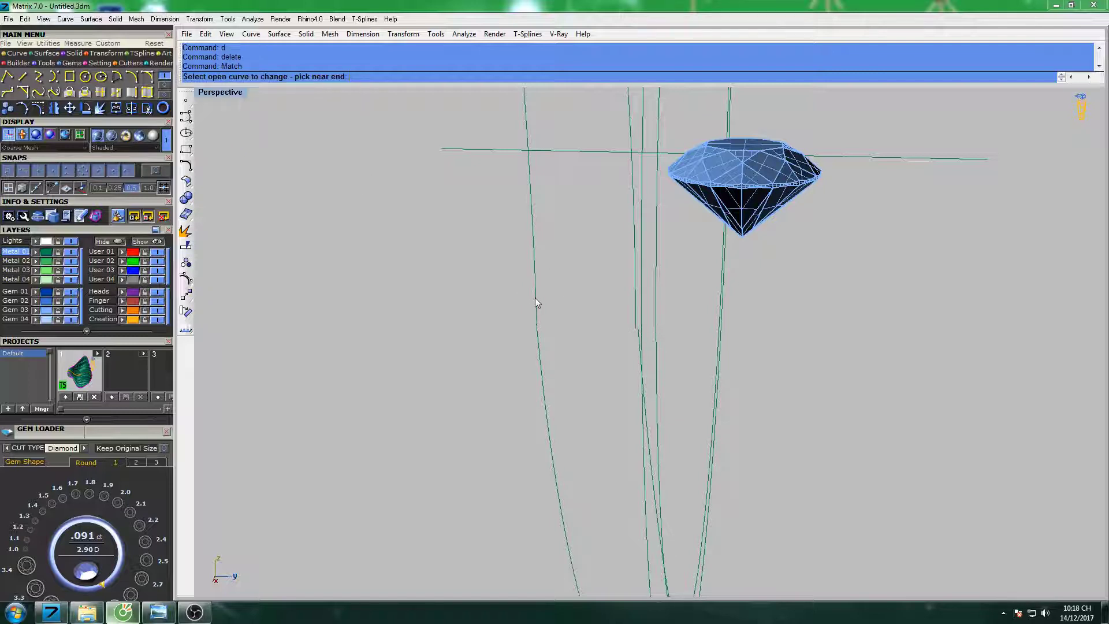
click(538, 338)
key(Return)
key(Return)
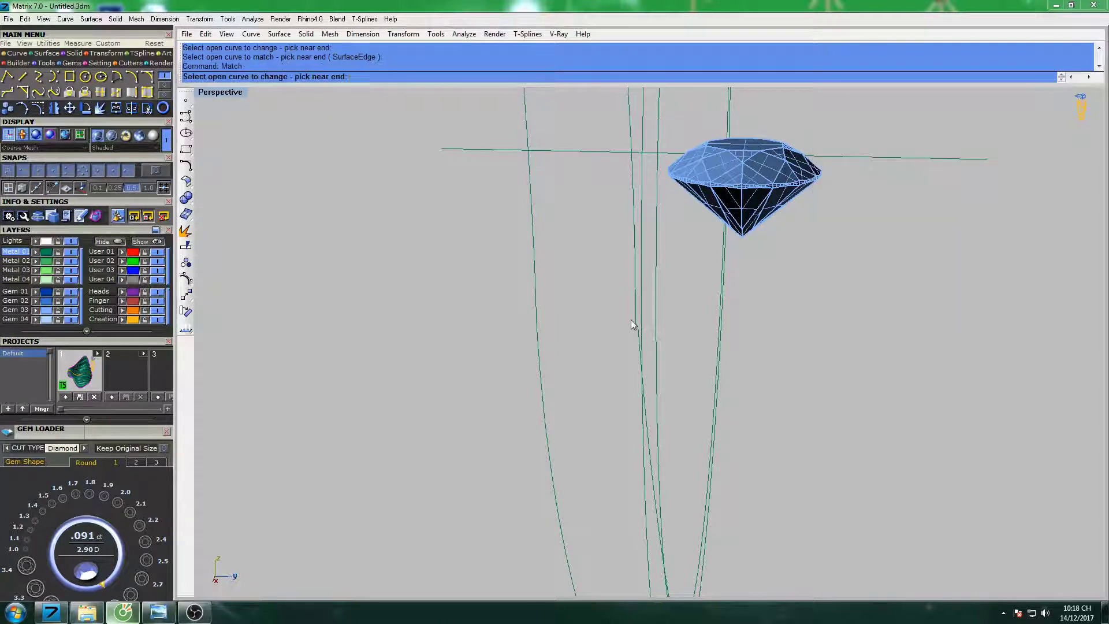
click(633, 318)
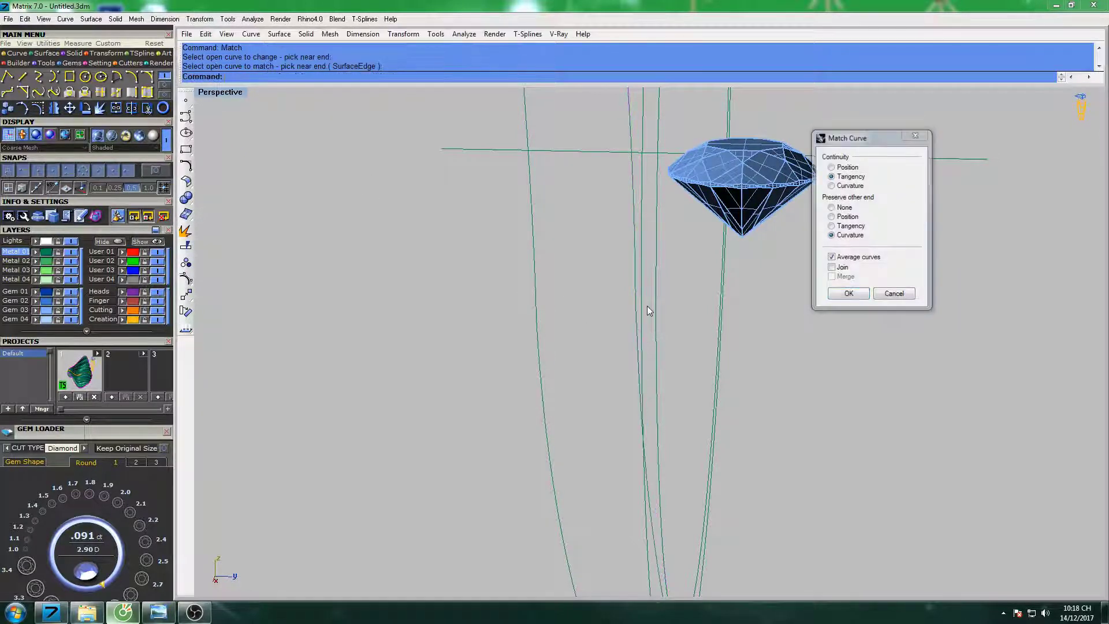
key(Return)
scroll(638, 280, down, 2)
mouse_move(637, 279)
right_down()
mouse_move(568, 250)
mouse_move(560, 279)
right_up()
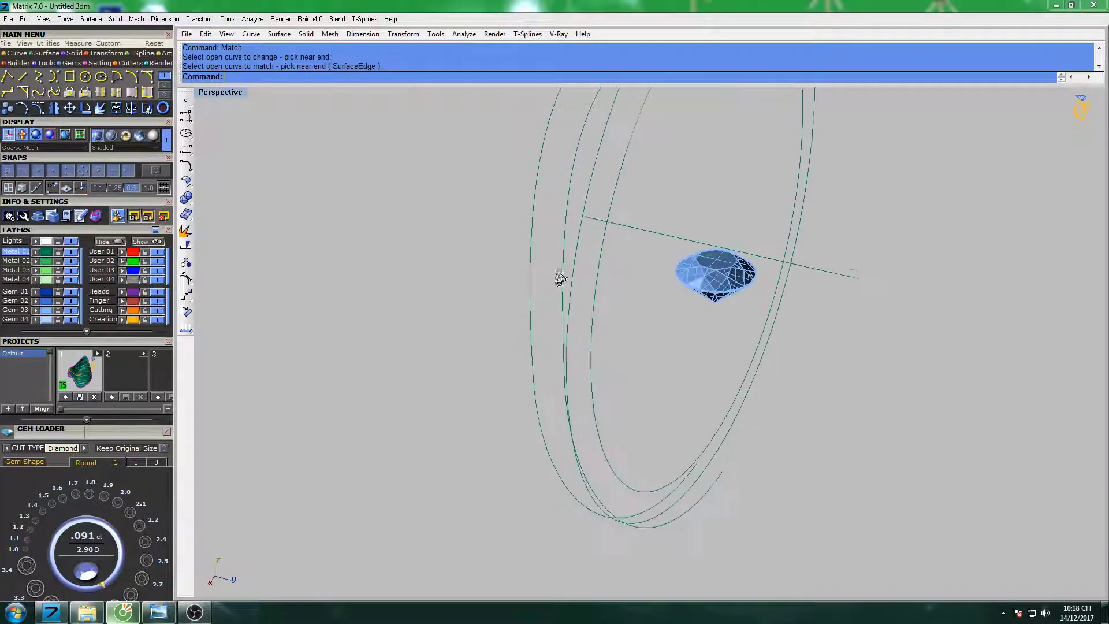
scroll(551, 379, up, 3)
scroll(549, 347, up, 1)
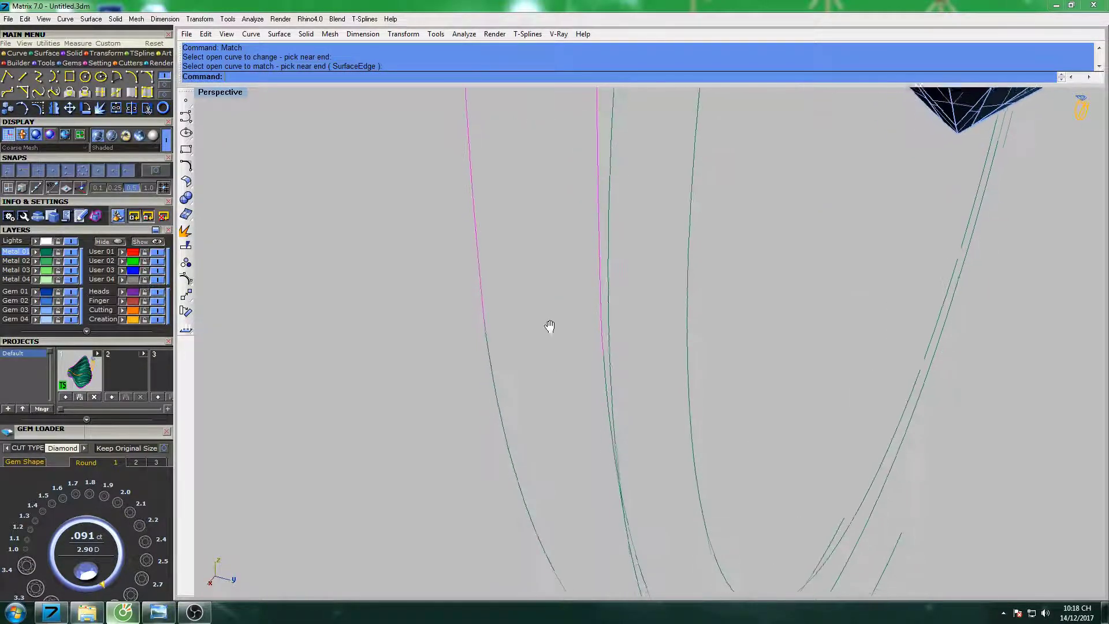
Draw two short connecting lines between the ribbon edge curves near the gem.
click(32, 93)
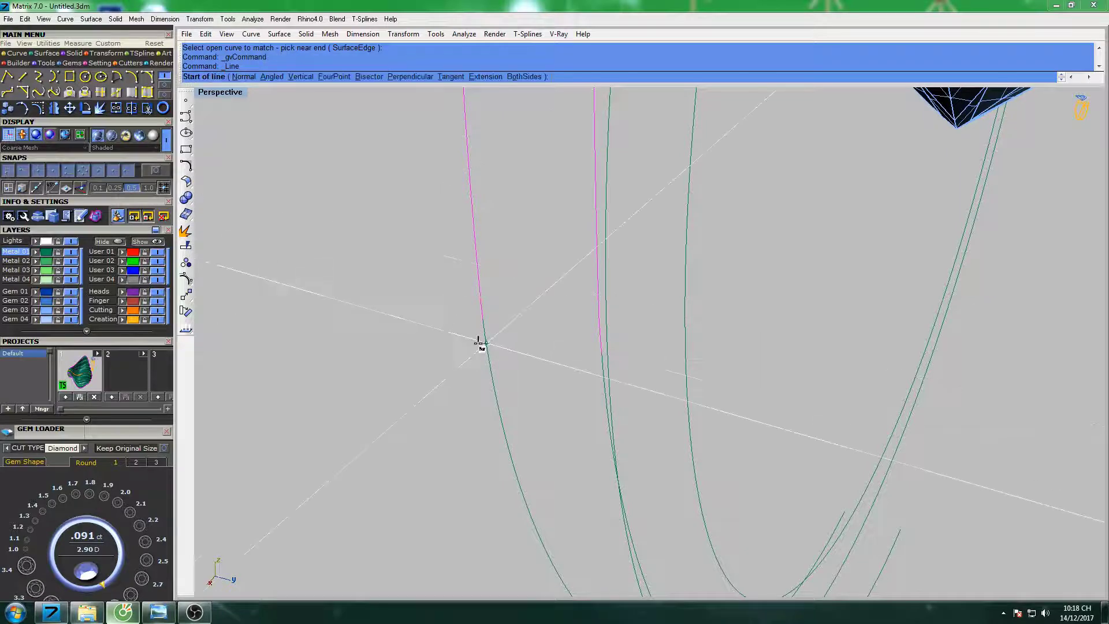
click(482, 320)
click(599, 354)
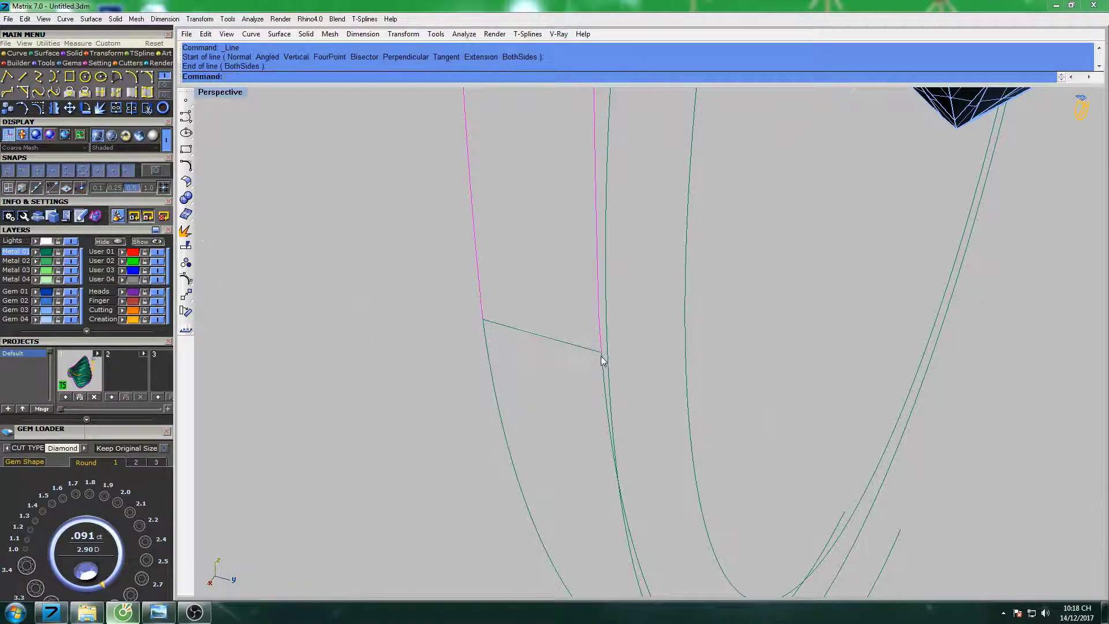
scroll(577, 345, down, 5)
right_drag(604, 280, 589, 373)
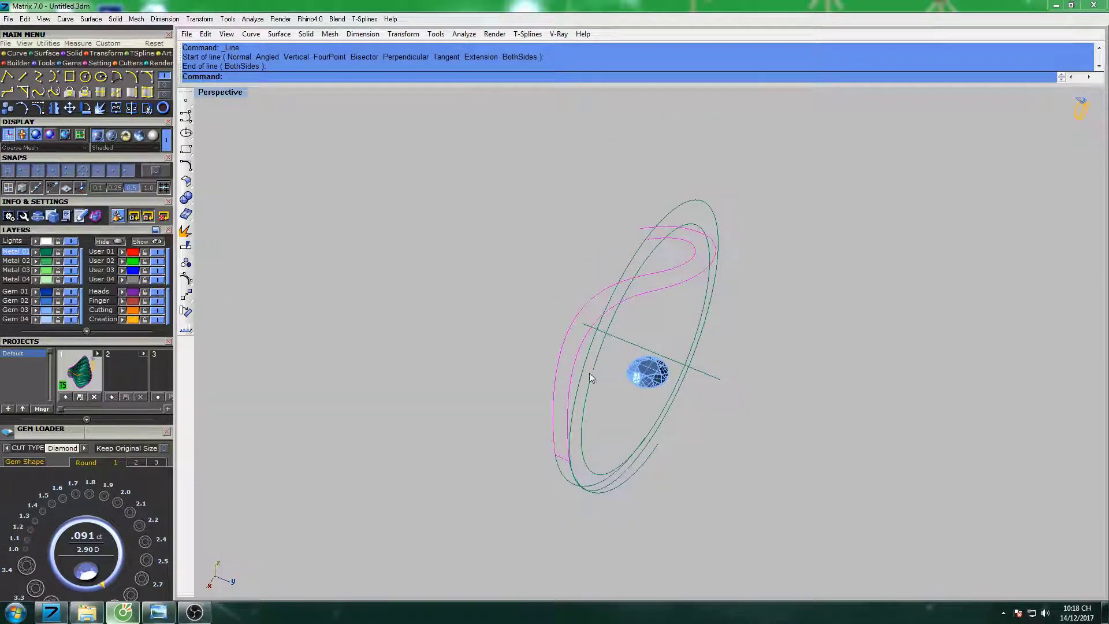
double_click(235, 93)
scroll(370, 183, up, 2)
scroll(370, 184, up, 3)
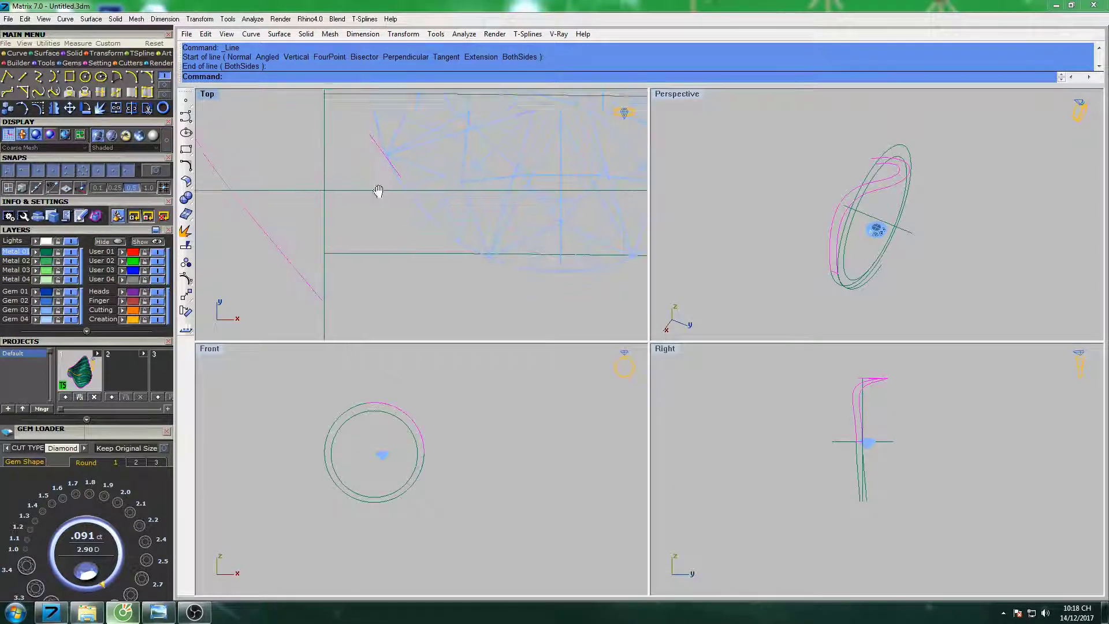
right_drag(379, 191, 421, 241)
scroll(480, 245, down, 2)
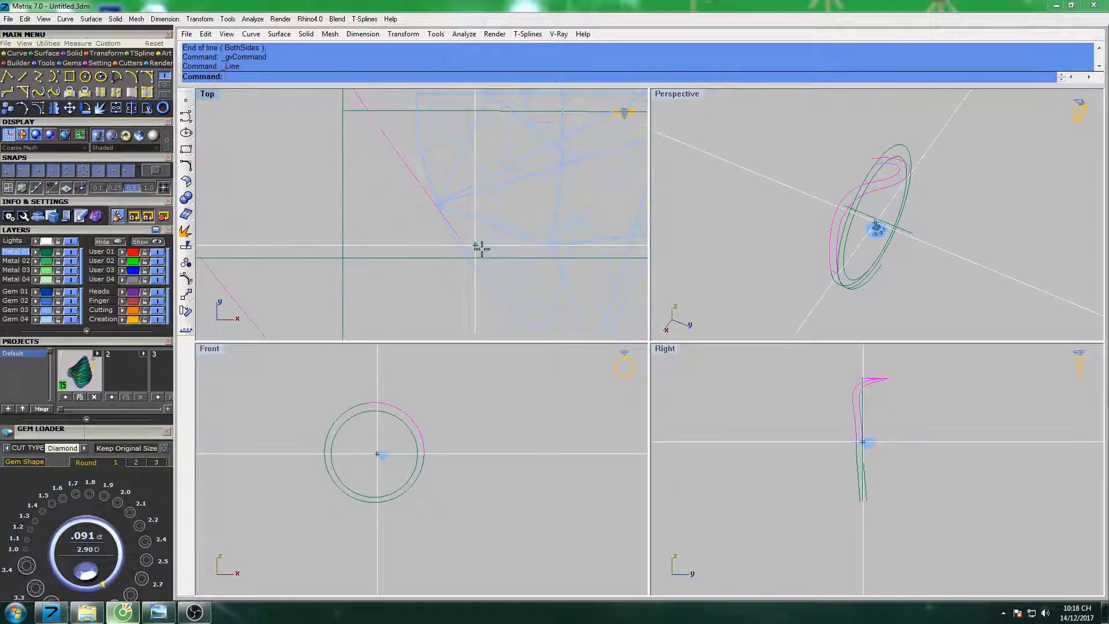
key(Return)
click(462, 238)
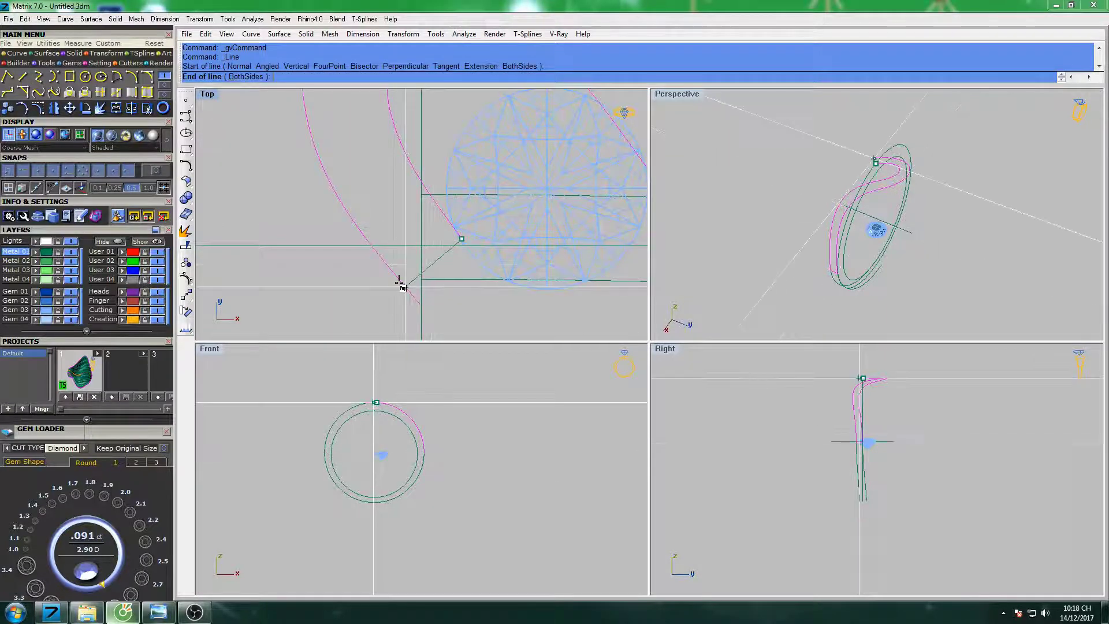
click(409, 284)
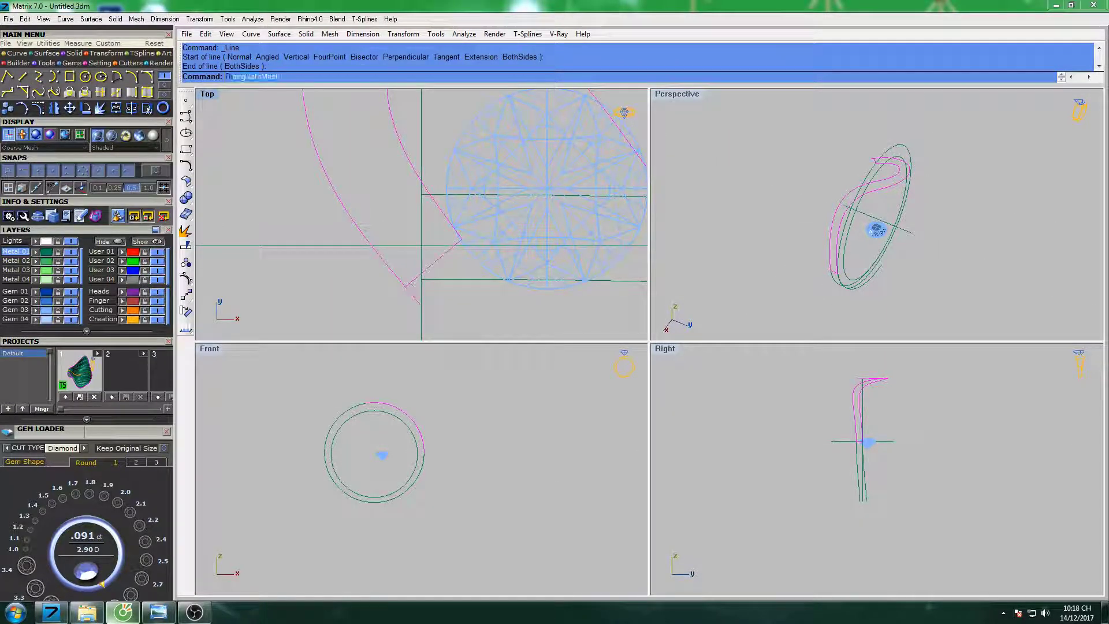
Trim the overhanging edge-curve ends at the connecting lines.
text(rim)
key(Return)
scroll(413, 288, down, 2)
scroll(410, 237, down, 2)
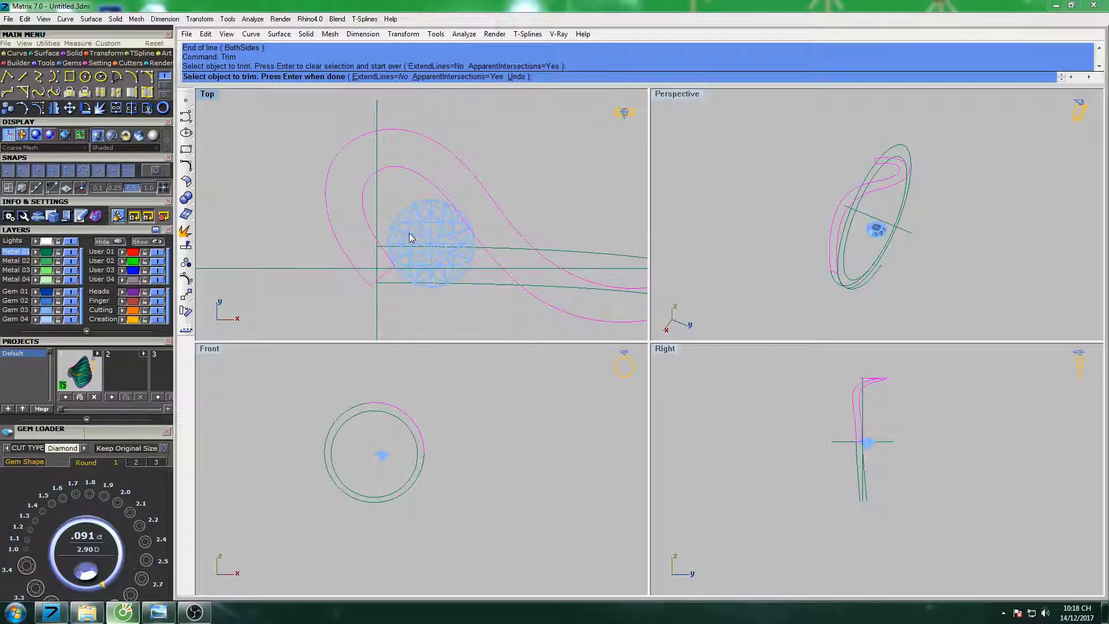
key(Return)
right_drag(431, 240, 393, 236)
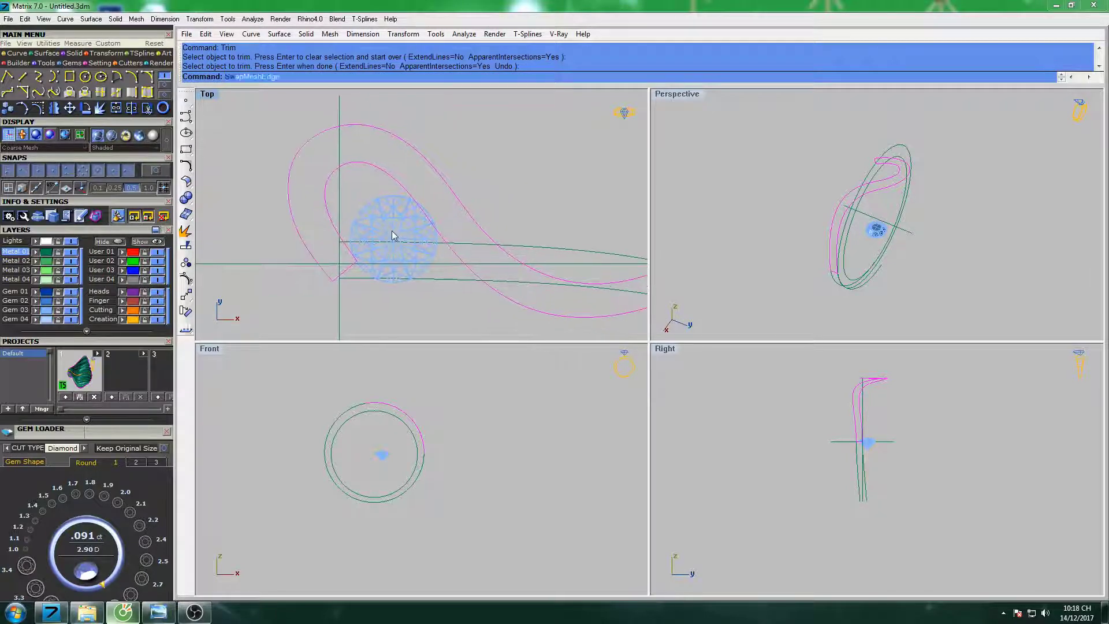
Start a two-rail sweep on the edge curves and add two cross-section slashes between the rails.
text(sw)
click(258, 117)
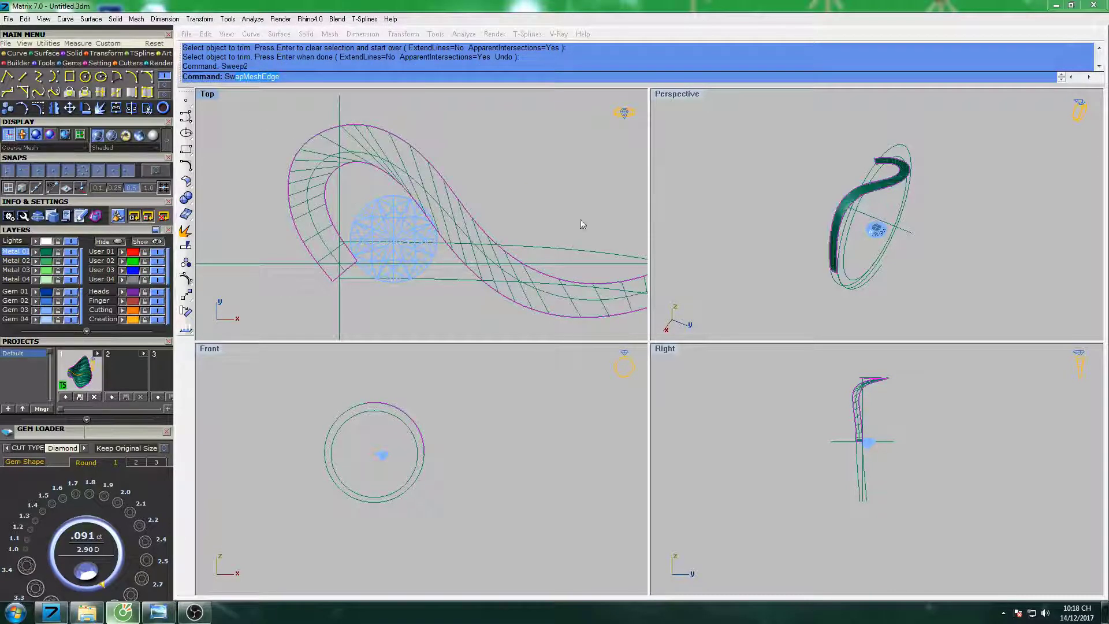
click(947, 314)
scroll(321, 208, up, 2)
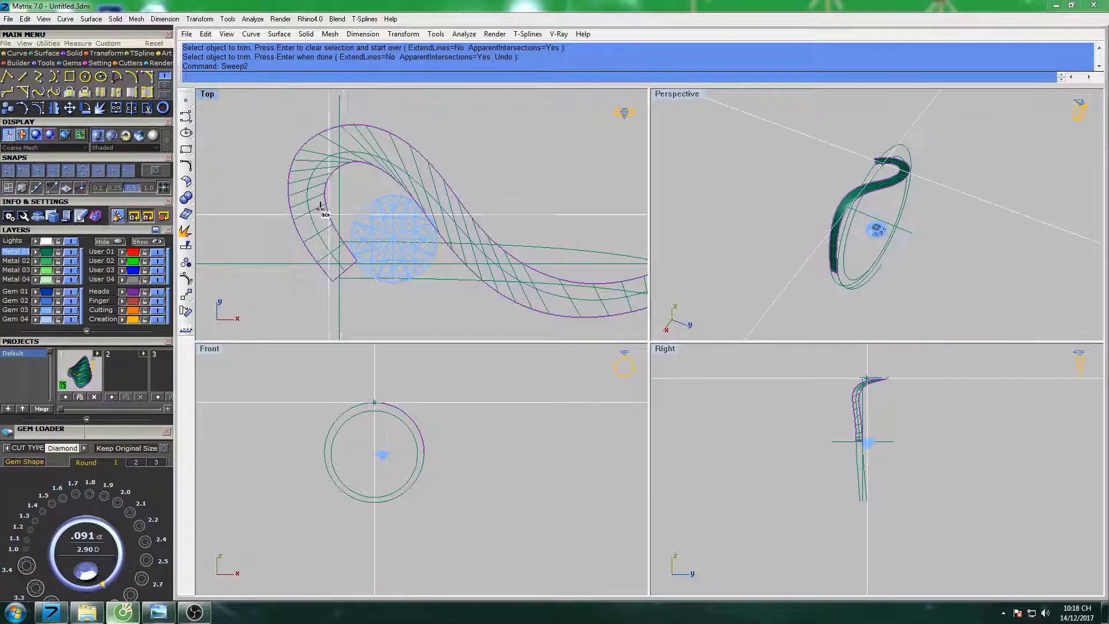
scroll(317, 193, up, 2)
click(327, 192)
click(281, 191)
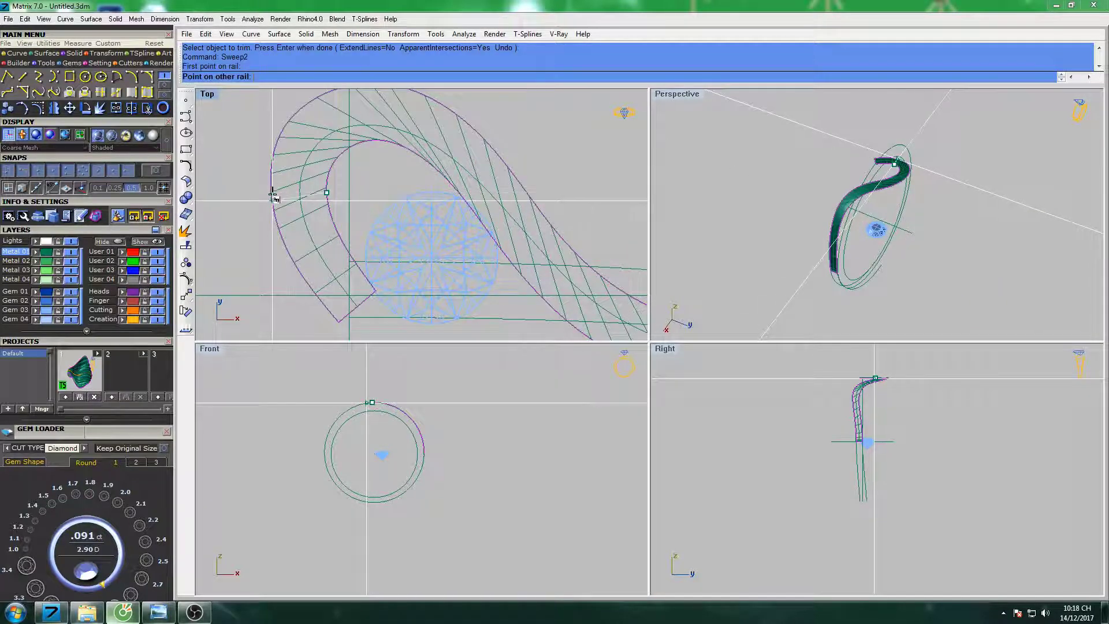
click(388, 230)
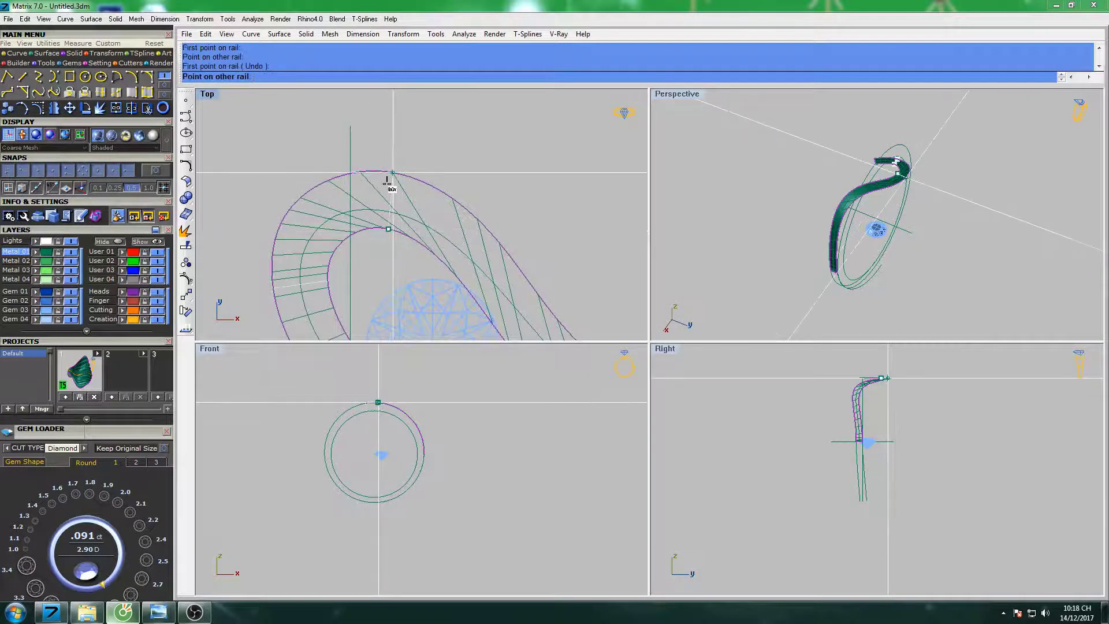
click(392, 175)
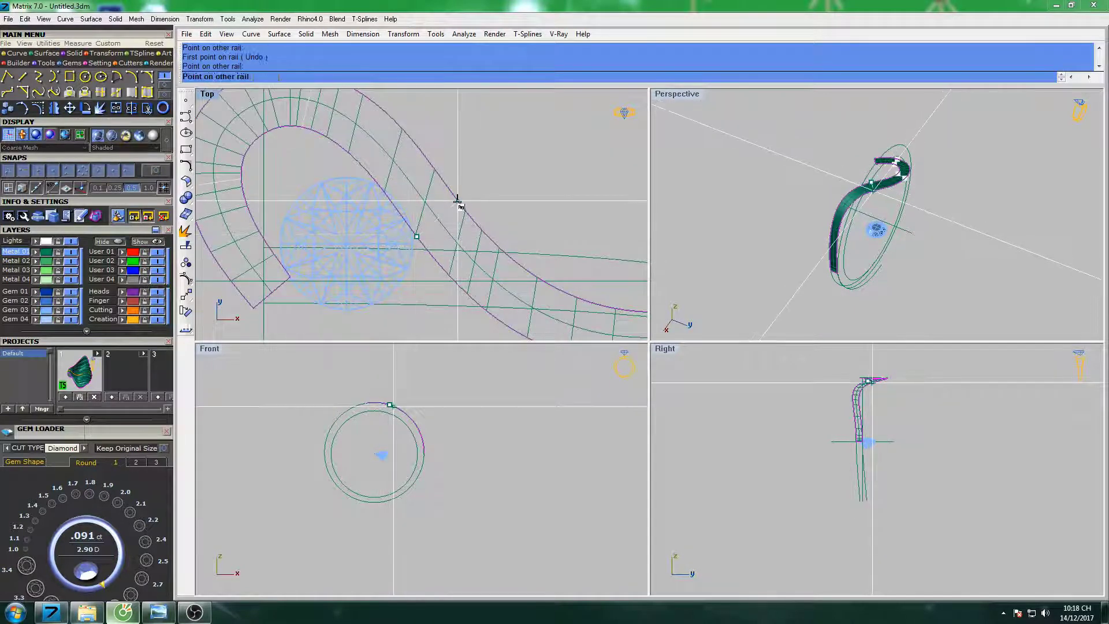
Add a third slash near the band's end and build the swept ribbon surface.
scroll(485, 223, down, 3)
scroll(528, 255, up, 3)
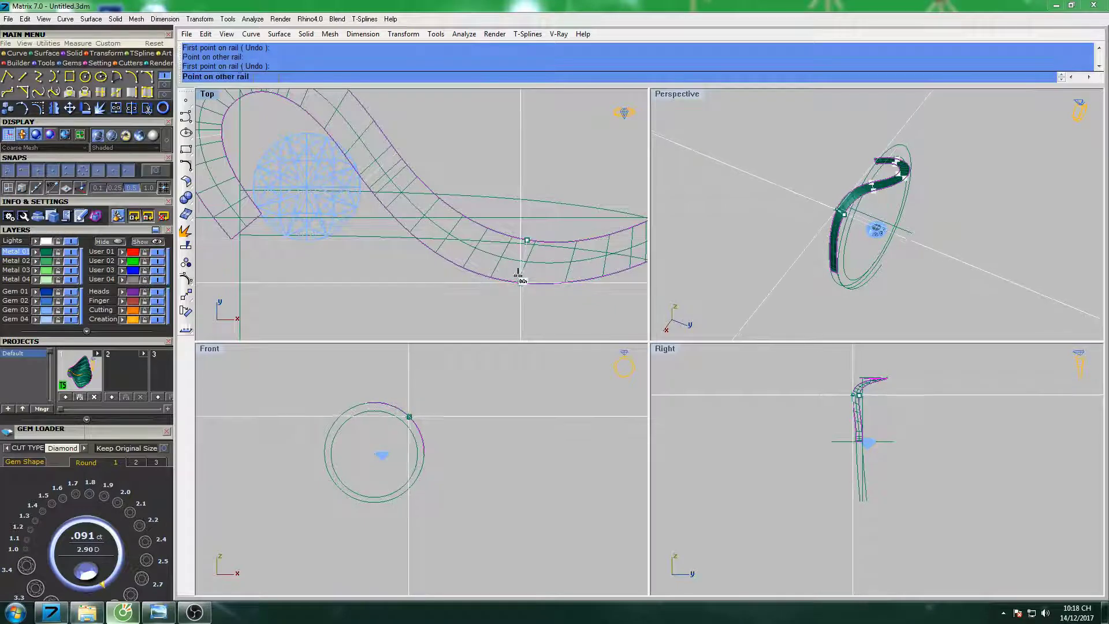
click(527, 240)
click(520, 281)
scroll(849, 242, up, 5)
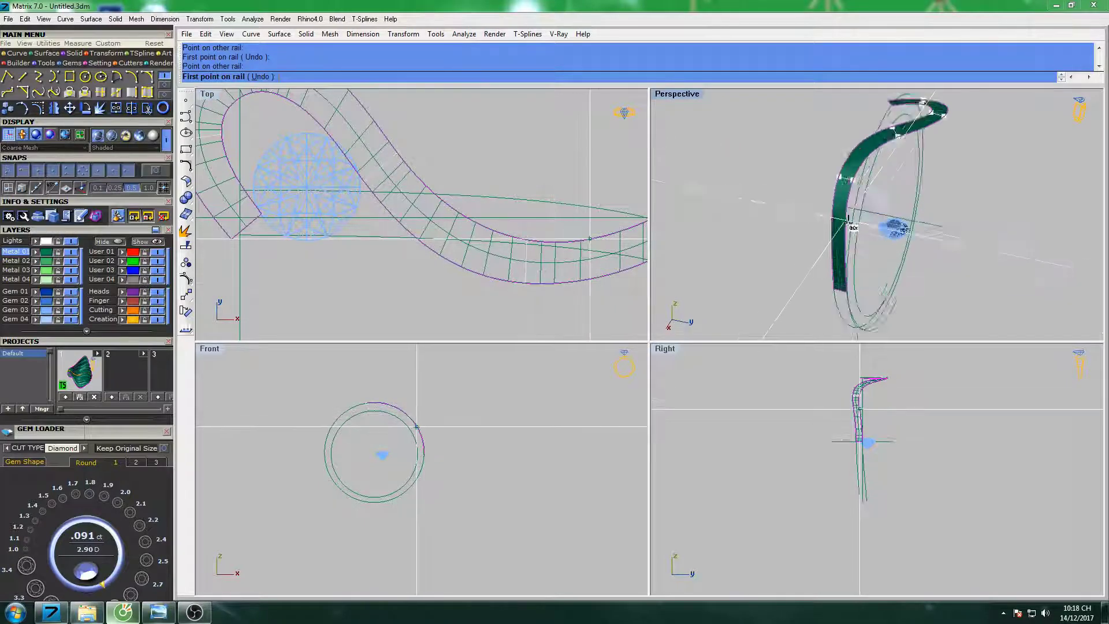
key(Return)
key(Return)
scroll(745, 161, down, 5)
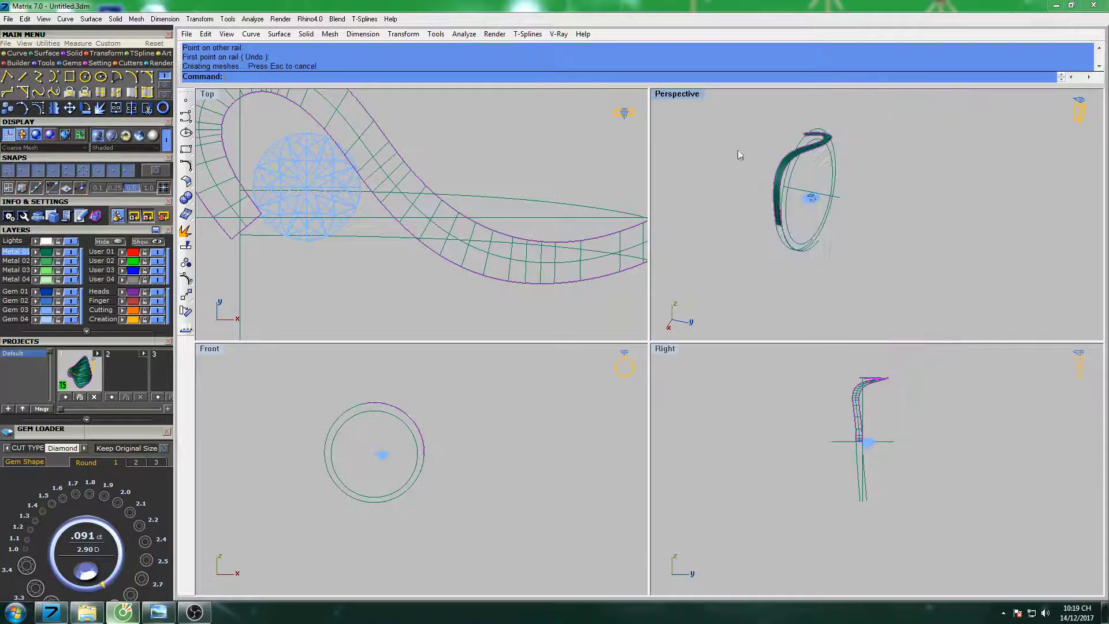
Maximize the Perspective view and orbit it to show the S-shaped band upright.
double_click(691, 97)
right_drag(691, 96, 587, 284)
scroll(540, 269, up, 4)
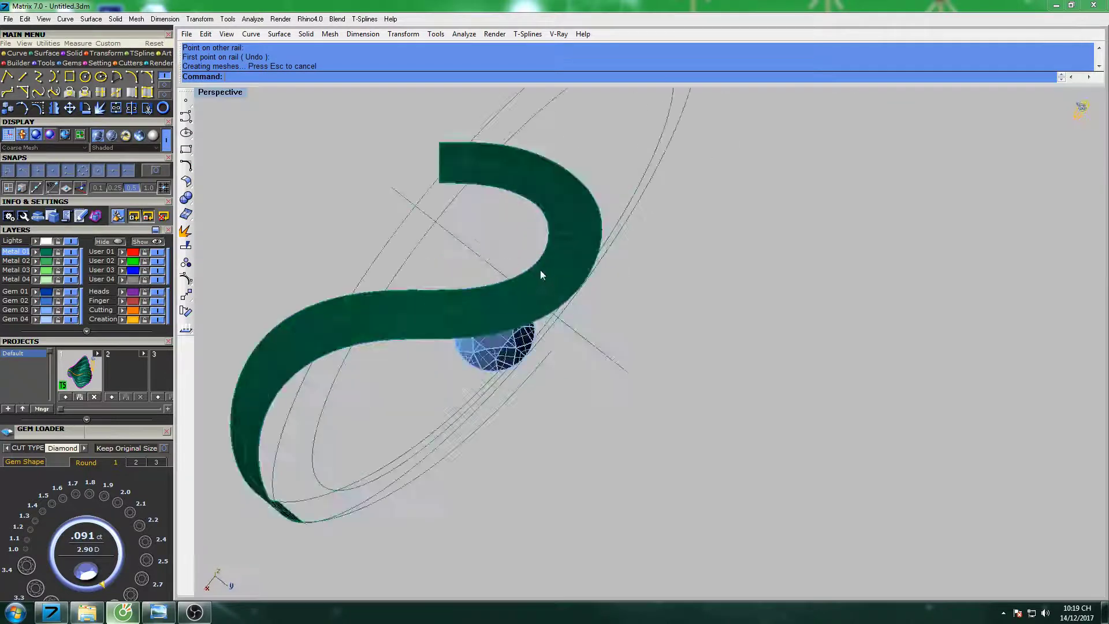
scroll(574, 247, down, 3)
right_drag(574, 247, 561, 205)
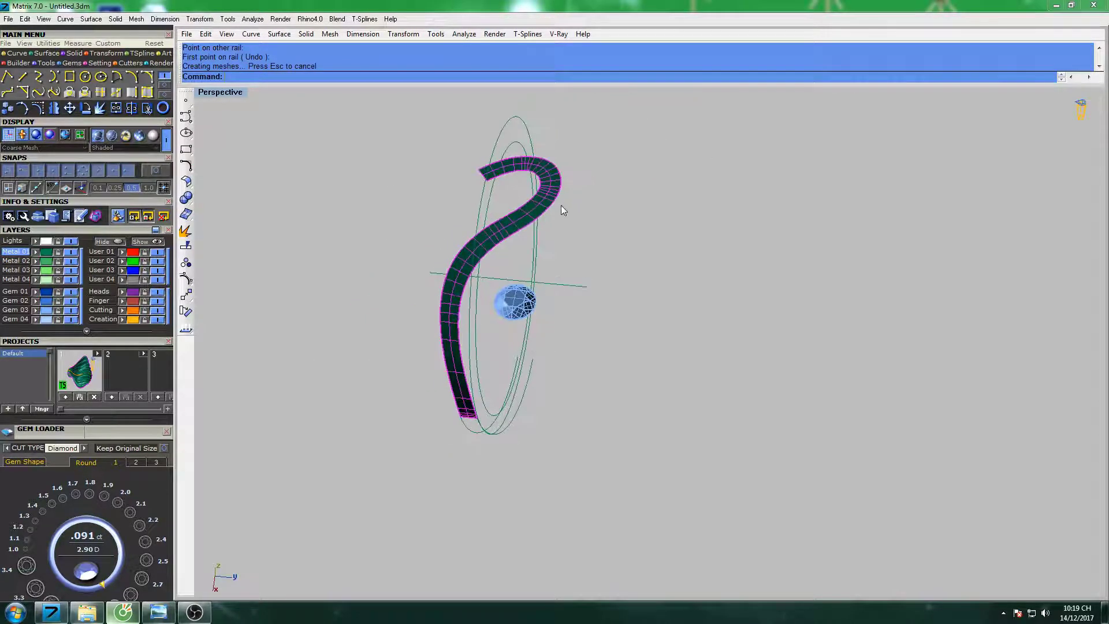
Refit the S-shaped band surface with FitSrf at the default 0.1 tolerance.
text(Fillet)
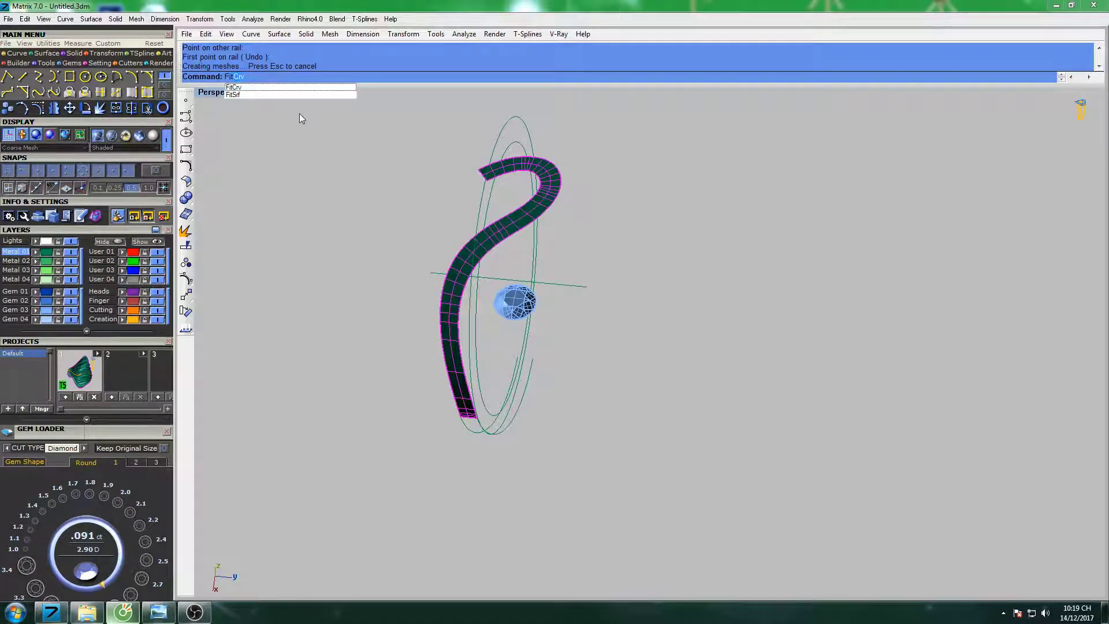
click(243, 91)
key(Return)
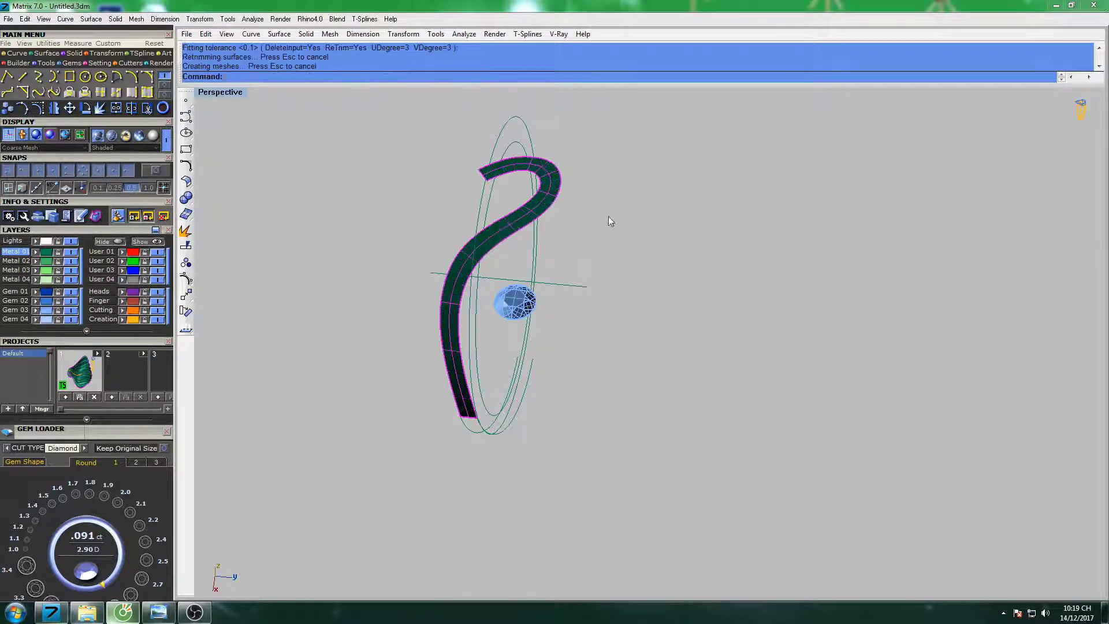
right_drag(608, 216, 548, 237)
scroll(548, 234, up, 3)
scroll(549, 231, down, 4)
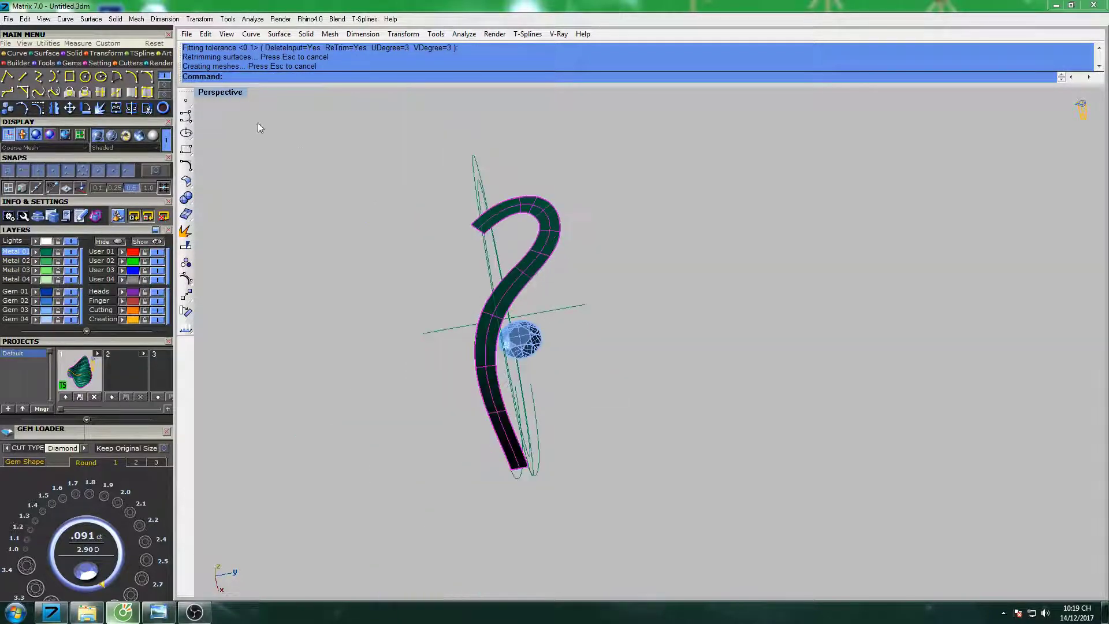
Restore the four-viewport layout, then maximize and zoom out the Top view.
double_click(233, 98)
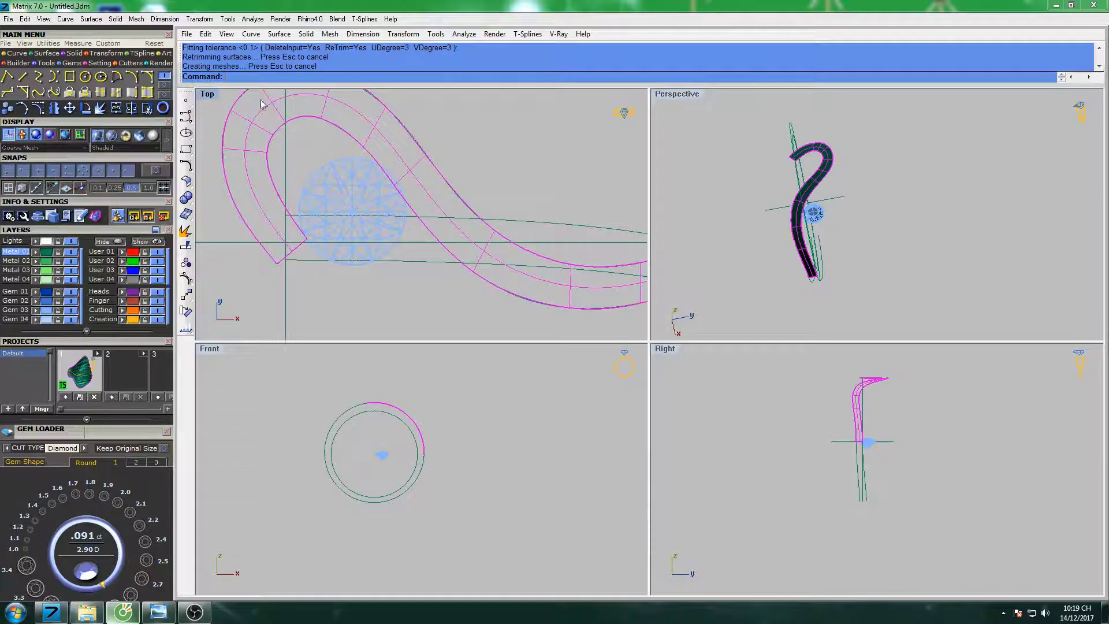
double_click(208, 94)
scroll(469, 240, down, 1)
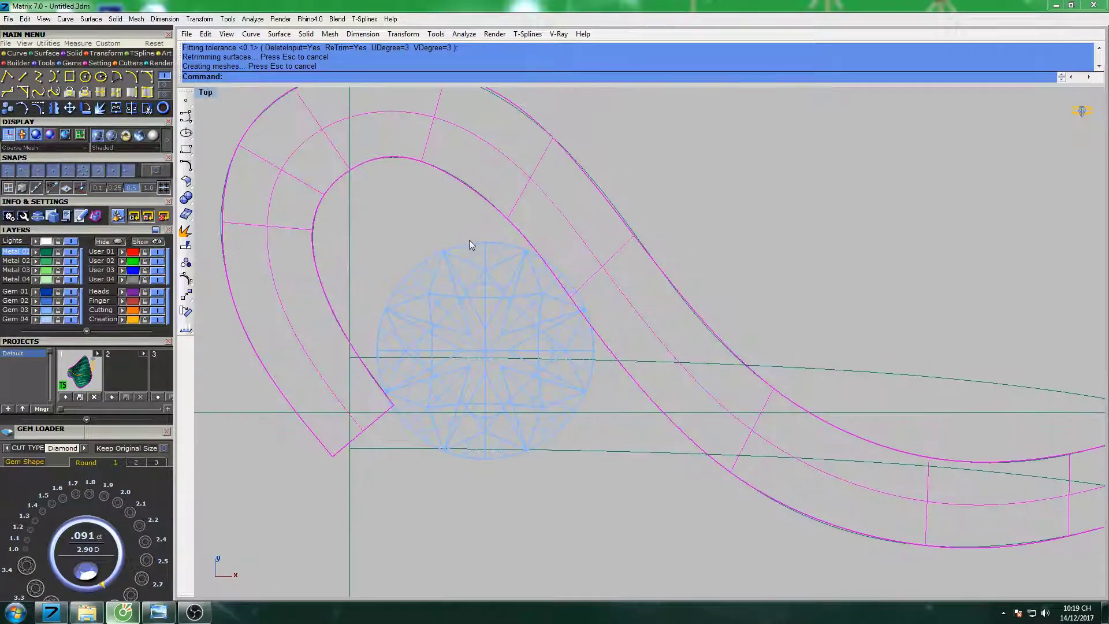
scroll(480, 237, down, 2)
scroll(508, 225, down, 2)
Turn on the band's control points with F10 and recentre the Top view on it.
scroll(497, 224, down, 1)
key(F10)
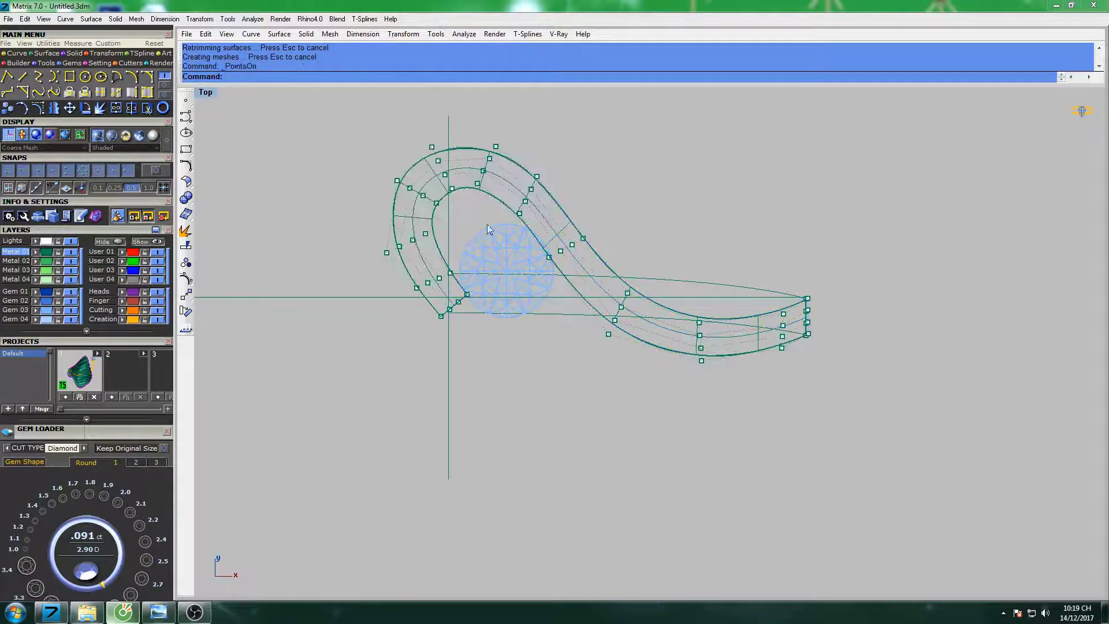
scroll(436, 232, up, 2)
scroll(437, 231, down, 1)
right_drag(454, 221, 396, 221)
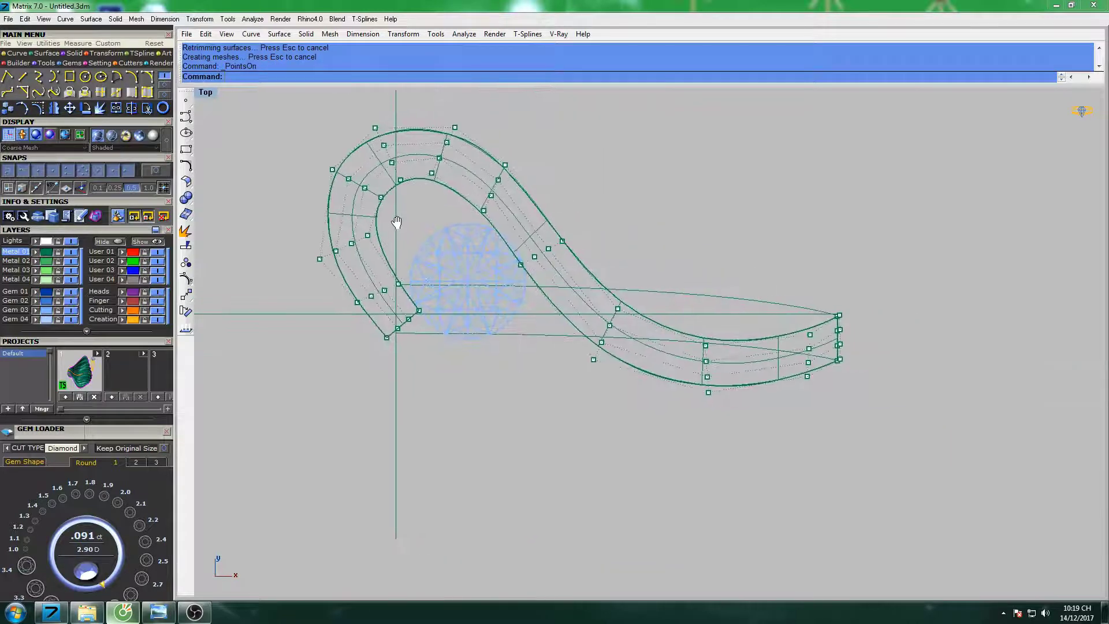
Remove a row of control points from the ribbon surface with RemoveControlPoint.
text(re)
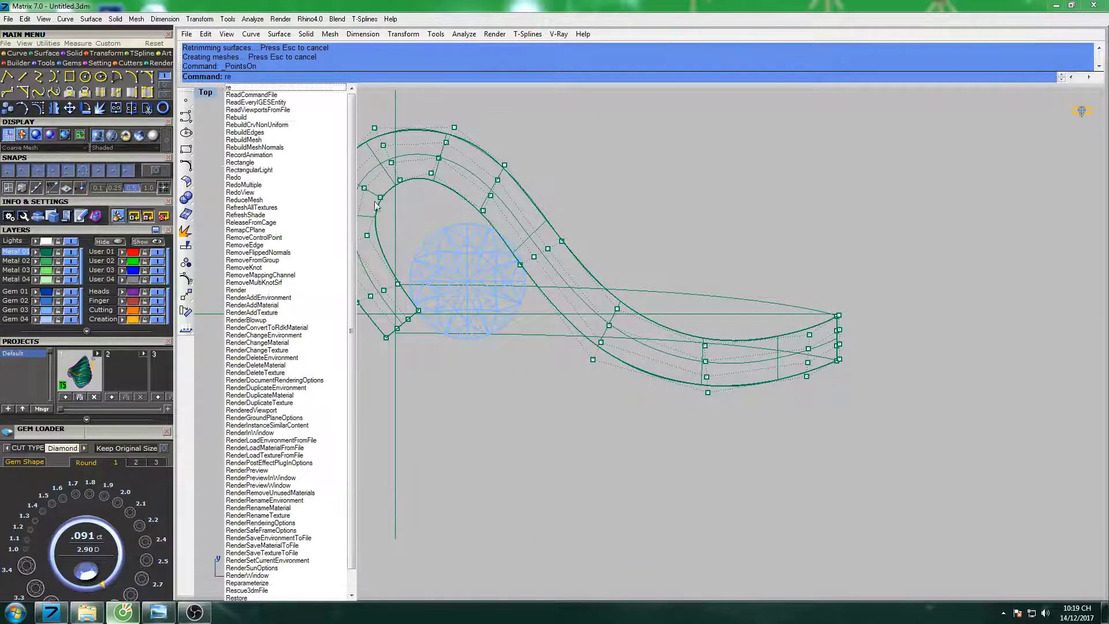
text(move)
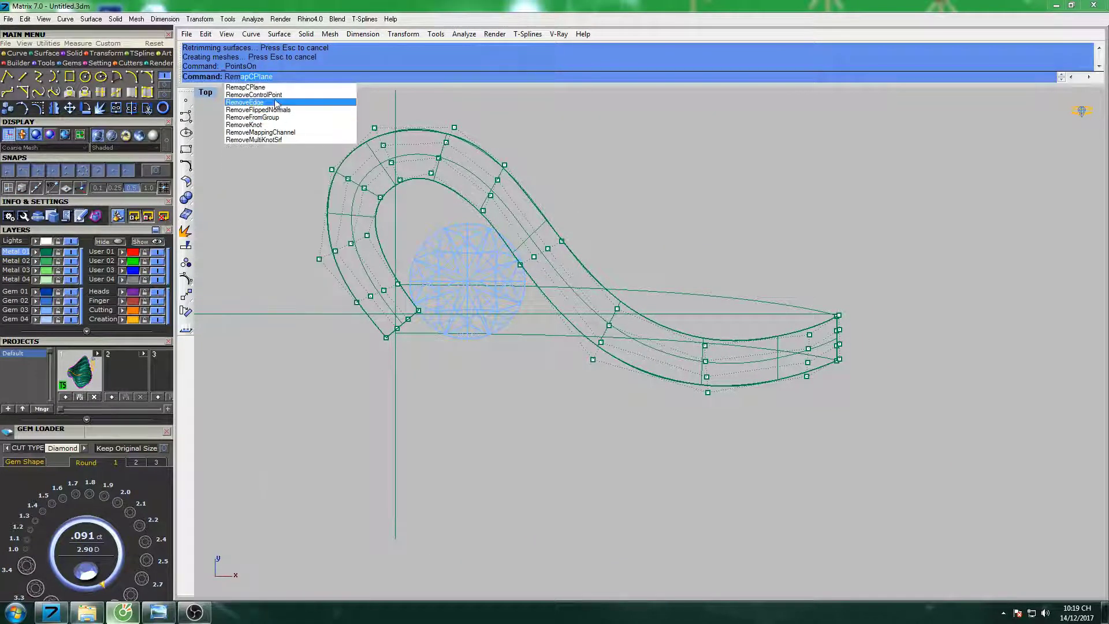
key(Return)
click(437, 163)
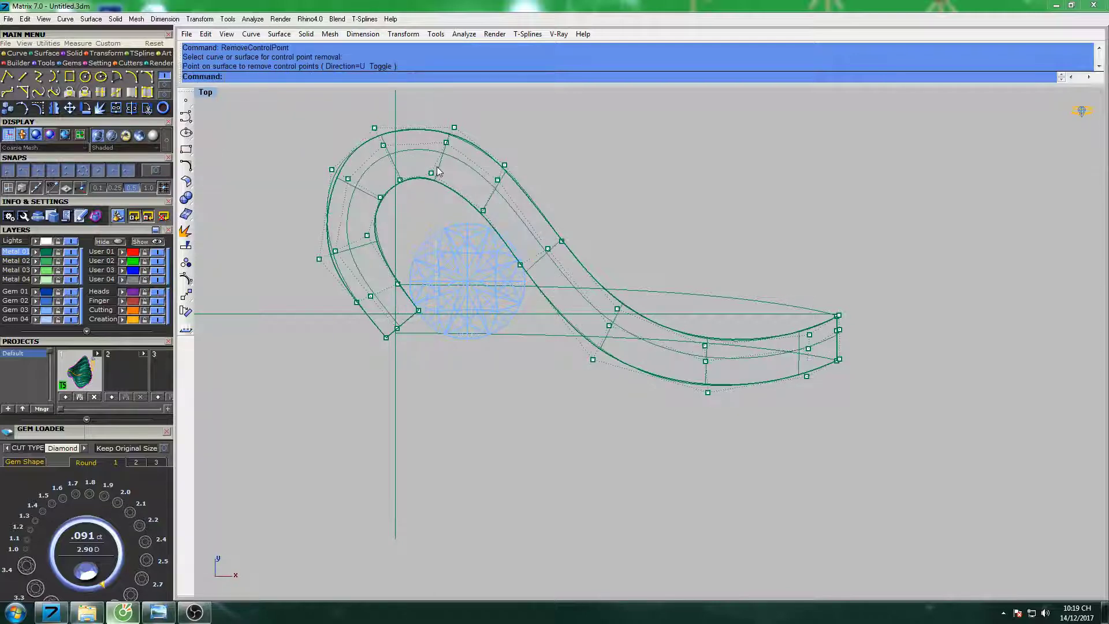
click(439, 156)
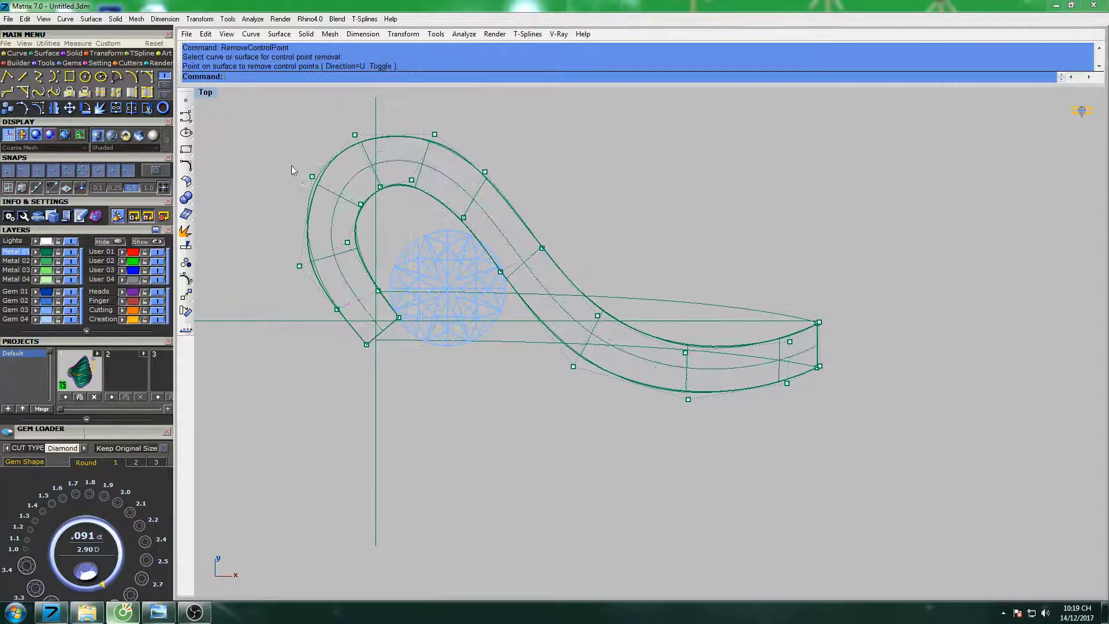
key(Return)
scroll(393, 220, up, 2)
scroll(392, 220, up, 2)
Move a control point on the loop's outer edge slightly upward.
click(346, 374)
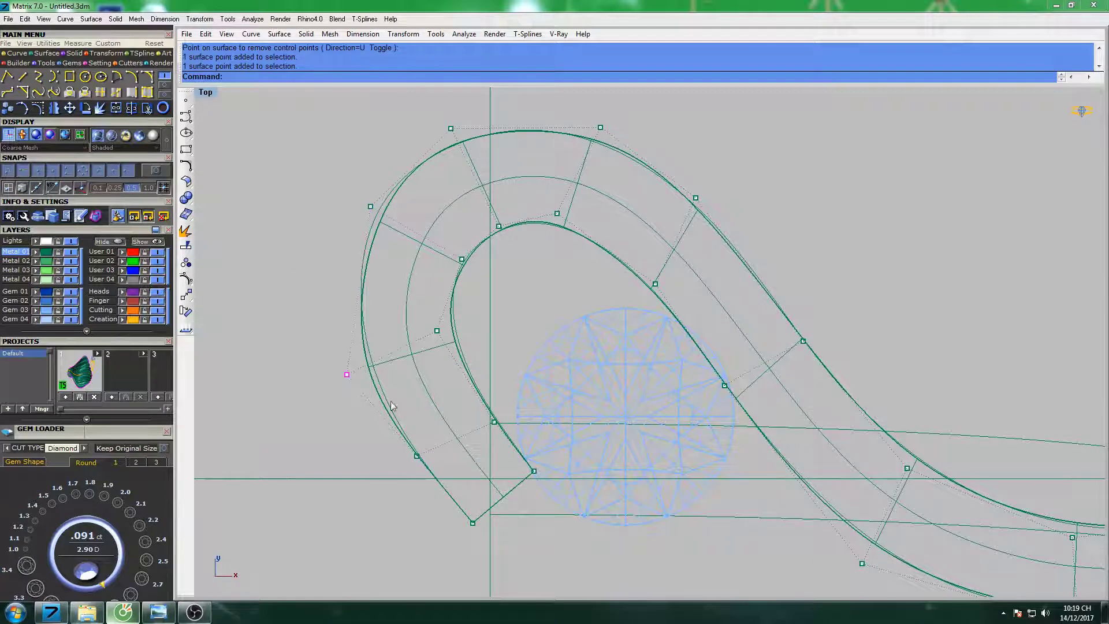
right_drag(396, 360, 423, 339)
text(ve)
key(Return)
click(423, 334)
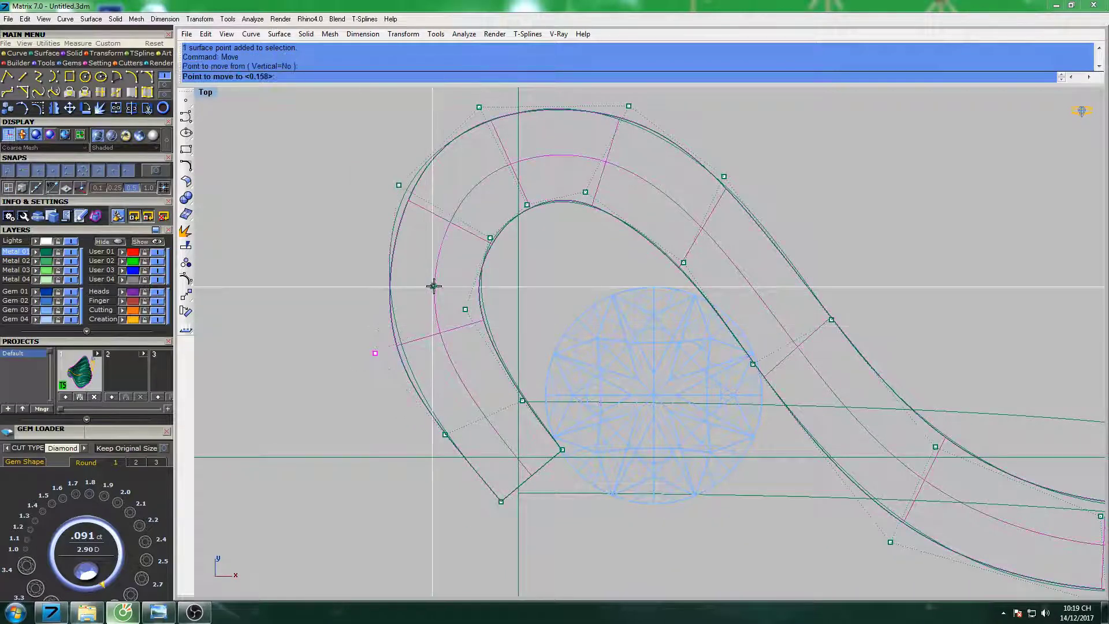
click(439, 281)
drag(399, 184, 389, 183)
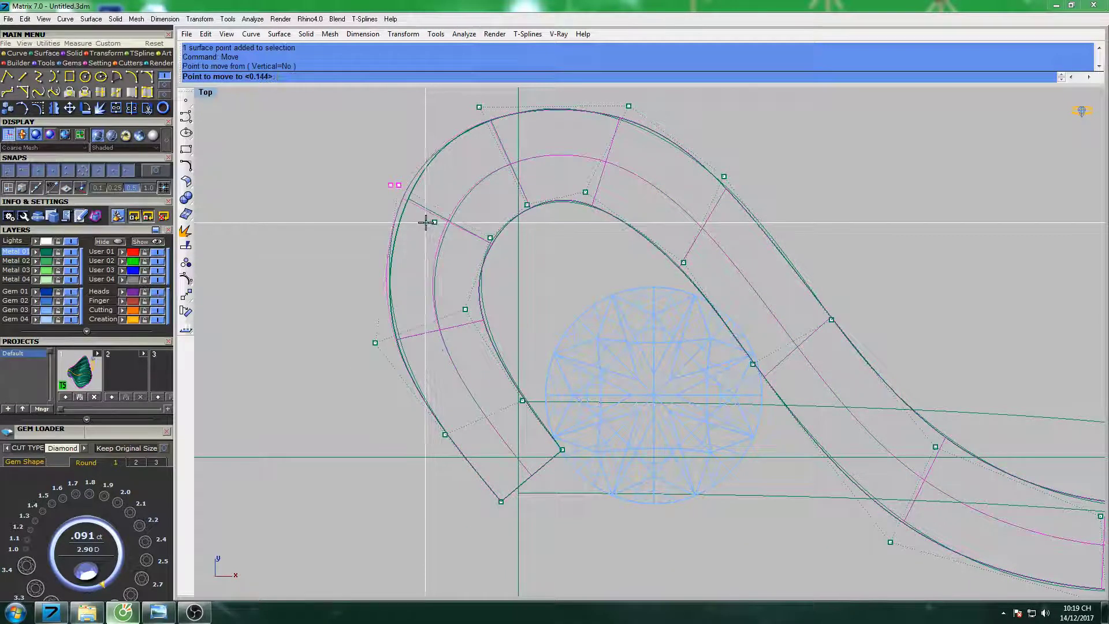
key(Return)
click(421, 298)
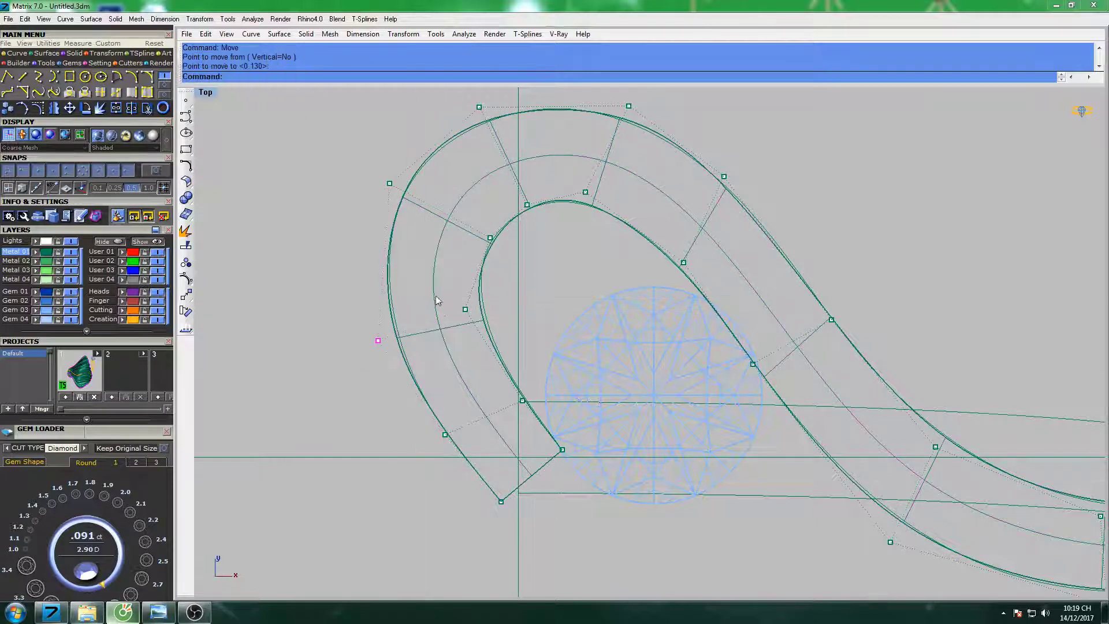
key(Return)
Nudge more loop points: one outer-edge point down, one inner-edge point slightly up.
click(488, 324)
click(505, 297)
scroll(511, 277, up, 2)
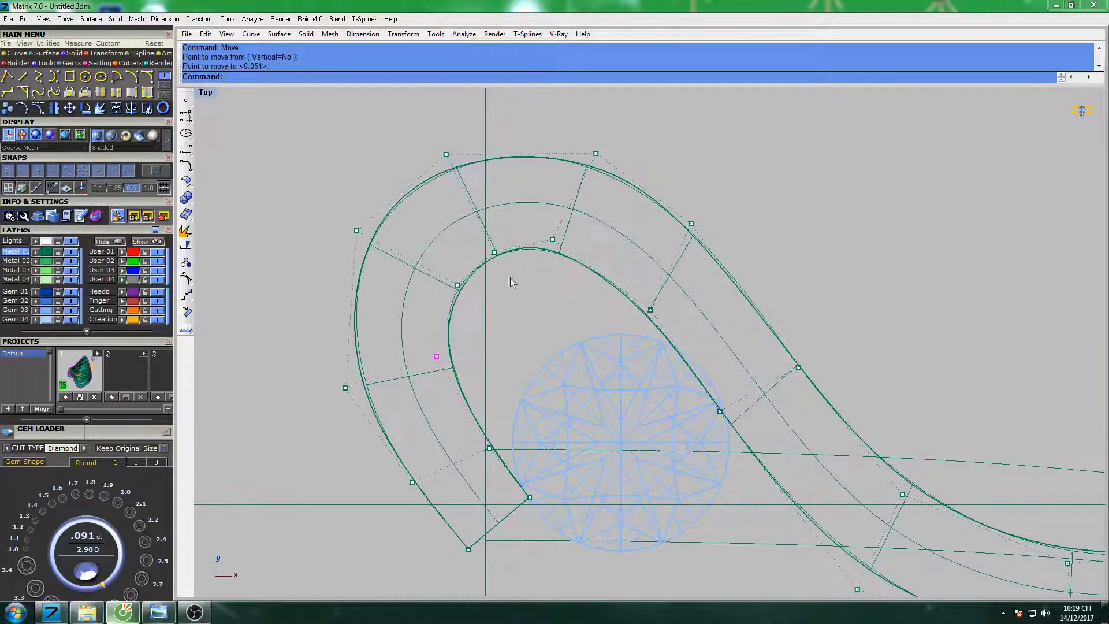
scroll(540, 231, up, 2)
click(579, 231)
key(Return)
click(609, 258)
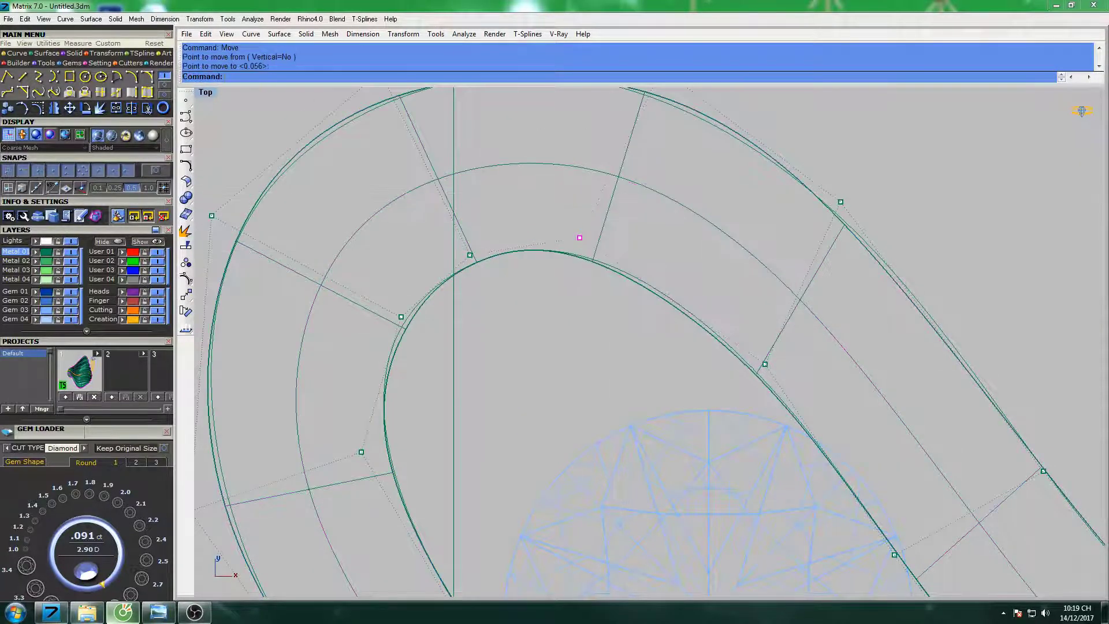
key(Return)
click(488, 220)
click(488, 215)
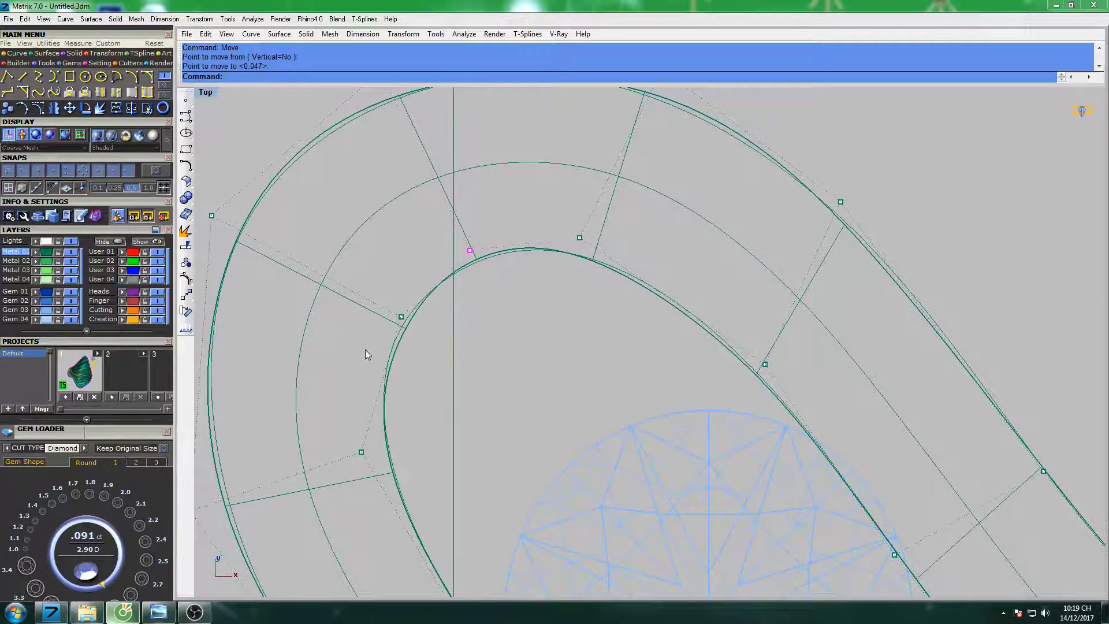
Lower an inner-edge loop point and shift the outer-edge point down and right.
click(361, 452)
key(Return)
click(430, 347)
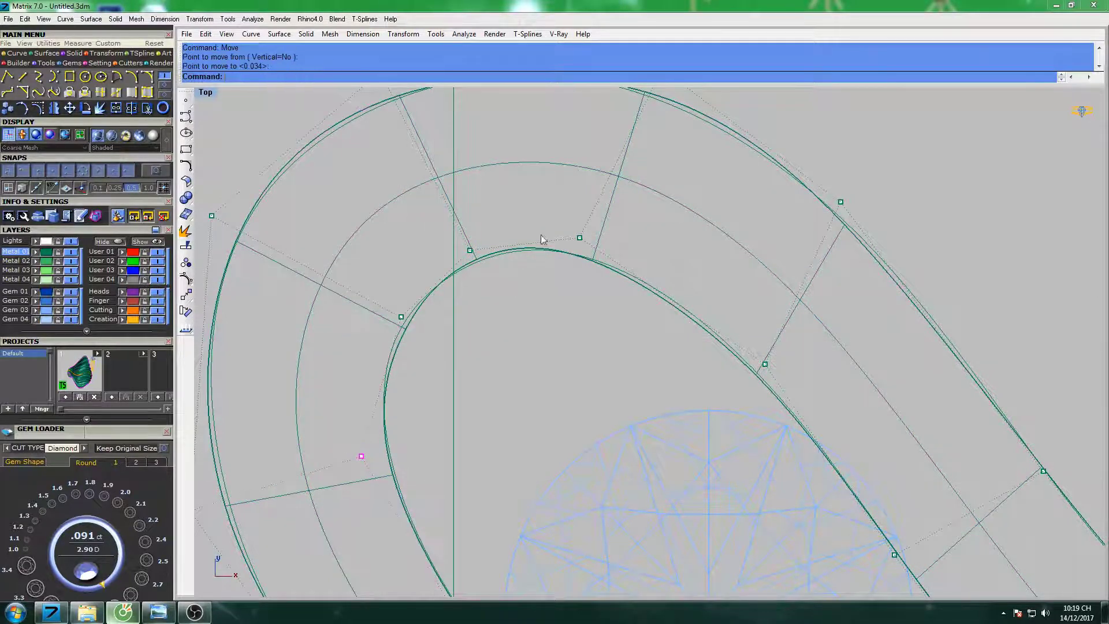
click(579, 237)
key(Return)
click(619, 212)
click(630, 220)
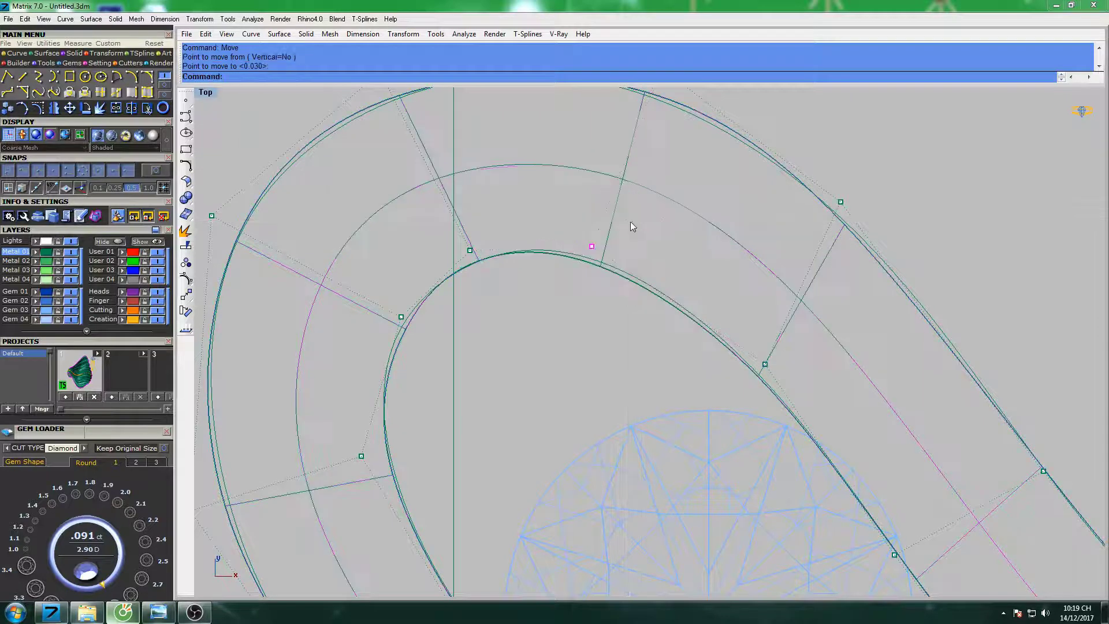
key(Return)
click(632, 220)
Move the top control points of the loop to finish reshaping its curve.
scroll(452, 189, down, 3)
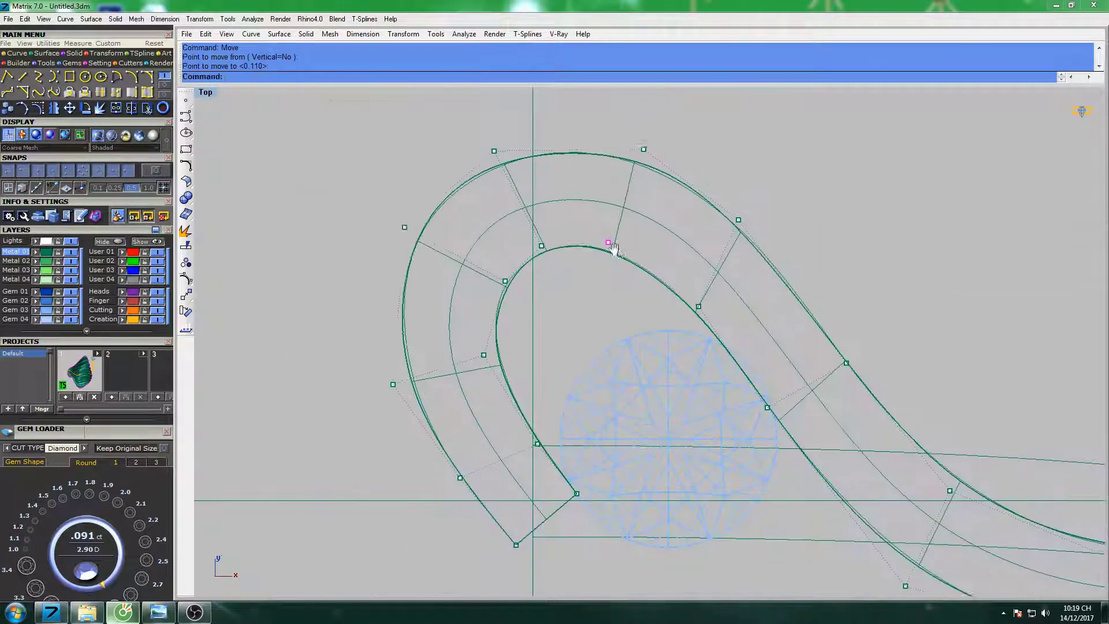
key(Return)
click(535, 164)
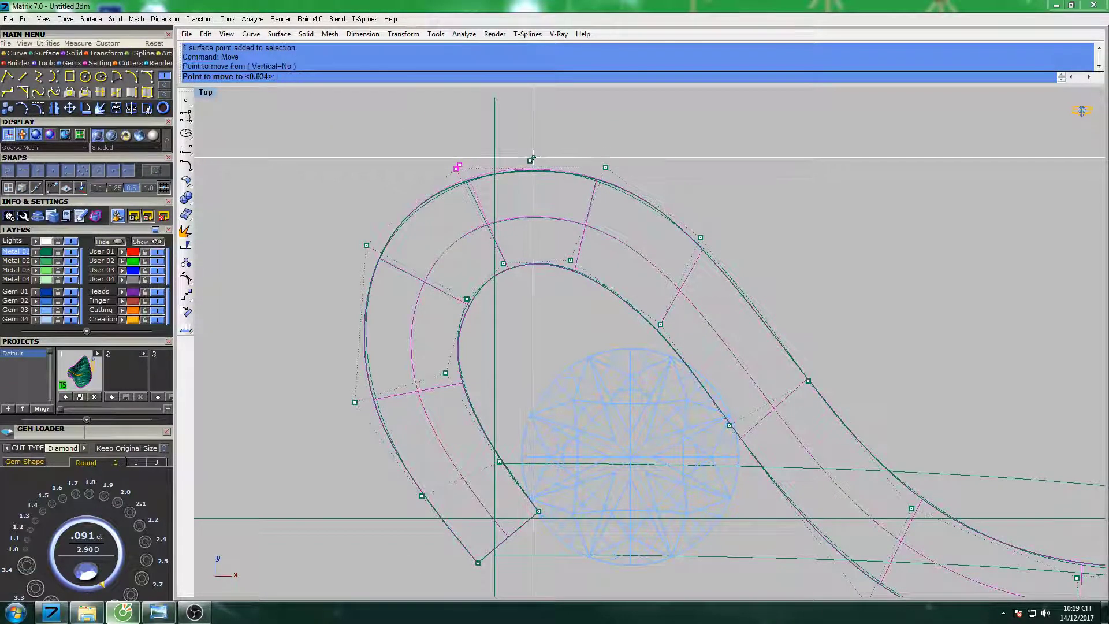
key(Return)
click(636, 149)
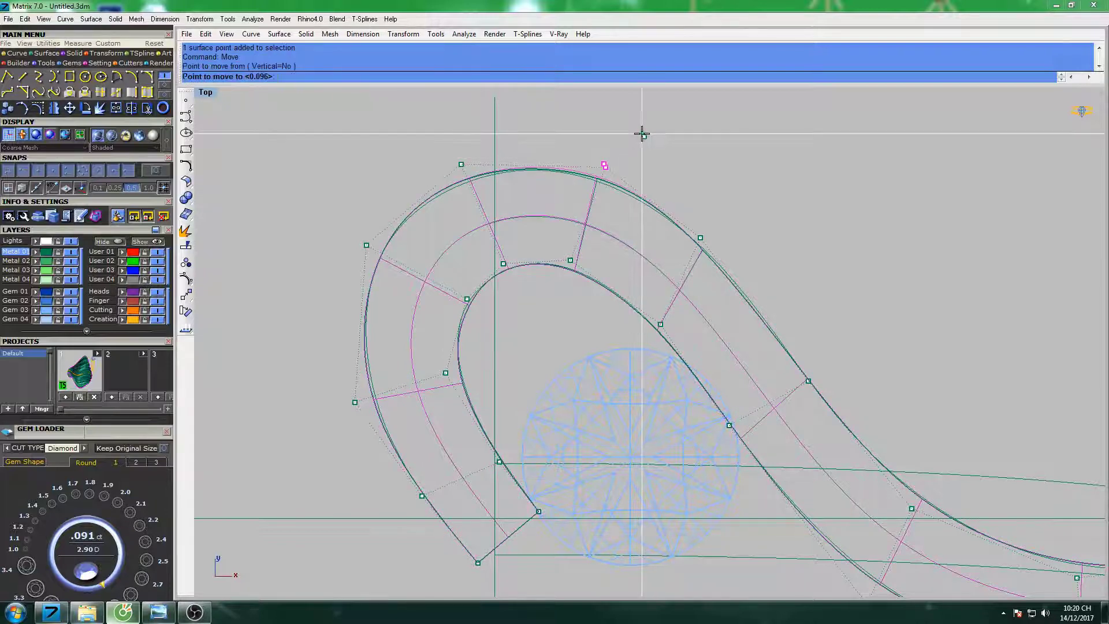
key(Return)
click(385, 173)
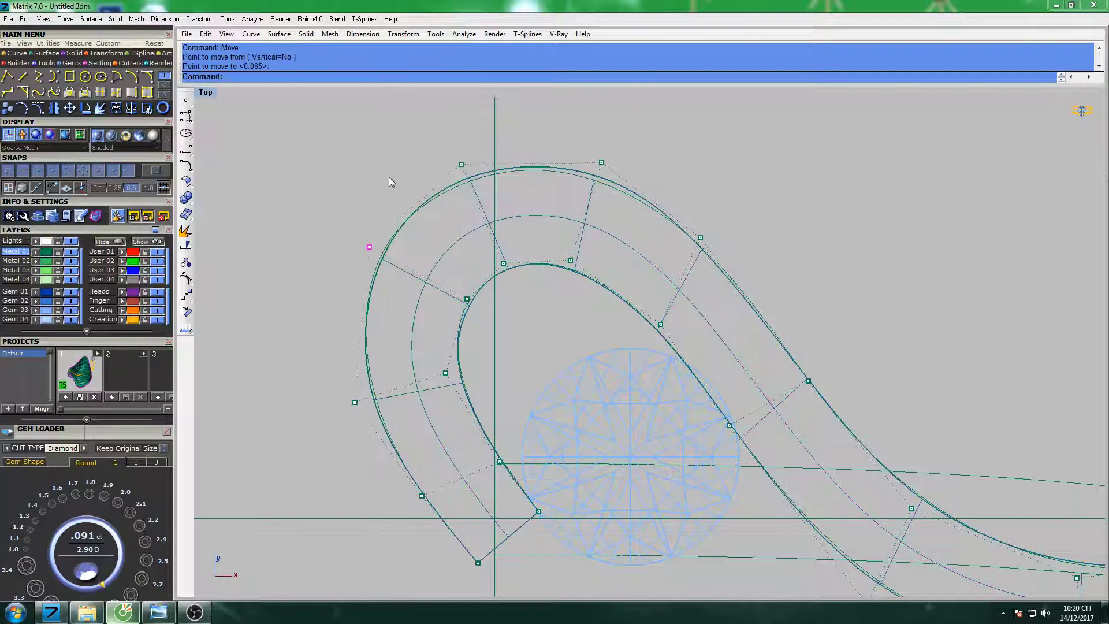
scroll(388, 178, down, 5)
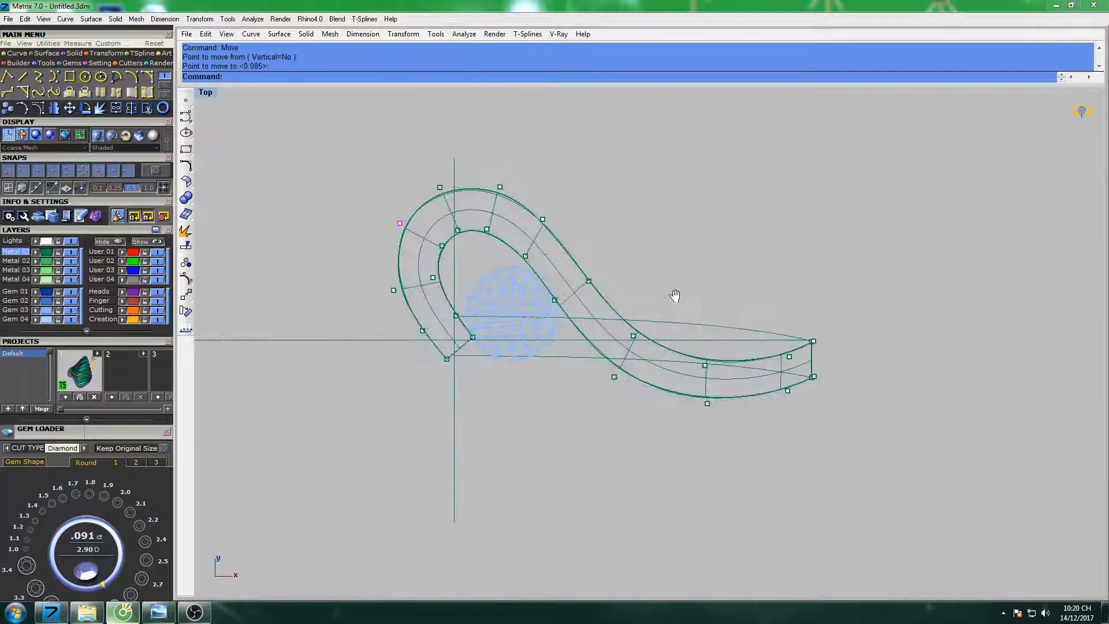
Maximize the Right viewport and zoom in on the shank curves.
double_click(204, 93)
double_click(665, 350)
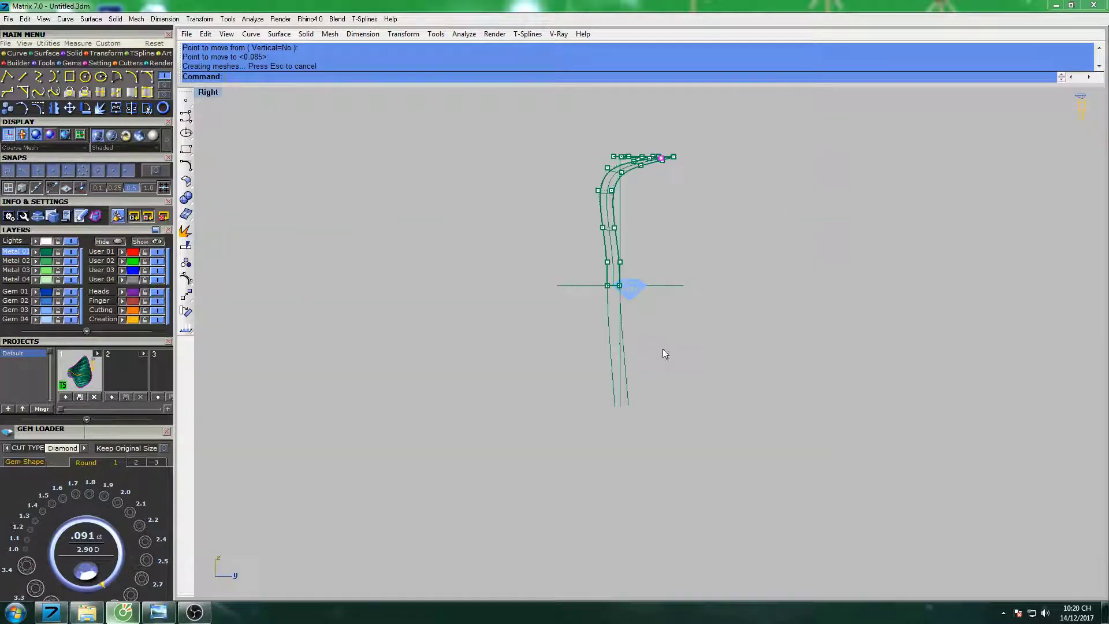
scroll(587, 347, up, 2)
scroll(595, 324, up, 3)
scroll(595, 332, up, 2)
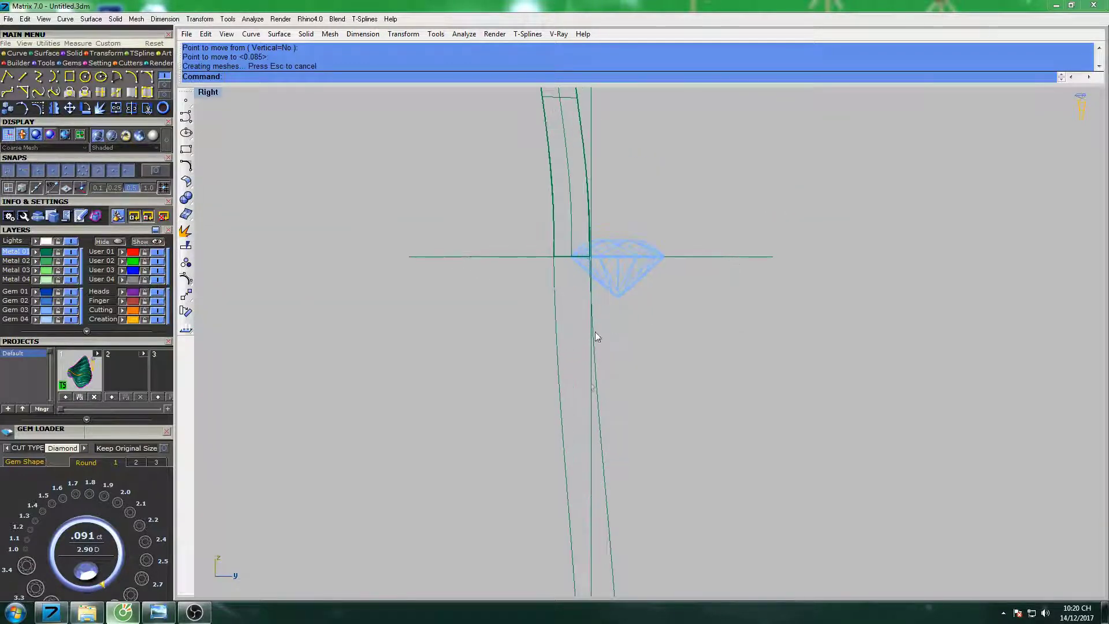
Loft a surface through the two side shank curves and restore the four viewports.
click(598, 377)
key(Right)
key(Right)
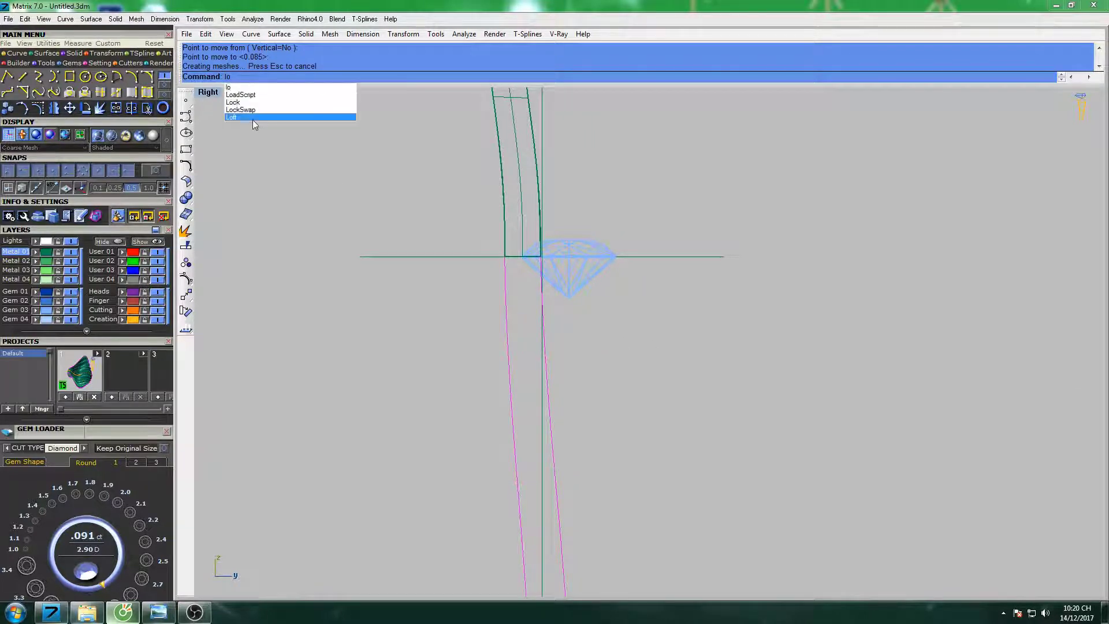
click(252, 118)
key(Return)
right_drag(636, 197, 601, 260)
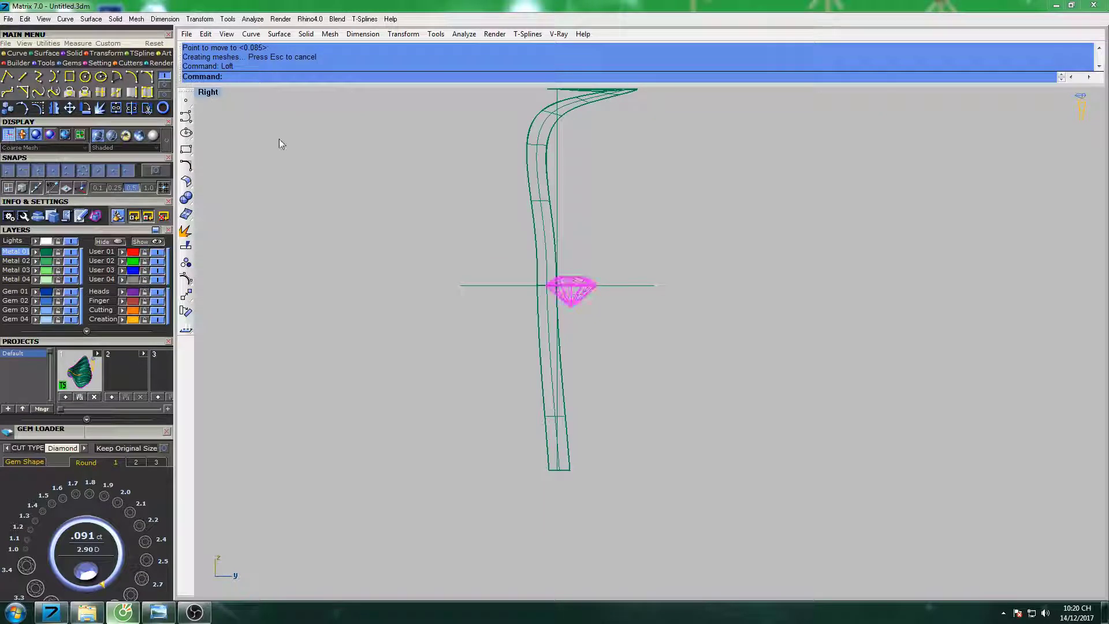
double_click(205, 94)
Move the round diamond slightly down onto the band in the Front view.
right_drag(421, 408, 484, 407)
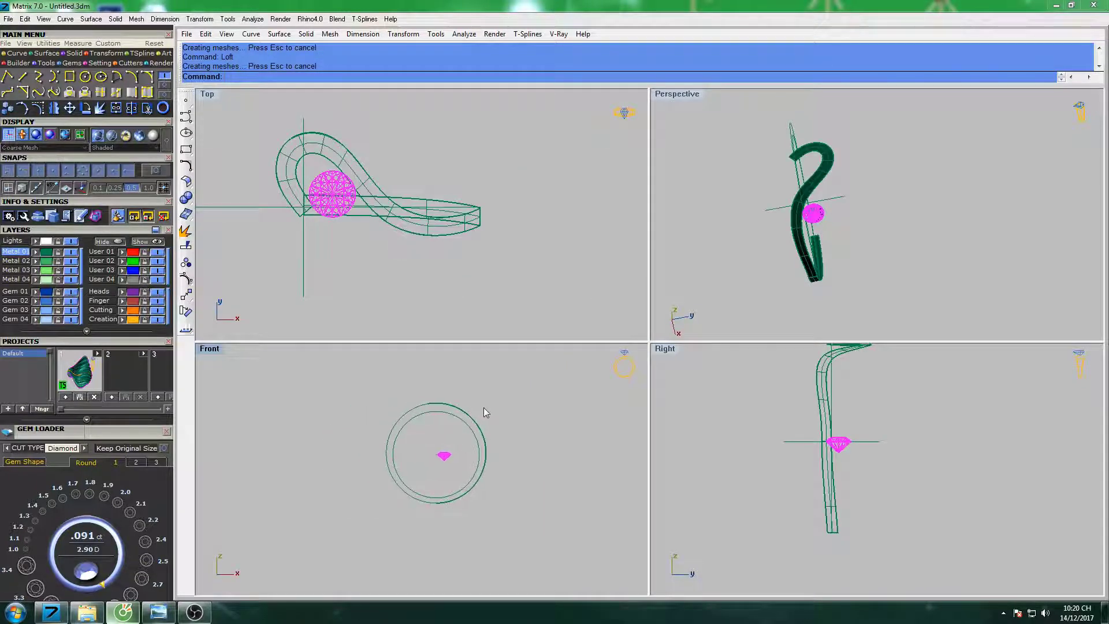
text(Move)
key(Return)
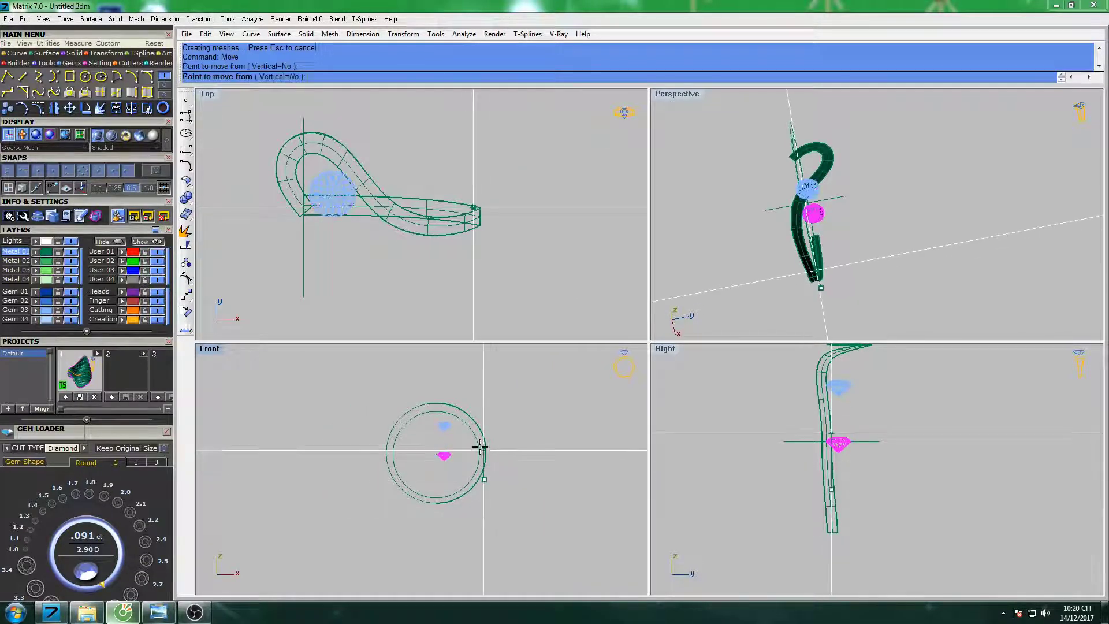
scroll(437, 396, up, 2)
scroll(437, 396, up, 2)
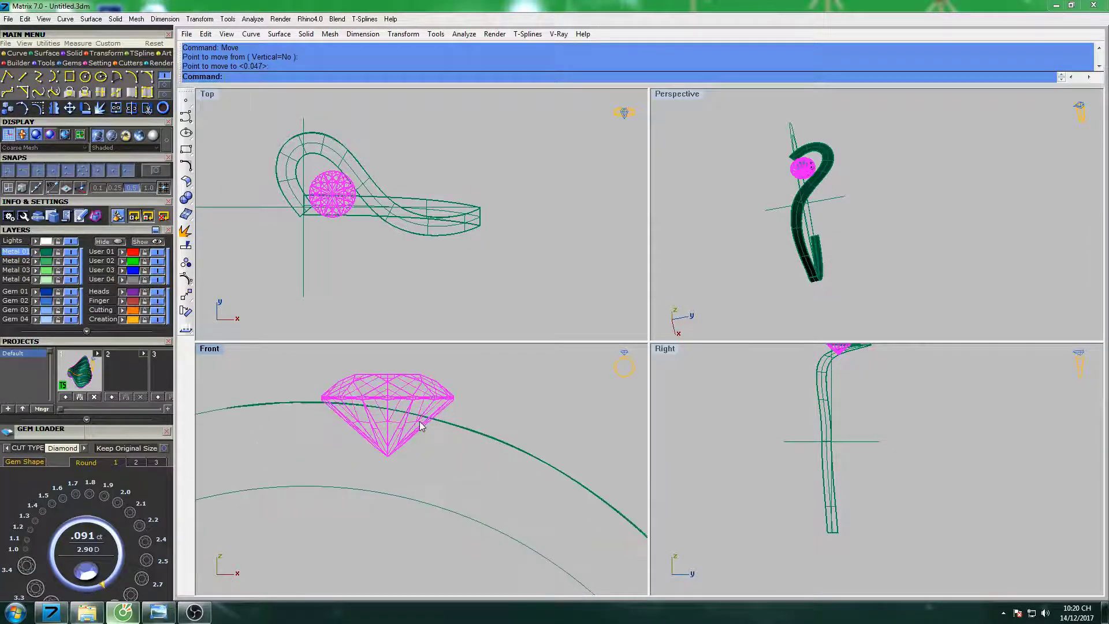
scroll(437, 396, up, 2)
click(438, 396)
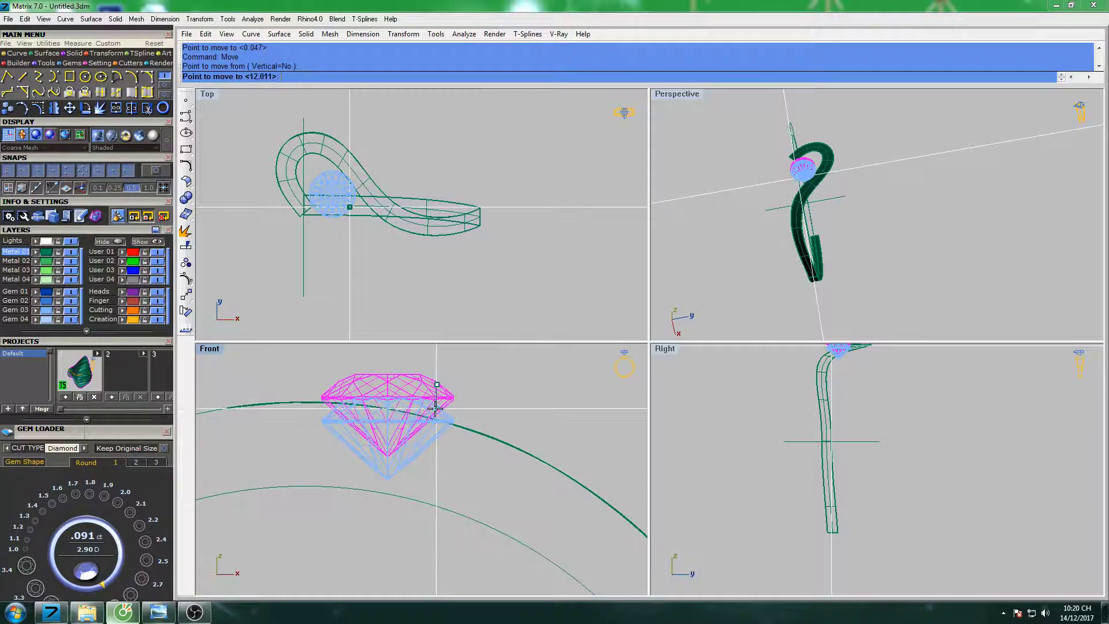
click(435, 404)
scroll(462, 393, down, 2)
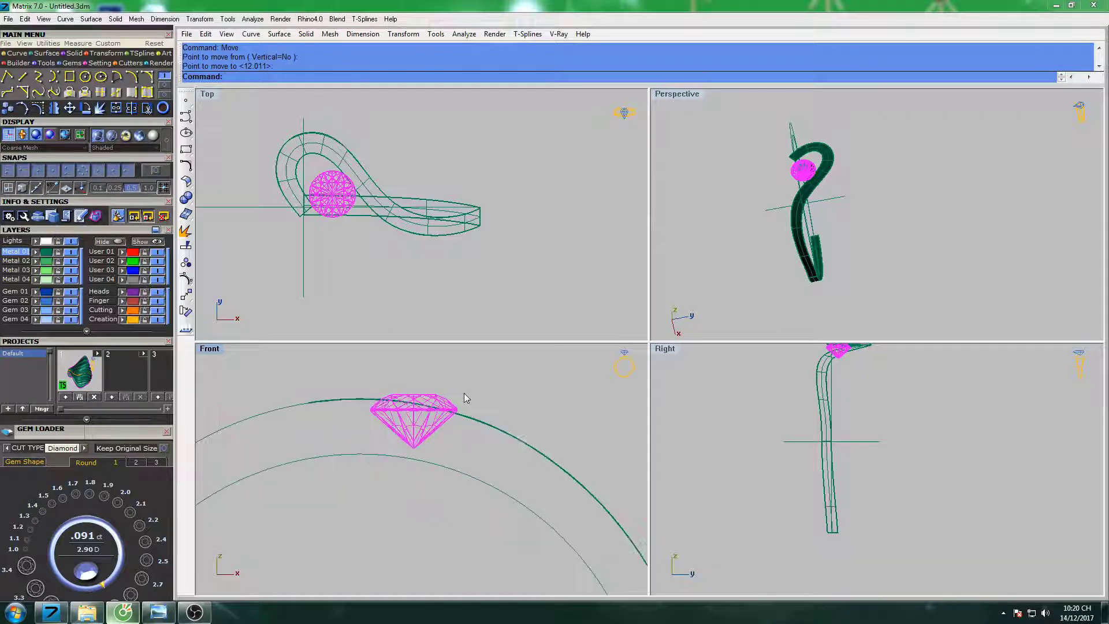
scroll(464, 393, down, 2)
right_drag(432, 409, 403, 406)
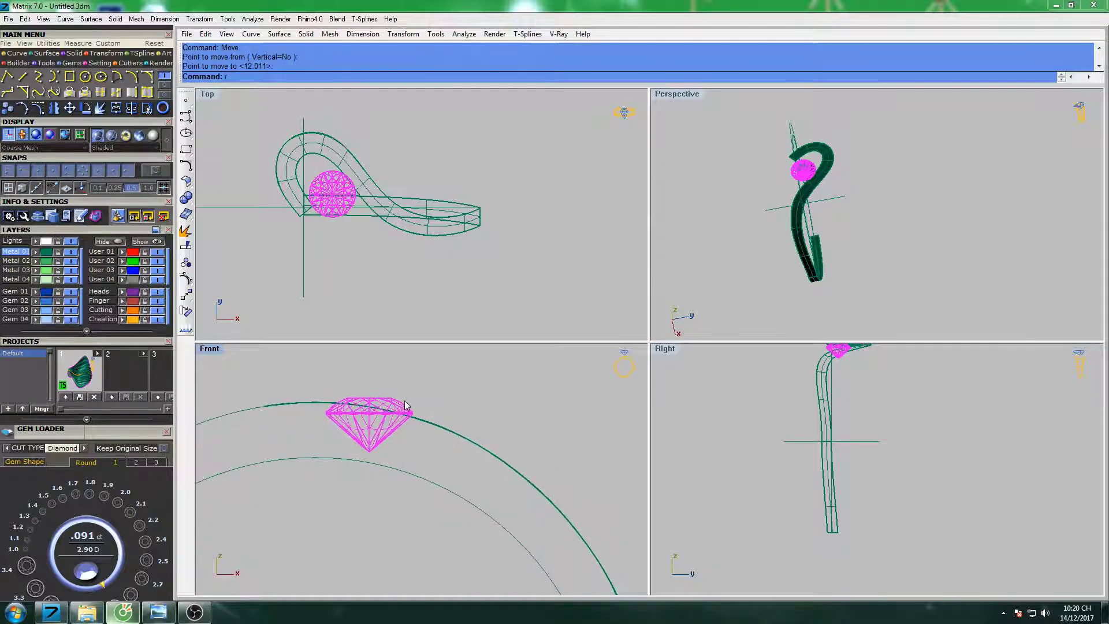
Rotate the diamond in the Front view to tilt it along the ring curve.
text(tate)
key(Return)
scroll(404, 416, up, 2)
click(312, 407)
click(516, 440)
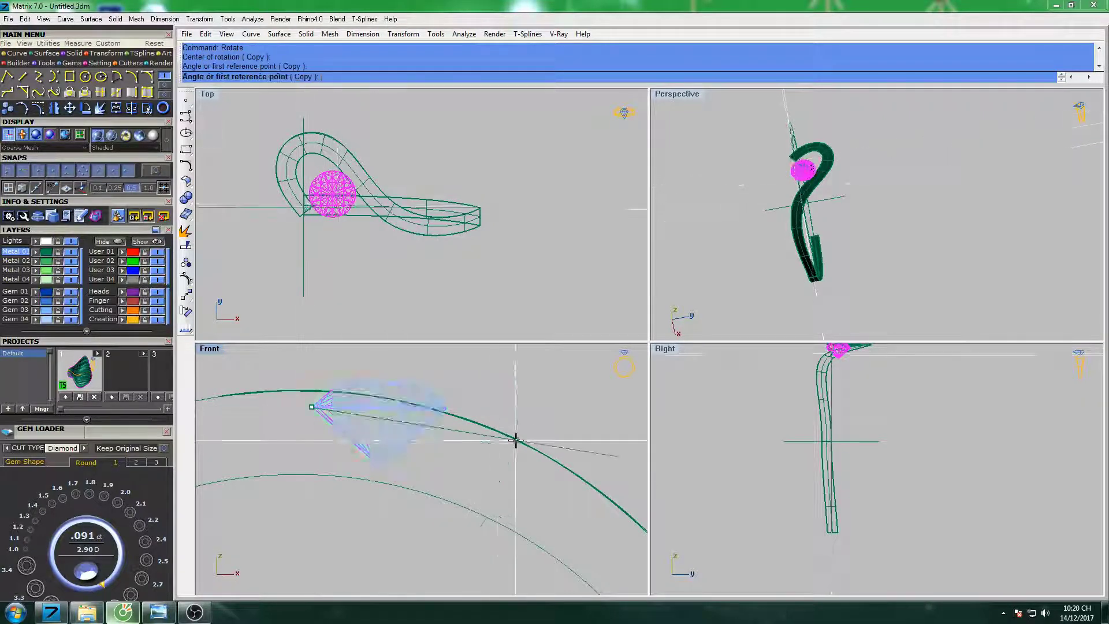
click(516, 467)
key(Return)
key(Return)
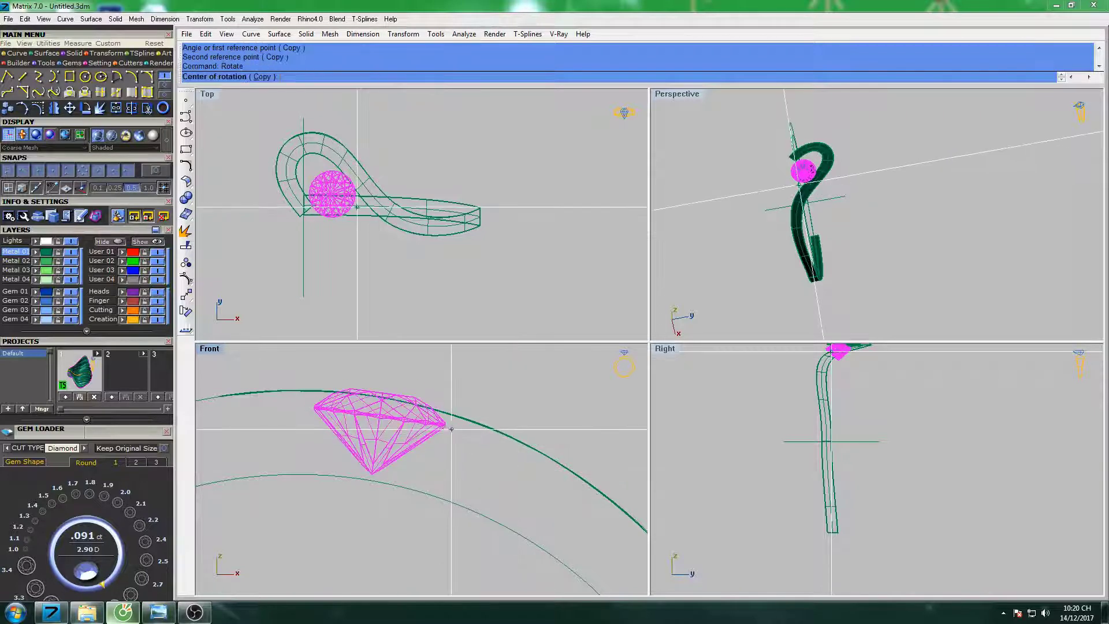
click(449, 427)
click(310, 401)
click(310, 399)
key(Return)
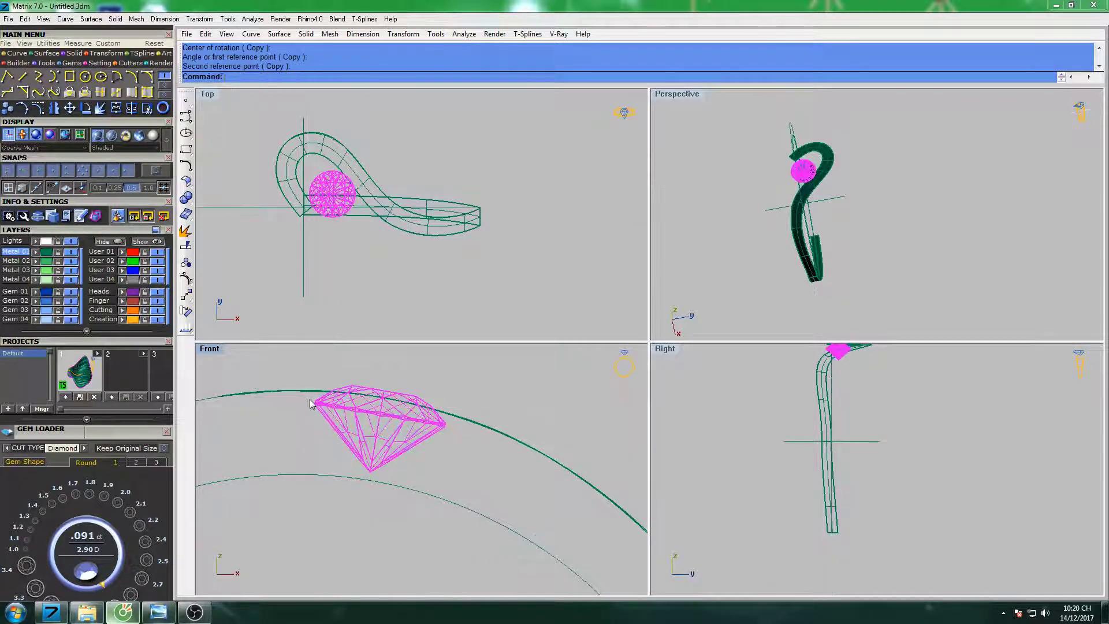
key(Escape)
Rotate the diamond again about its edges to refine the tilt.
click(445, 427)
key(Return)
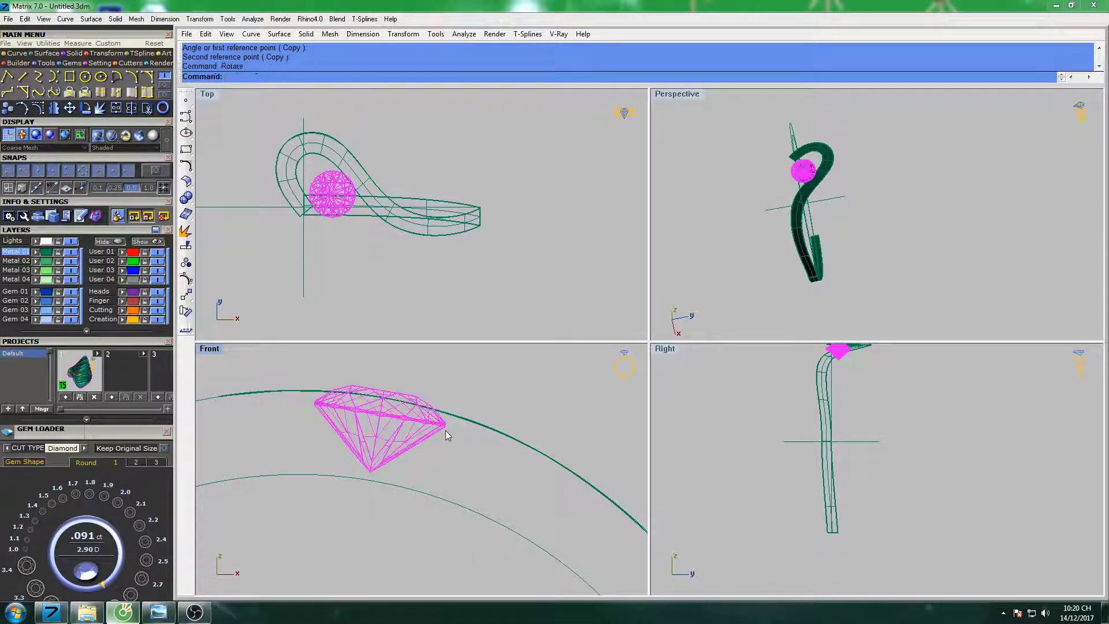
click(445, 428)
click(272, 404)
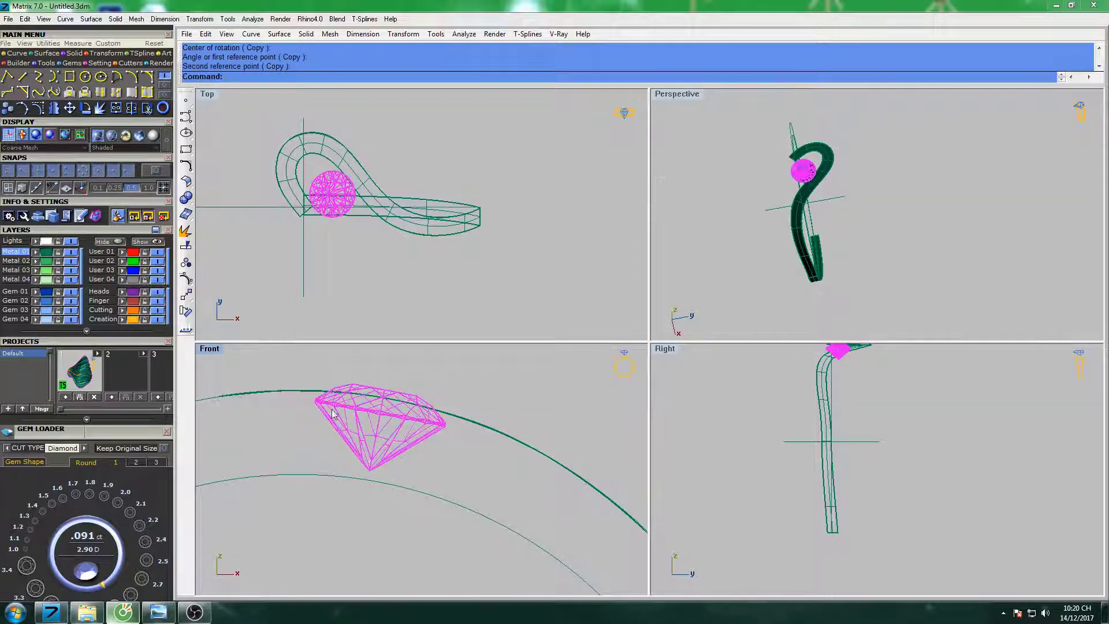
key(Return)
key(Escape)
click(423, 418)
key(Return)
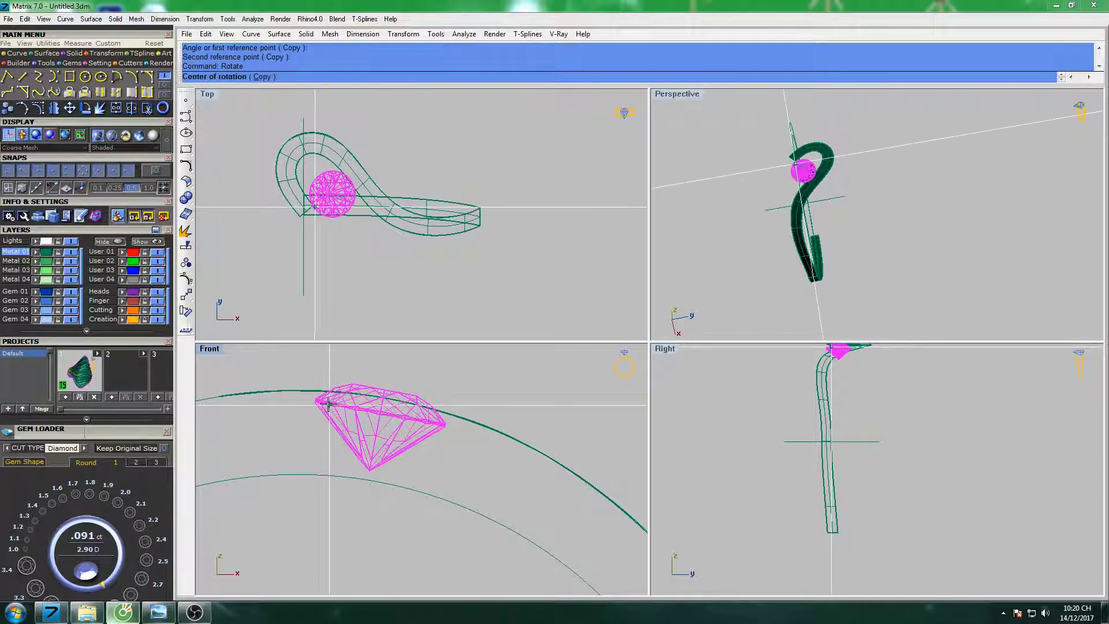
click(318, 400)
click(518, 466)
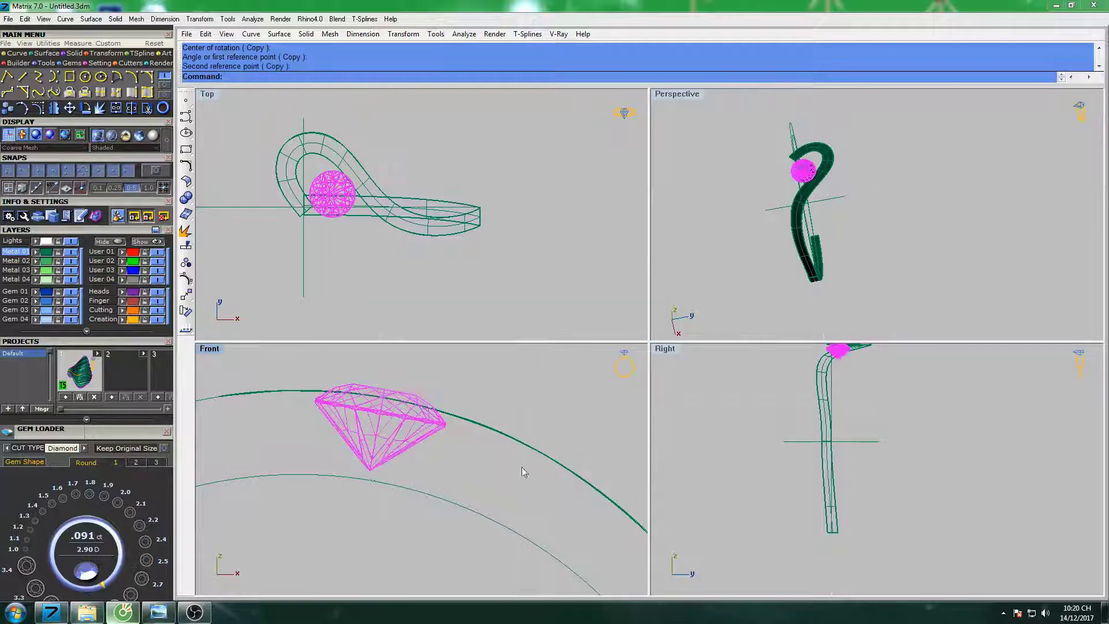
key(Escape)
Inspect the ring in the maximized Perspective and Right views.
right_drag(732, 221, 716, 173)
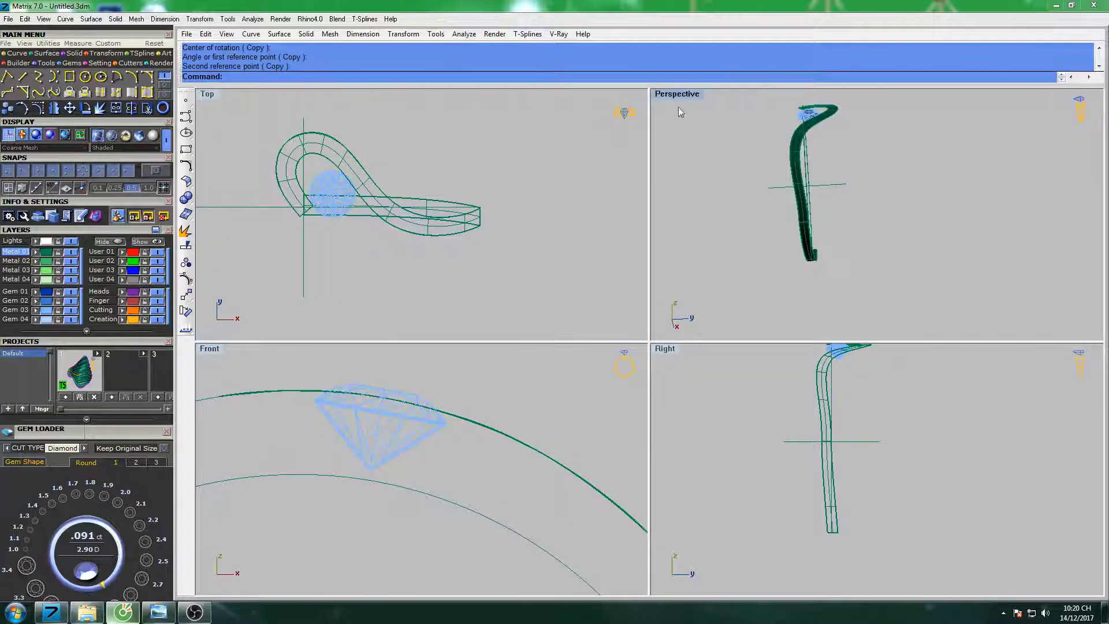
double_click(677, 94)
mouse_move(559, 218)
right_down()
mouse_move(558, 188)
mouse_move(490, 241)
right_up()
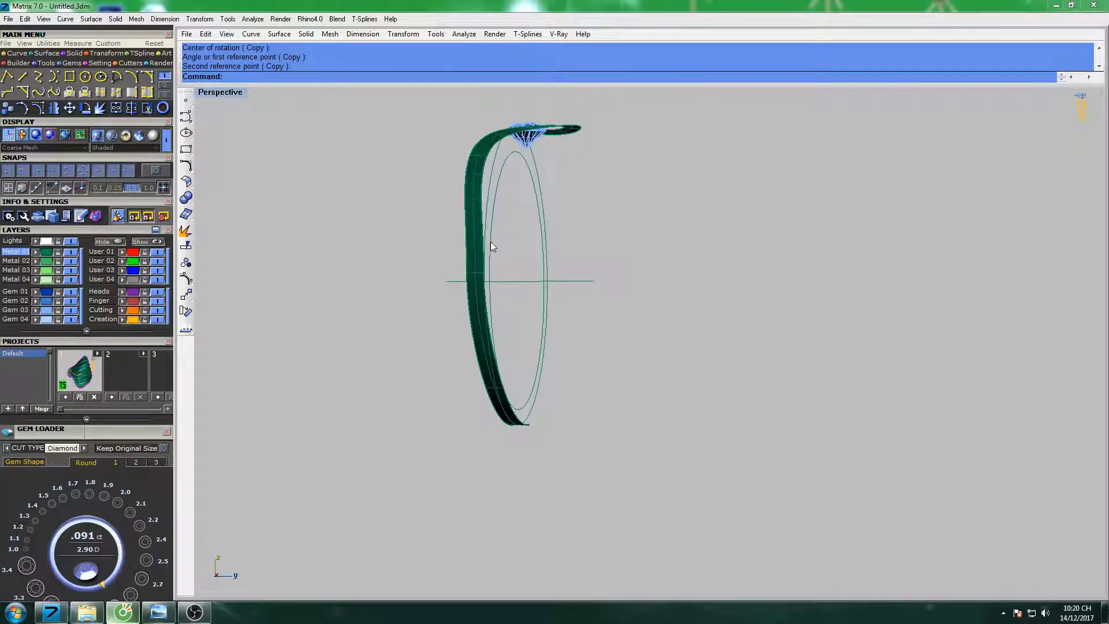
double_click(220, 93)
double_click(665, 349)
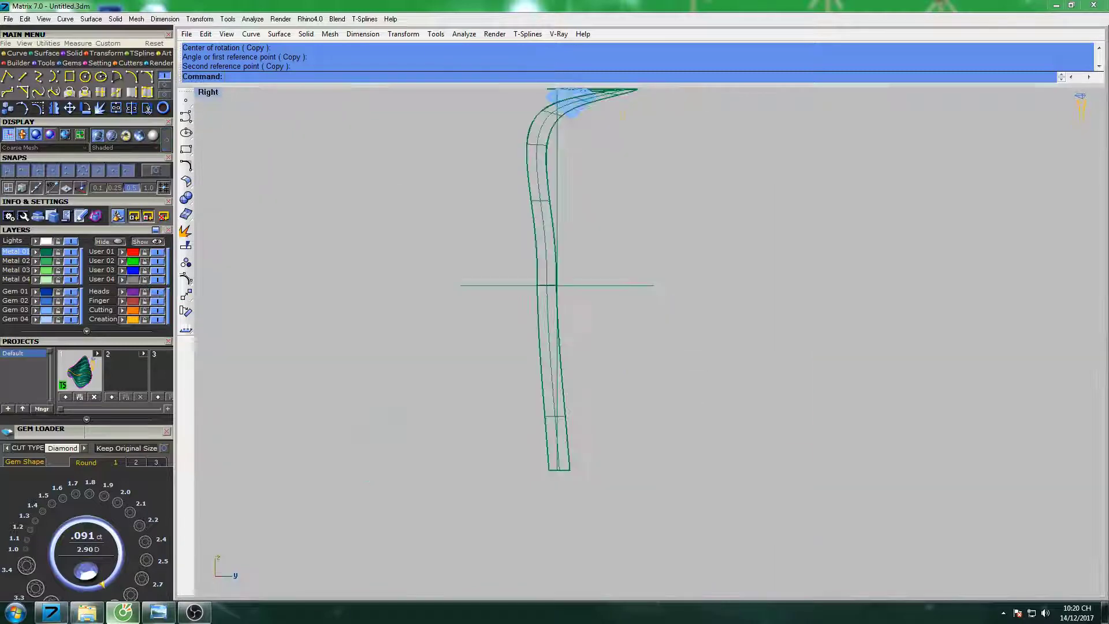
double_click(217, 95)
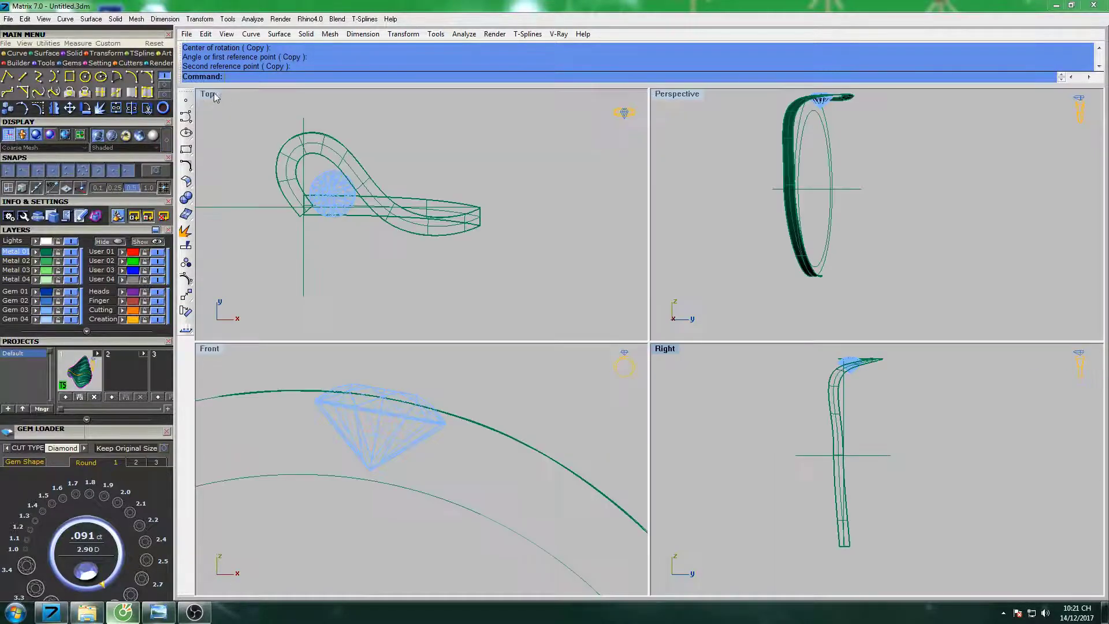
Rotate-copy the ribbon band about origin 0 in the Top view to the opposite side.
click(428, 206)
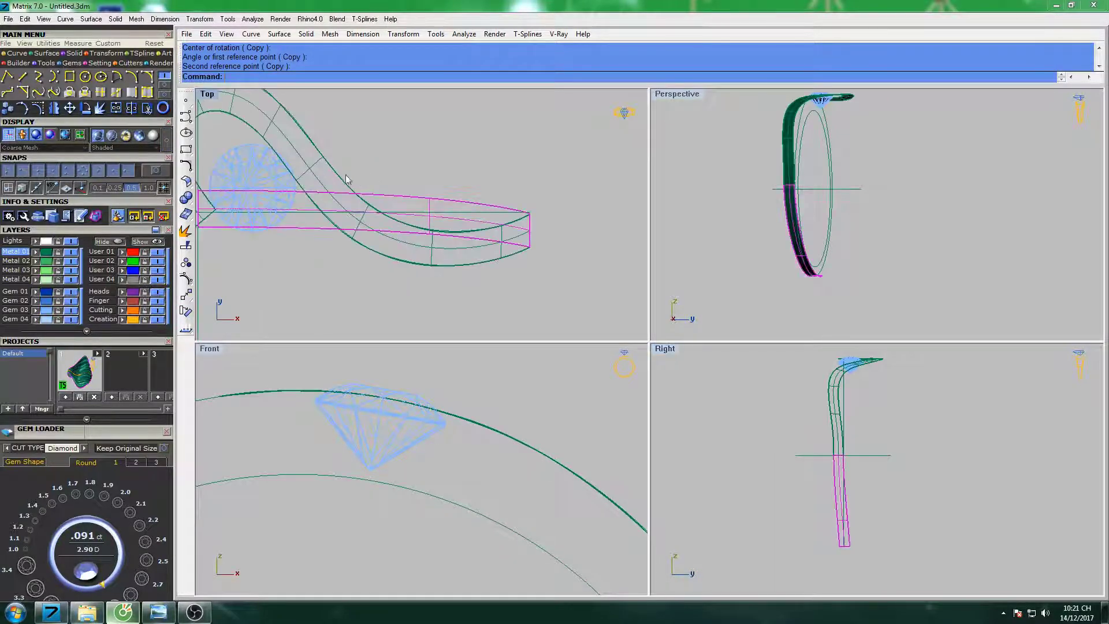
right_drag(439, 182, 527, 223)
scroll(491, 214, down, 3)
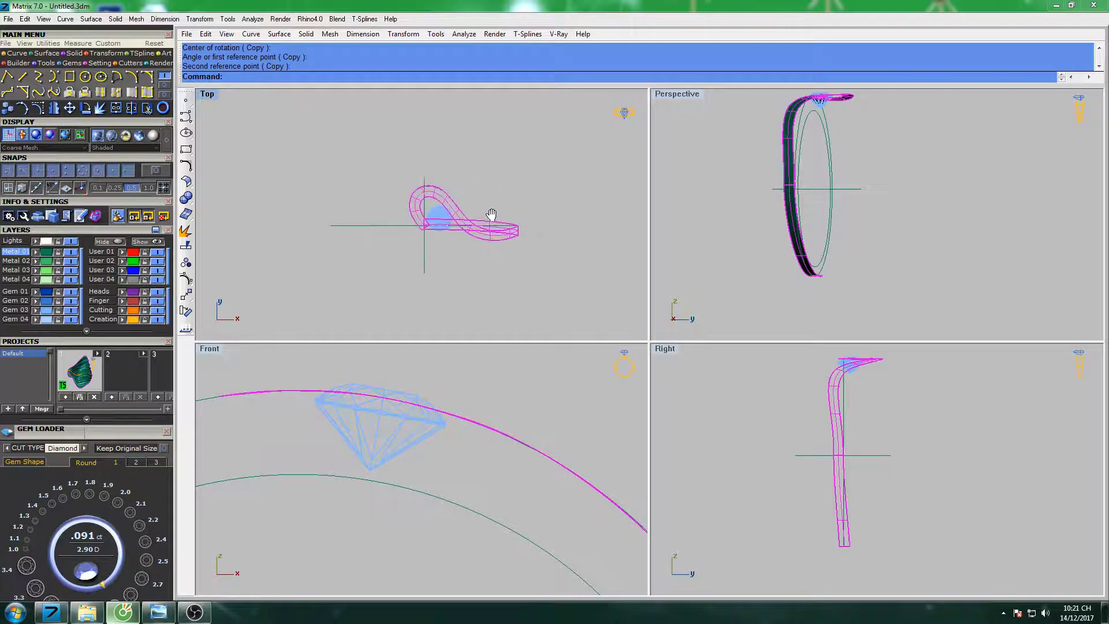
text(rotate)
key(Return)
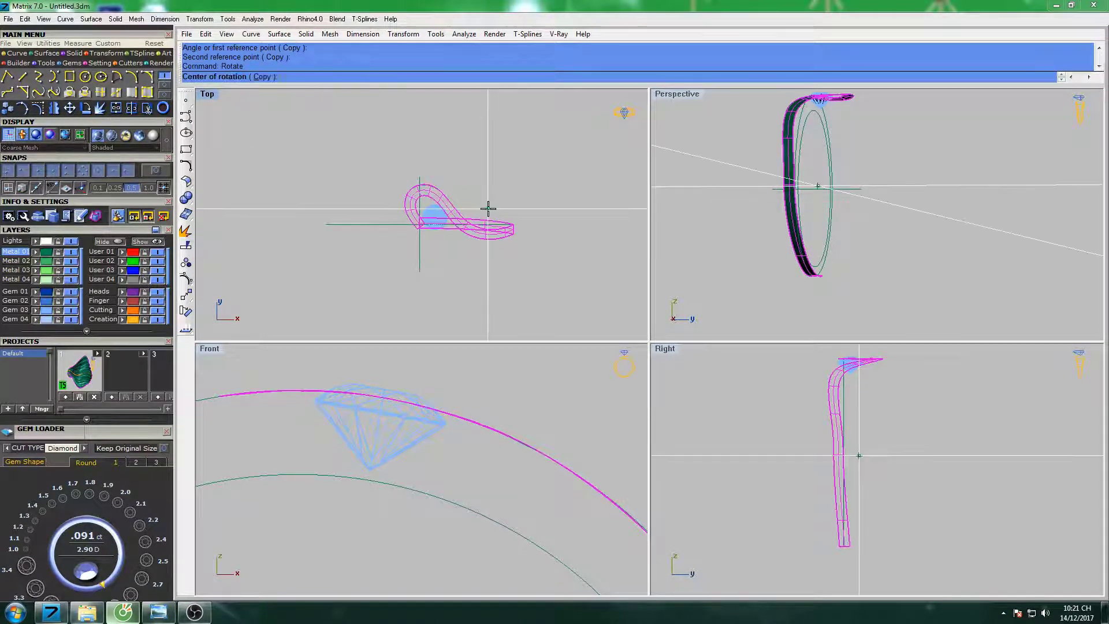
text(0)
key(Return)
click(296, 77)
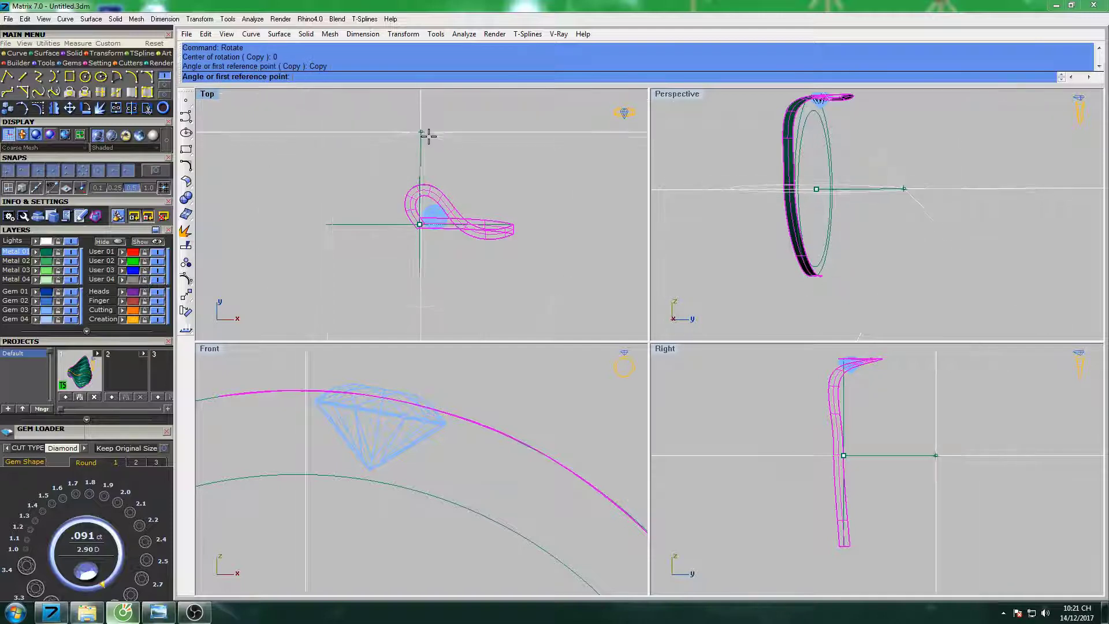
click(421, 138)
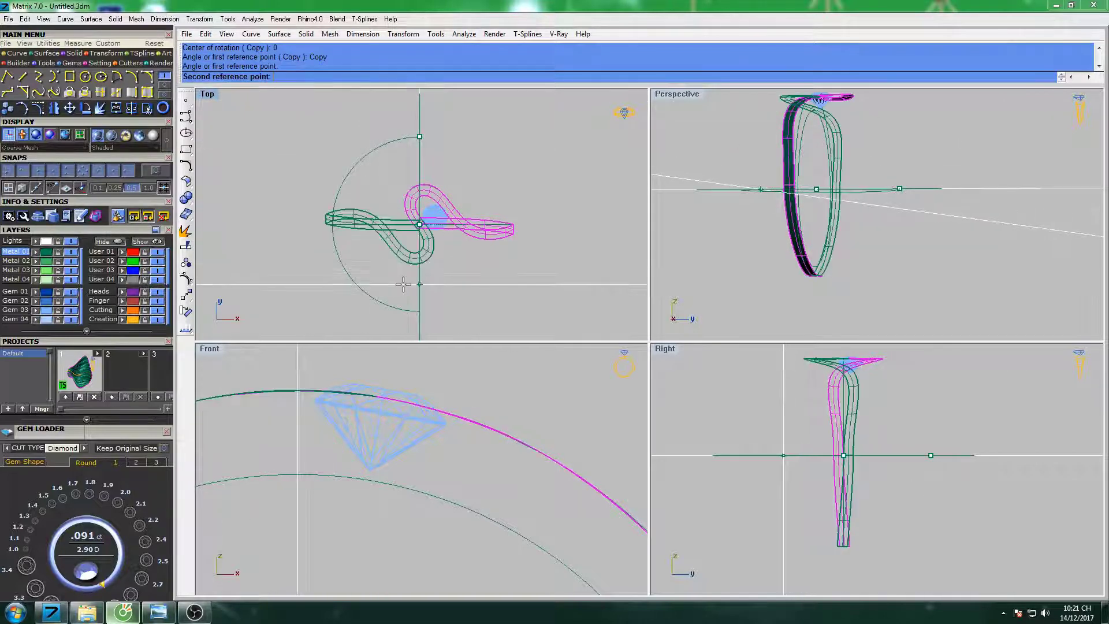
click(403, 283)
key(Return)
scroll(408, 238, up, 3)
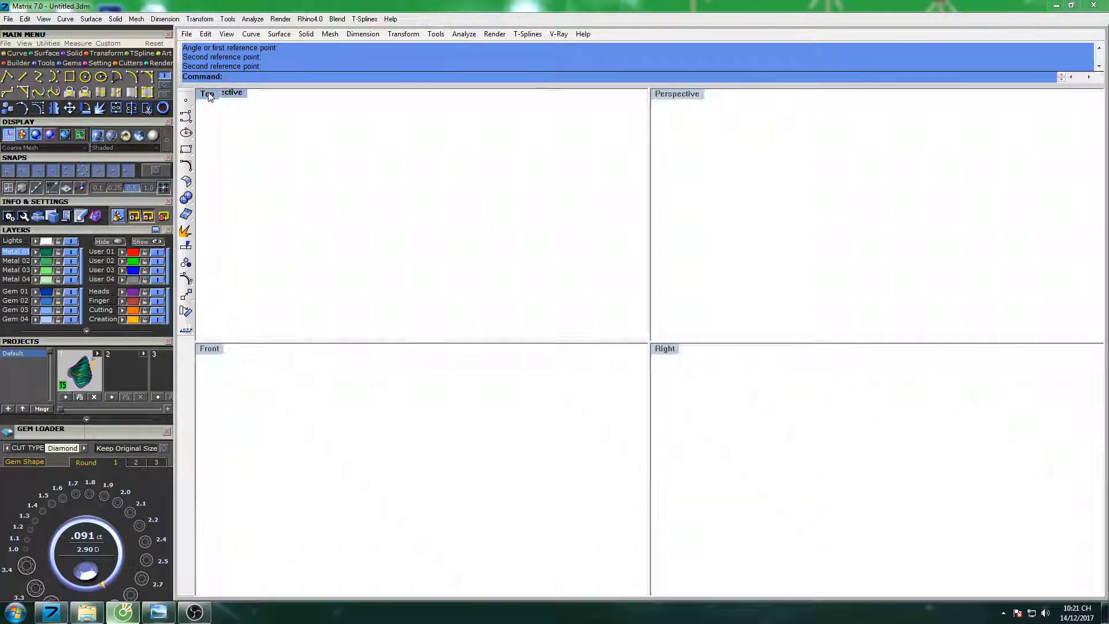
Maximize and zoom the Top view, select the band surface and show its control points.
double_click(208, 93)
scroll(593, 268, up, 5)
scroll(574, 289, up, 3)
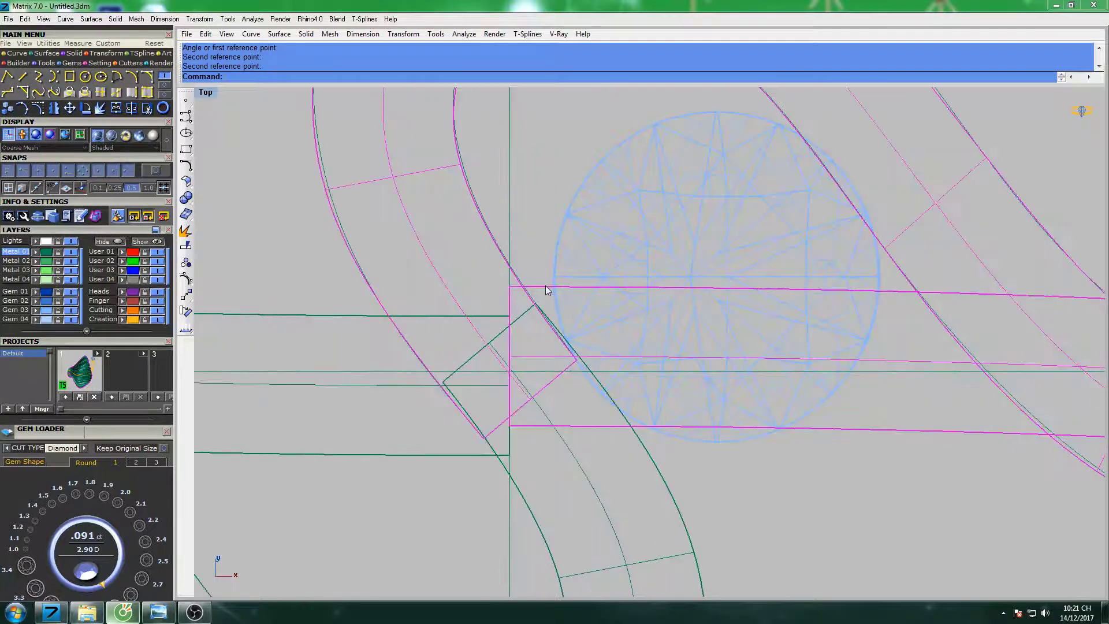
click(565, 297)
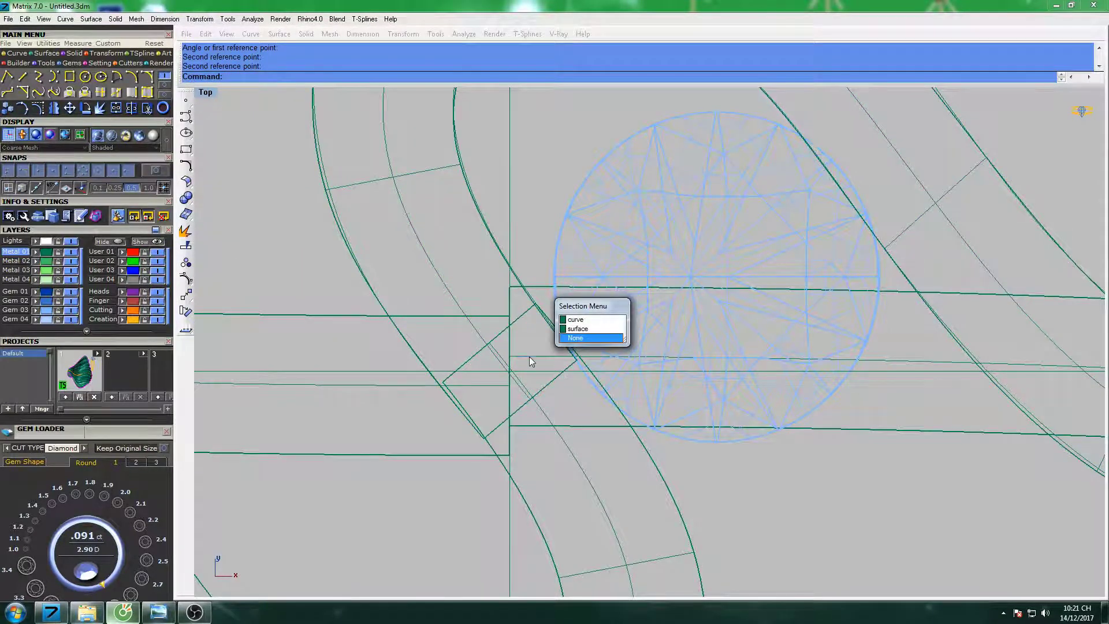
click(575, 320)
key(F10)
right_drag(565, 359, 547, 310)
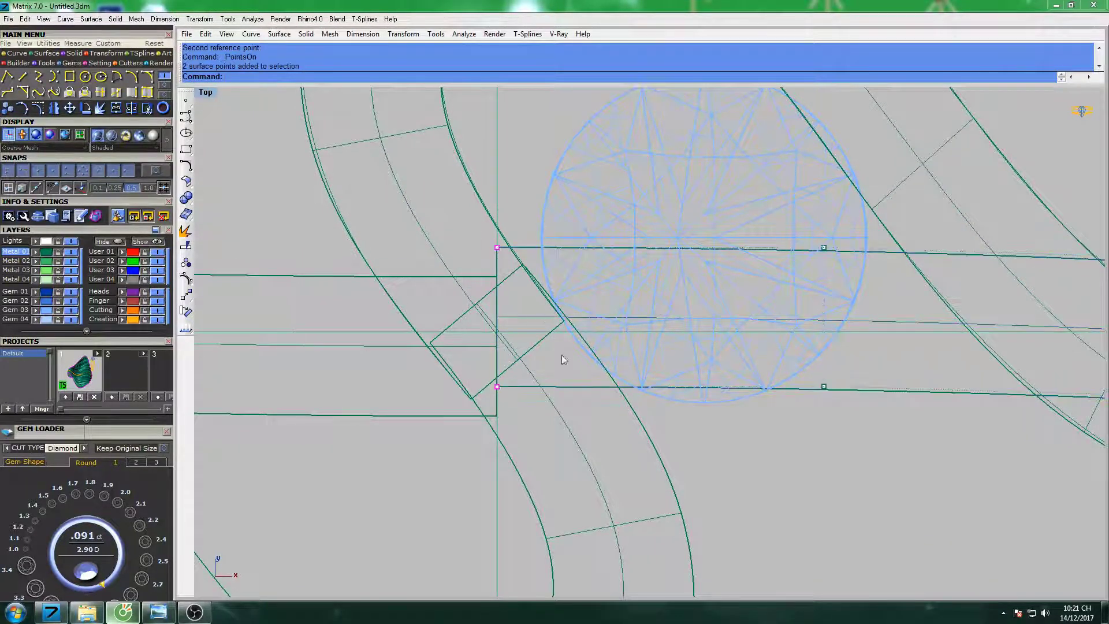
Move two control points at the band's edge near the crossing upward in two moves.
right_drag(562, 355, 529, 352)
text(move)
key(Return)
click(532, 351)
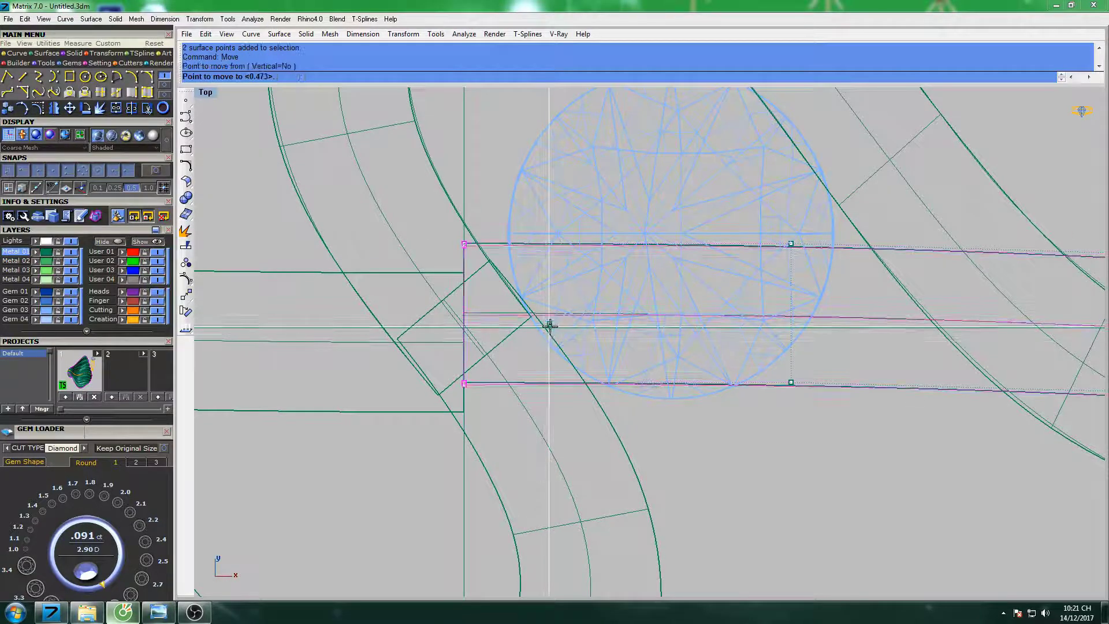
click(549, 328)
scroll(463, 306, up, 3)
scroll(511, 273, up, 1)
key(Return)
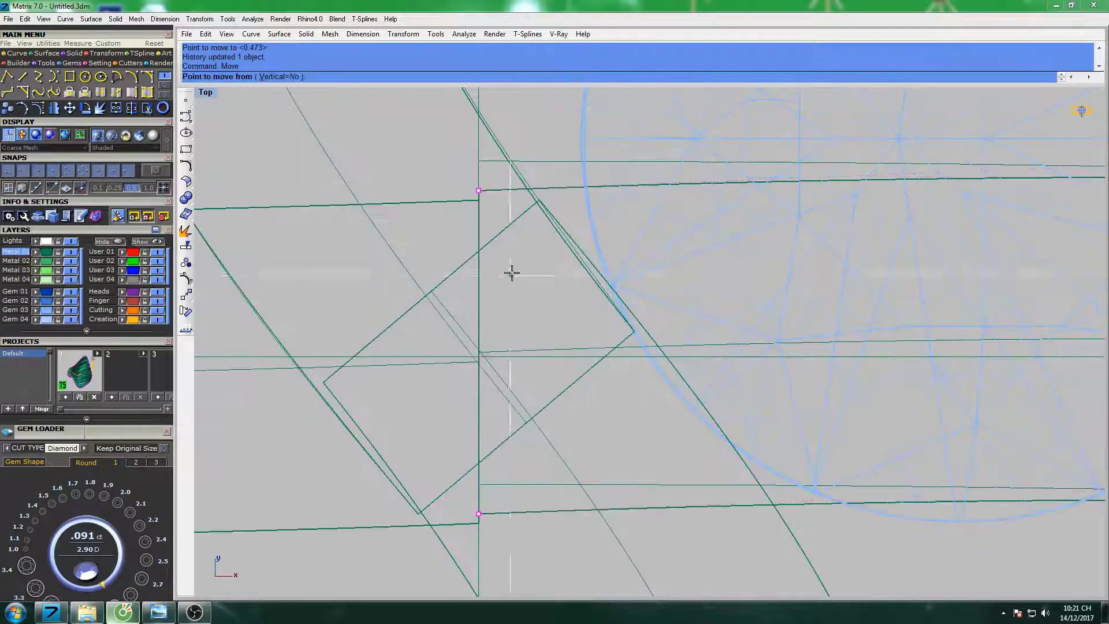
click(512, 273)
Shift two control points on the band's outer loop slightly upward, twice.
scroll(519, 268, down, 3)
scroll(519, 269, down, 2)
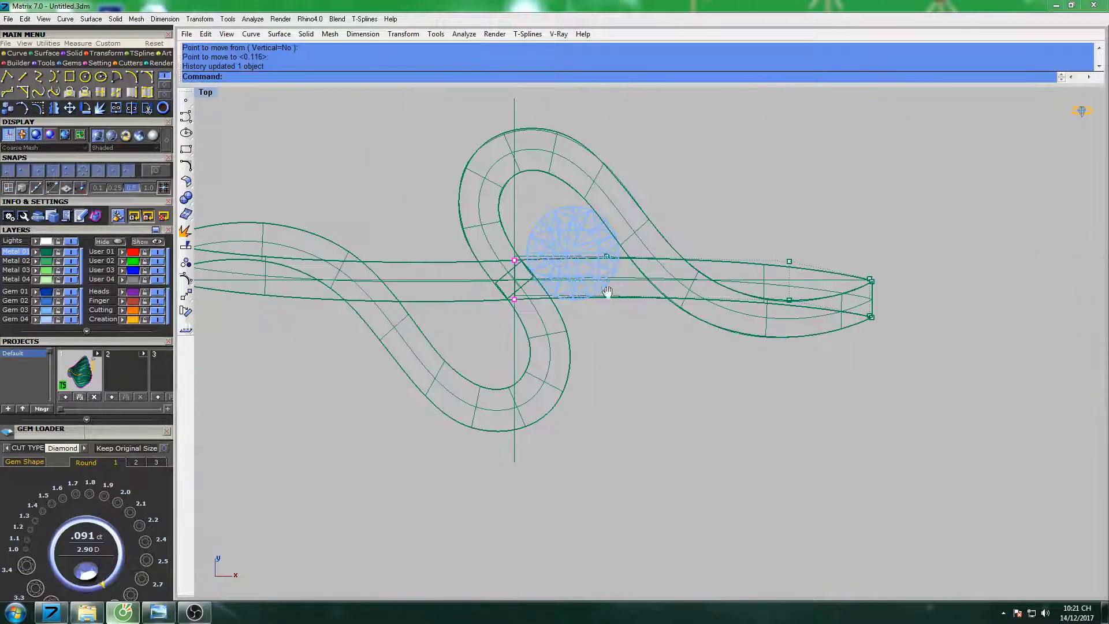
right_drag(607, 292, 559, 302)
right_drag(760, 326, 687, 329)
key(Return)
click(737, 254)
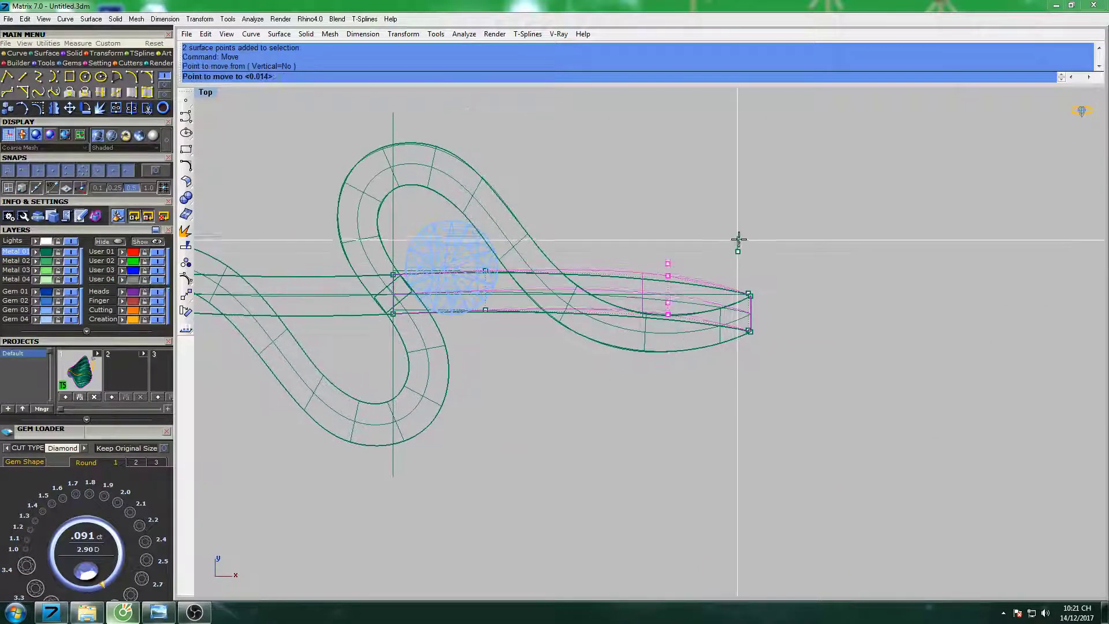
click(738, 235)
key(Return)
click(746, 216)
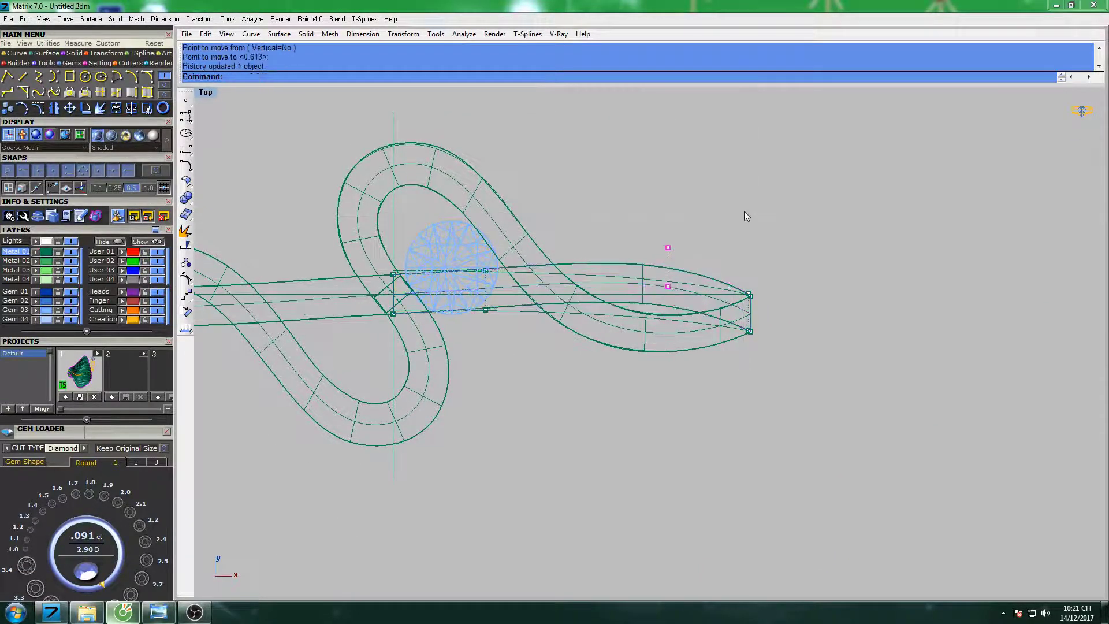
Nudge the control points beside the diamond upward twice and restore the four-view layout.
drag(472, 333, 509, 246)
key(Return)
click(535, 228)
click(537, 217)
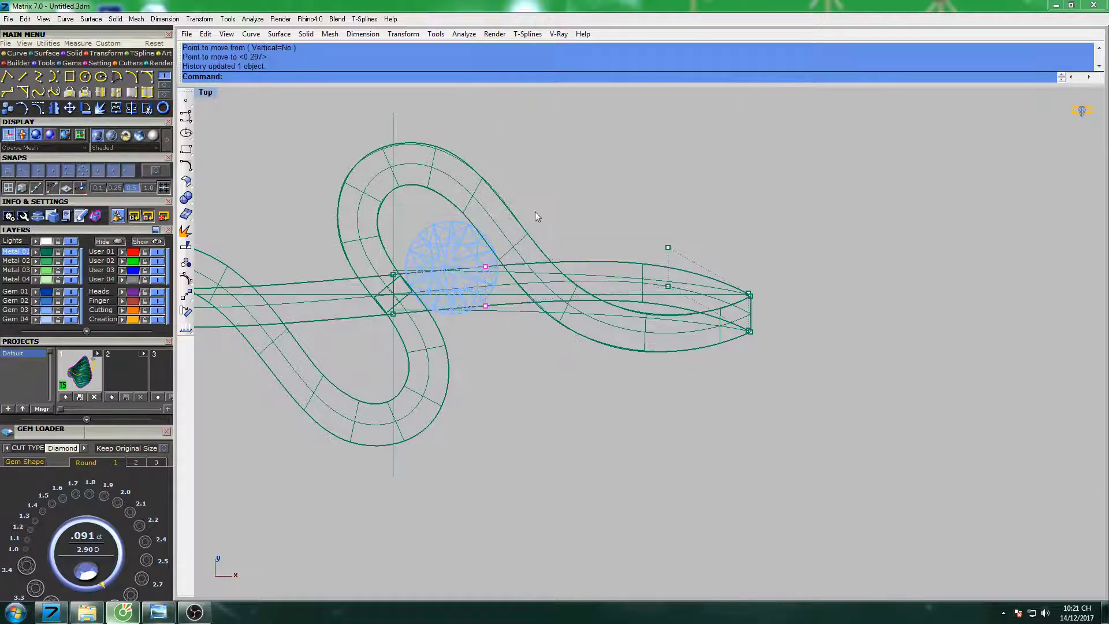
key(Return)
click(545, 208)
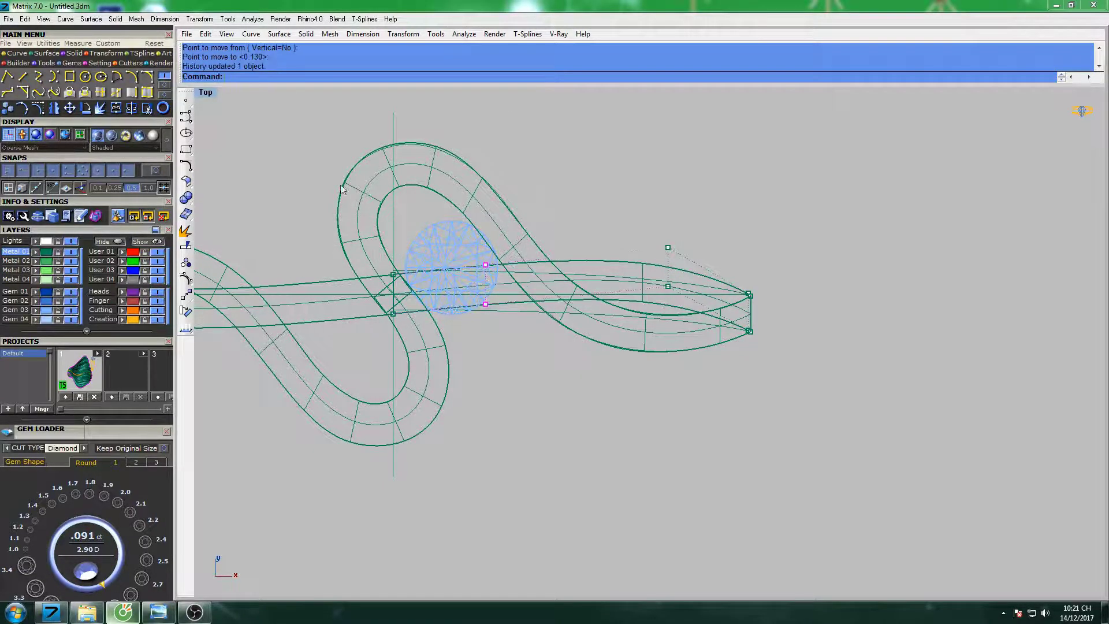
double_click(213, 93)
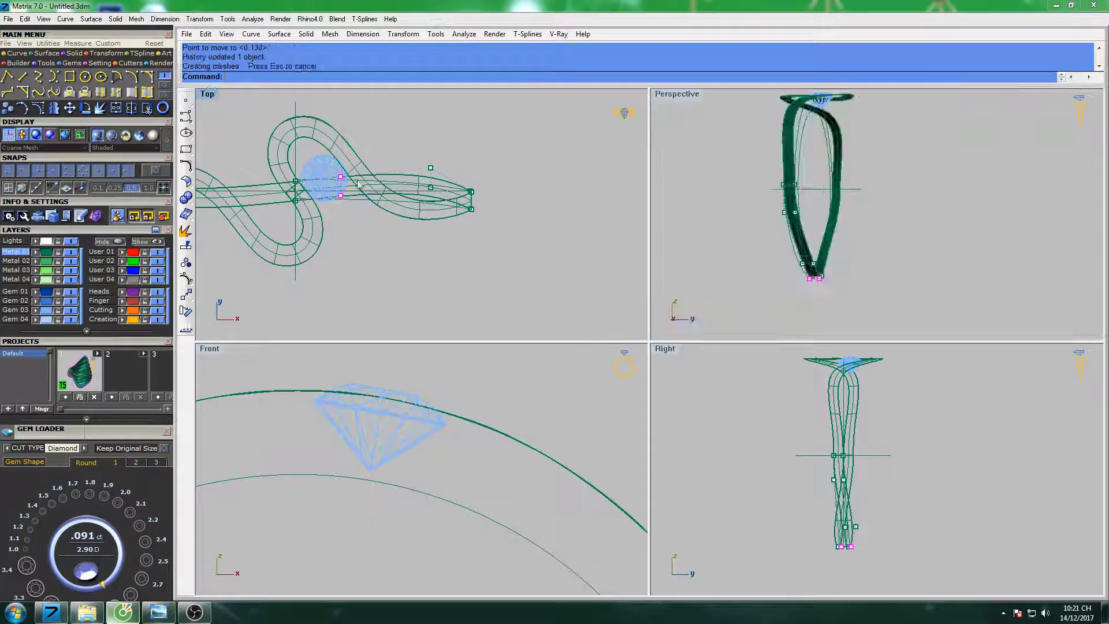
Maximize the Right view and move the selected band control points slightly higher.
double_click(663, 350)
scroll(630, 335, up, 1)
scroll(548, 344, up, 3)
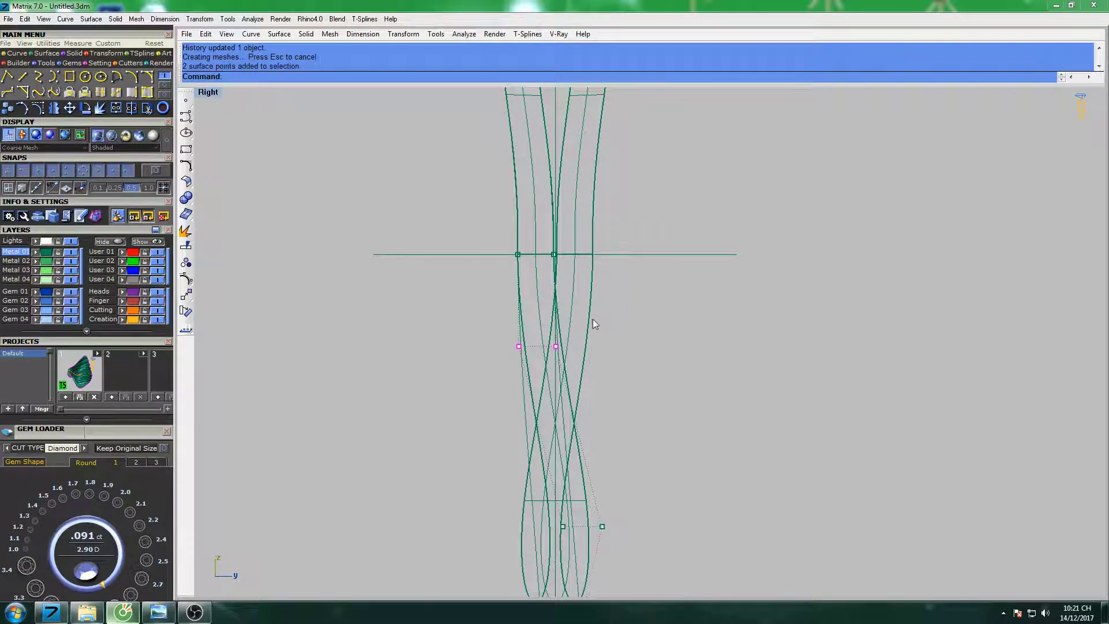
right_drag(593, 318, 540, 304)
text(m)
key(Return)
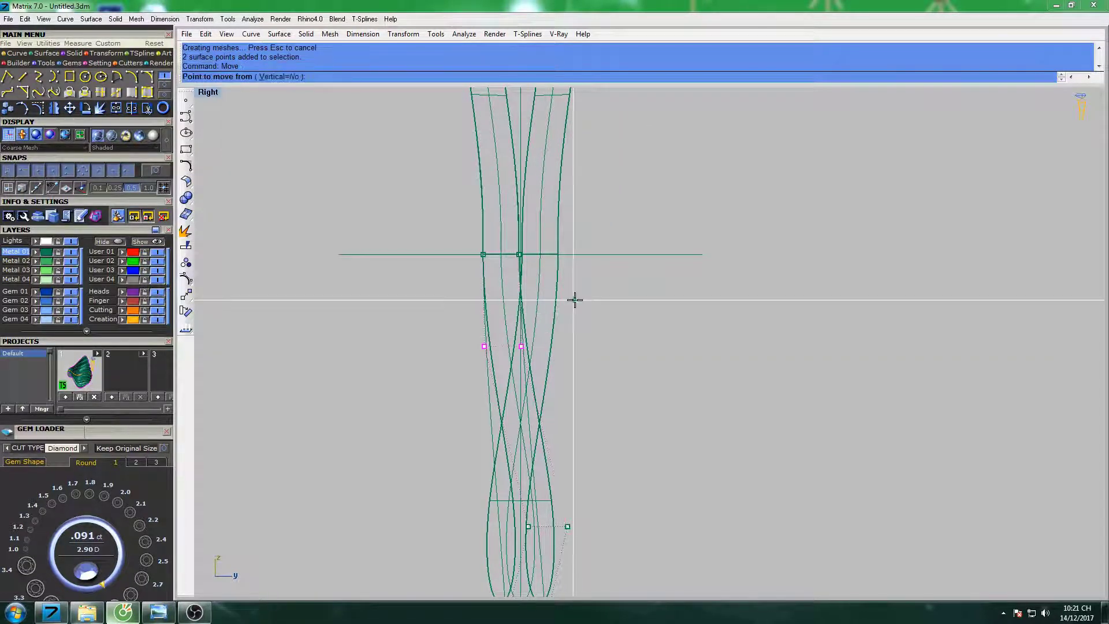
click(582, 299)
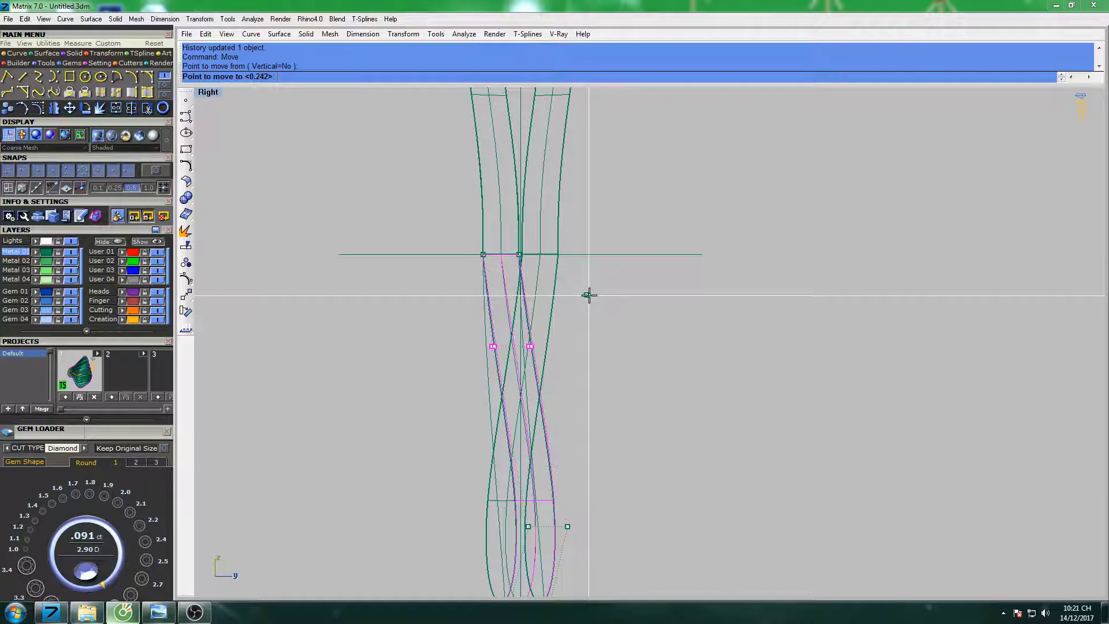
click(589, 295)
Show the upper band's control points and reposition the selected points in two moves.
right_drag(537, 207, 545, 296)
right_drag(505, 209, 463, 232)
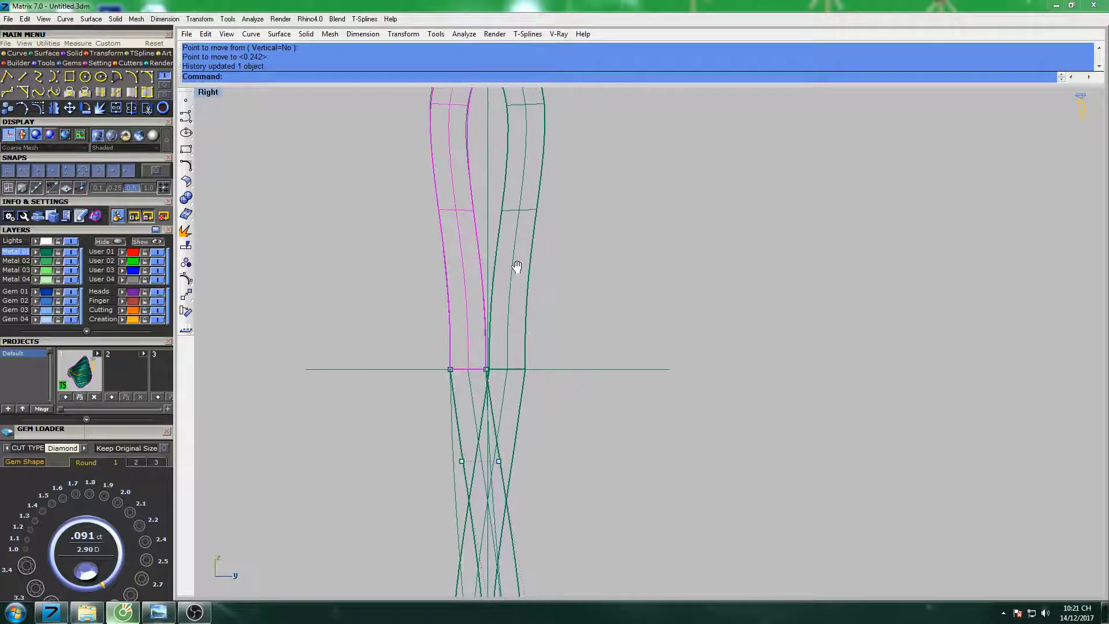
key(F10)
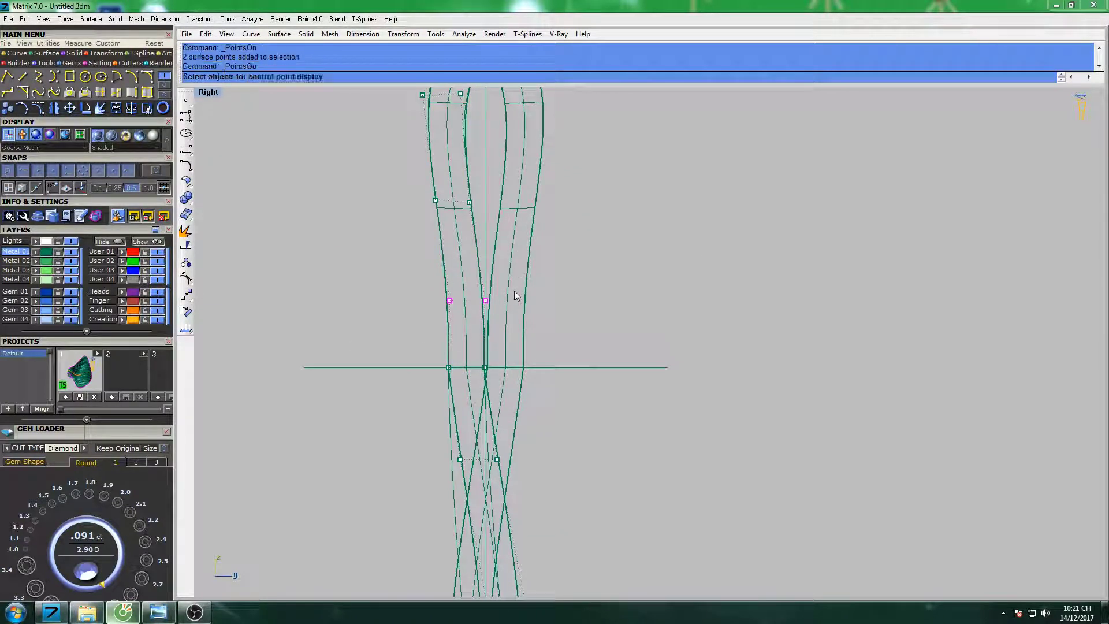
key(Return)
right_drag(516, 296, 481, 283)
text(mo)
key(Return)
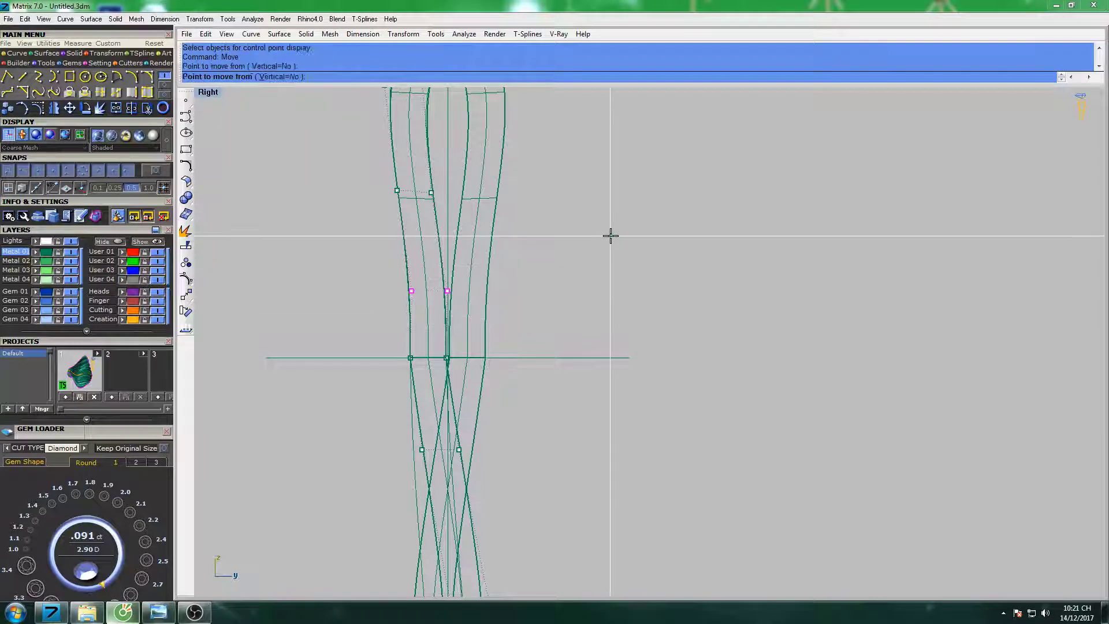
click(609, 235)
right_drag(367, 212, 405, 276)
key(Return)
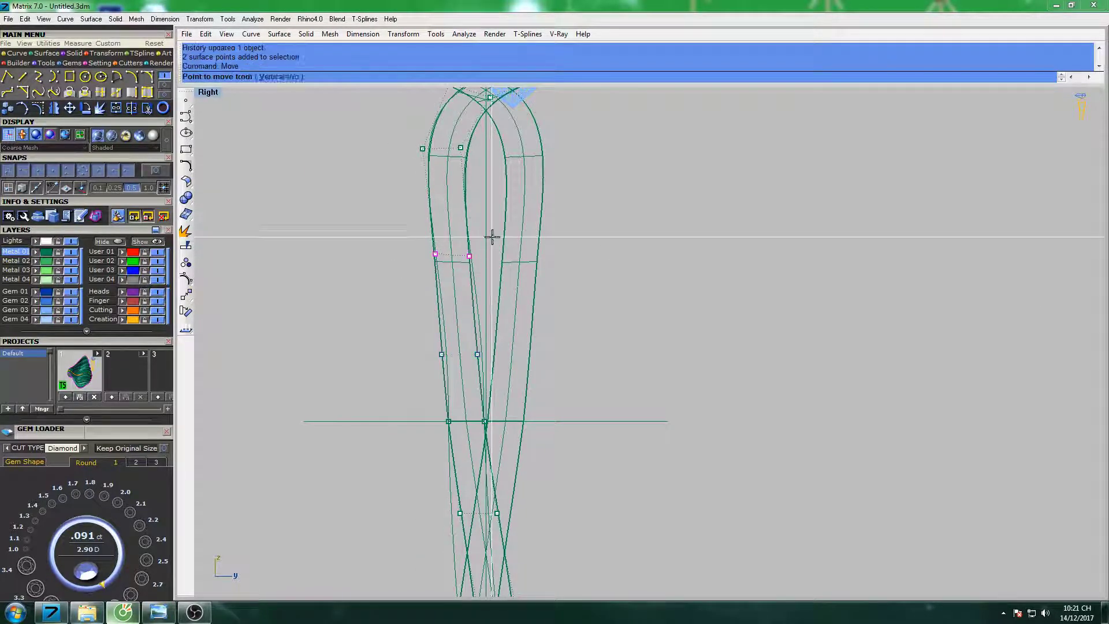
click(490, 237)
click(564, 221)
Select the two lower band points and shift them slightly.
scroll(459, 306, up, 1)
scroll(460, 306, up, 1)
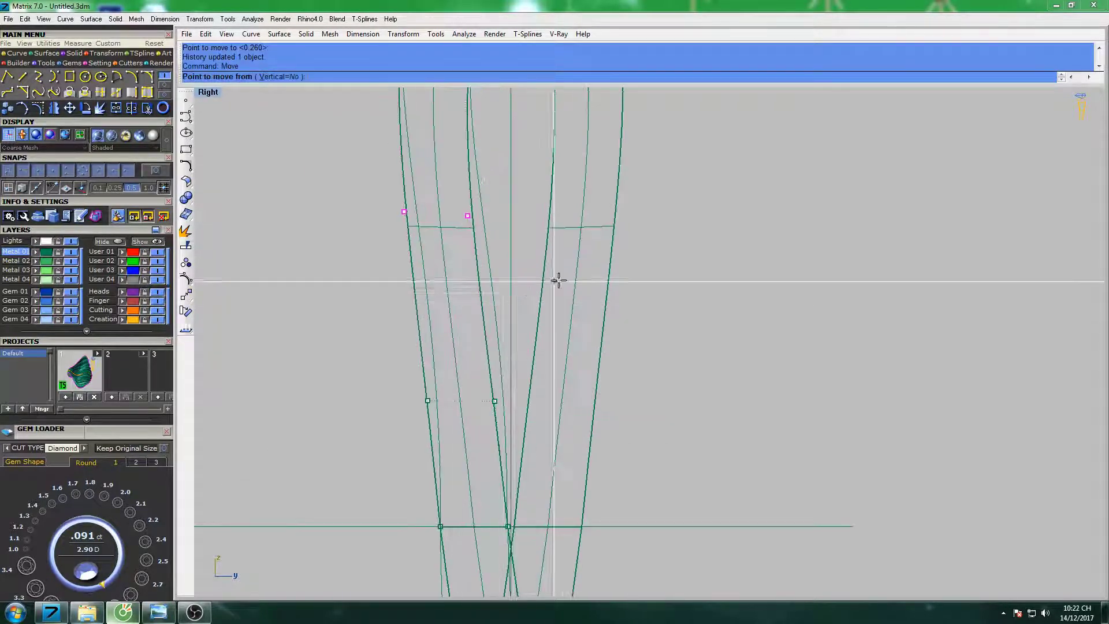
drag(362, 421, 518, 340)
key(Return)
click(595, 340)
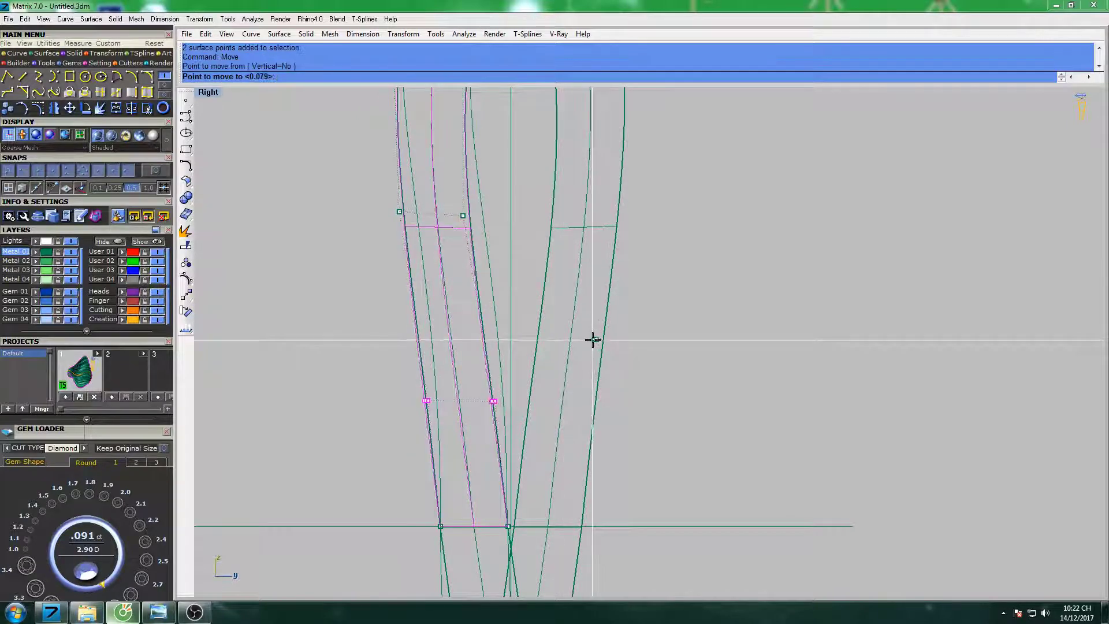
Move the pair of mid-band points to a new position, then select two more band points.
scroll(591, 339, down, 3)
right_drag(490, 297, 472, 324)
scroll(472, 323, up, 3)
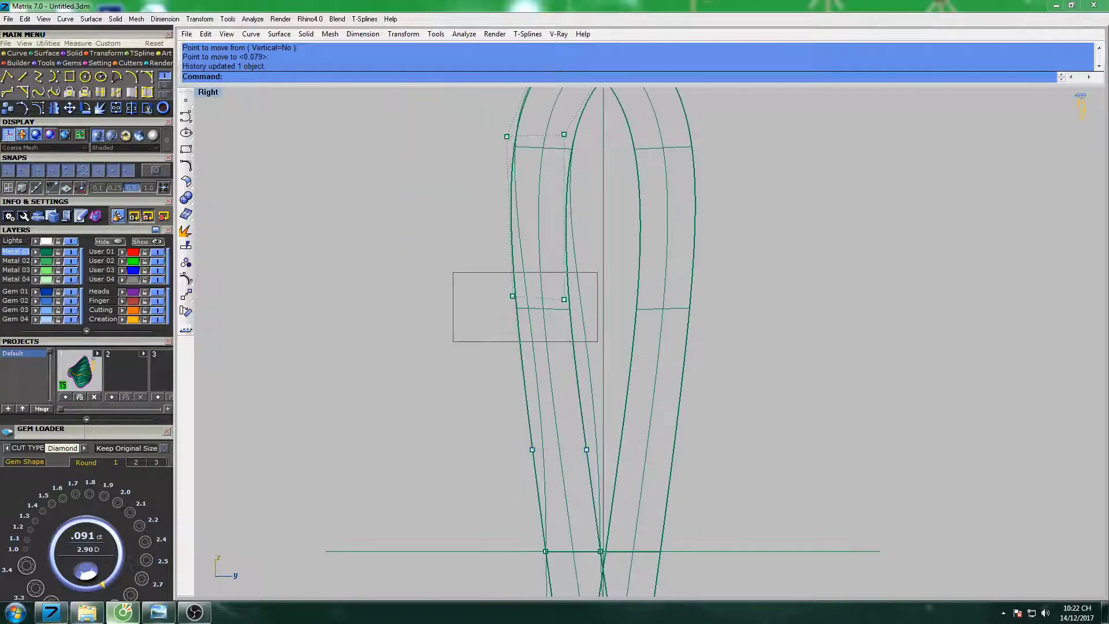
drag(453, 342, 595, 272)
key(Return)
click(626, 248)
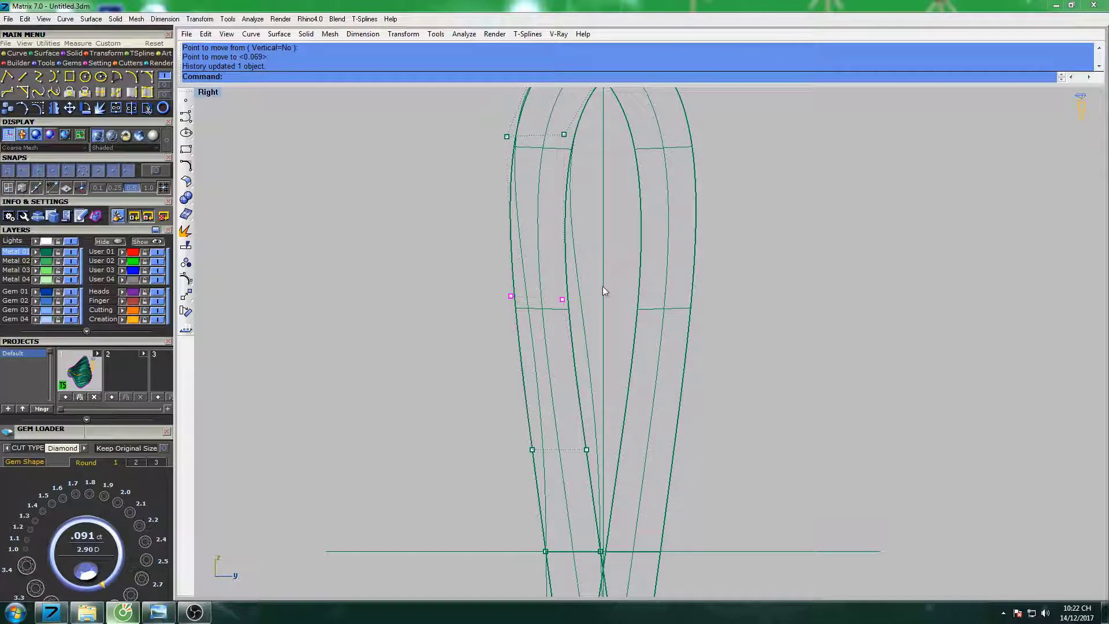
scroll(615, 354, down, 5)
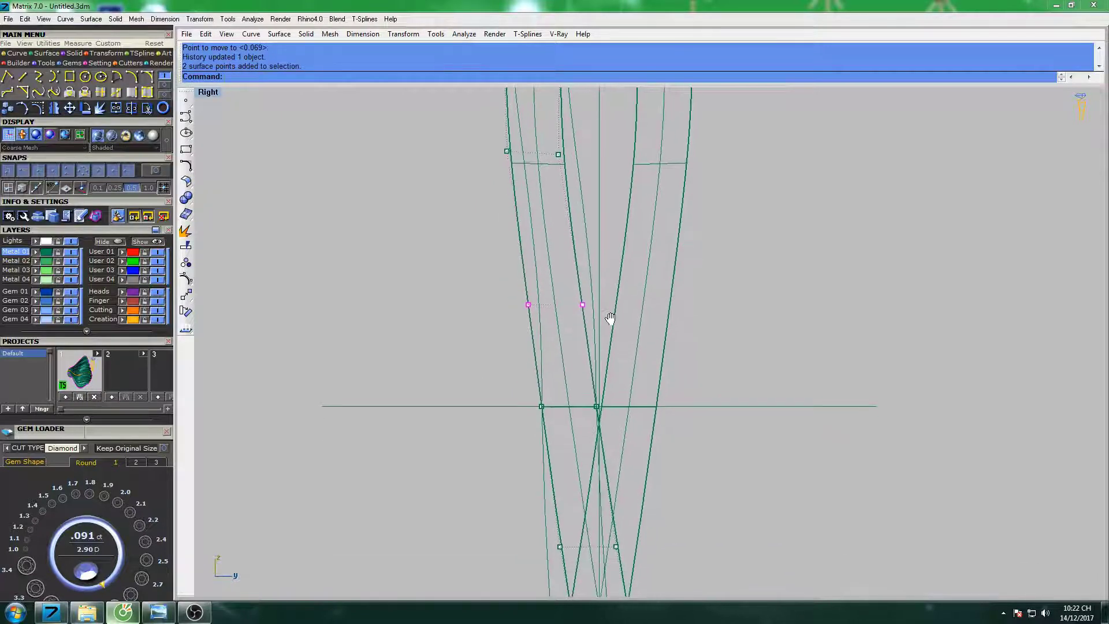
drag(543, 291, 622, 316)
scroll(622, 315, down, 5)
Shade the ring to review it, then return to four views and end the shaded preview.
text(s)
key(Return)
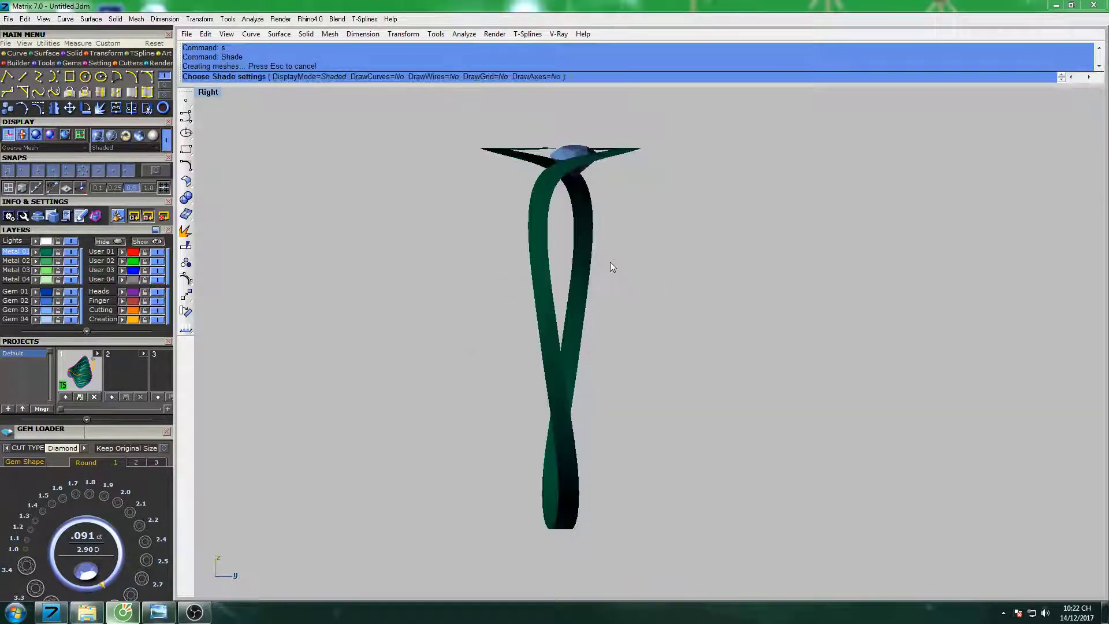
right_drag(610, 262, 632, 287)
double_click(214, 95)
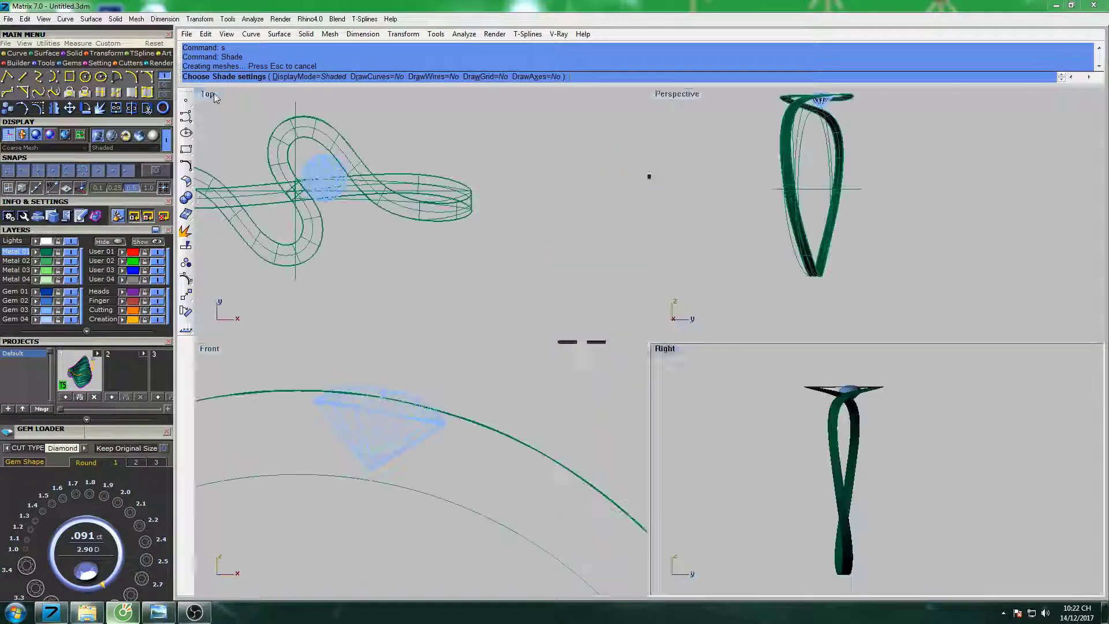
click(552, 211)
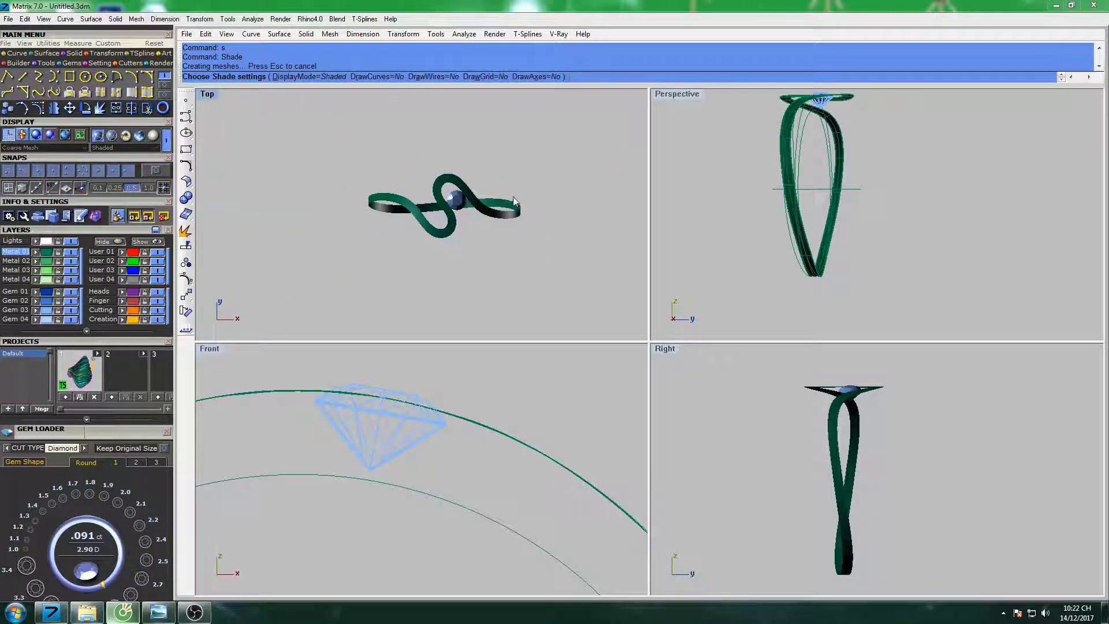
click(505, 186)
Maximize the Top view, zoom in and select the band beside the diamond.
scroll(412, 171, up, 5)
double_click(213, 95)
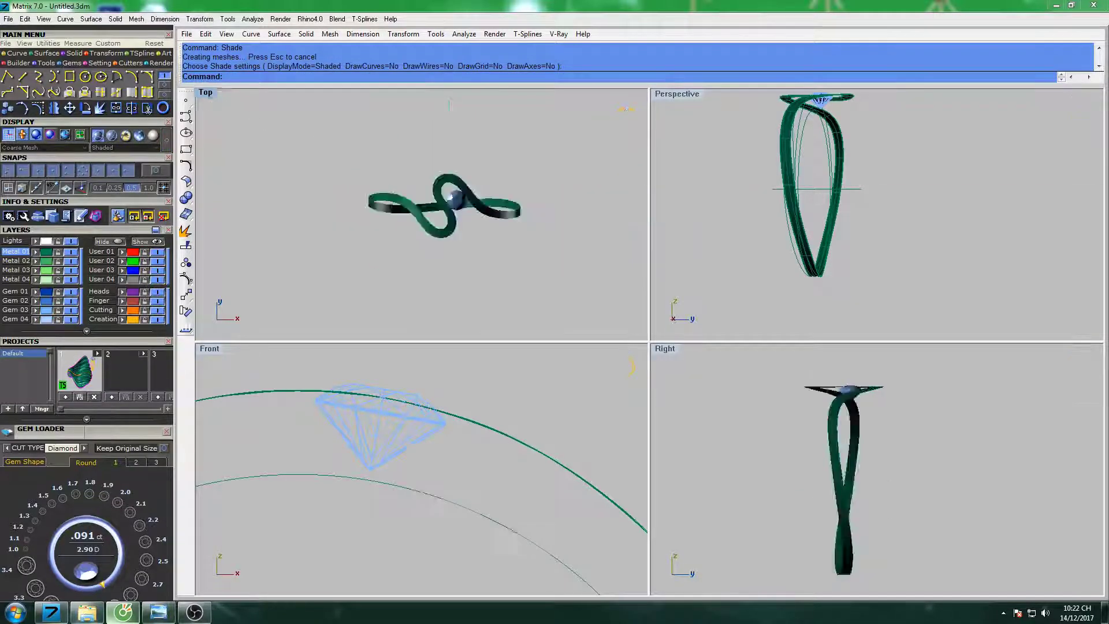
scroll(486, 205, up, 3)
click(517, 248)
scroll(520, 251, up, 3)
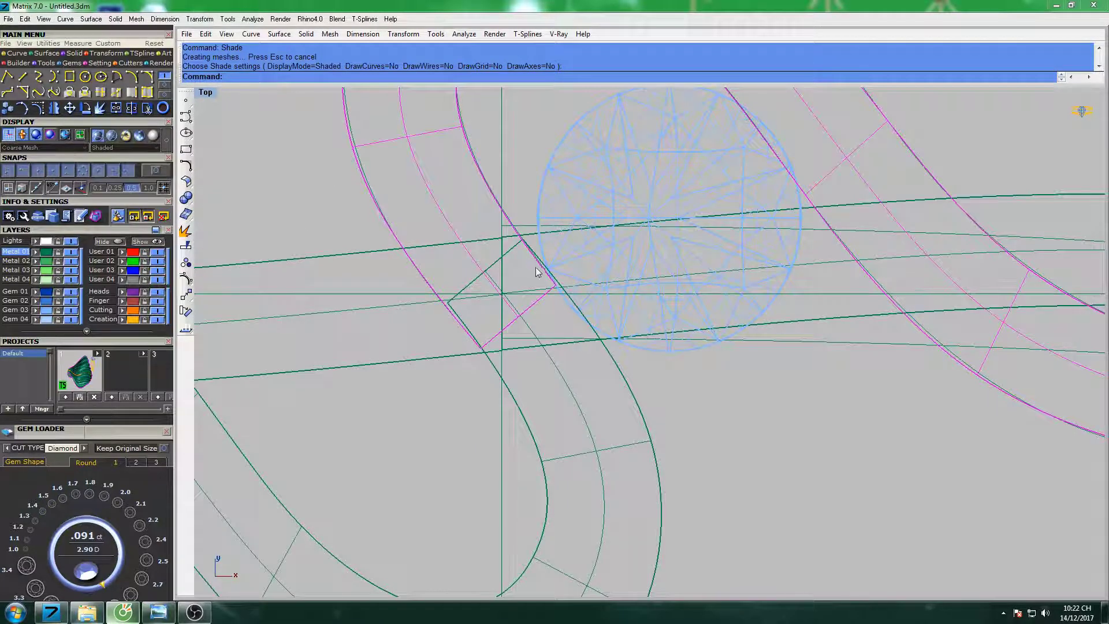
Select four band control points beside the diamond and shift them up and left.
key(F10)
drag(436, 384, 613, 220)
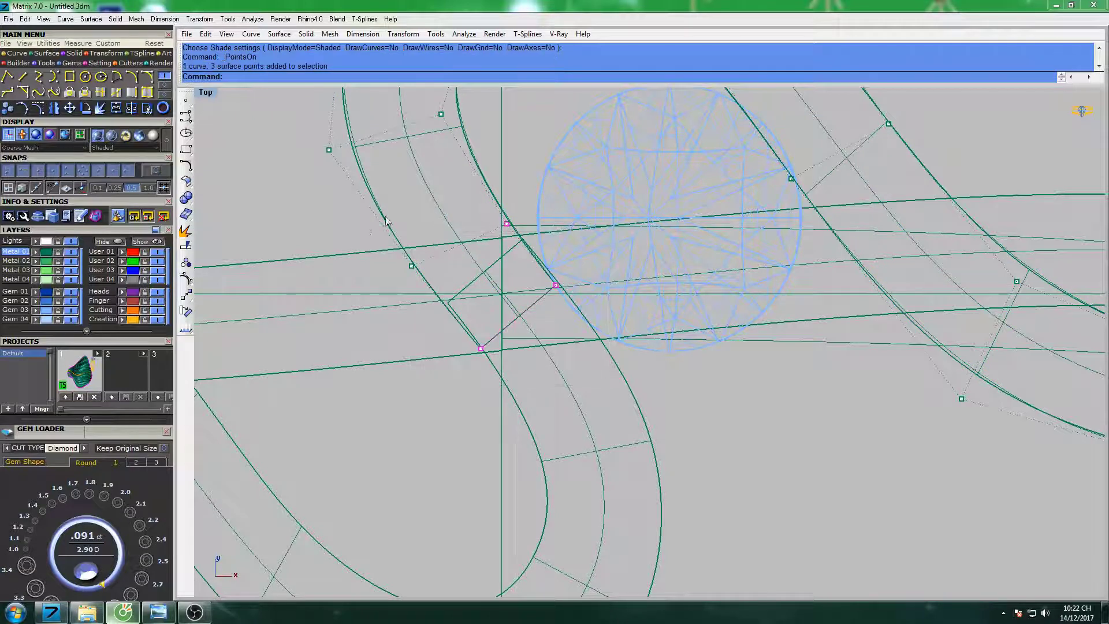
shift+click(411, 266)
right_drag(550, 307, 494, 292)
text(mo)
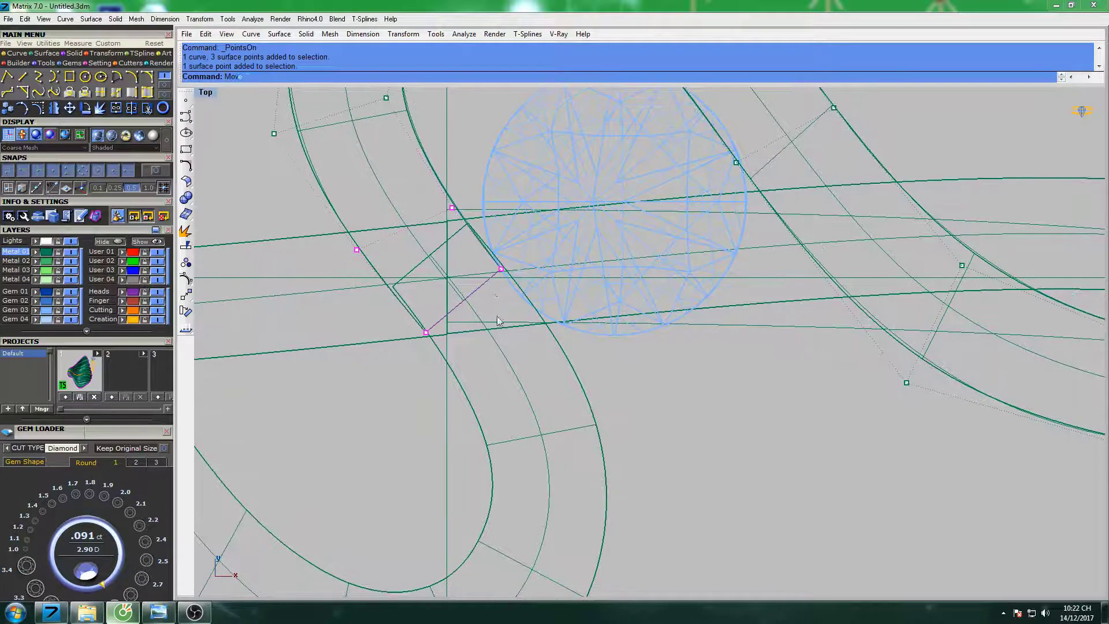
key(Return)
click(498, 321)
click(480, 298)
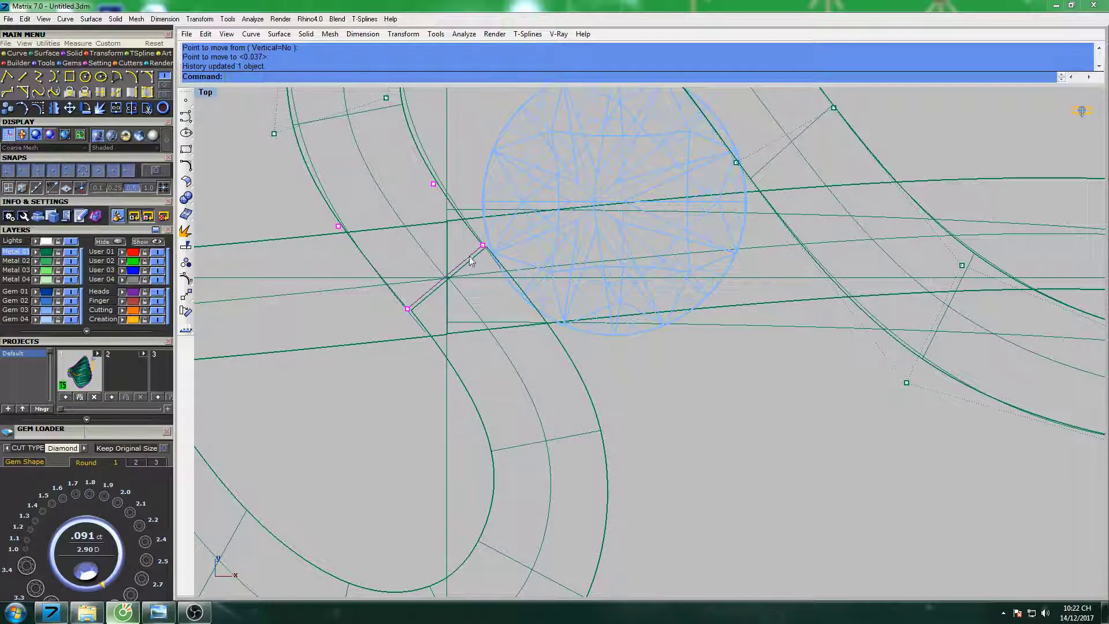
Move the selected points again, then show the band's control points once more.
scroll(471, 260, up, 5)
key(Return)
click(466, 225)
click(485, 253)
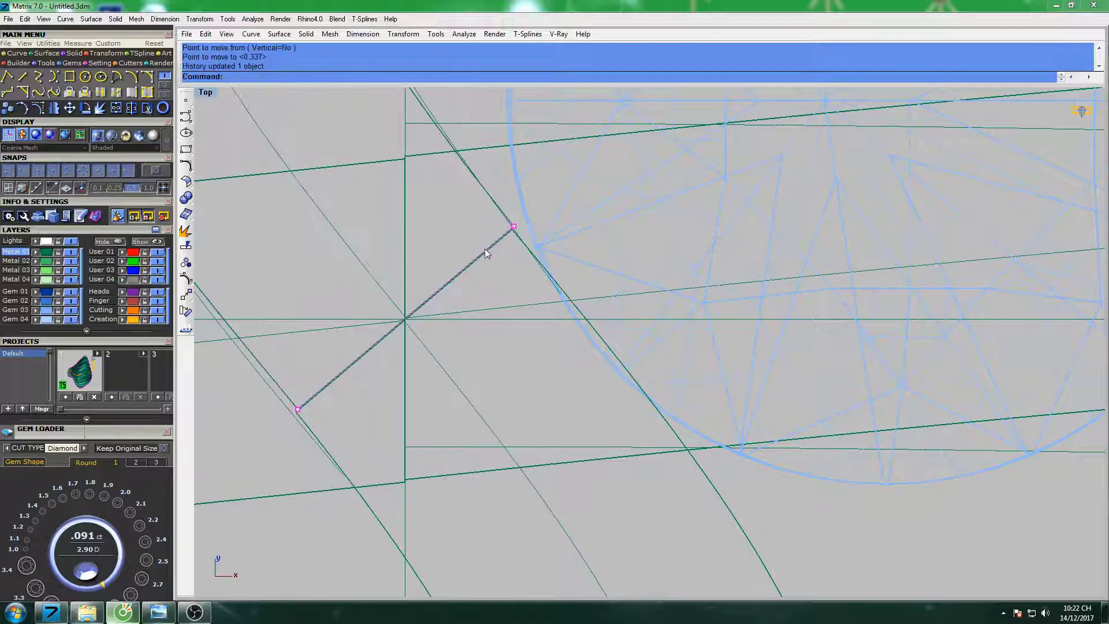
scroll(523, 238, down, 2)
scroll(524, 241, down, 2)
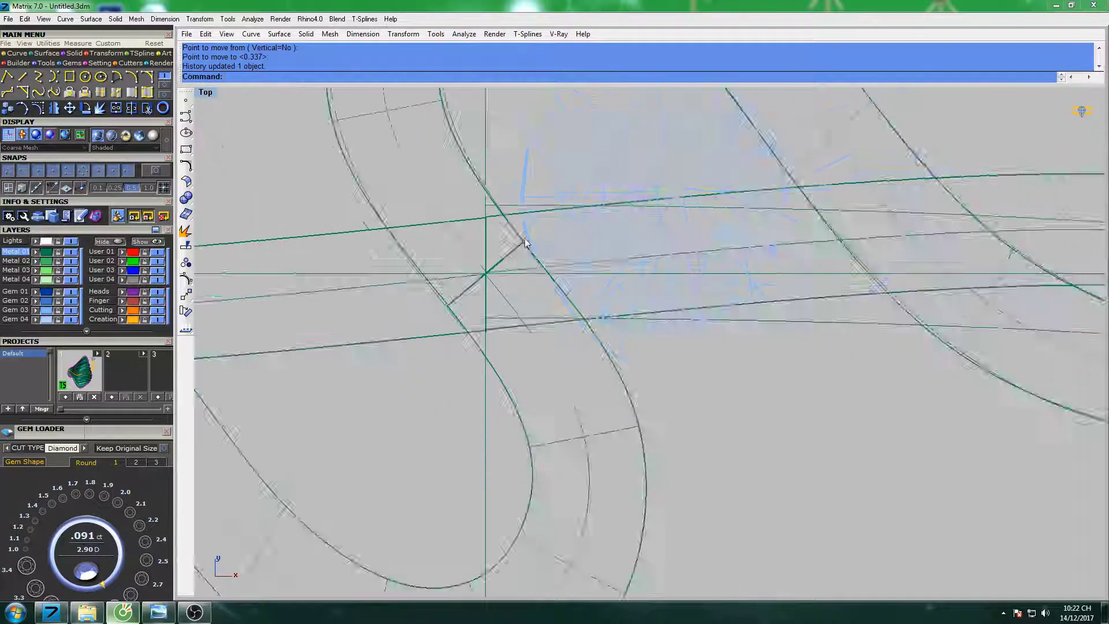
scroll(524, 242, down, 3)
scroll(523, 245, up, 3)
scroll(521, 248, up, 2)
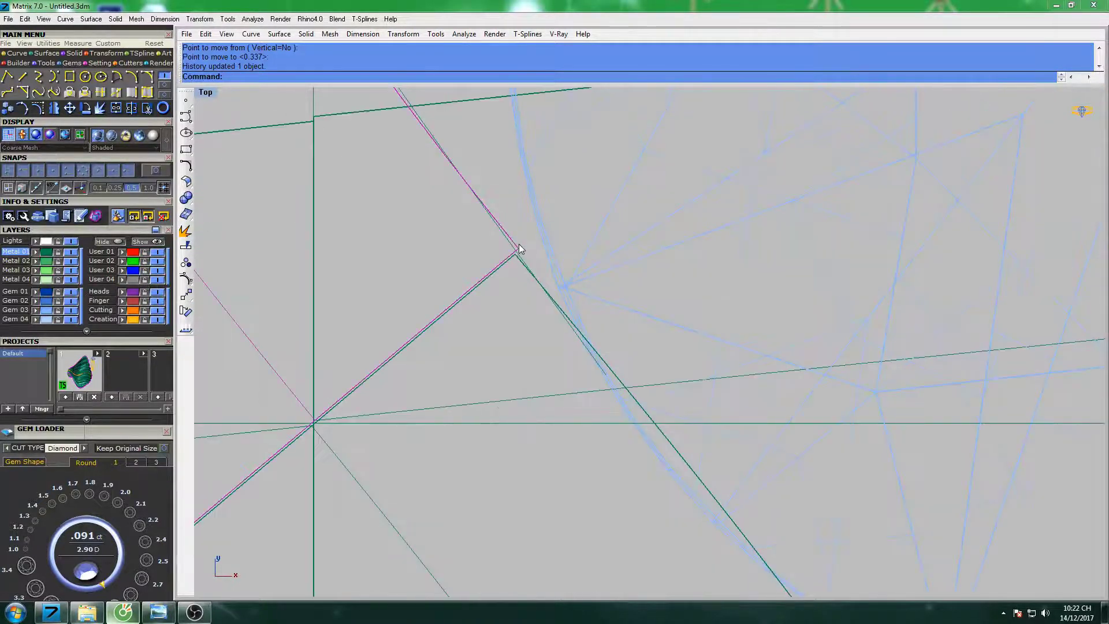
key(F10)
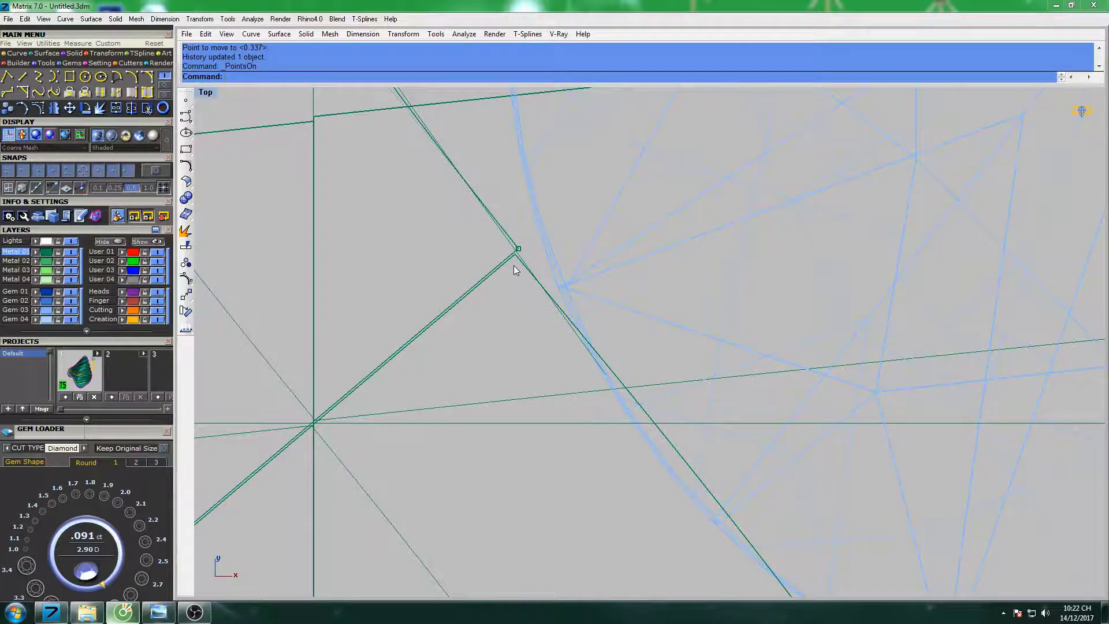
scroll(515, 265, down, 4)
scroll(396, 364, up, 3)
scroll(408, 339, up, 4)
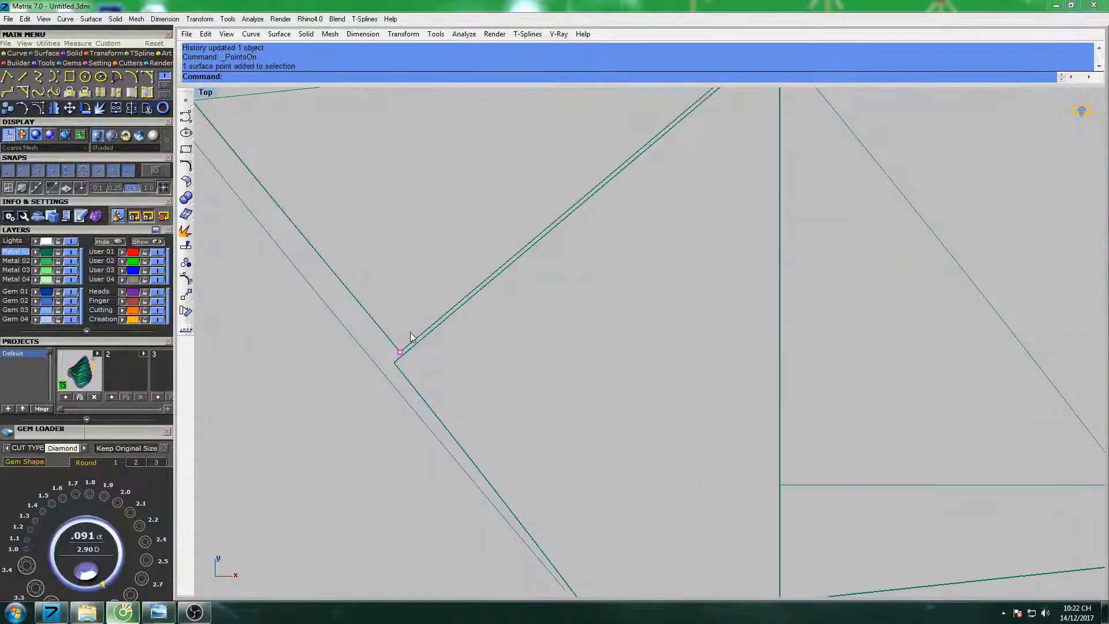
Drop the corner point slightly to reshape the corner, then maximize the Front view.
text(ve)
key(Return)
click(400, 351)
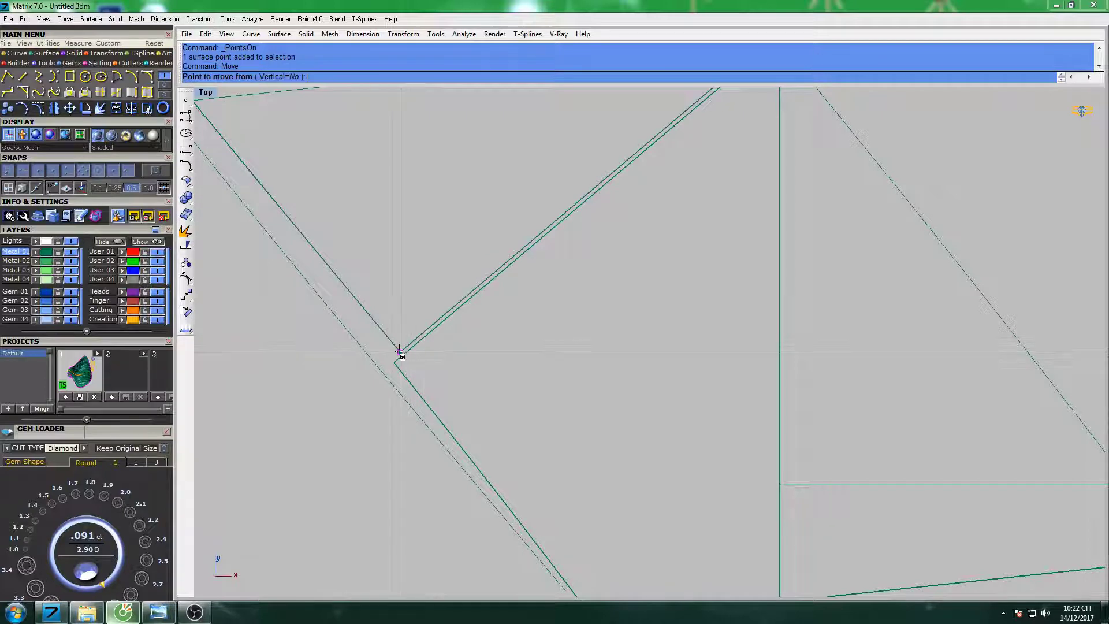
click(394, 363)
scroll(396, 364, down, 3)
scroll(455, 336, down, 3)
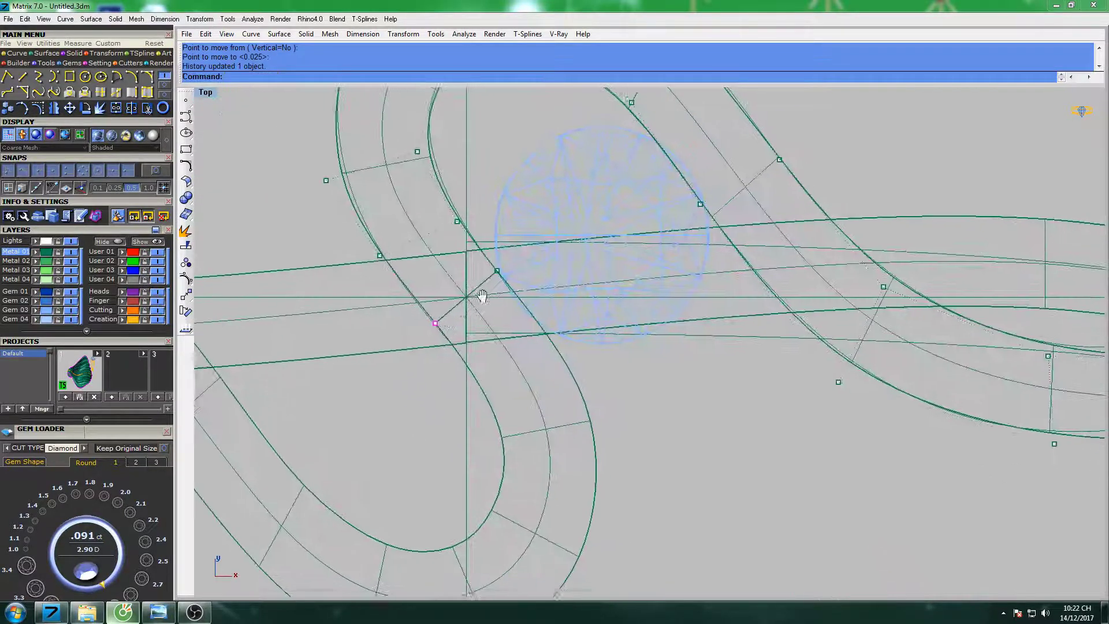
scroll(480, 298, down, 3)
scroll(636, 205, down, 3)
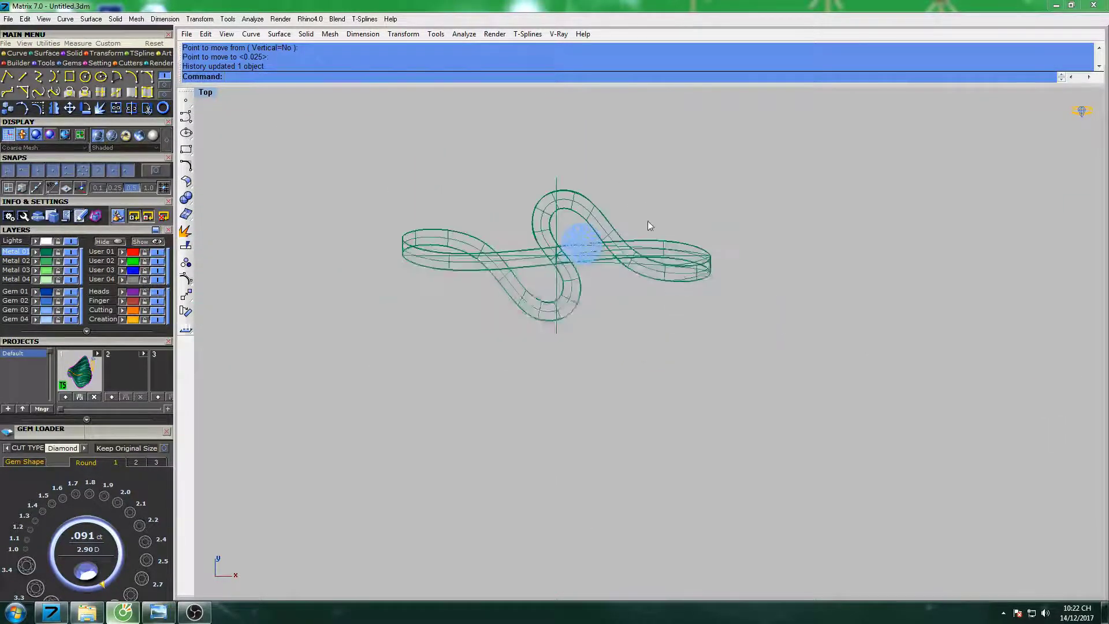
key(ctrl+F2)
scroll(635, 231, down, 5)
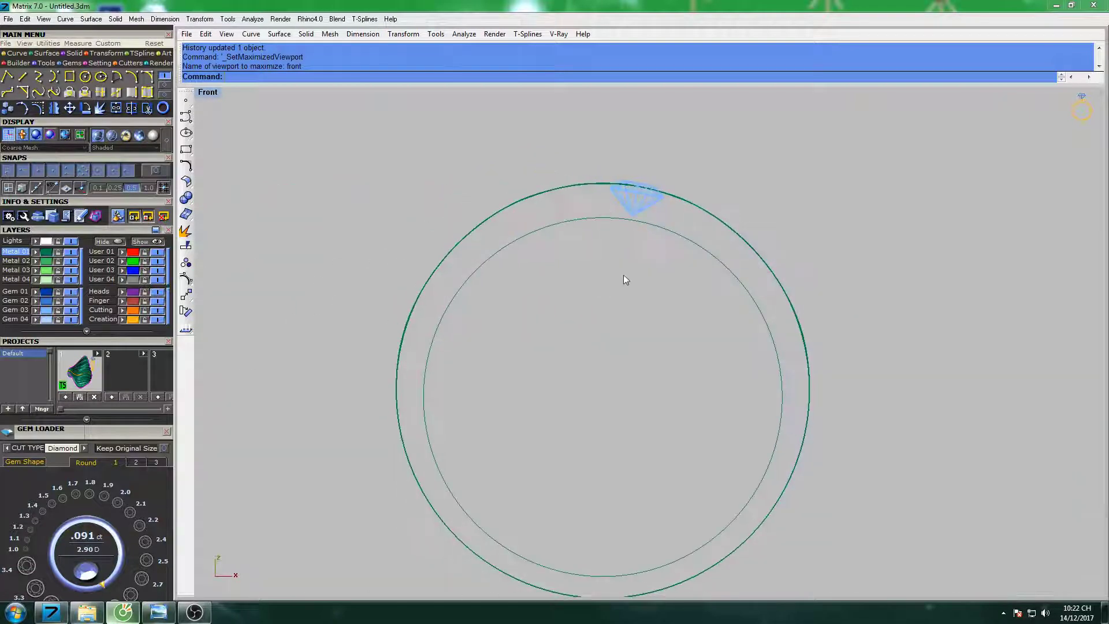
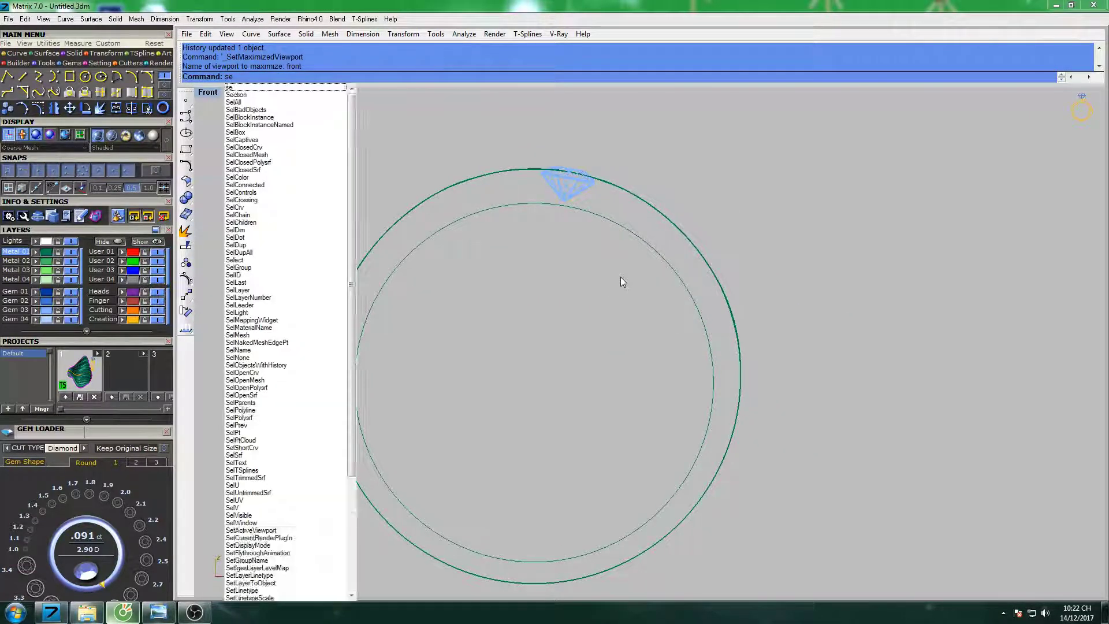
Select and delete the nine construction curves.
text(lC)
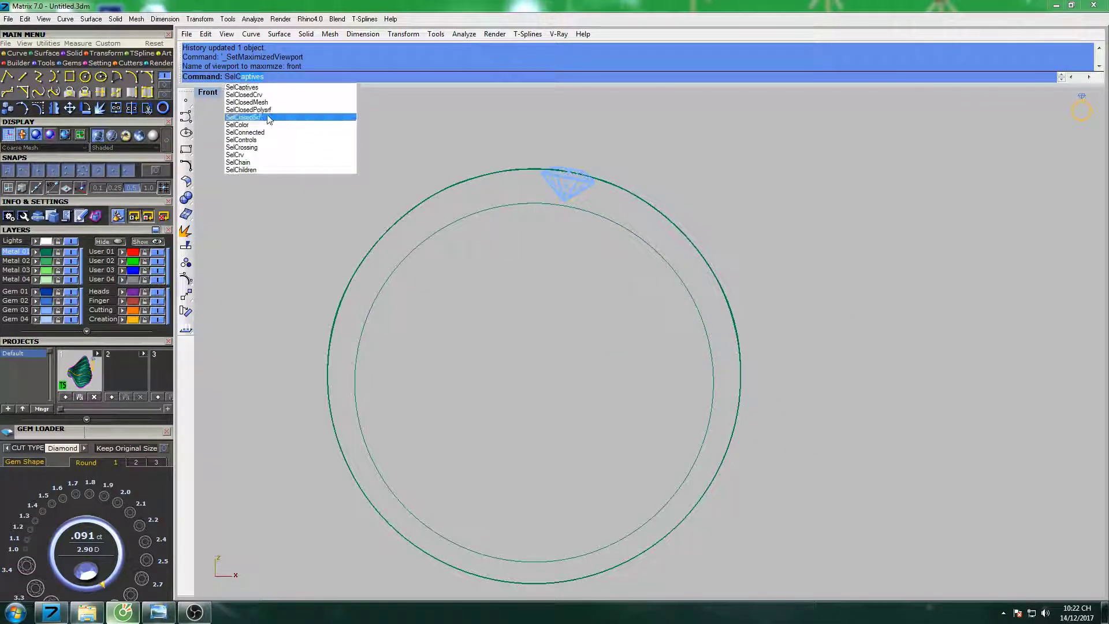
click(242, 154)
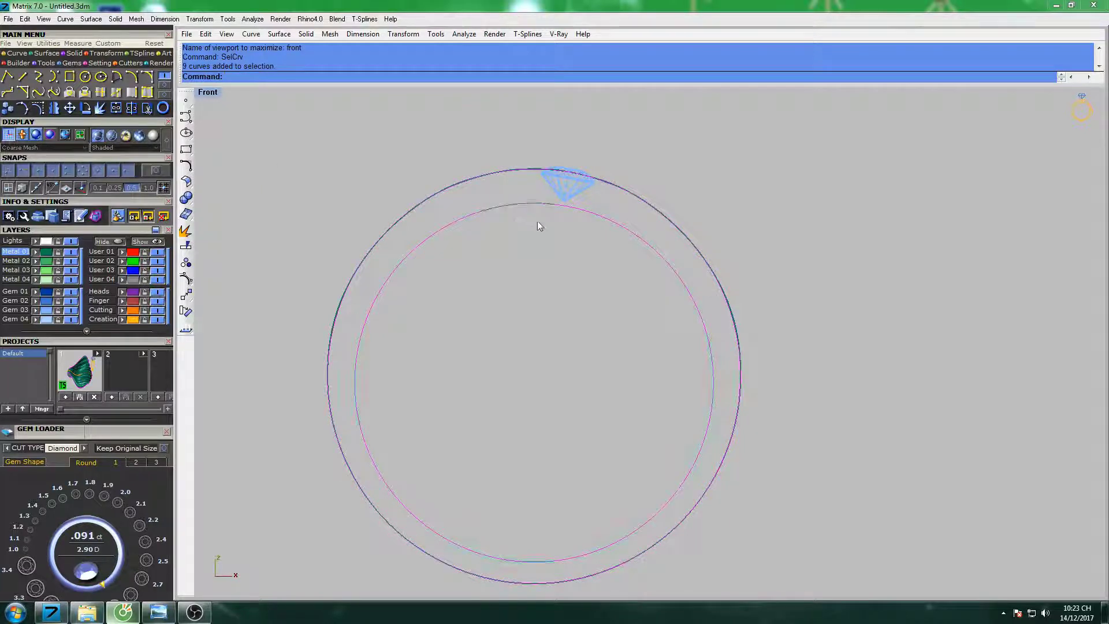
key(Delete)
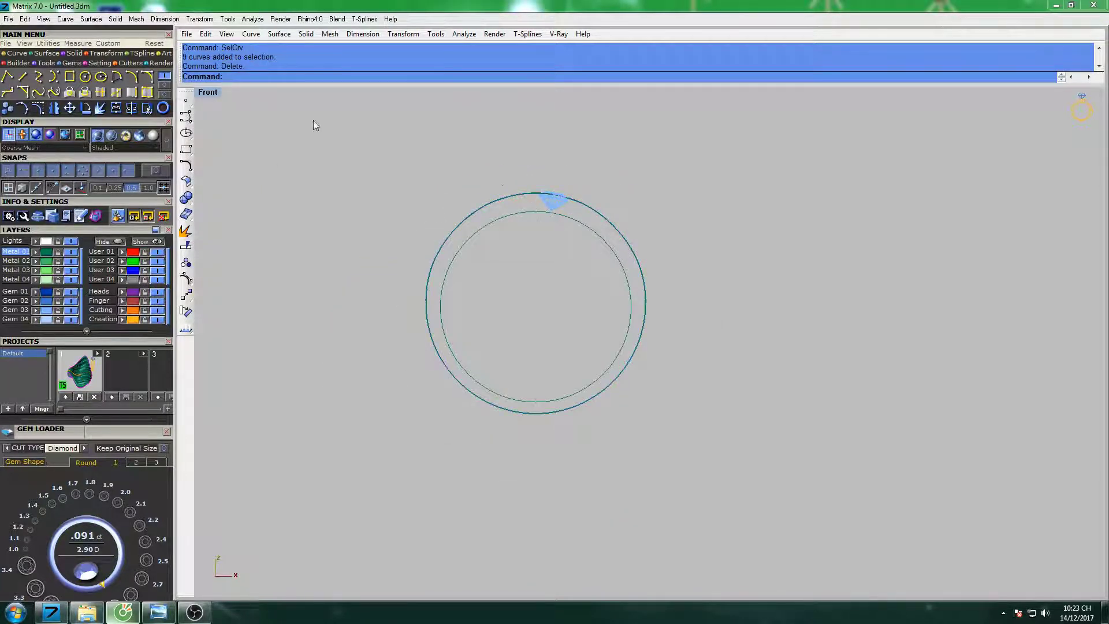
Restore the four-view layout and shade the band to check it, then return to wireframe.
double_click(216, 92)
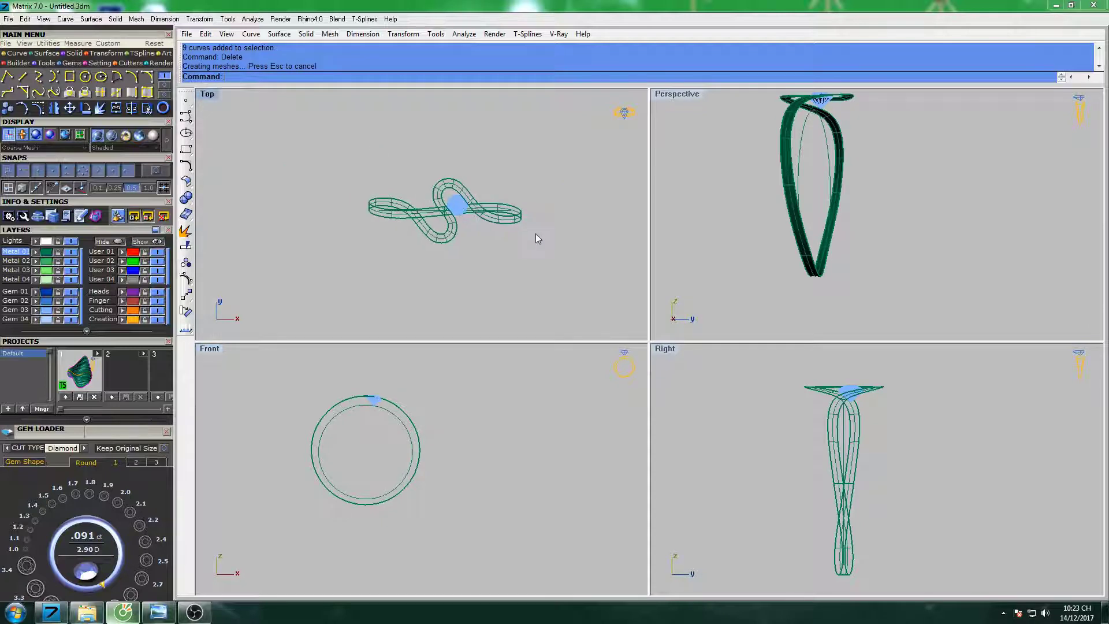
text(s)
key(Return)
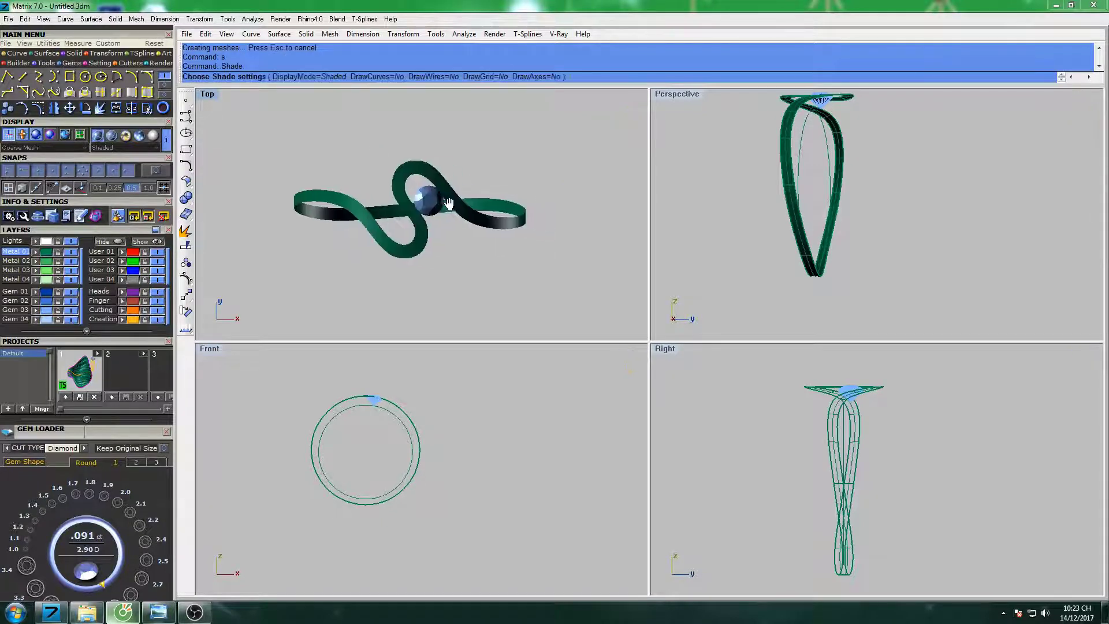
ctrl+shift+right_drag(528, 230, 470, 168)
scroll(491, 174, up, 3)
key(Escape)
Select the twisted ring band and maximize the Top view.
click(450, 198)
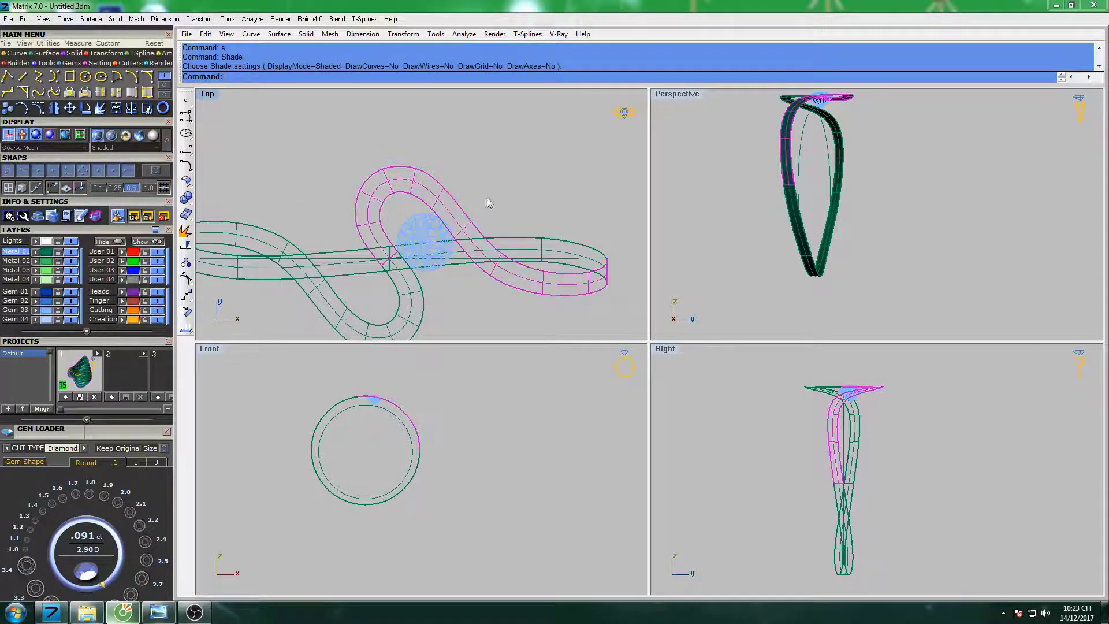
double_click(212, 98)
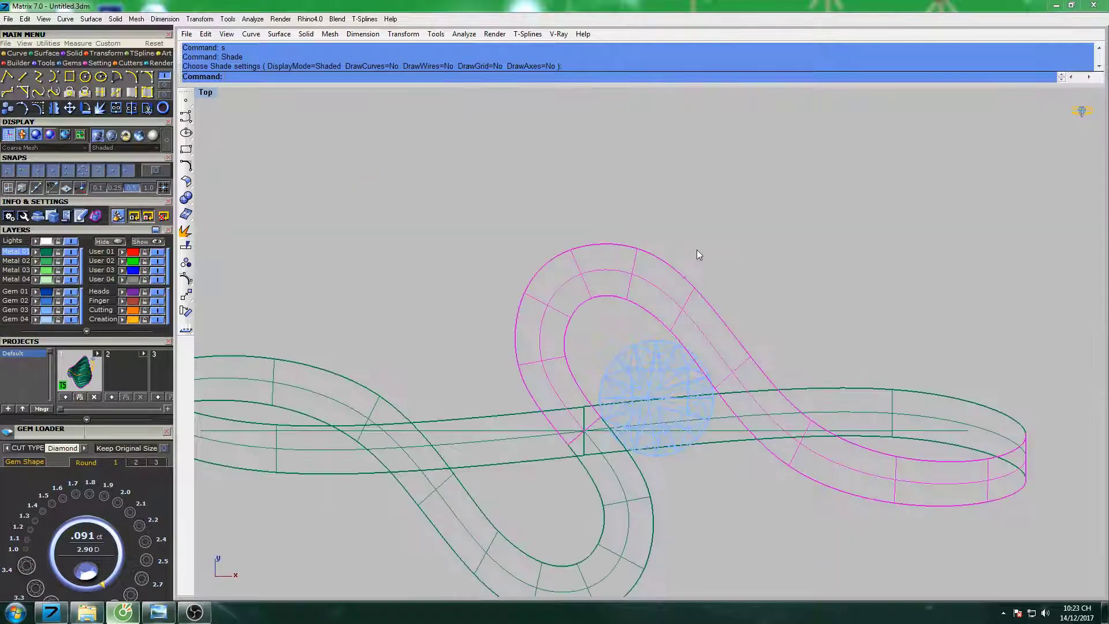
scroll(696, 250, up, 2)
Show the band's control points and Move one loop point slightly higher.
key(F10)
click(595, 266)
right_drag(636, 273, 583, 250)
text(M)
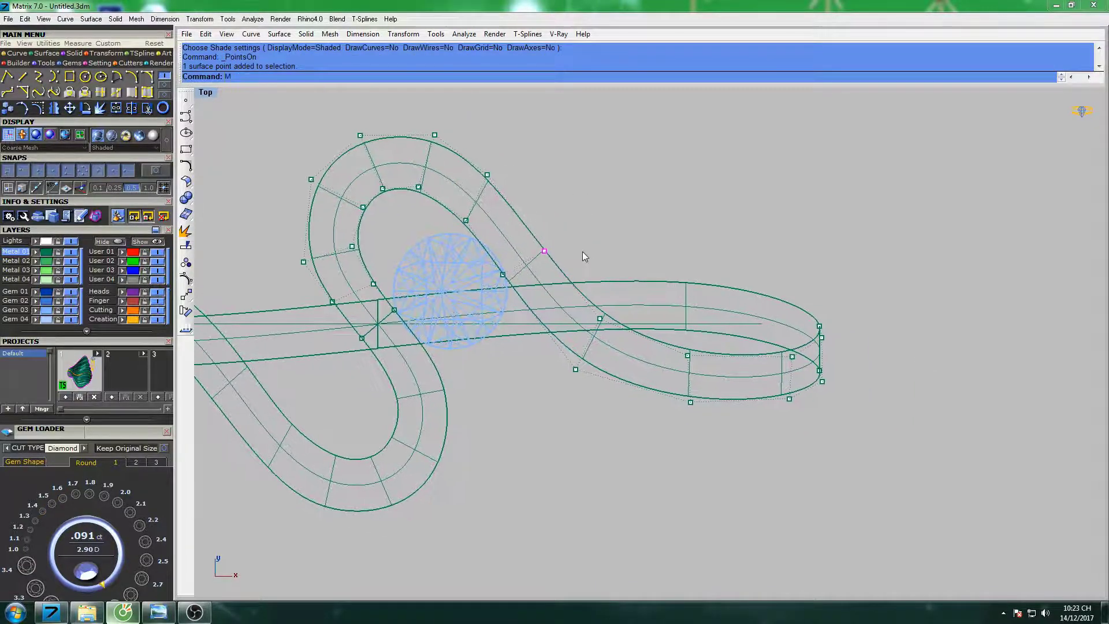
text(ove)
key(Return)
click(589, 239)
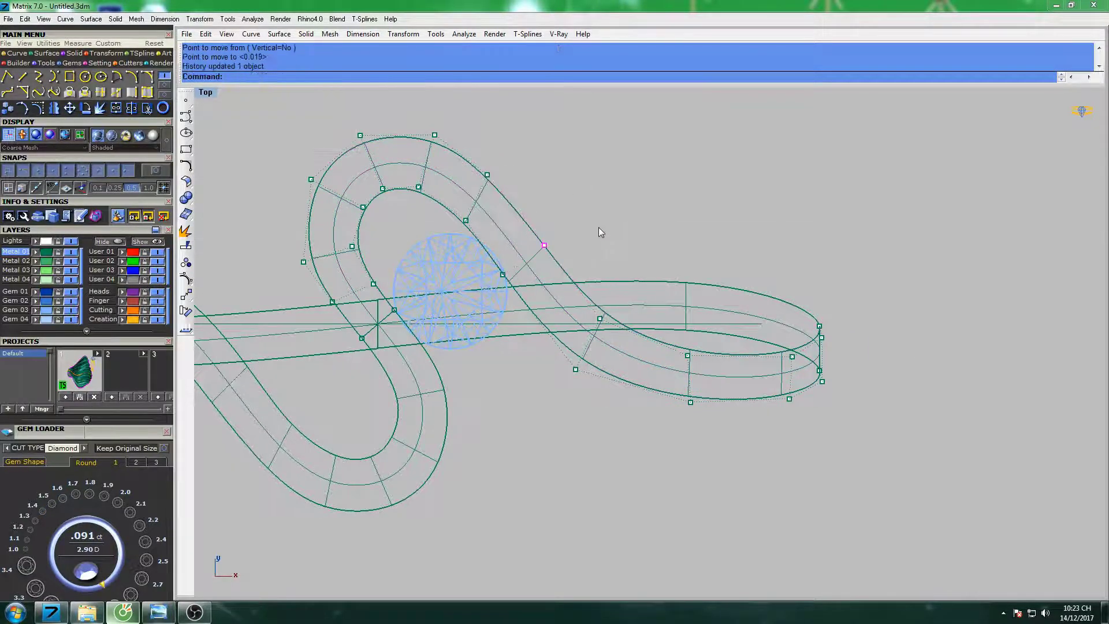
right_drag(529, 188, 566, 217)
key(Return)
click(560, 168)
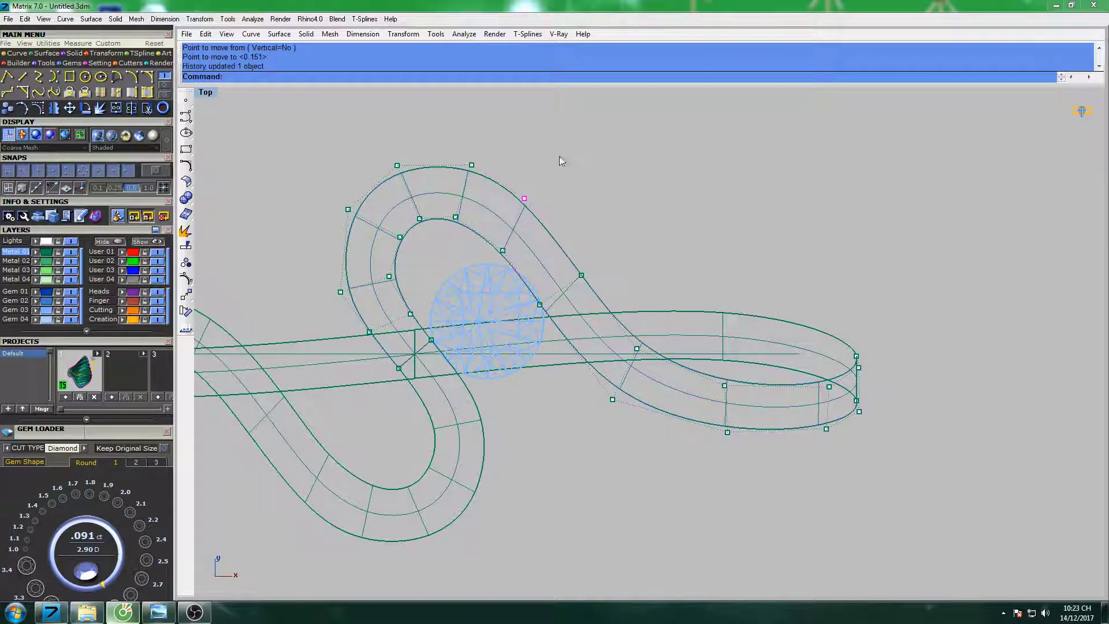
scroll(392, 233, up, 6)
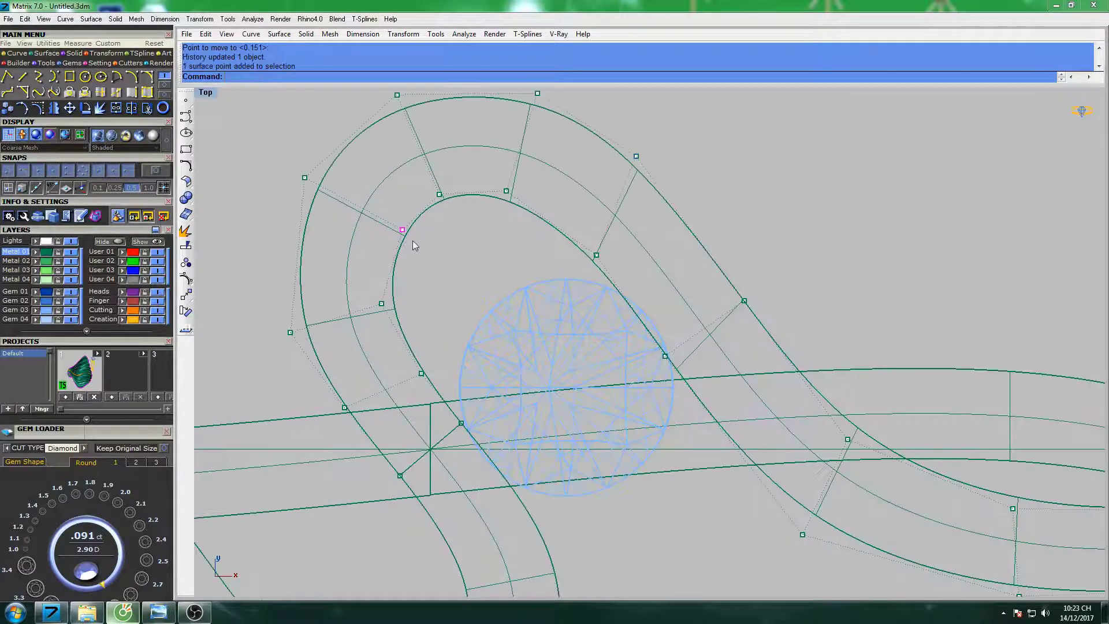
scroll(413, 240, up, 6)
Shift further loop control points up and right to reshape the upper loop.
key(Return)
click(431, 225)
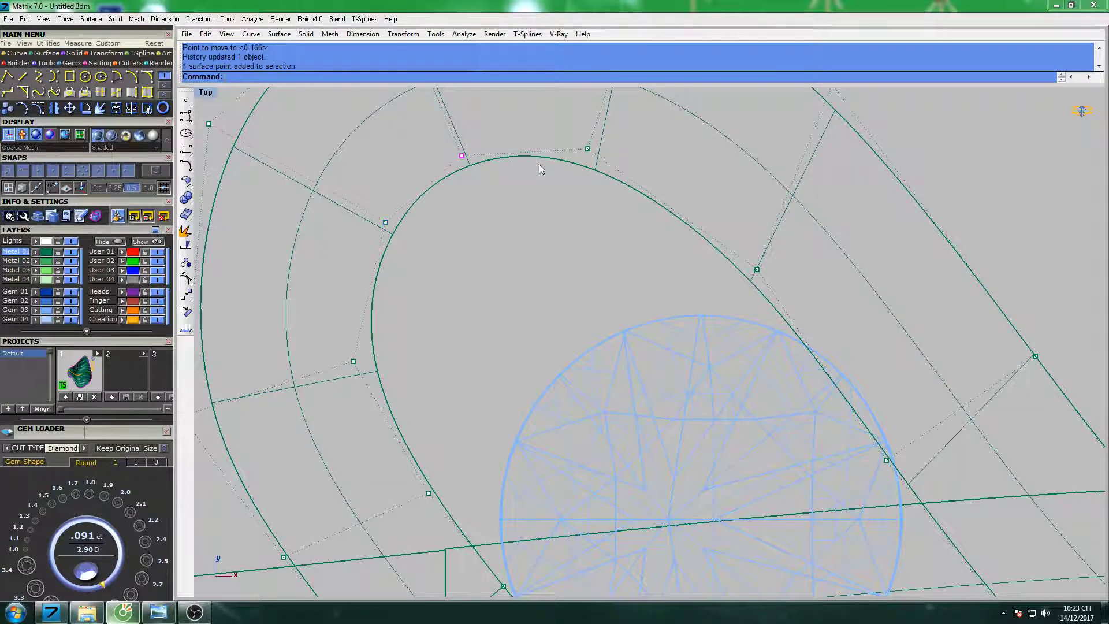
key(Return)
click(637, 142)
click(646, 145)
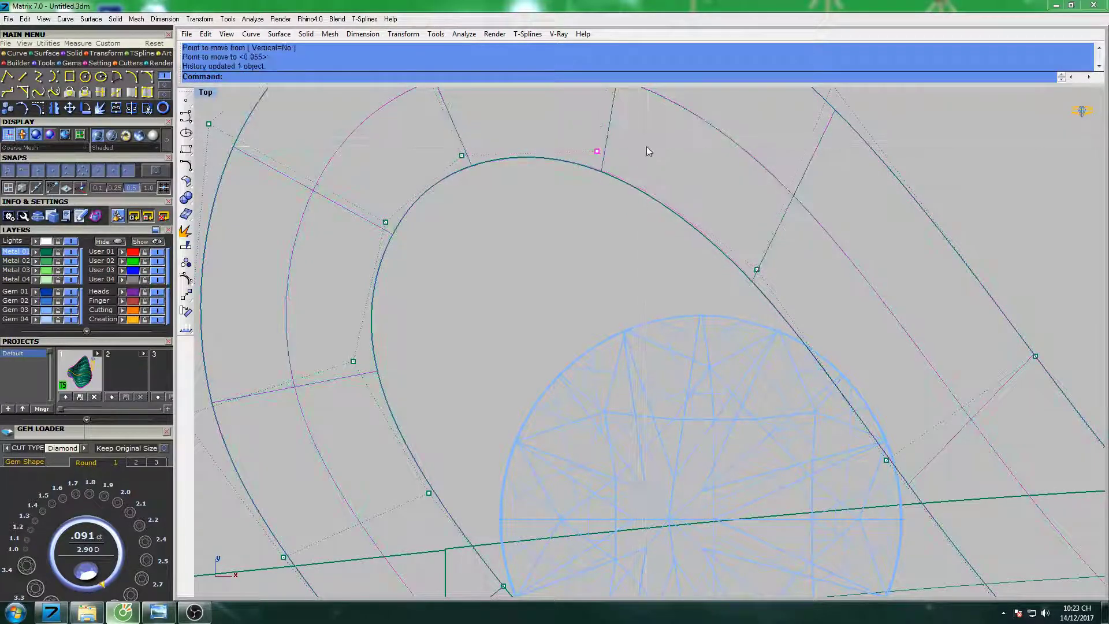
scroll(614, 197, down, 5)
scroll(553, 203, up, 3)
click(505, 263)
key(Return)
click(566, 237)
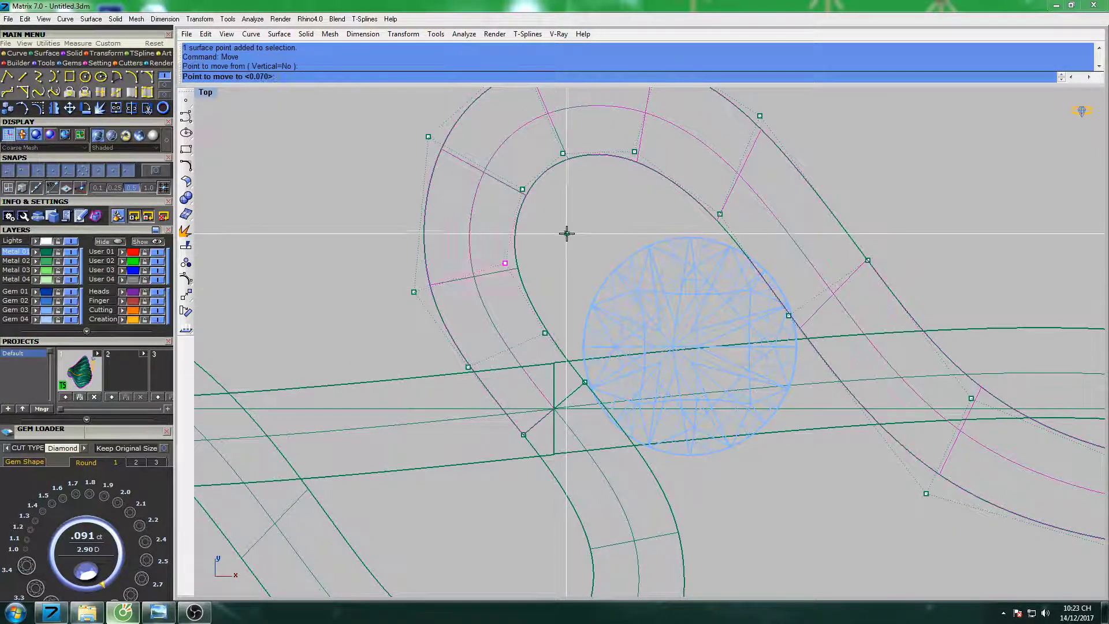
scroll(526, 195, up, 2)
Reposition loop points to smooth the inner curve and the outer edge.
key(Return)
click(538, 197)
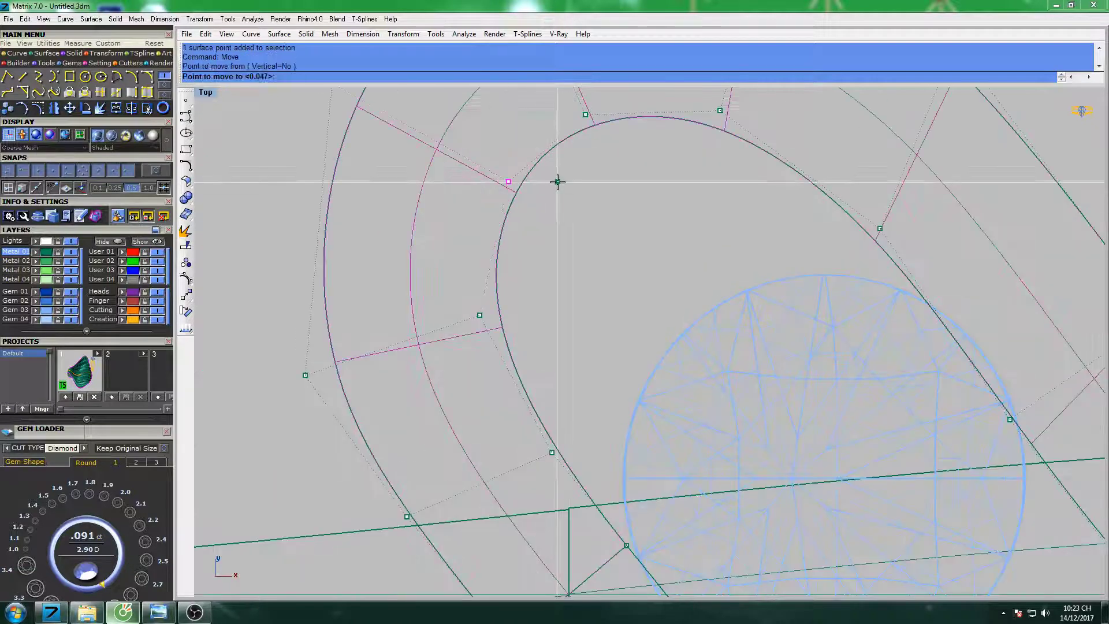
scroll(578, 220, up, 2)
scroll(578, 220, down, 3)
scroll(462, 185, up, 2)
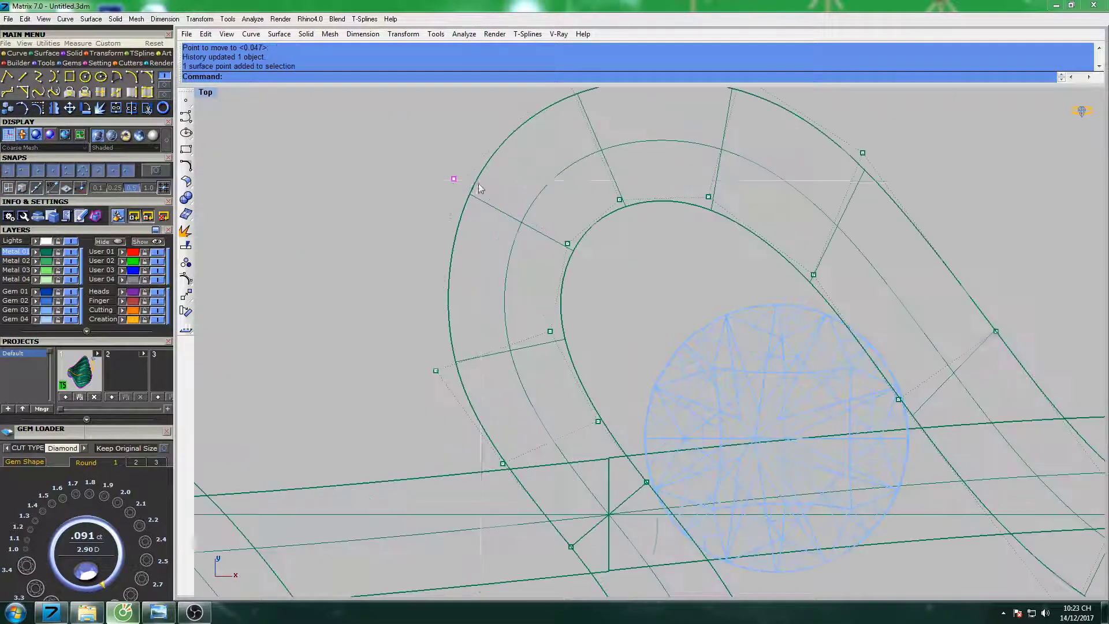
key(Return)
click(500, 173)
click(497, 174)
key(Return)
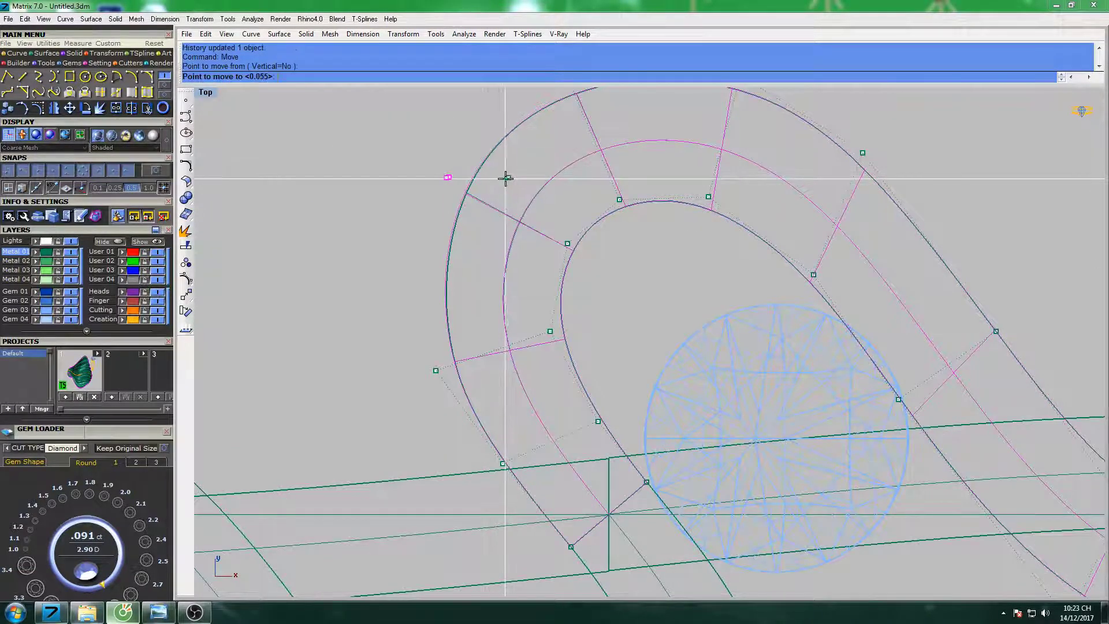
click(506, 178)
scroll(504, 198, down, 3)
scroll(556, 275, up, 2)
scroll(558, 271, up, 2)
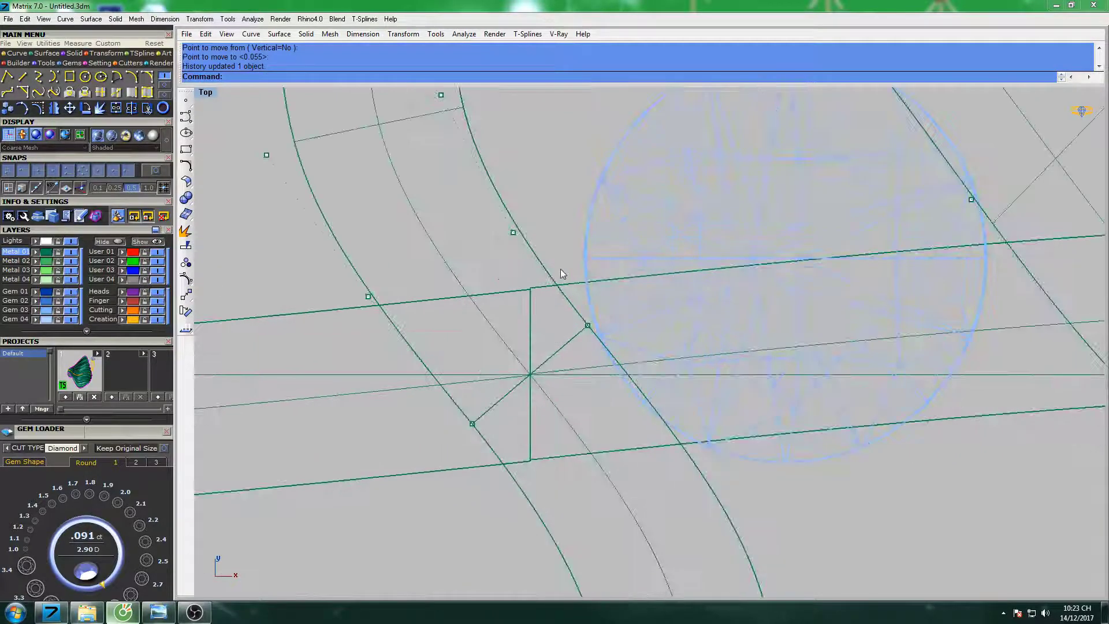
Move the control point near the band crossing onto the curve end, then adjust another point.
drag(559, 270, 605, 330)
key(Return)
click(616, 291)
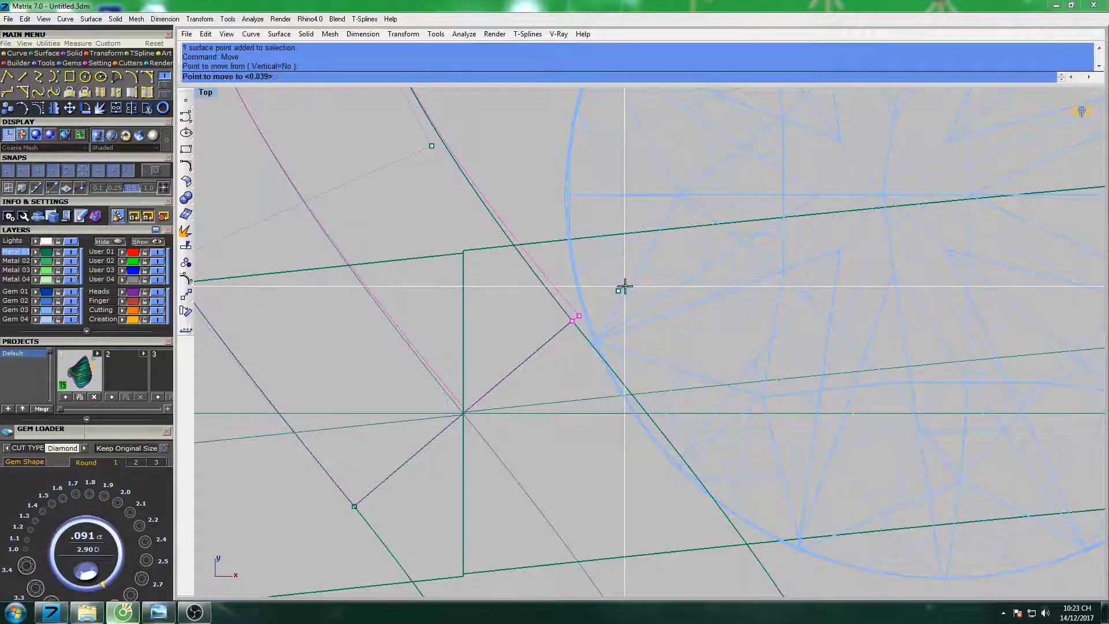
right_drag(611, 288, 684, 384)
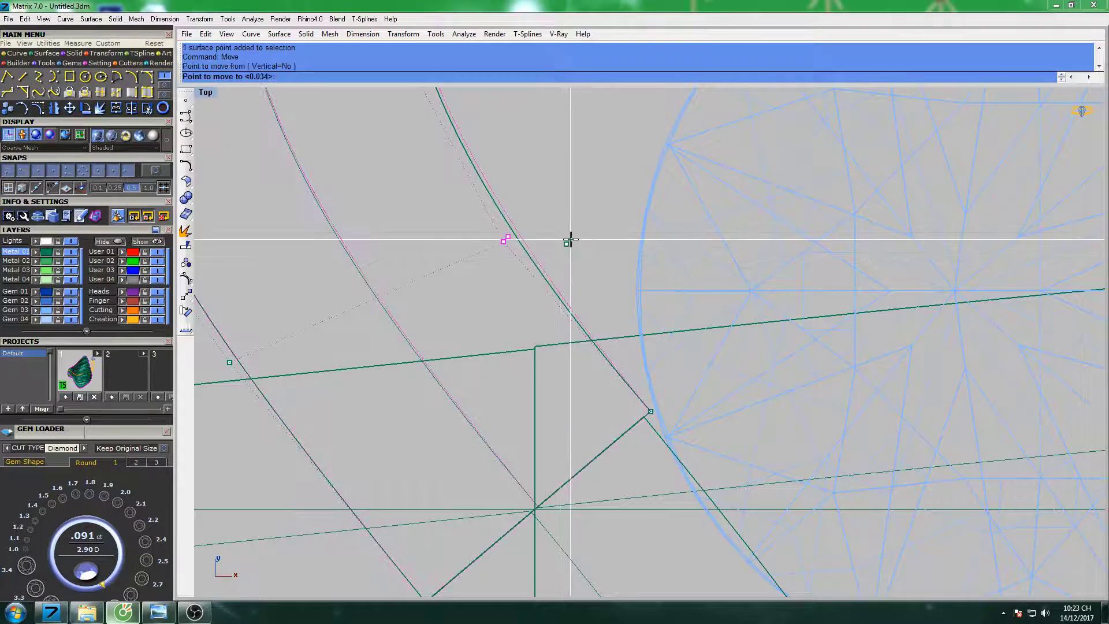
click(670, 400)
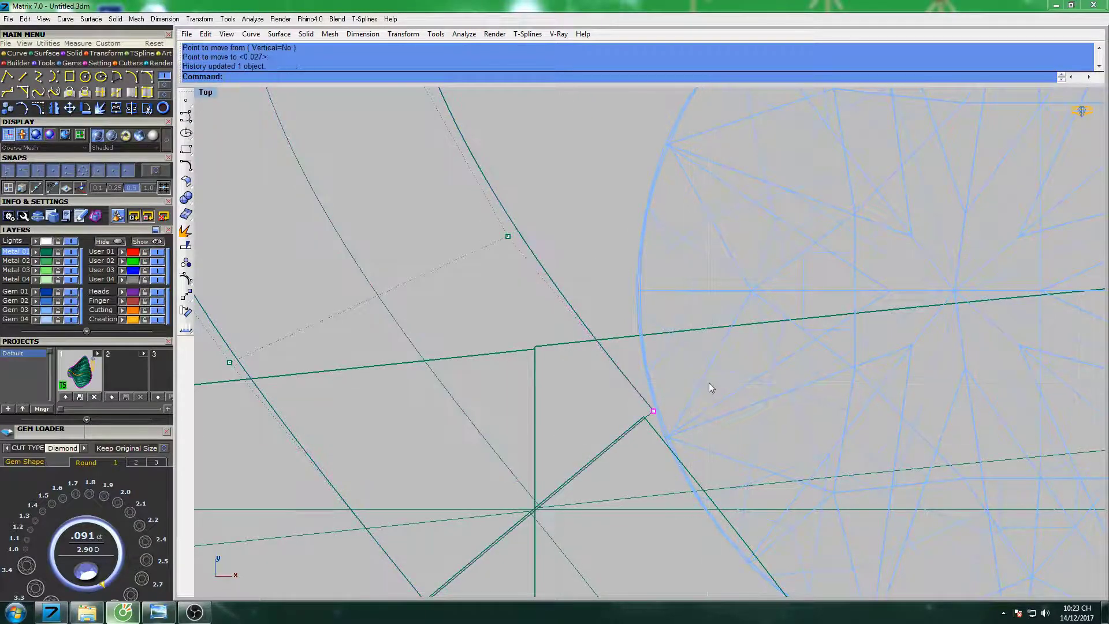
scroll(709, 382, down, 3)
right_click(475, 383)
scroll(509, 382, up, 2)
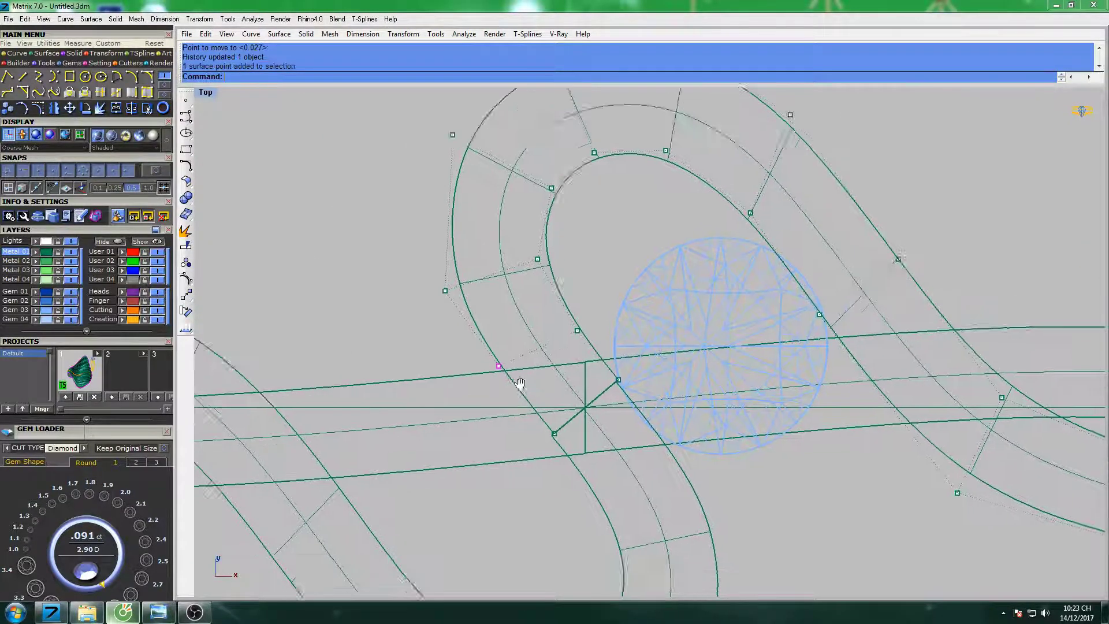
scroll(508, 364, up, 3)
click(522, 303)
click(600, 331)
scroll(600, 330, up, 3)
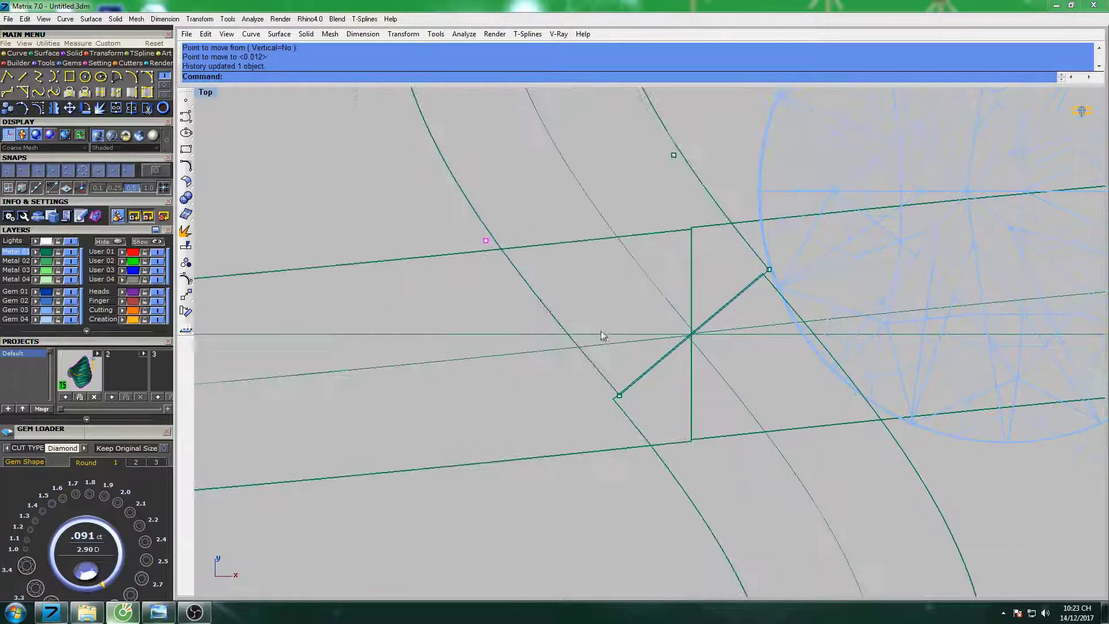
Shift the control point at the band's corner slightly.
drag(619, 373, 641, 443)
right_click(661, 452)
click(627, 444)
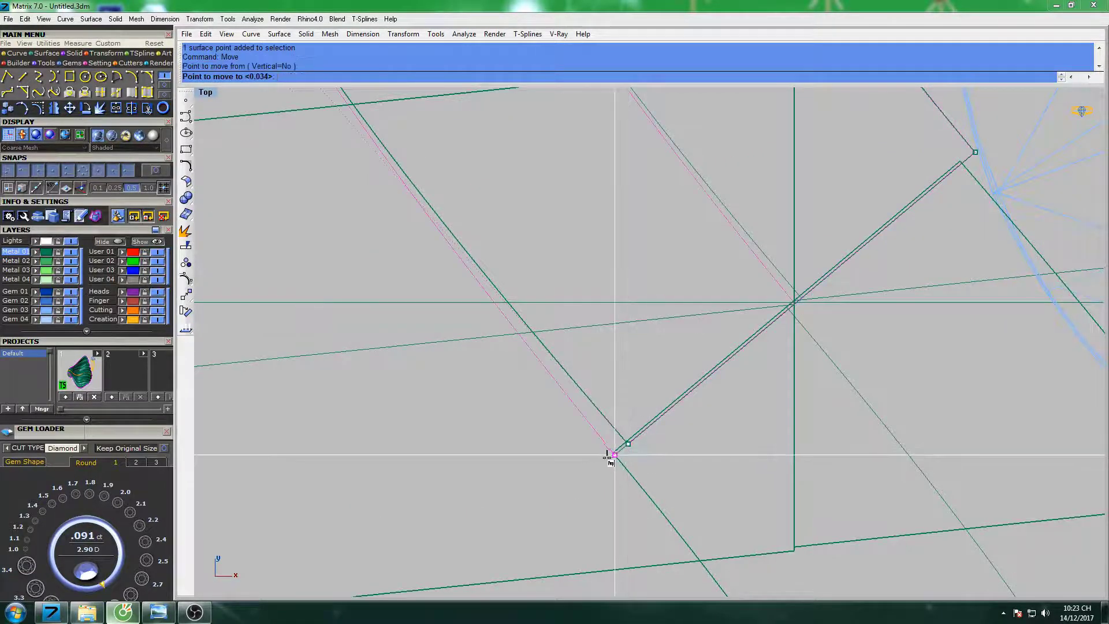
click(607, 453)
scroll(613, 449, down, 3)
scroll(665, 380, down, 3)
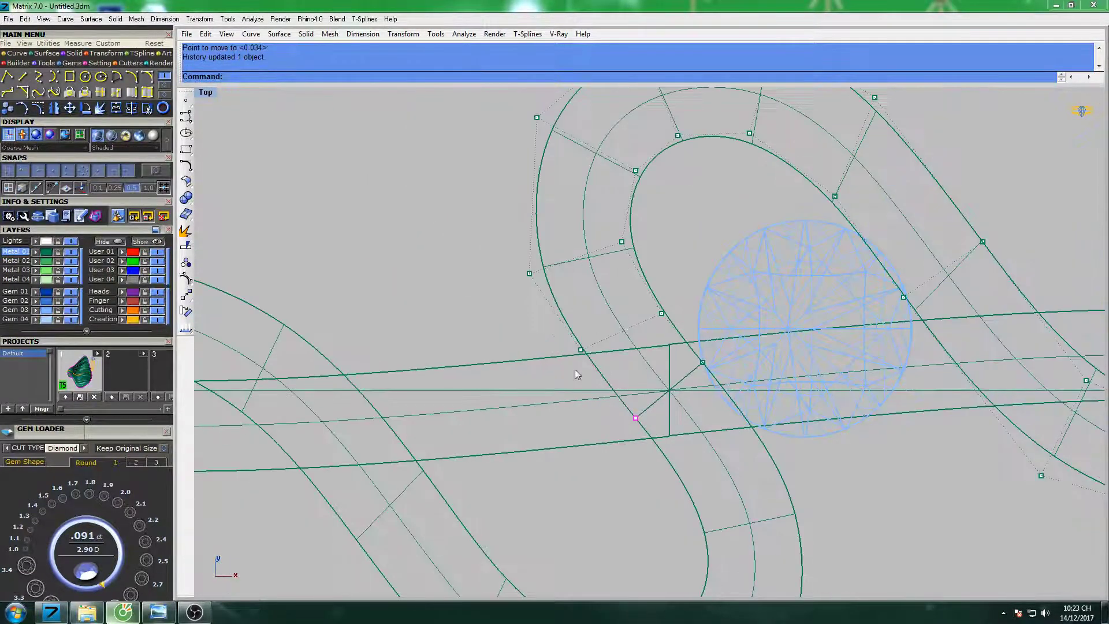
Move another loop control point to a new position and frame the loop.
drag(550, 340, 599, 377)
scroll(605, 368, up, 3)
right_click(605, 368)
click(634, 290)
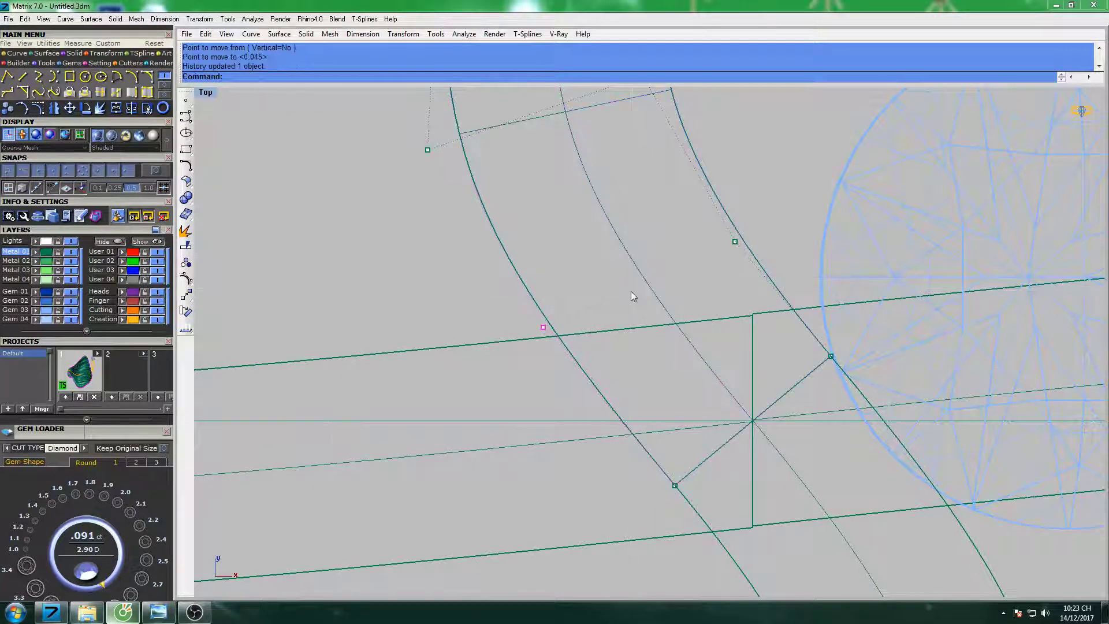
scroll(631, 292, down, 5)
scroll(584, 289, up, 1)
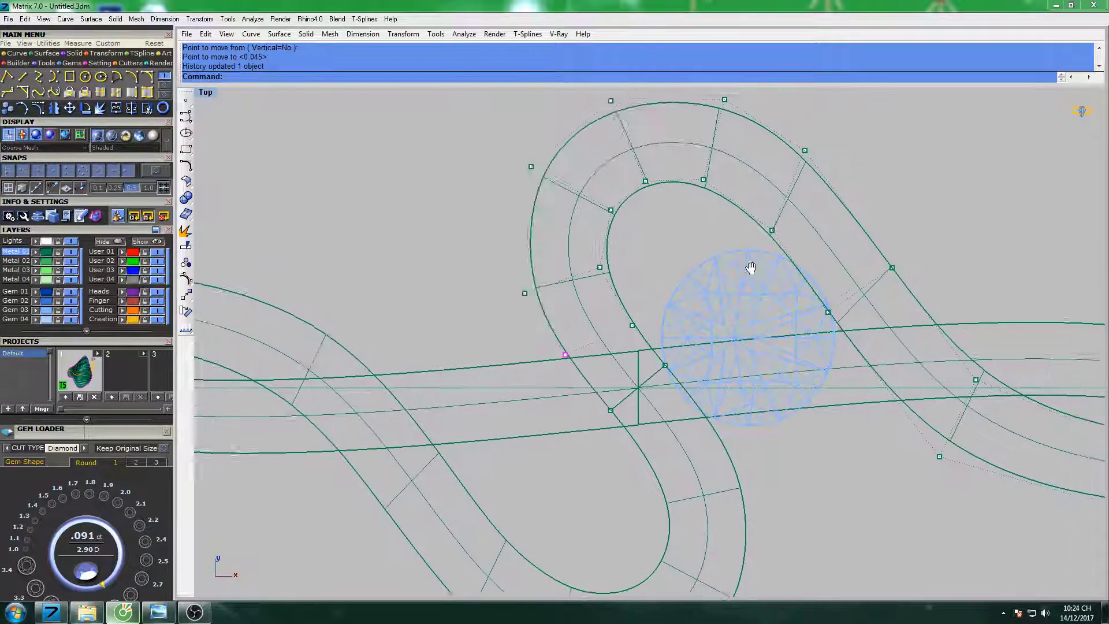
scroll(654, 203, up, 2)
right_drag(695, 225, 700, 283)
Raise the loop's top and top-left control points slightly.
right_click(702, 222)
click(741, 206)
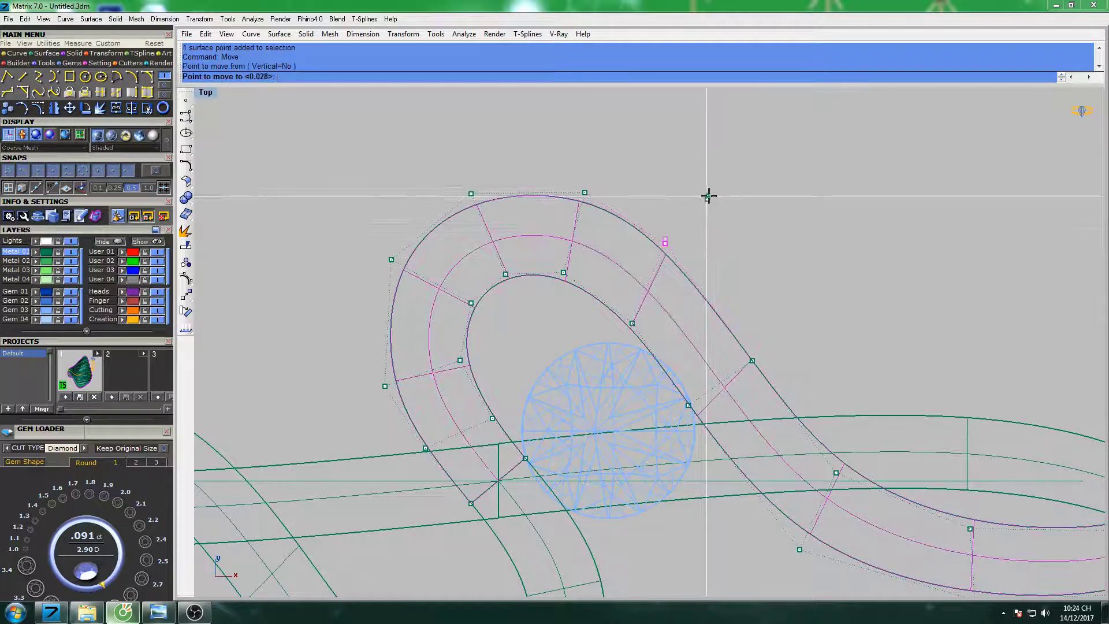
right_click(604, 228)
click(622, 165)
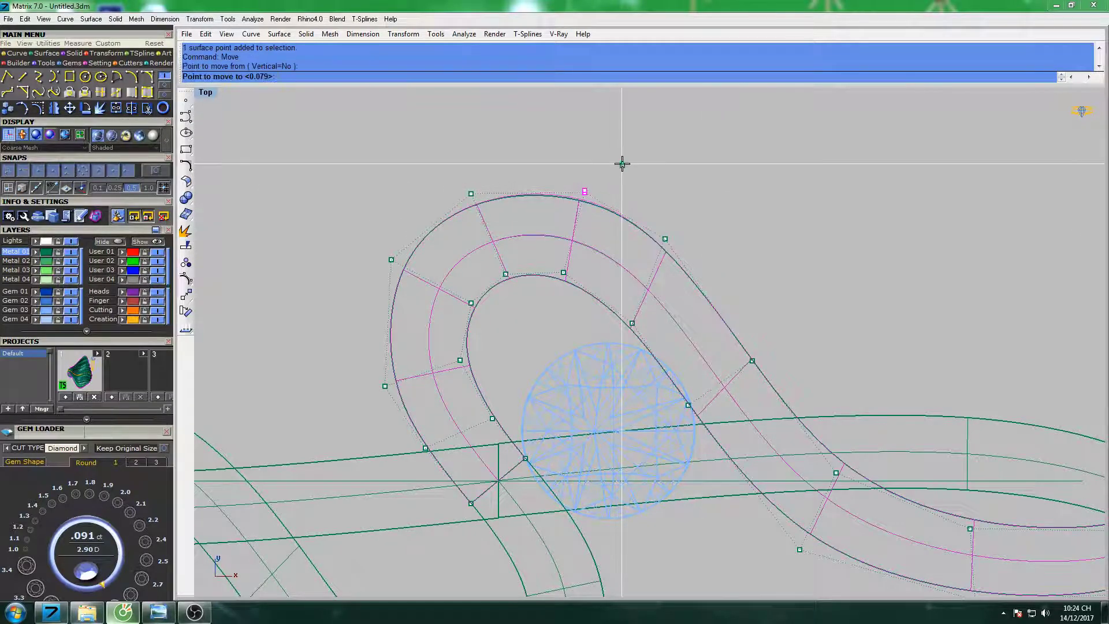
drag(434, 175, 476, 206)
right_click(525, 156)
click(527, 157)
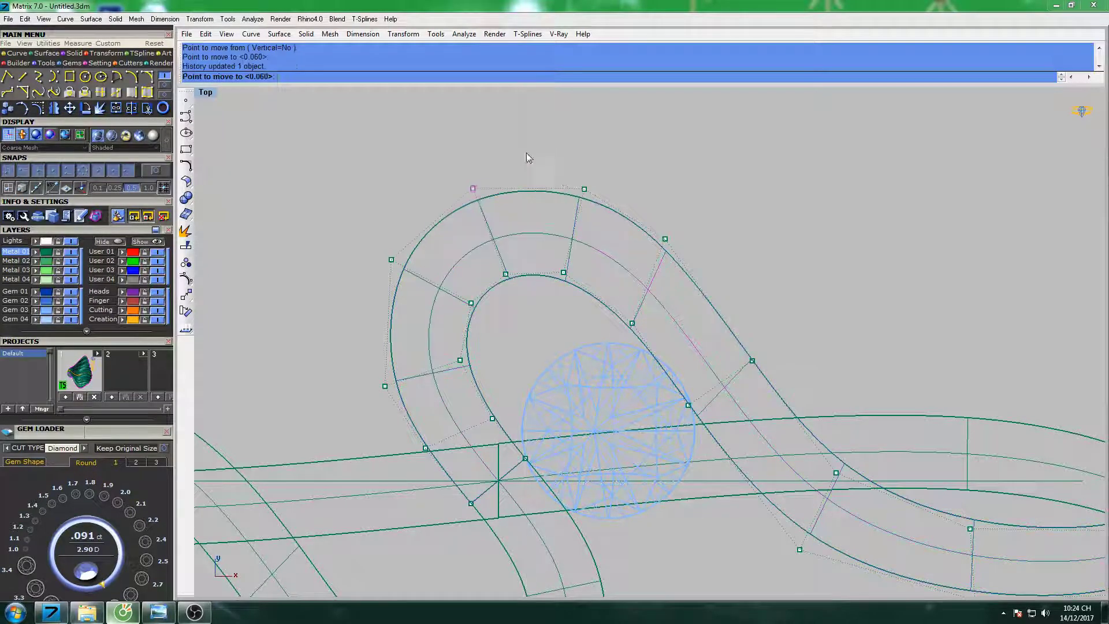
right_click(606, 176)
click(606, 168)
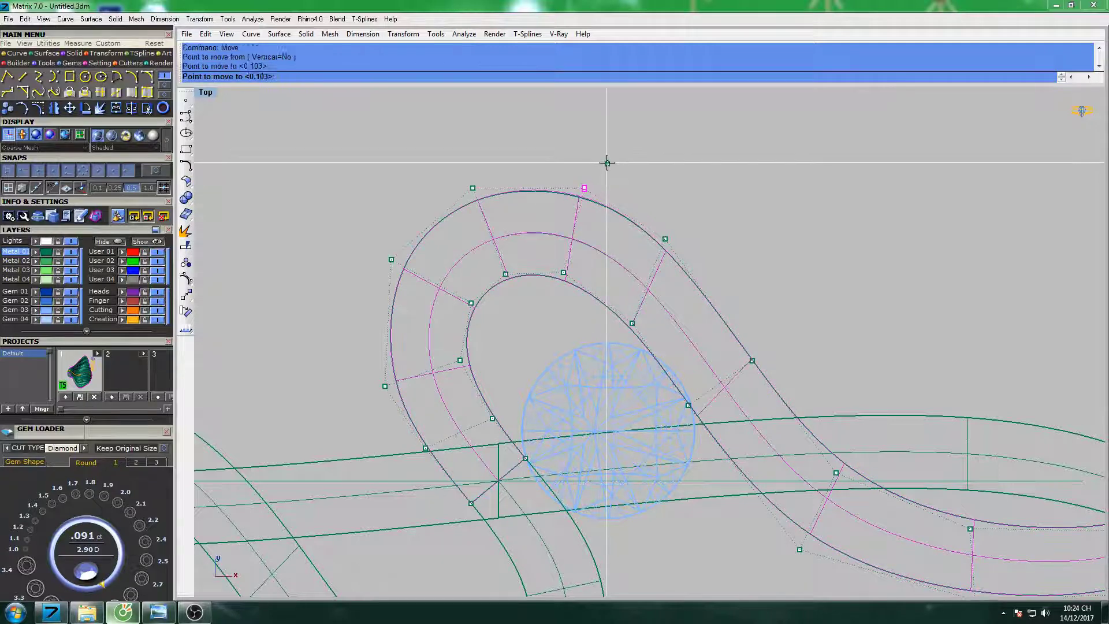
Move the next loop control point, then pan to view the whole S-shaped band.
click(606, 163)
click(664, 238)
right_click(715, 226)
click(715, 225)
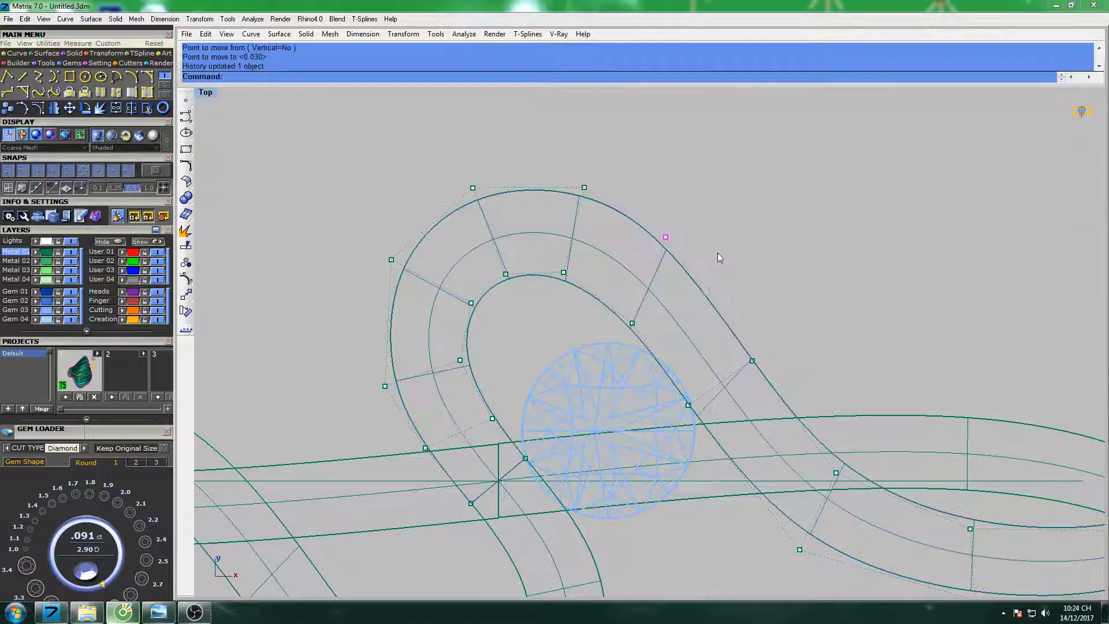
scroll(718, 252, down, 3)
right_drag(760, 329, 620, 271)
Move a right-loop control point slightly lower.
click(742, 412)
right_click(767, 330)
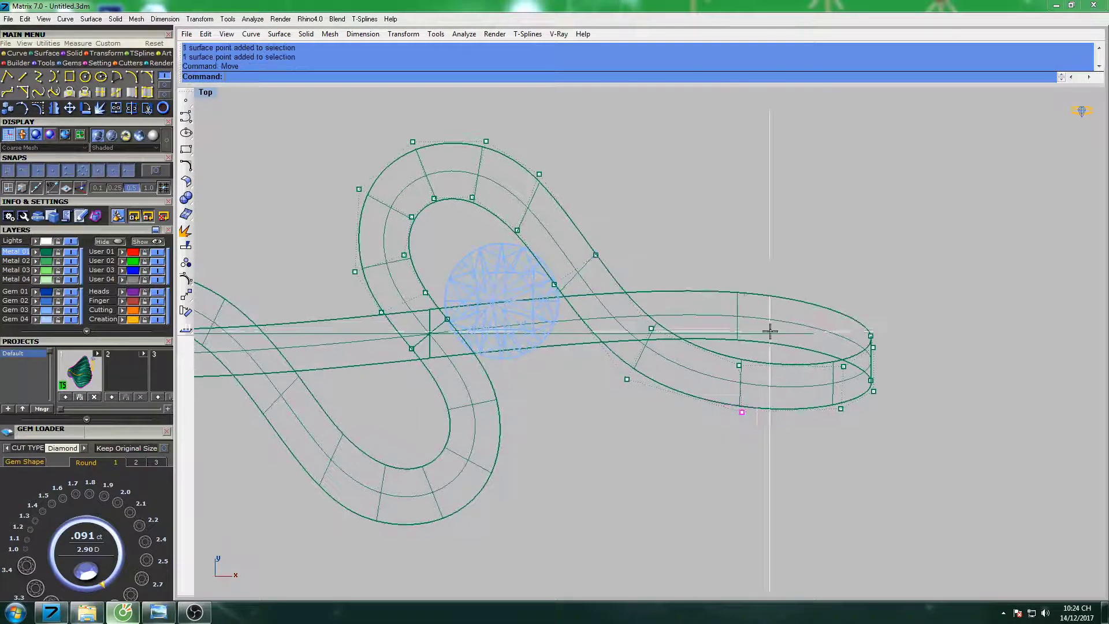
click(772, 292)
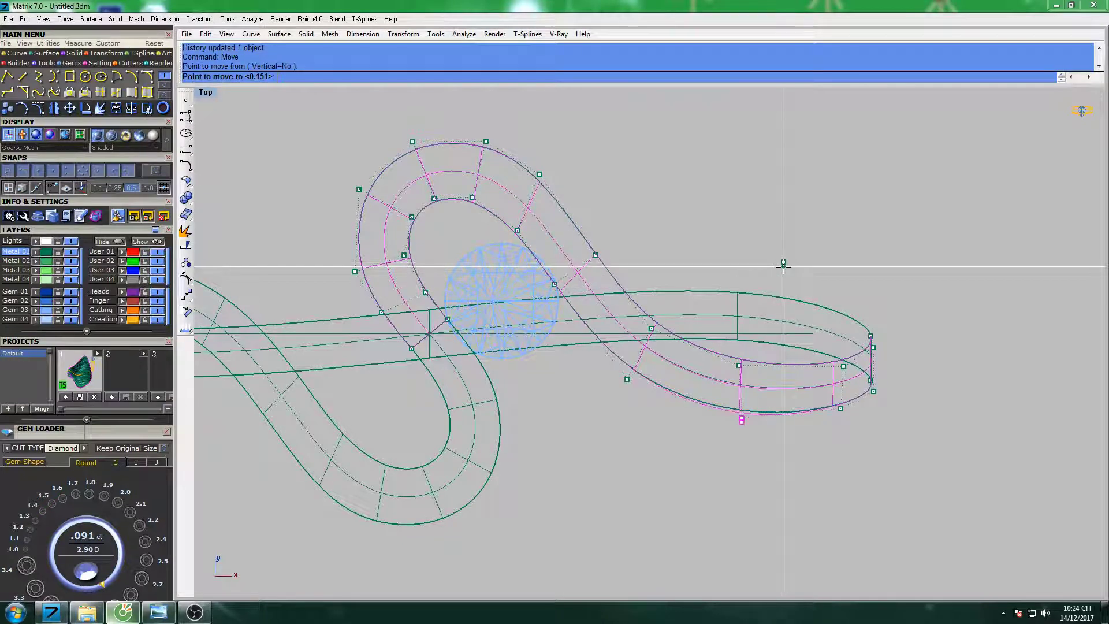
click(783, 266)
scroll(718, 384, up, 2)
scroll(713, 371, up, 3)
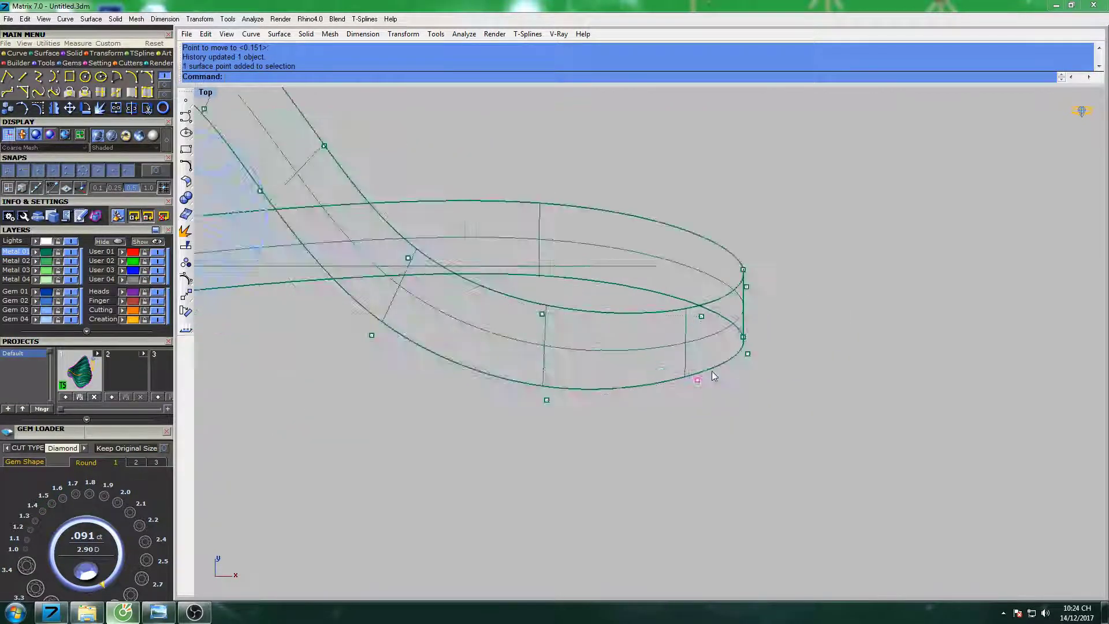
scroll(731, 277, up, 3)
Lower the right loop's outer control points and recentre the band in the Top view.
right_click(733, 286)
click(742, 275)
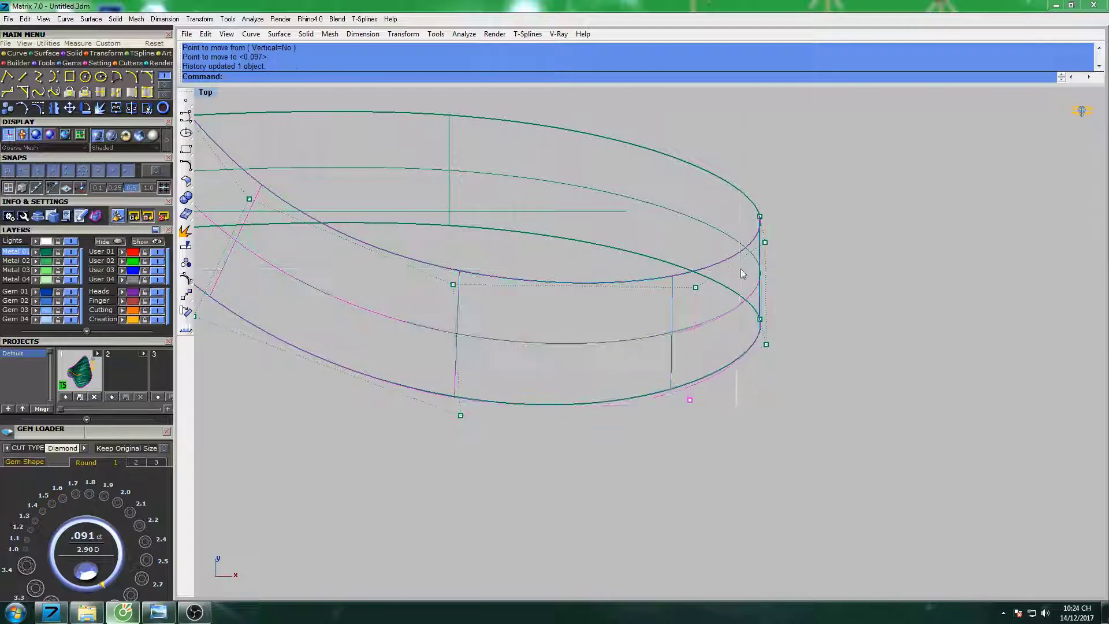
scroll(742, 274, down, 2)
click(750, 244)
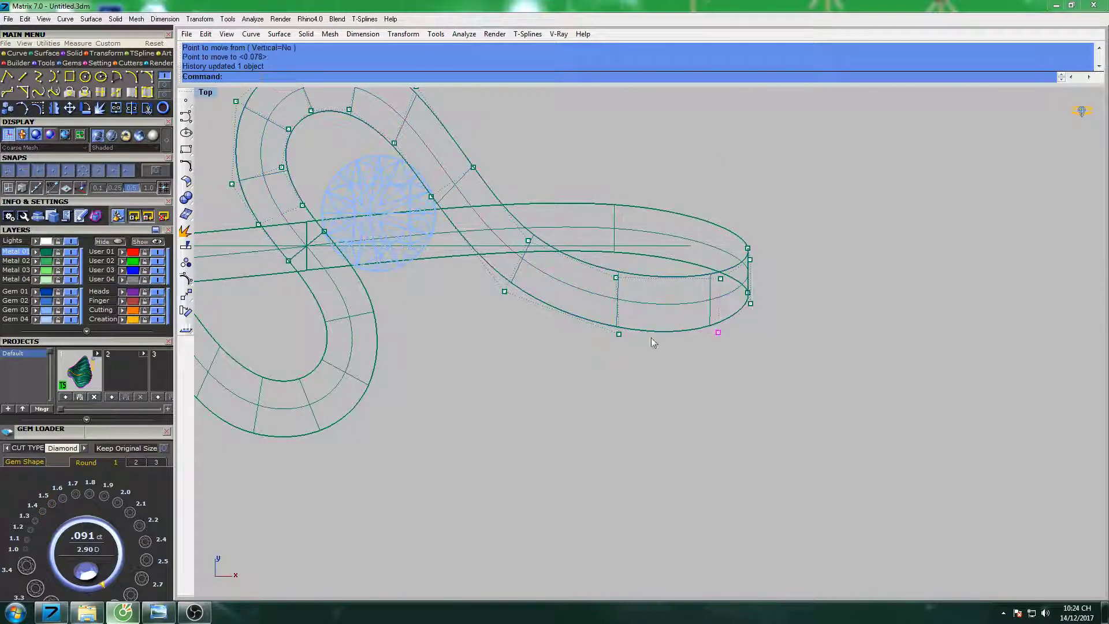
right_click(640, 318)
click(640, 316)
click(648, 252)
scroll(685, 297, down, 2)
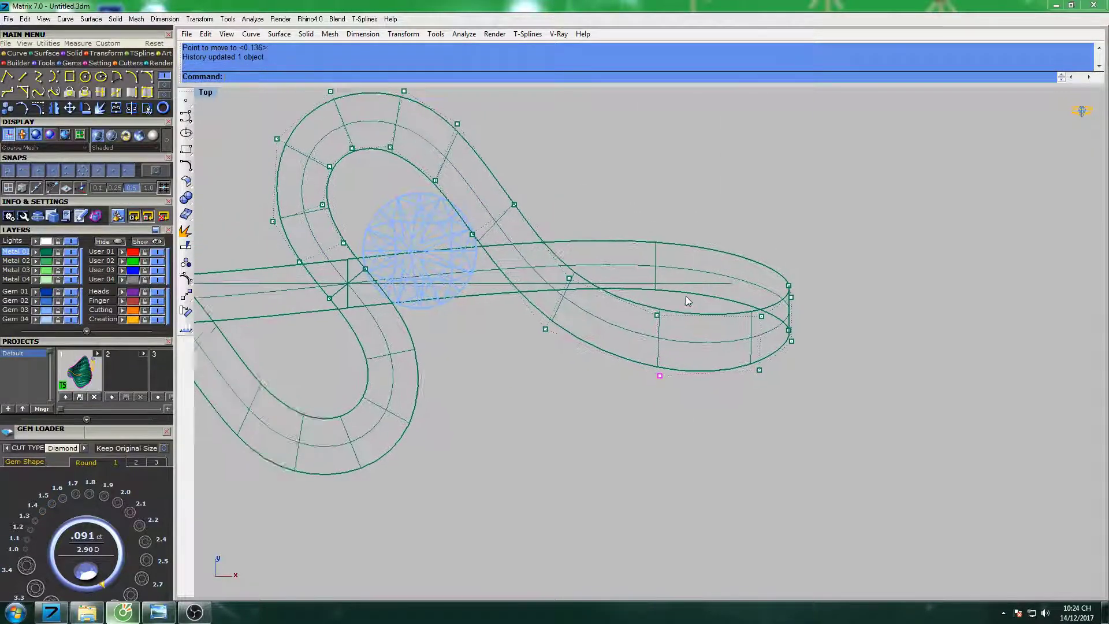
scroll(701, 306, down, 2)
right_drag(700, 306, 734, 304)
Restore the four views, then maximize the Right view to show the shank.
double_click(205, 93)
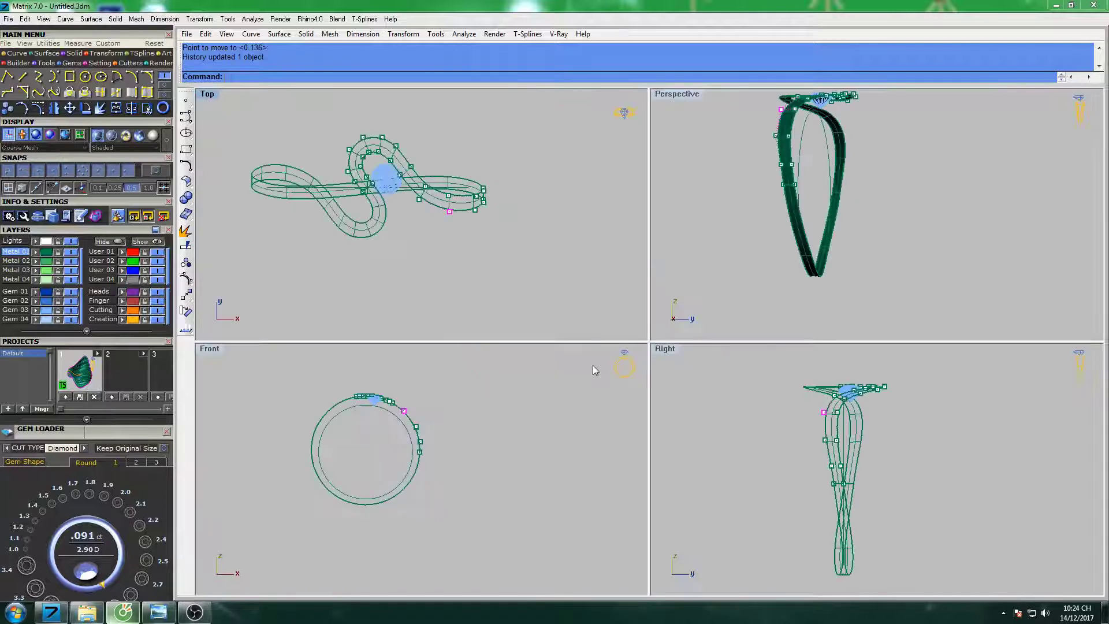
double_click(664, 349)
scroll(653, 358, up, 2)
scroll(566, 346, up, 3)
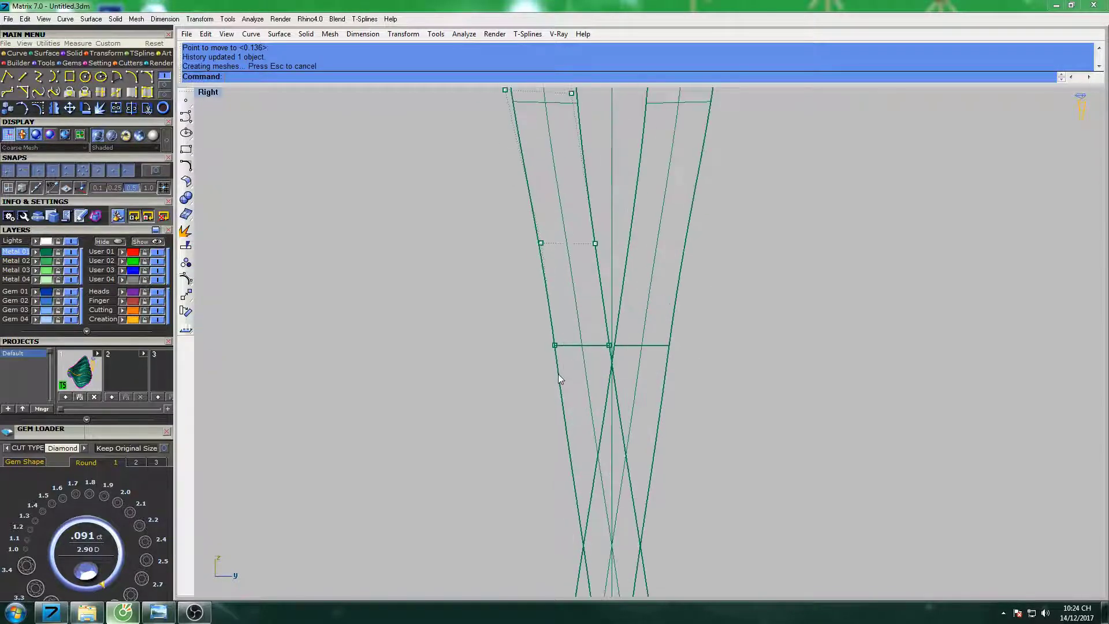
scroll(559, 379, down, 3)
scroll(532, 358, up, 3)
Move the selected shank side control points left with the move command in the Right view.
click(537, 346)
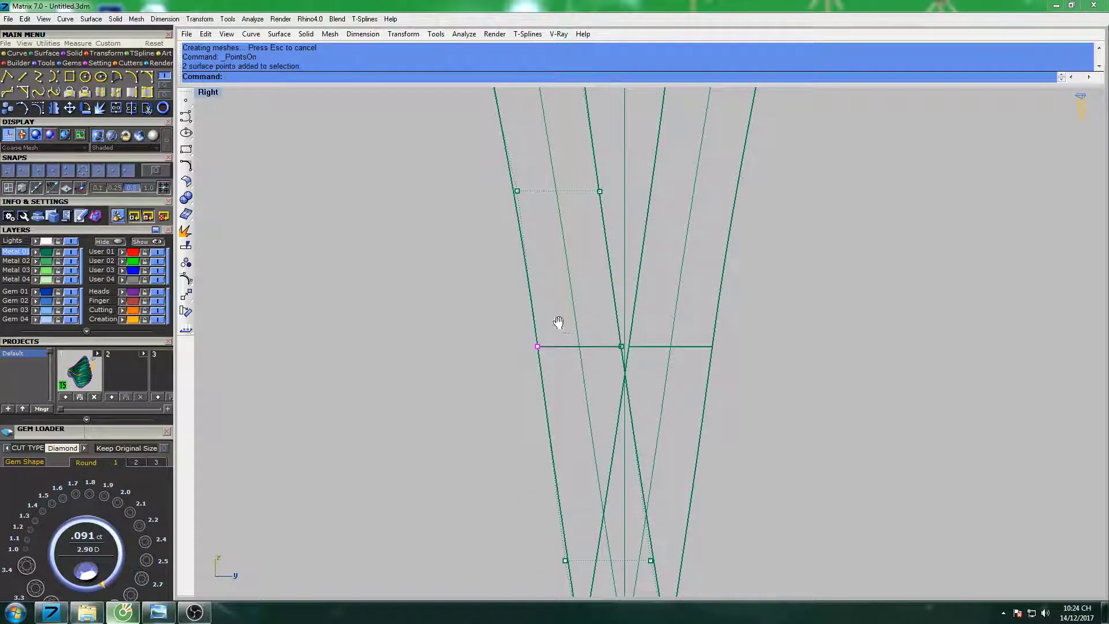
right_drag(557, 322, 507, 317)
text(move)
key(Return)
click(520, 340)
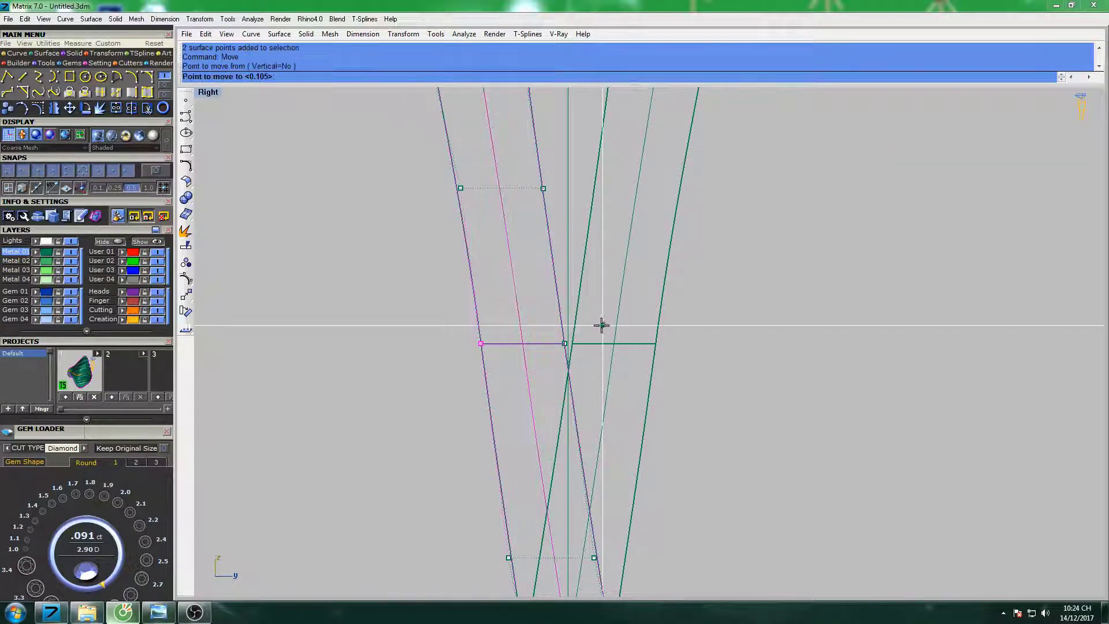
click(594, 326)
Shift the next upper and lower shank control points to the left.
drag(480, 167, 480, 166)
key(Return)
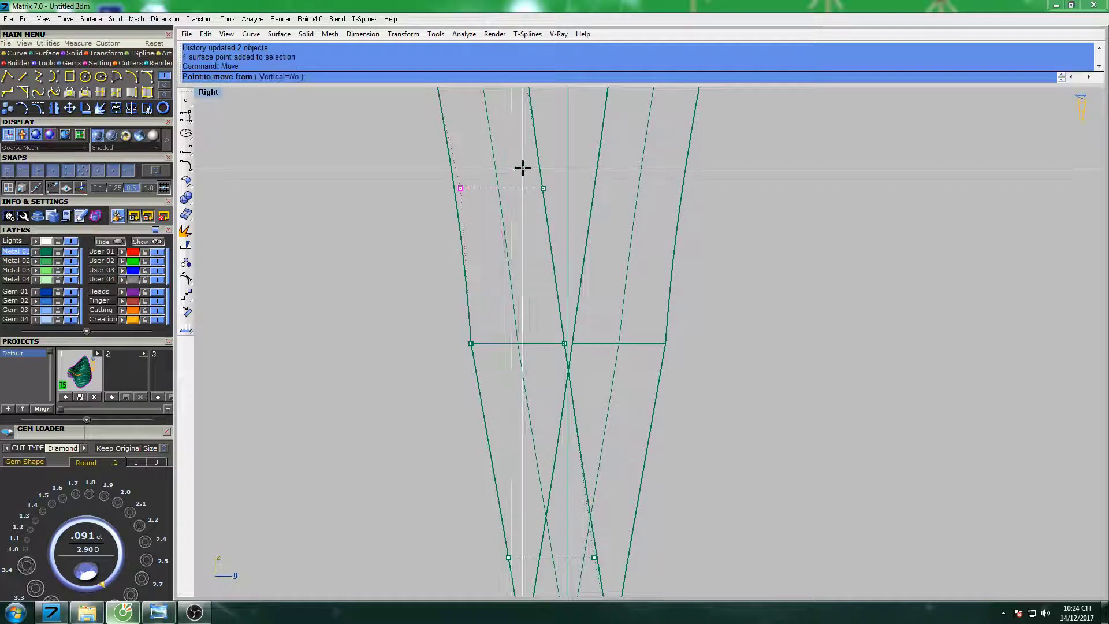
click(522, 168)
scroll(512, 168, down, 3)
scroll(501, 342, up, 3)
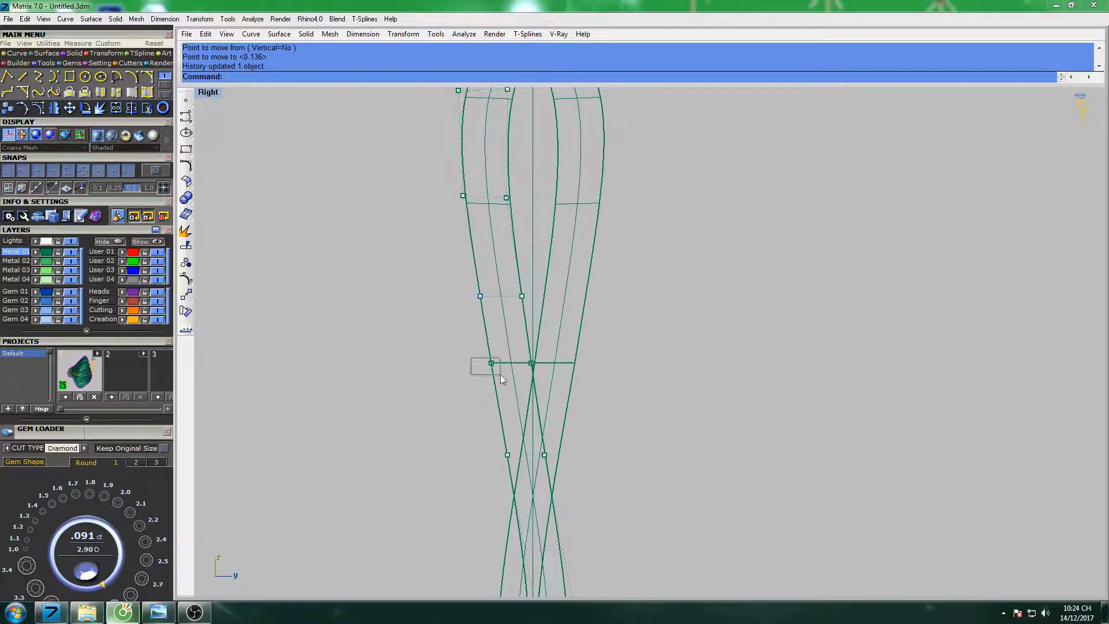
drag(501, 379, 502, 376)
scroll(502, 376, up, 3)
key(Return)
click(565, 315)
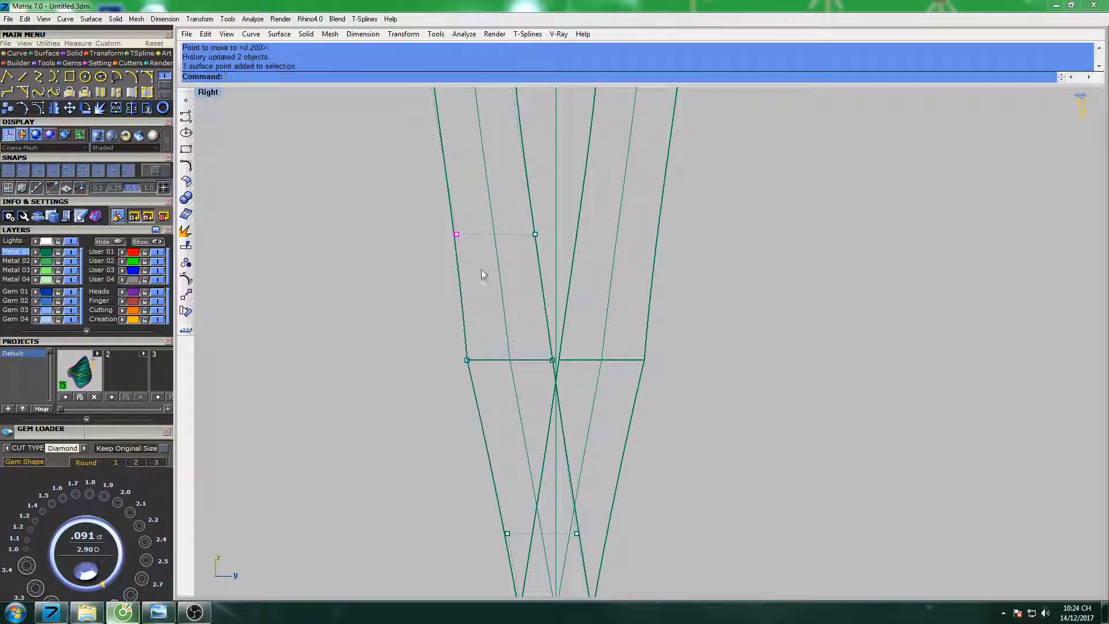
Move another shank point further left to tighten the strand crossing.
key(Return)
click(539, 240)
scroll(529, 246, down, 3)
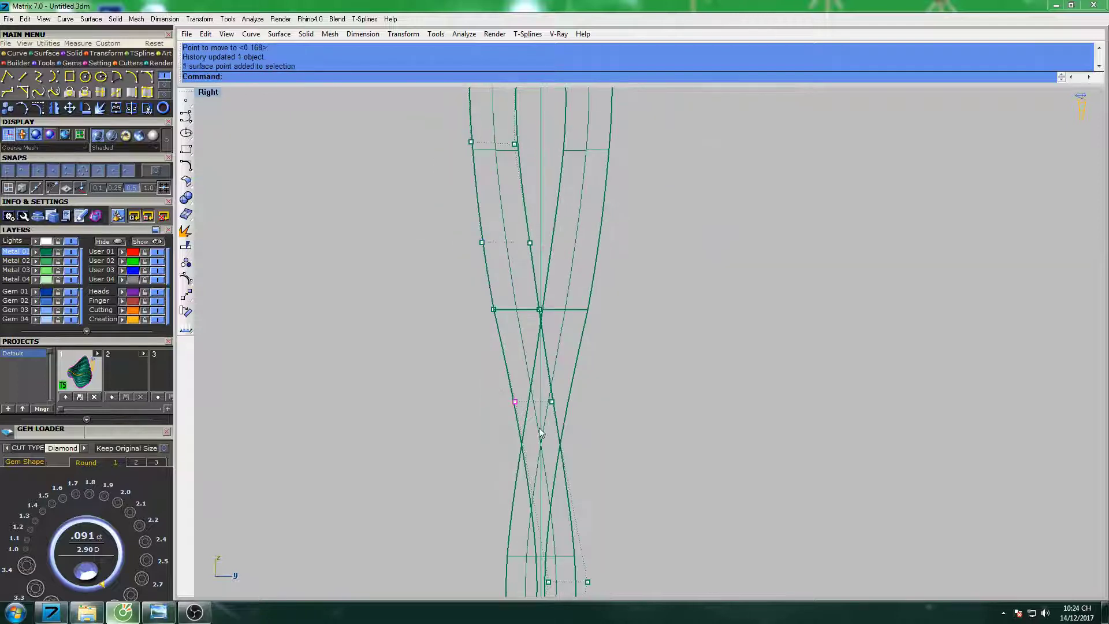
key(Return)
click(615, 411)
right_drag(581, 406, 555, 307)
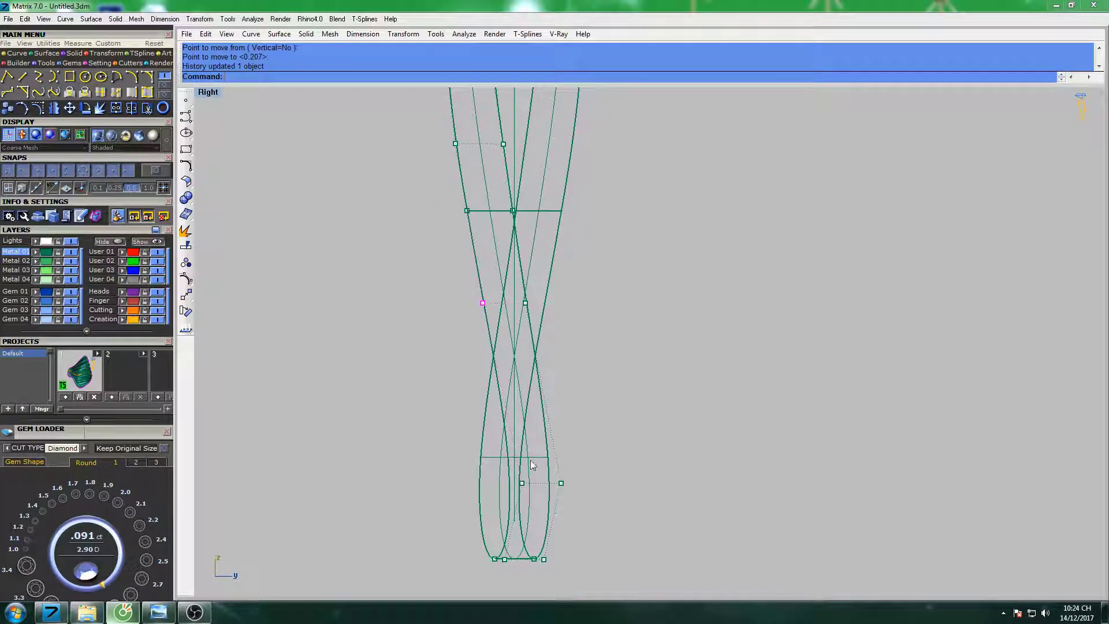
Push the lower-right shank control point outward to the right.
click(561, 483)
key(Return)
click(598, 438)
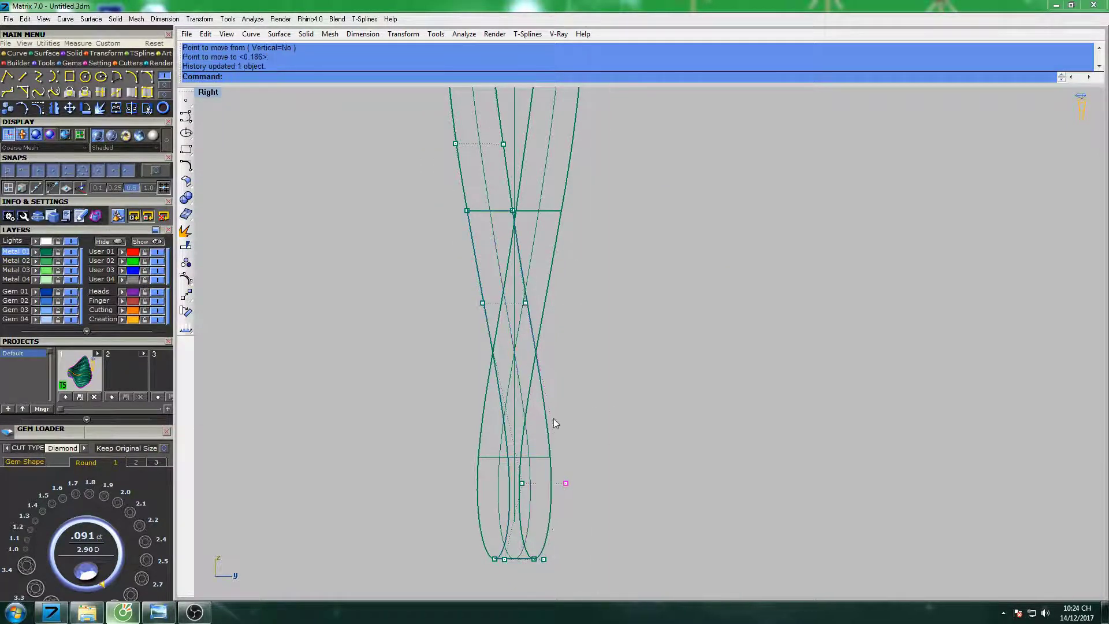
right_drag(466, 301, 473, 344)
scroll(473, 345, up, 3)
click(502, 347)
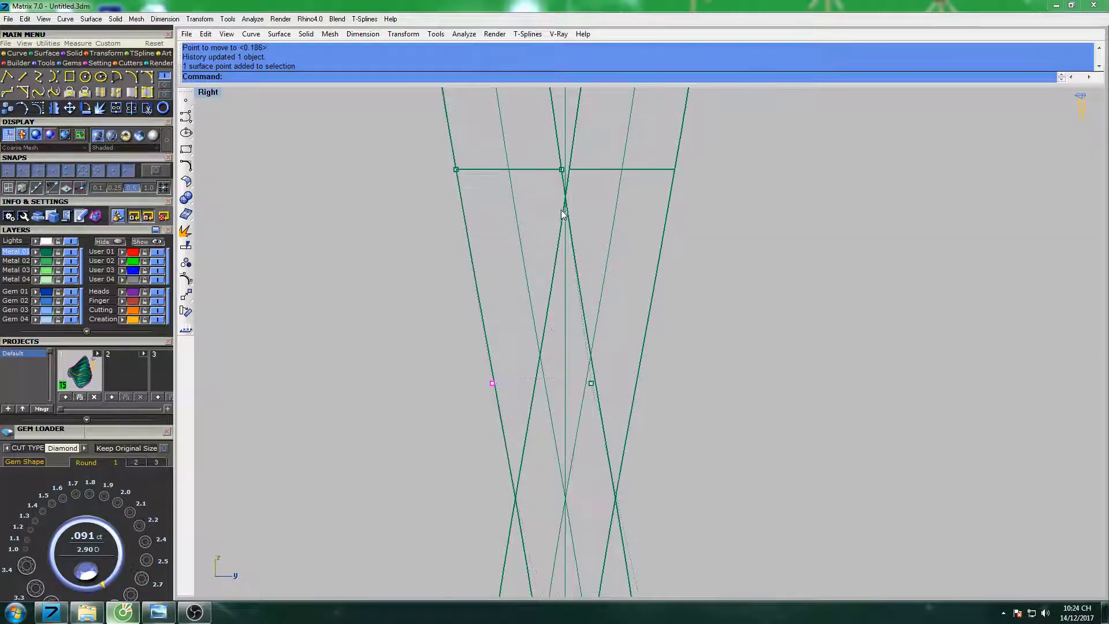
scroll(556, 314, down, 2)
right_drag(510, 216, 512, 292)
Reposition the upper-left shank control point to narrow the lower loop.
right_drag(530, 253, 518, 264)
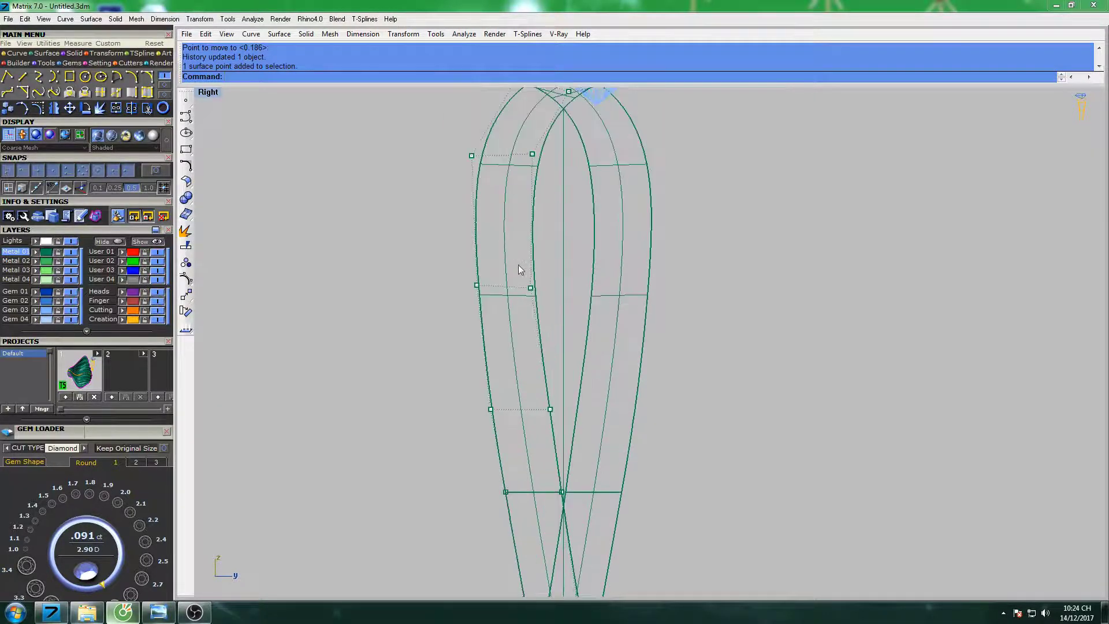
click(475, 284)
key(Return)
click(490, 314)
click(550, 300)
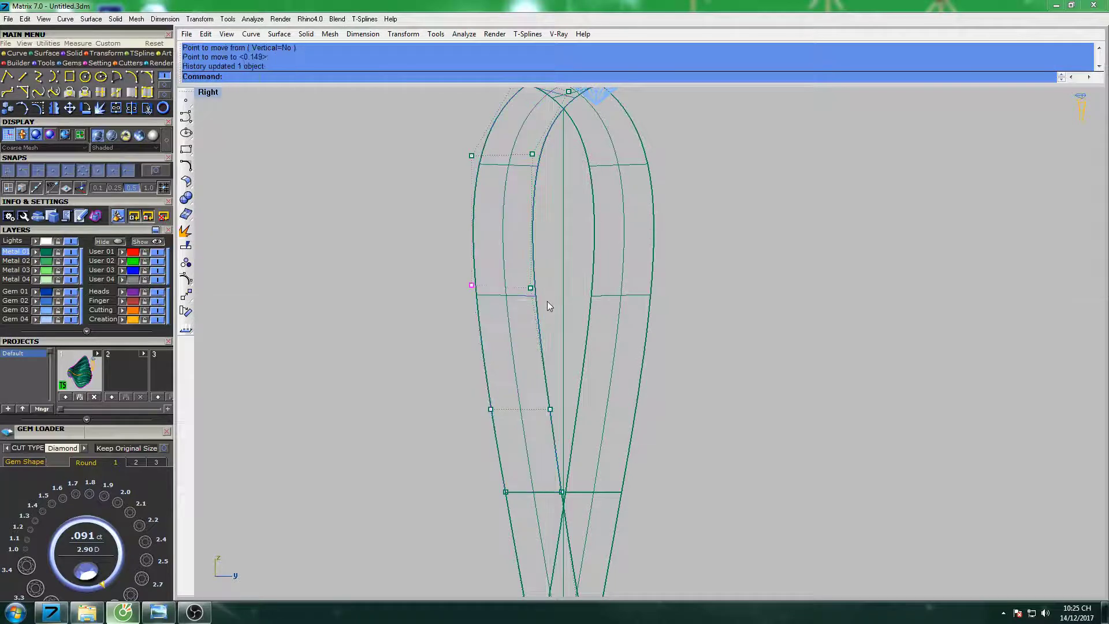
right_drag(504, 481, 520, 421)
scroll(537, 439, up, 4)
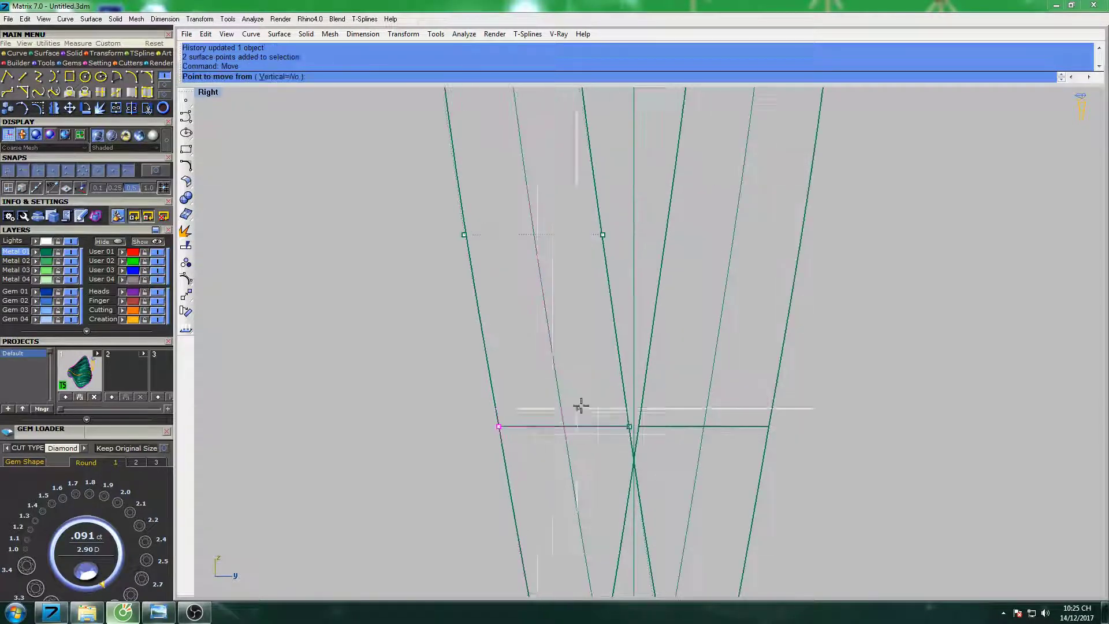
Nudge another shank control point slightly inward, then select the next vertex.
click(463, 235)
key(Return)
click(521, 261)
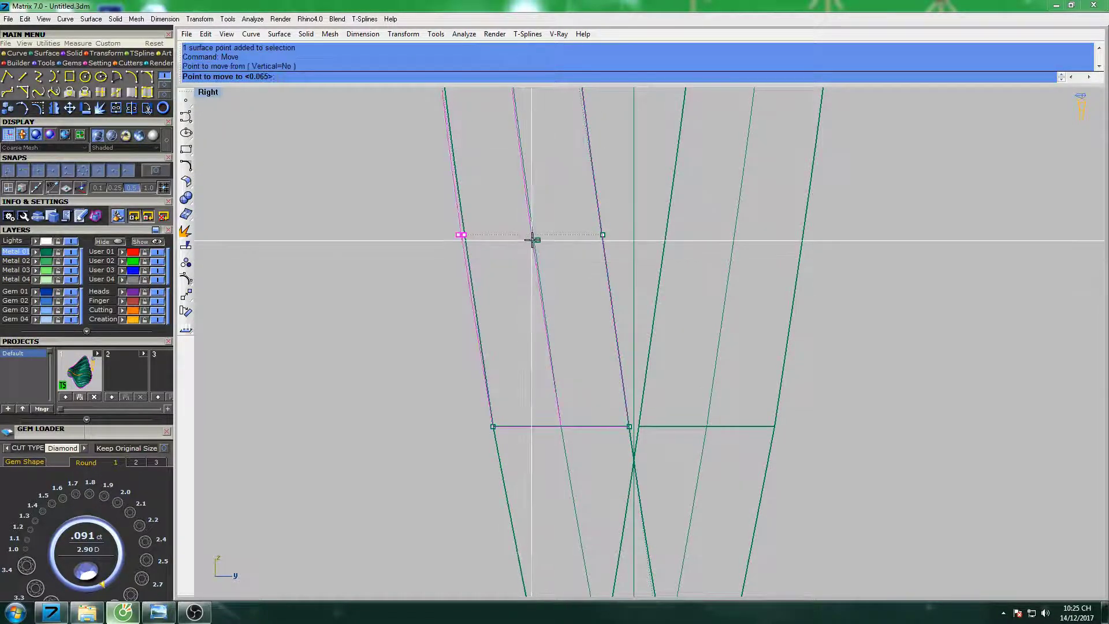
click(532, 240)
scroll(532, 240, down, 4)
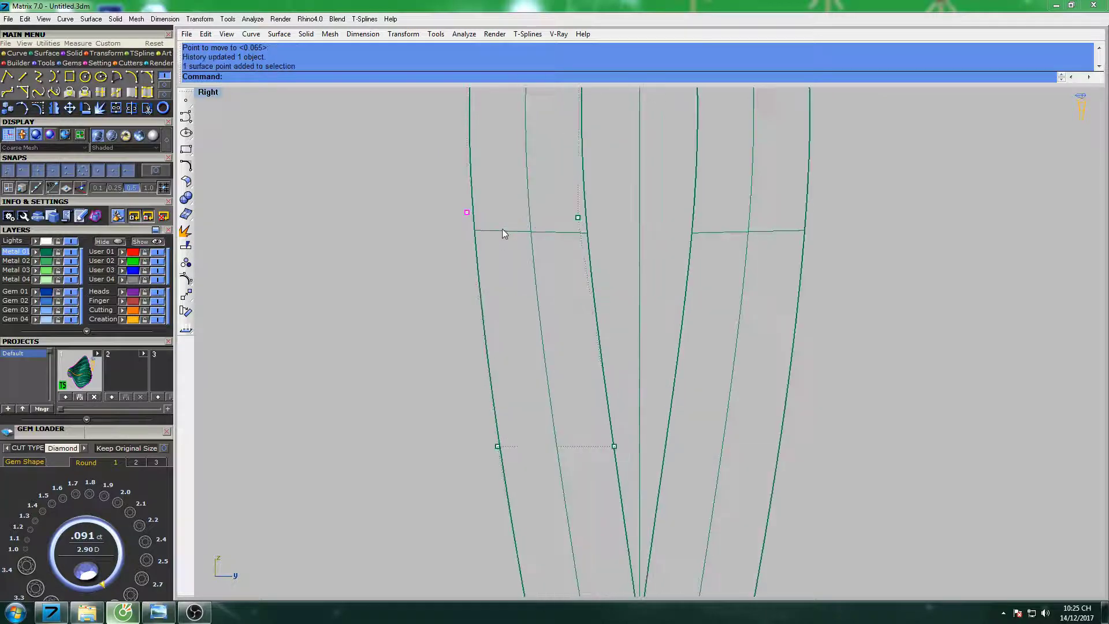
click(503, 230)
scroll(537, 202, down, 2)
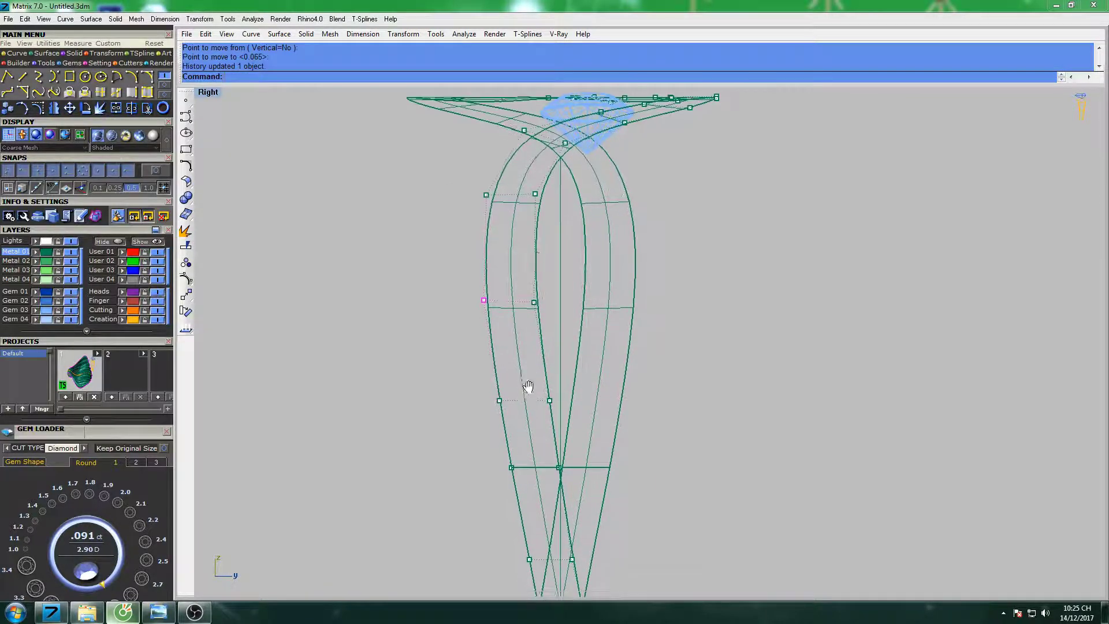
mouse_move(539, 256)
right_down()
mouse_move(578, 273)
mouse_move(558, 297)
mouse_move(539, 259)
right_up()
Preview the ring shaded, return to wireframe, and maximize the Top view.
scroll(567, 282, down, 3)
text(s)
key(Return)
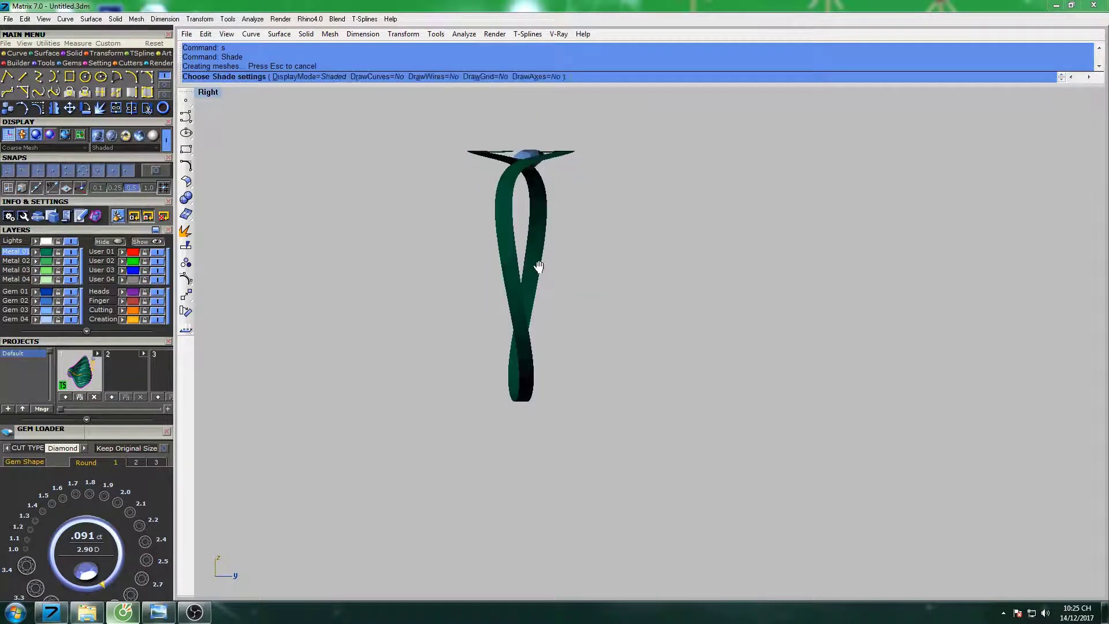
key(Escape)
double_click(208, 95)
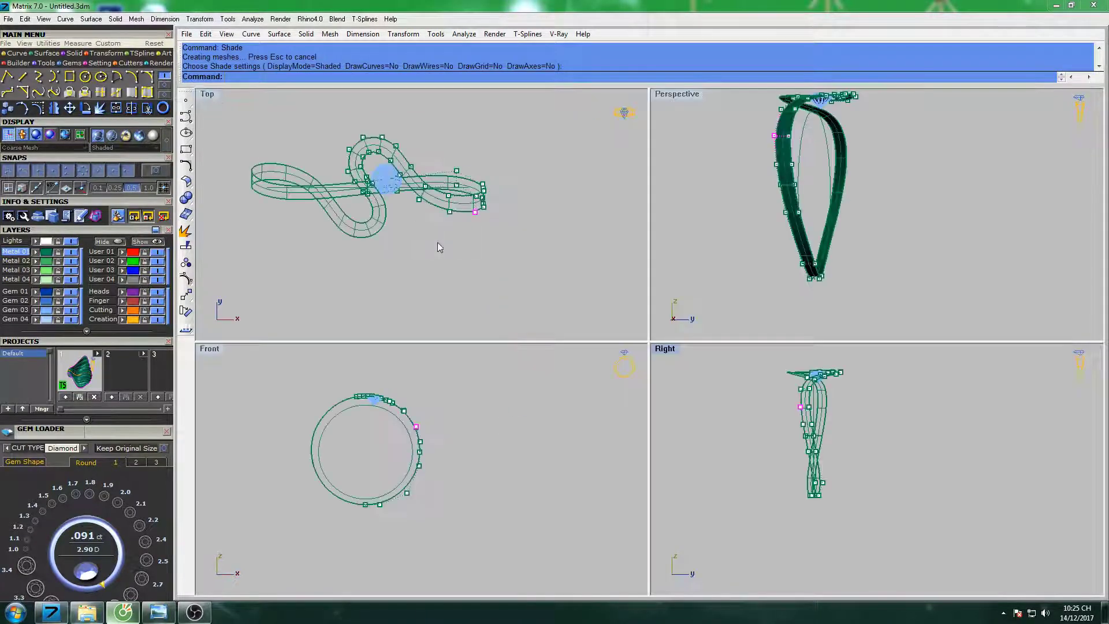
right_drag(438, 241, 483, 260)
double_click(208, 96)
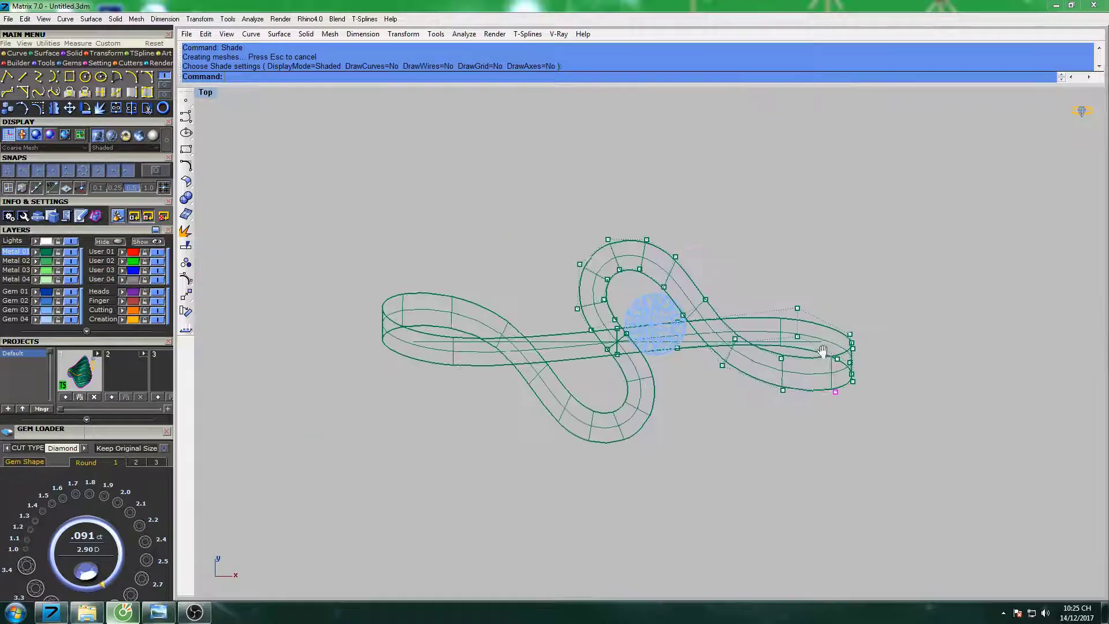
Move the band control point beside the round diamond to a new position.
right_drag(628, 337, 497, 307)
scroll(497, 307, up, 3)
scroll(497, 307, up, 3)
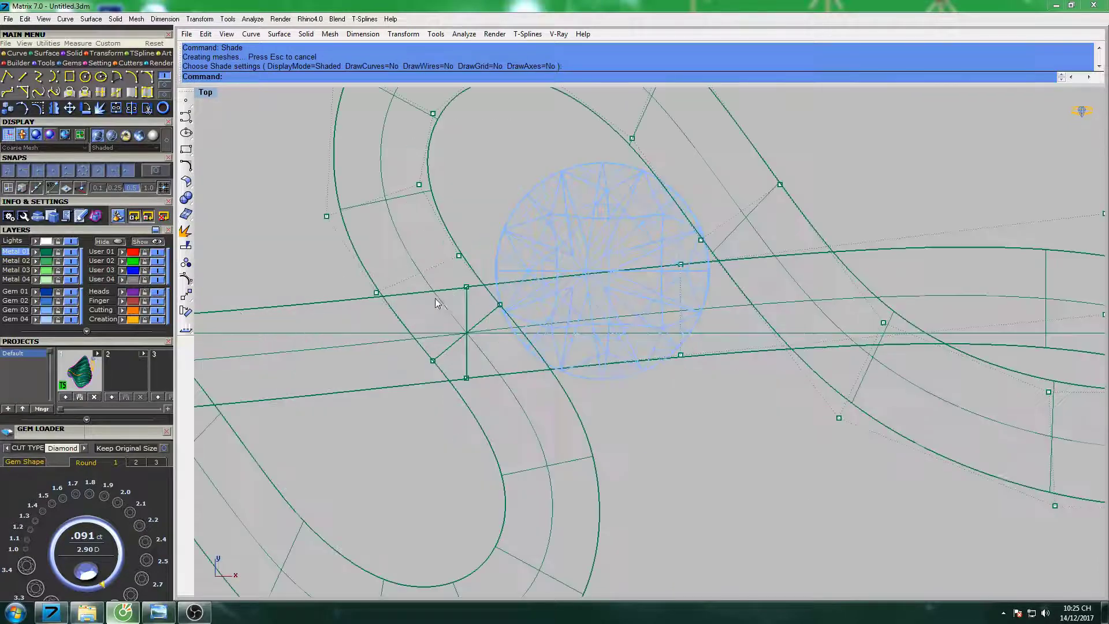
click(468, 286)
scroll(462, 298, up, 2)
text(ove)
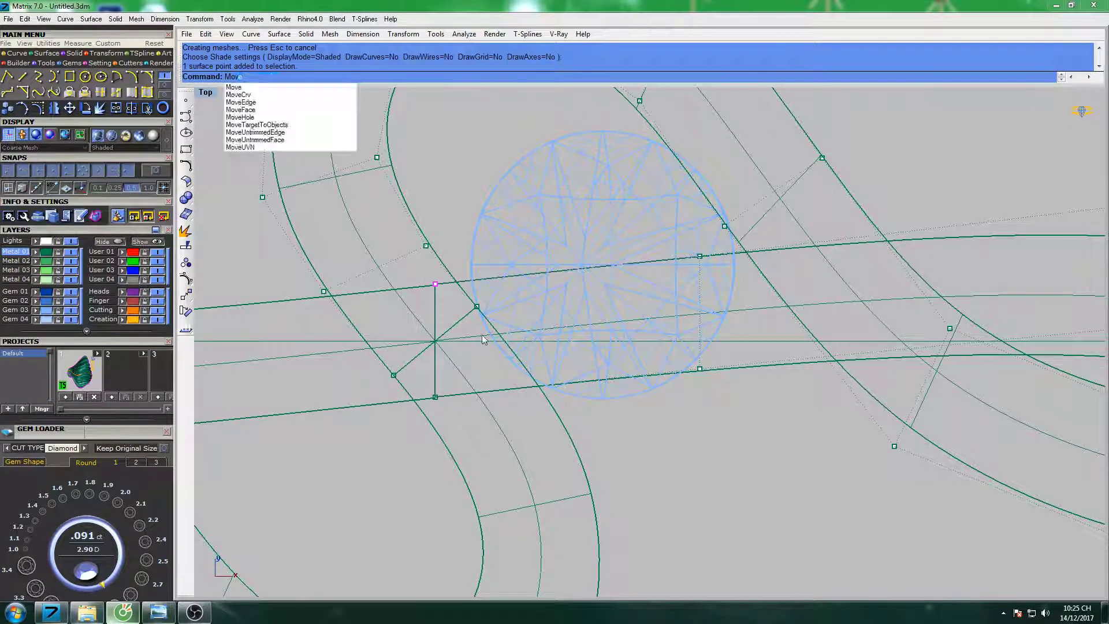
key(Return)
click(514, 347)
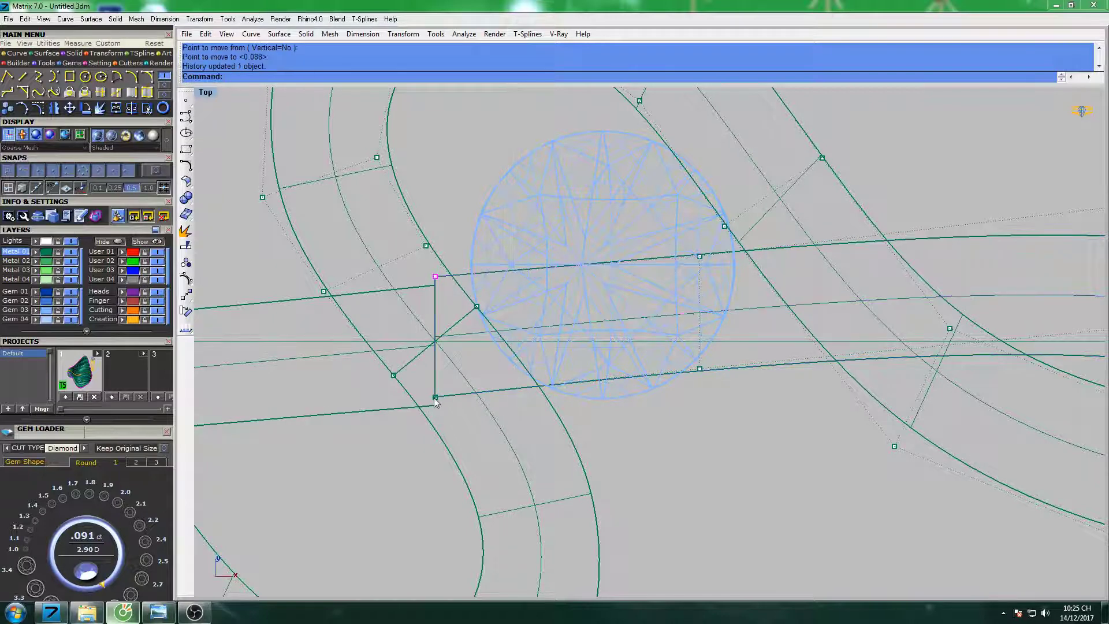
scroll(449, 413, up, 2)
key(Return)
click(425, 383)
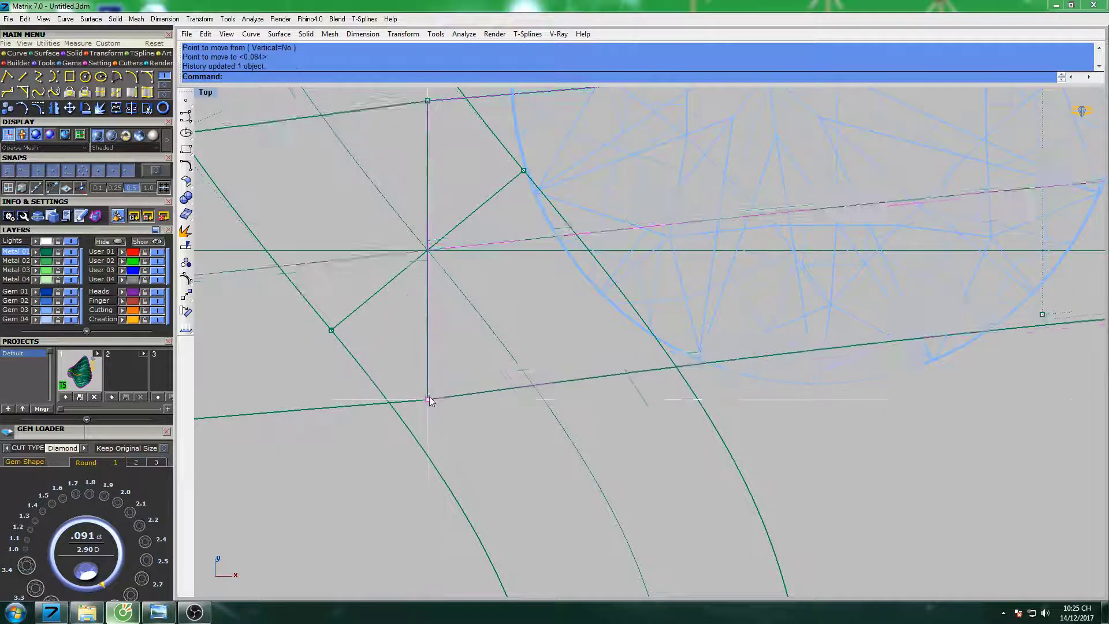
Move the selected band point again, dropping it slightly higher on the band.
scroll(475, 380, down, 2)
right_drag(638, 341, 555, 369)
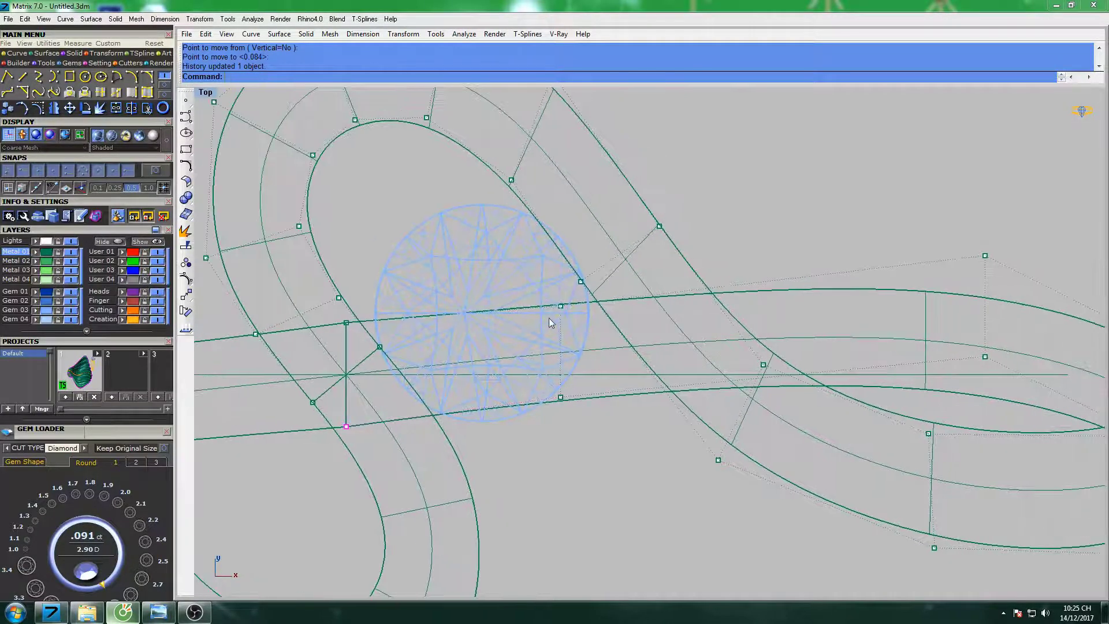
scroll(550, 322, up, 3)
scroll(606, 330, down, 2)
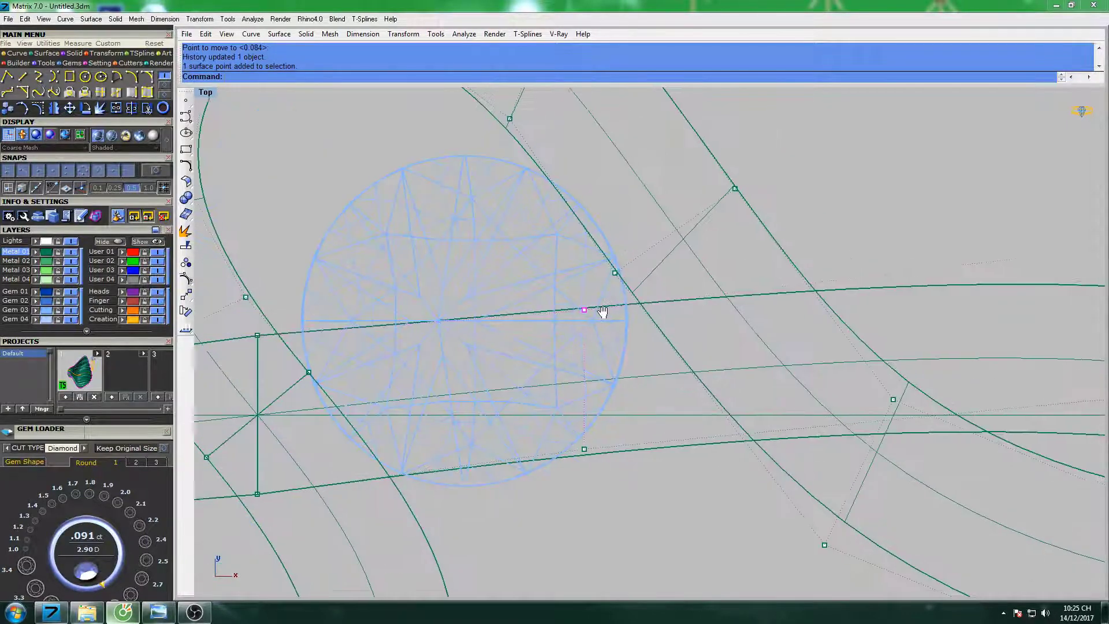
scroll(602, 312, down, 3)
key(Return)
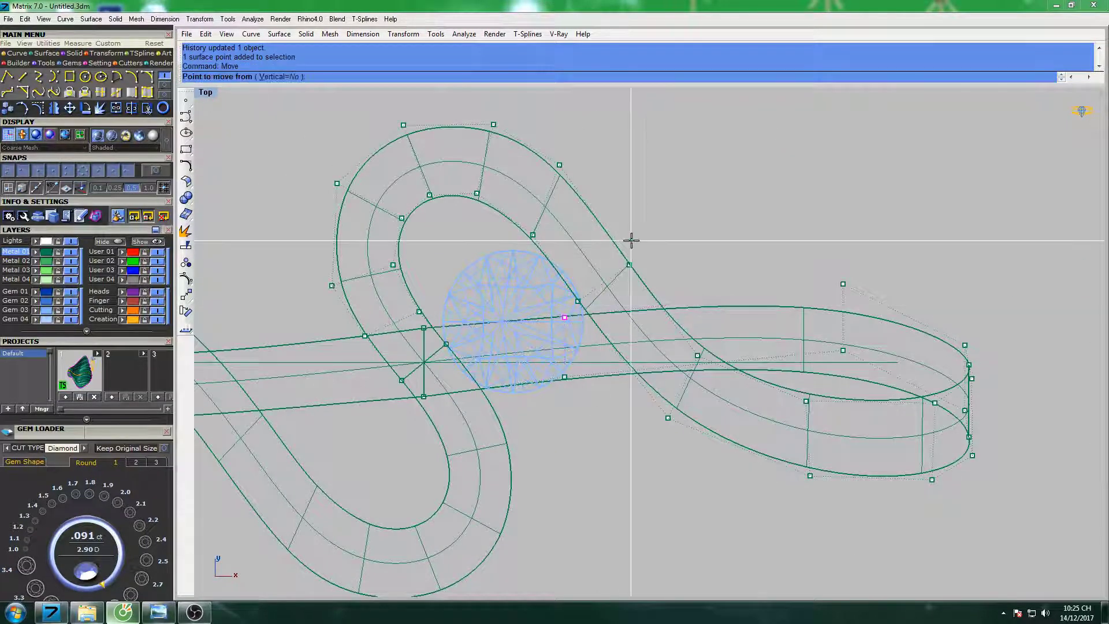
click(631, 240)
key(Return)
click(638, 225)
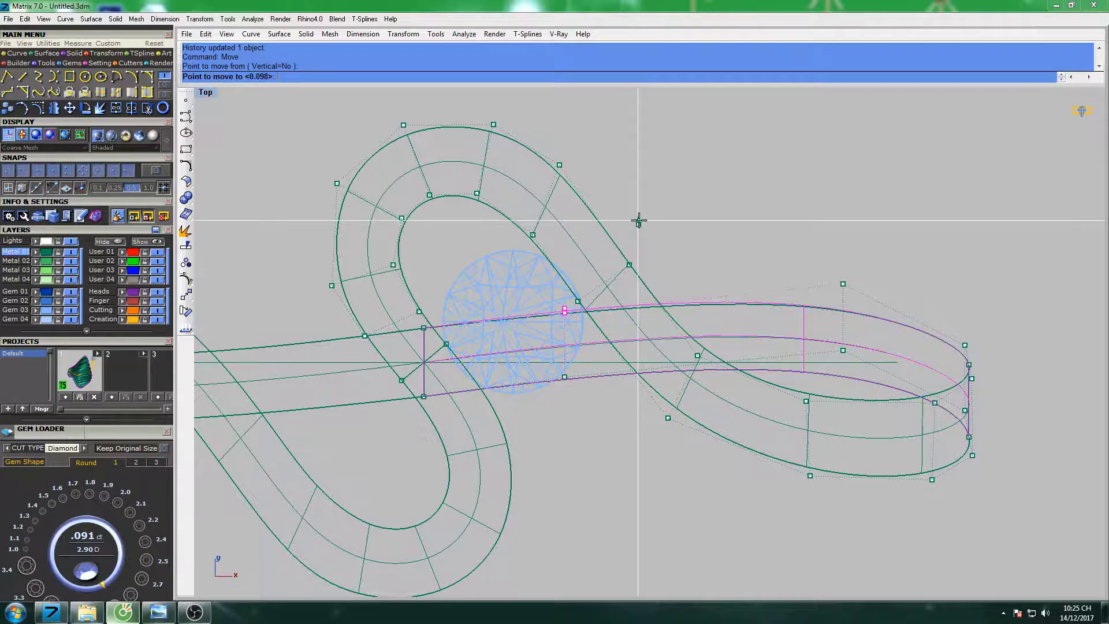
Select the lower band control points near the gem and reposition them.
click(565, 376)
scroll(577, 359, up, 3)
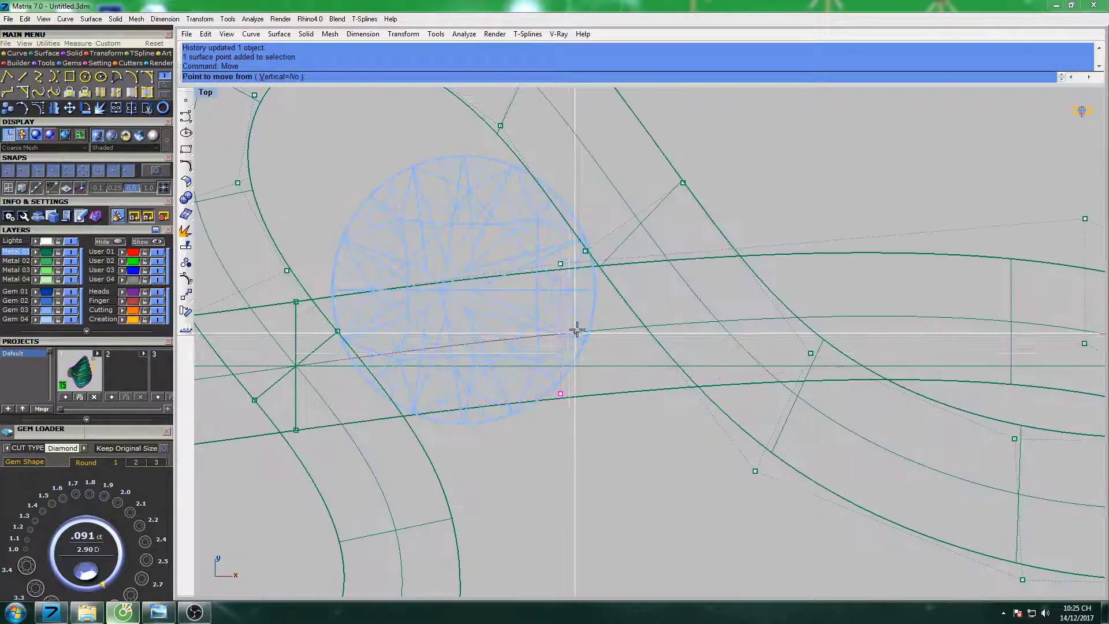
scroll(583, 314, down, 4)
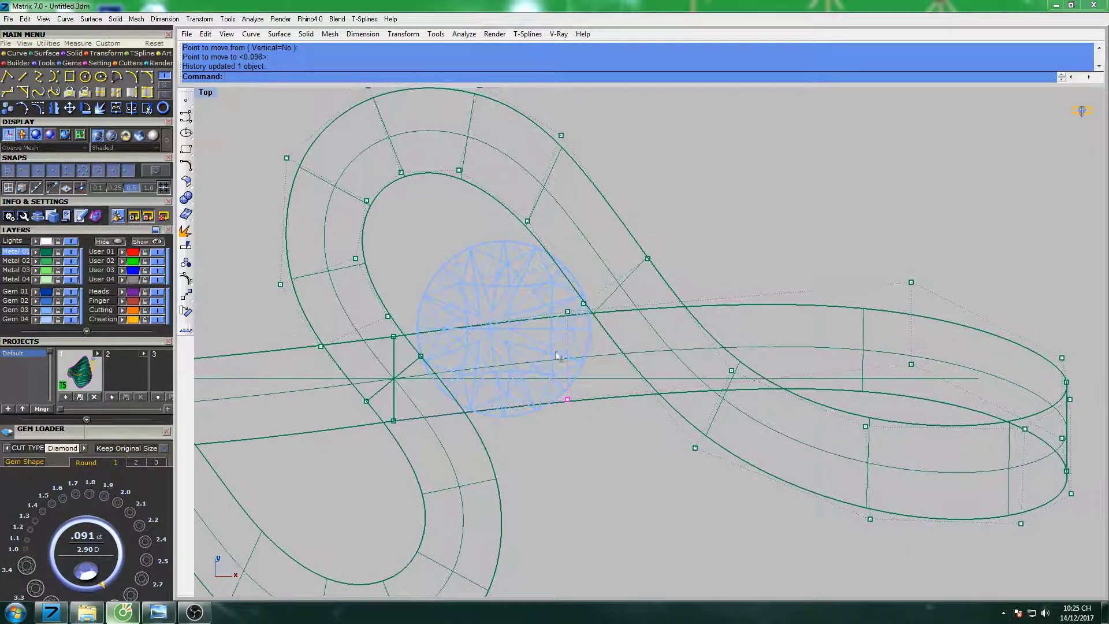
scroll(574, 287, up, 5)
drag(528, 164, 569, 330)
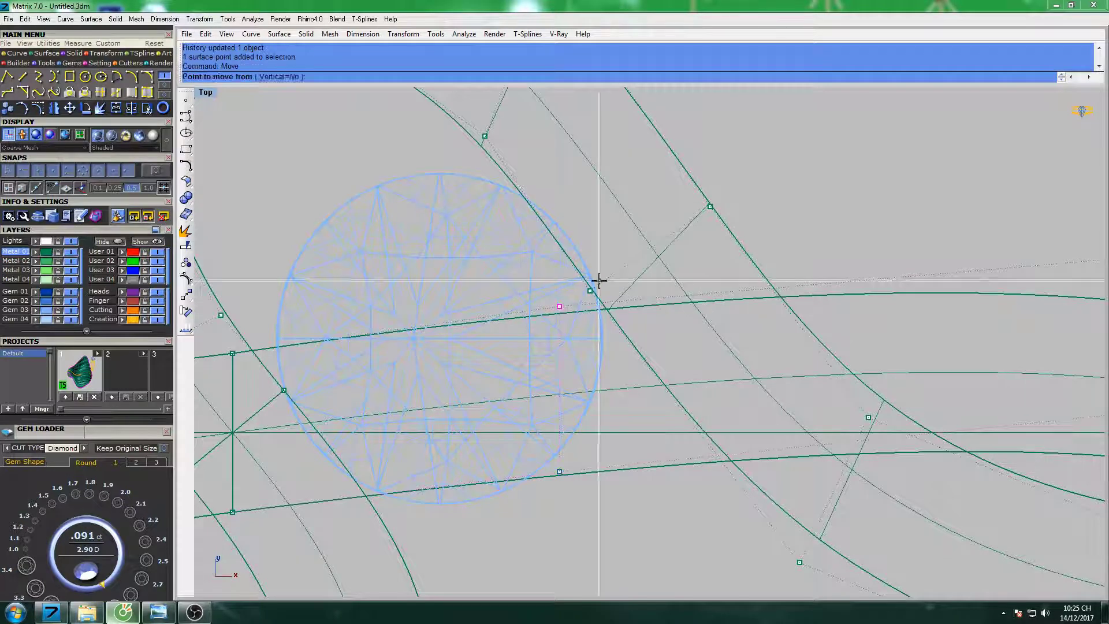
click(624, 214)
scroll(611, 259, down, 1)
scroll(611, 259, down, 2)
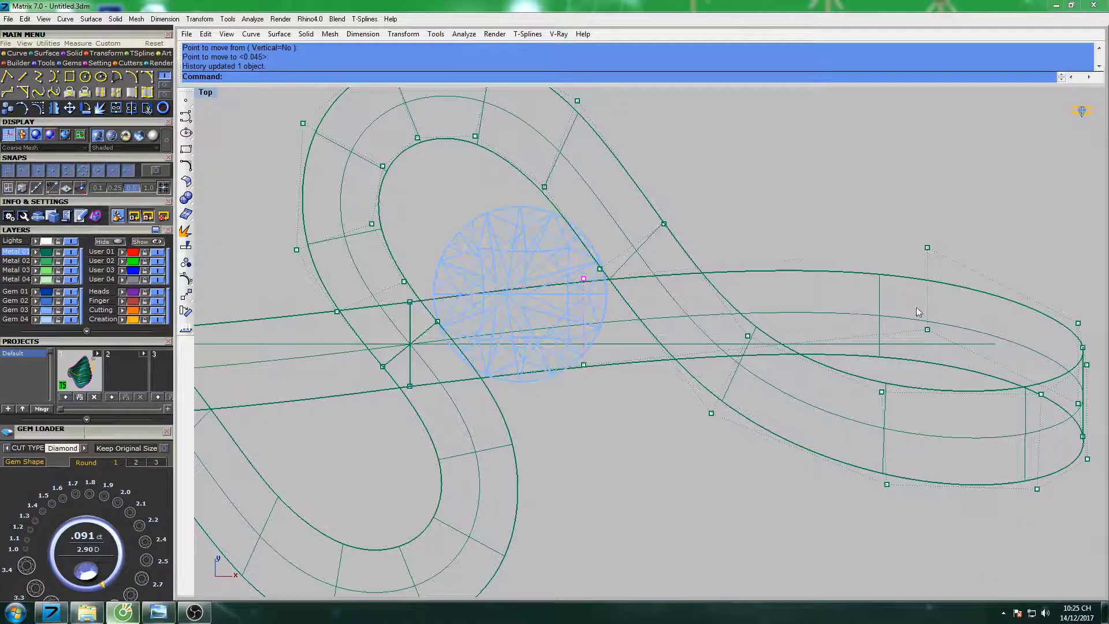
scroll(774, 240, up, 1)
Move another band point near the gem slightly higher, then restore the four-view layout.
click(810, 261)
key(Return)
click(826, 289)
click(843, 227)
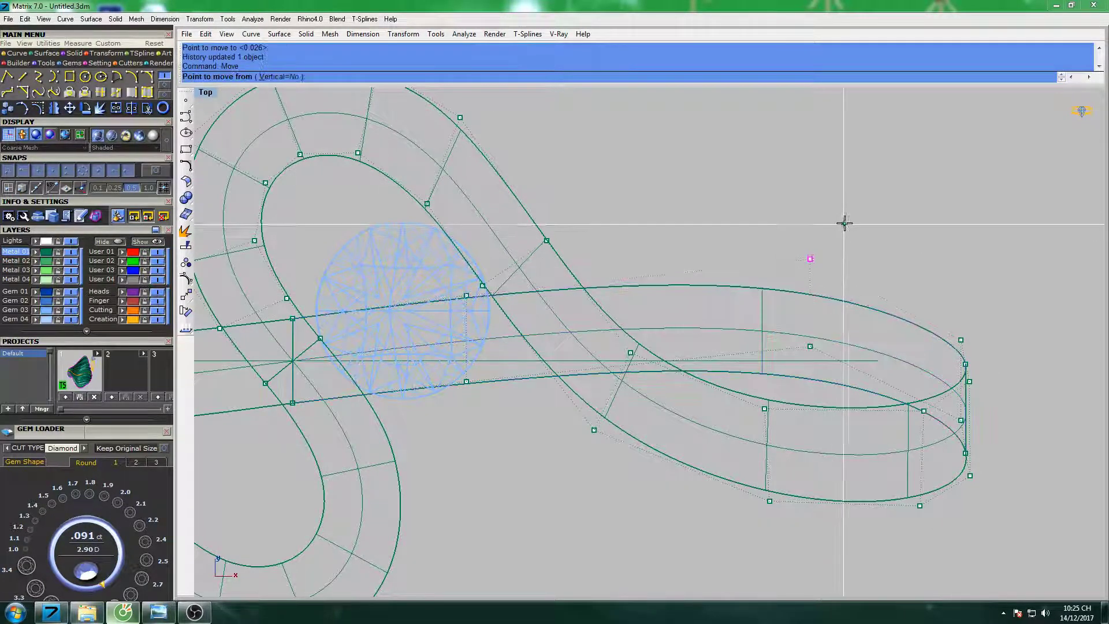
key(Return)
click(849, 212)
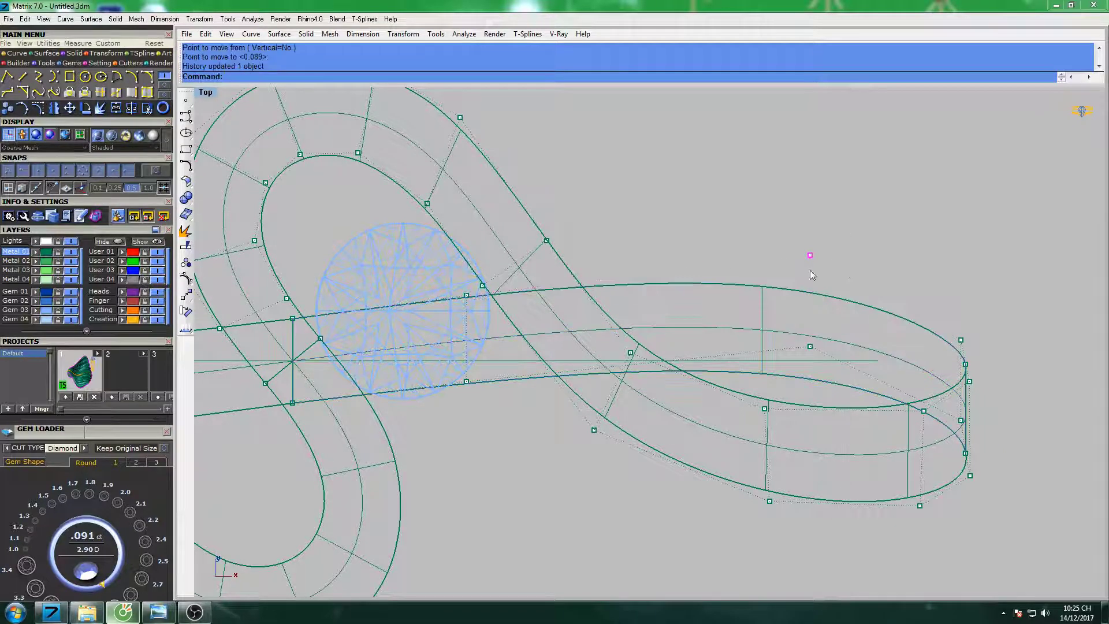
double_click(206, 93)
Maximize the Right view and check the band shaded before returning to wireframe.
double_click(664, 349)
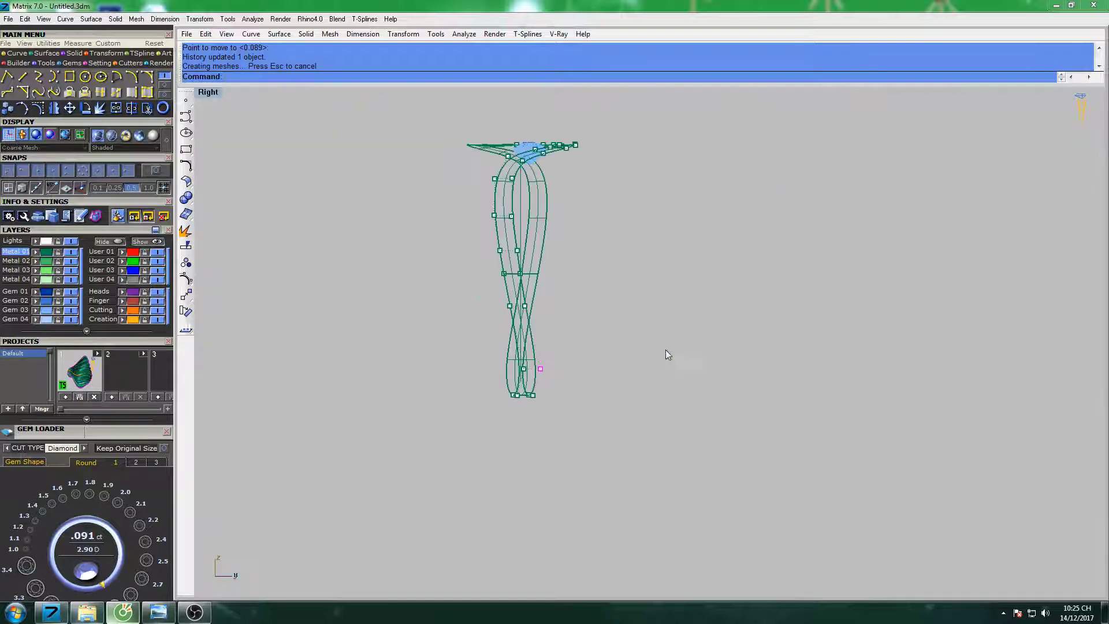
scroll(664, 354, up, 1)
scroll(588, 352, up, 3)
scroll(581, 352, up, 2)
text(s)
key(Return)
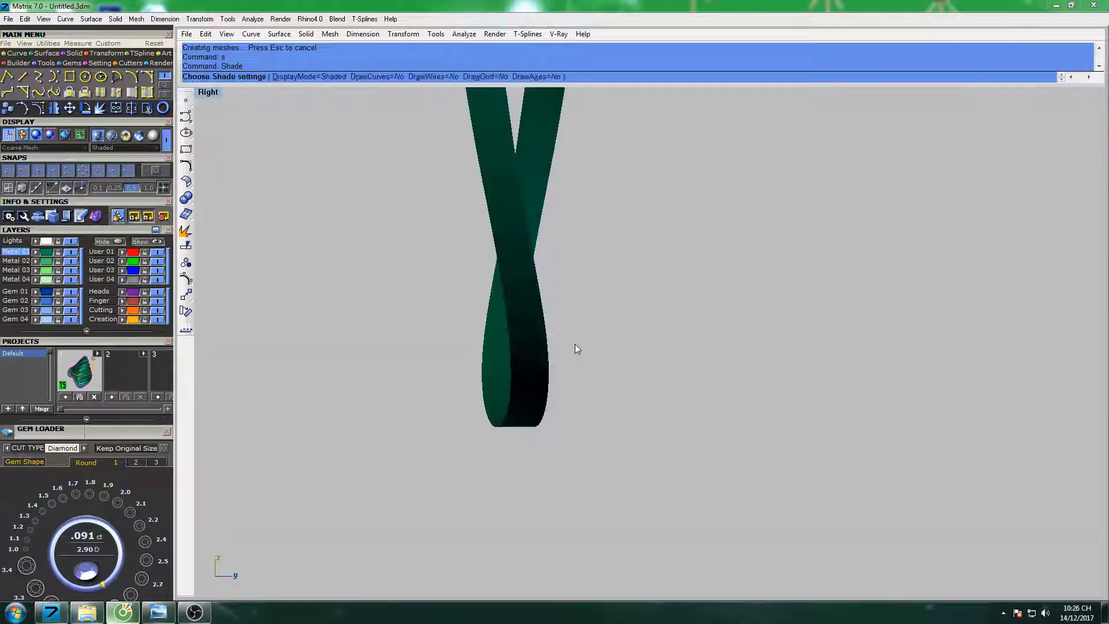
scroll(599, 362, up, 2)
scroll(580, 288, down, 3)
scroll(564, 327, up, 4)
key(Escape)
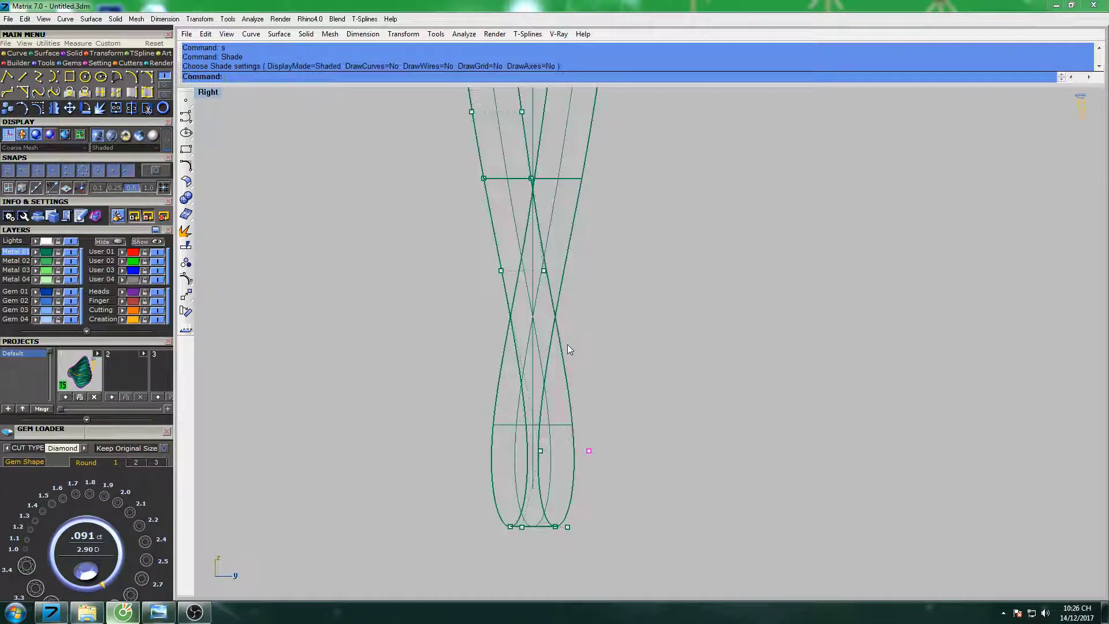
scroll(517, 225, up, 2)
Move a shank profile control point to reshape the side profile.
click(570, 315)
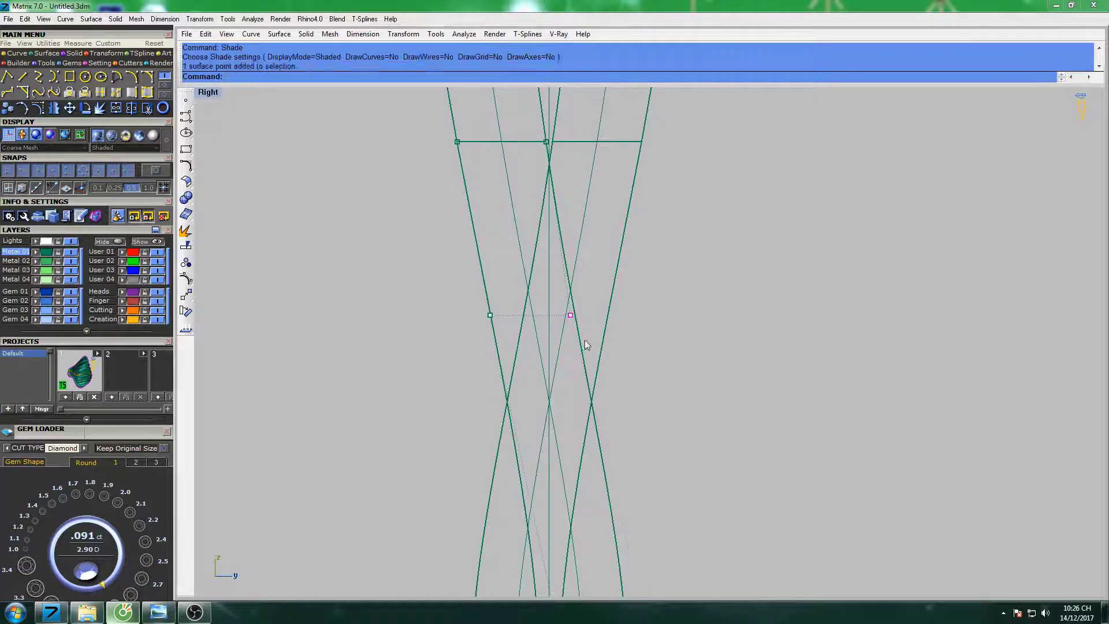
text(move)
key(Return)
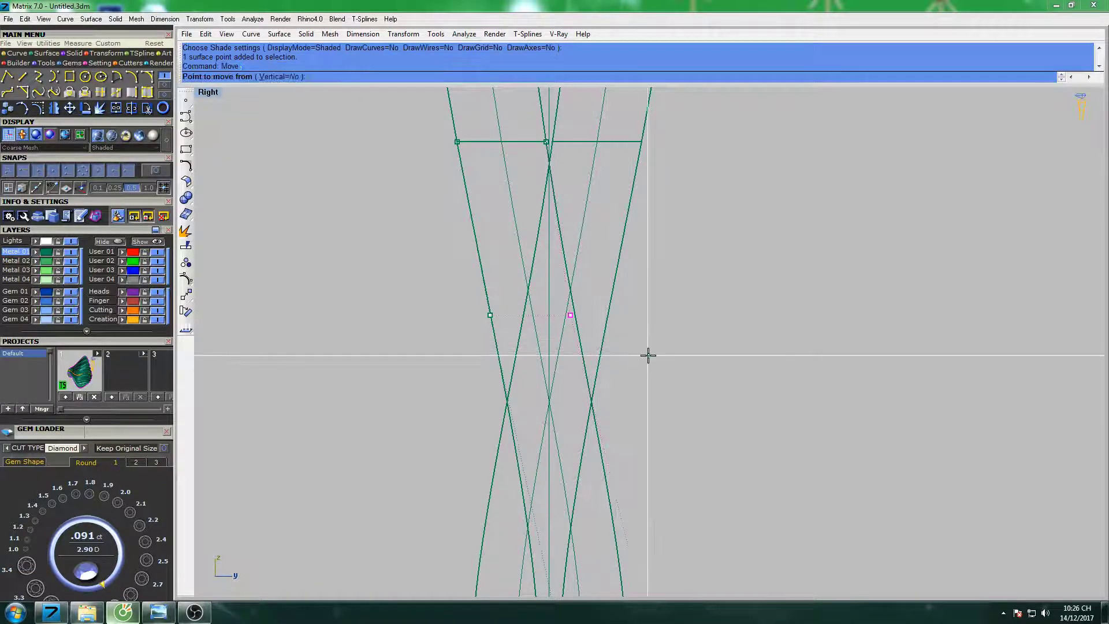
click(649, 354)
right_drag(521, 246, 547, 353)
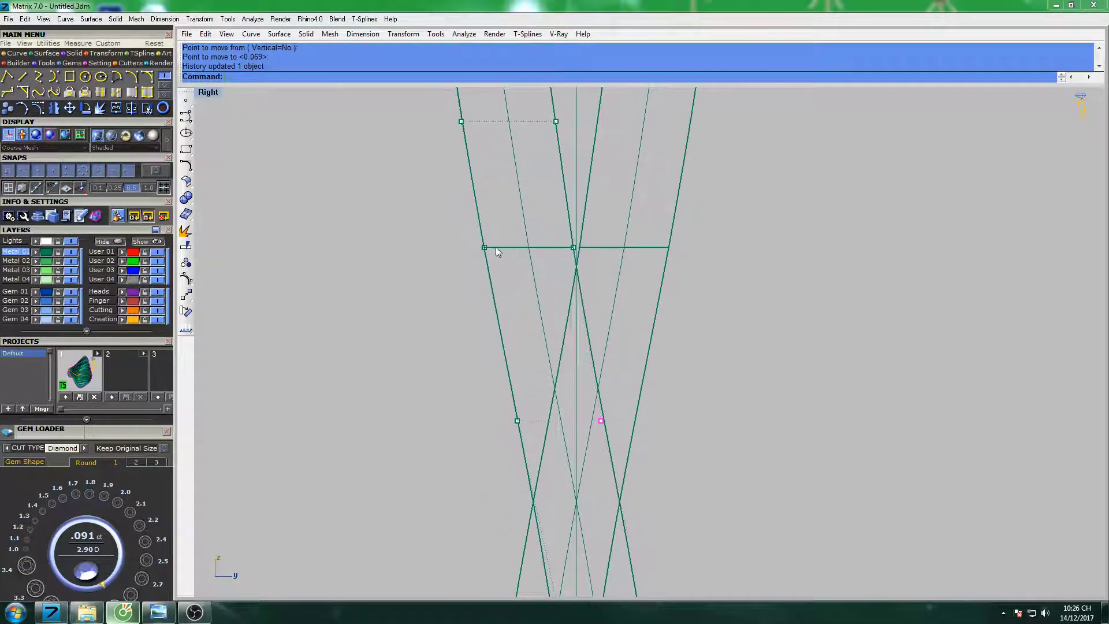
scroll(496, 247, up, 3)
scroll(666, 277, up, 2)
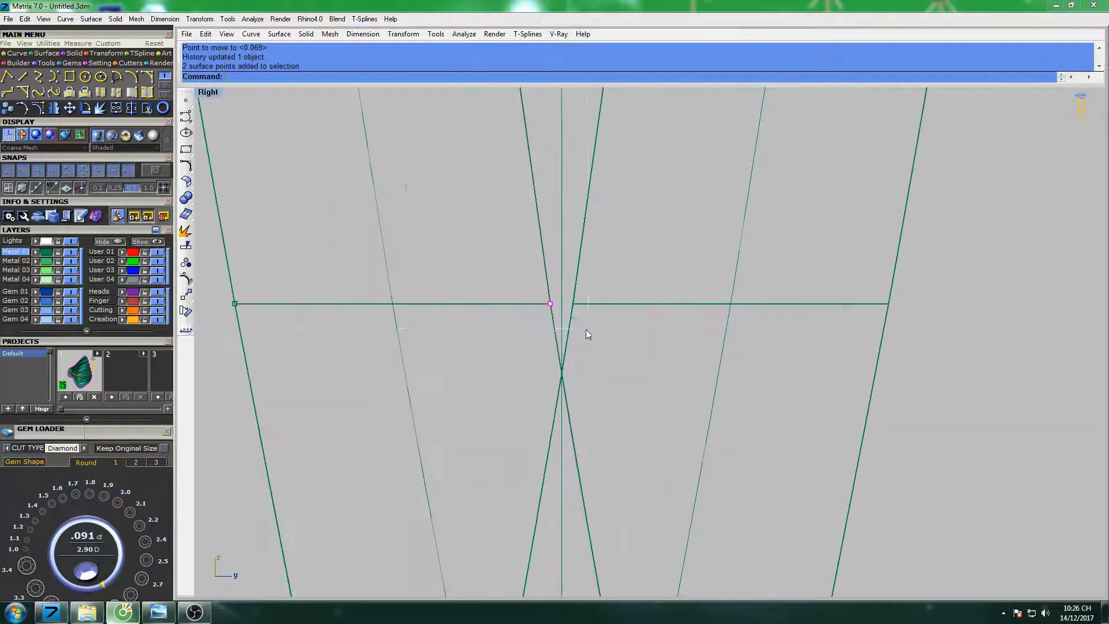
Snap shank points onto the strands' crossing line.
key(Return)
click(589, 326)
click(605, 325)
scroll(604, 326, down, 5)
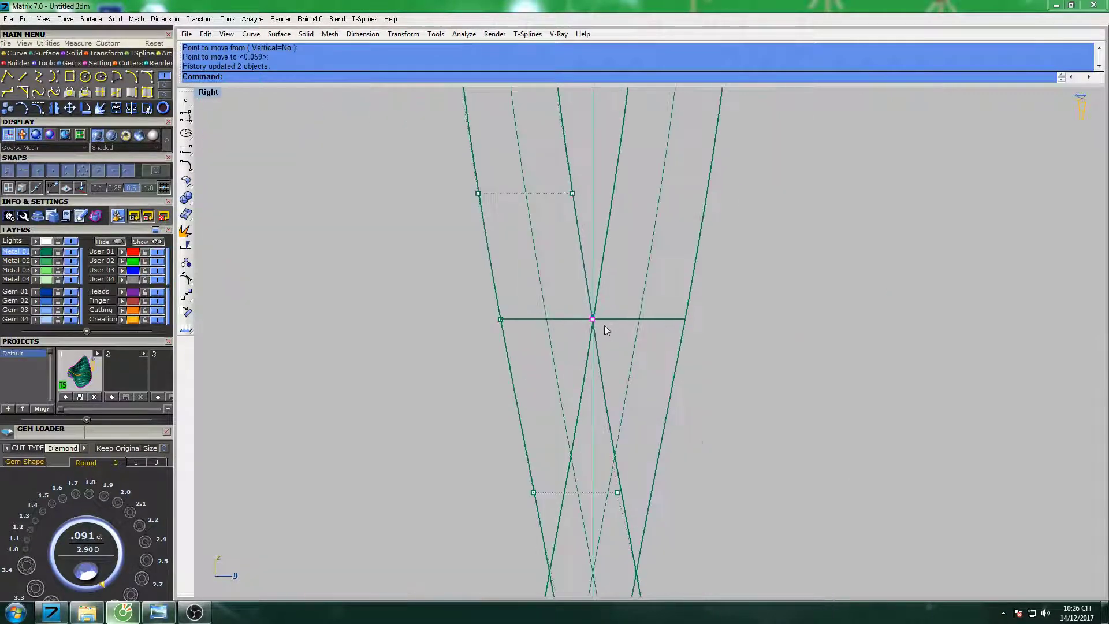
scroll(598, 375, up, 3)
key(Return)
click(642, 444)
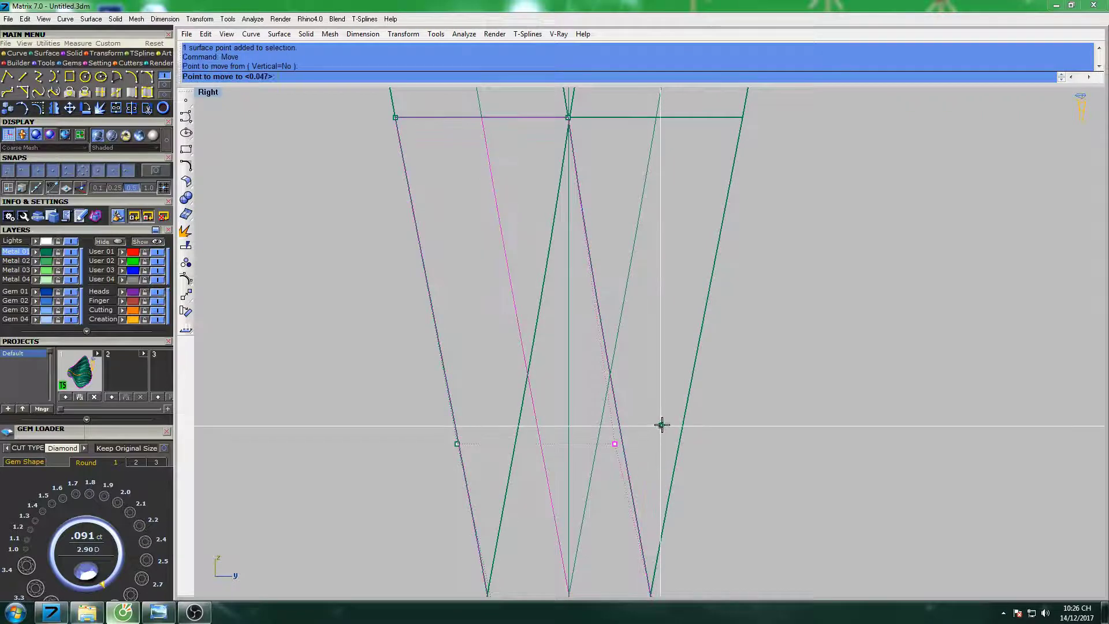
Reposition two more lower shank points along the profile.
key(Return)
click(503, 483)
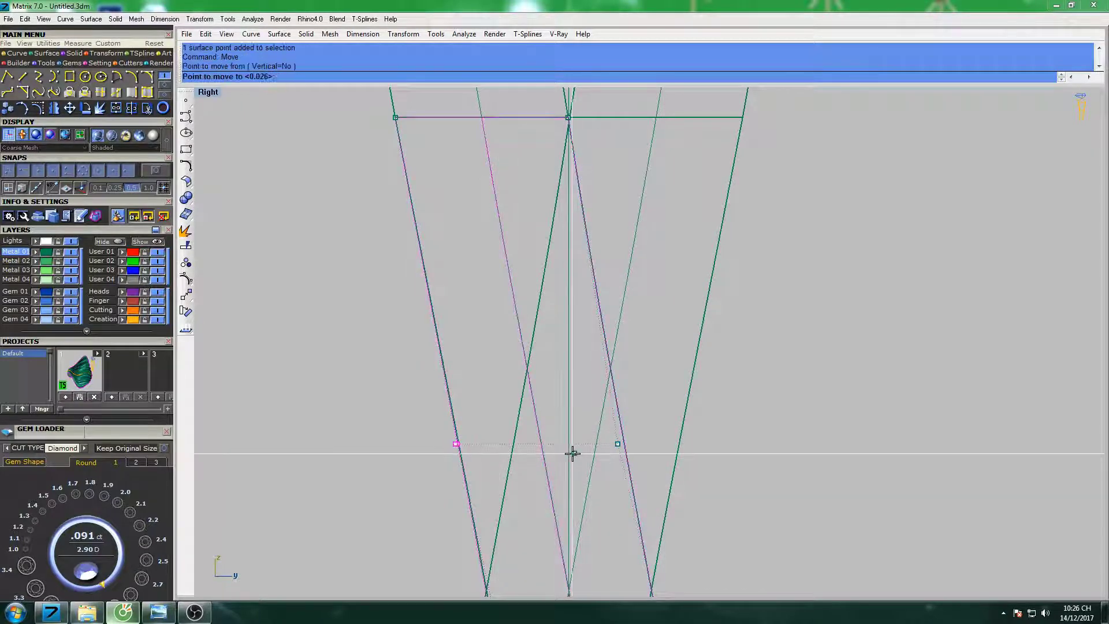
click(575, 456)
scroll(589, 491, down, 3)
scroll(566, 312, down, 3)
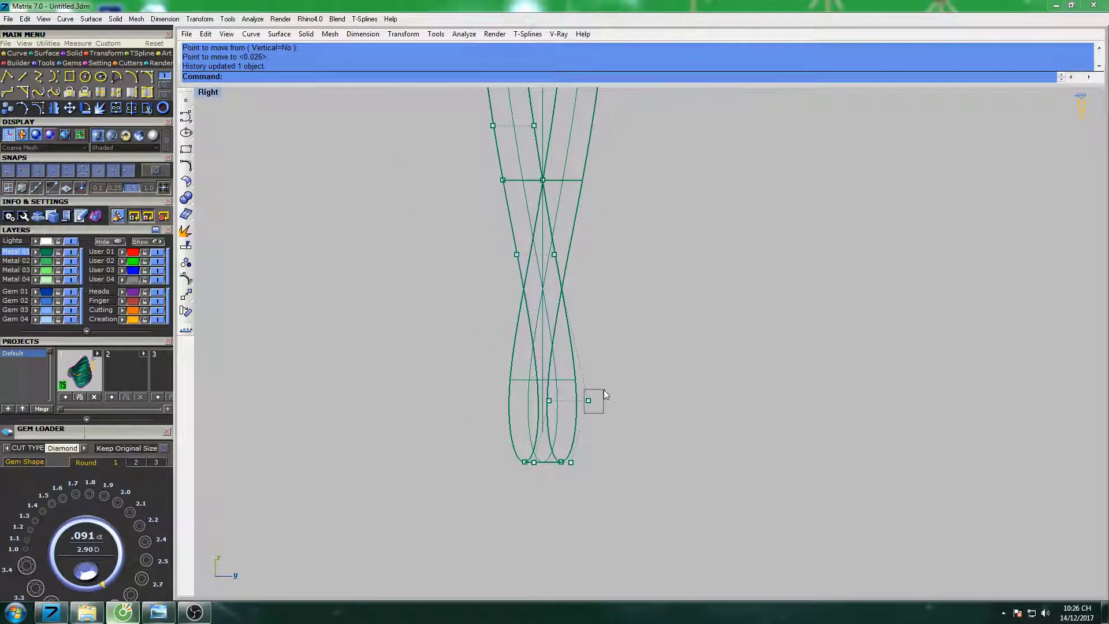
scroll(606, 395, up, 2)
key(Return)
click(601, 362)
click(609, 364)
mouse_move(609, 364)
right_down()
mouse_move(601, 313)
mouse_move(578, 415)
right_up()
scroll(500, 295, up, 4)
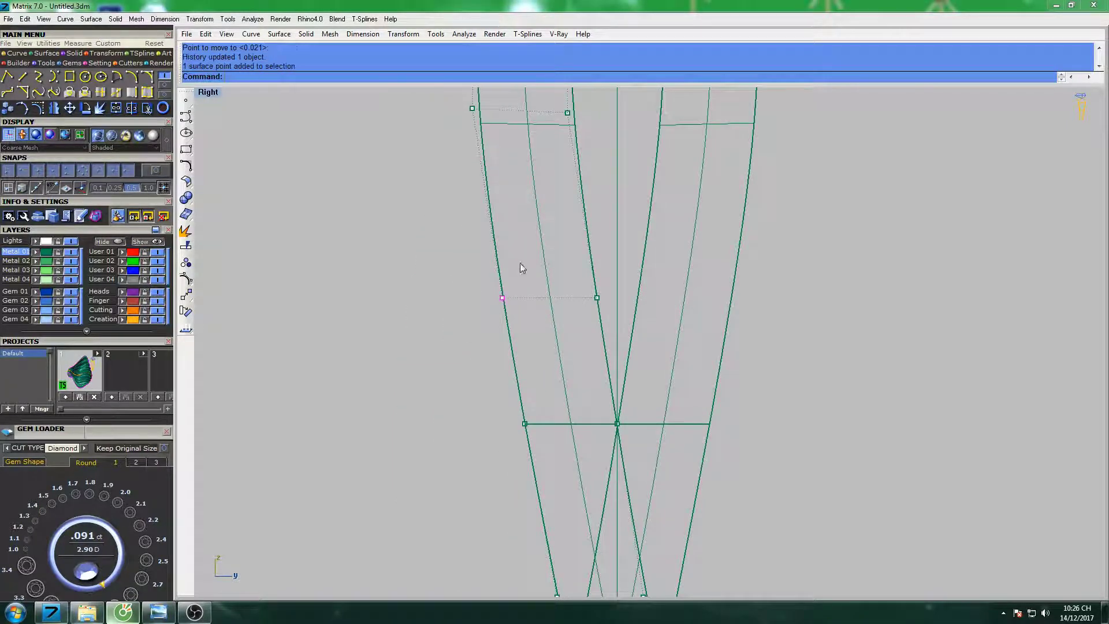
Move the top-left profile point to refine the curve, then shade the whole ring.
right_drag(455, 89, 455, 193)
click(471, 212)
key(Return)
click(496, 248)
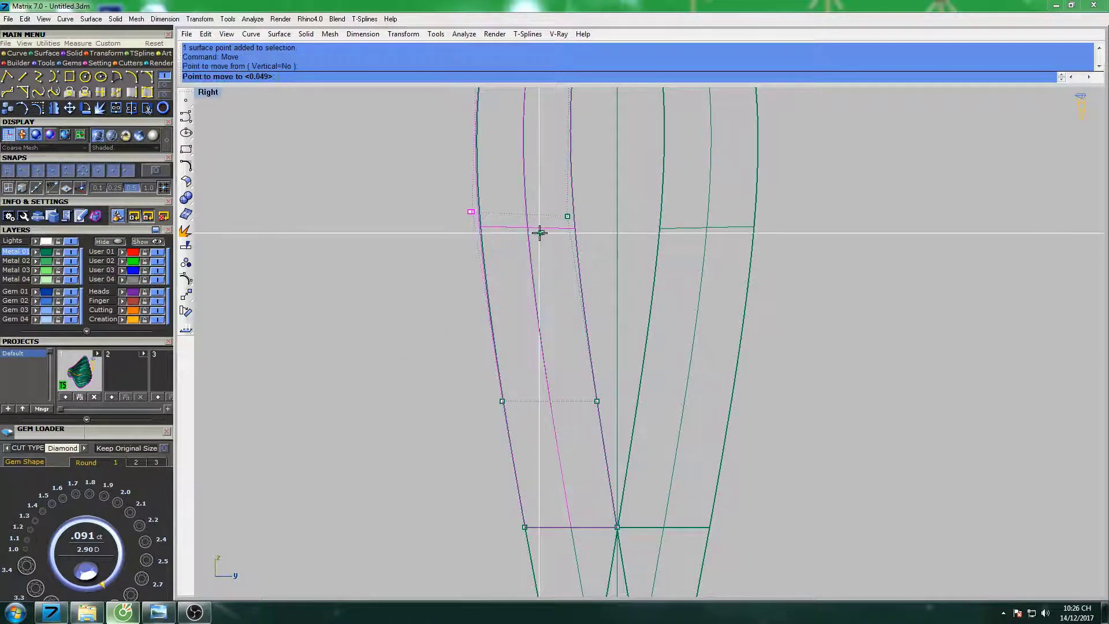
click(539, 233)
scroll(548, 214, down, 3)
scroll(548, 209, down, 2)
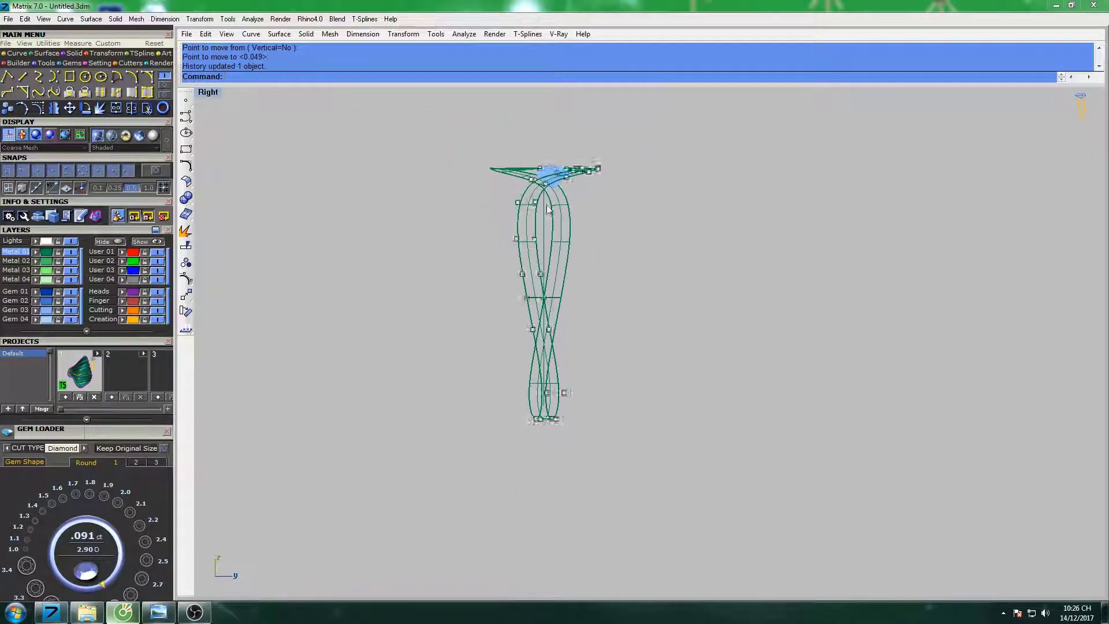
key(ctrl+F1)
Shade the ring in Perspective and select the right half of the band.
text(s)
key(Return)
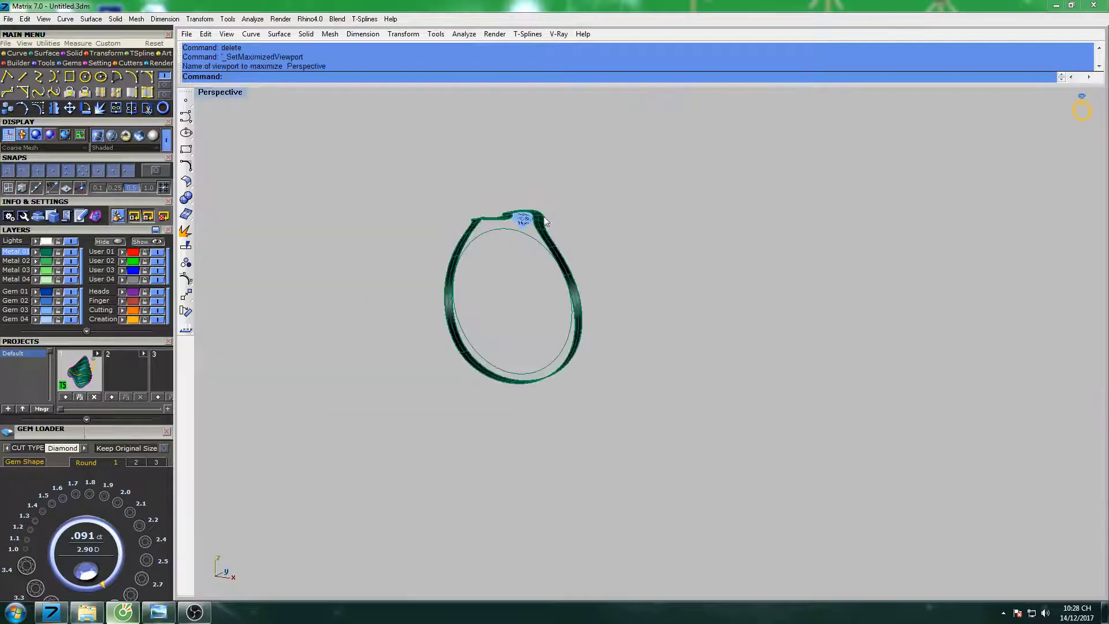
mouse_move(546, 222)
right_down()
mouse_move(604, 224)
mouse_move(590, 212)
right_up()
scroll(590, 212, up, 5)
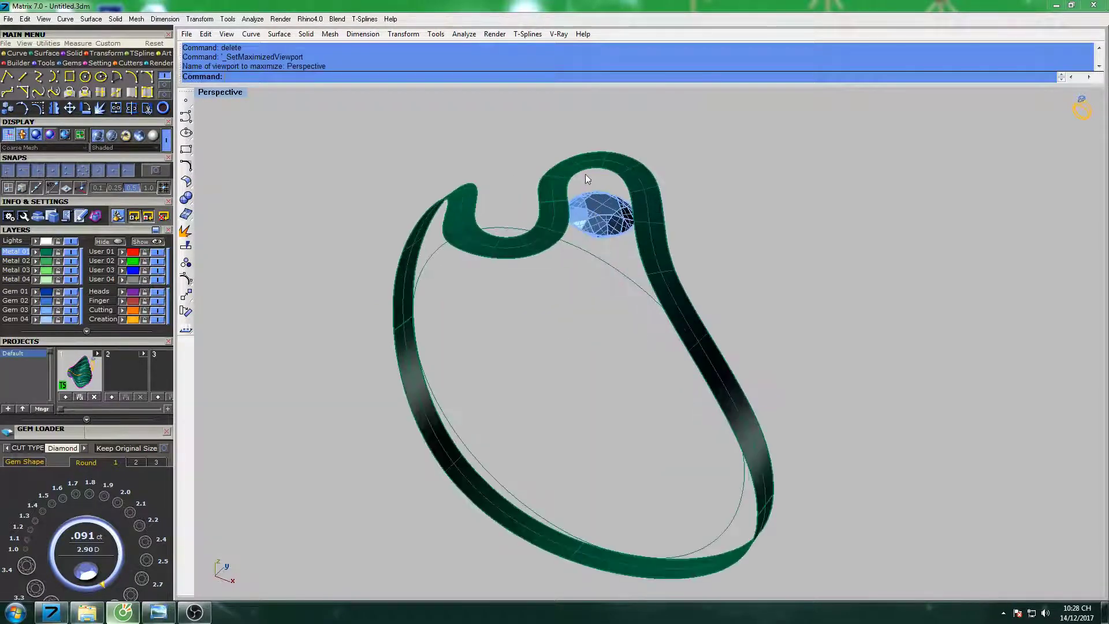
scroll(584, 175, down, 5)
click(581, 231)
text(U)
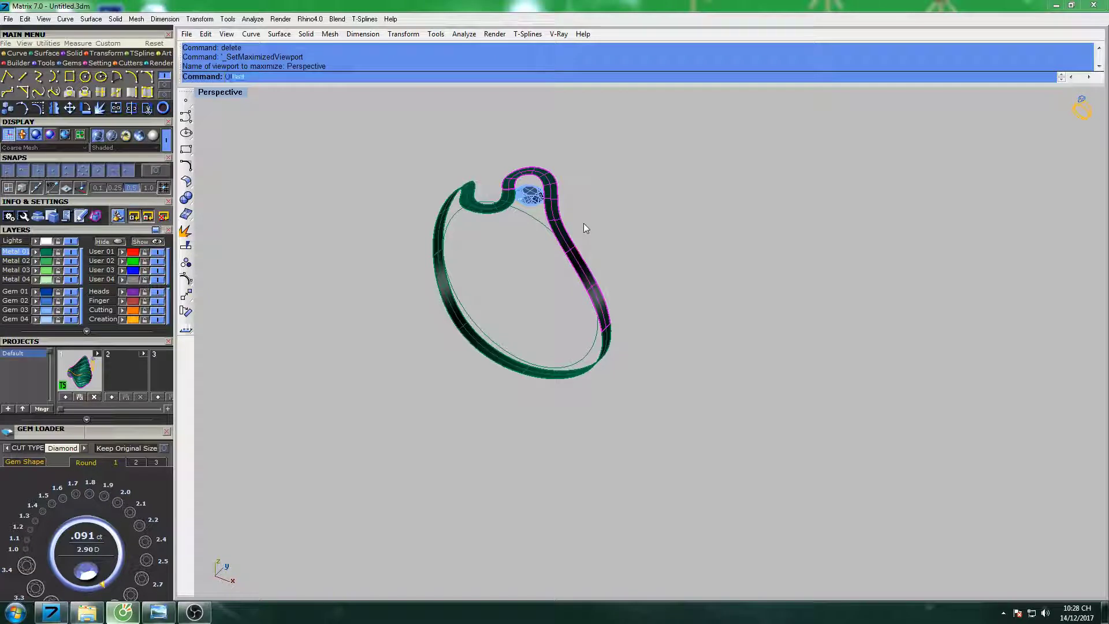
Offset the band surface 0.6 on both sides as a solid, then zoom out.
text(f)
click(242, 118)
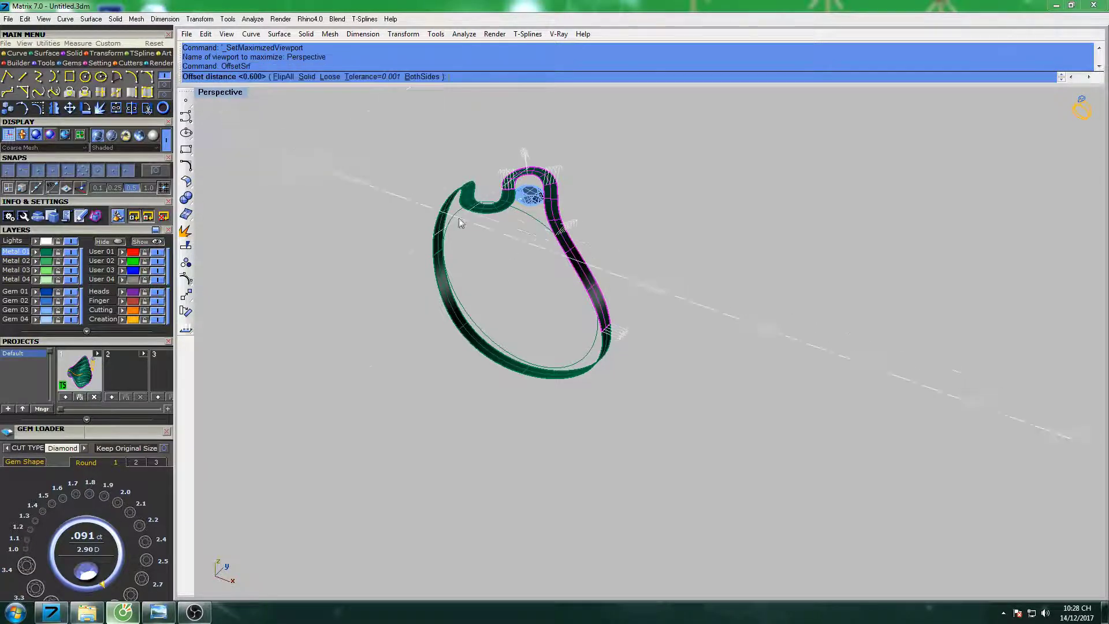
click(282, 77)
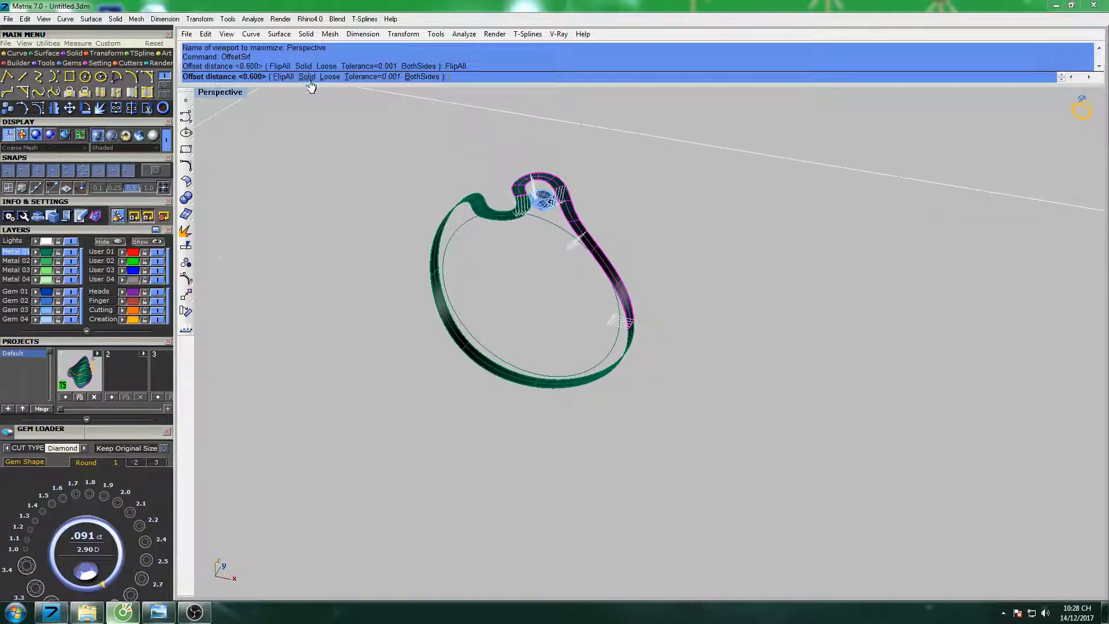
click(308, 77)
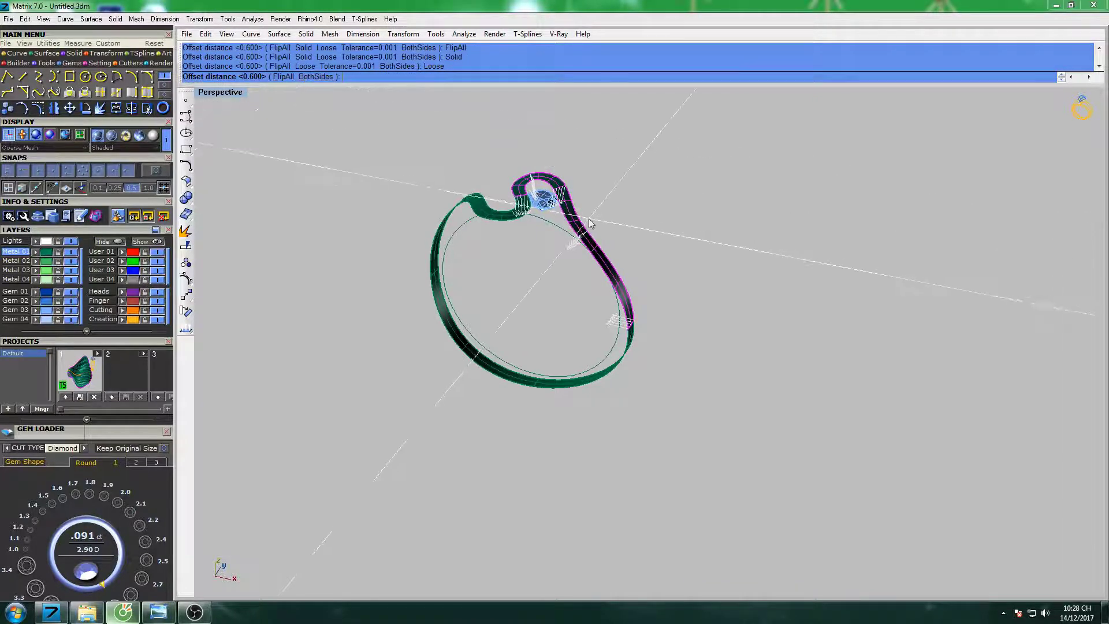
mouse_move(588, 218)
right_down()
mouse_move(588, 171)
mouse_move(566, 197)
mouse_move(591, 346)
mouse_move(551, 345)
mouse_move(547, 299)
right_up()
key(Return)
scroll(543, 298, down, 4)
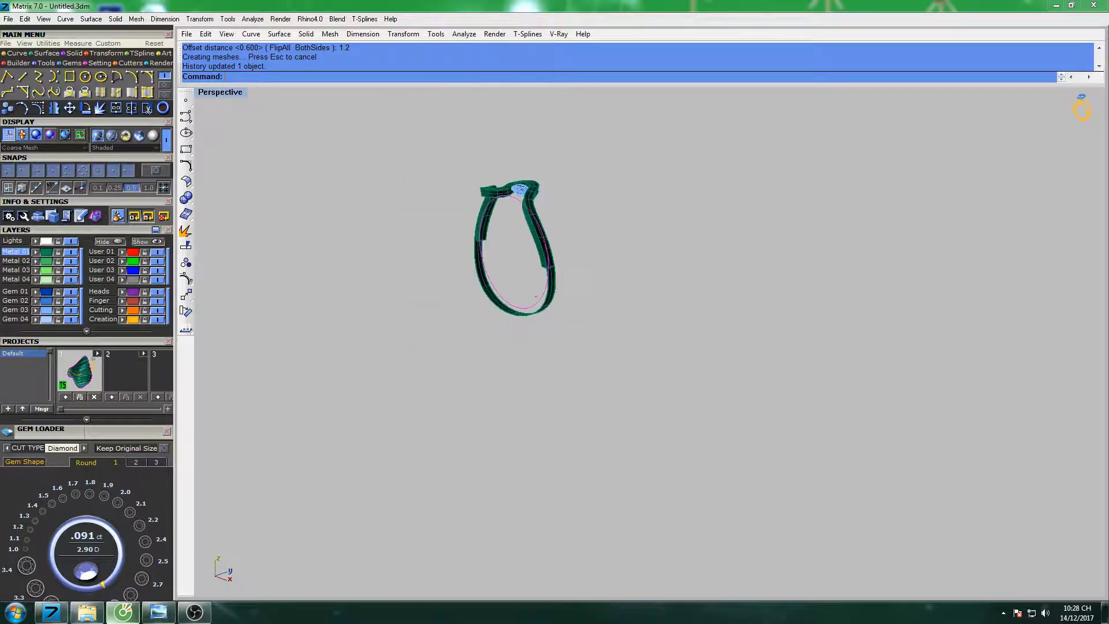
Extrude the ring circle into a cylinder through the band and pick two band edge curves.
text(trudecrv)
key(Return)
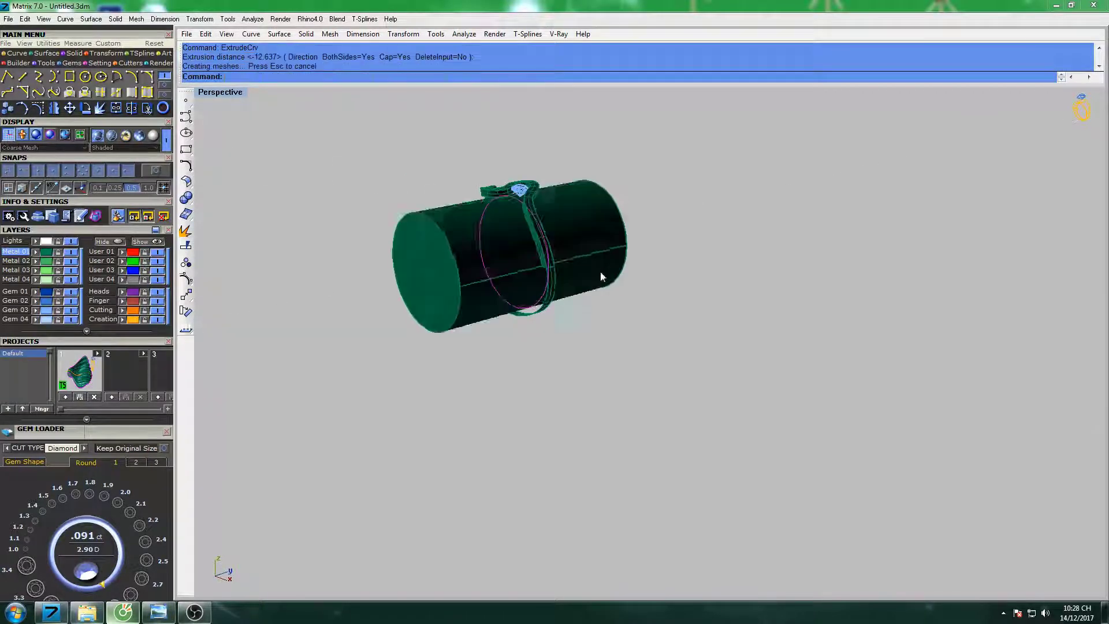
click(550, 281)
scroll(550, 281, up, 3)
click(545, 305)
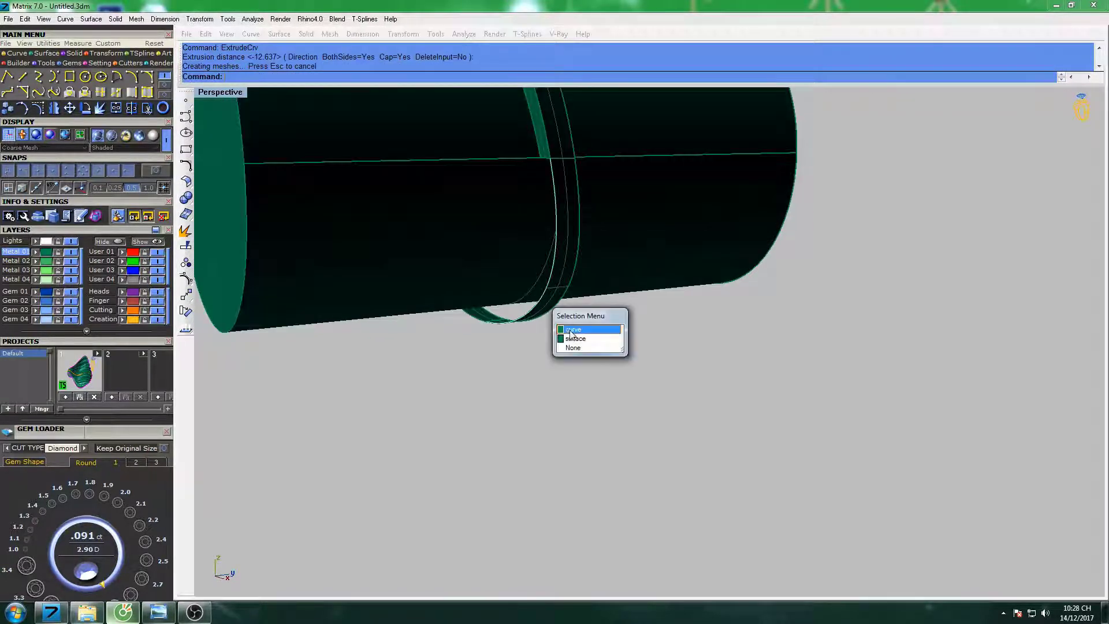
click(572, 335)
click(557, 304)
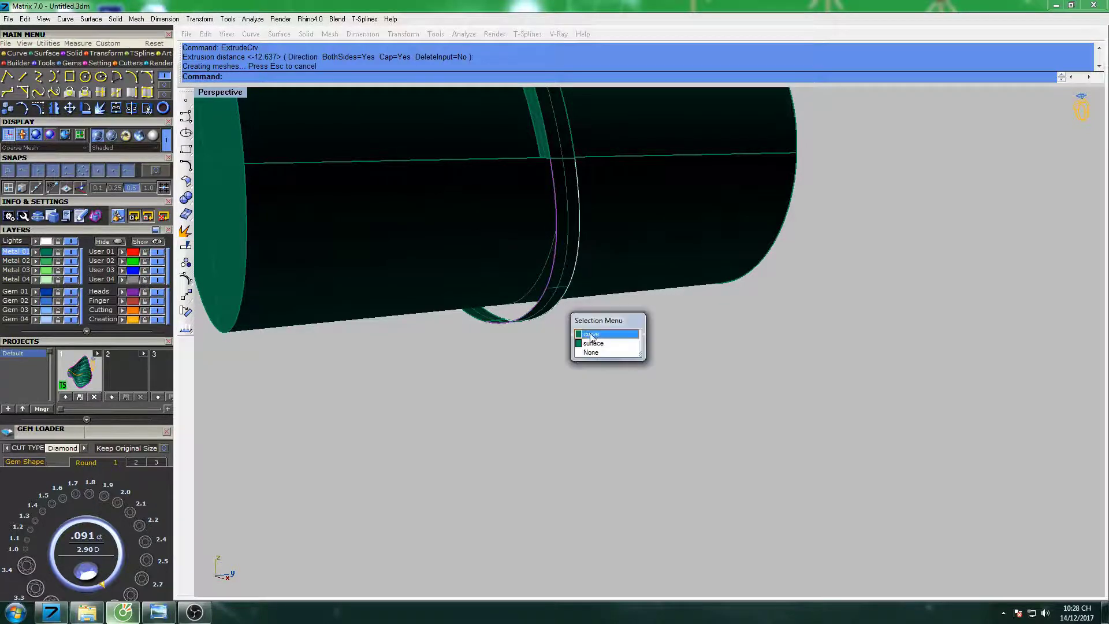
click(589, 334)
right_drag(595, 304, 313, 254)
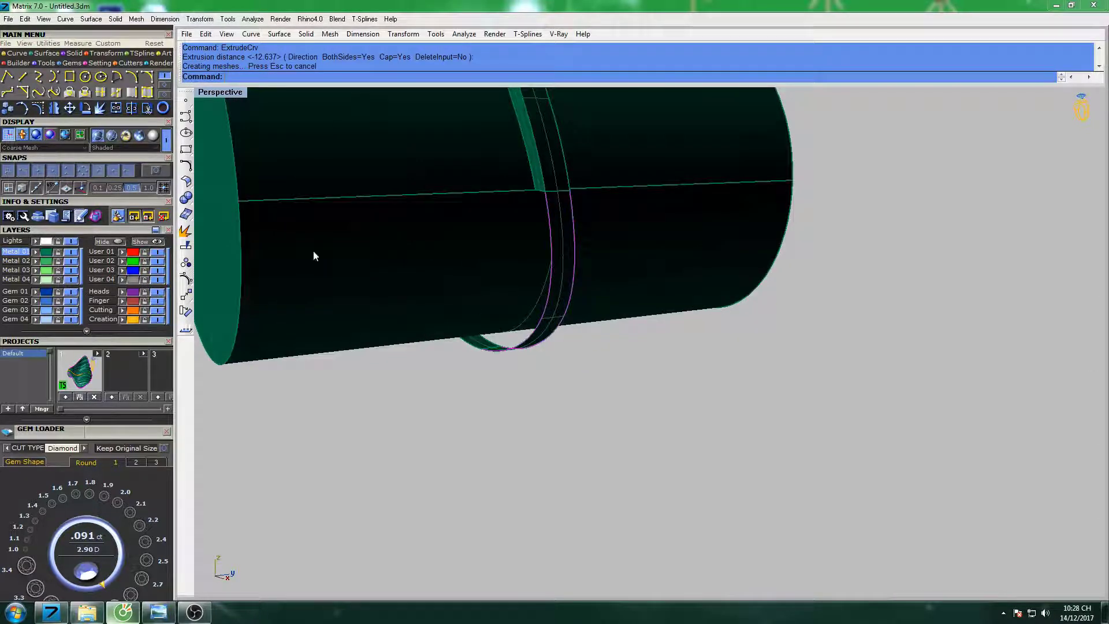
Pull the edge curves onto the cylinder and rebuild them to 5 points.
click(71, 93)
click(452, 248)
right_drag(452, 249, 573, 296)
text(build)
key(Return)
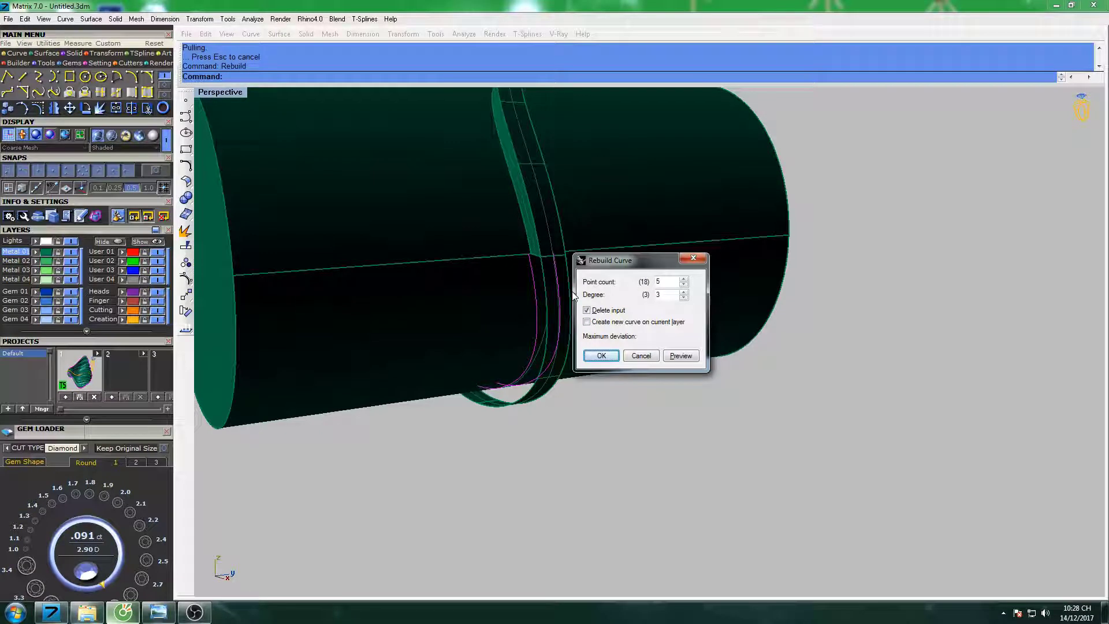
click(601, 355)
right_drag(664, 327, 599, 313)
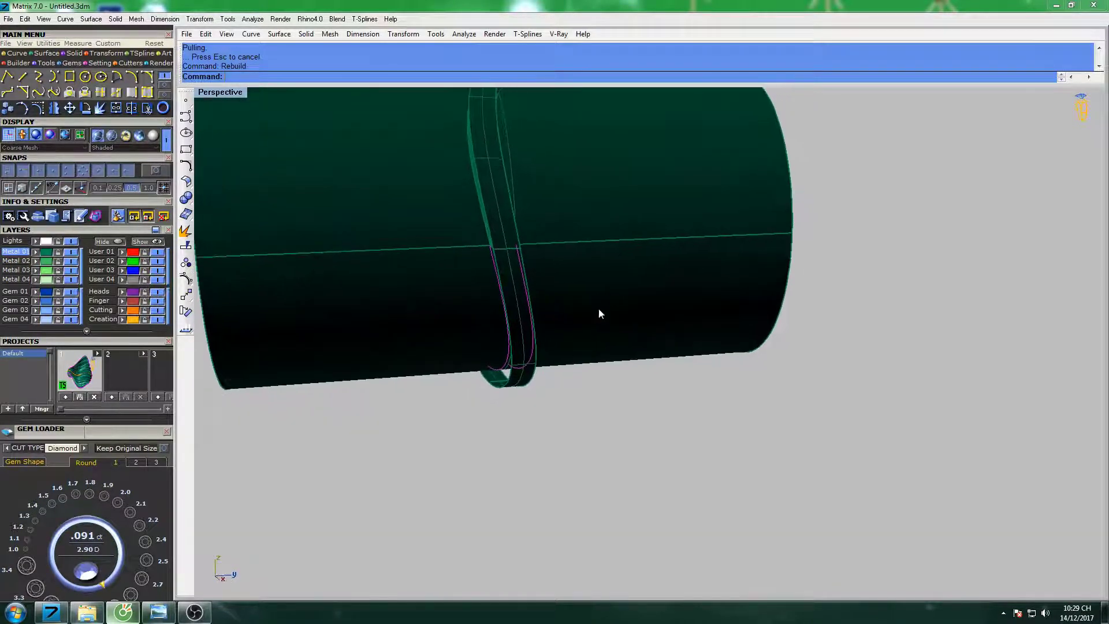
Loft the rebuilt curves into a new strip, delete the helper curves, and select the cylinder.
text(ft)
key(Return)
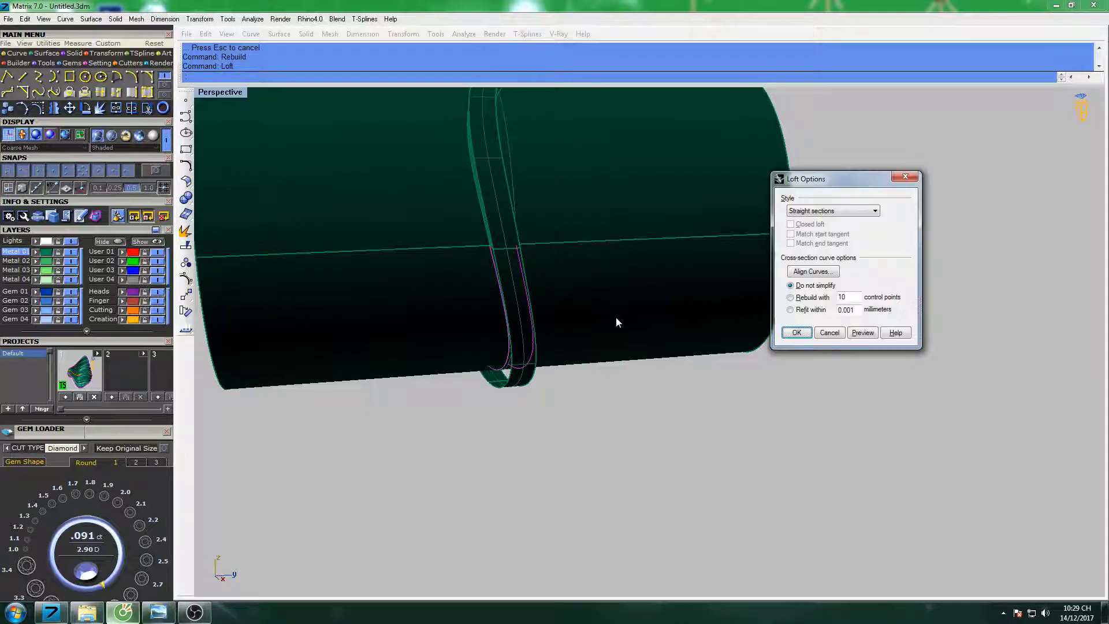
key(Return)
text(lete)
key(Return)
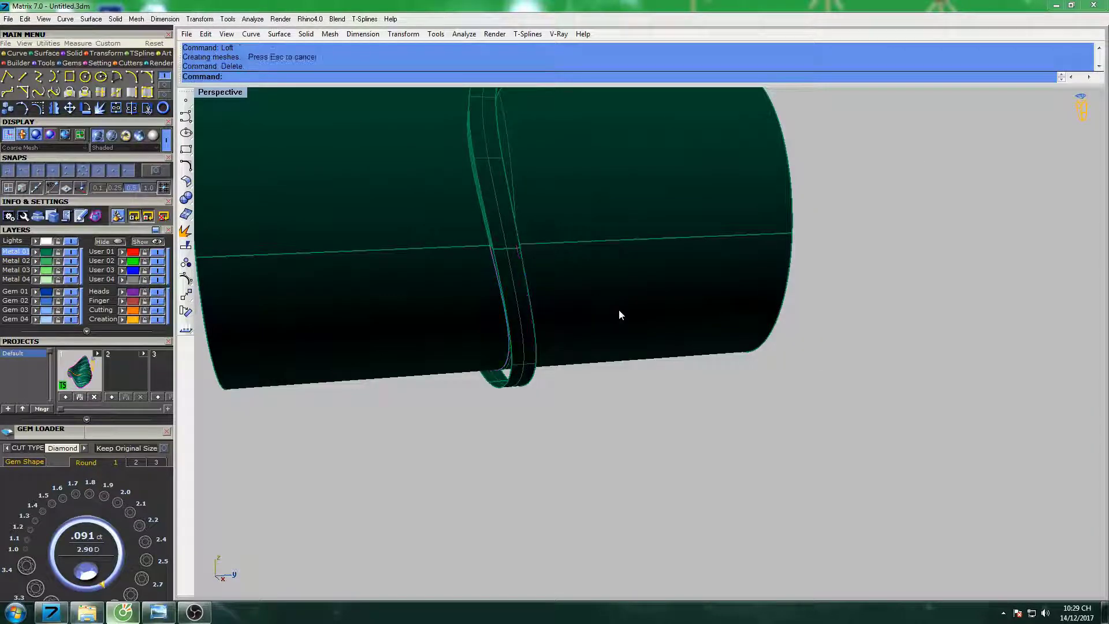
click(626, 274)
Delete the cylinder and the extra overlapping band piece chosen via the Selection Menu.
text(lete)
key(Return)
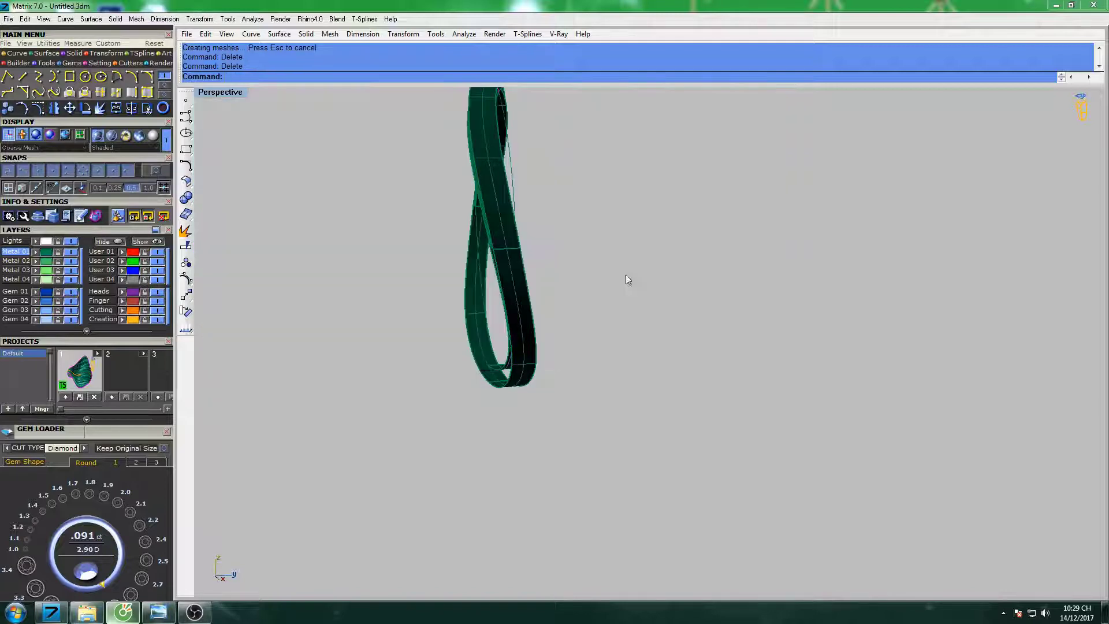
mouse_move(626, 274)
right_down()
mouse_move(585, 252)
mouse_move(561, 361)
mouse_move(624, 401)
mouse_move(614, 315)
mouse_move(666, 287)
mouse_move(643, 280)
mouse_move(663, 264)
mouse_move(649, 213)
right_up()
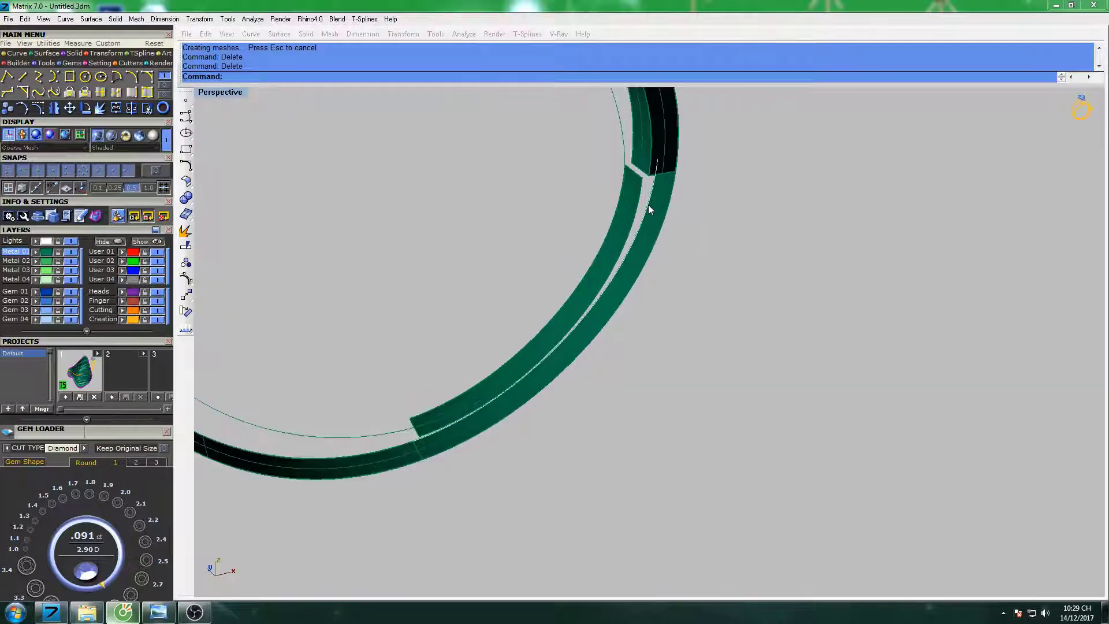
click(648, 205)
click(666, 228)
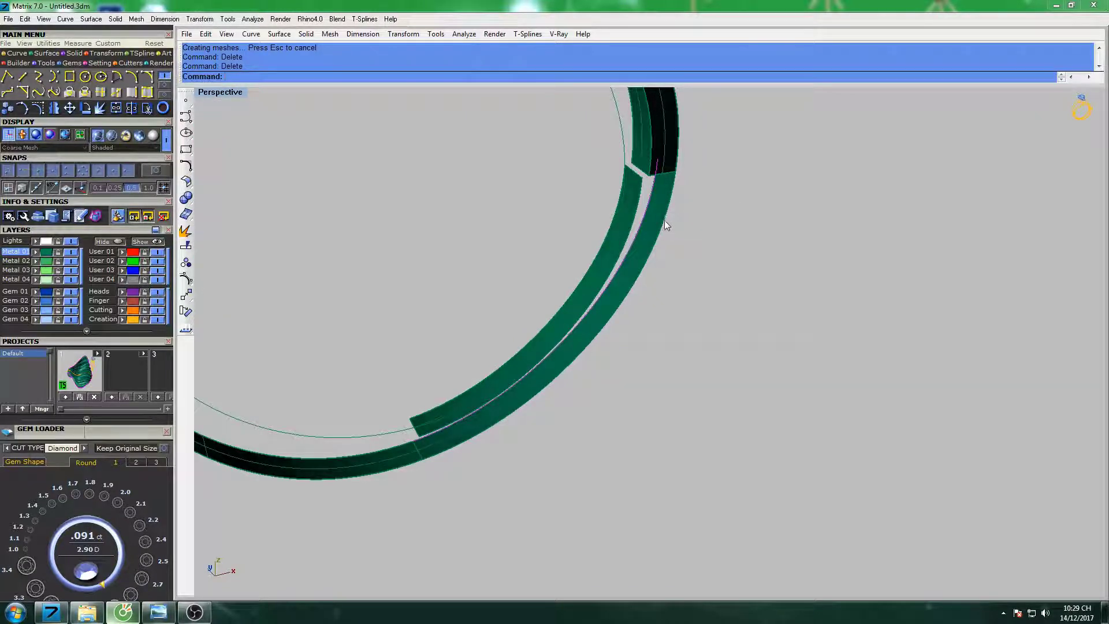
click(664, 220)
click(700, 253)
mouse_move(702, 231)
shift+right_down()
mouse_move(660, 292)
mouse_move(623, 255)
shift+right_up()
key(Delete)
Loft the two edge curves to fill the gap in the lower right band.
scroll(595, 272, up, 3)
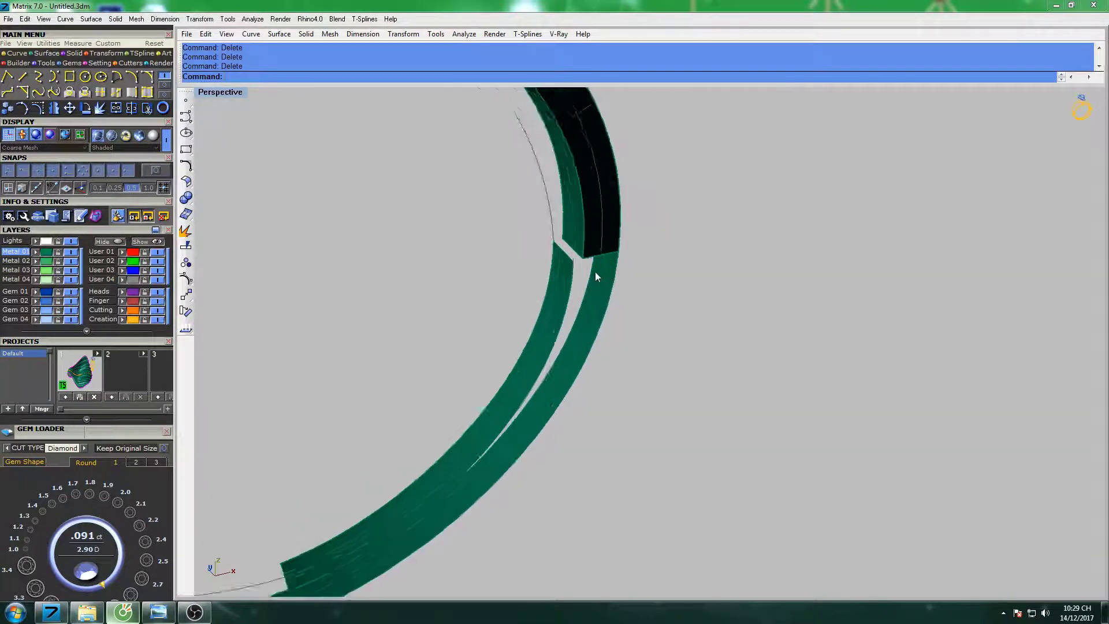
scroll(595, 271, up, 2)
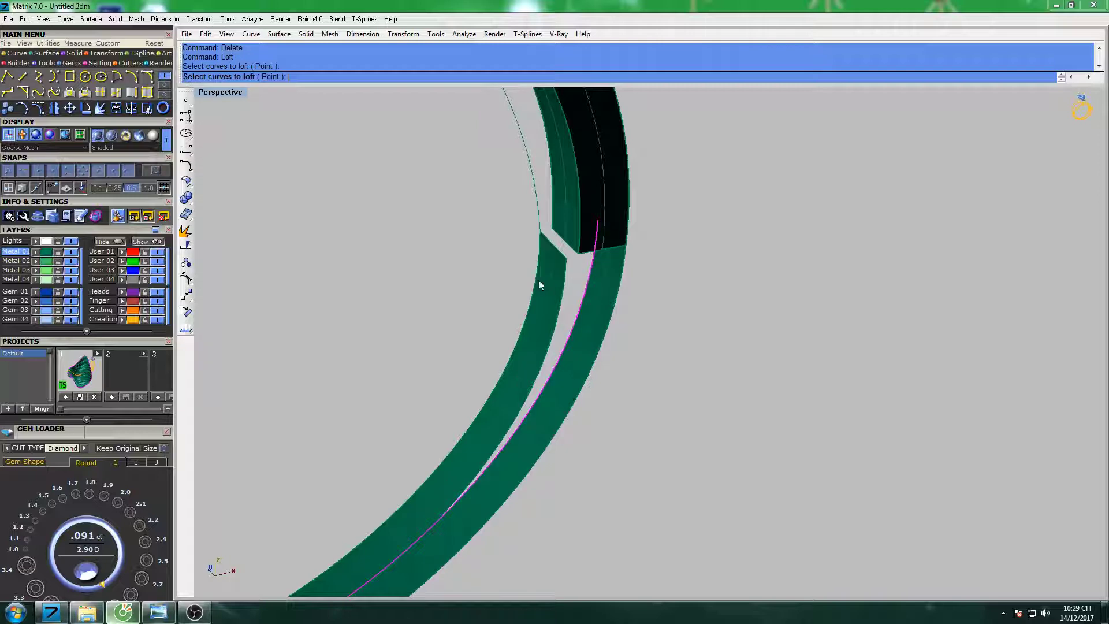
key(Return)
key(Return)
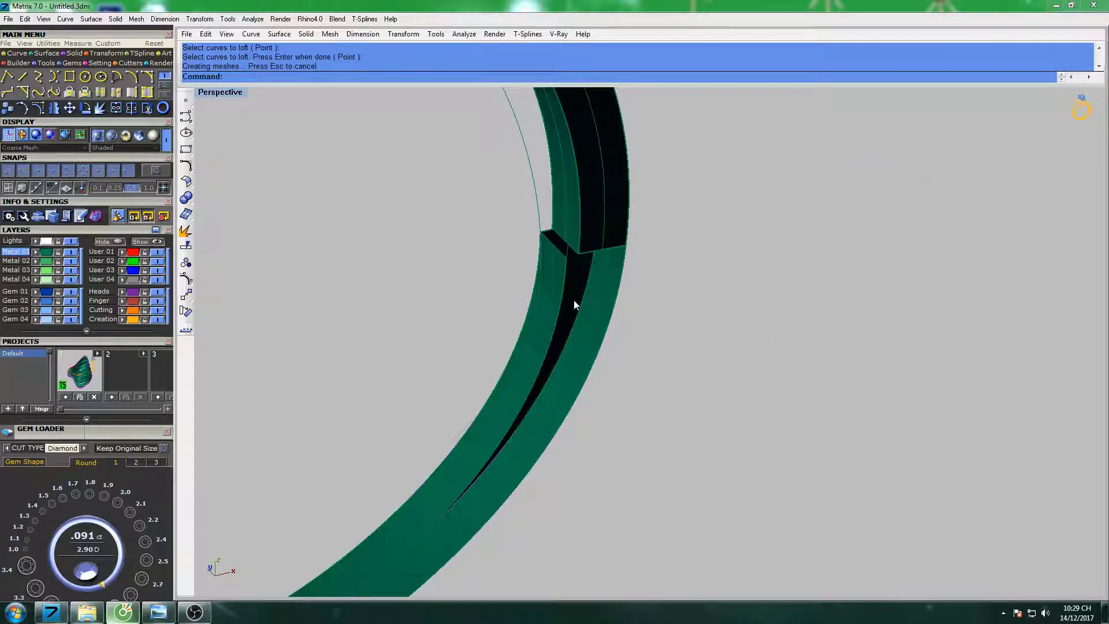
key(Return)
click(562, 290)
click(611, 314)
key(Return)
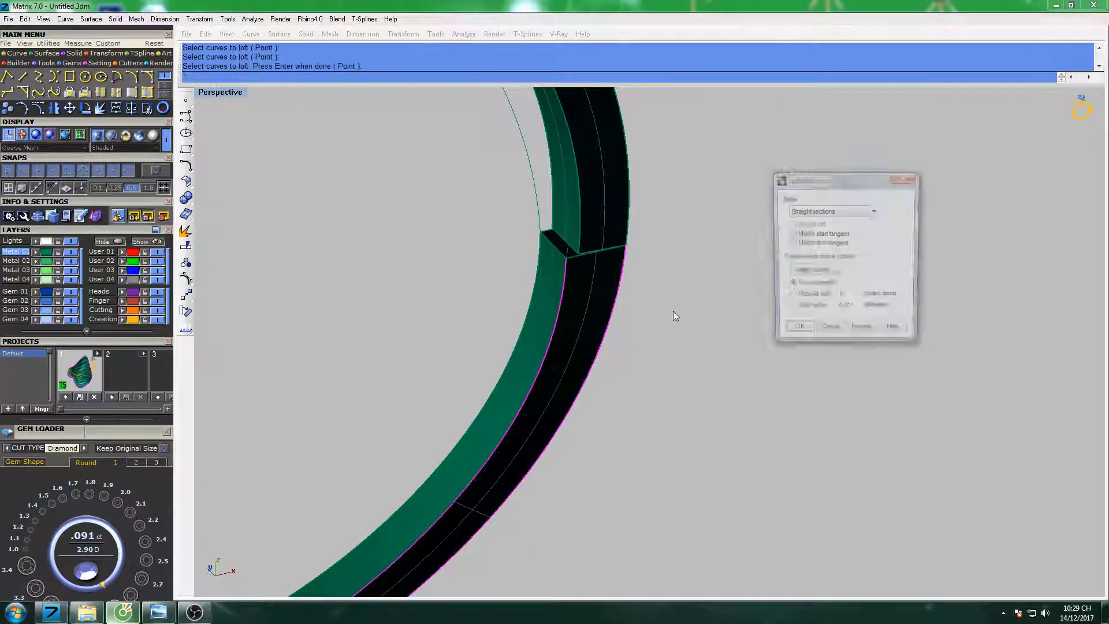
key(Return)
scroll(664, 306, down, 5)
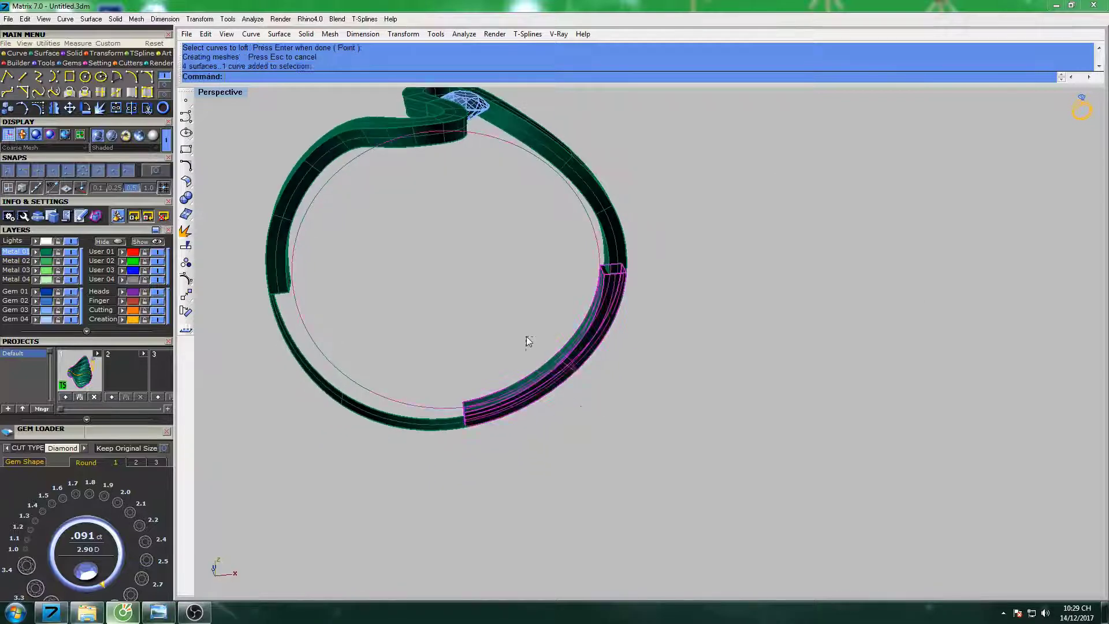
Group the new lofted section, put it on the Creation layer, and explode the band.
right_drag(389, 391, 524, 297)
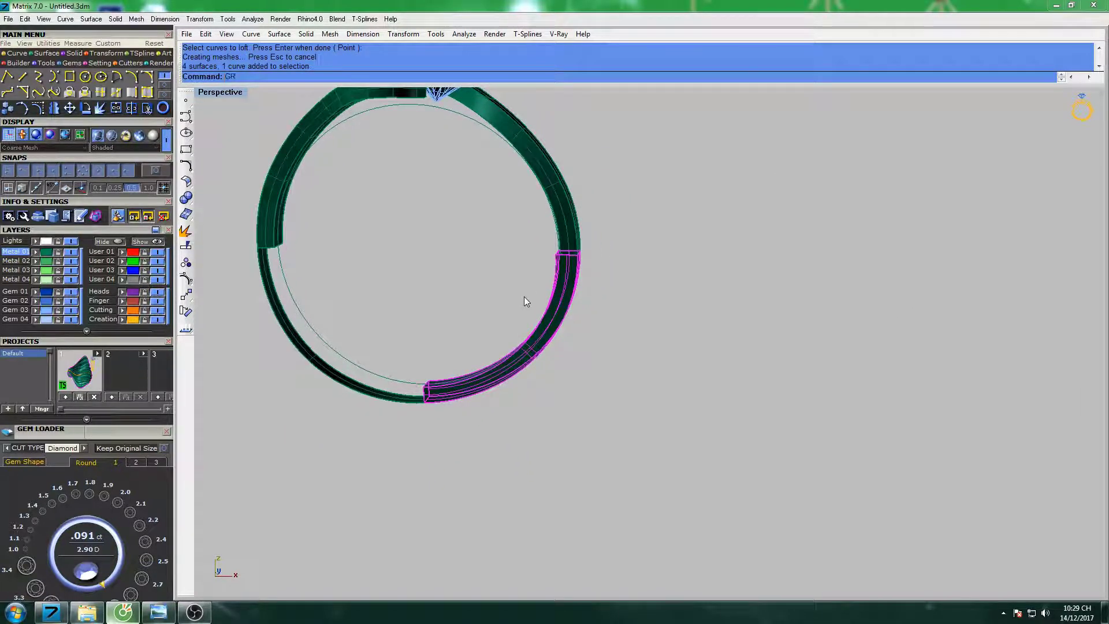
click(246, 109)
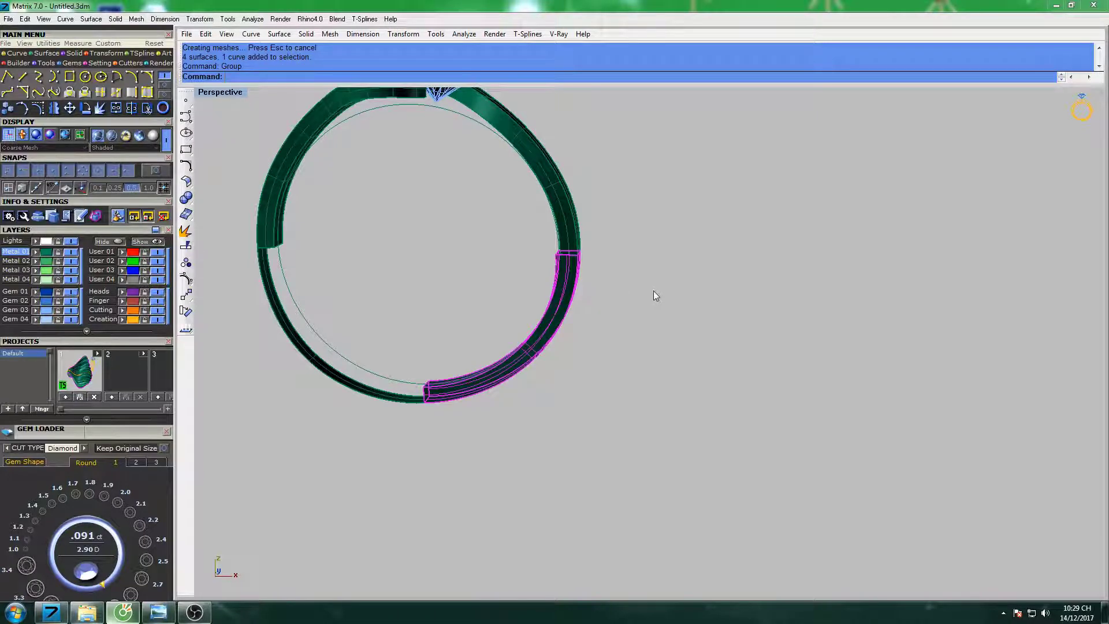
click(122, 320)
mouse_move(441, 278)
right_down()
mouse_move(580, 232)
mouse_move(536, 269)
right_up()
click(186, 231)
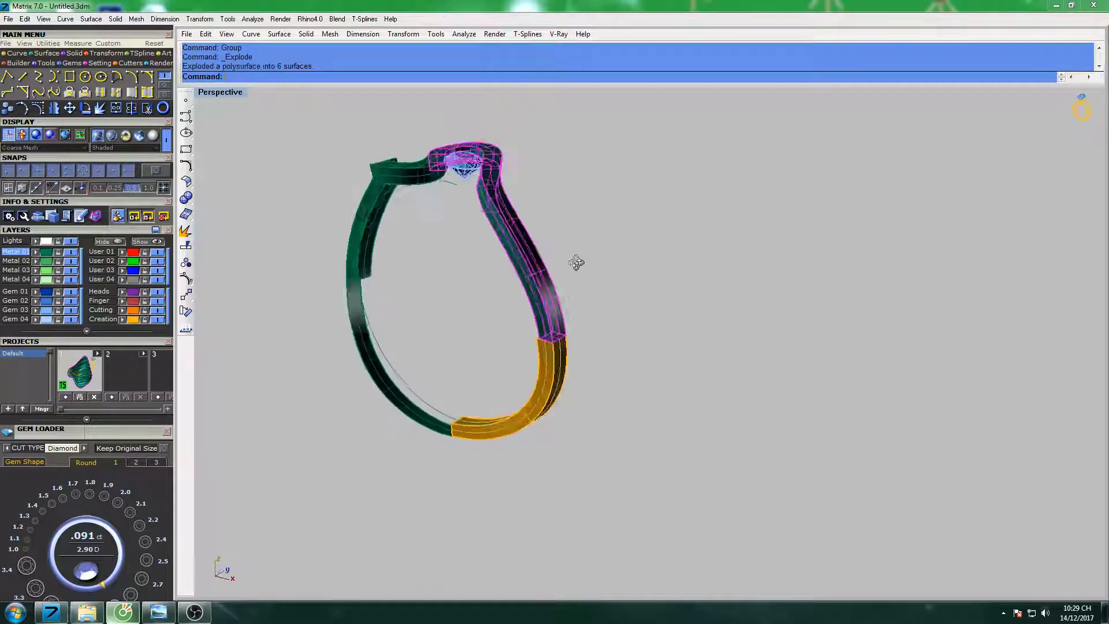
Regroup the exploded band surfaces and turn on their control points.
right_drag(574, 258, 534, 271)
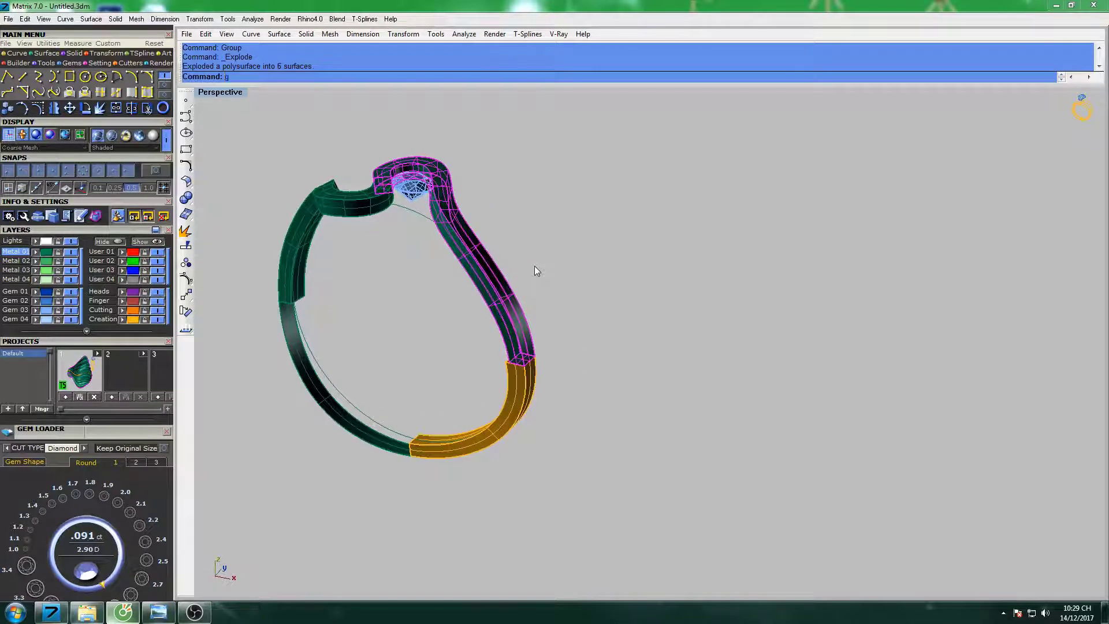
text(ru)
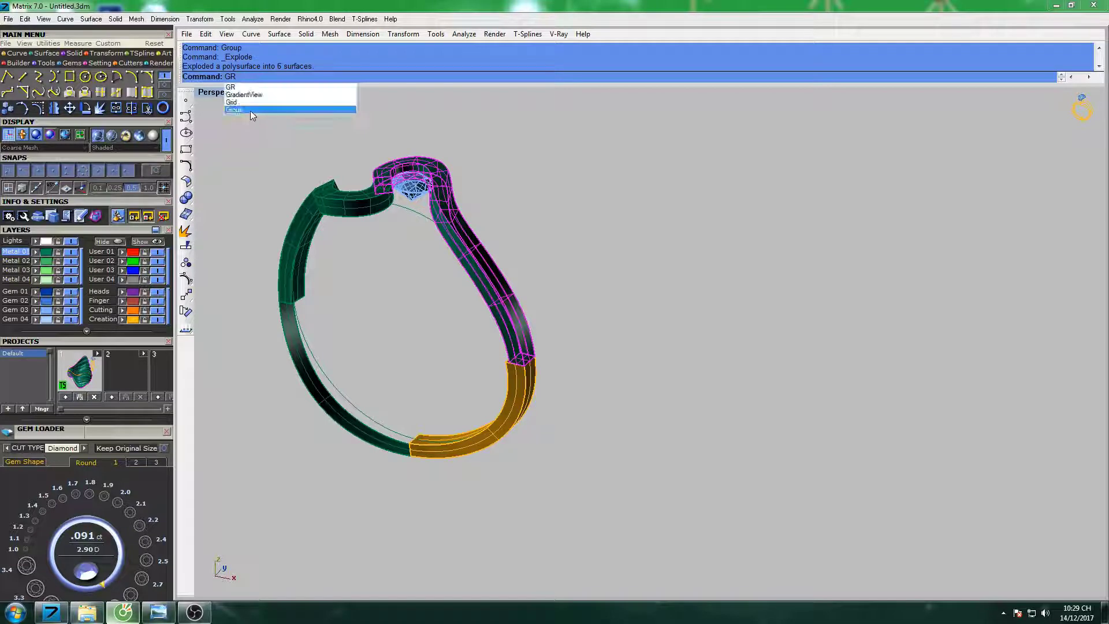
click(251, 110)
right_drag(532, 255, 504, 241)
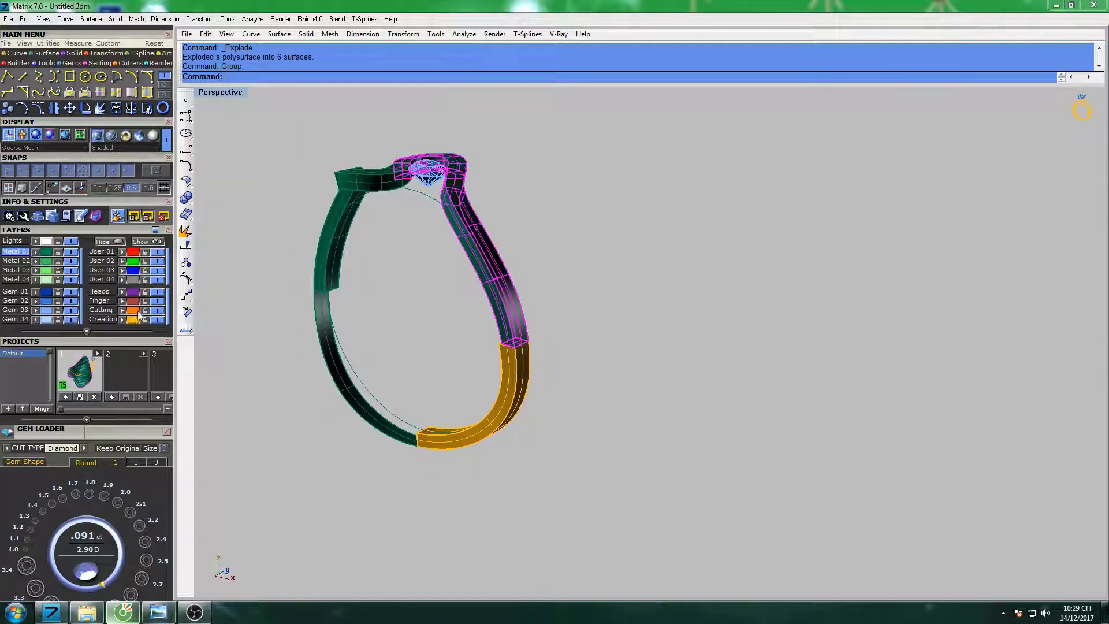
mouse_move(483, 290)
right_down()
mouse_move(515, 258)
mouse_move(484, 290)
mouse_move(688, 298)
mouse_move(610, 295)
right_up()
scroll(483, 290, up, 5)
key(F10)
Remove the selected band-end control points and move the remaining points to a new position.
drag(754, 258, 754, 259)
mouse_move(751, 263)
right_down()
mouse_move(653, 307)
mouse_move(479, 348)
right_up()
key(Return)
mouse_move(455, 307)
right_down()
mouse_move(483, 279)
mouse_move(439, 302)
mouse_move(573, 286)
mouse_move(513, 281)
right_up()
text(ve)
key(Return)
click(465, 309)
click(417, 299)
Move the band's corner point to its target position.
scroll(511, 282, up, 3)
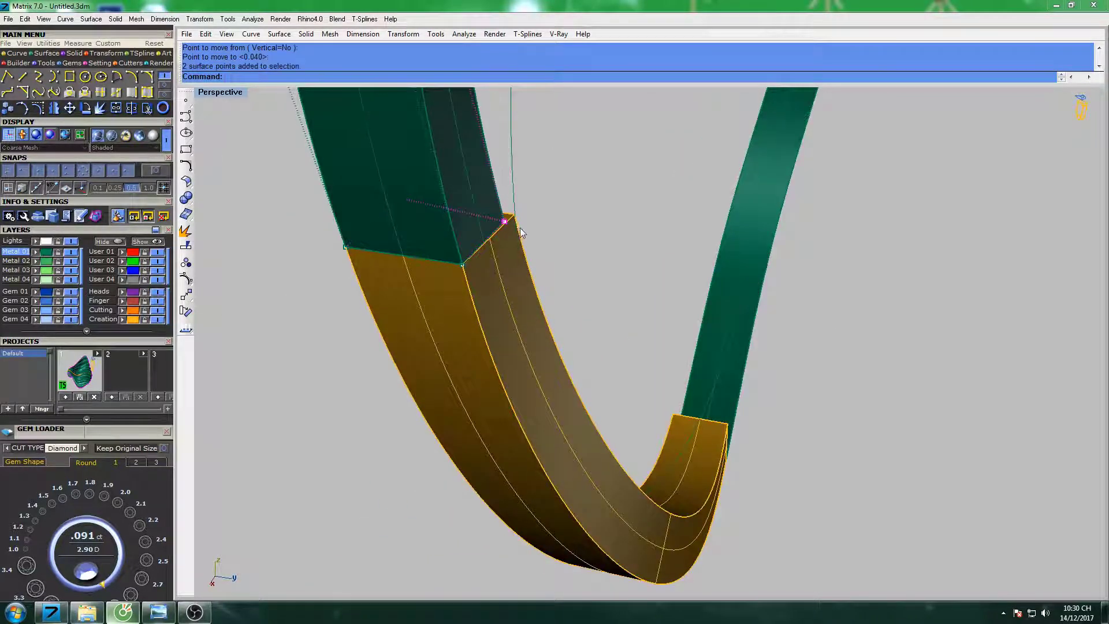
scroll(521, 232, up, 2)
right_click(483, 231)
click(489, 225)
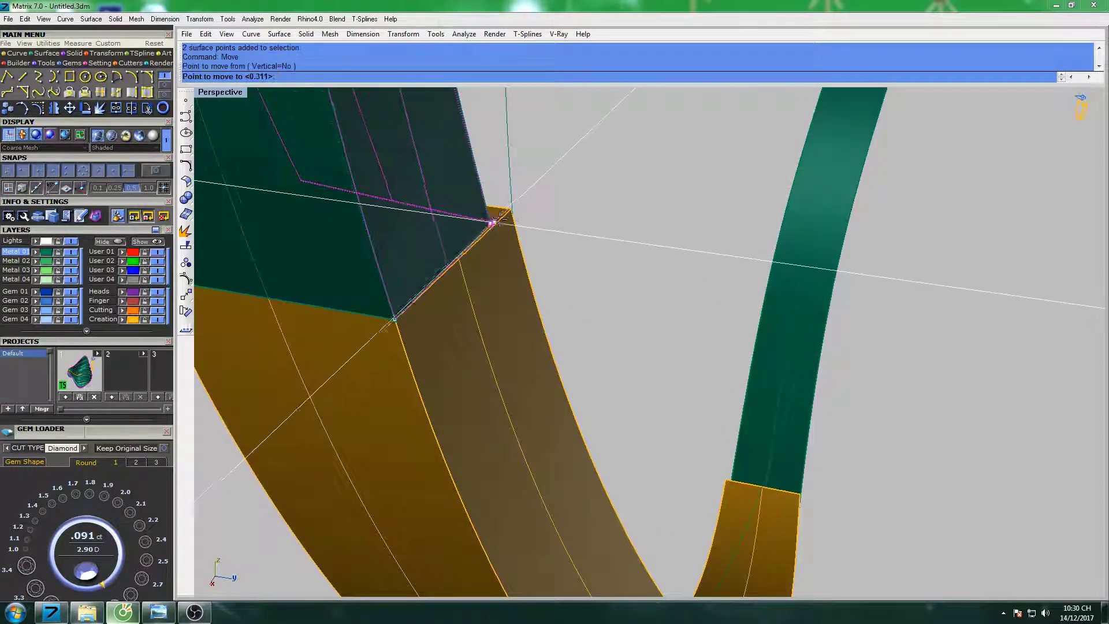
click(512, 214)
scroll(510, 241, down, 3)
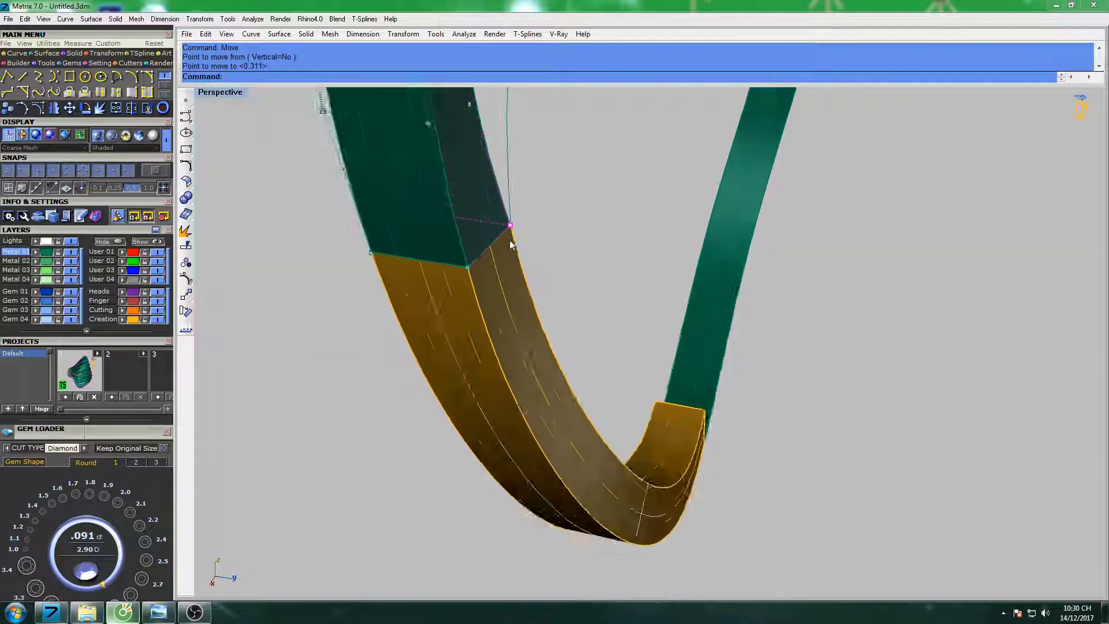
scroll(510, 240, down, 3)
In the maximized Front view, shift four right-side band points slightly left.
double_click(235, 94)
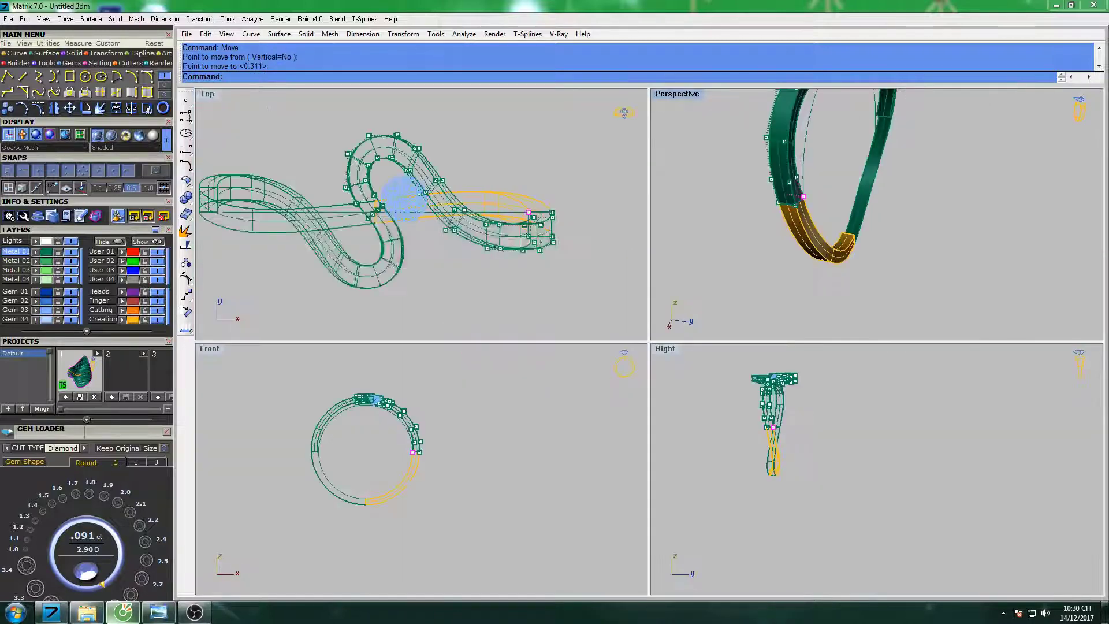
double_click(209, 348)
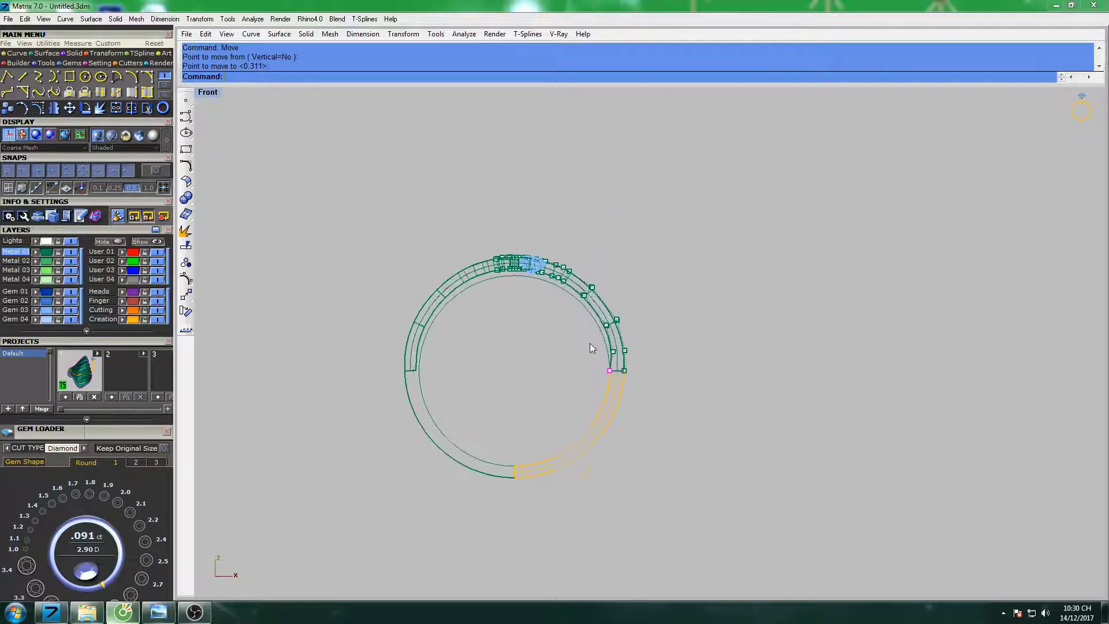
scroll(606, 341, up, 5)
drag(559, 347, 621, 309)
scroll(619, 300, up, 3)
right_drag(619, 301, 564, 331)
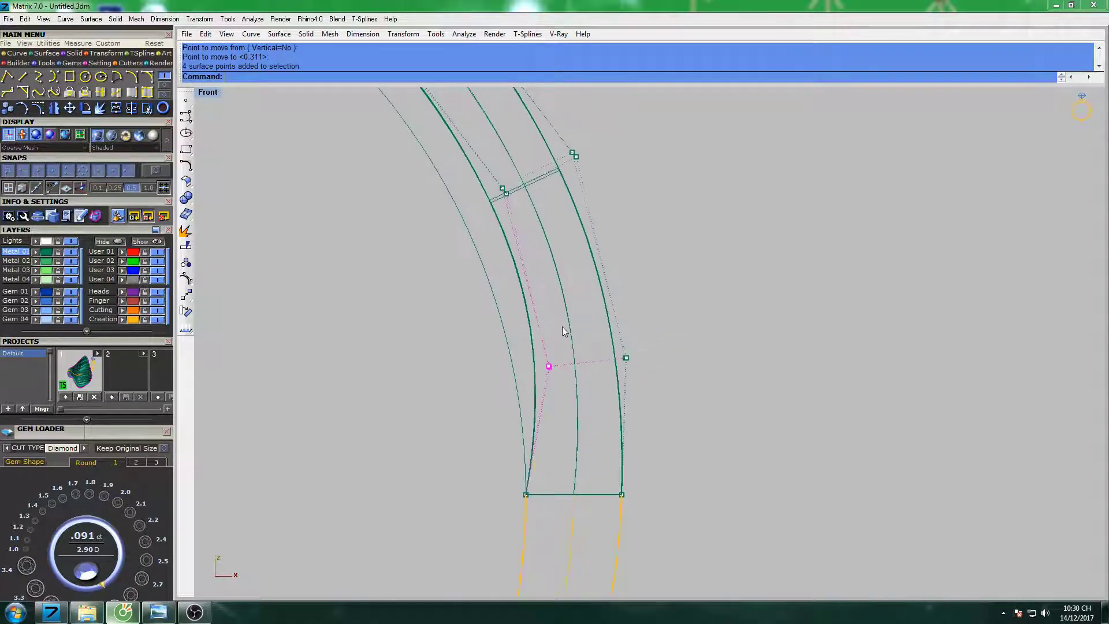
text(M)
key(Return)
click(569, 306)
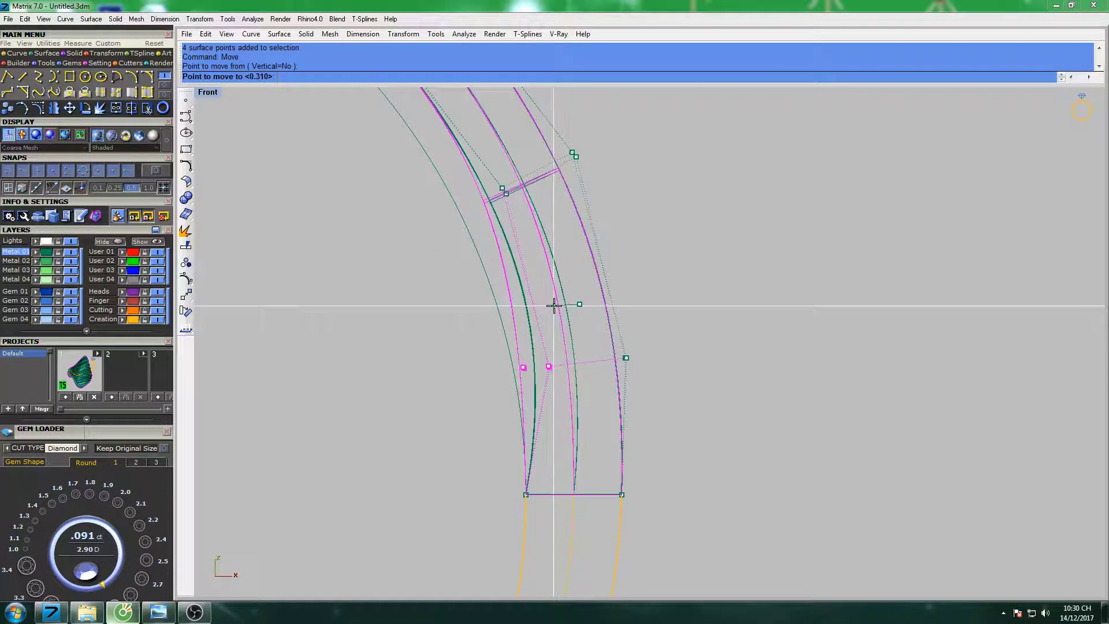
click(555, 305)
Move a shank control point left, then lower a group of band points near the top.
click(502, 189)
key(Return)
click(606, 240)
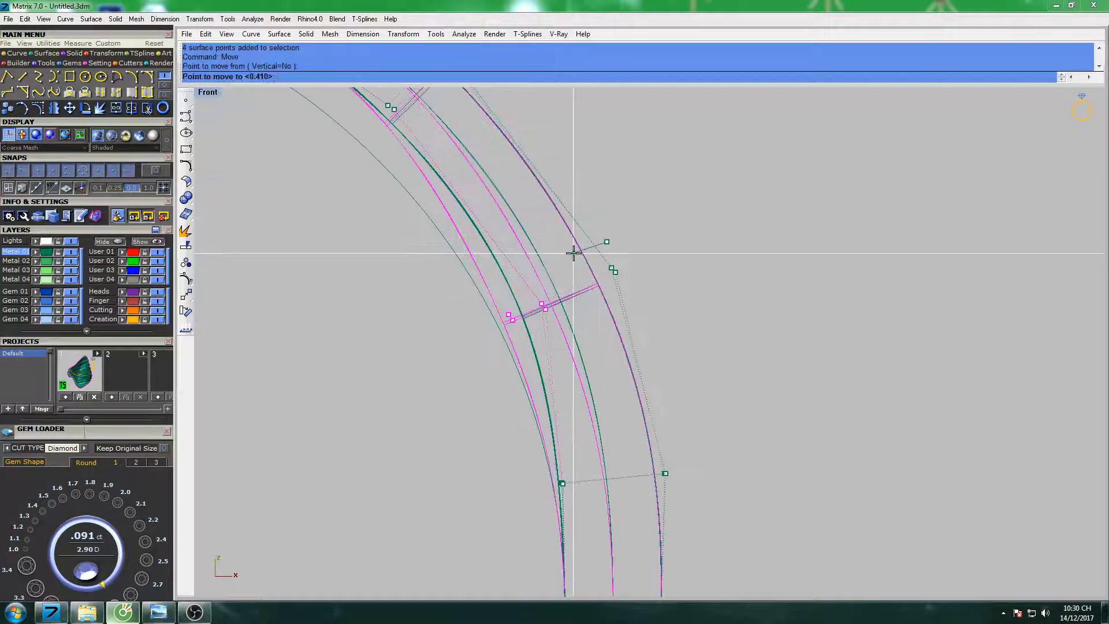
click(574, 248)
scroll(462, 190, down, 3)
drag(470, 319, 538, 272)
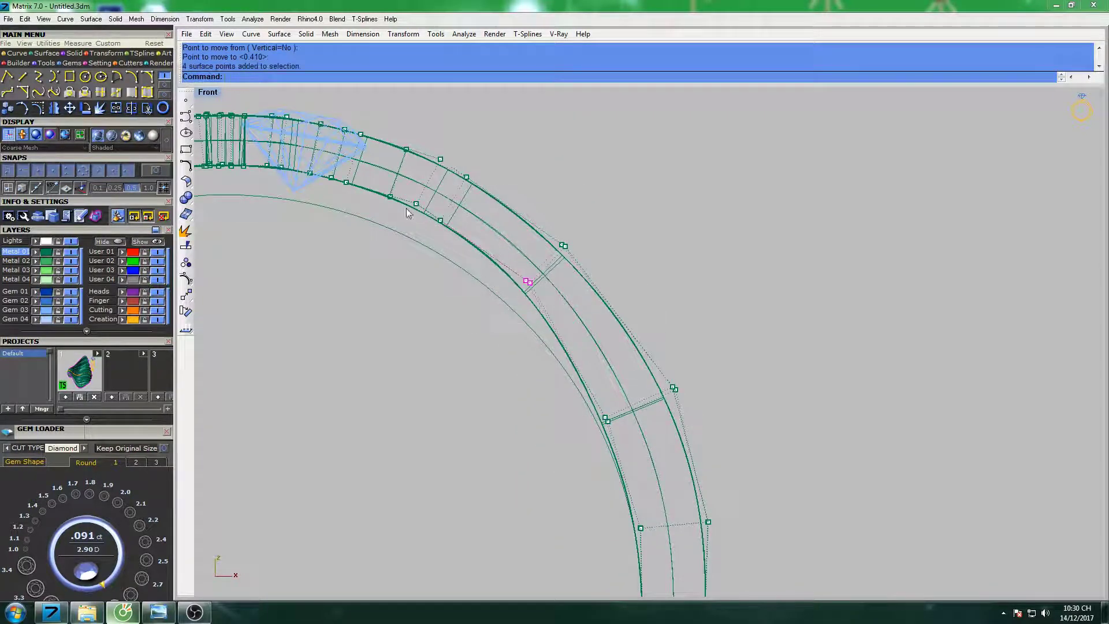
right_drag(407, 213, 535, 299)
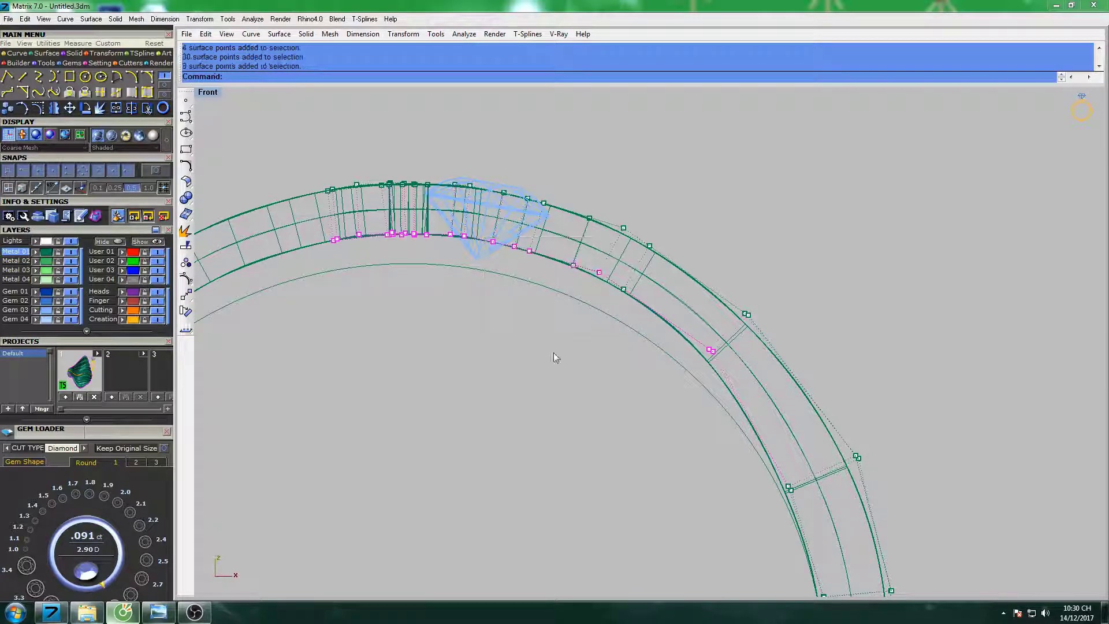
key(Return)
click(540, 163)
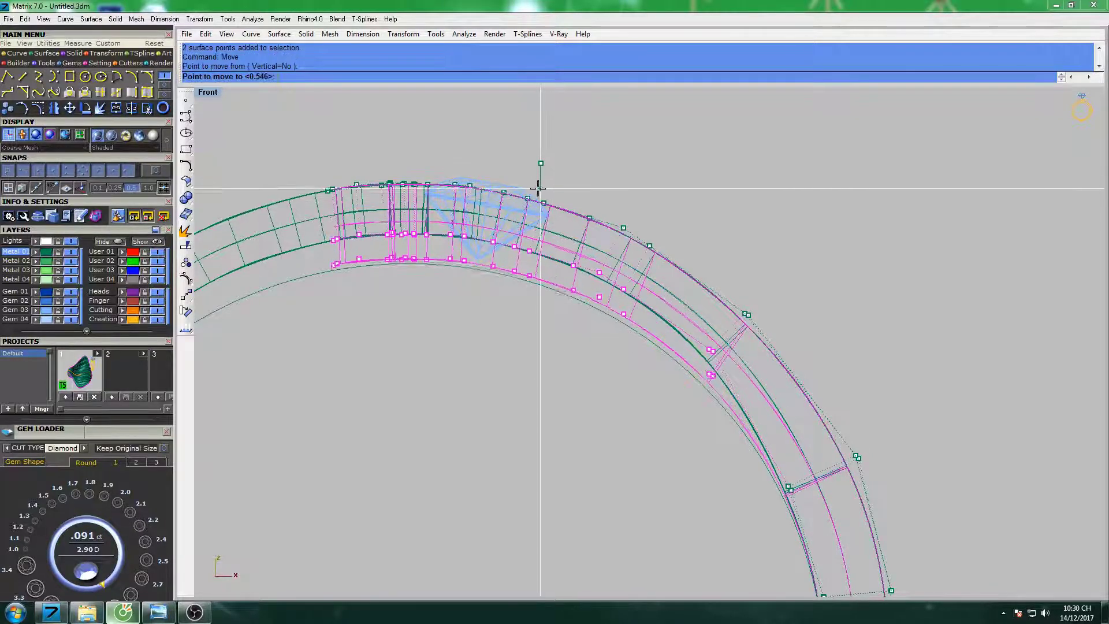
click(538, 192)
Adjust further band points along the ring, including one on the inner edge.
right_drag(709, 357, 614, 283)
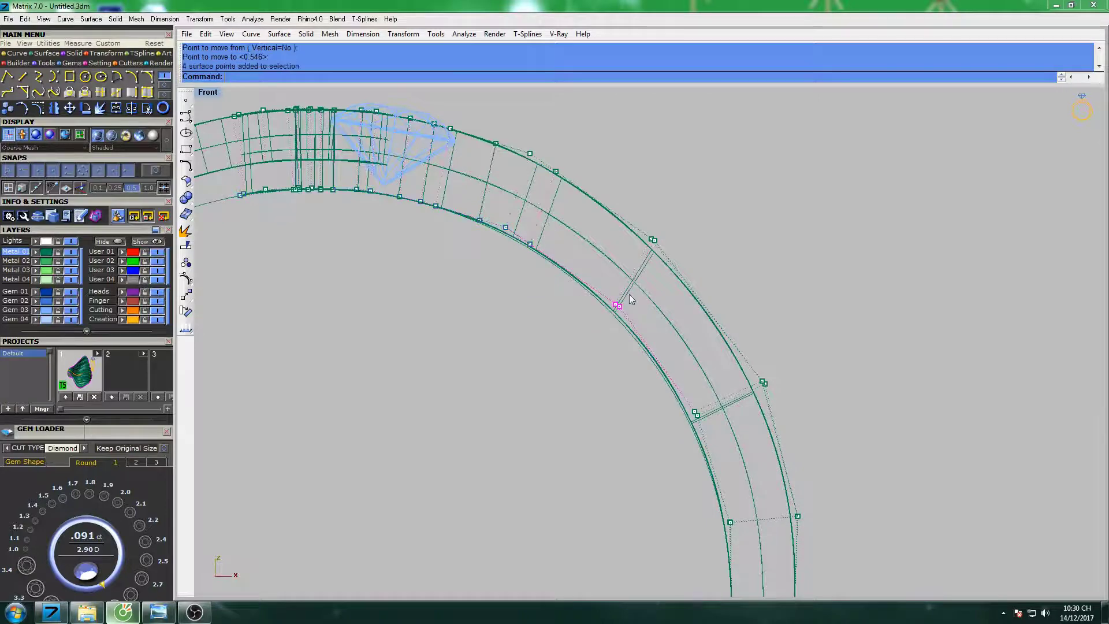
key(Return)
click(663, 240)
right_drag(660, 248, 563, 281)
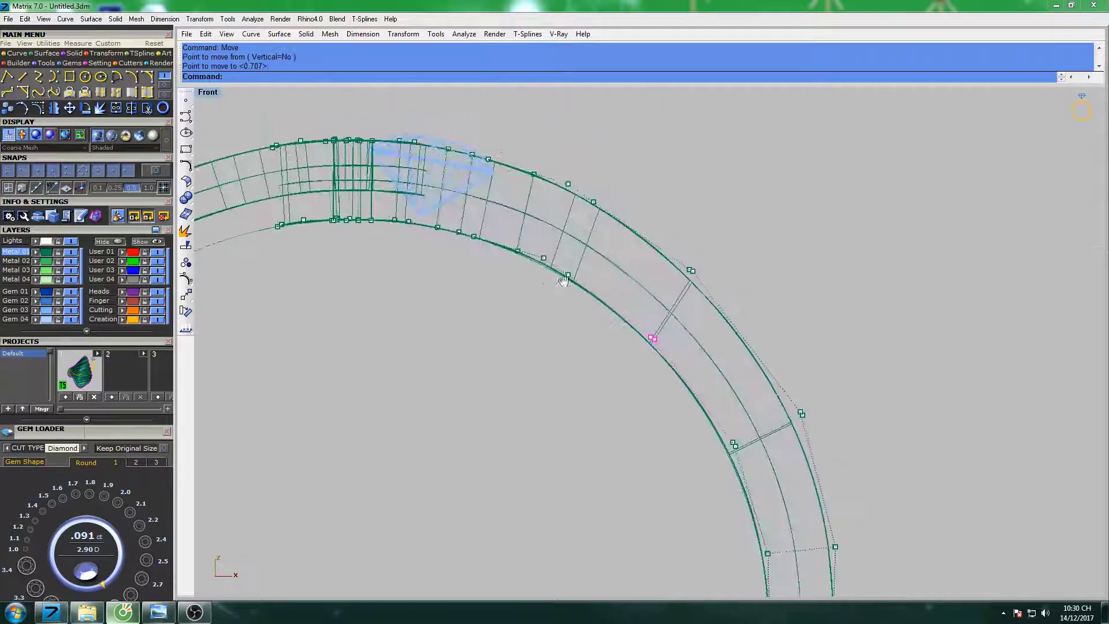
scroll(563, 281, up, 3)
click(558, 237)
key(Return)
click(601, 178)
click(583, 277)
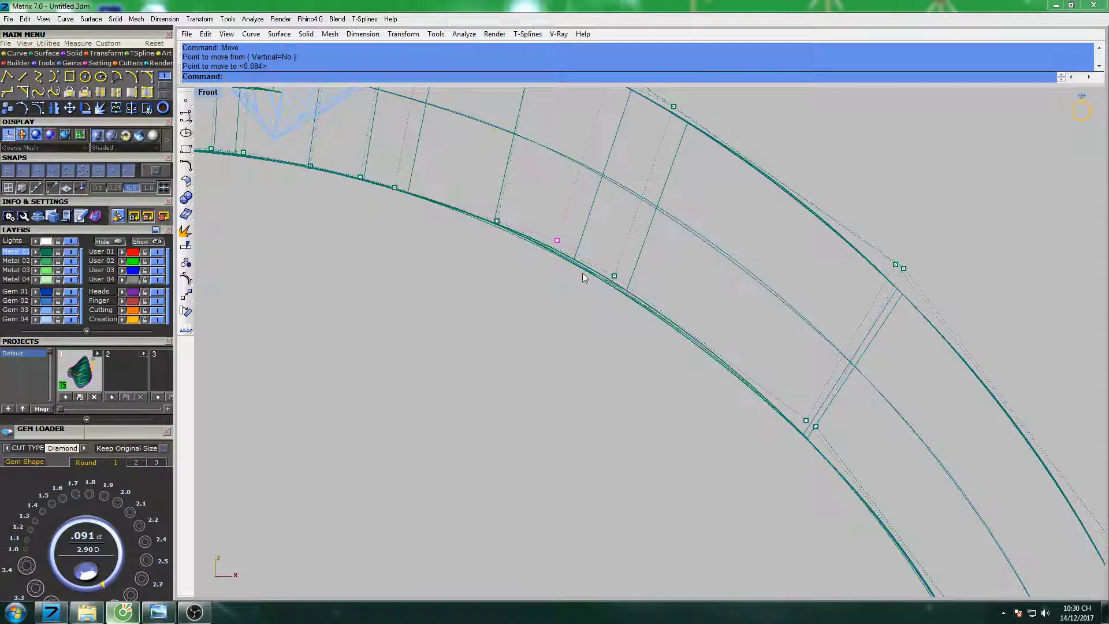
Make a final small point move and bring the ring back into view.
key(Return)
click(667, 214)
scroll(664, 218, down, 3)
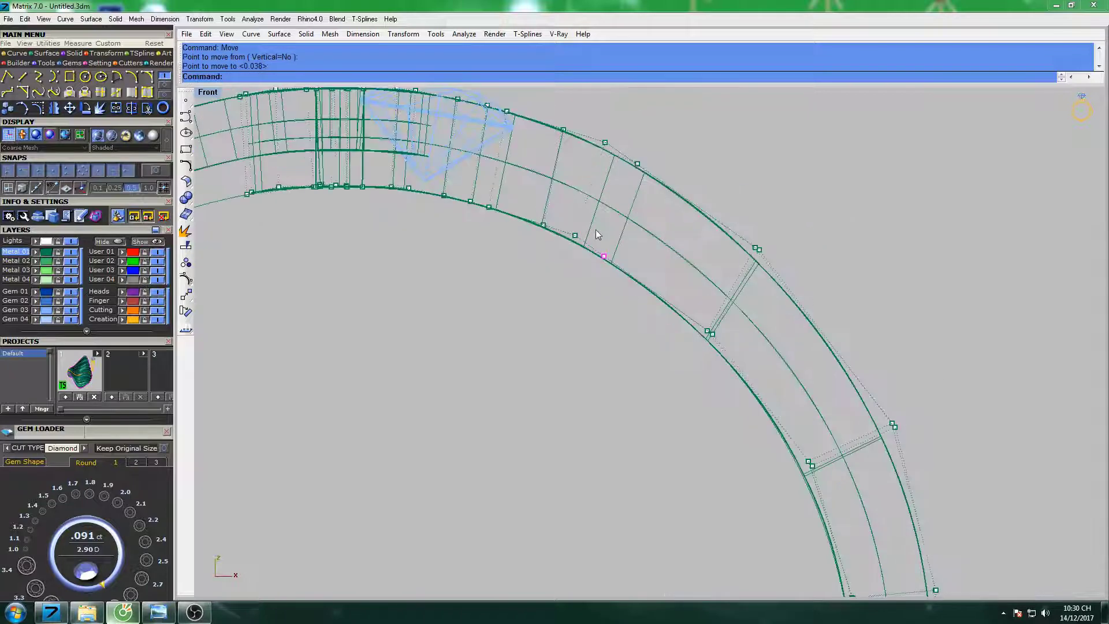
scroll(598, 234, down, 3)
scroll(723, 290, up, 3)
scroll(693, 288, down, 2)
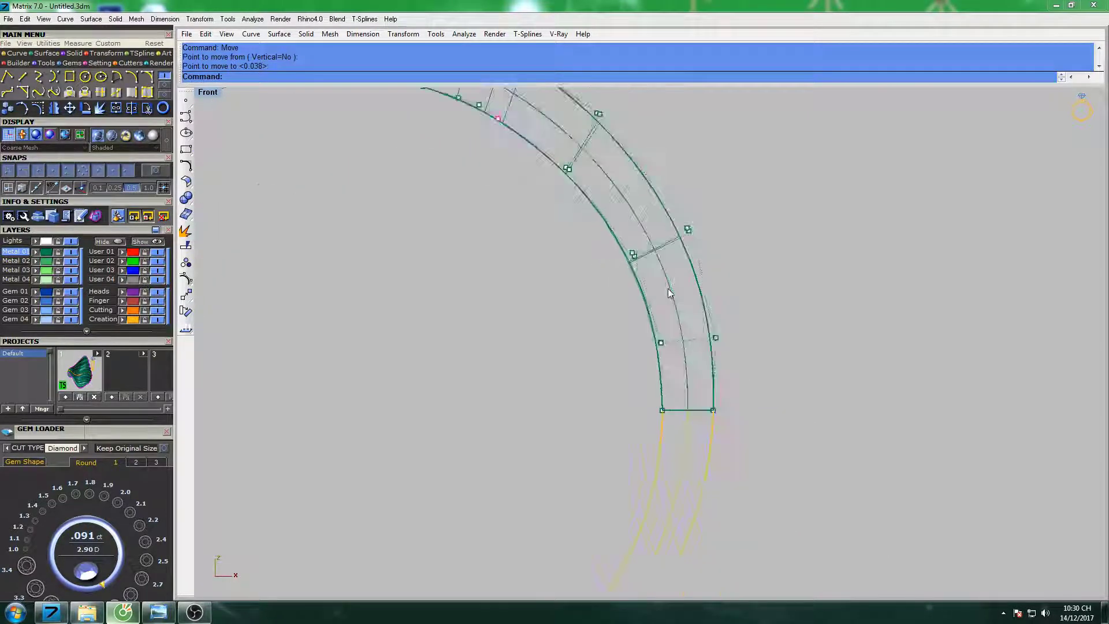
scroll(679, 285, down, 1)
right_drag(679, 285, 699, 328)
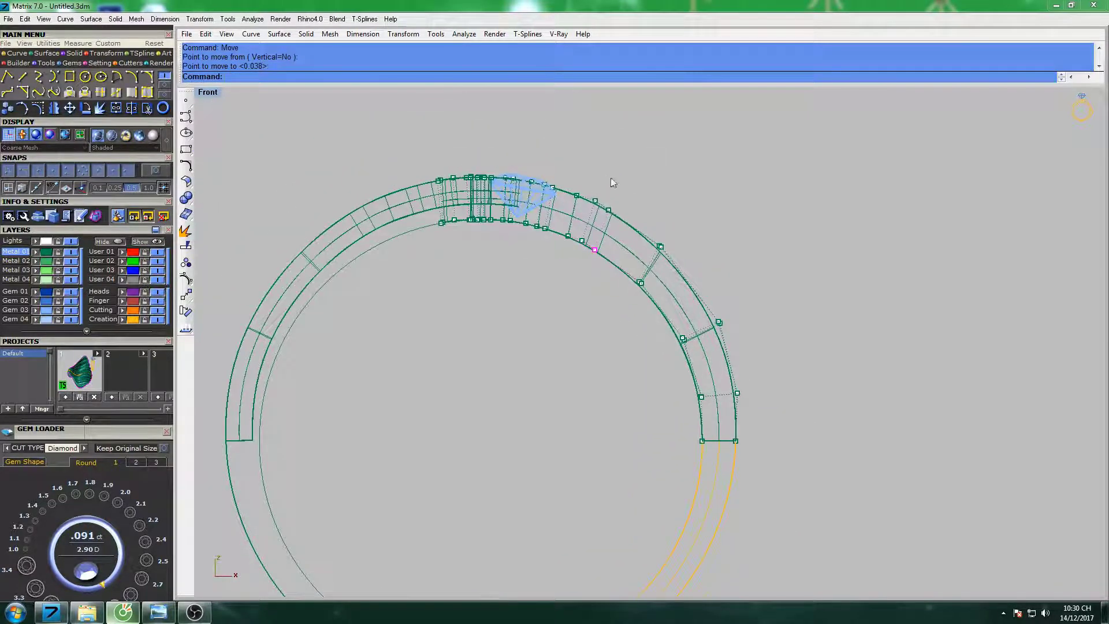
Maximize the Top view, preview it shaded, return to wireframe, and select two inner-edge points.
double_click(215, 92)
double_click(207, 94)
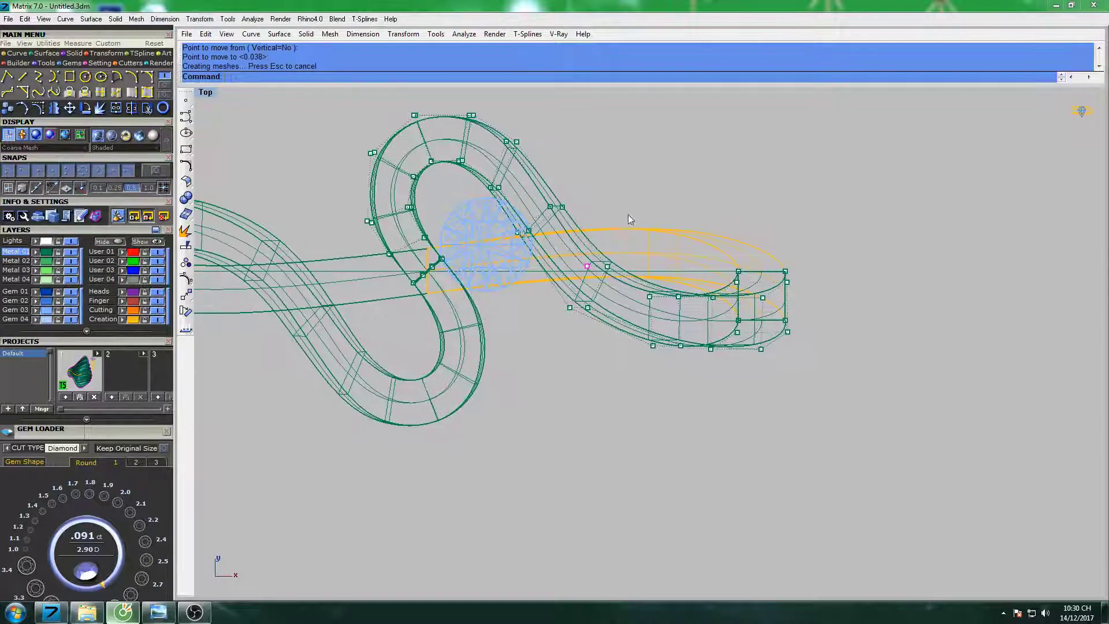
text(s)
mouse_move(628, 213)
right_down()
mouse_move(586, 224)
mouse_move(561, 259)
right_up()
key(Return)
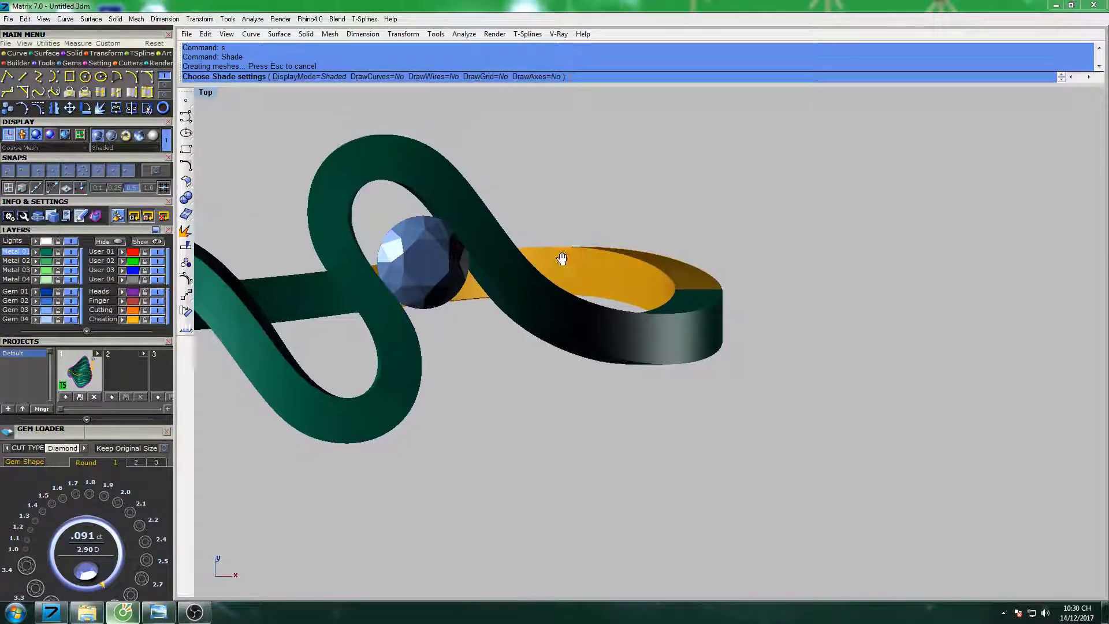
key(Escape)
scroll(457, 208, up, 5)
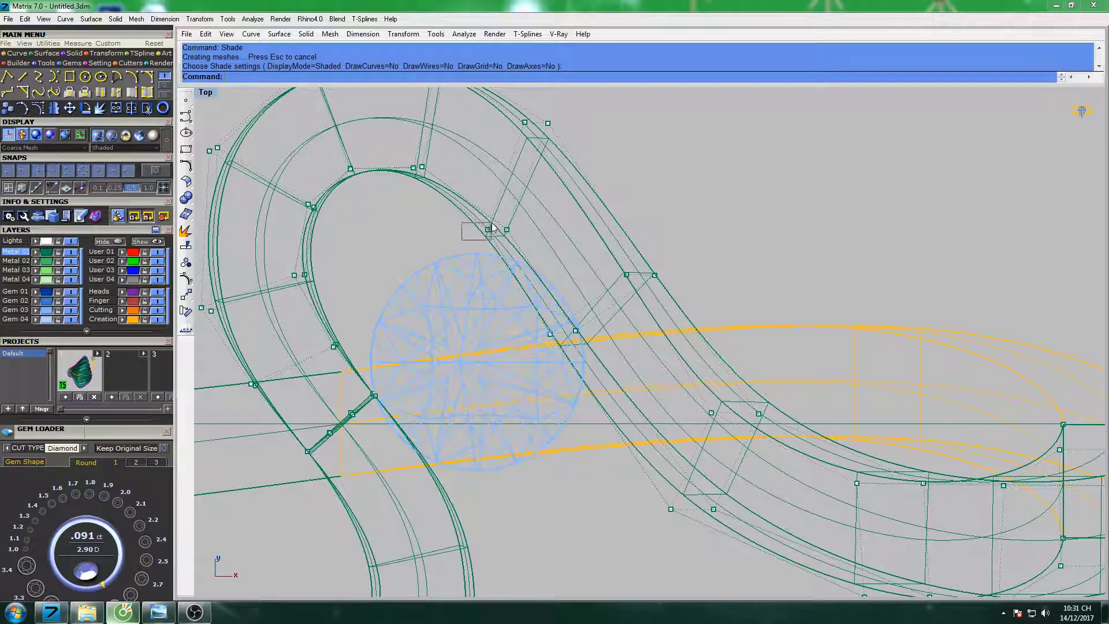
drag(492, 227, 491, 224)
scroll(441, 220, up, 2)
scroll(404, 162, up, 3)
Move the first point on the loop's inner curve downward.
click(400, 153)
scroll(399, 162, down, 4)
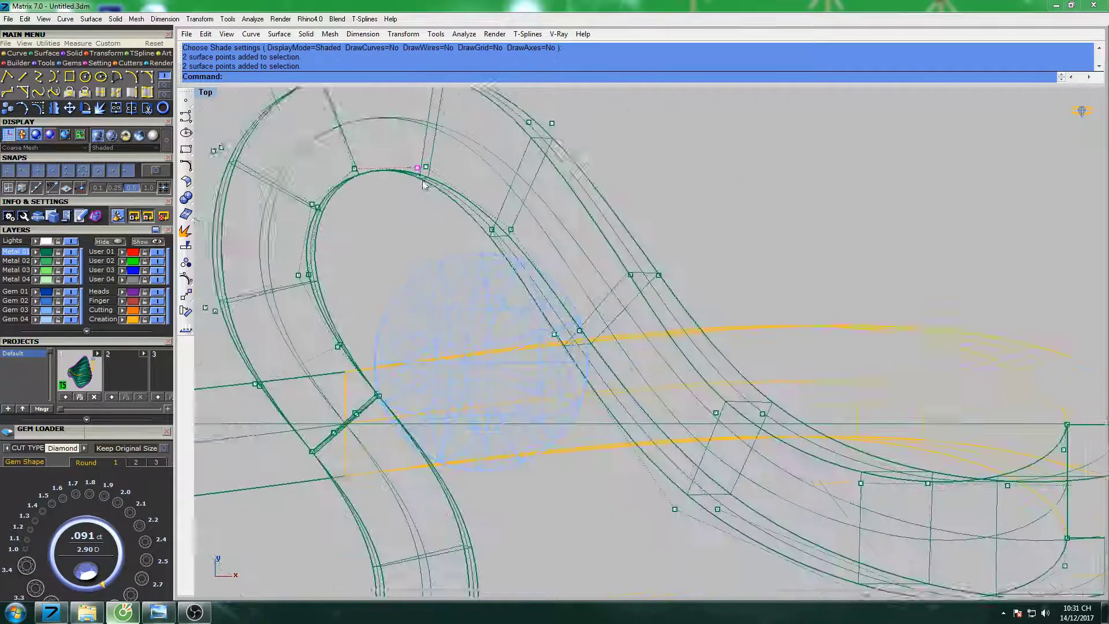
scroll(385, 206, up, 2)
key(Return)
click(354, 218)
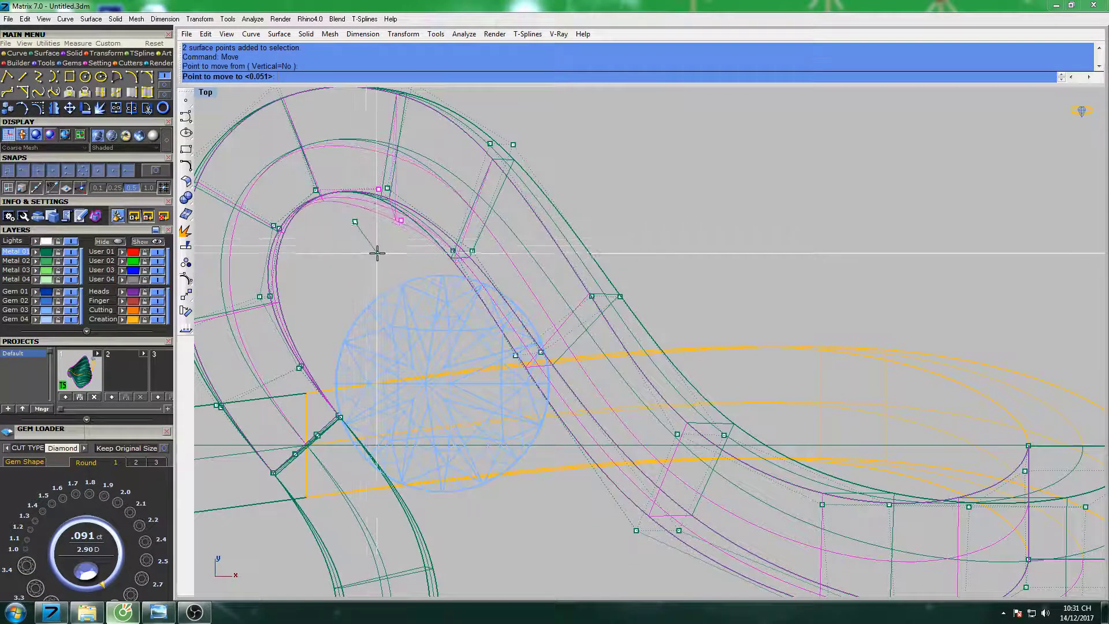
click(358, 248)
Shift a pair of inner-curve points down and to the right.
scroll(295, 228, up, 2)
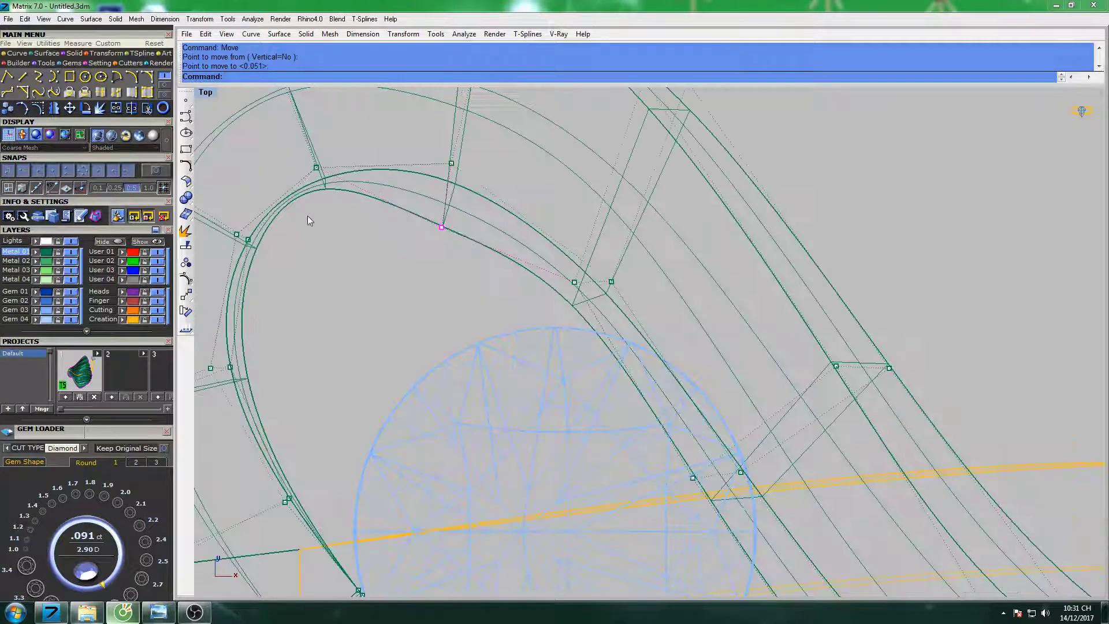
scroll(320, 174, up, 3)
scroll(324, 171, up, 2)
drag(335, 165, 367, 136)
scroll(324, 203, down, 3)
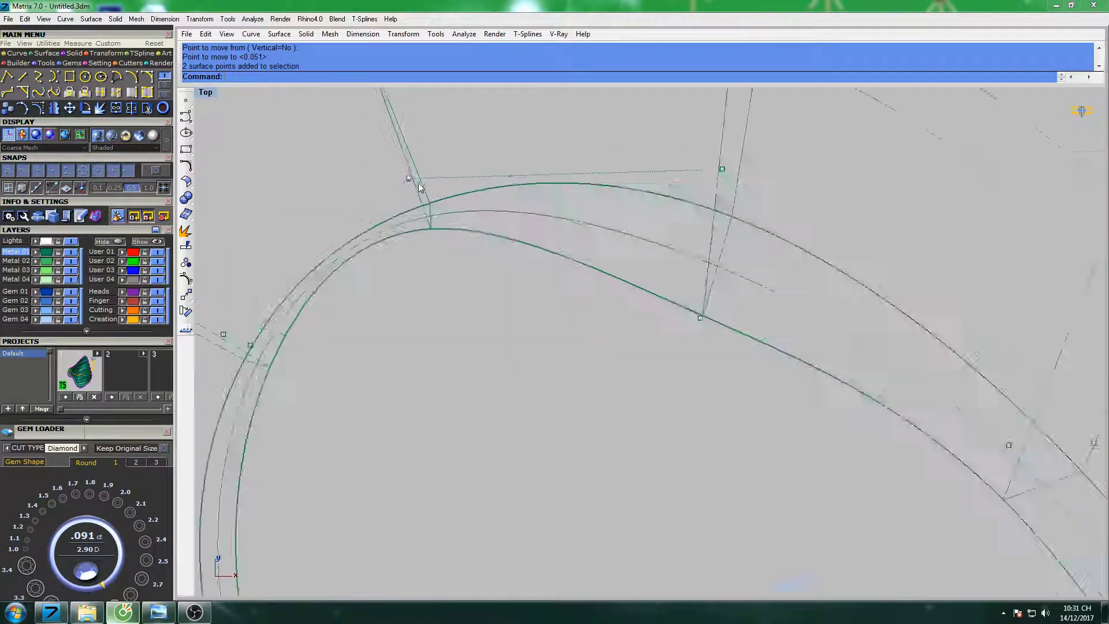
scroll(274, 267, up, 1)
scroll(338, 311, down, 3)
key(Return)
click(399, 227)
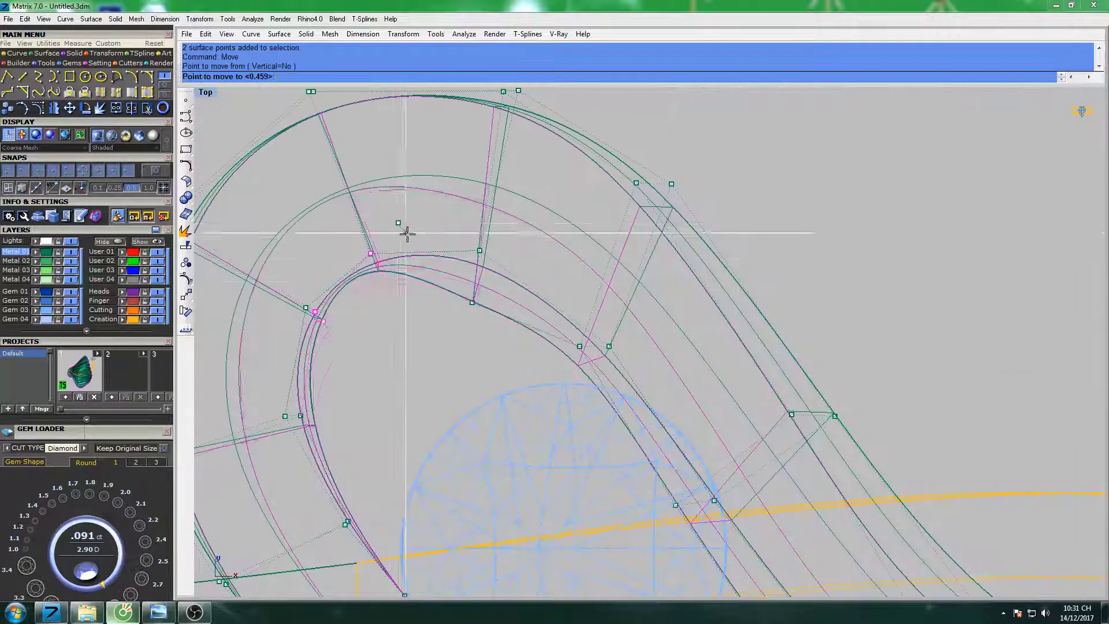
click(430, 269)
Drop the next inner-curve point lower to smooth the curve.
key(Return)
click(497, 244)
click(510, 274)
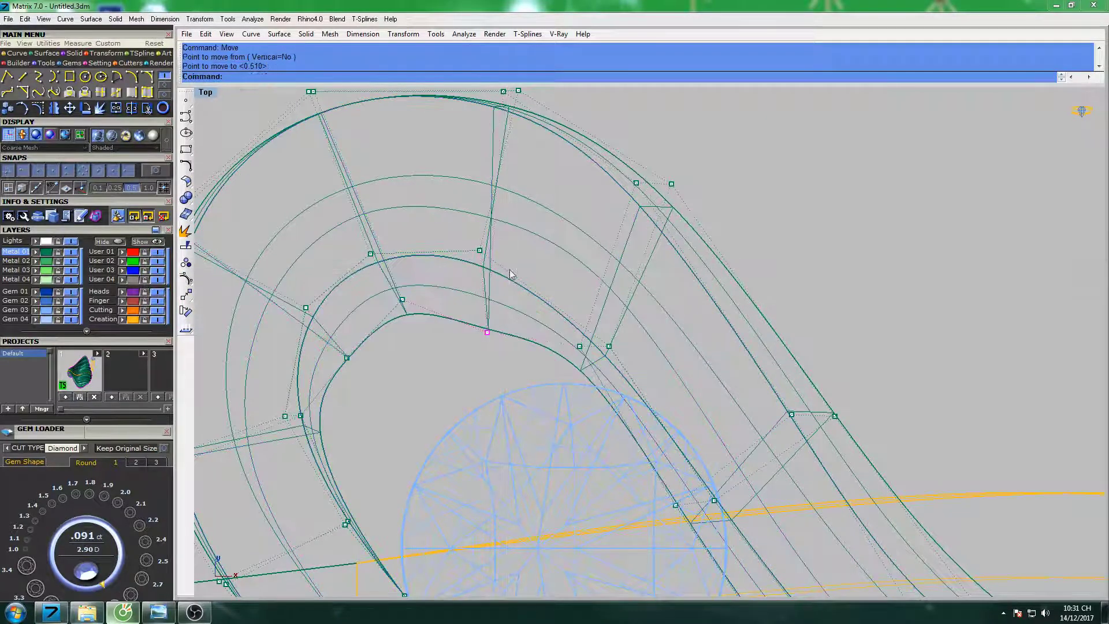
click(511, 277)
click(486, 295)
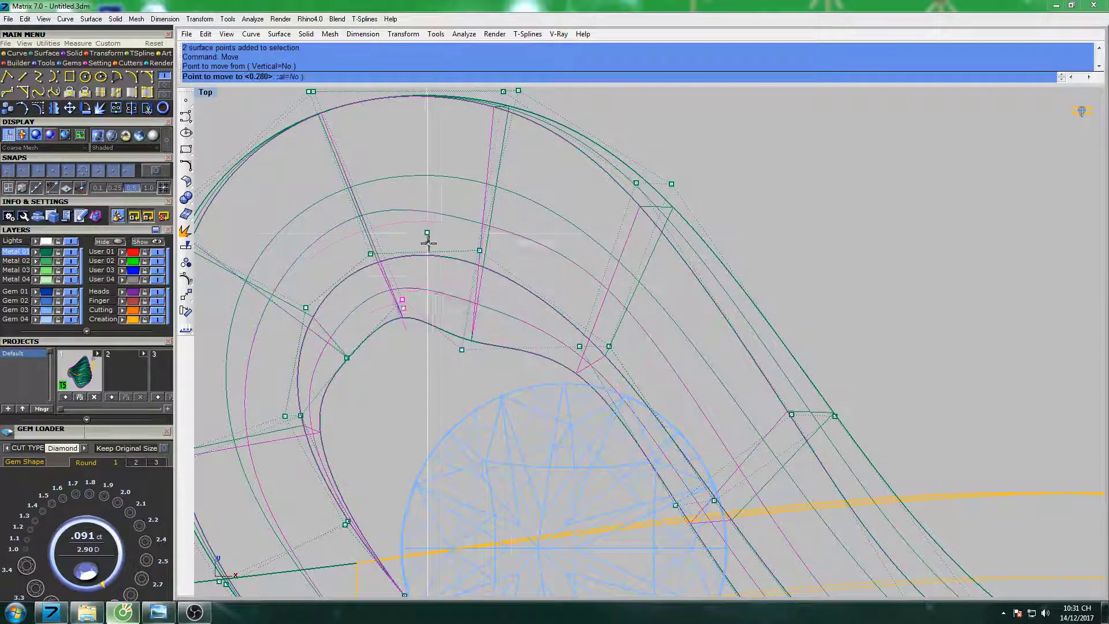
click(446, 283)
Move another curve point to round out the inner loop.
key(Return)
click(373, 394)
click(372, 425)
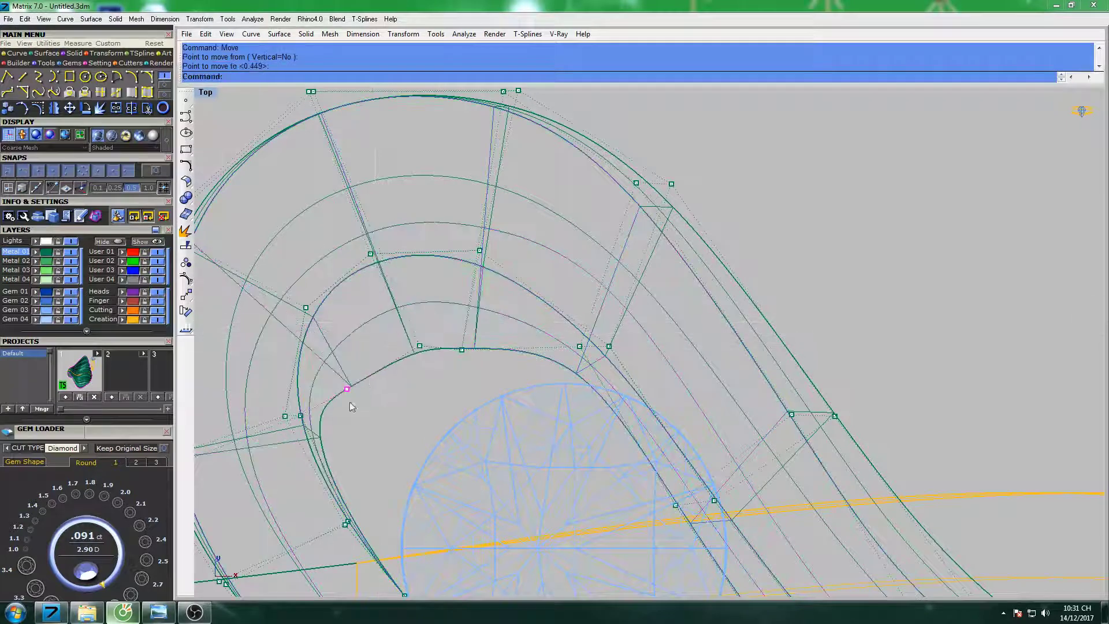
right_drag(294, 446, 359, 341)
click(408, 242)
click(462, 280)
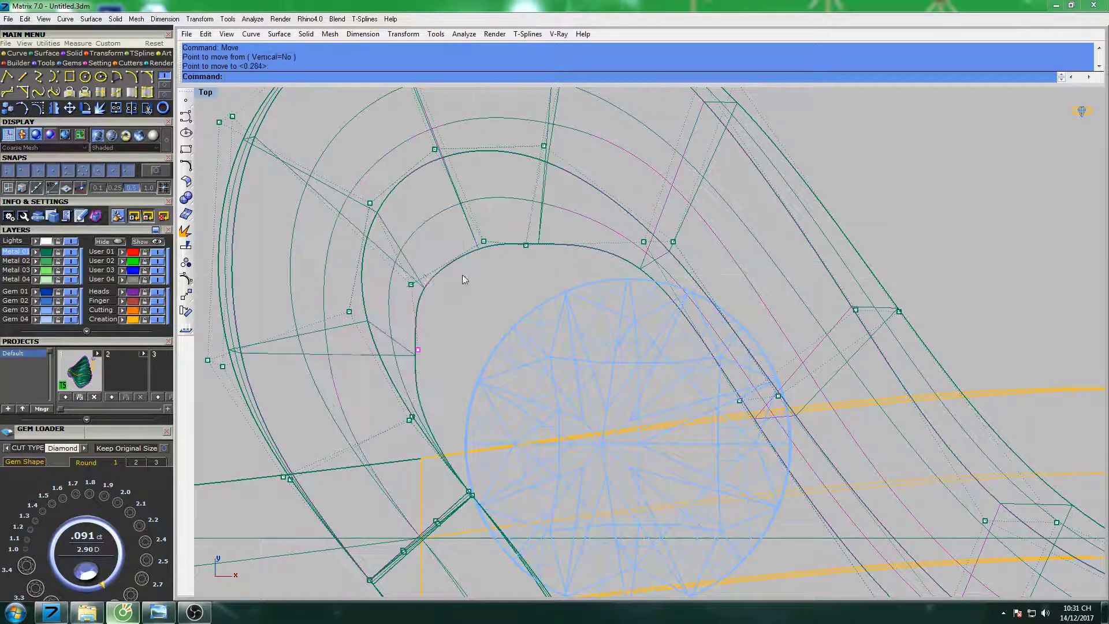
Reposition and nudge the points next to the diamond.
click(428, 307)
click(445, 324)
click(483, 242)
drag(512, 211, 548, 264)
key(Return)
click(525, 244)
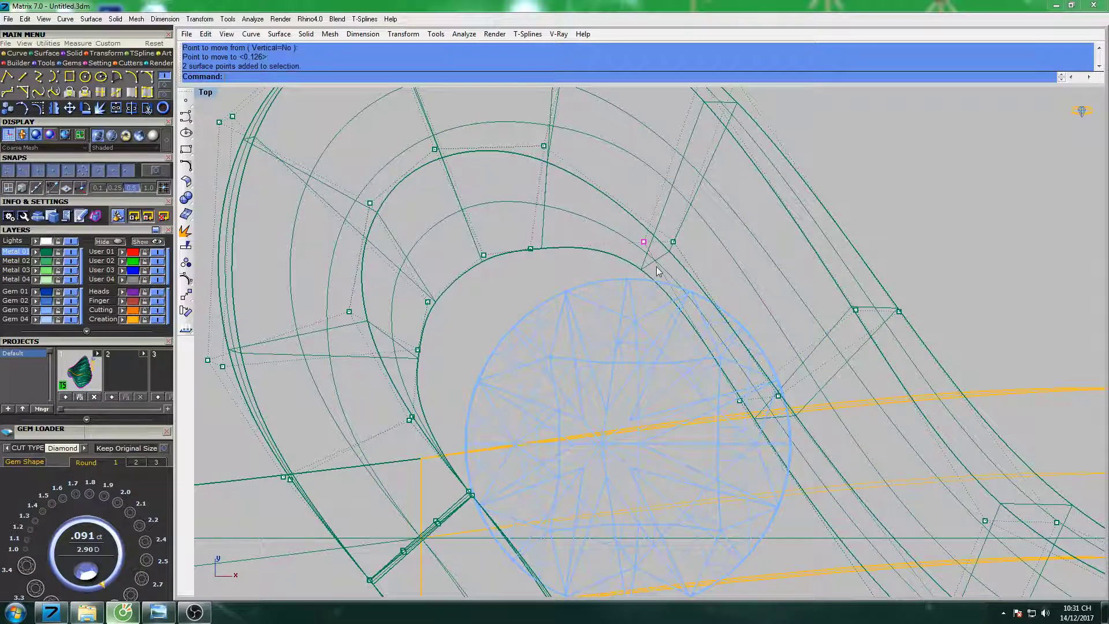
Move the remaining inner-curve points so the loop wraps around the diamond.
key(Return)
click(644, 242)
click(638, 282)
right_drag(518, 281, 537, 243)
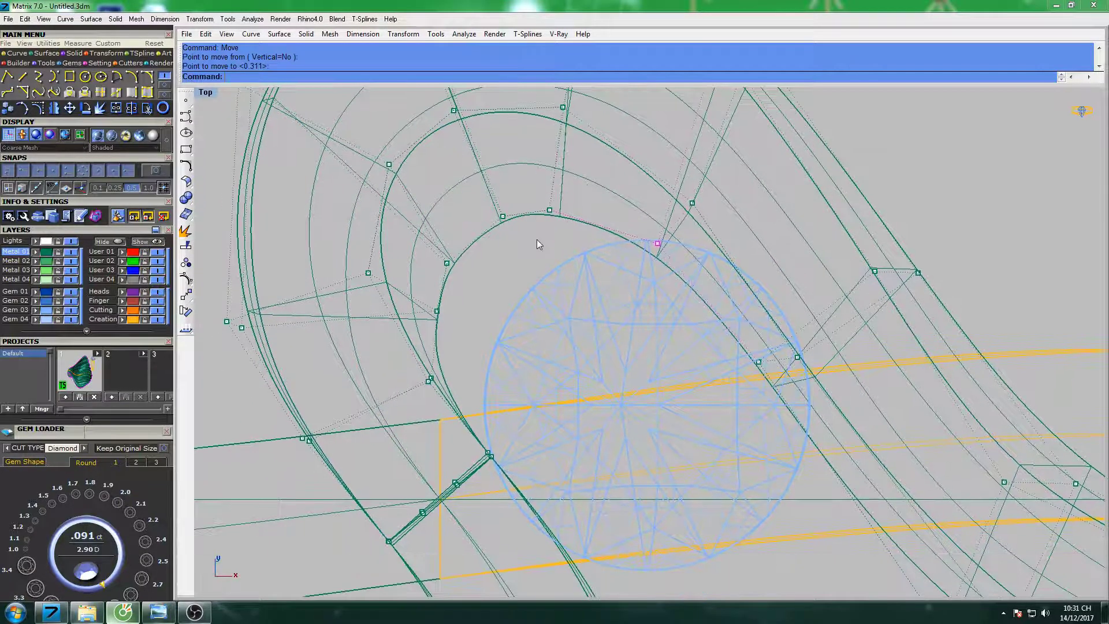
click(549, 210)
key(Return)
click(576, 196)
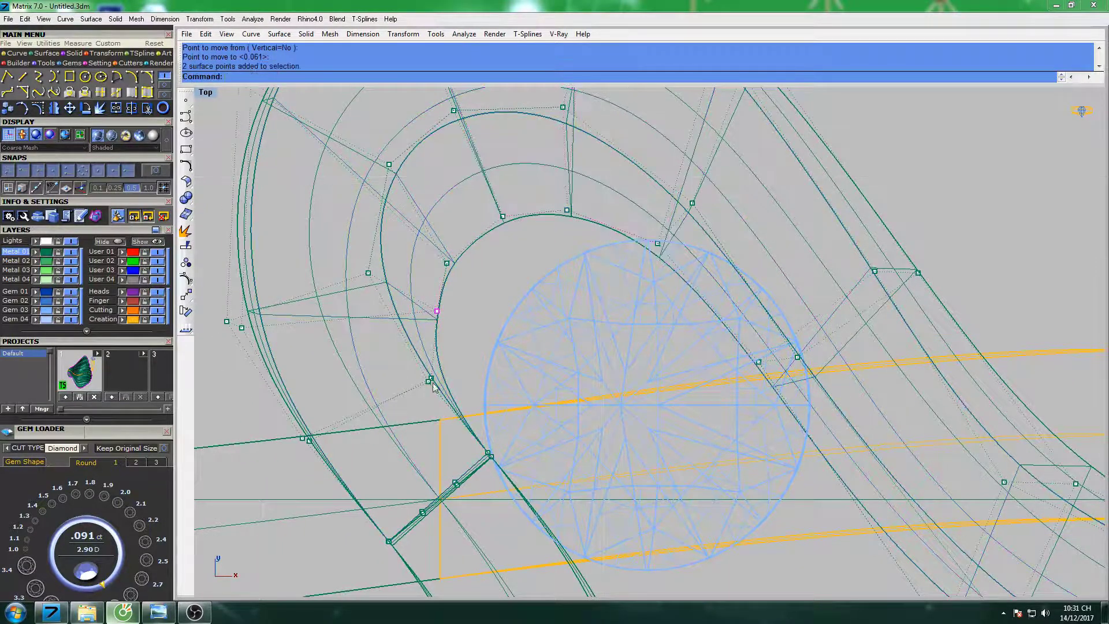
click(471, 279)
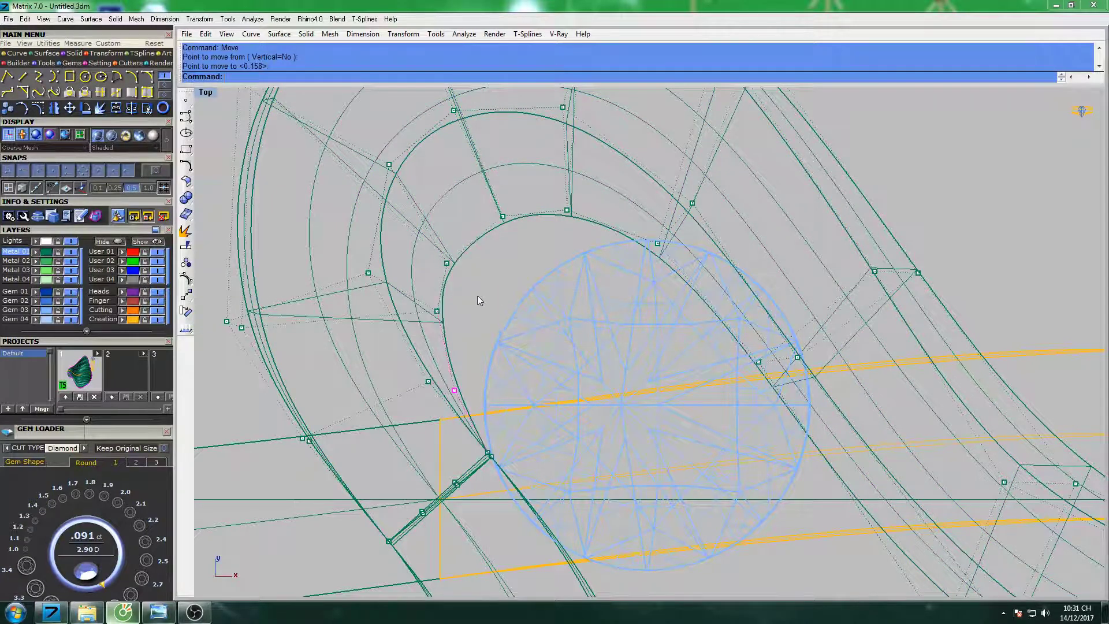
scroll(486, 431, up, 5)
scroll(461, 399, down, 3)
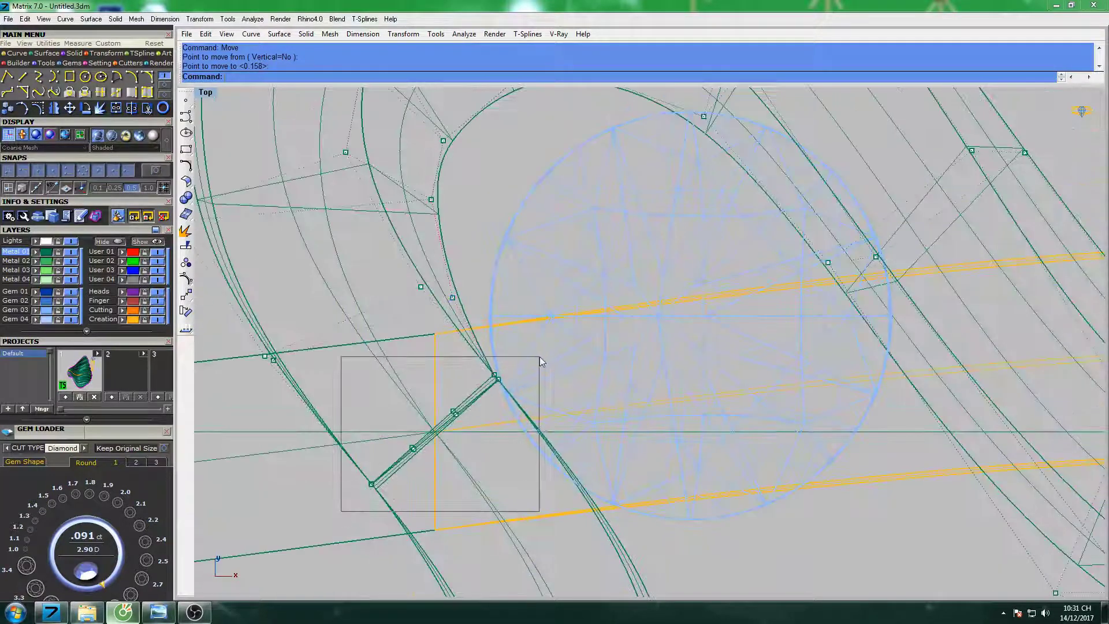
Delete the sixteen surface points at the band's tip.
drag(540, 361, 535, 358)
scroll(477, 350, up, 1)
key(Delete)
scroll(456, 369, up, 3)
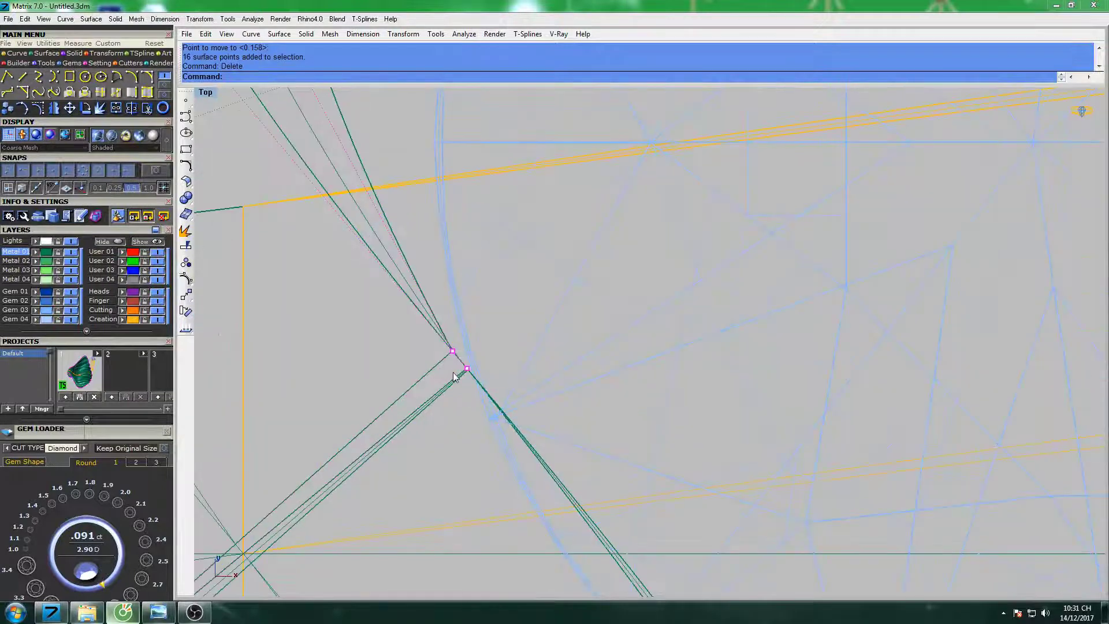
scroll(454, 364, down, 2)
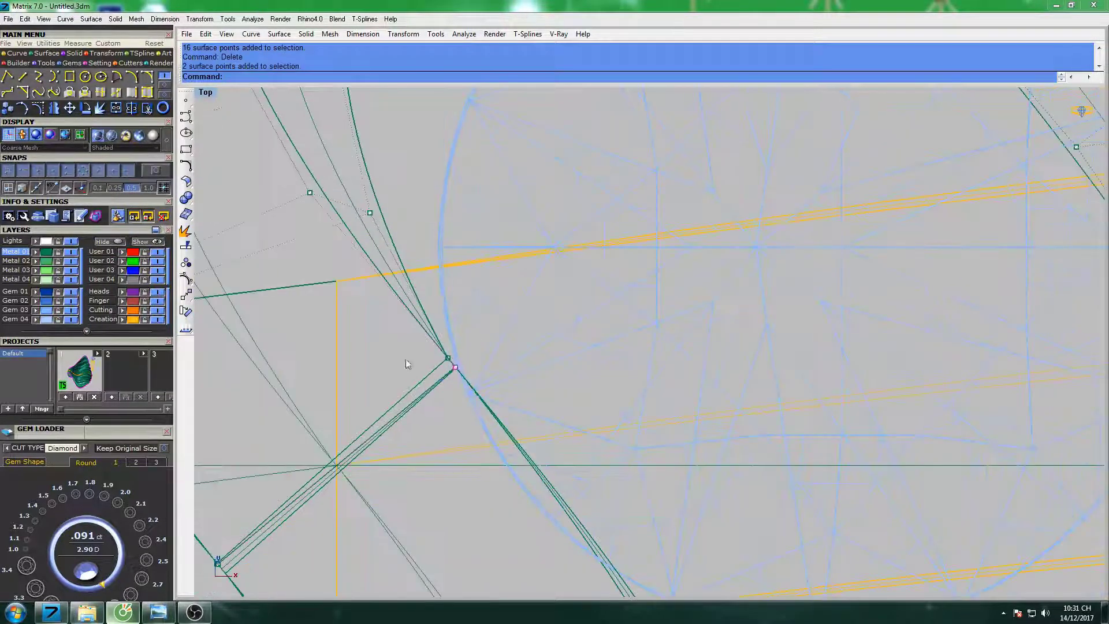
scroll(457, 390, up, 3)
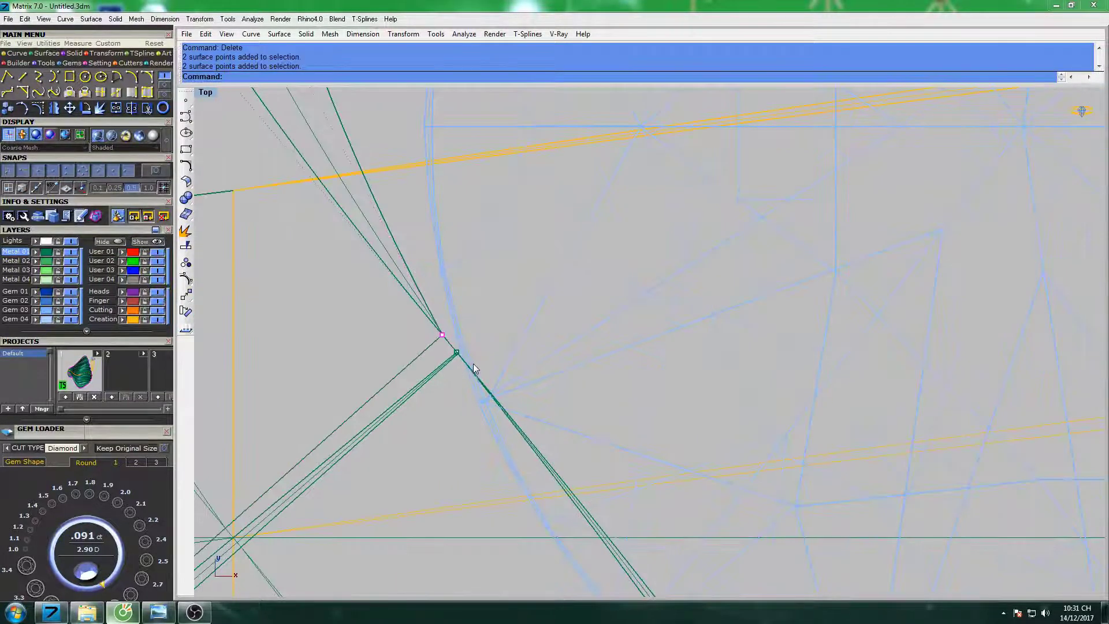
Nudge the remaining points near the gem edge 0.237 and 0.064 units.
text(Move)
key(Return)
click(501, 364)
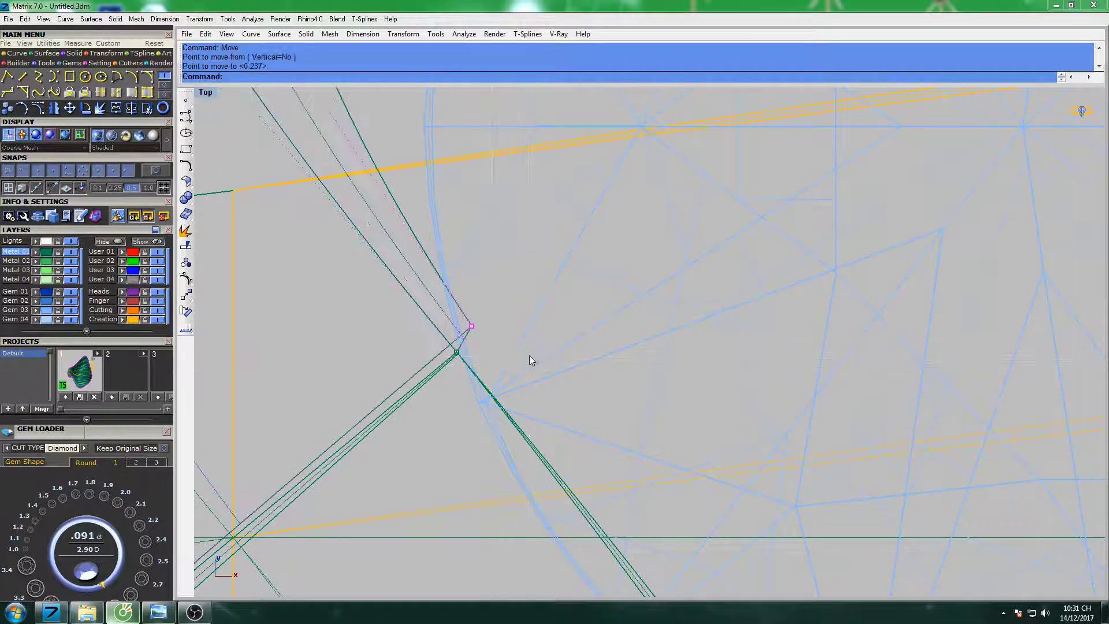
scroll(527, 355, down, 2)
key(Return)
scroll(508, 314, up, 3)
click(516, 318)
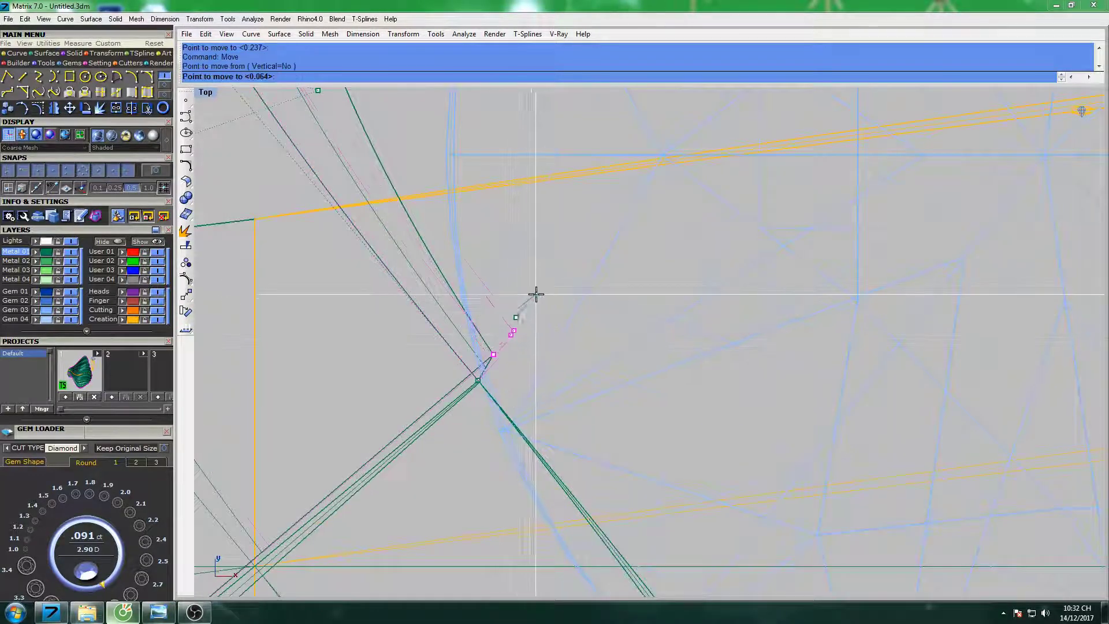
click(542, 298)
scroll(525, 491, down, 3)
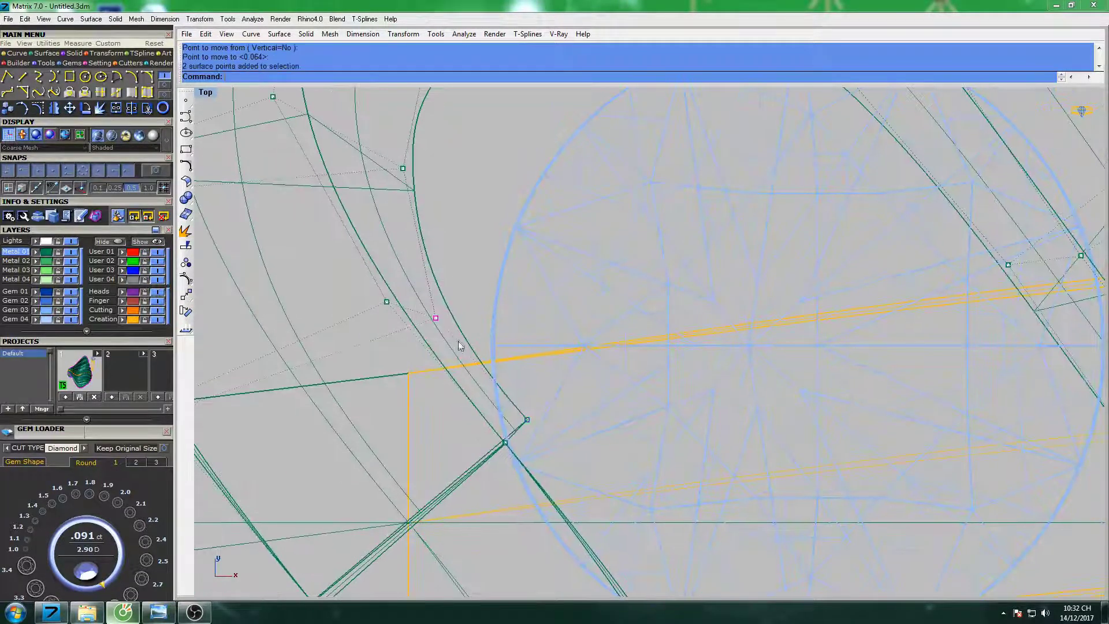
Make small moves to the band control points beside the diamond.
key(Return)
click(485, 277)
scroll(439, 254, up, 2)
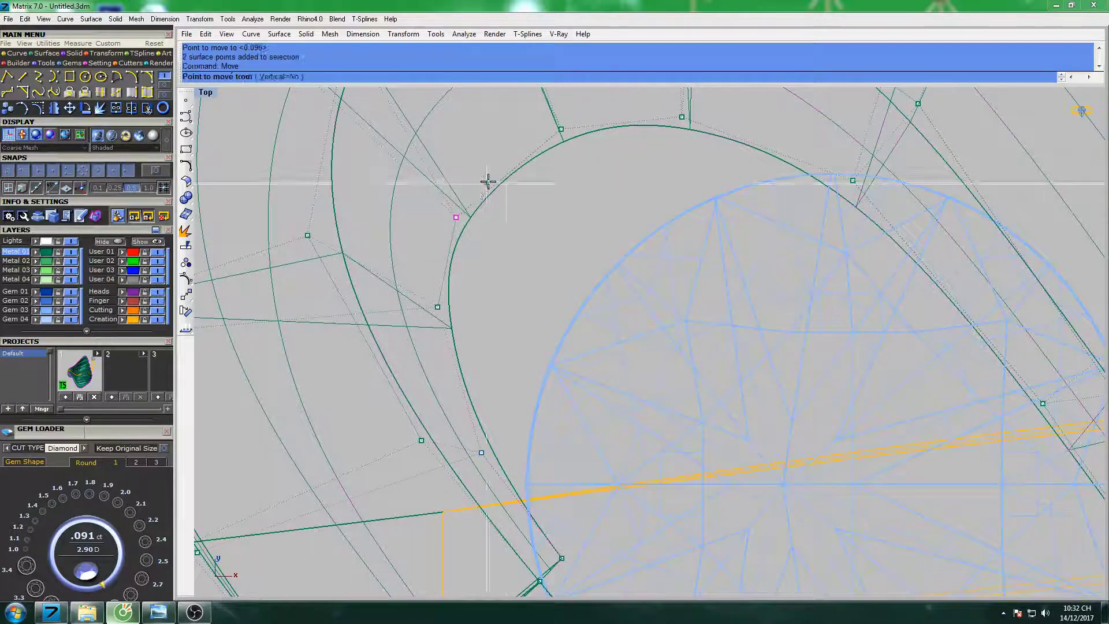
click(488, 182)
click(504, 167)
key(Return)
click(500, 259)
click(505, 268)
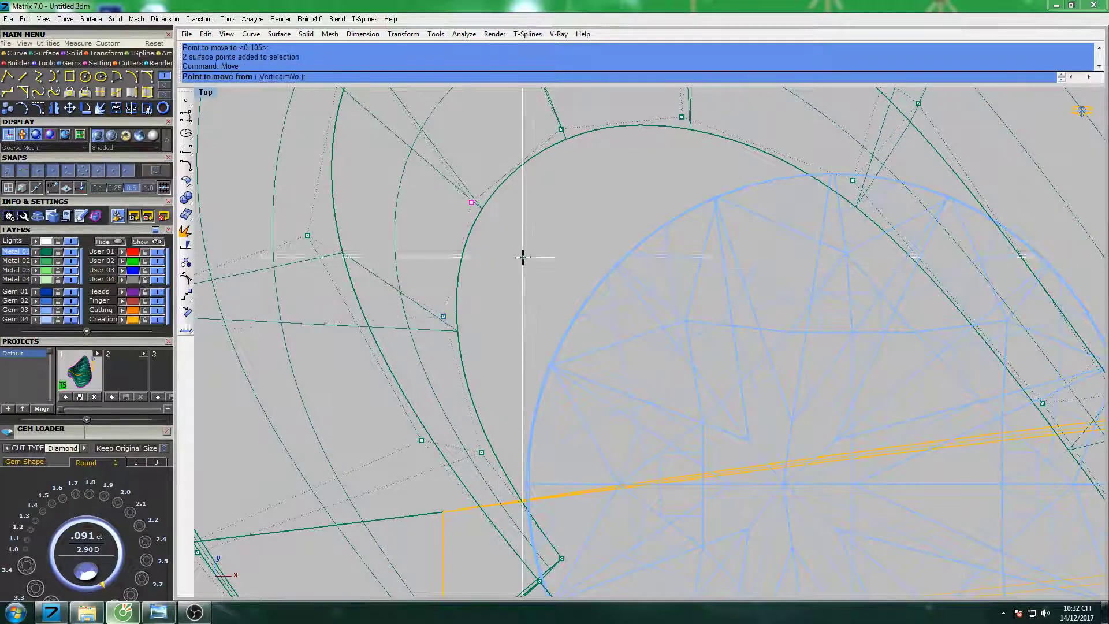
click(522, 257)
scroll(570, 196, down, 2)
Shift the control point at the inner curve's top along the curve.
click(522, 214)
drag(608, 186, 703, 252)
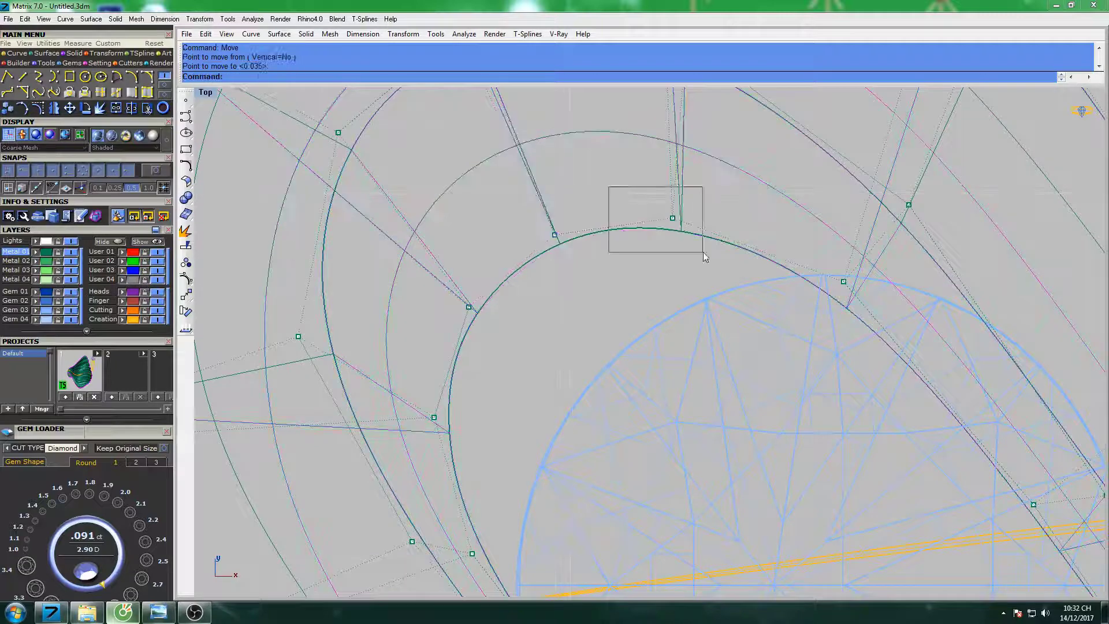
click(710, 186)
click(605, 265)
click(610, 274)
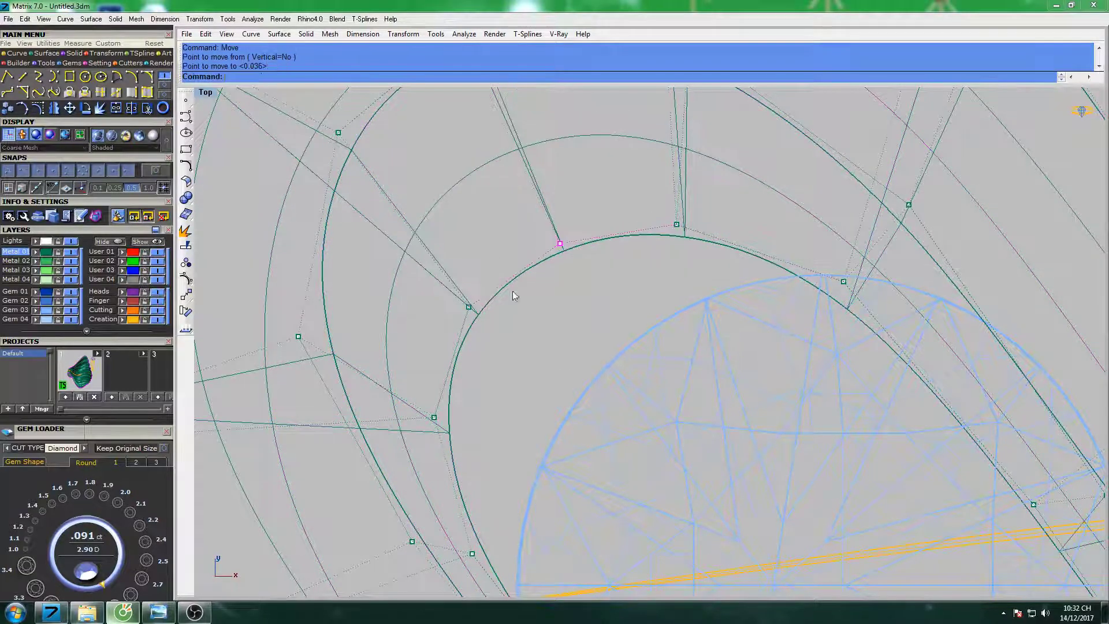
click(531, 320)
click(539, 326)
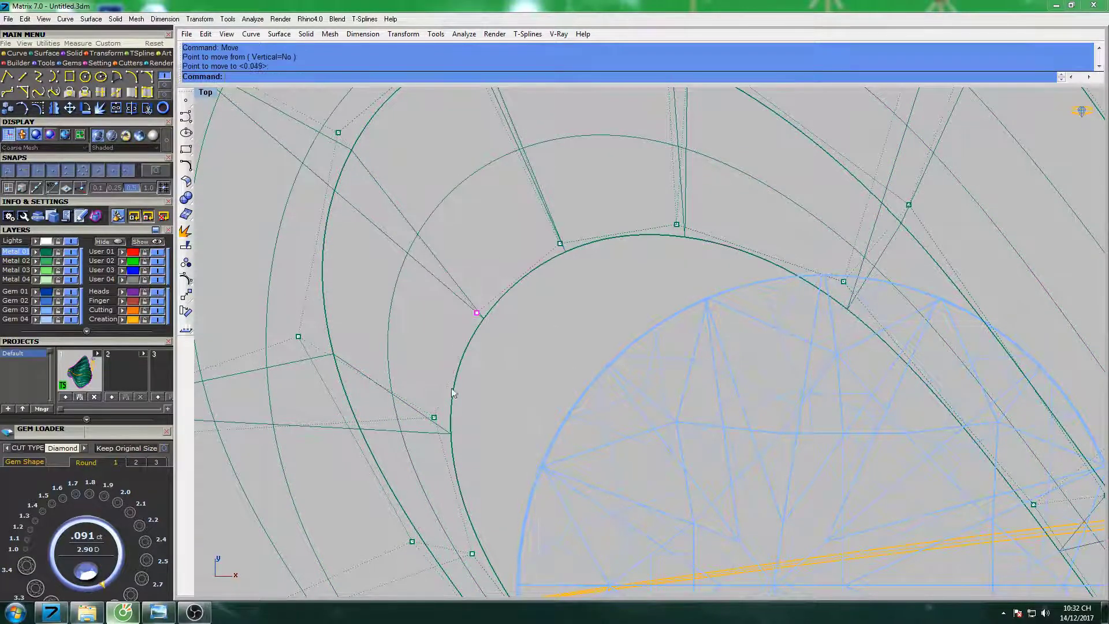
click(515, 376)
scroll(525, 374, down, 3)
scroll(563, 334, up, 3)
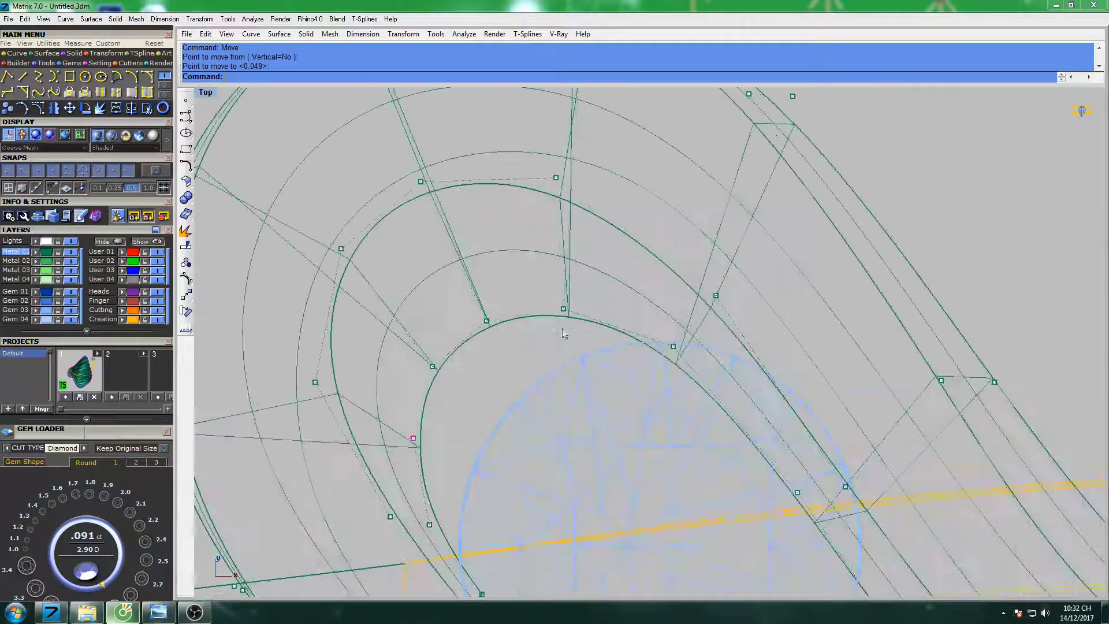
Lower another inner-curve point slightly.
click(609, 250)
click(609, 255)
click(716, 301)
scroll(705, 370, down, 2)
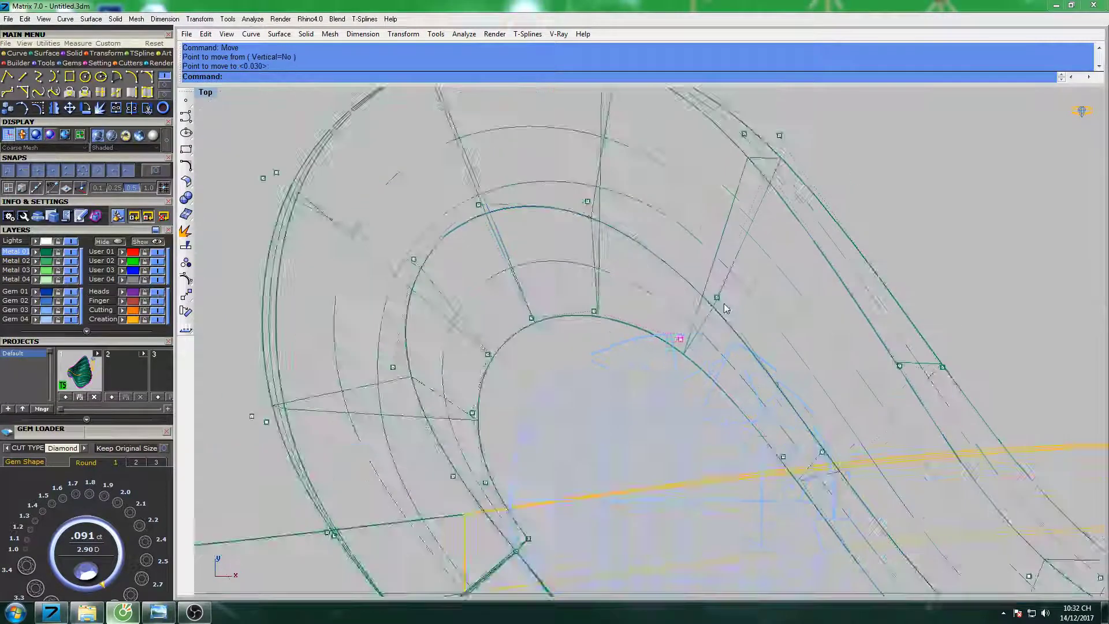
scroll(687, 399, down, 3)
scroll(677, 415, down, 2)
Raise two control points on the right loop slightly.
drag(635, 422, 675, 388)
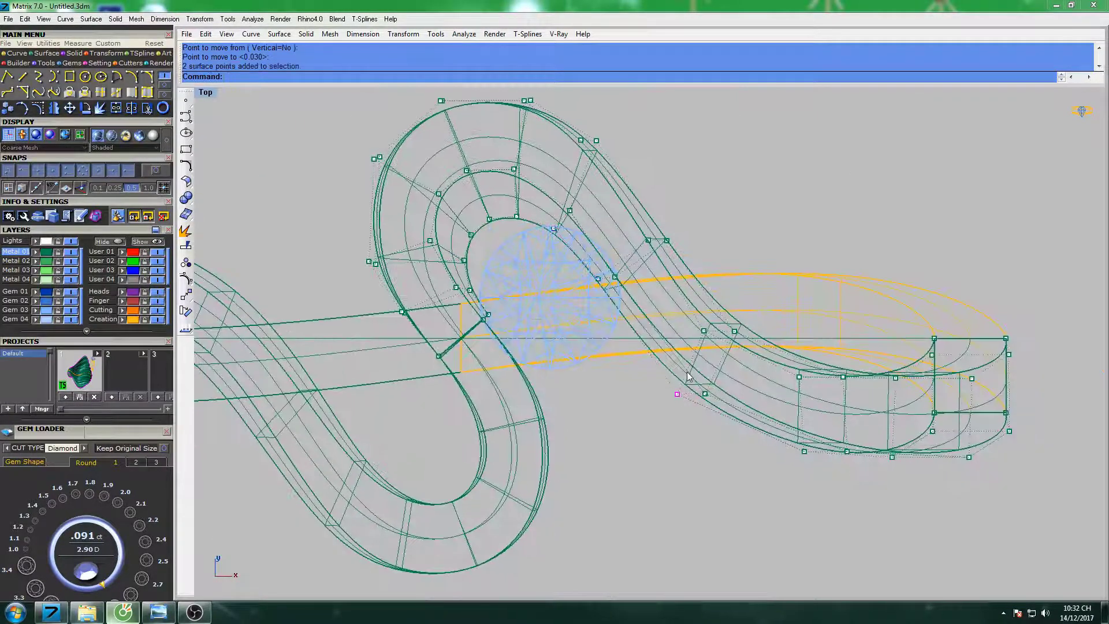
right_click(718, 345)
click(755, 275)
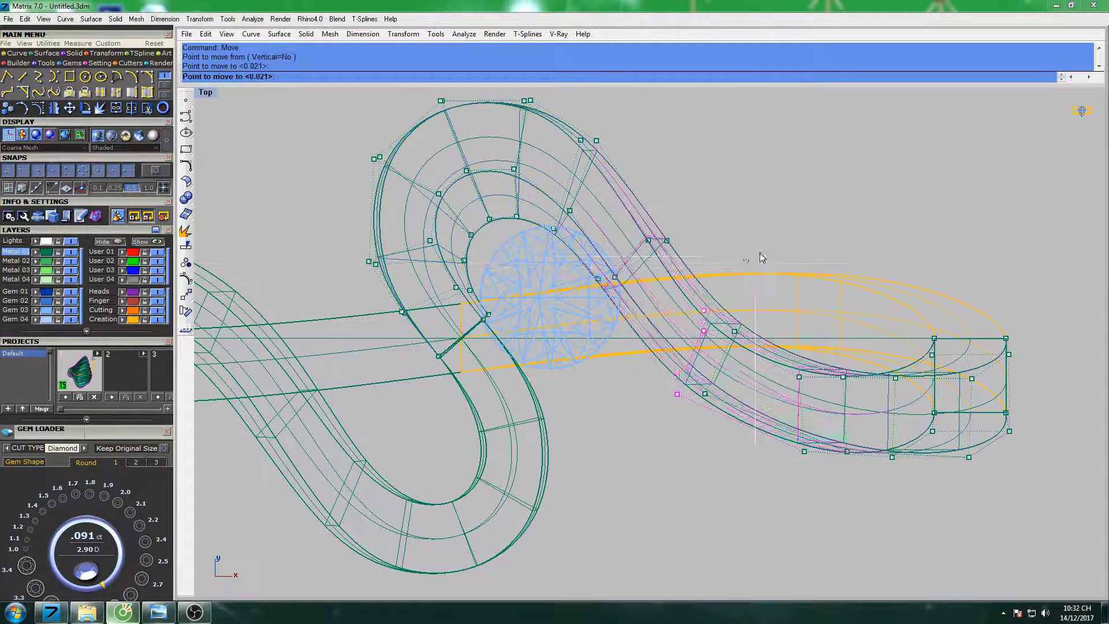
click(763, 255)
Shift two control points beside the diamond upward.
drag(662, 264, 662, 263)
scroll(590, 274, up, 3)
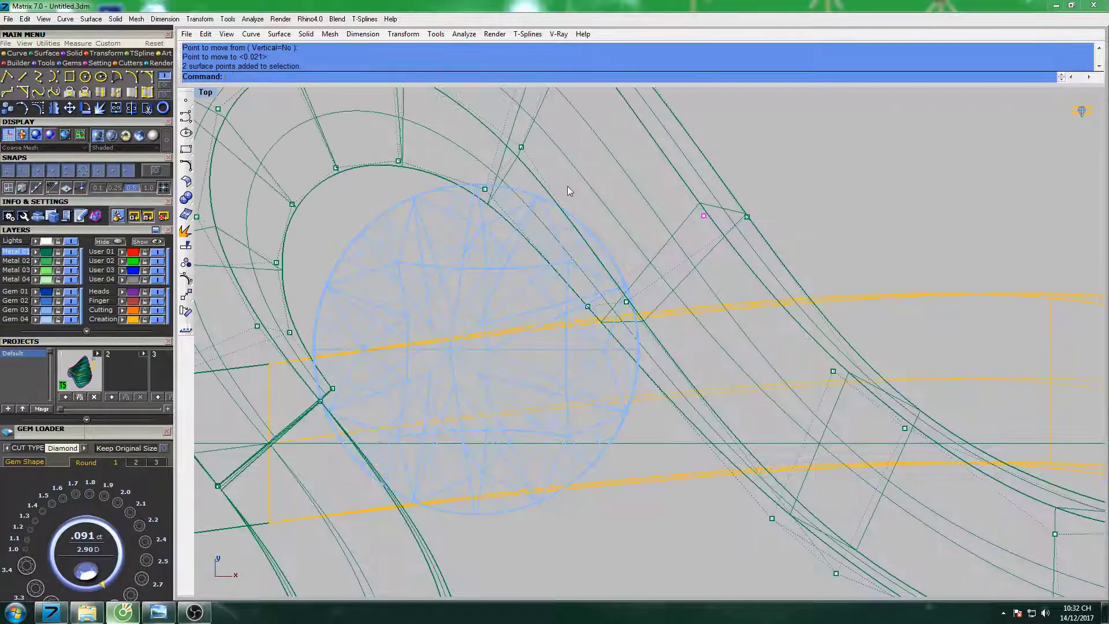
right_click(608, 333)
click(685, 222)
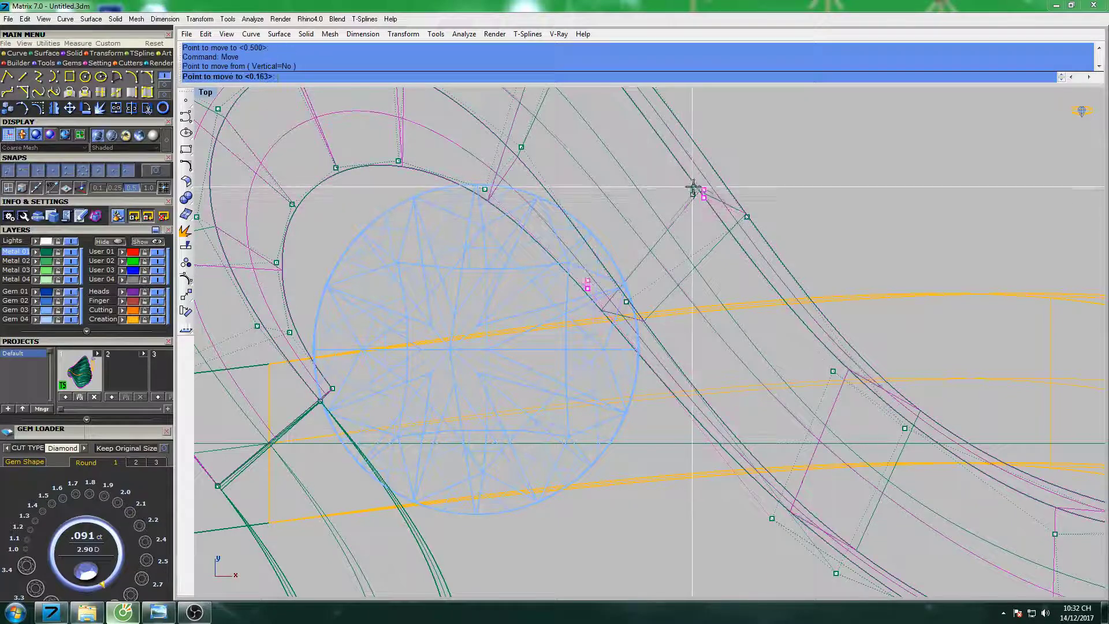
click(694, 185)
right_click(694, 185)
click(695, 185)
click(696, 179)
Move those two points a little higher.
scroll(690, 234, down, 3)
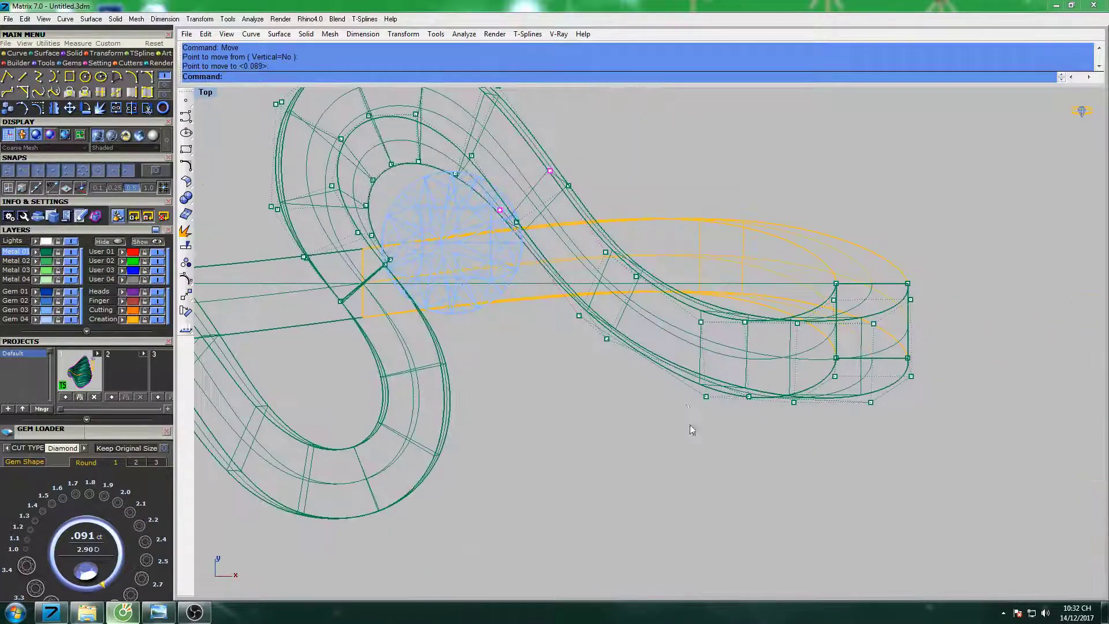
right_click(724, 305)
click(751, 241)
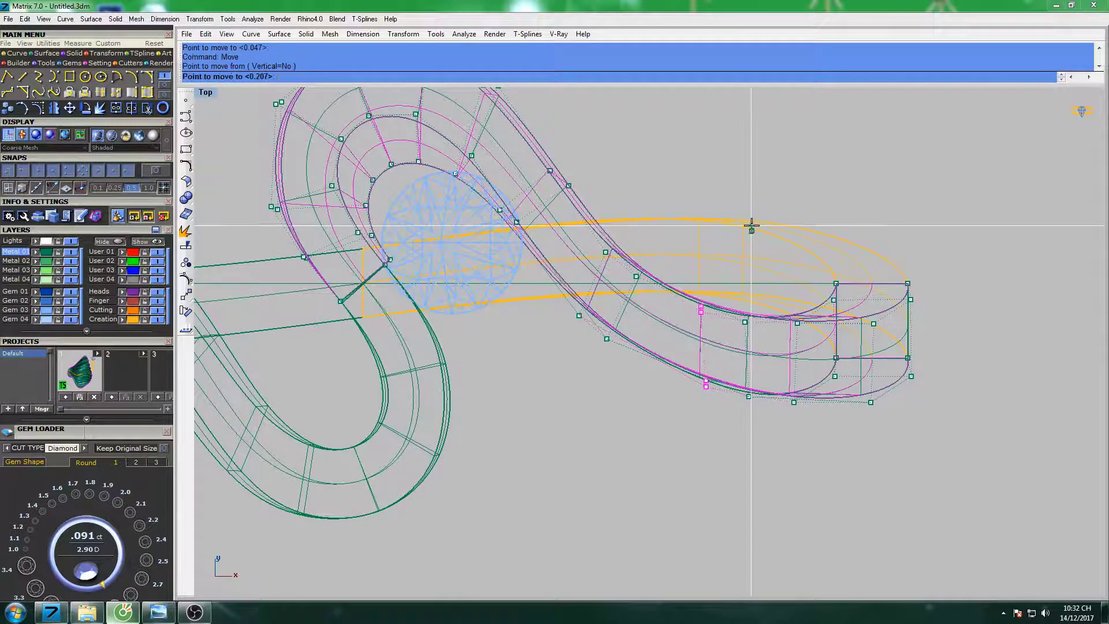
click(750, 220)
right_click(751, 220)
click(750, 220)
Reposition the control points at the band's right end.
right_drag(788, 392, 670, 380)
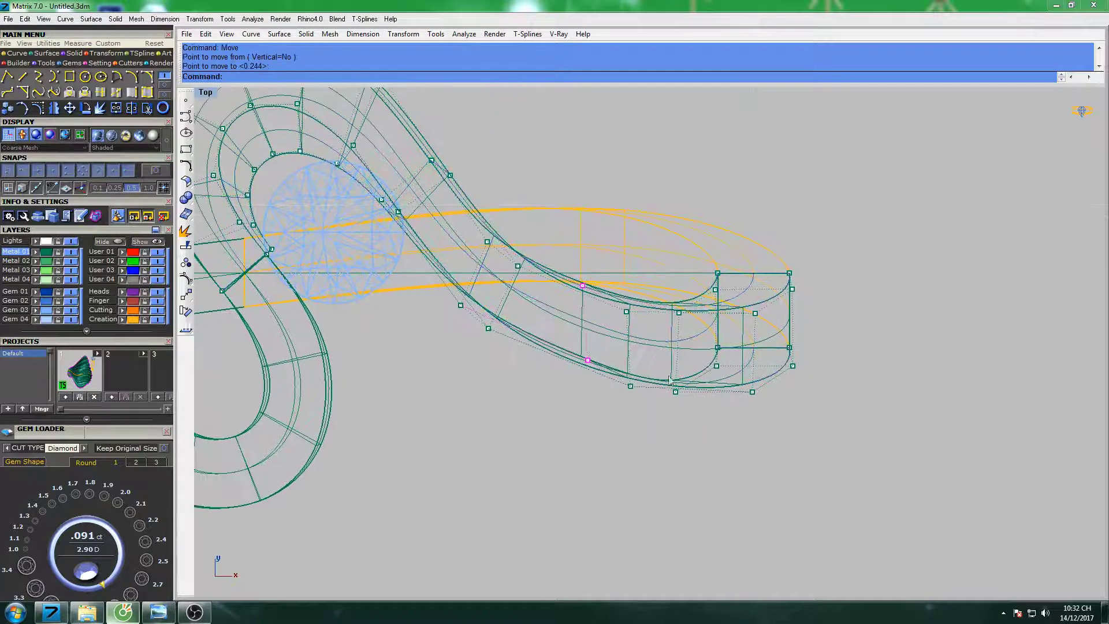
right_click(686, 304)
click(723, 234)
right_drag(601, 304, 696, 351)
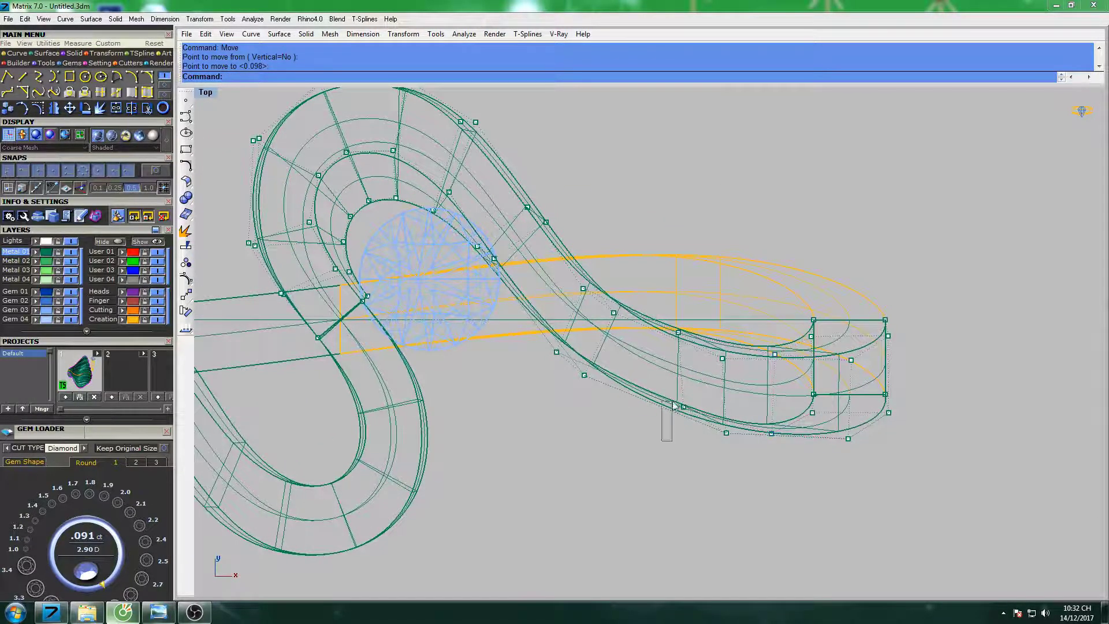
scroll(673, 406, up, 3)
right_click(718, 242)
click(718, 235)
Adjust two points on the right curve and the next pair toward the diamond.
right_drag(526, 398, 533, 413)
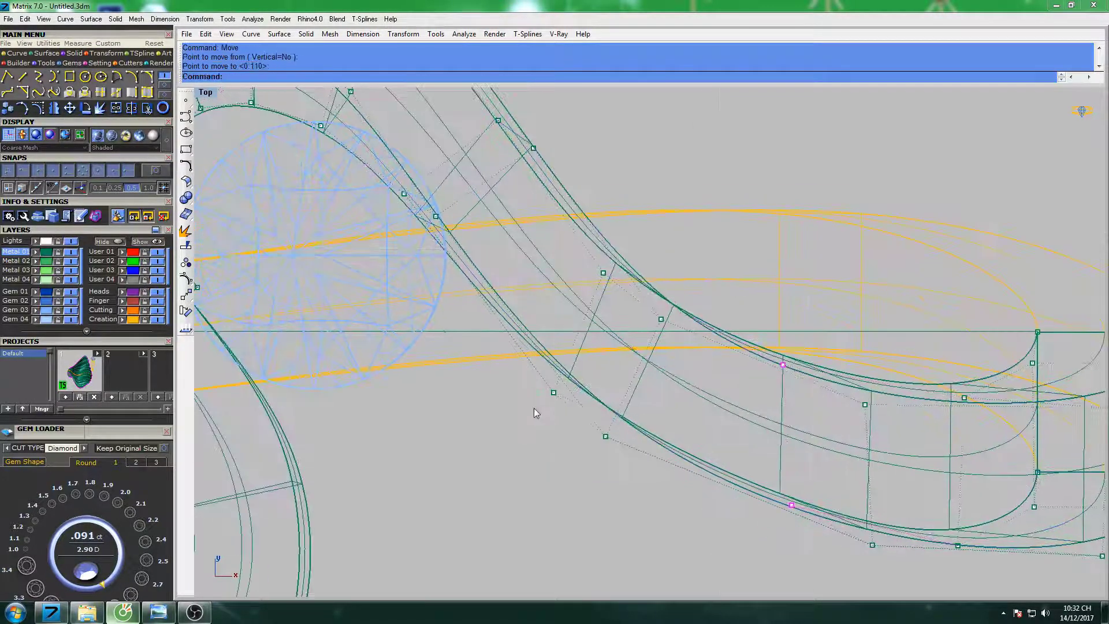
click(647, 212)
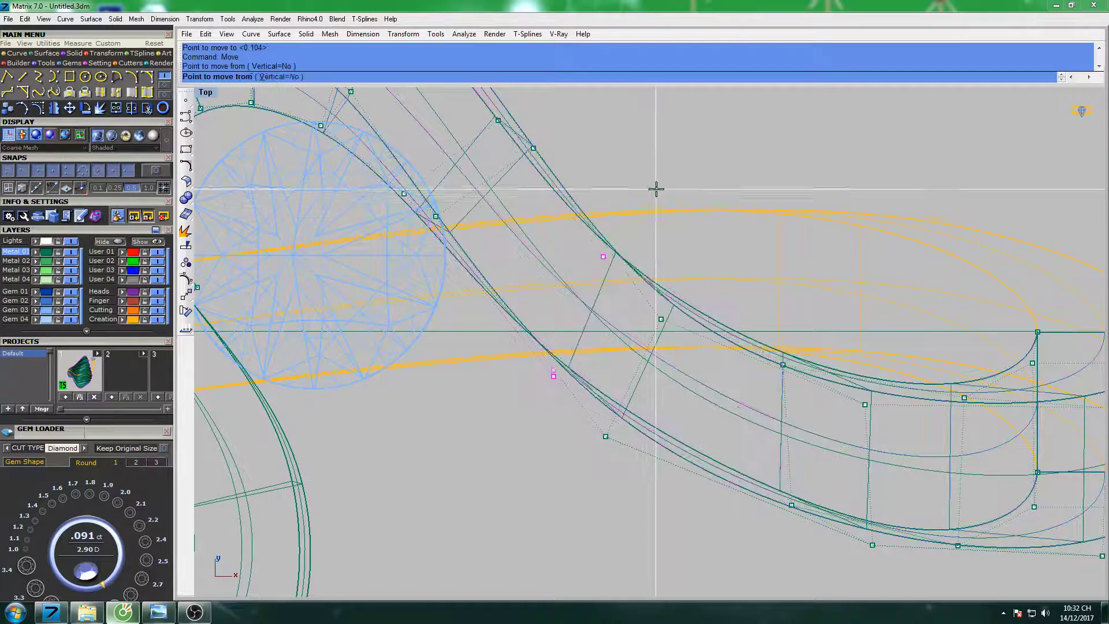
click(656, 187)
right_drag(591, 163, 687, 279)
drag(549, 205, 569, 221)
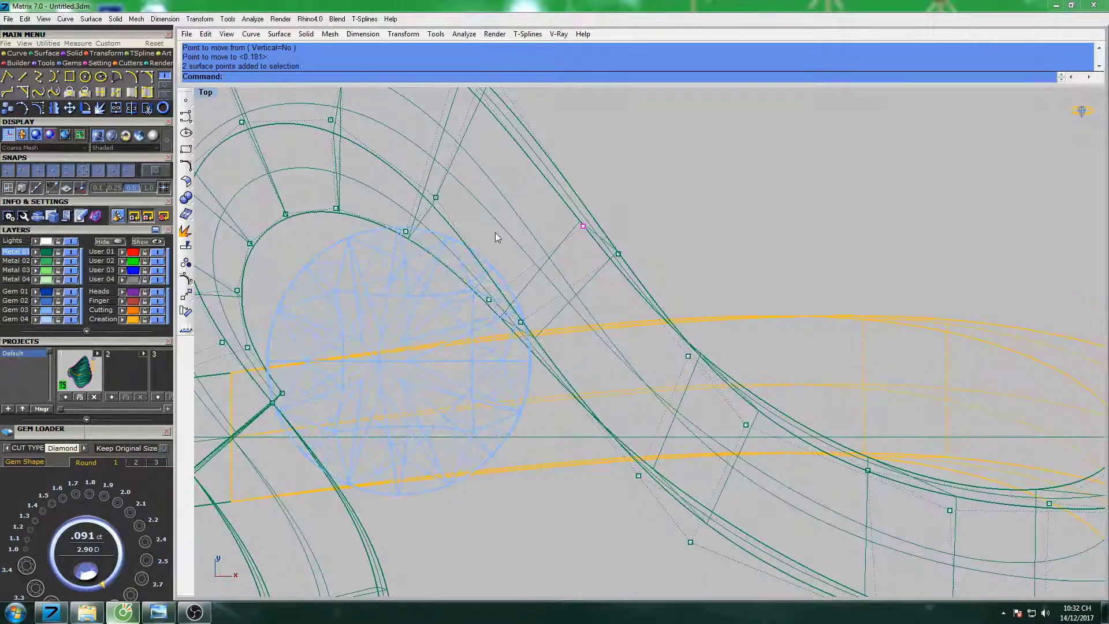
right_click(476, 230)
click(592, 189)
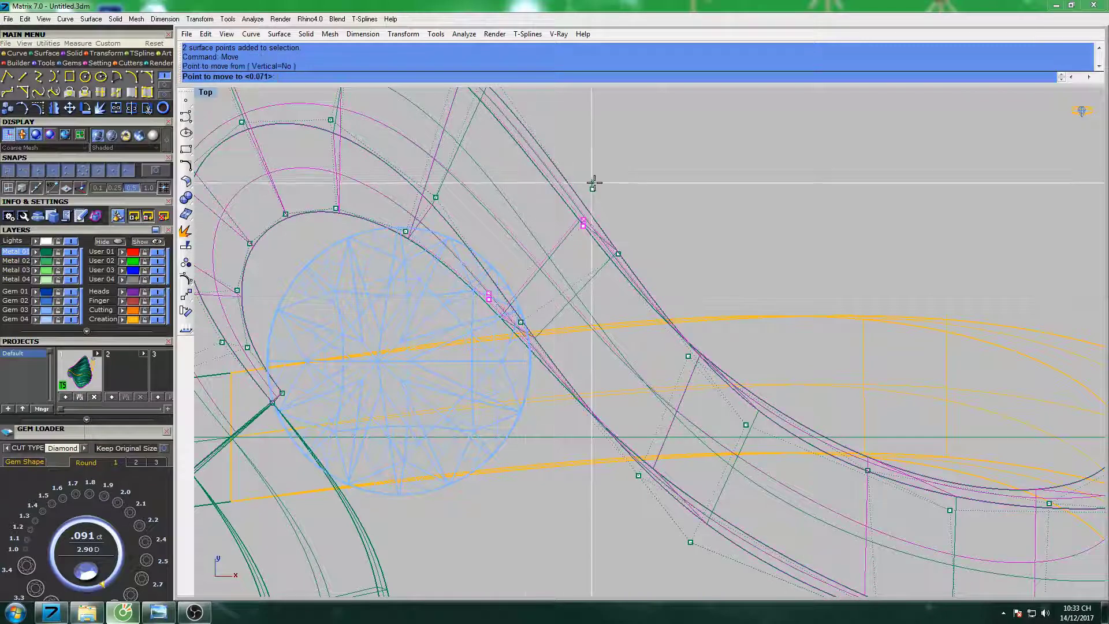
right_click(591, 182)
click(595, 179)
Make a final small point adjustment, then preview the ring shaded.
scroll(607, 254, down, 5)
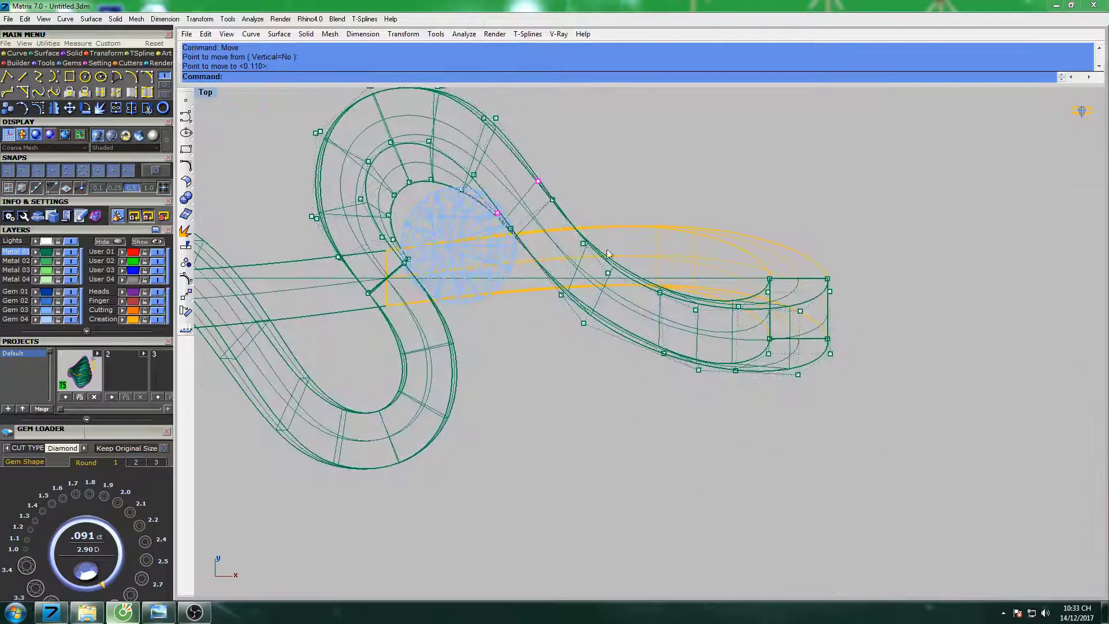
scroll(608, 254, up, 5)
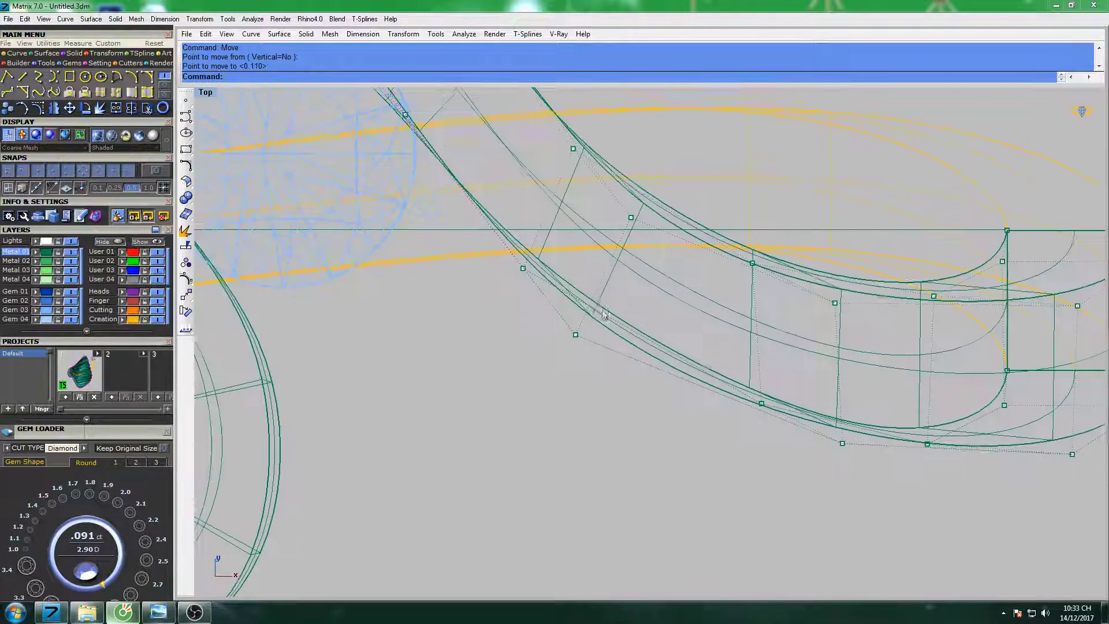
click(778, 182)
click(775, 168)
scroll(725, 226, down, 2)
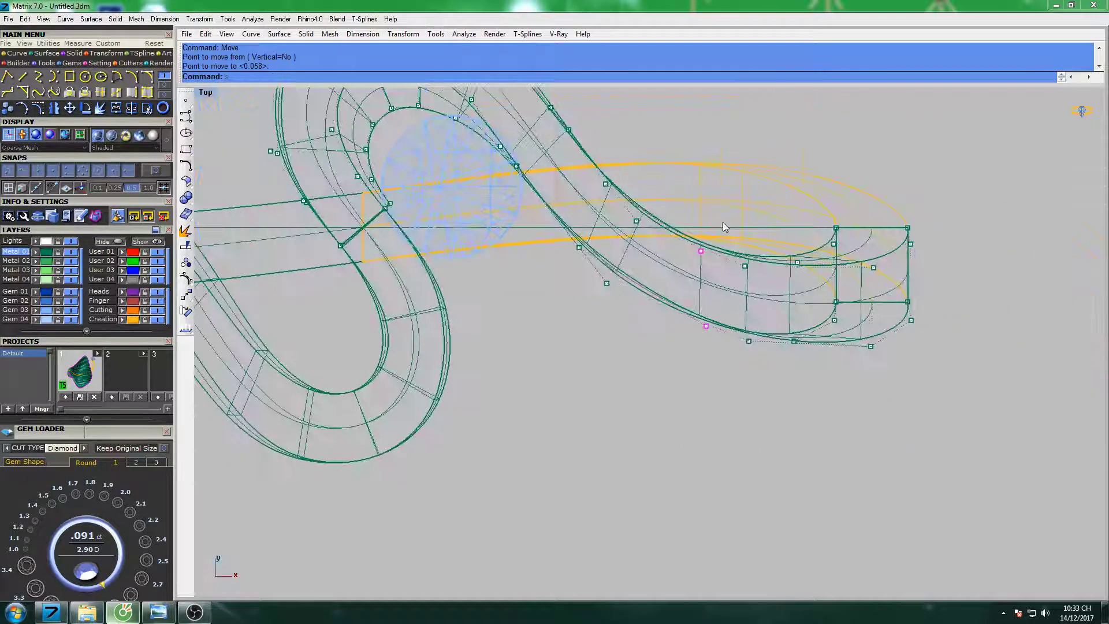
key(Return)
drag(723, 224, 666, 240)
scroll(667, 240, up, 3)
End the shaded preview and switch the viewport to shaded display with SE.
scroll(662, 267, down, 3)
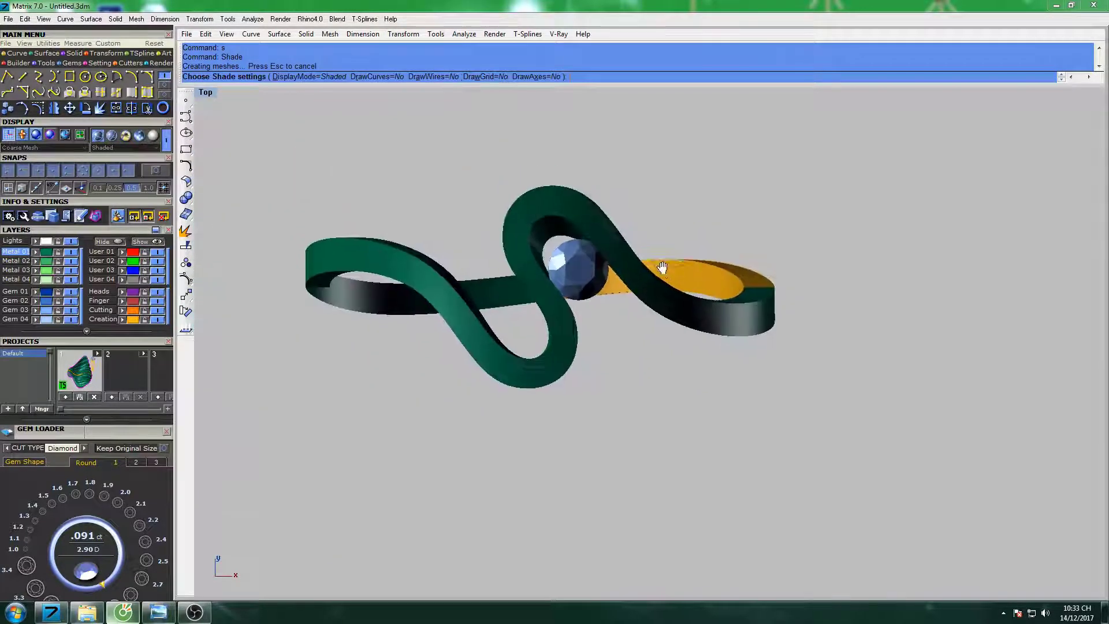
key(Escape)
scroll(662, 267, up, 3)
scroll(623, 271, up, 1)
text(se)
key(Return)
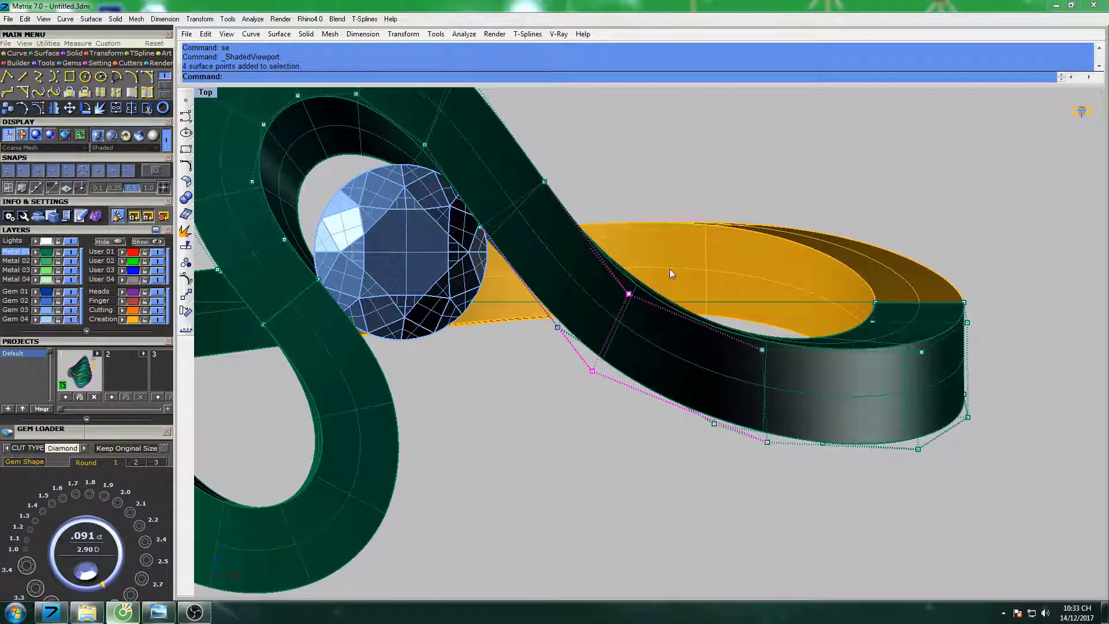
Nudge the selected right-loop points slightly upward and preview the ring shaded.
scroll(676, 278, up, 2)
key(Return)
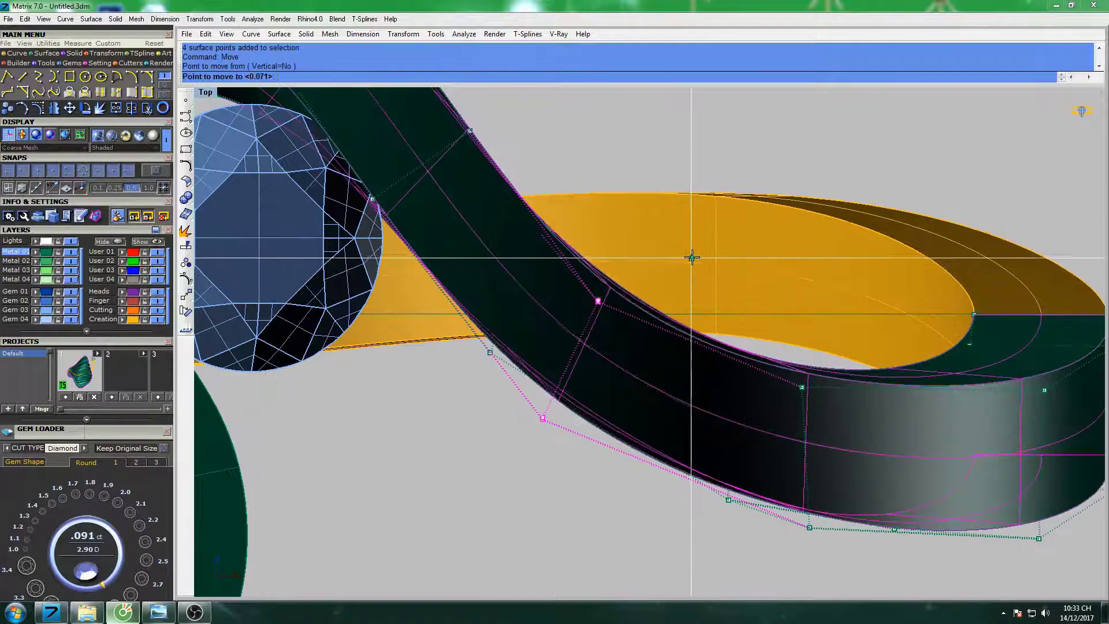
click(687, 261)
click(692, 256)
click(695, 240)
text(s)
key(Return)
Window-select eight points along the loop's outer edge and lower them slightly.
scroll(695, 241, down, 5)
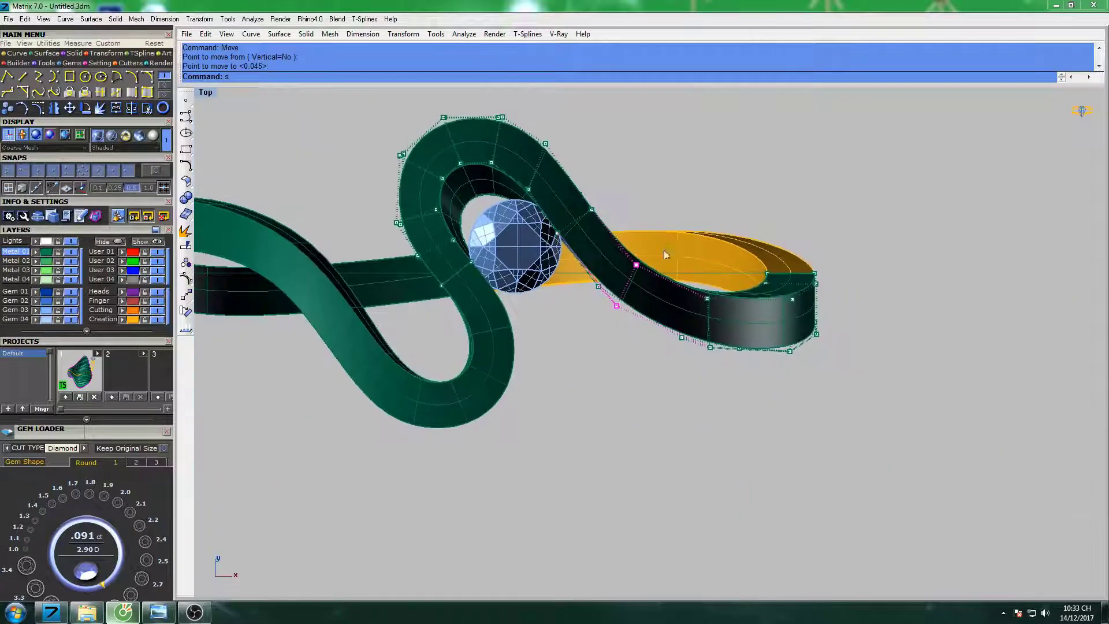
scroll(664, 250, up, 2)
key(Escape)
scroll(641, 299, up, 3)
drag(632, 411, 684, 265)
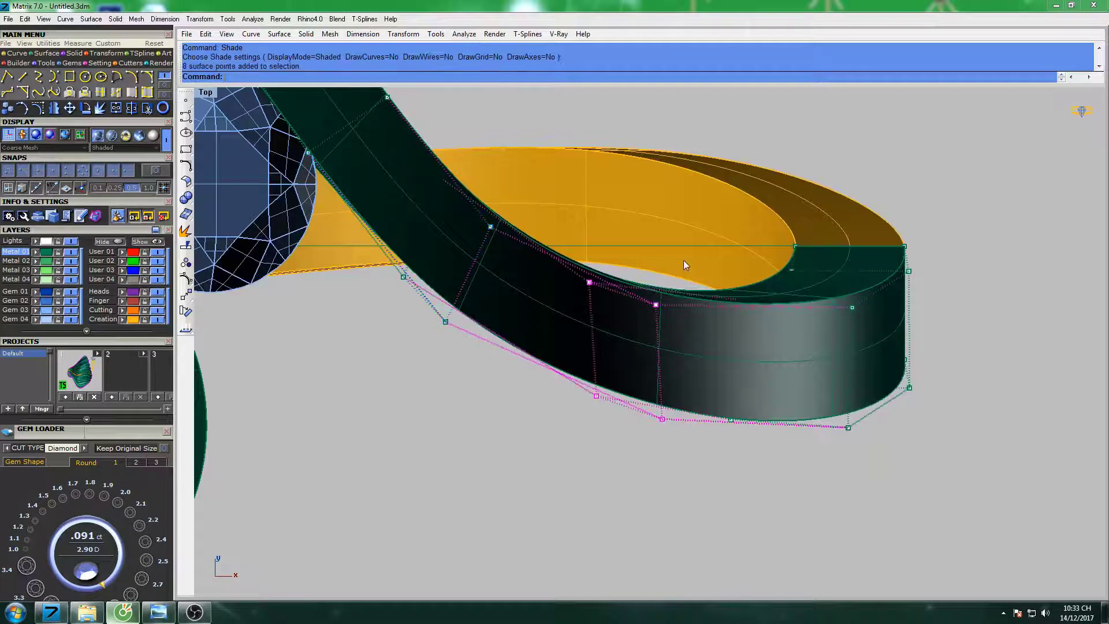
text(Mo)
key(Return)
click(670, 183)
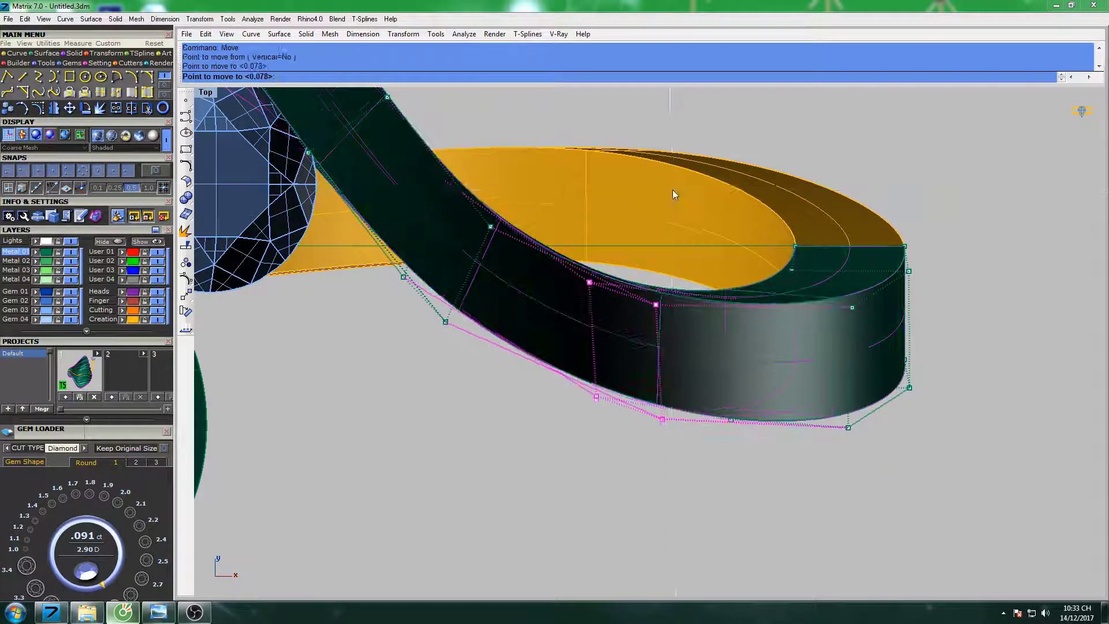
Preview the whole ring shaded, then restore all four views.
scroll(681, 167, down, 3)
scroll(679, 173, down, 2)
text(s)
key(Return)
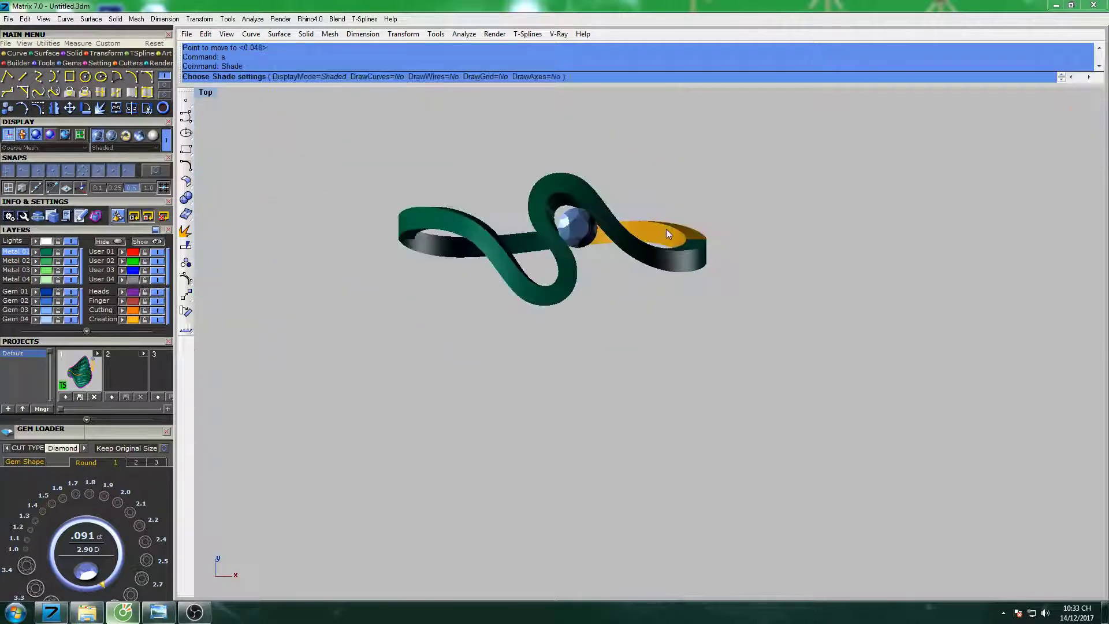
scroll(667, 229, down, 1)
key(Escape)
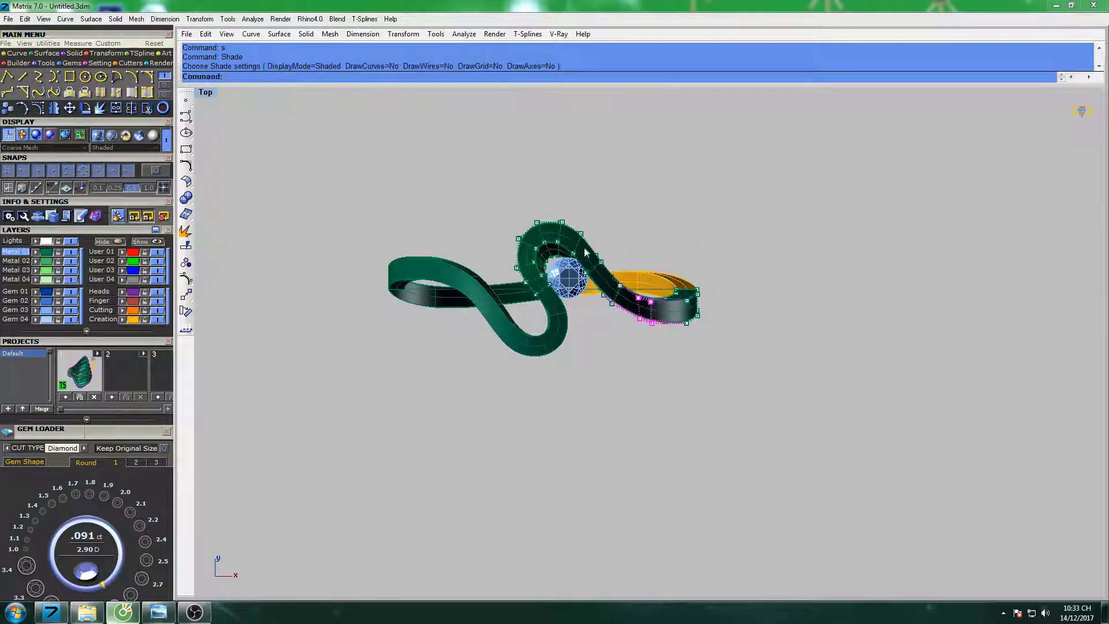
key(ctrl+m)
scroll(808, 422, up, 2)
text(s)
key(Return)
scroll(746, 400, up, 3)
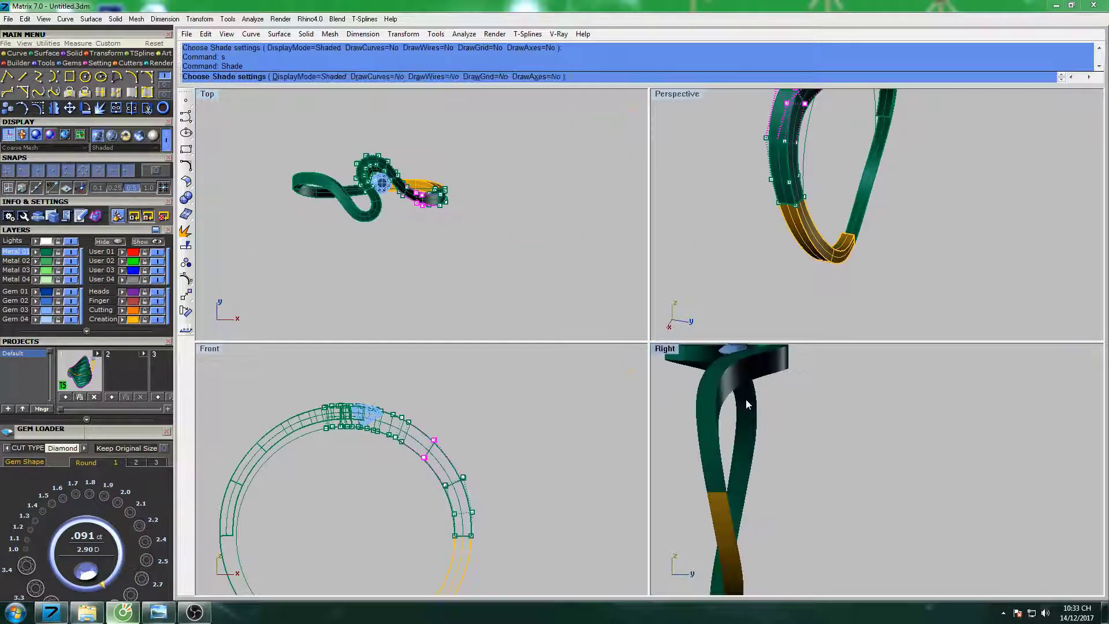
scroll(693, 370, up, 2)
key(ctrl+m)
right_drag(667, 349, 742, 297)
scroll(647, 219, down, 4)
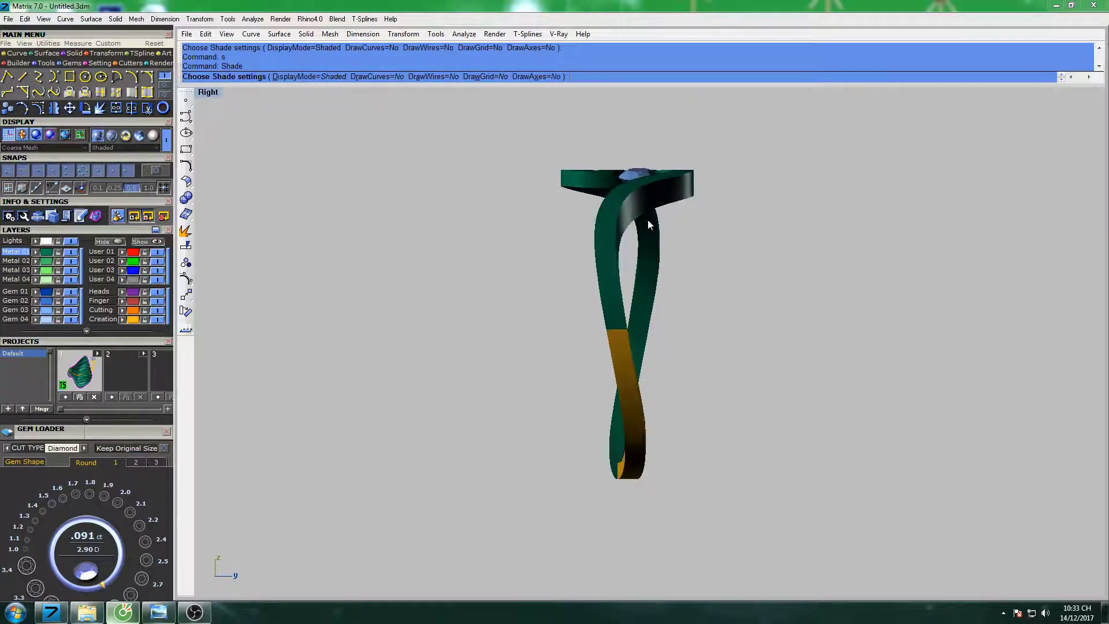
scroll(629, 231, up, 5)
key(ctrl+m)
click(420, 370)
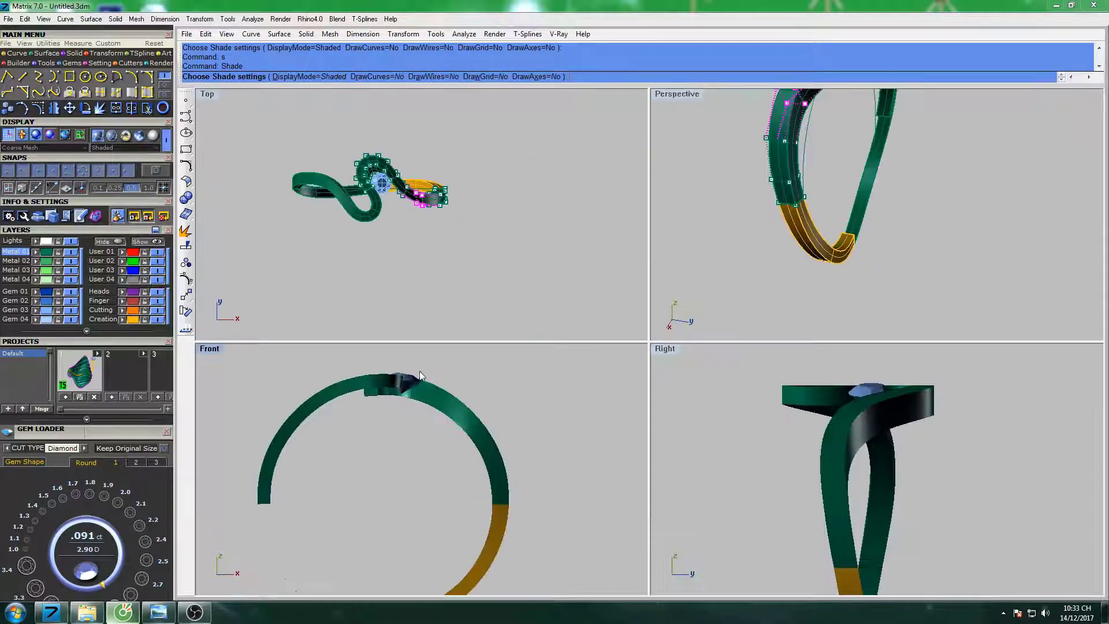
scroll(419, 370, up, 2)
key(ctrl+m)
key(Escape)
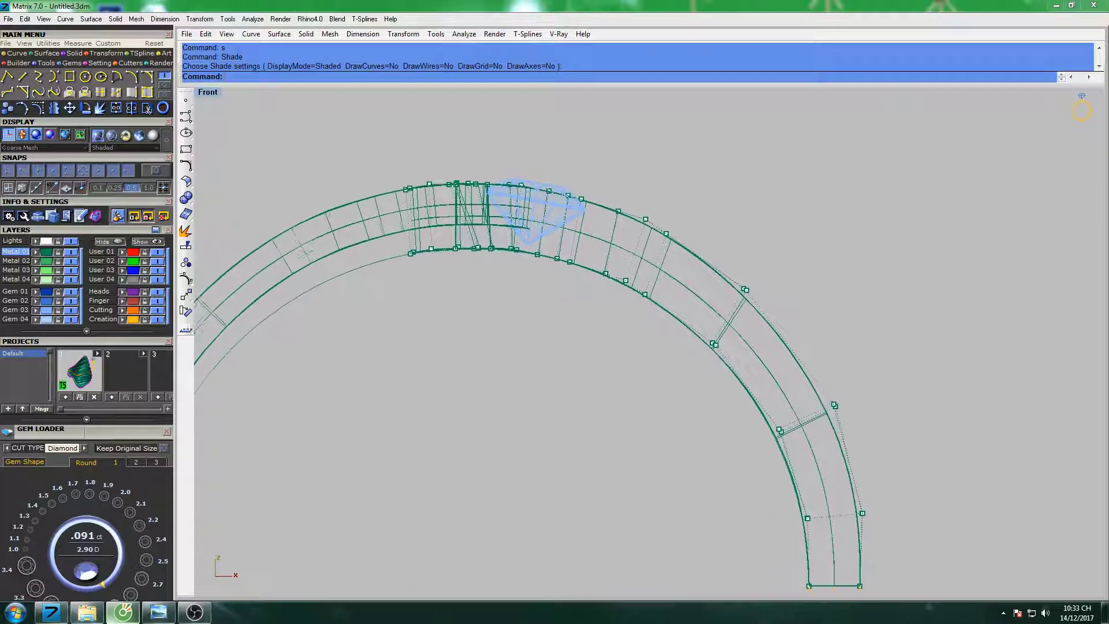
scroll(705, 188, up, 1)
mouse_move(684, 179)
right_down()
mouse_move(702, 188)
mouse_move(701, 159)
right_up()
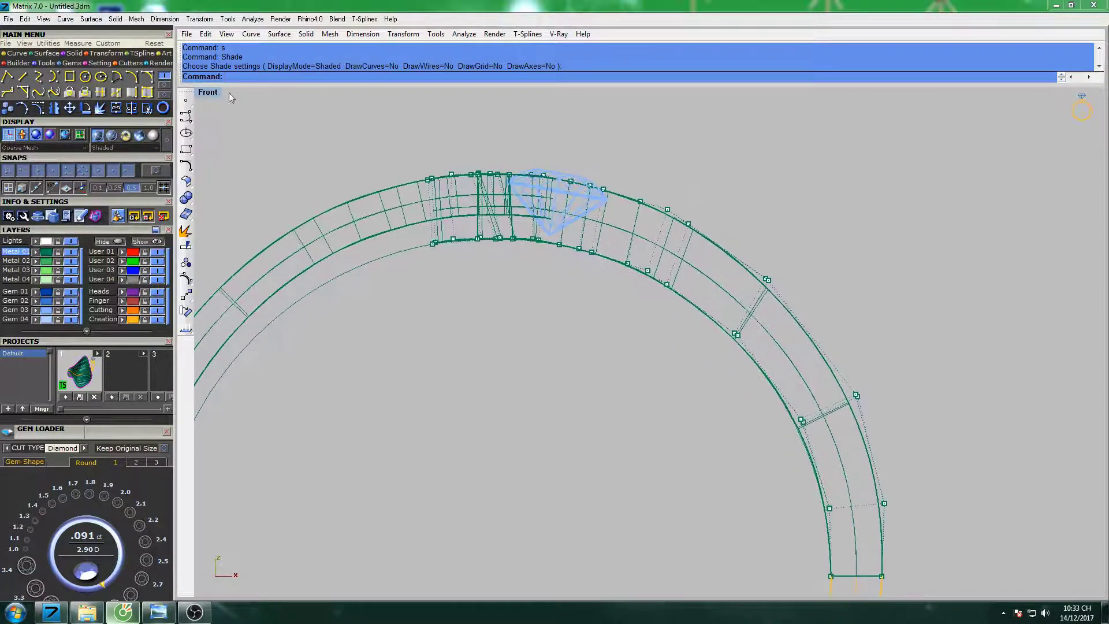
double_click(228, 93)
scroll(403, 233, up, 3)
Delete the two left-side band pieces in the Top view.
scroll(403, 233, up, 3)
click(401, 234)
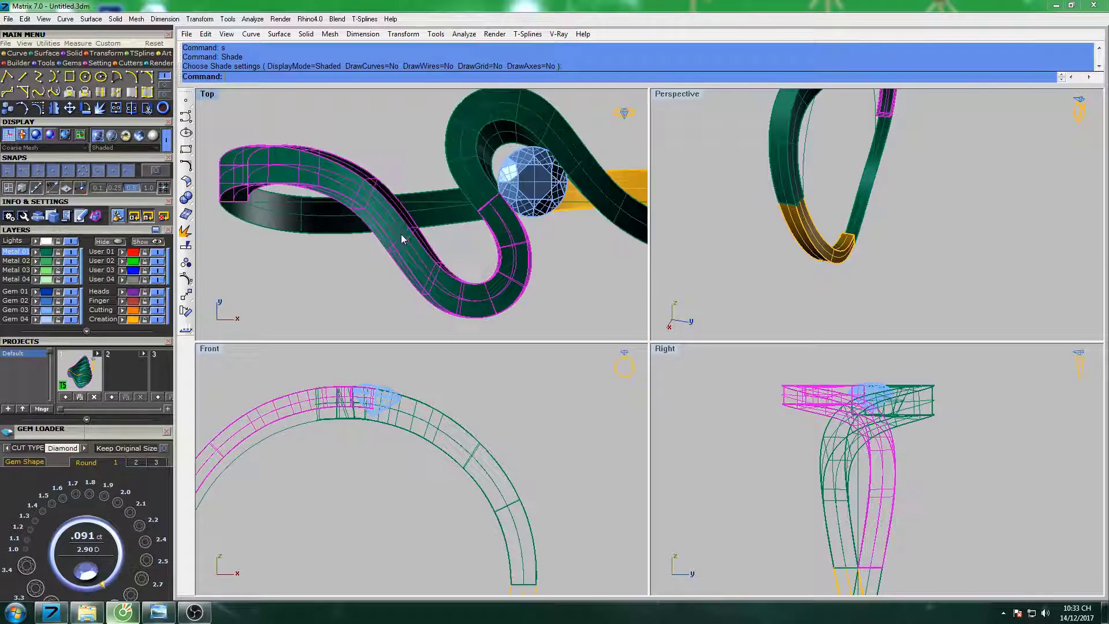
scroll(358, 223, up, 1)
text(Del)
key(Return)
scroll(325, 248, down, 3)
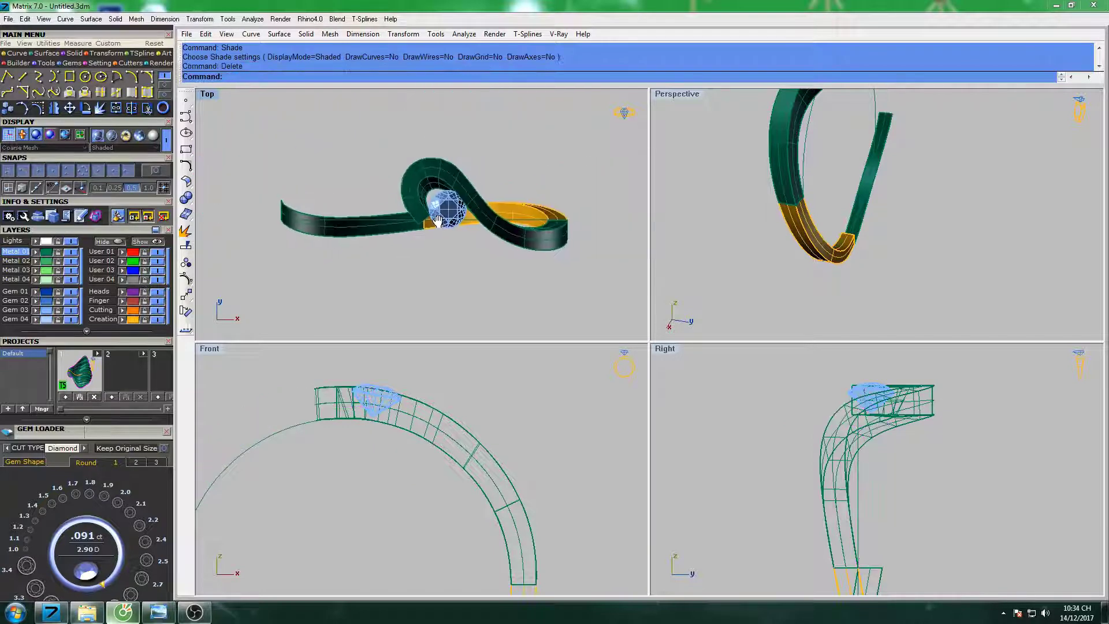
scroll(325, 249, down, 1)
click(378, 248)
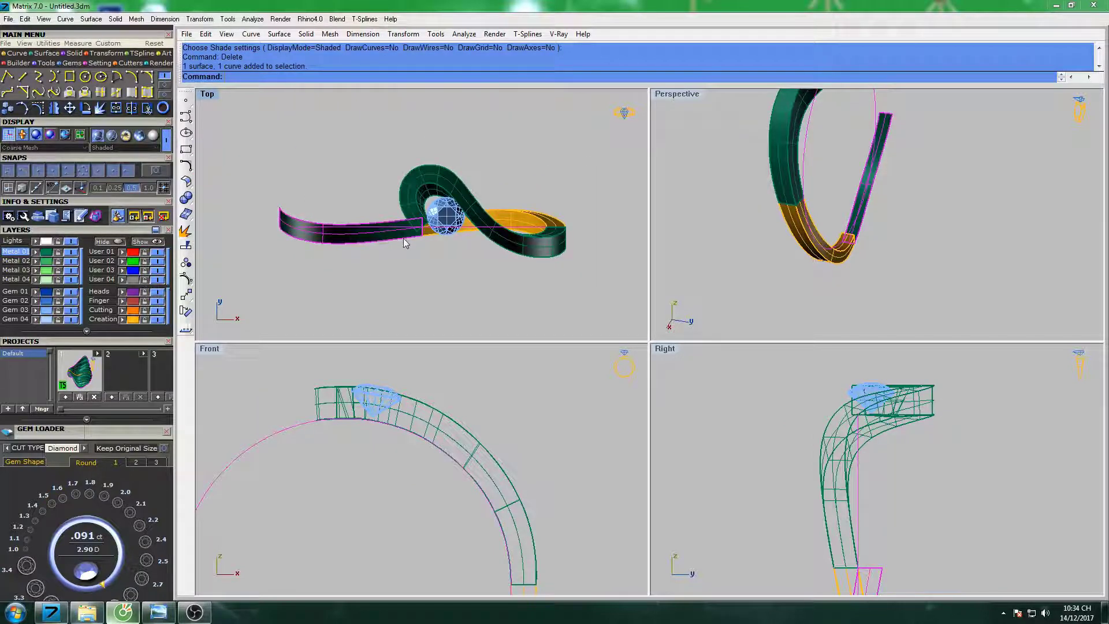
scroll(358, 245, up, 1)
text(Del)
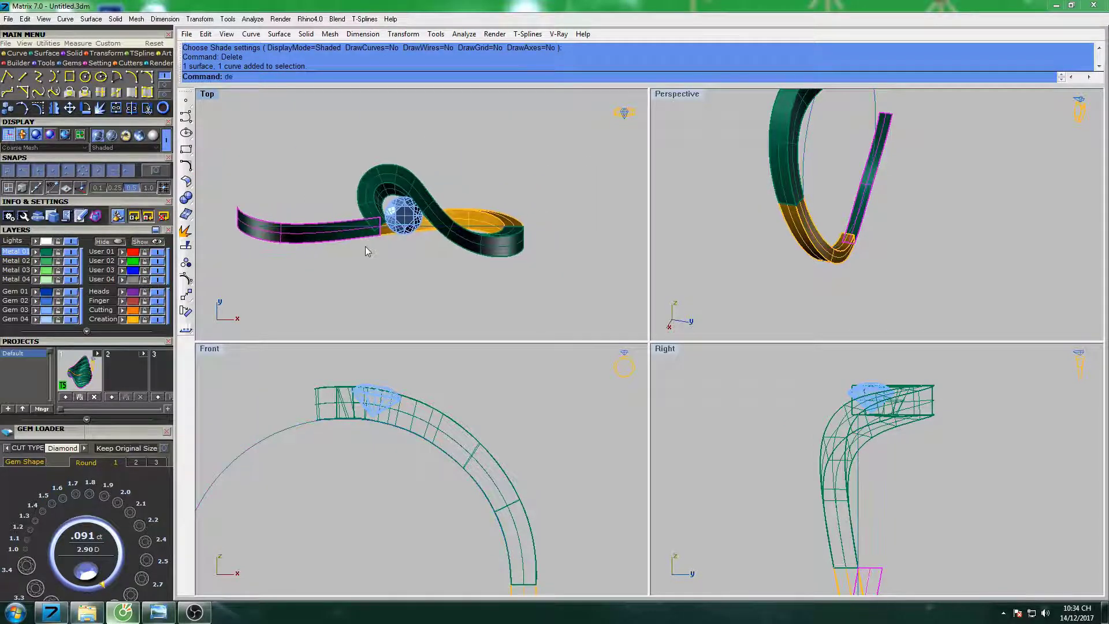
key(Return)
scroll(493, 244, up, 2)
Select the green loop around the diamond and maximize the Top view.
click(493, 249)
right_drag(421, 194, 456, 225)
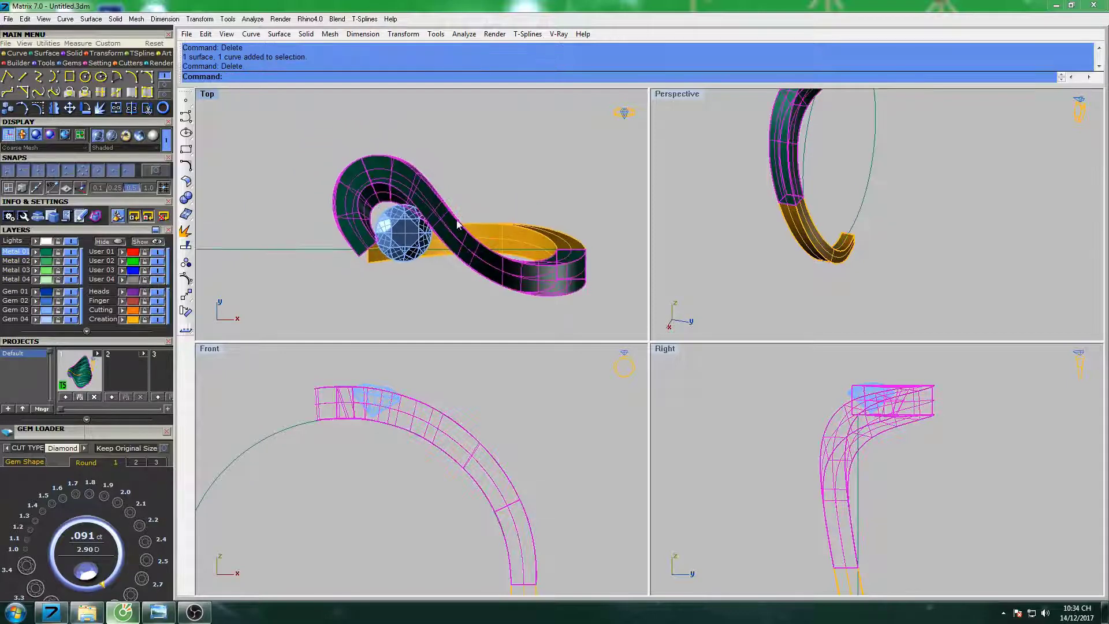
double_click(207, 94)
scroll(524, 222, up, 2)
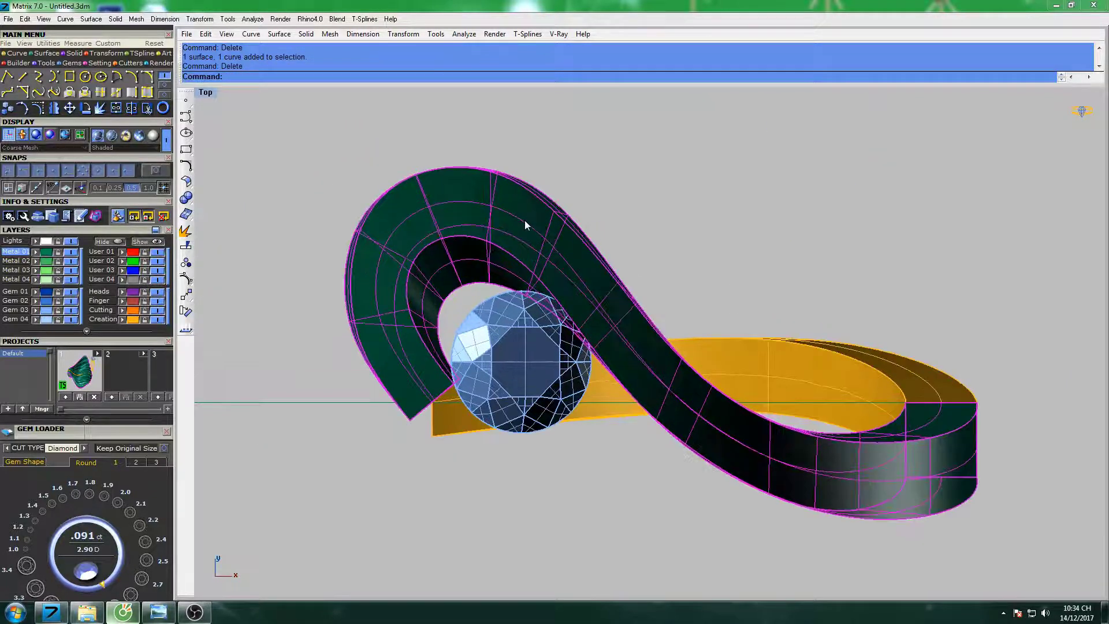
scroll(526, 224, up, 1)
Show control points in wireframe and move a control point on the loop's upper edge.
key(F10)
text(w)
key(Return)
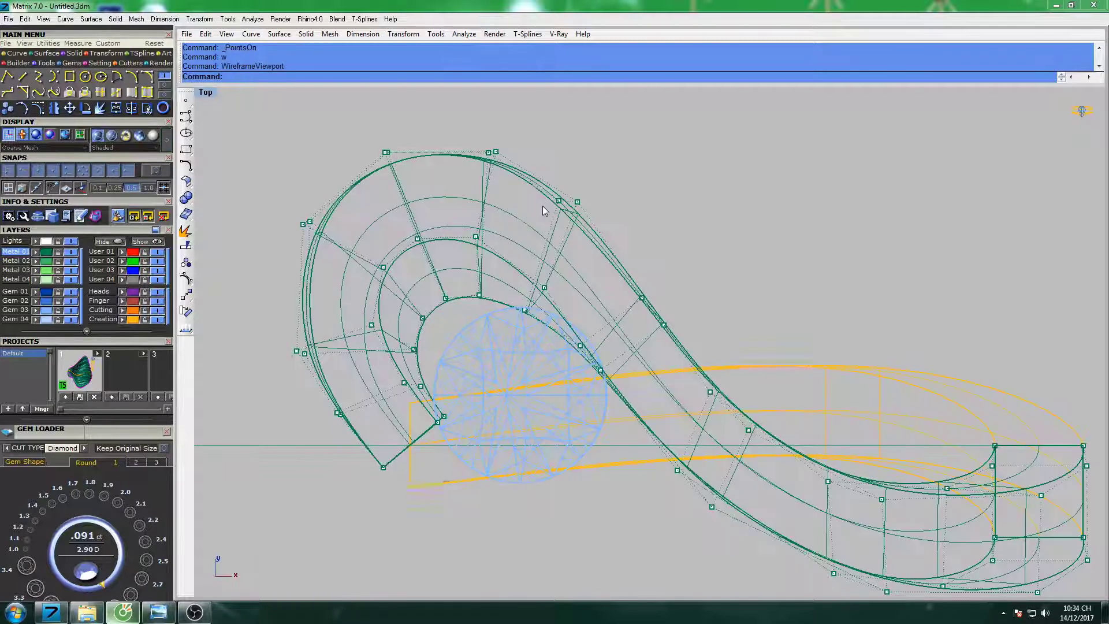
click(566, 210)
text(Mo)
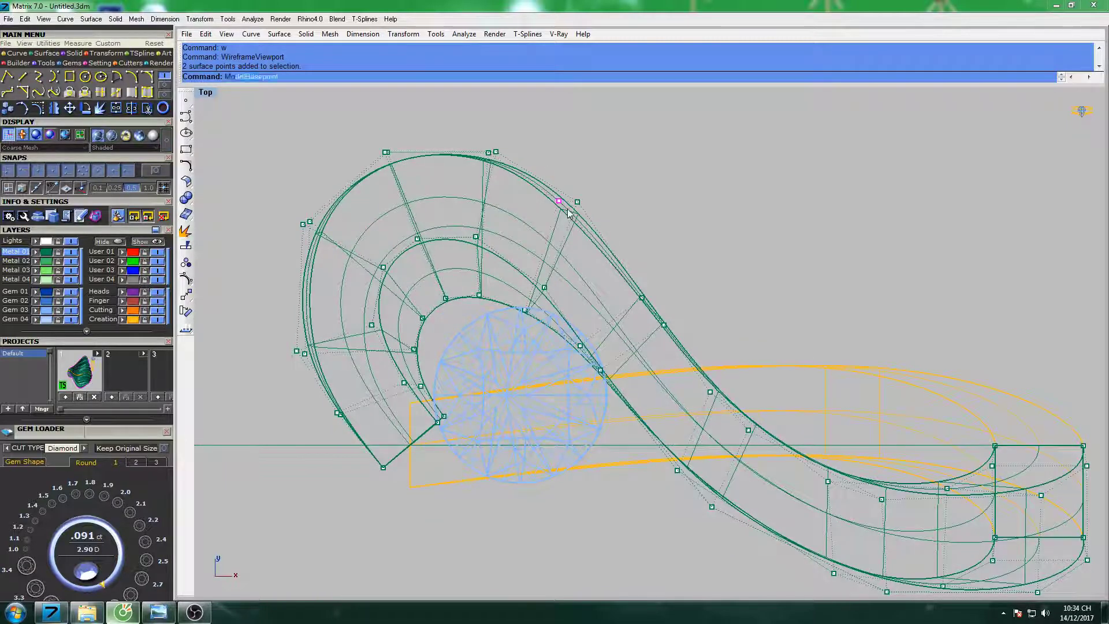
key(Return)
click(567, 213)
click(586, 132)
Nudge a control point on the loop's left arc slightly outward.
key(Return)
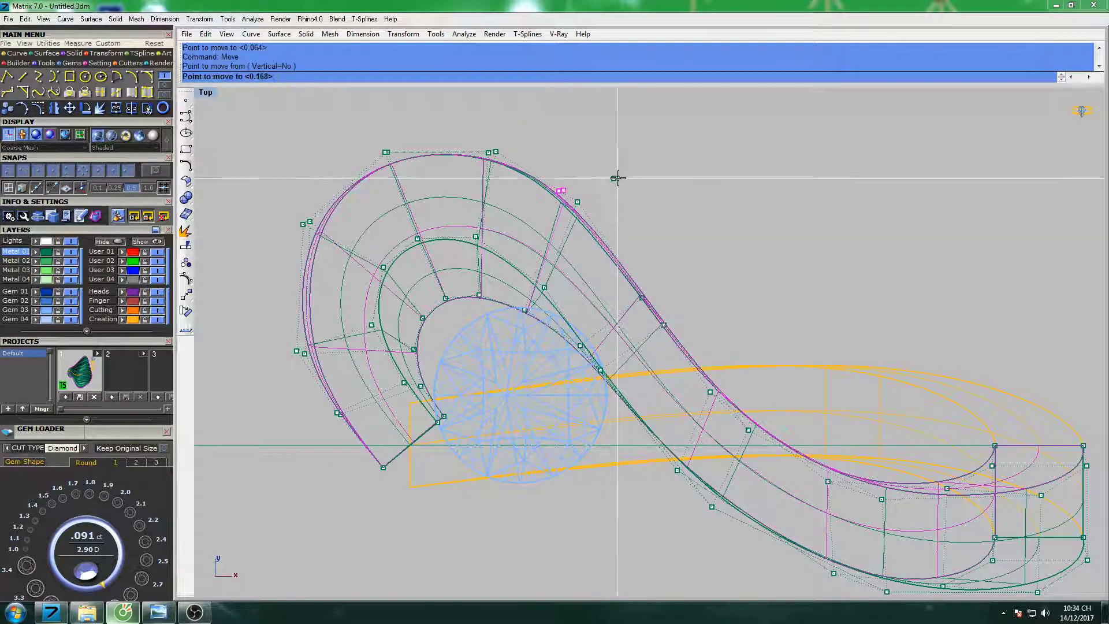
click(618, 178)
scroll(416, 225, up, 1)
scroll(415, 225, up, 3)
click(391, 213)
key(Return)
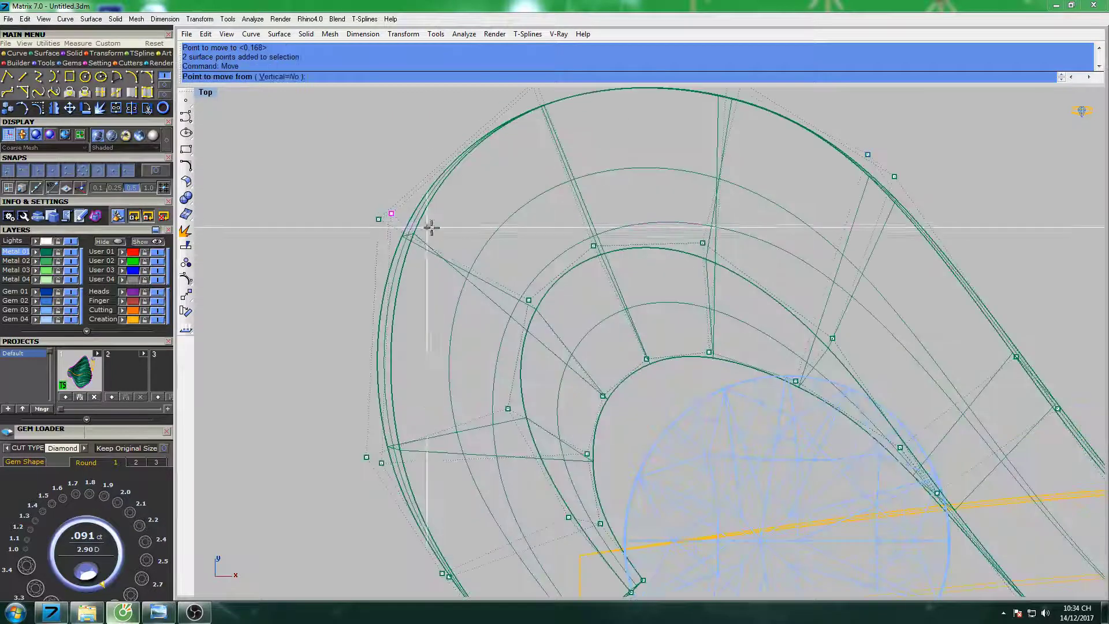
click(430, 227)
right_drag(398, 413, 440, 290)
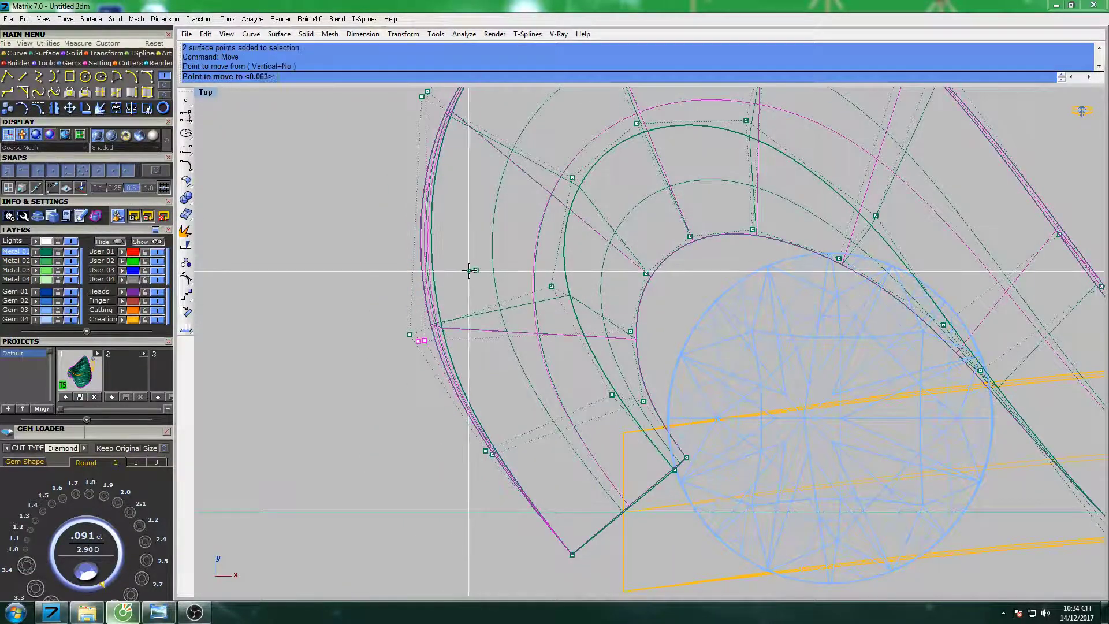
scroll(467, 273, down, 3)
Preview the reshaped loop shaded, then end the preview.
text(s)
key(Return)
scroll(572, 267, down, 2)
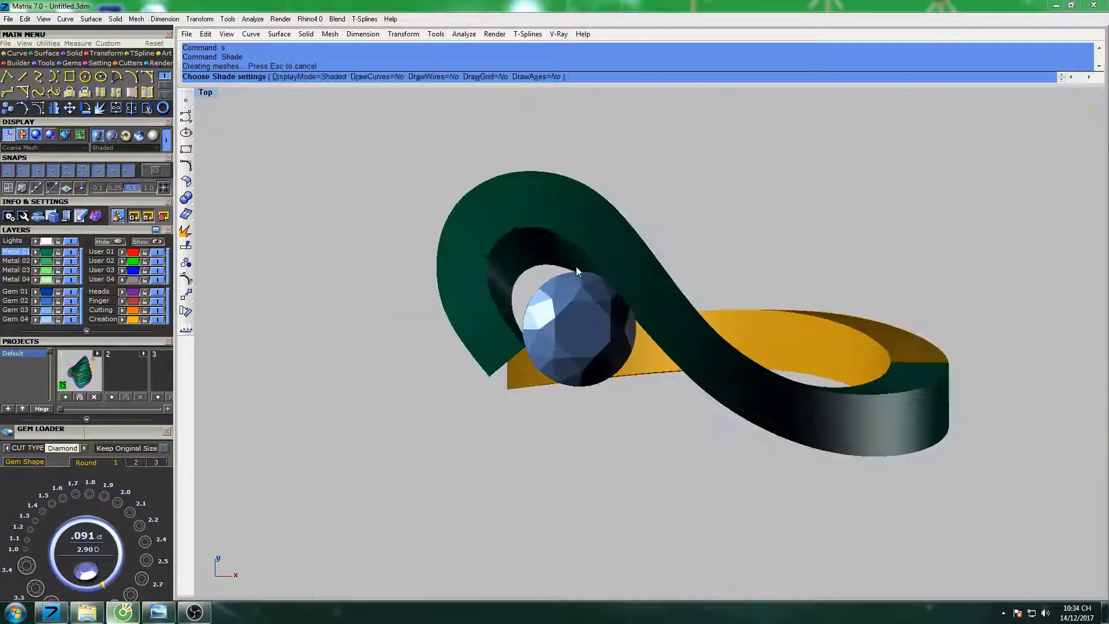
scroll(536, 237, up, 2)
scroll(491, 271, up, 3)
key(Escape)
scroll(511, 292, up, 3)
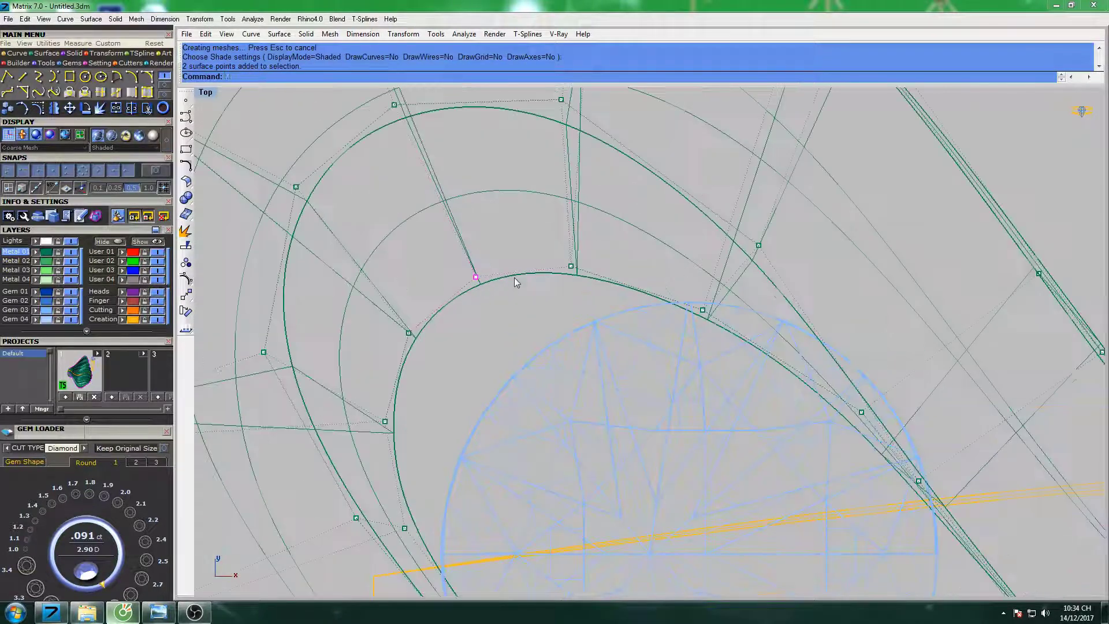
text(Mov)
Move inner-arc control points to smooth the inner curve, then select the orange band.
key(Return)
click(526, 311)
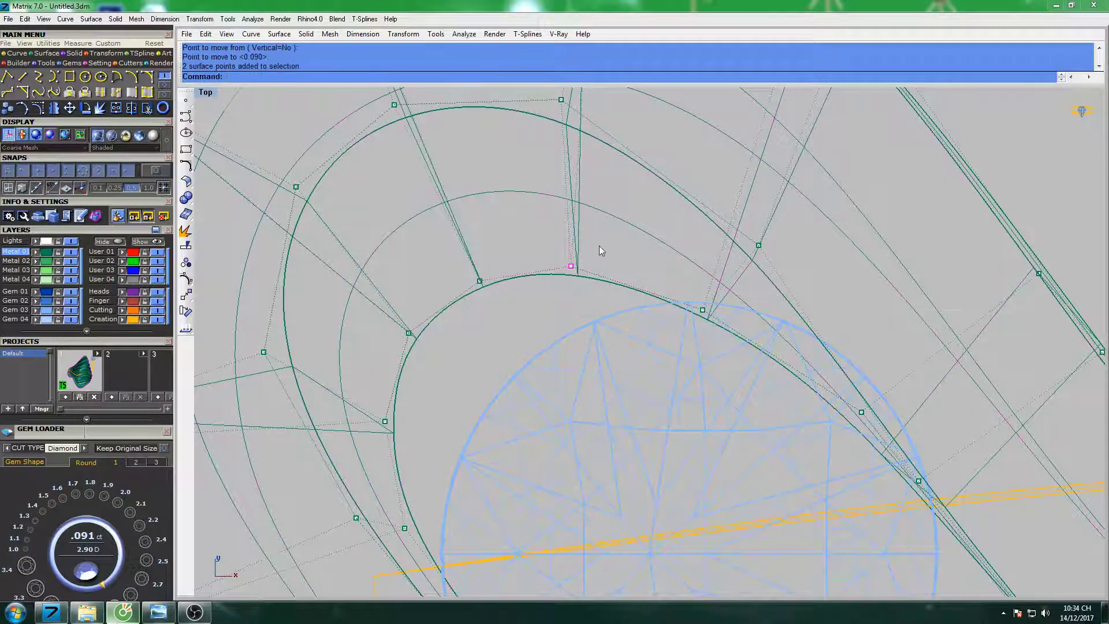
click(627, 304)
drag(408, 333, 412, 339)
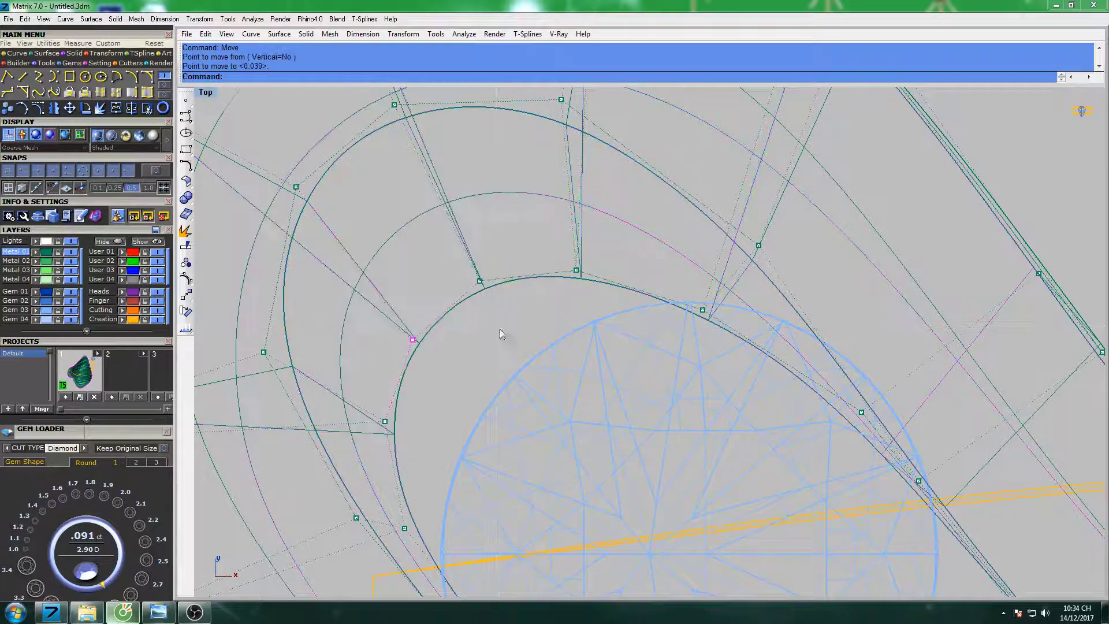
drag(418, 458, 448, 404)
right_drag(448, 404, 454, 319)
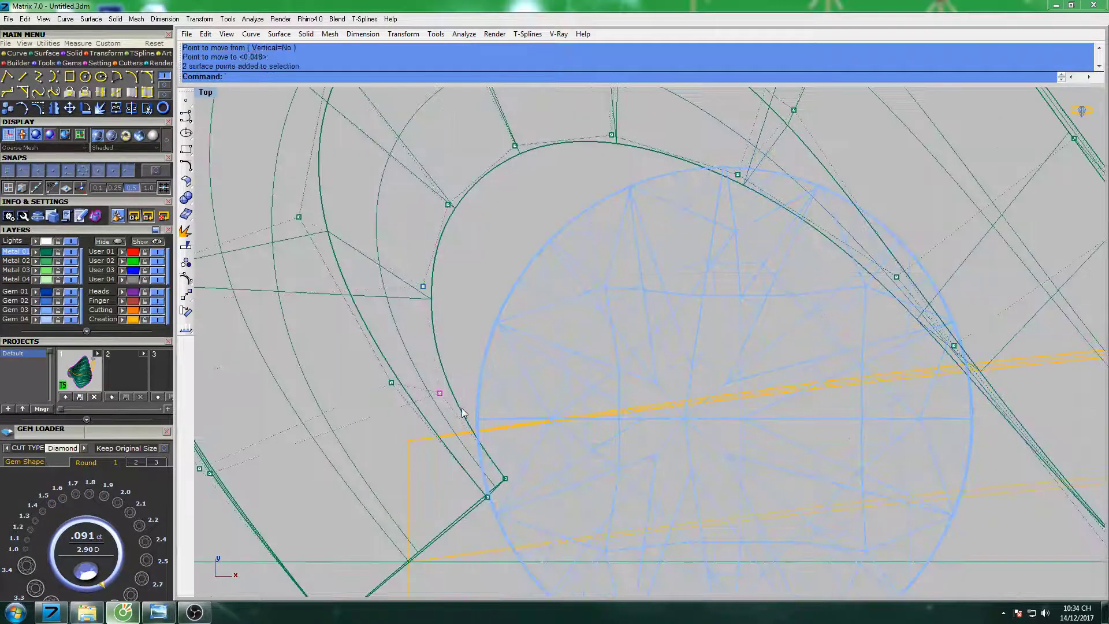
click(493, 314)
scroll(494, 314, down, 3)
scroll(494, 314, down, 3)
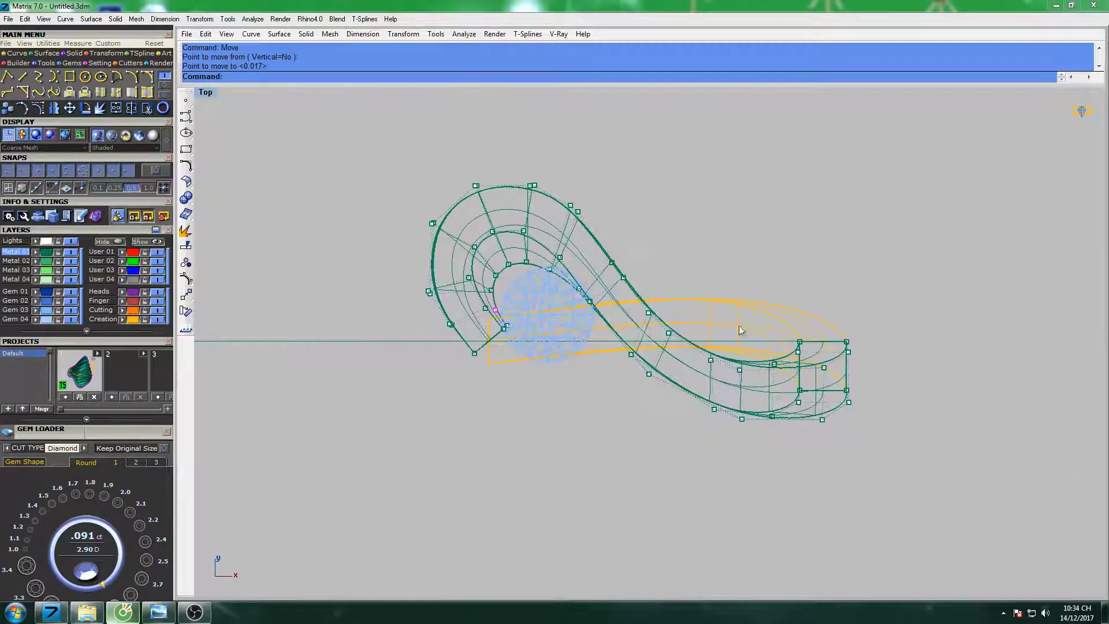
click(723, 300)
Select all ring parts and make a copy rotated a half turn about the origin.
key(ctrl+a)
scroll(657, 289, down, 3)
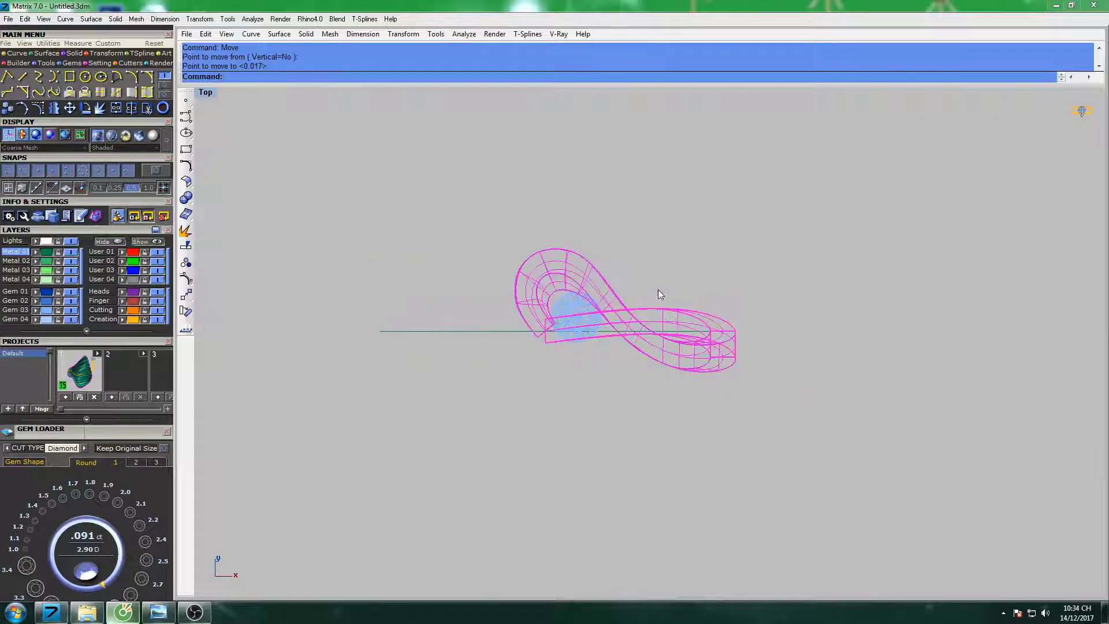
right_drag(657, 289, 602, 286)
text(rotate)
key(Return)
text(0)
key(Return)
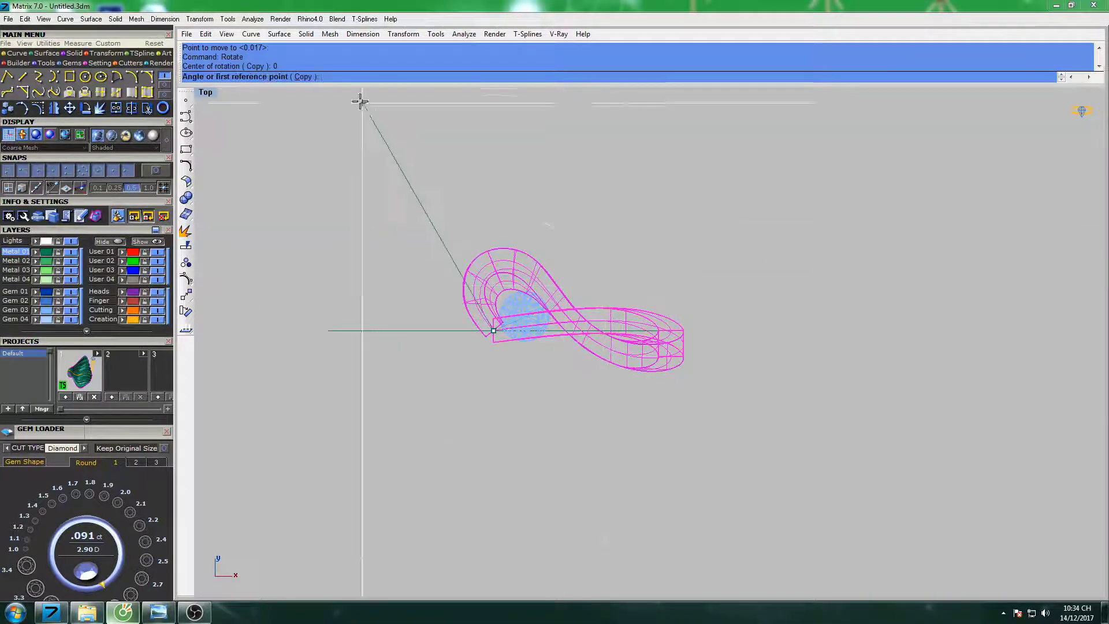
click(304, 76)
click(491, 129)
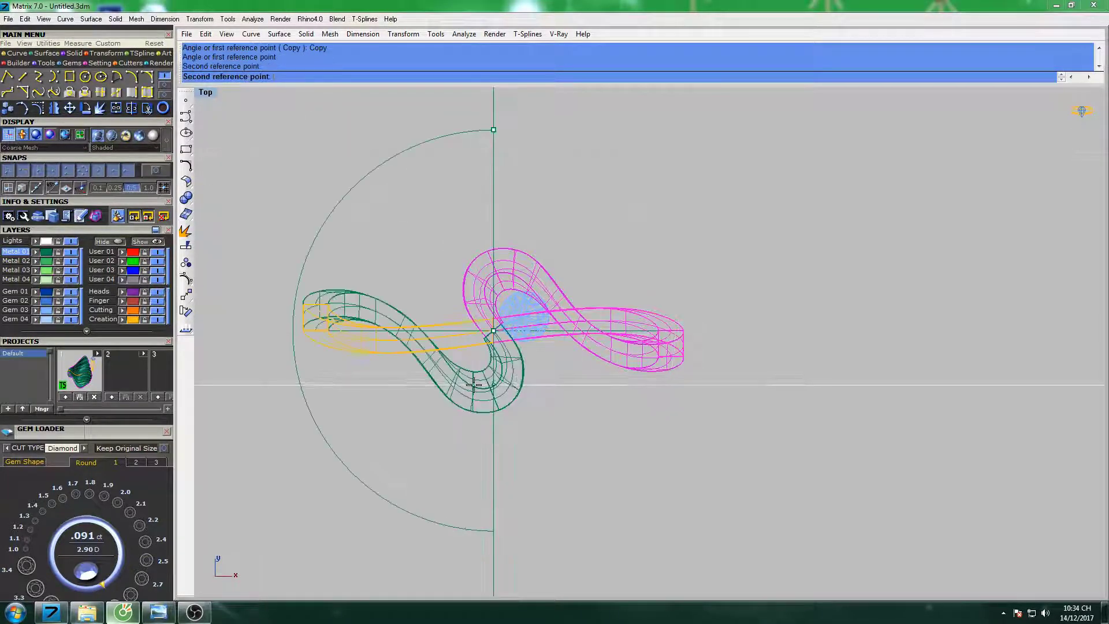
click(501, 355)
key(Return)
Show control points at the junction beside the diamond and move the end point to close the gap.
scroll(502, 355, up, 3)
scroll(485, 300, up, 5)
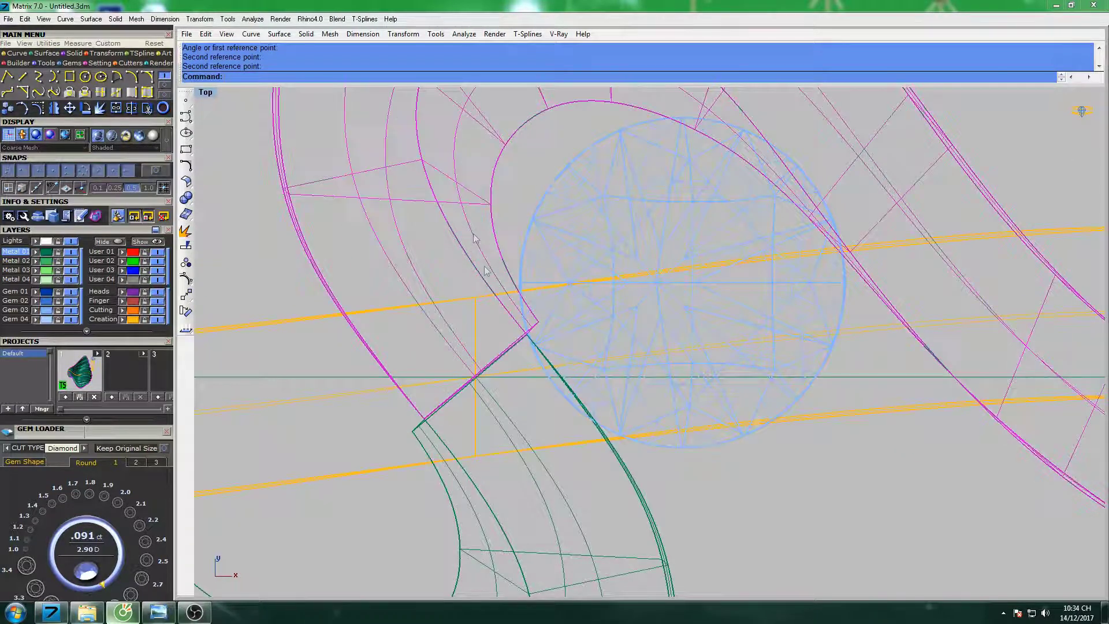
mouse_move(408, 343)
right_down()
mouse_move(474, 264)
mouse_move(456, 268)
mouse_move(511, 276)
right_up()
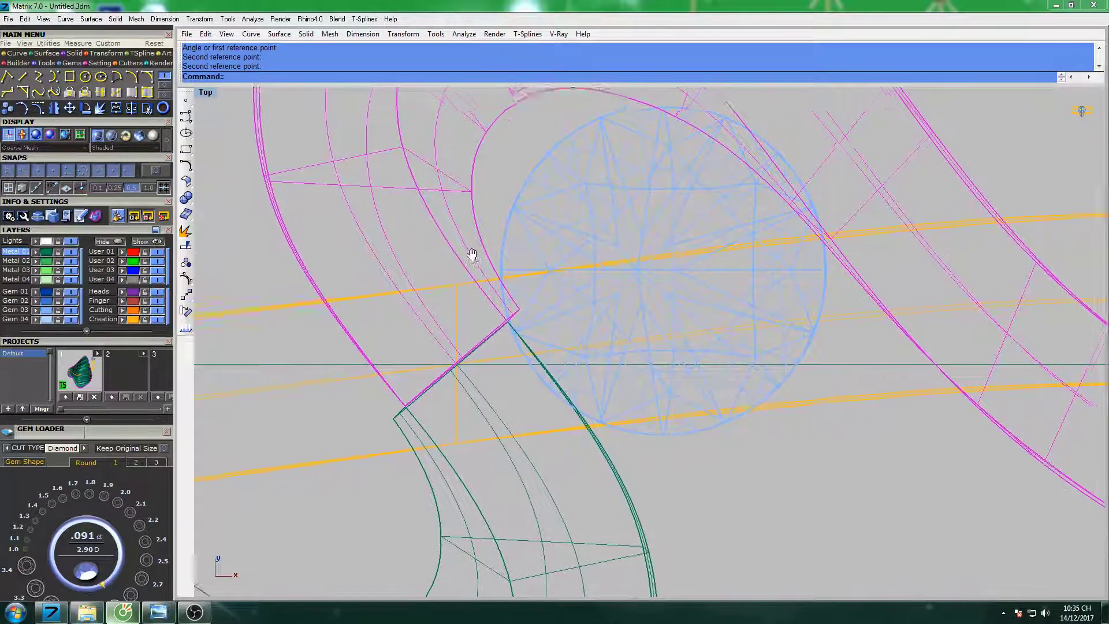
scroll(502, 263, up, 3)
key(F10)
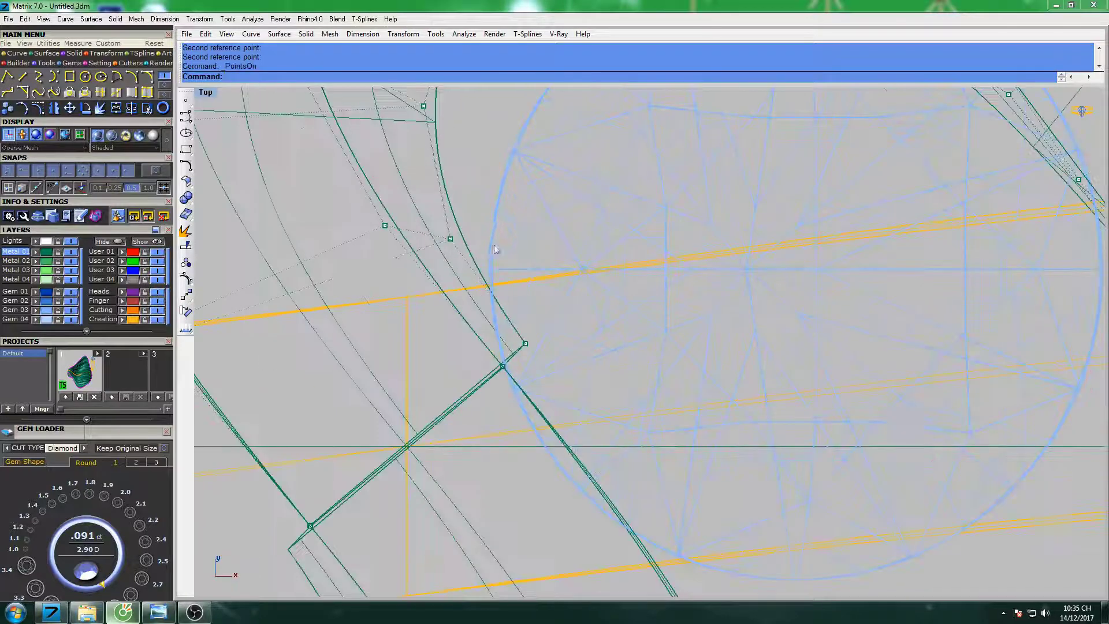
scroll(522, 338, up, 2)
click(518, 332)
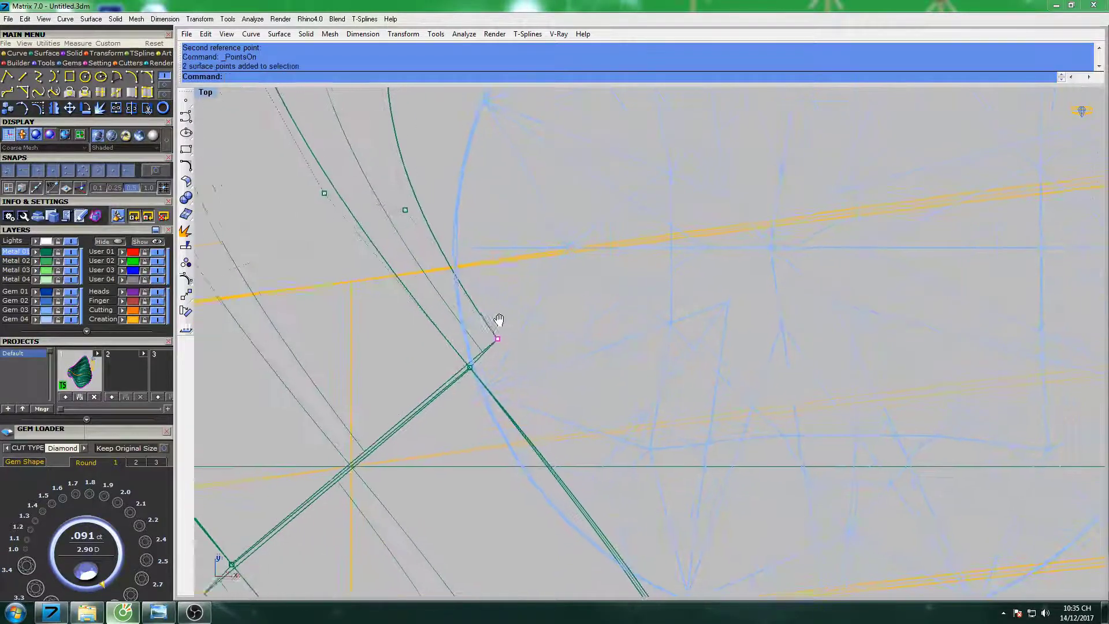
scroll(503, 321, down, 1)
text(Move)
key(Return)
click(496, 306)
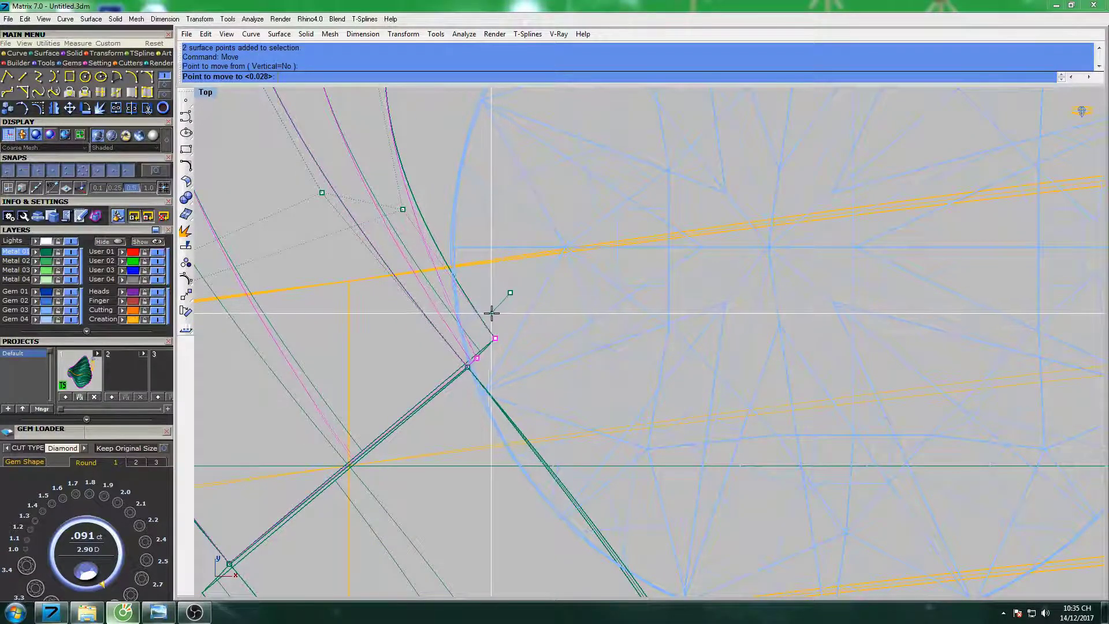
click(491, 312)
Shift another junction control point slightly left to align the junction.
scroll(450, 310, up, 1)
click(442, 310)
key(Return)
click(483, 252)
click(476, 252)
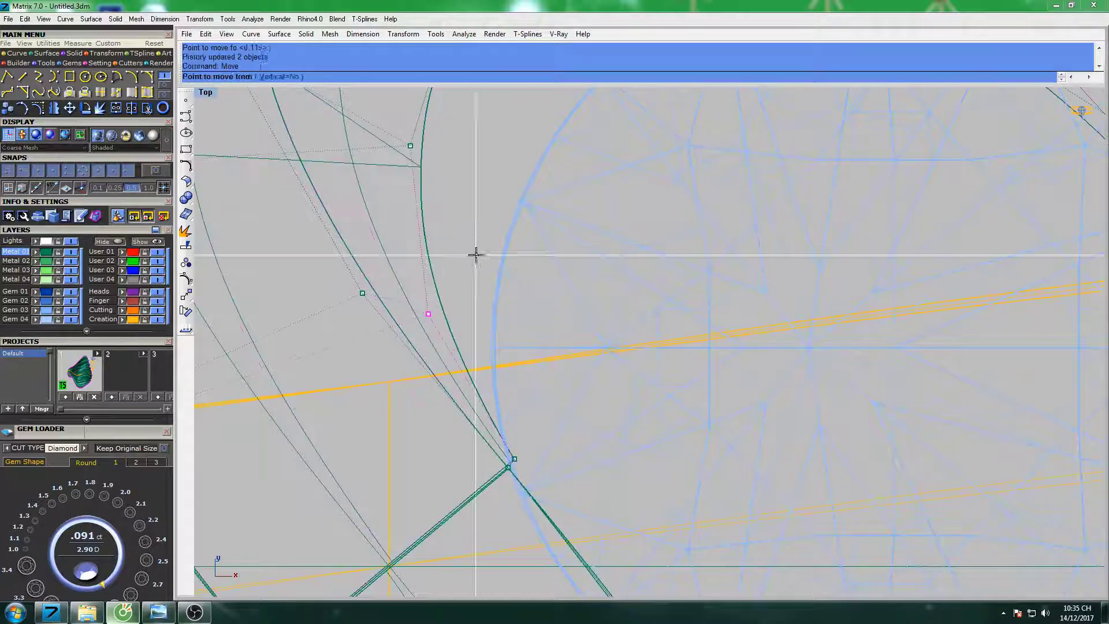
scroll(467, 330, up, 2)
key(Return)
click(490, 297)
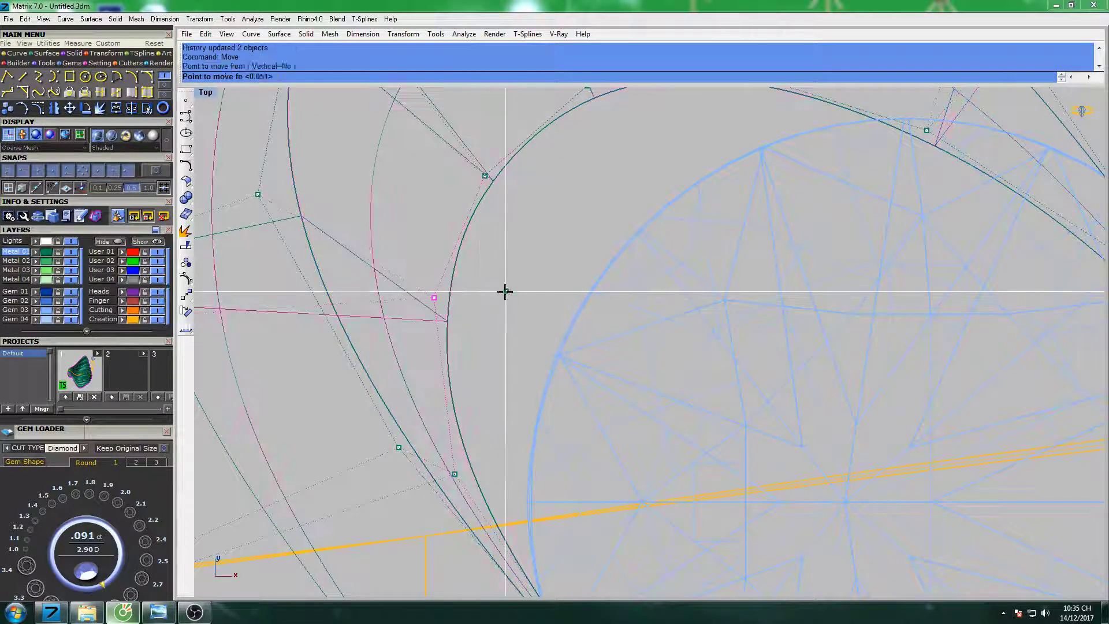
Move one more control point so the inner curve wraps the gem.
click(516, 290)
scroll(508, 296, down, 2)
key(Return)
click(526, 317)
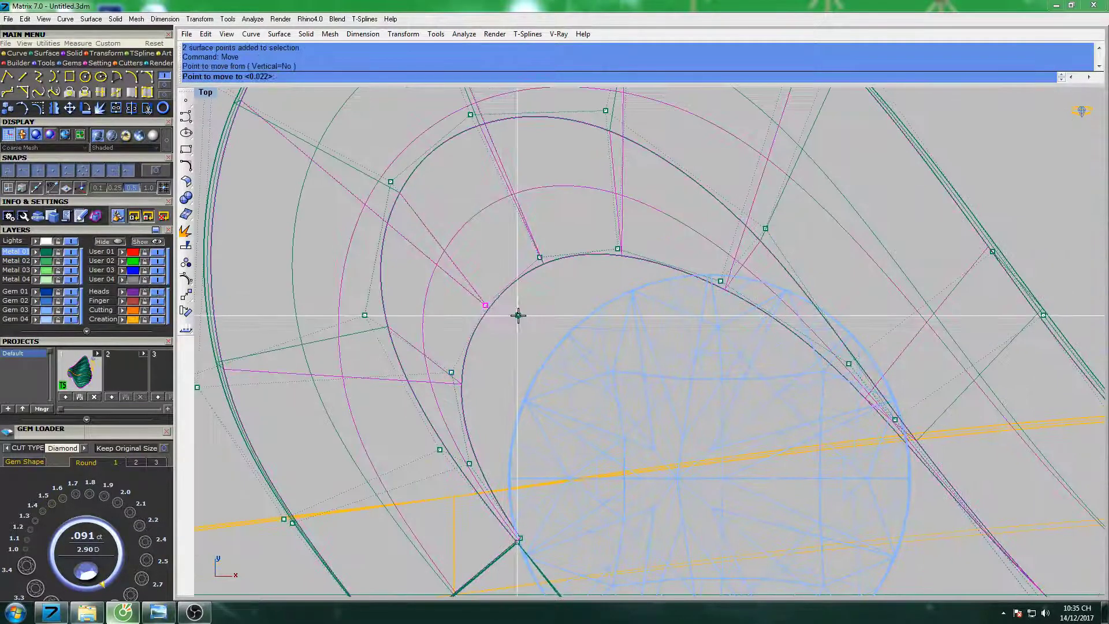
scroll(521, 312, down, 3)
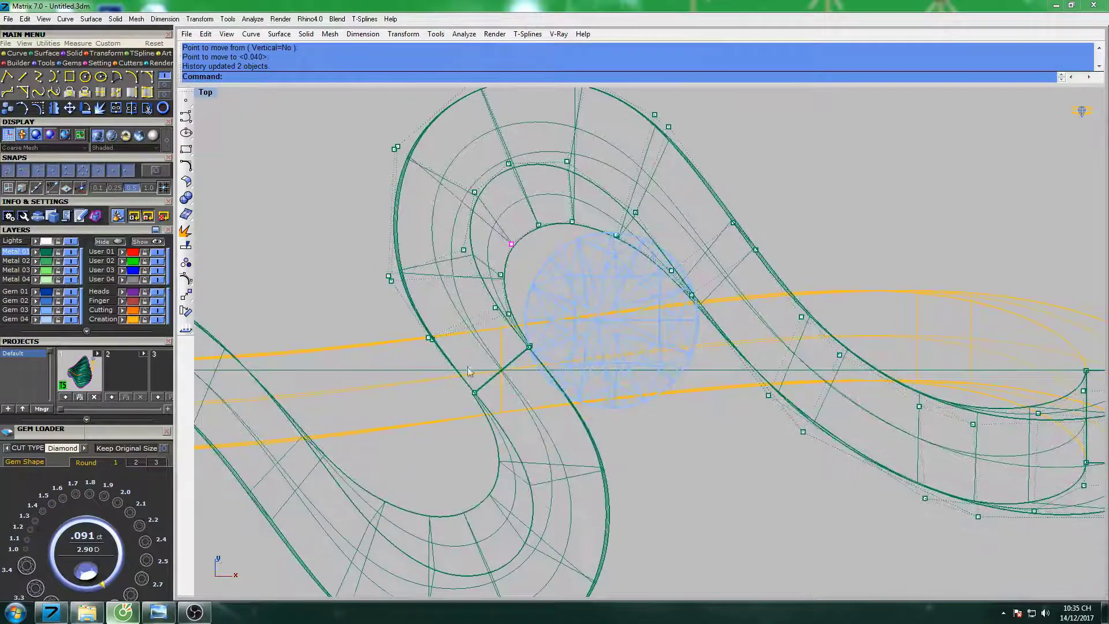
scroll(420, 286, up, 5)
scroll(394, 220, down, 3)
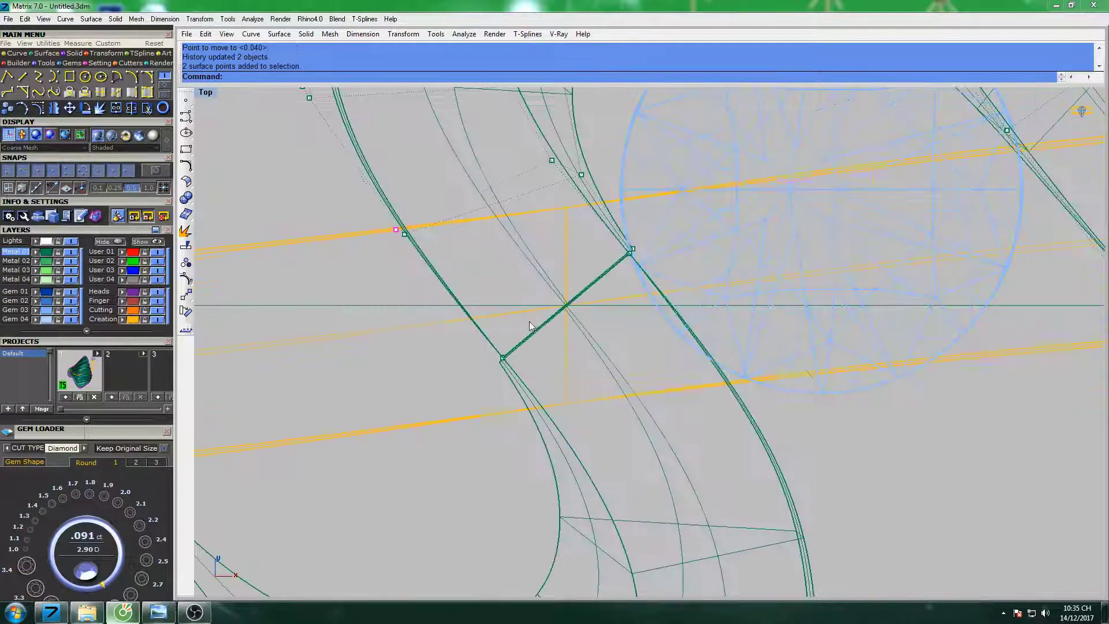
Switch the full view to Perspective and orbit to inspect the shaded band around the gem.
key(ctrl+F4)
mouse_move(548, 289)
right_down()
mouse_move(605, 235)
mouse_move(611, 377)
mouse_move(796, 367)
right_up()
scroll(611, 377, up, 5)
scroll(612, 377, down, 2)
Nudge a control point on the band's edge slightly down-right, then maximize the Top view again.
scroll(613, 378, down, 2)
click(633, 370)
scroll(633, 370, down, 2)
scroll(796, 367, up, 5)
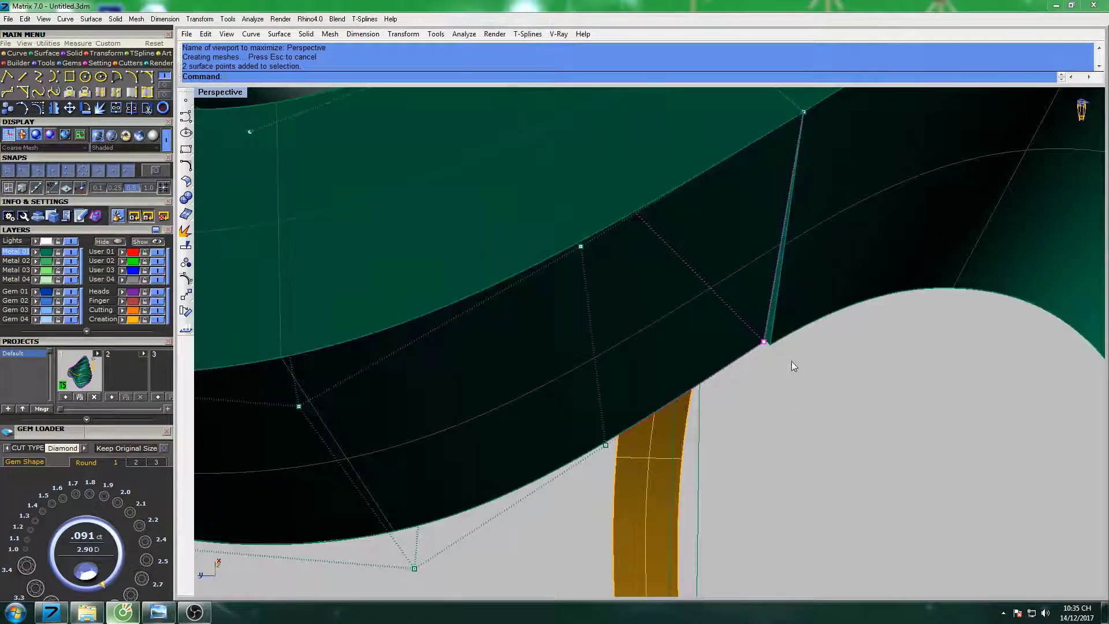
drag(764, 342, 770, 345)
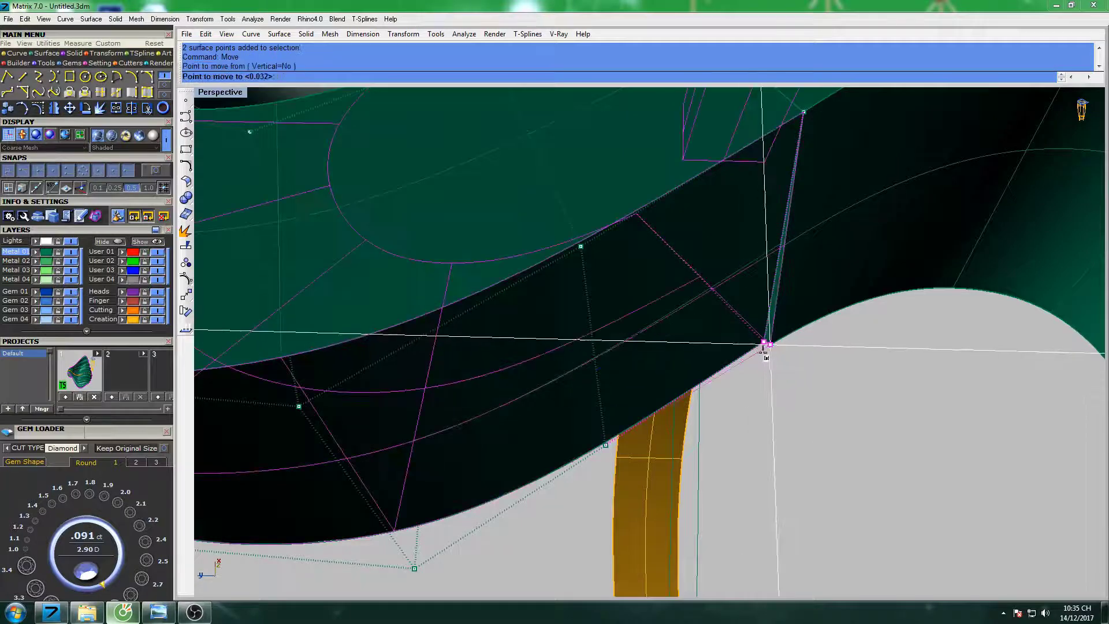
scroll(756, 358, down, 5)
double_click(233, 92)
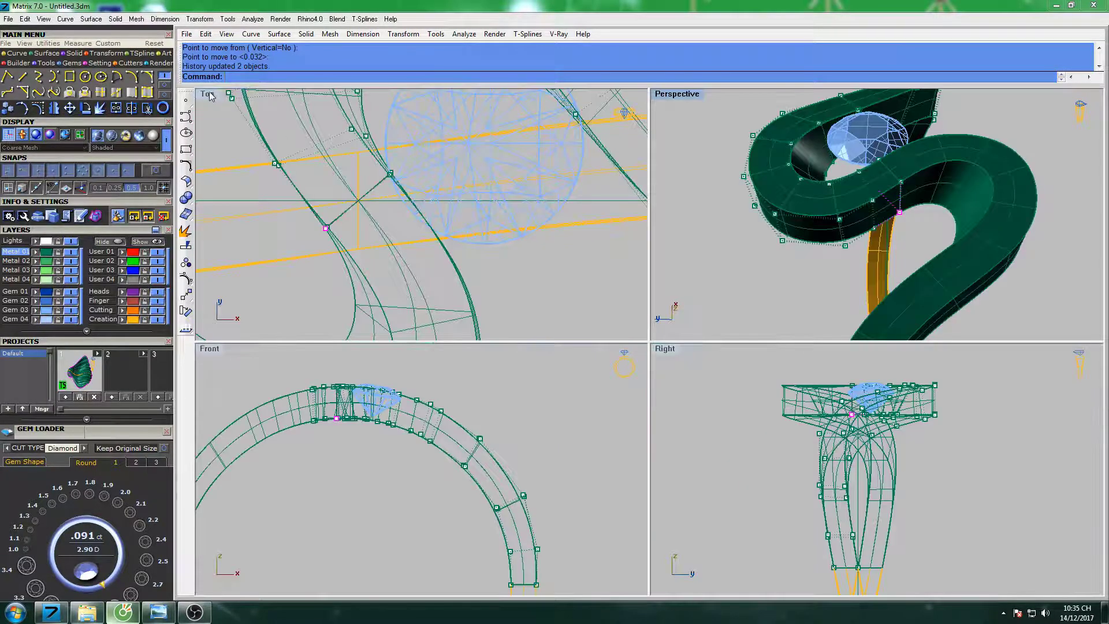
scroll(599, 289, up, 2)
scroll(453, 283, up, 1)
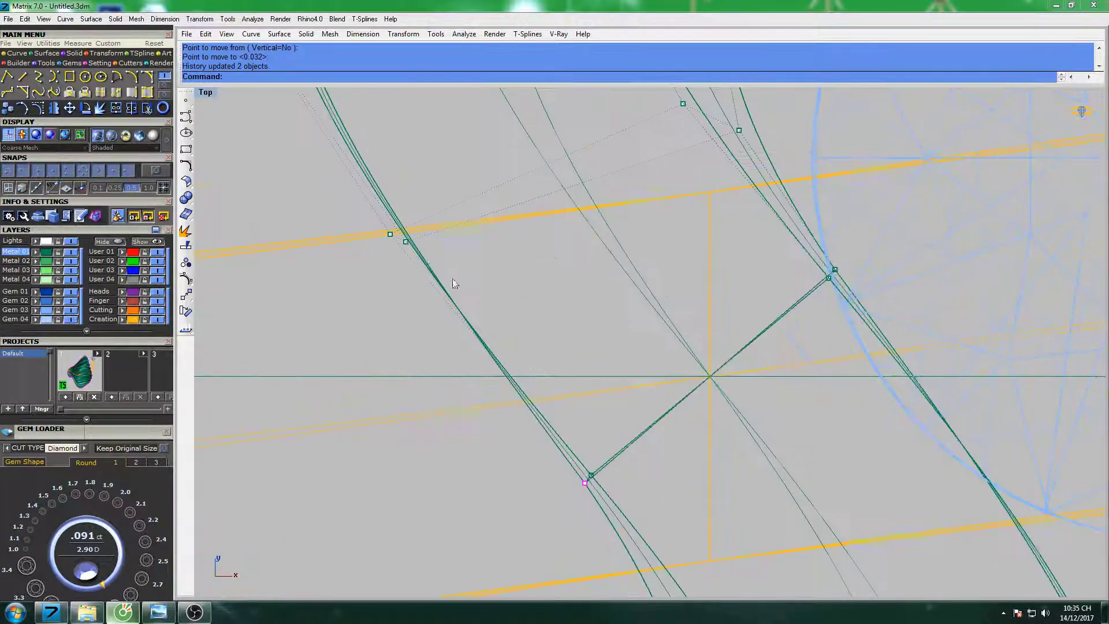
Move the control point beside the diamond with Move to a new position.
click(414, 246)
scroll(413, 245, down, 3)
text(move)
key(Return)
click(429, 306)
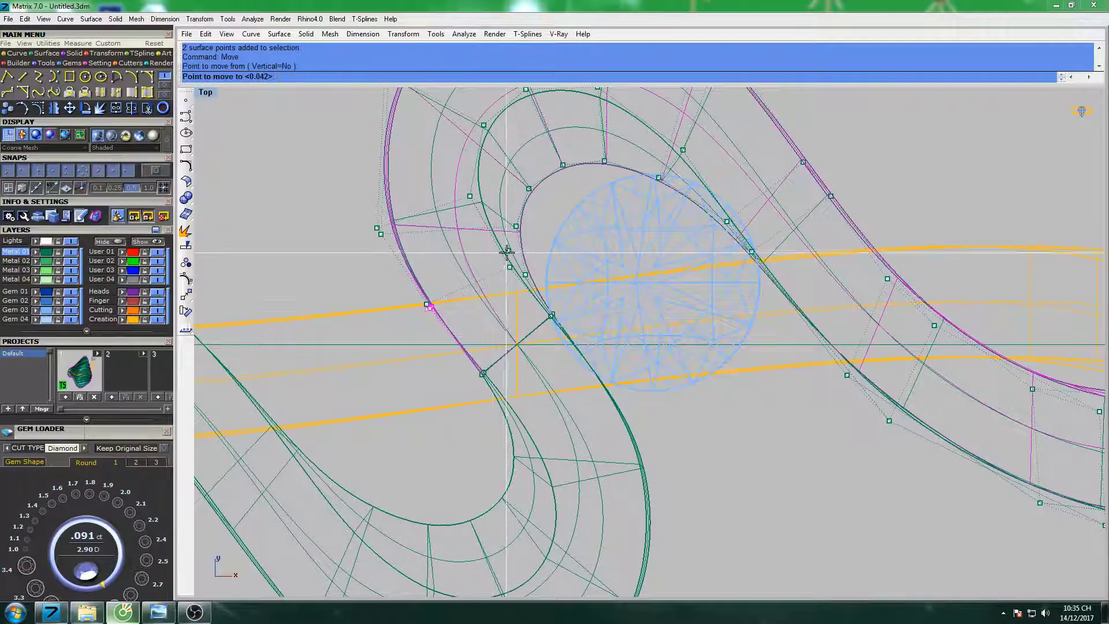
click(507, 252)
scroll(469, 295, up, 3)
Shift the next inner-curve control point up and to the left.
click(506, 261)
scroll(497, 266, down, 2)
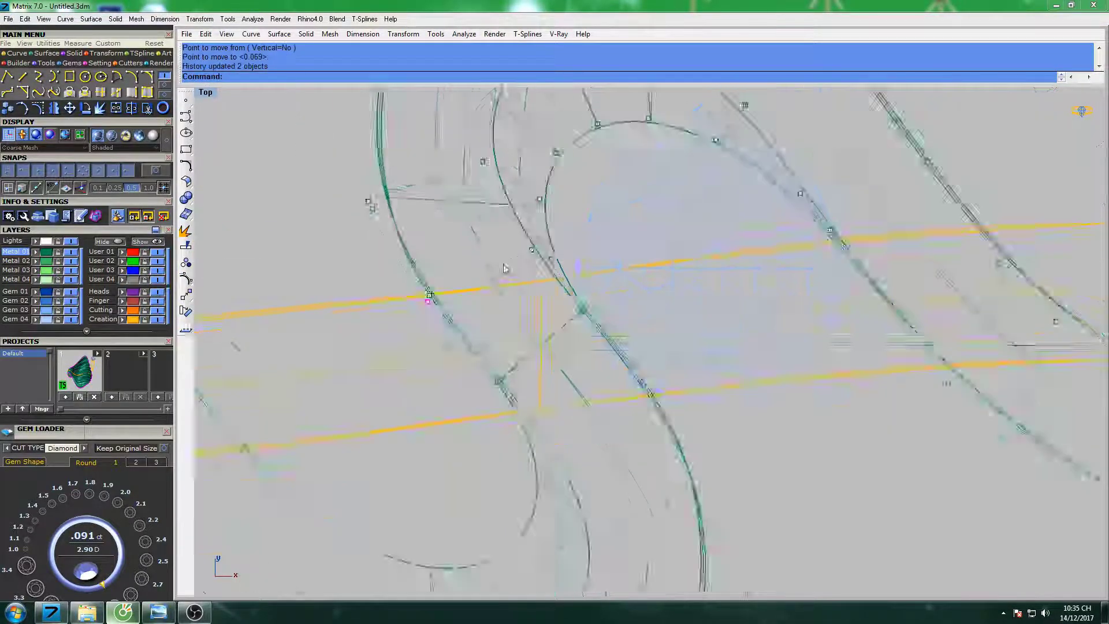
scroll(462, 271, down, 2)
scroll(423, 288, up, 4)
click(452, 260)
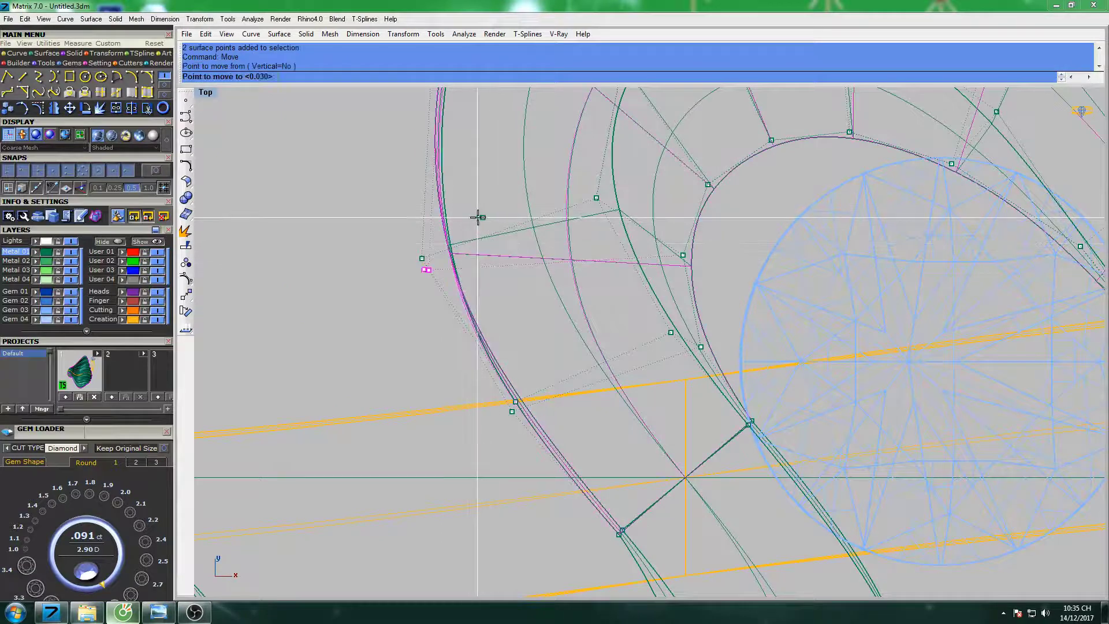
click(479, 217)
scroll(486, 197, down, 2)
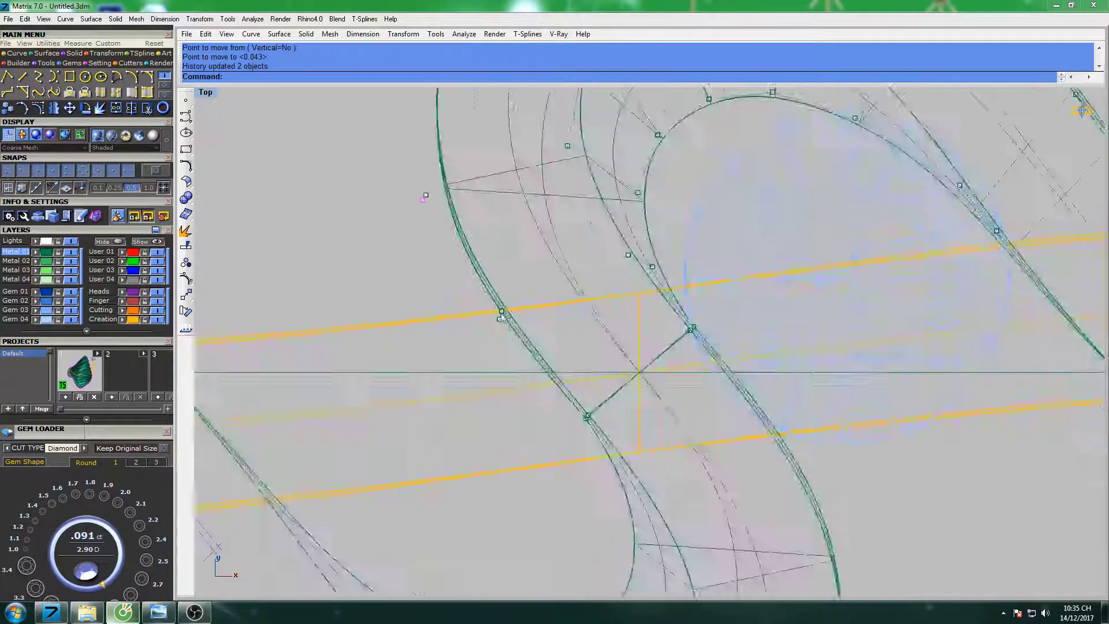
scroll(502, 314, up, 3)
Reposition another control point and frame the Top view on the loop's inner curve.
click(503, 314)
click(576, 280)
scroll(575, 280, down, 3)
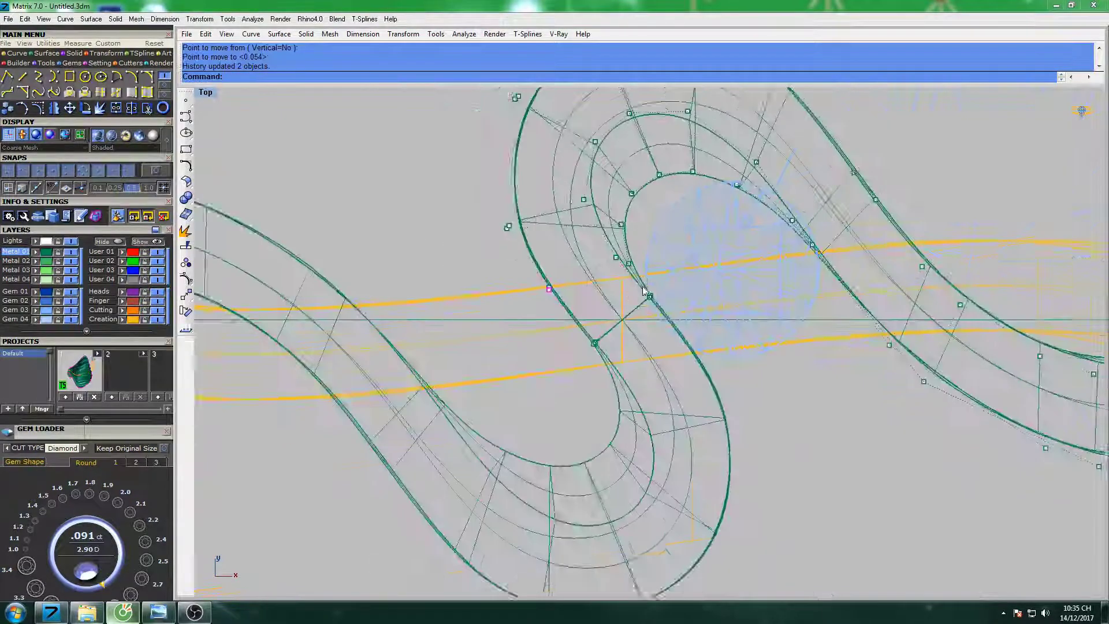
scroll(598, 310, up, 2)
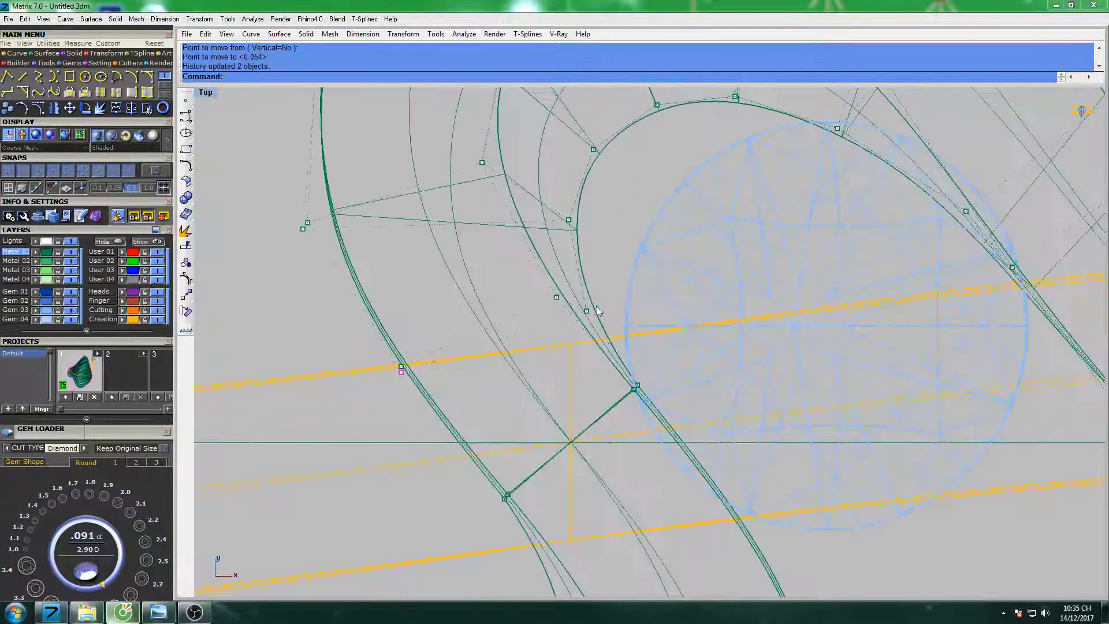
click(621, 286)
click(600, 228)
right_drag(571, 223, 569, 290)
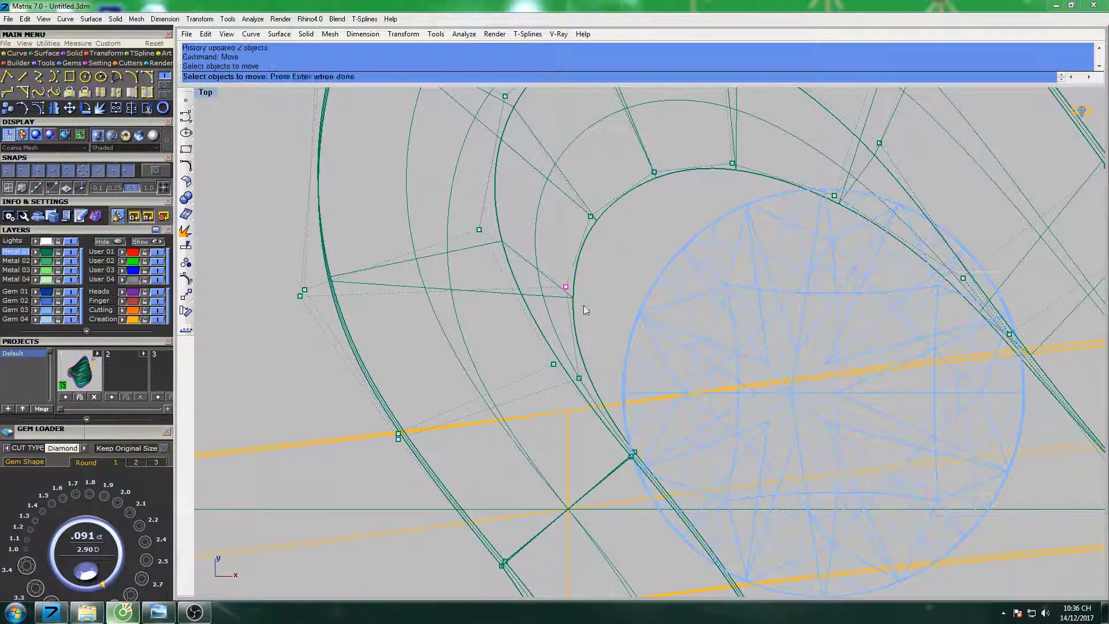
key(Return)
Make several small moves (about 0.025–0.054 units) on the inner-curve control points beside the diamond.
click(611, 268)
click(628, 260)
right_drag(610, 246, 611, 305)
key(Return)
click(639, 295)
click(665, 212)
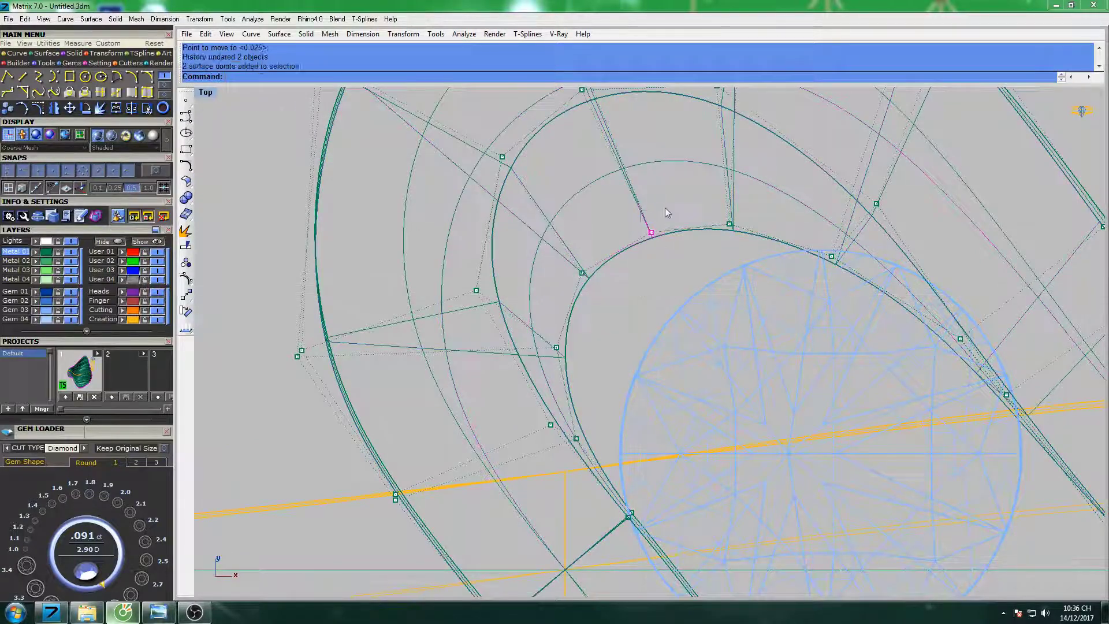
key(Return)
click(668, 191)
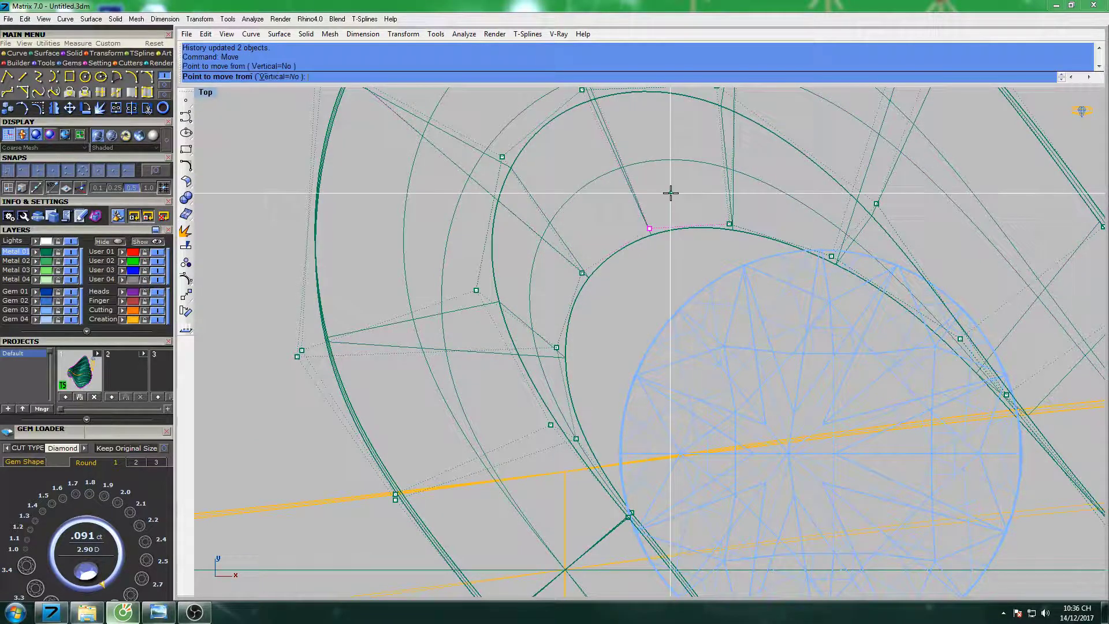
click(606, 263)
click(606, 260)
scroll(601, 338, down, 5)
Shade the ring to check it, then return to the four-viewport layout.
scroll(591, 287, down, 3)
text(s)
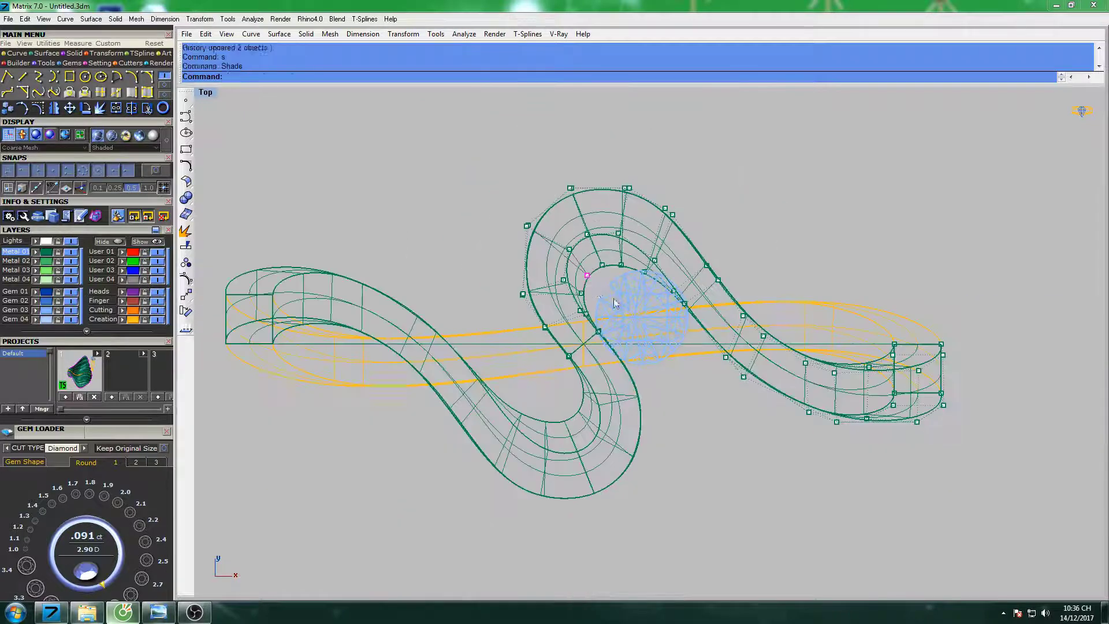
key(Return)
right_drag(605, 319, 580, 338)
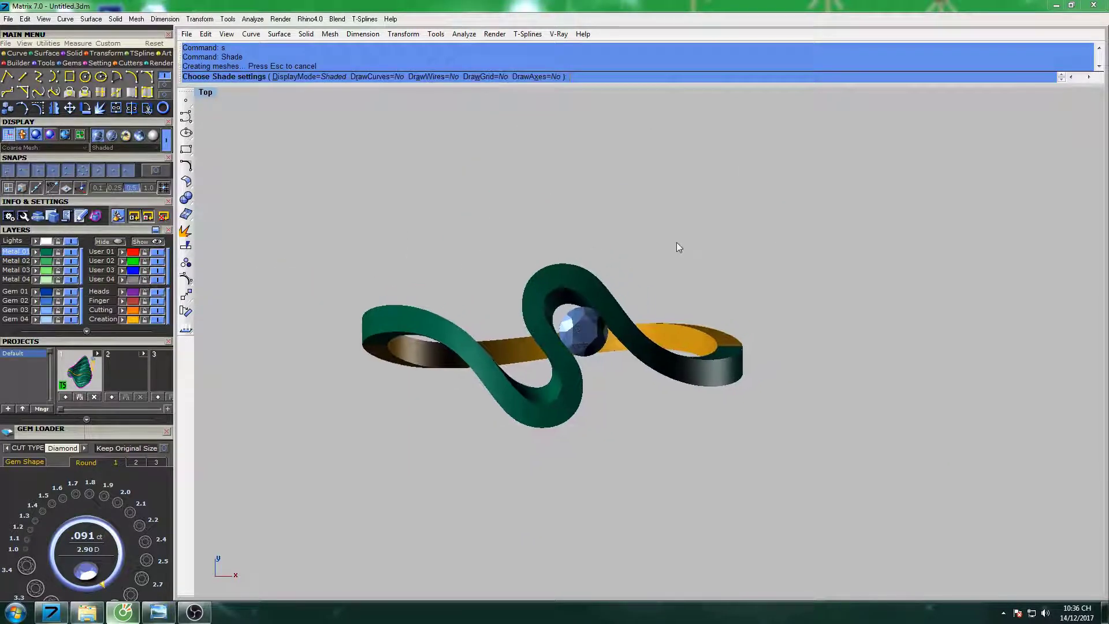
double_click(219, 97)
Maximize the Right view in wireframe and select the twisted shank.
click(738, 389)
scroll(738, 388, down, 2)
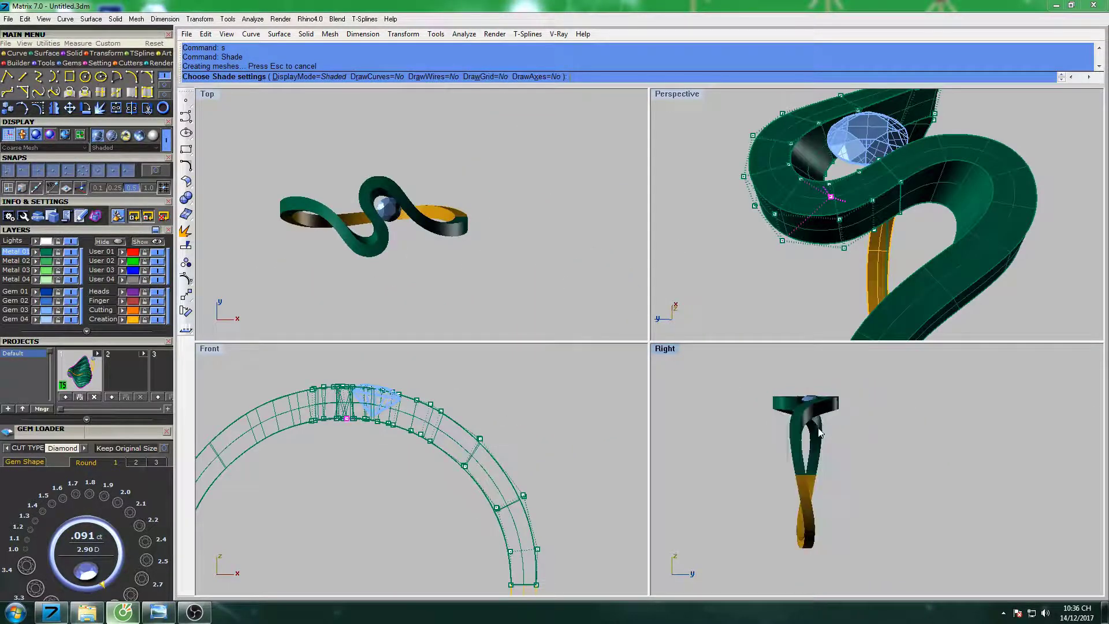
scroll(710, 370, down, 1)
double_click(664, 349)
scroll(635, 370, up, 1)
scroll(612, 387, up, 2)
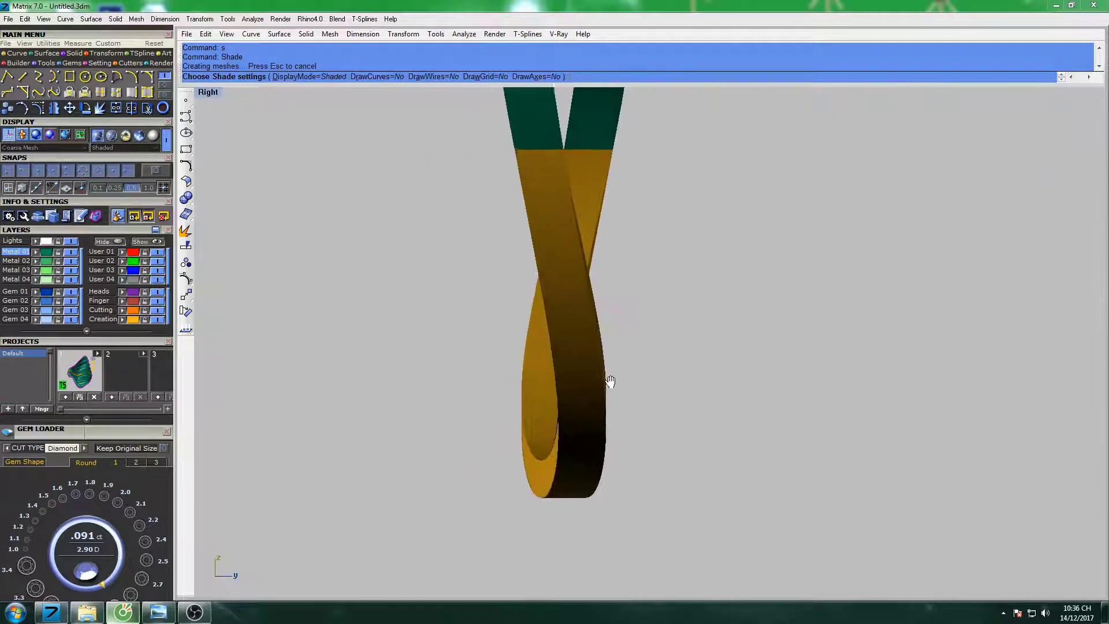
scroll(609, 396, up, 2)
key(Escape)
click(609, 394)
right_drag(609, 394, 576, 369)
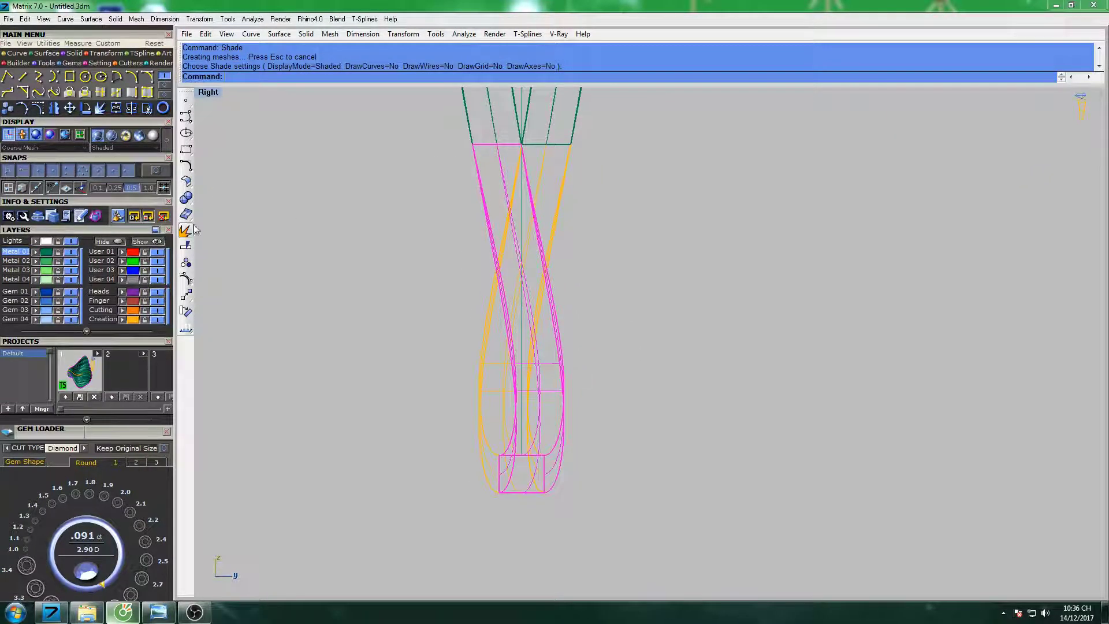
Show the shank's control points and window-select its four lower side points.
right_drag(522, 307, 517, 299)
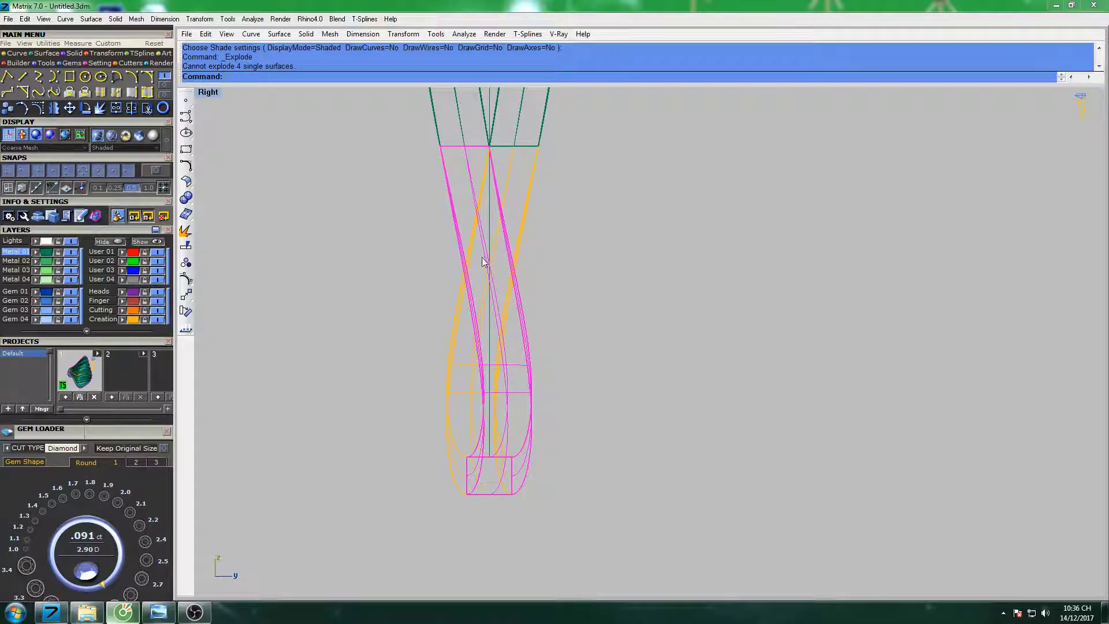
key(F10)
scroll(477, 387, up, 2)
right_drag(527, 406, 512, 397)
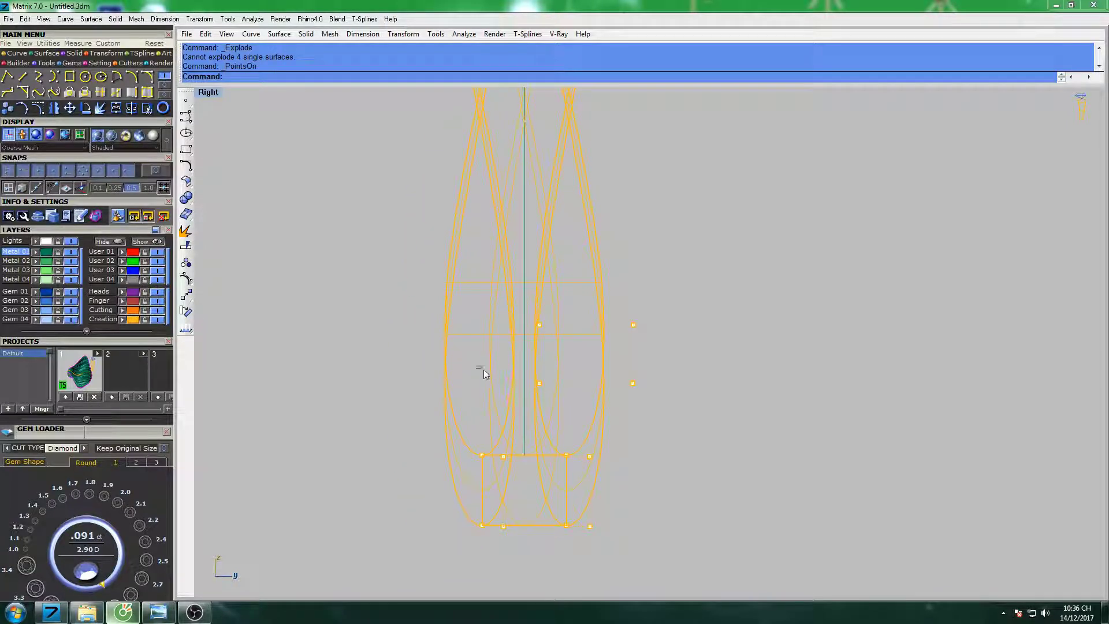
drag(484, 370, 656, 407)
right_drag(664, 372, 646, 376)
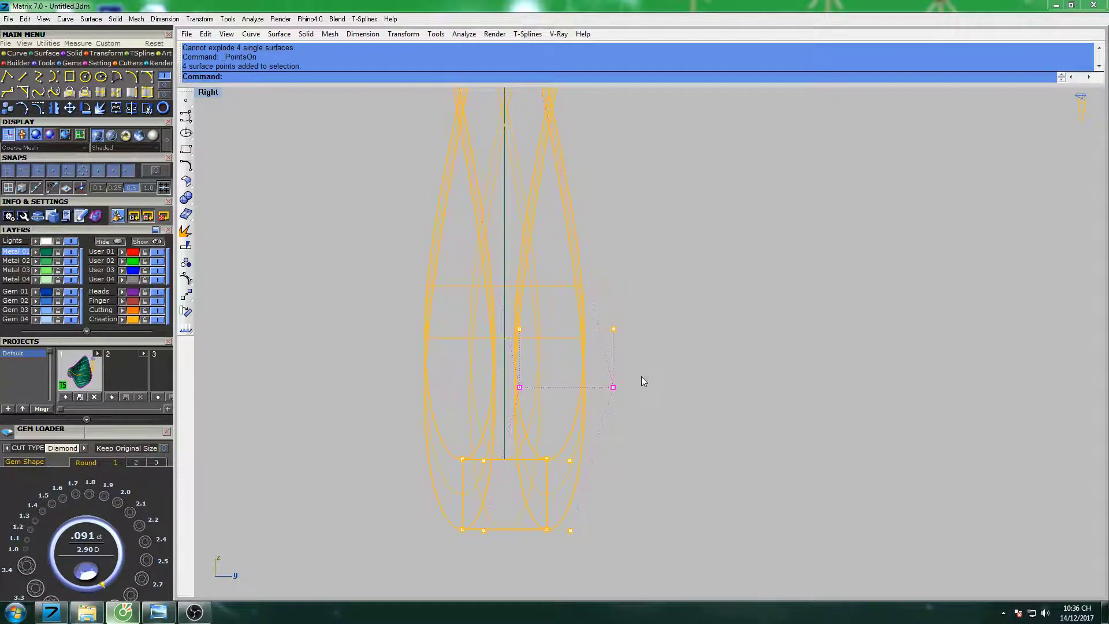
Move the selected shank points inward twice, by 0.021 and then 0.128 units.
text(Mve)
key(Return)
click(643, 378)
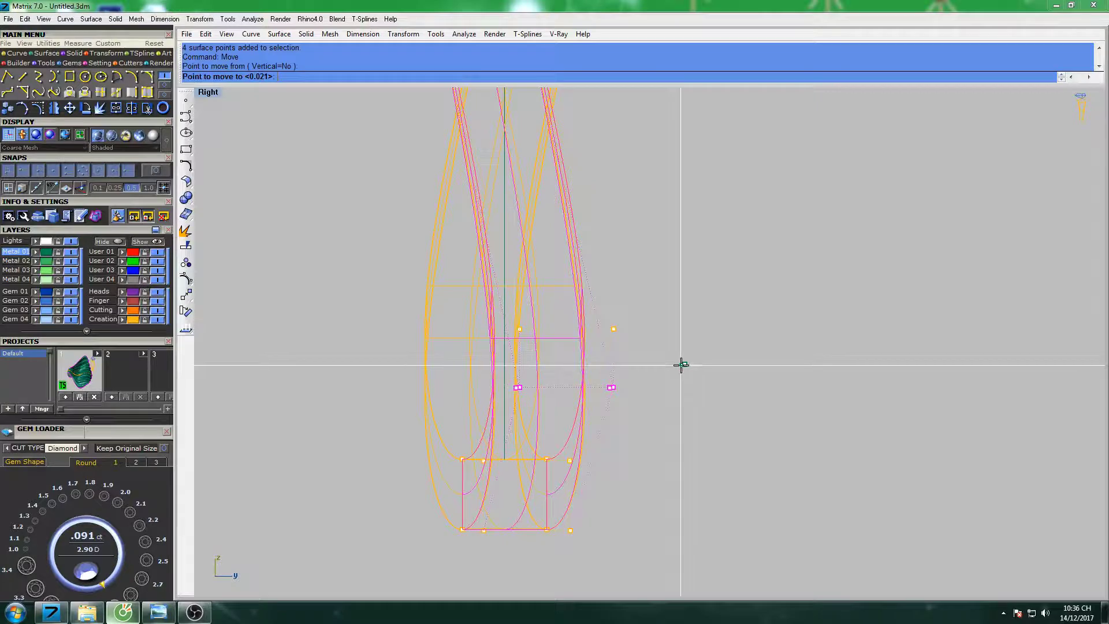
key(Escape)
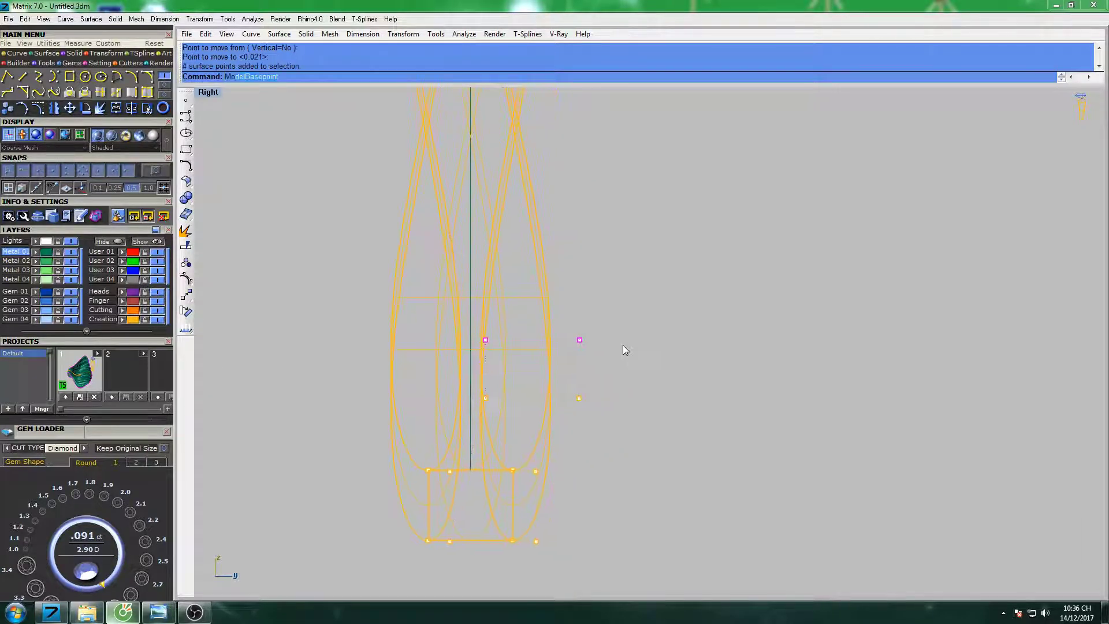
text(Move)
key(Return)
click(697, 340)
key(Return)
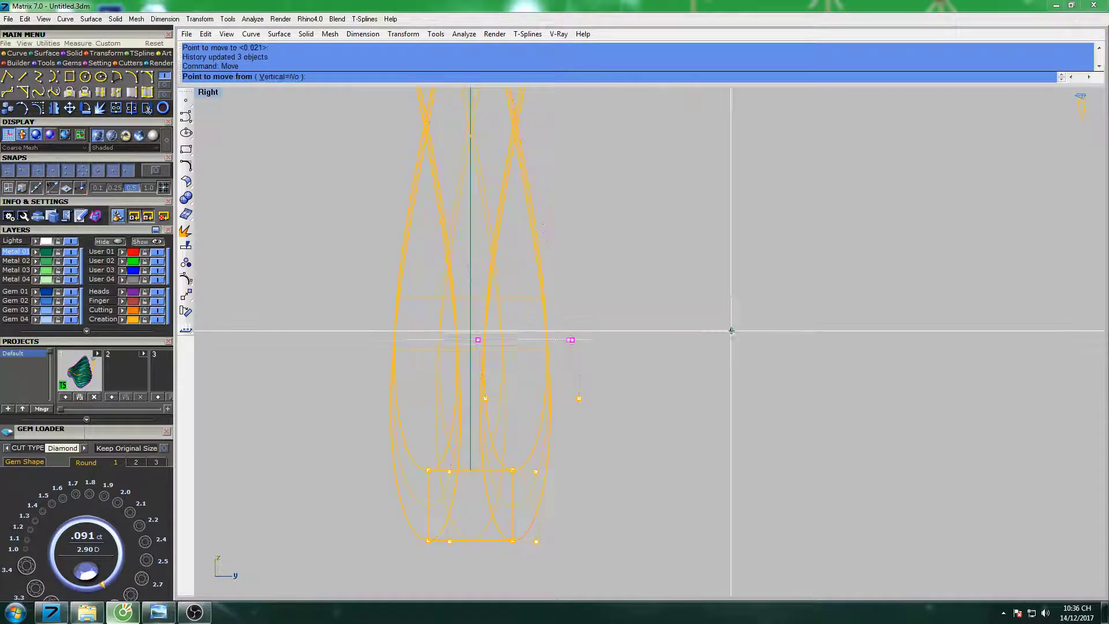
click(732, 331)
scroll(571, 263, up, 3)
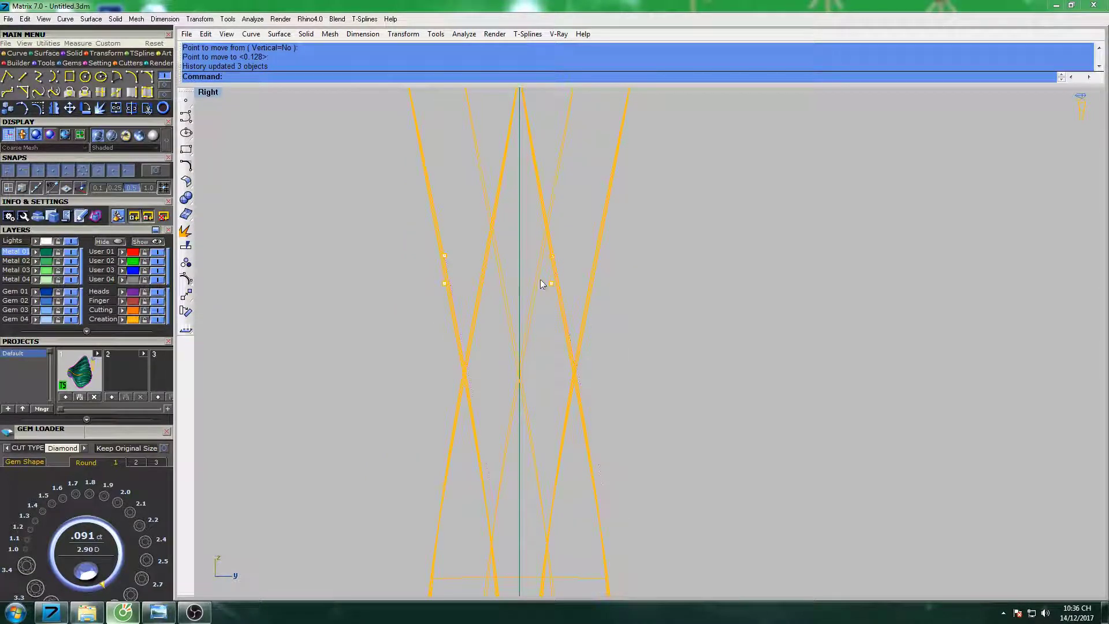
Shift two groups of shank profile points slightly left in the Right view.
drag(415, 241, 587, 262)
scroll(566, 275, down, 2)
key(Return)
click(695, 269)
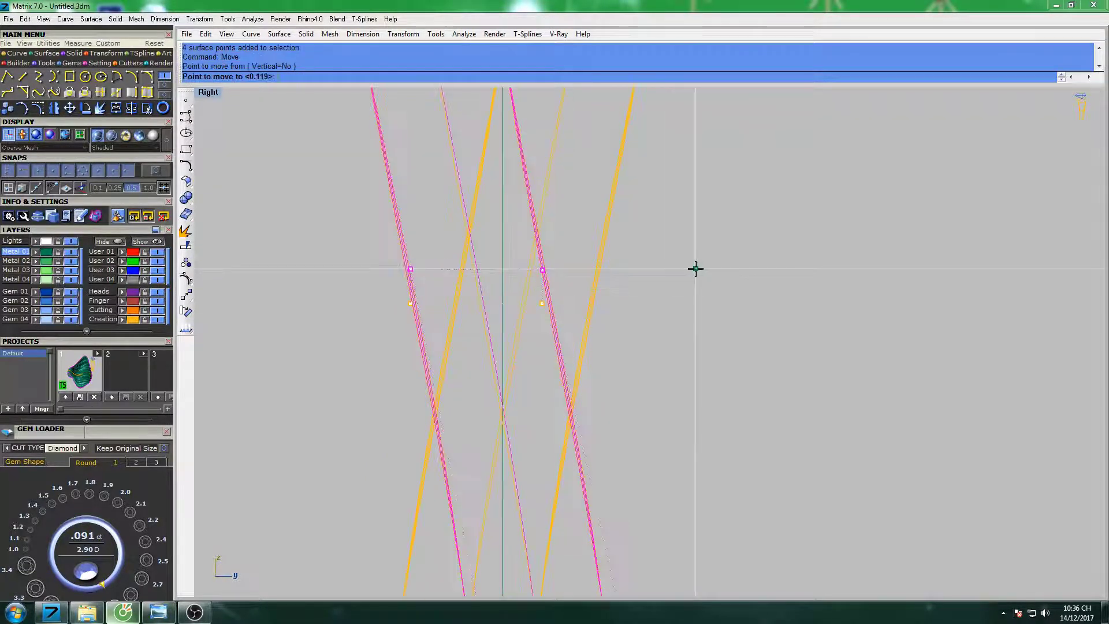
click(693, 269)
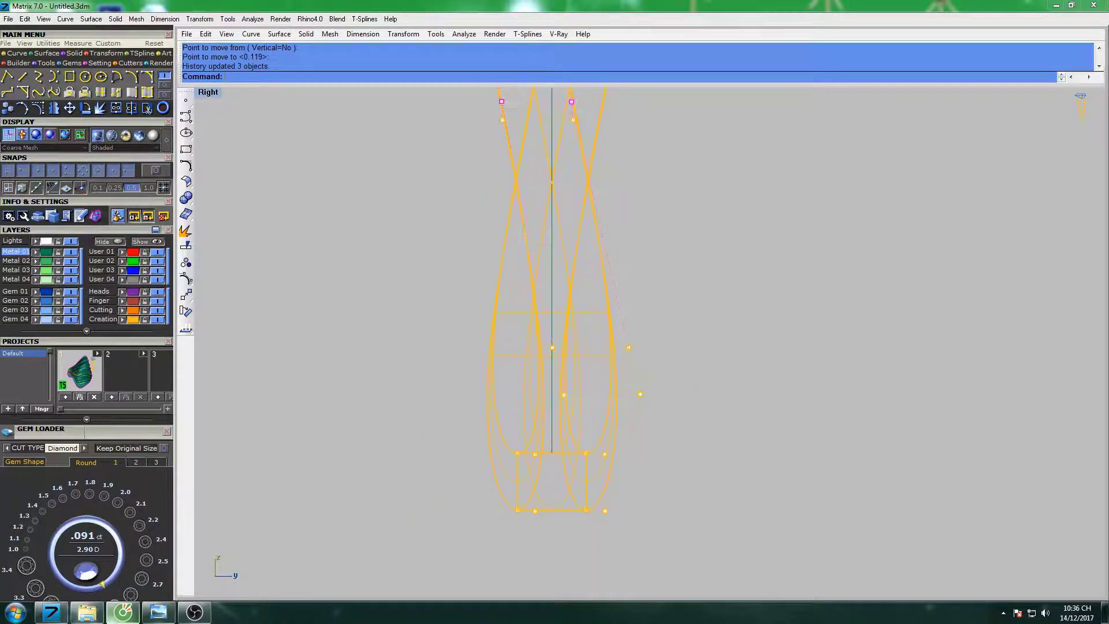
drag(656, 363, 656, 363)
key(Return)
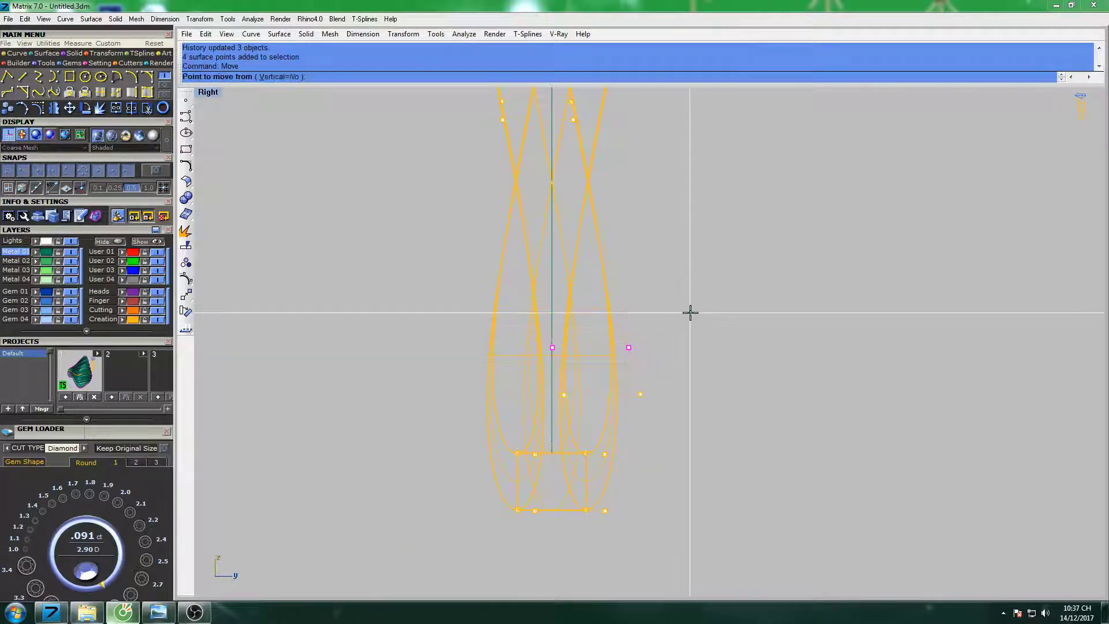
click(690, 312)
click(687, 312)
Delete the left half of the S-shaped ring in the maximized Top view and shade it.
key(ctrl+F1)
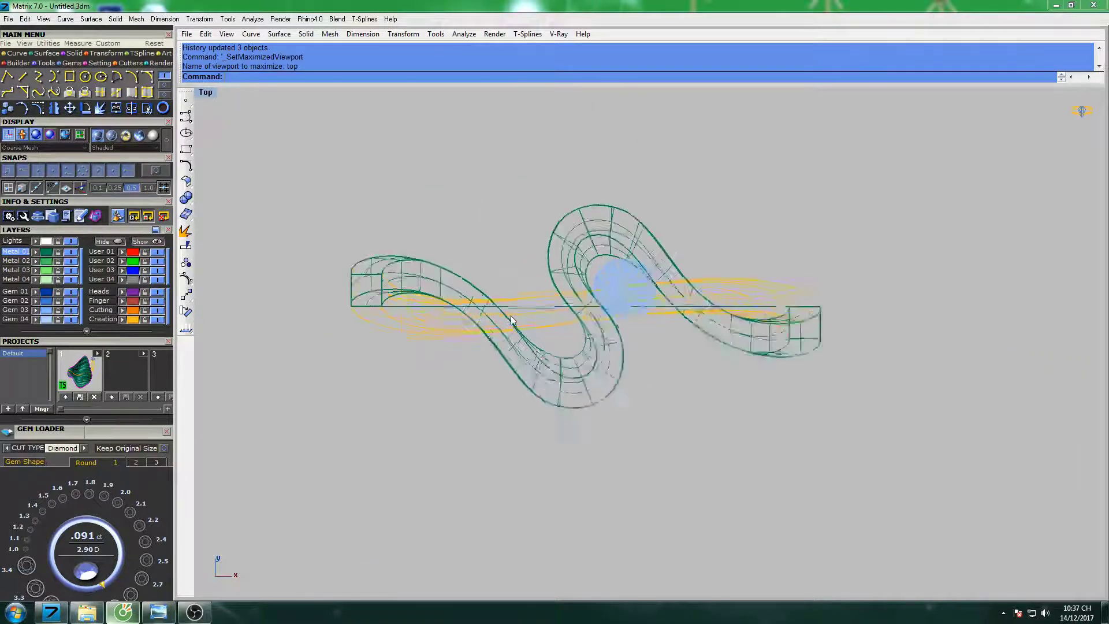
click(482, 328)
key(Return)
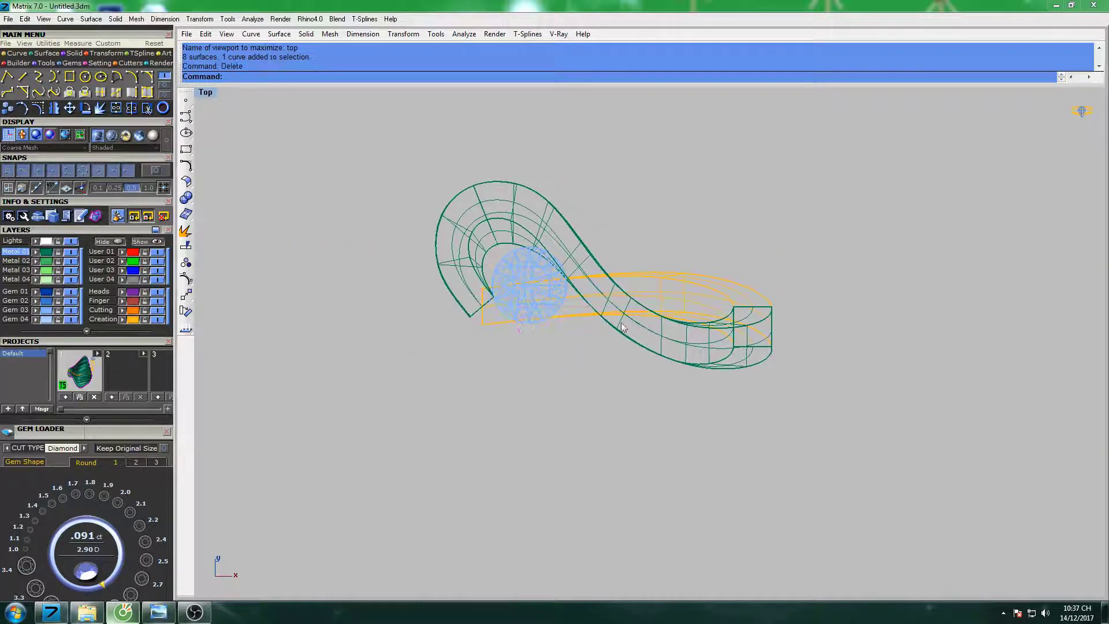
text(s)
key(Return)
key(Escape)
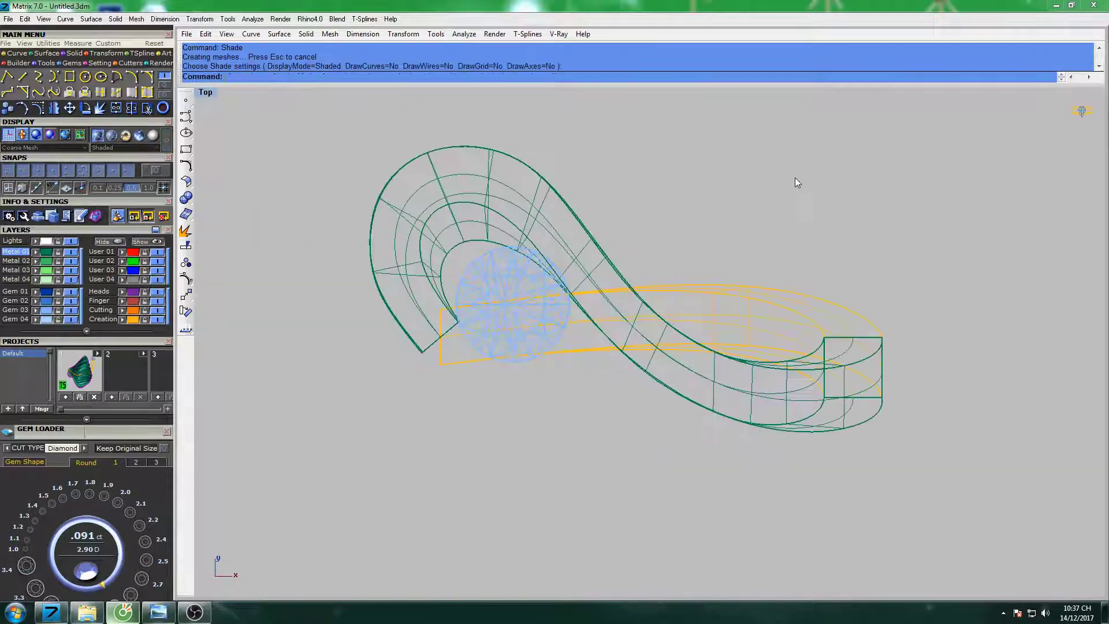
Re-check the remaining curl in a shaded preview, then return to wireframe.
key(ctrl+a)
key(Escape)
scroll(511, 317, up, 5)
text(s)
key(Return)
scroll(532, 317, down, 3)
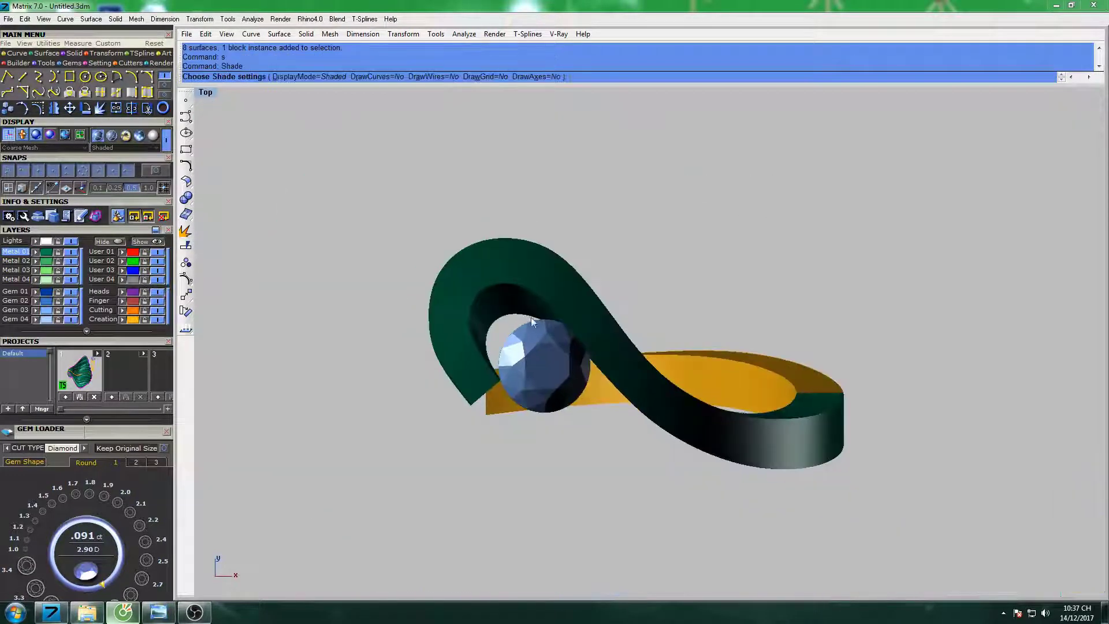
key(Escape)
scroll(500, 302, up, 2)
Show the curl surface's control points and select one on its inner edge.
click(500, 302)
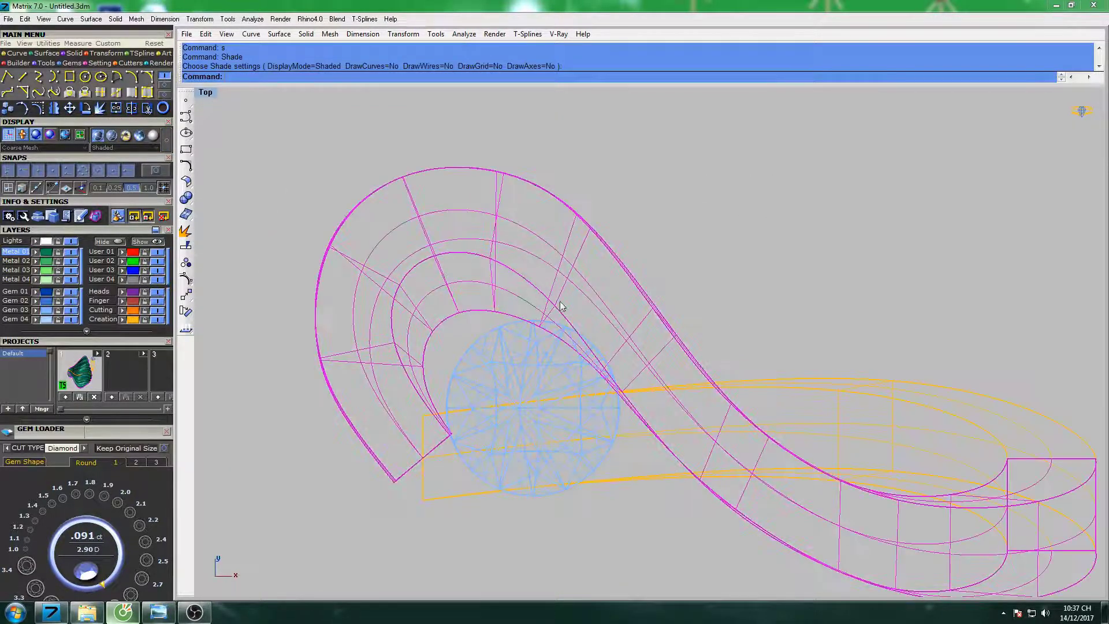
key(F10)
scroll(494, 292, up, 3)
scroll(474, 295, up, 2)
click(434, 316)
Move the first two inner-edge control points of the curl slightly upward.
text(Mov)
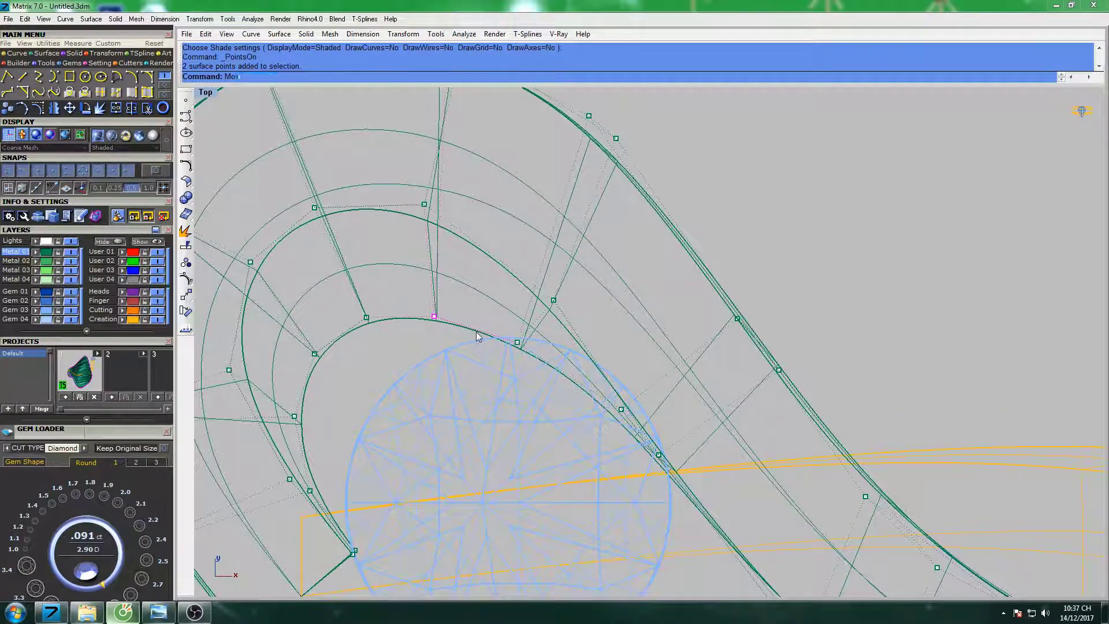
text(e)
key(Return)
click(477, 336)
click(488, 283)
key(Return)
click(528, 360)
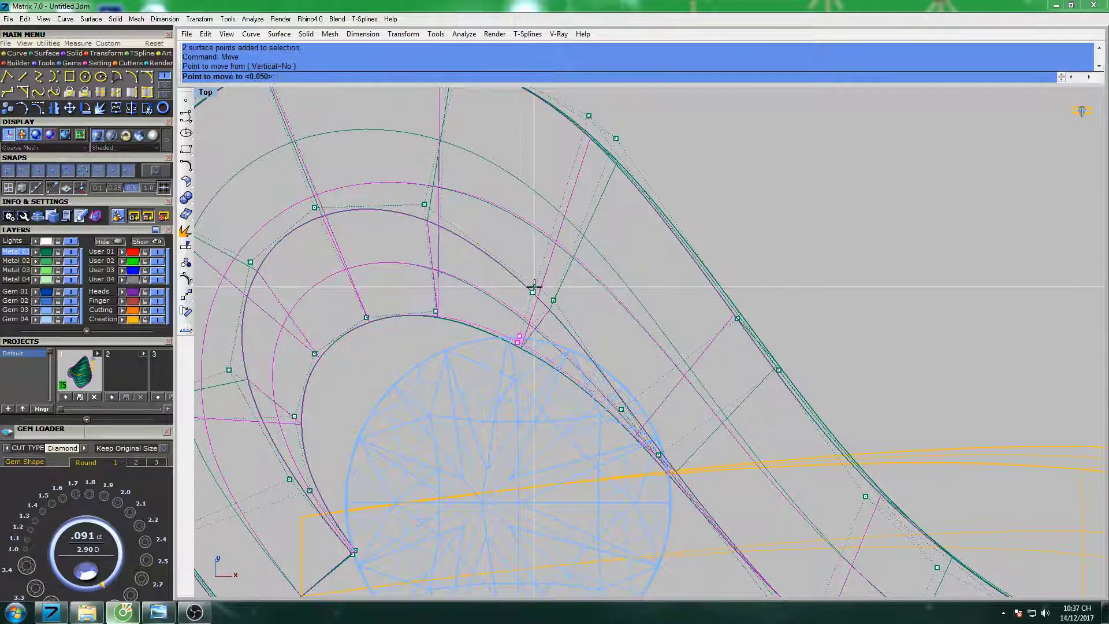
click(432, 296)
click(480, 283)
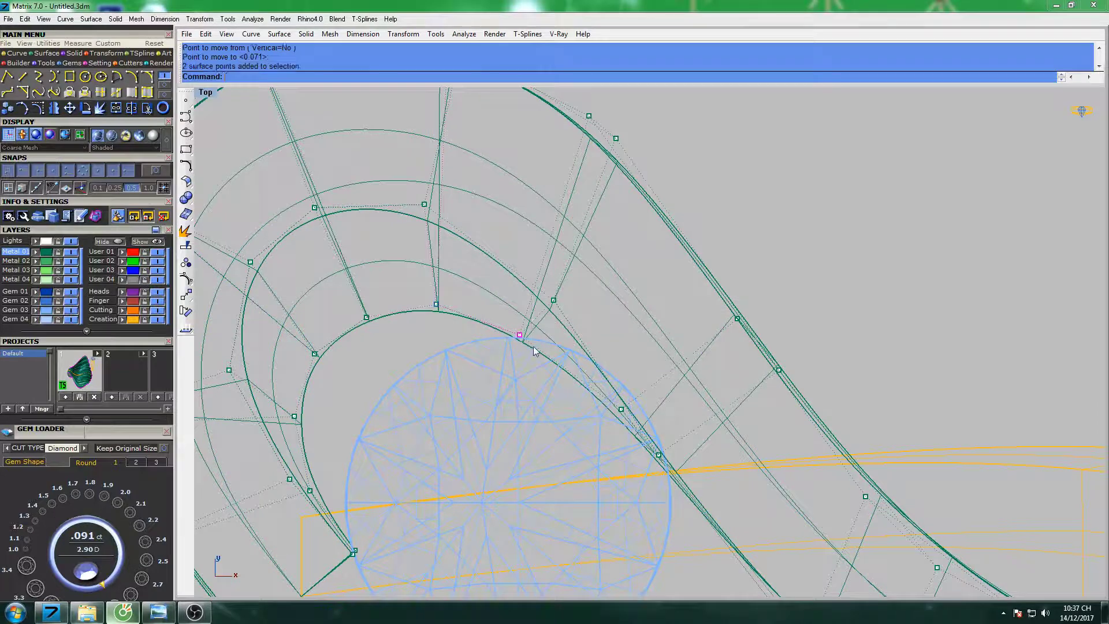
key(Return)
click(532, 278)
Nudge two more inner-edge control points upward to ease the curve around the gem.
click(436, 304)
key(Return)
click(470, 260)
click(401, 310)
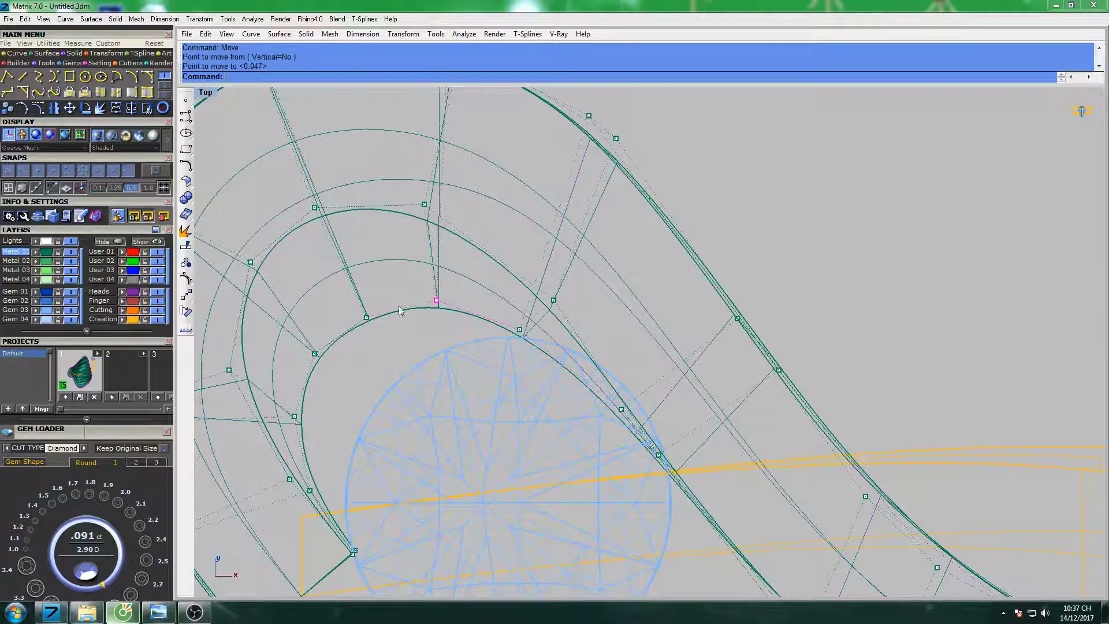
click(366, 317)
key(Return)
click(398, 283)
click(398, 273)
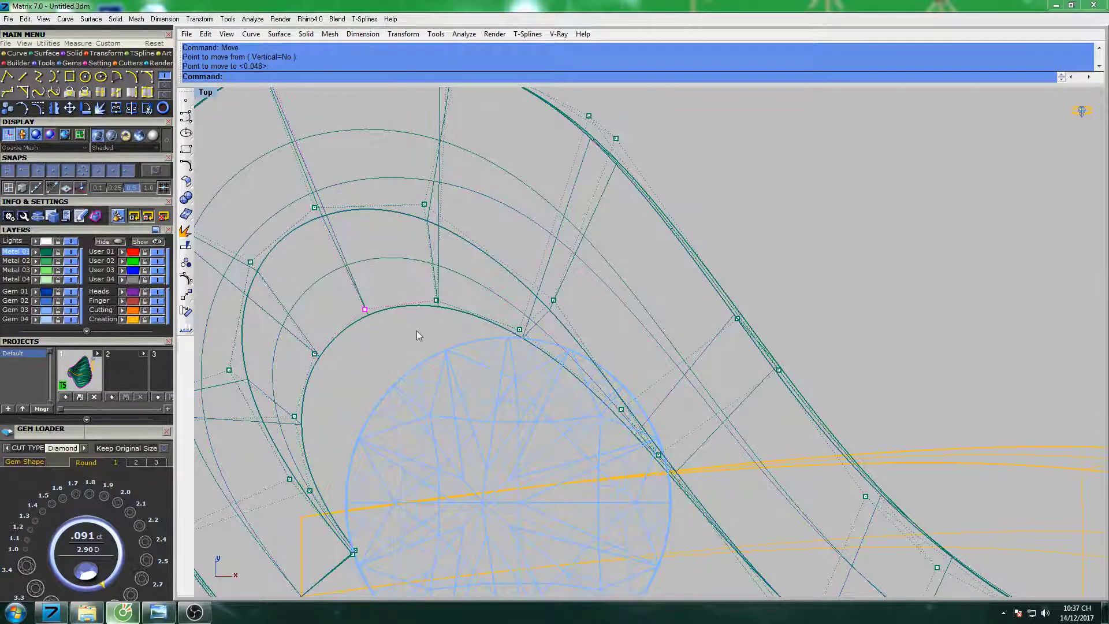
Select the whole remaining half of the ring and preview it shaded.
scroll(417, 331, down, 5)
scroll(484, 282, down, 2)
drag(566, 379, 564, 376)
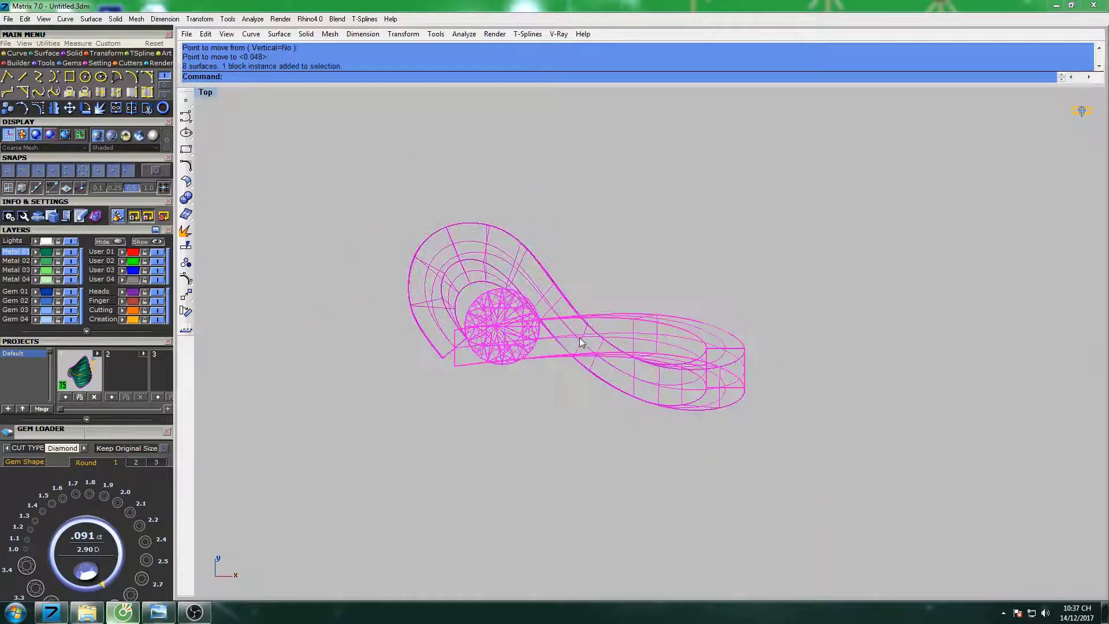
right_drag(395, 240, 382, 257)
text(Shade)
key(Return)
scroll(507, 352, up, 3)
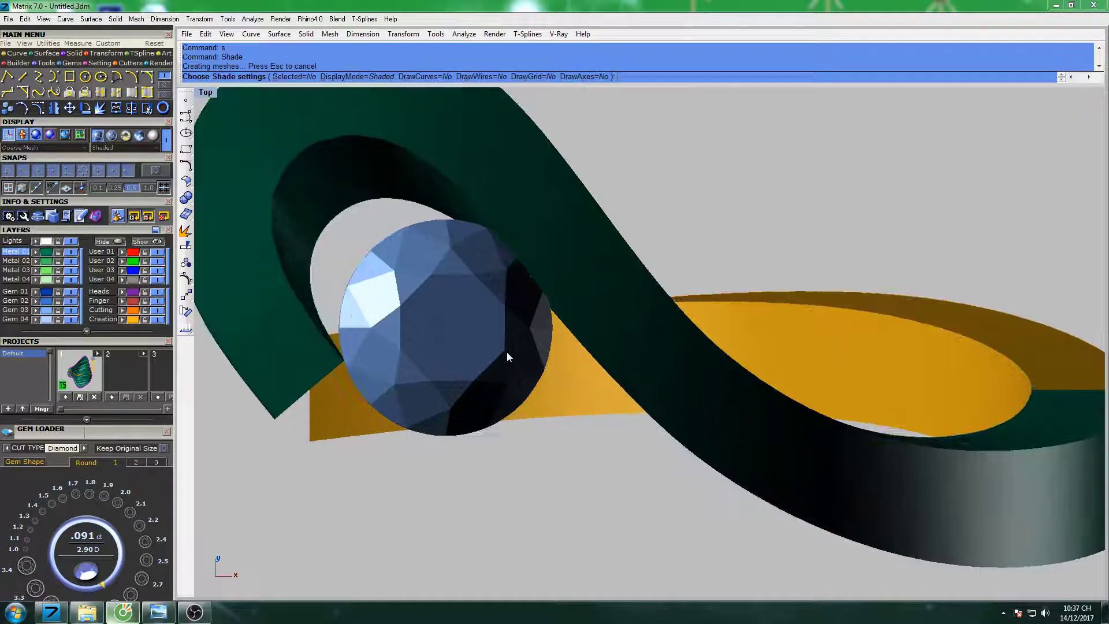
key(Escape)
Recentre the view and start rotating the selected half.
scroll(507, 352, down, 3)
scroll(507, 352, down, 2)
right_drag(494, 336, 475, 336)
text(r)
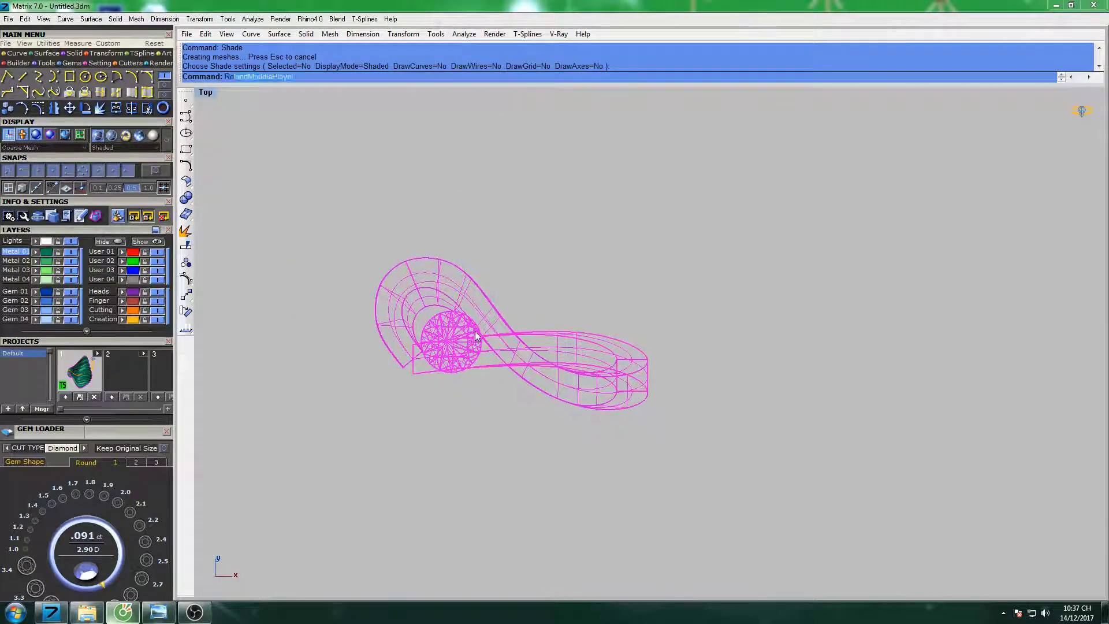
text(tate)
key(Return)
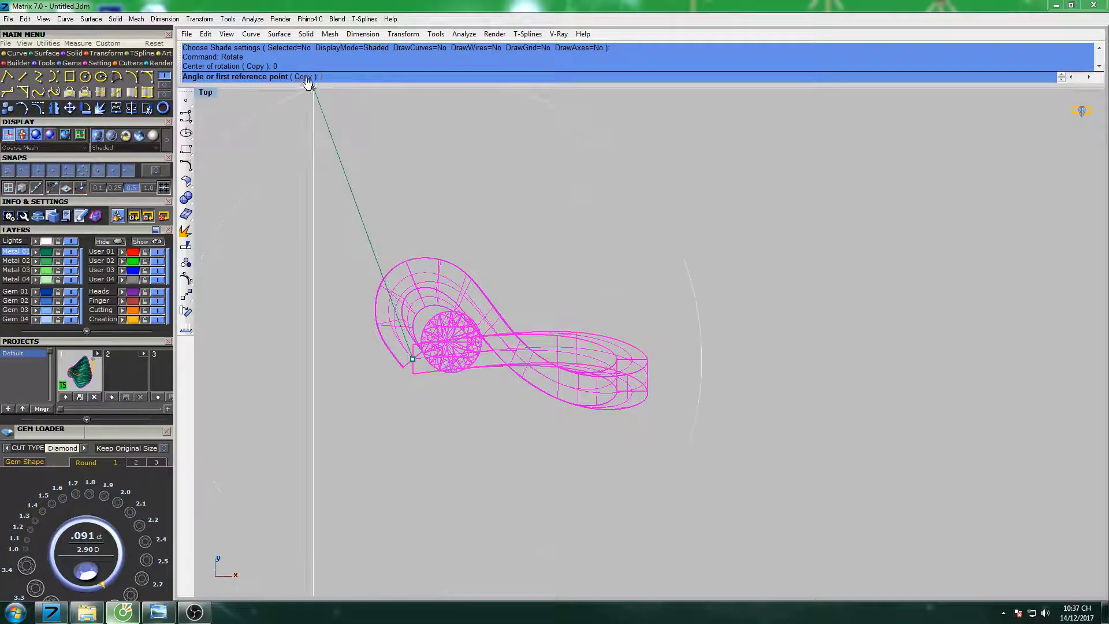
Rotate a copy of the half about the ring centre to complete the S, then shade it.
click(306, 78)
click(479, 159)
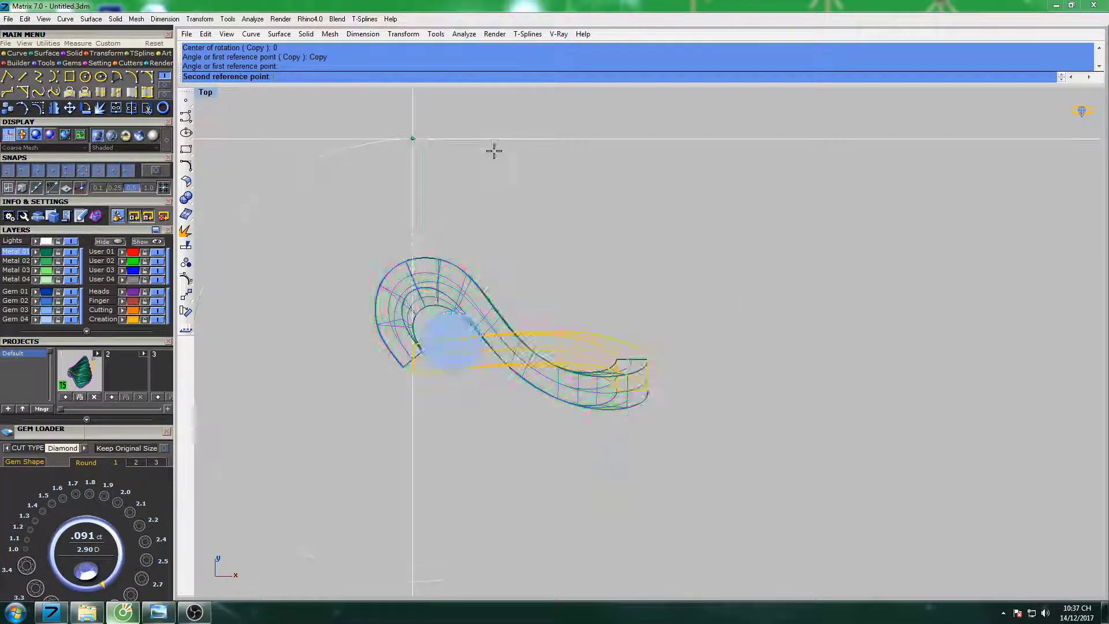
click(420, 456)
text(s)
key(Return)
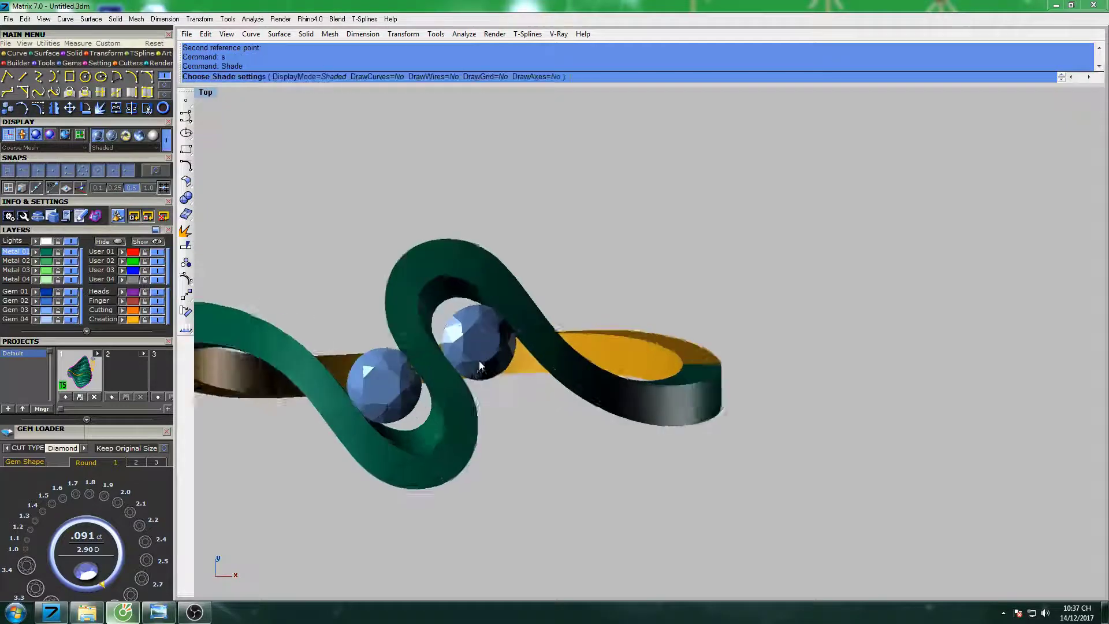
scroll(479, 360, up, 2)
right_drag(478, 359, 528, 379)
key(Return)
Switch the viewport to shaded display and select the centre gem.
scroll(538, 352, up, 2)
scroll(538, 353, up, 1)
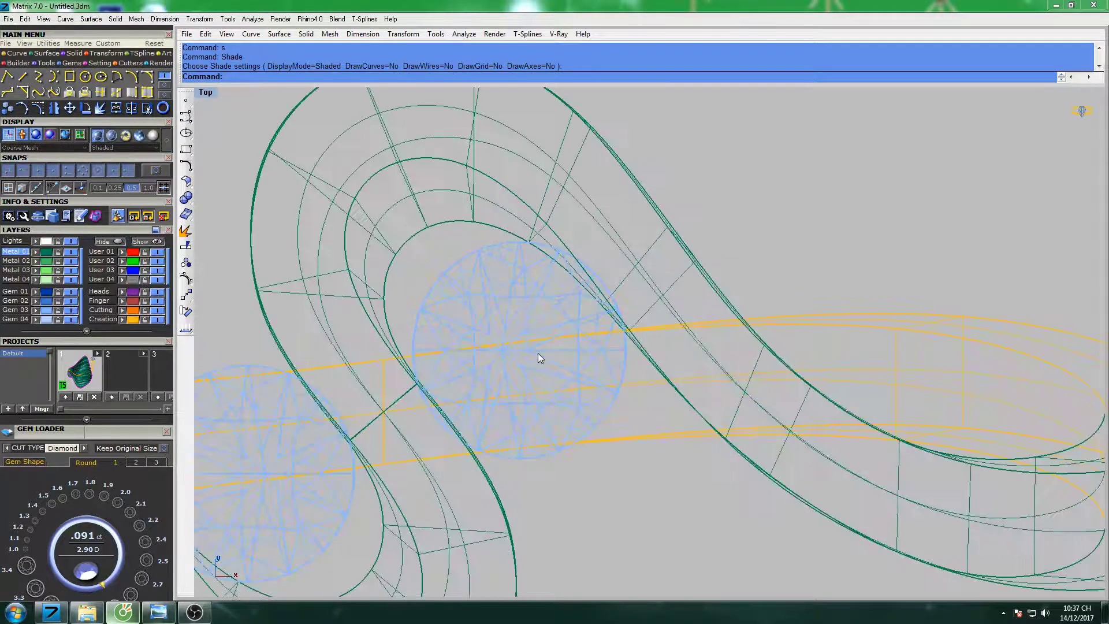
text(se)
key(Return)
click(527, 308)
right_drag(528, 323, 507, 321)
Move the second gem slightly into its curl and preview the finished ring shaded.
text(ve)
key(Return)
scroll(527, 316, up, 2)
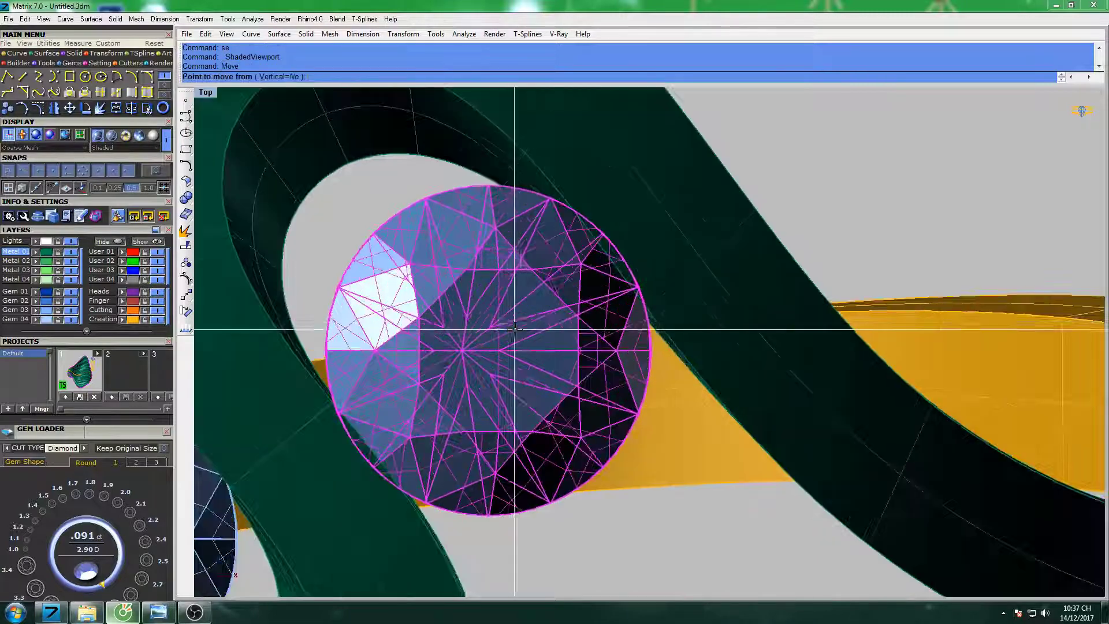
click(527, 316)
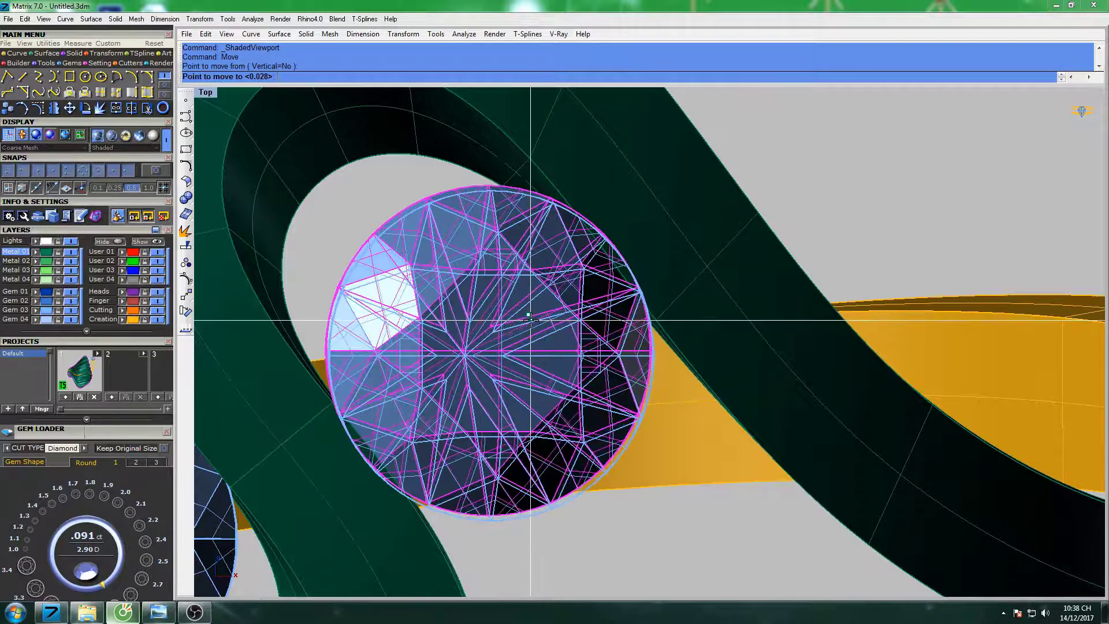
click(533, 324)
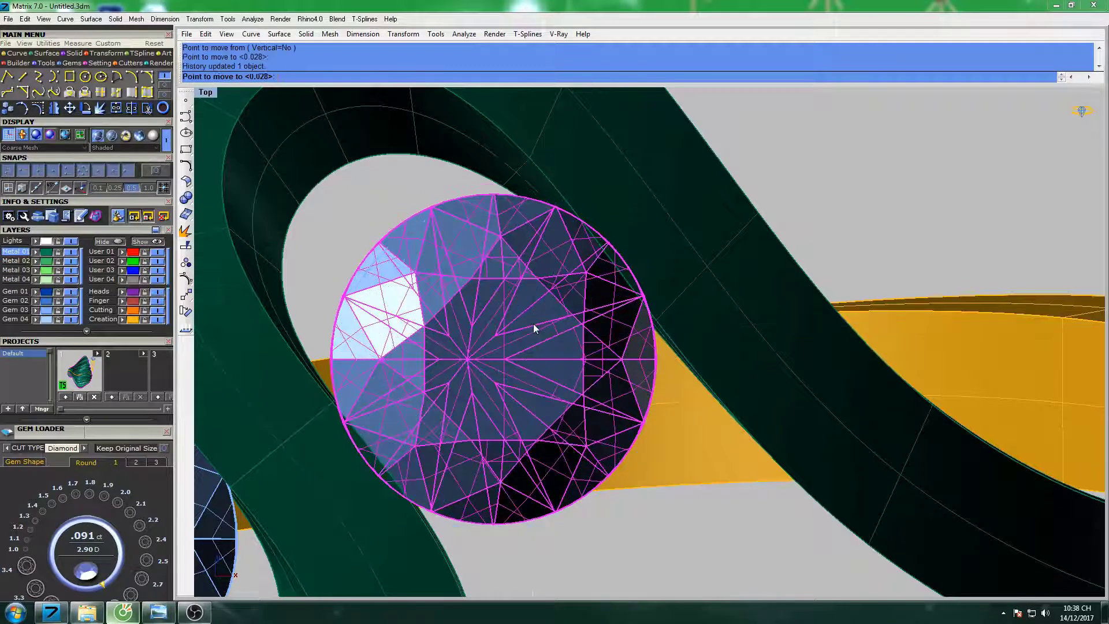
scroll(529, 317, down, 3)
scroll(529, 318, down, 3)
text(s)
key(Return)
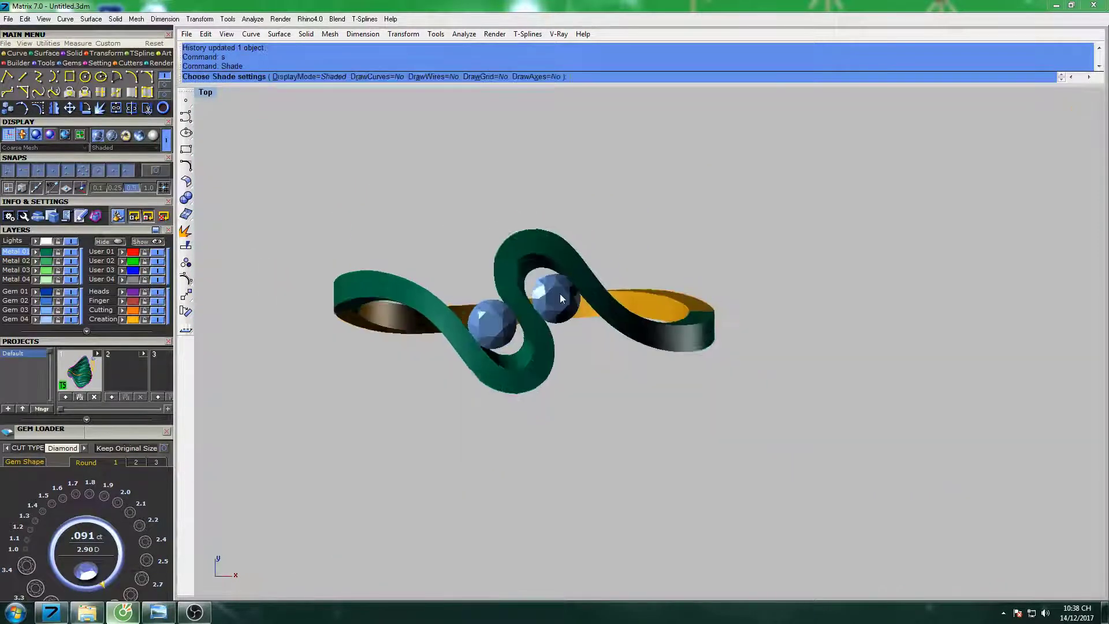
scroll(560, 293, down, 3)
Restore the four-view layout and adjust the Front and Right views around the ring.
double_click(205, 94)
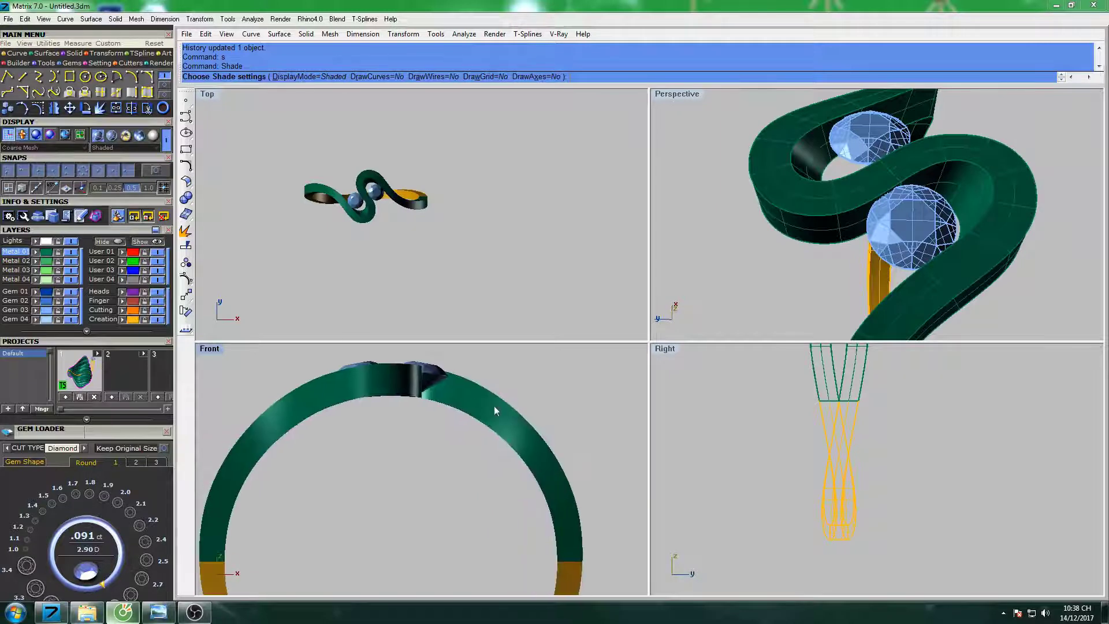
scroll(494, 405, down, 2)
scroll(501, 417, down, 2)
right_drag(513, 415, 493, 414)
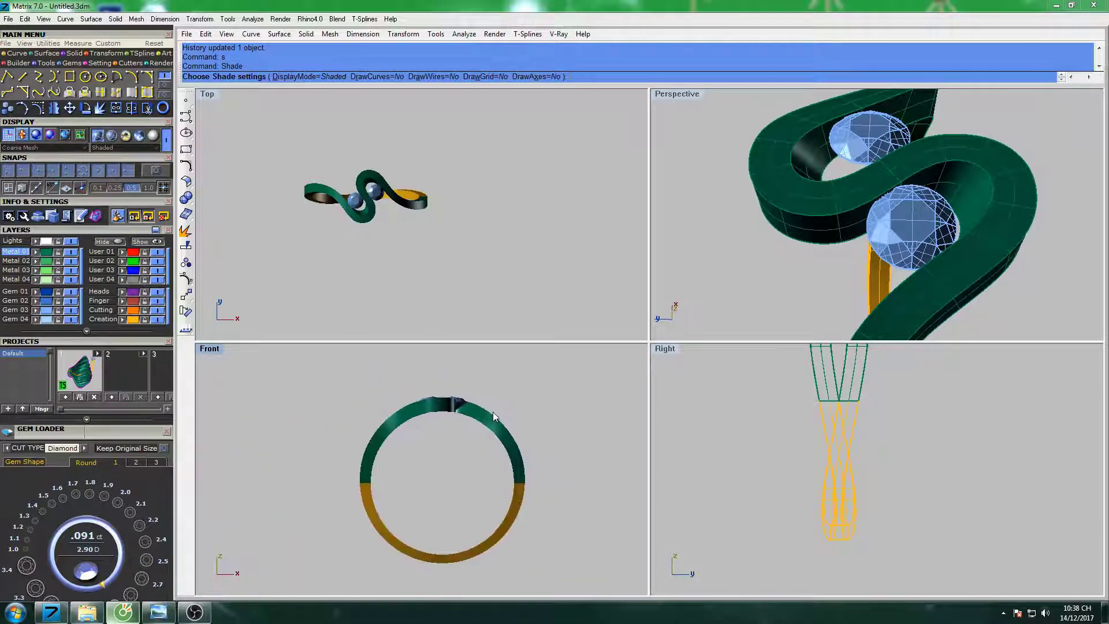
mouse_move(909, 428)
right_down()
mouse_move(856, 458)
mouse_move(843, 488)
mouse_move(835, 470)
right_up()
key(Escape)
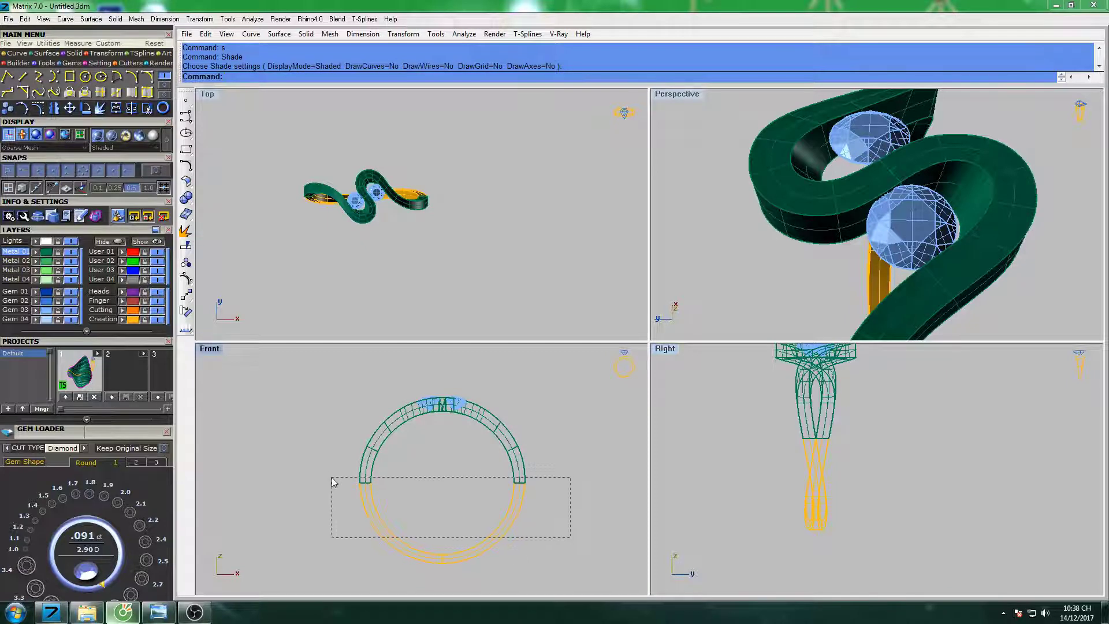
Join all the ring surfaces into one solid and preview it shaded.
drag(331, 478, 327, 467)
right_drag(515, 447, 486, 449)
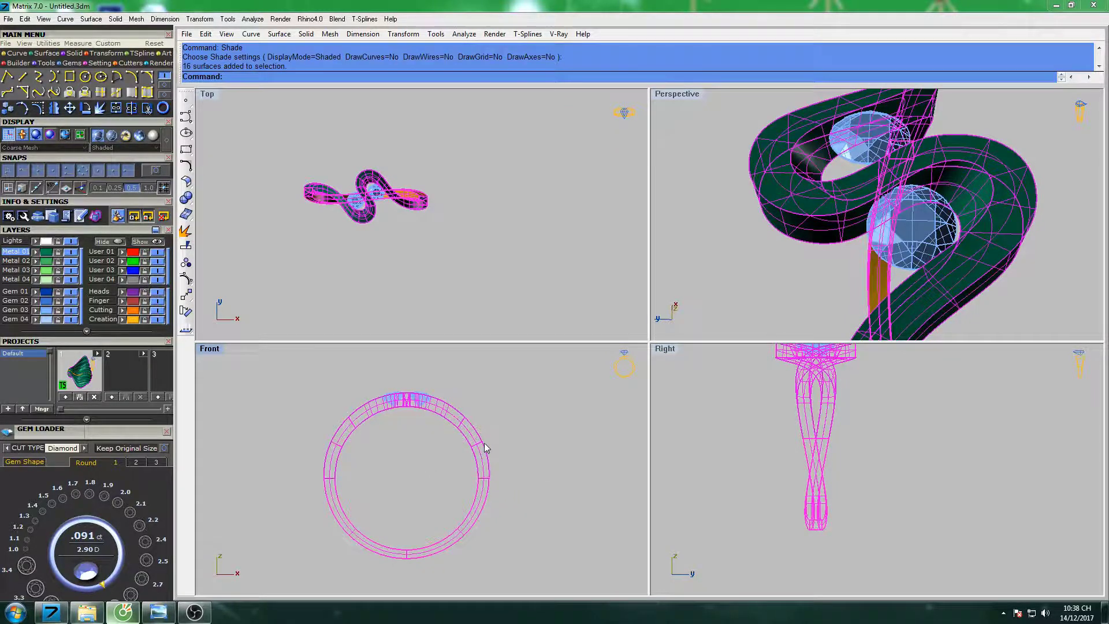
text(Jo)
key(Return)
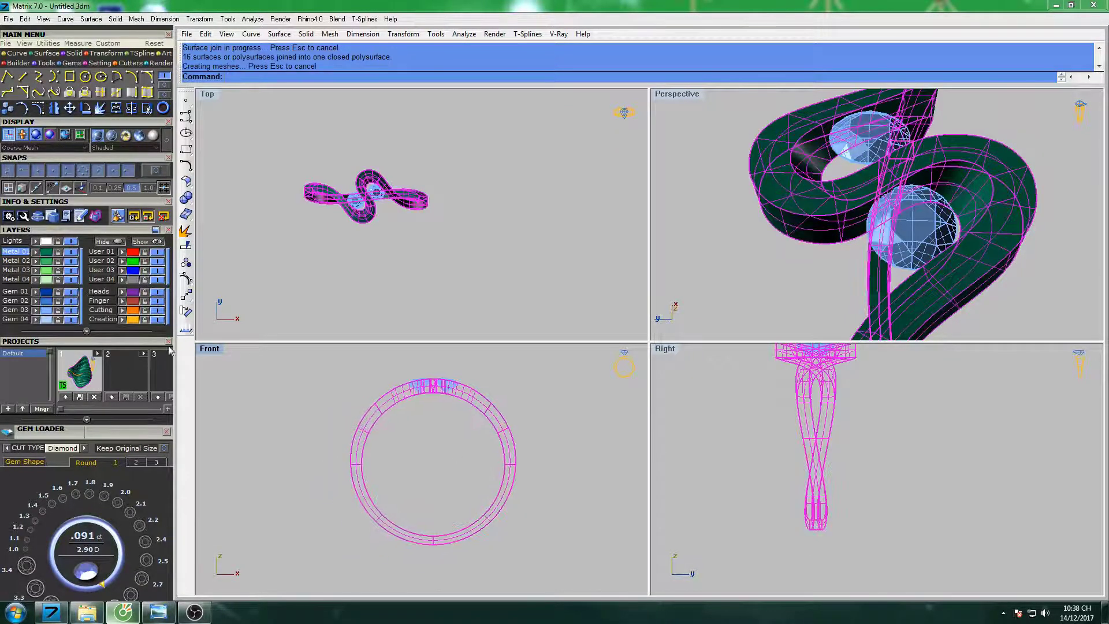
key(Escape)
text(s)
key(Return)
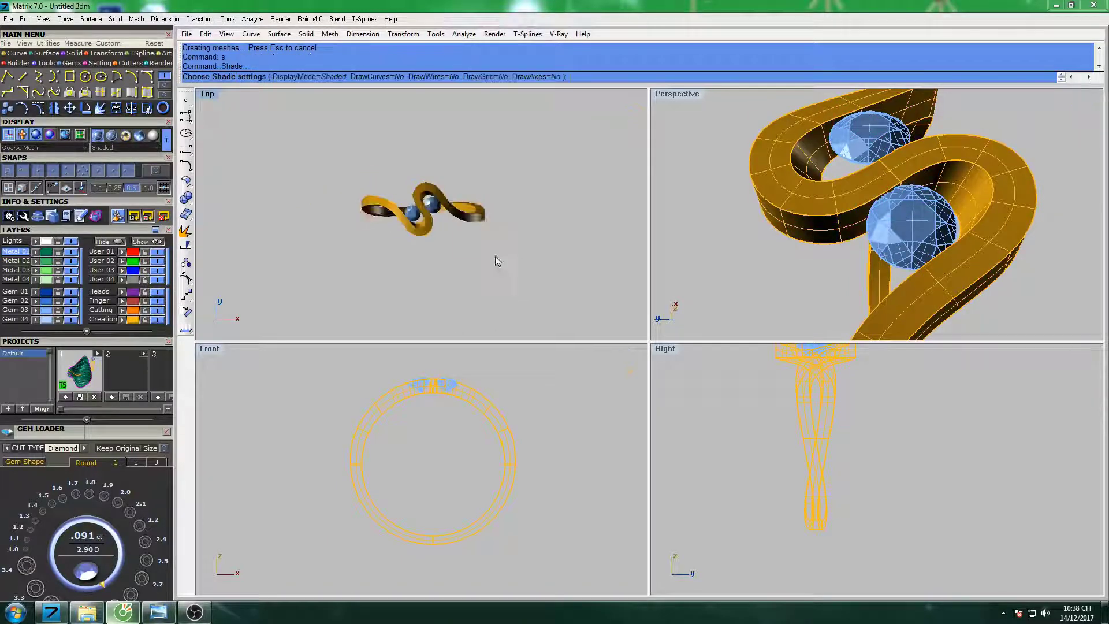
scroll(459, 226, up, 2)
scroll(459, 227, up, 2)
scroll(459, 226, up, 1)
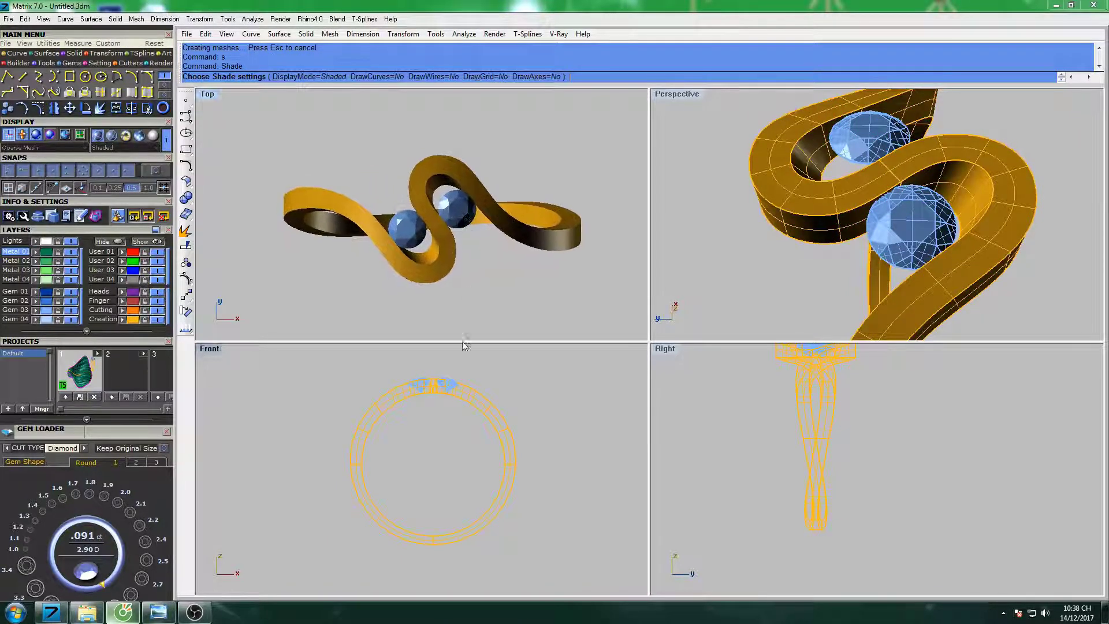
Recentre the Front view and orbit the enlarged Perspective view around the ring.
click(455, 380)
scroll(451, 421, up, 1)
scroll(451, 423, up, 1)
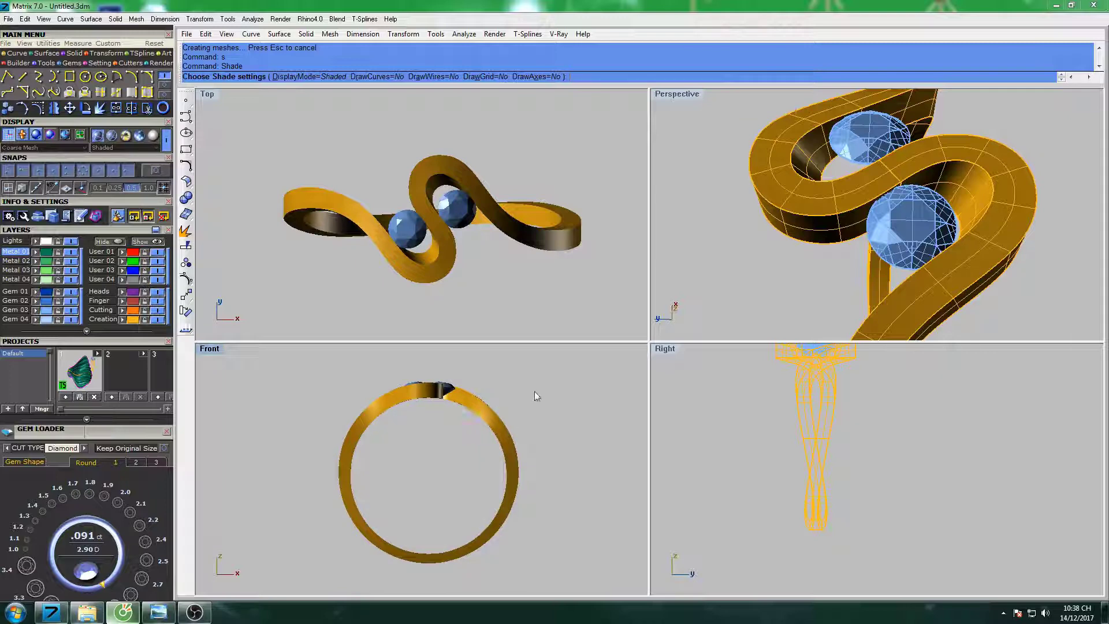
right_drag(535, 391, 519, 387)
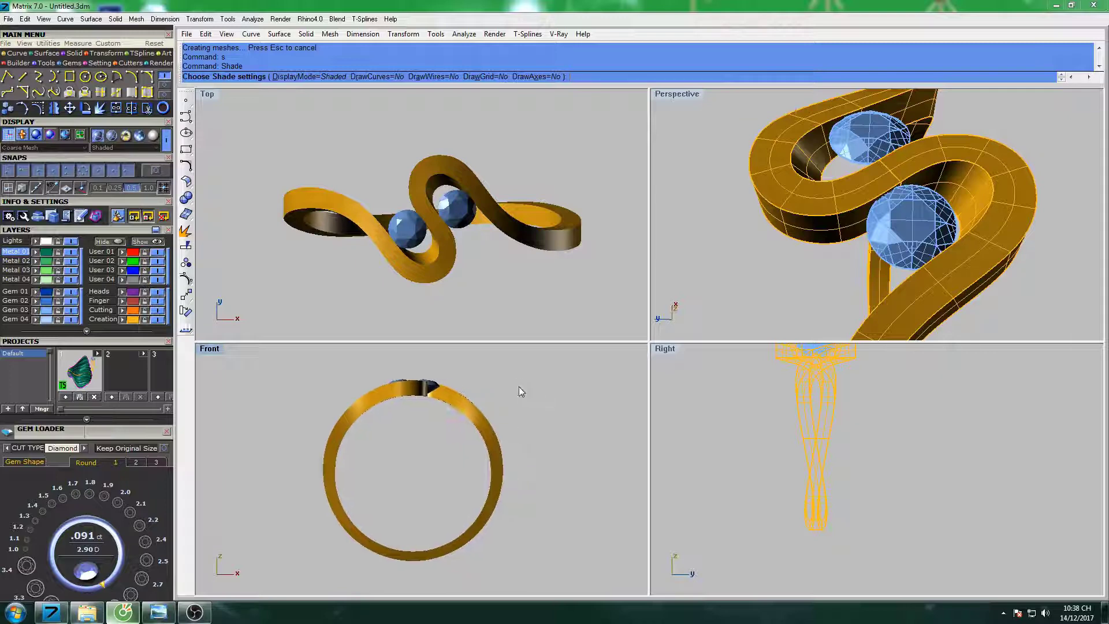
double_click(678, 95)
mouse_move(672, 223)
right_down()
mouse_move(692, 288)
mouse_move(751, 279)
mouse_move(732, 287)
right_up()
double_click(227, 96)
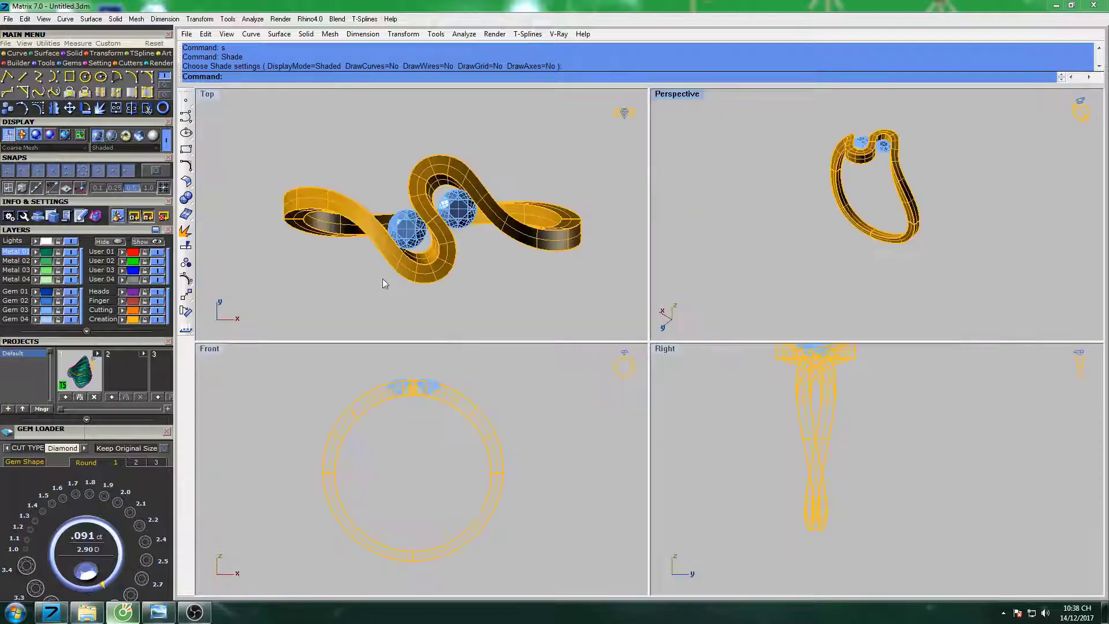
Undo the last join and gem move, then deselect and reframe the views.
key(ctrl+z)
key(ctrl+z)
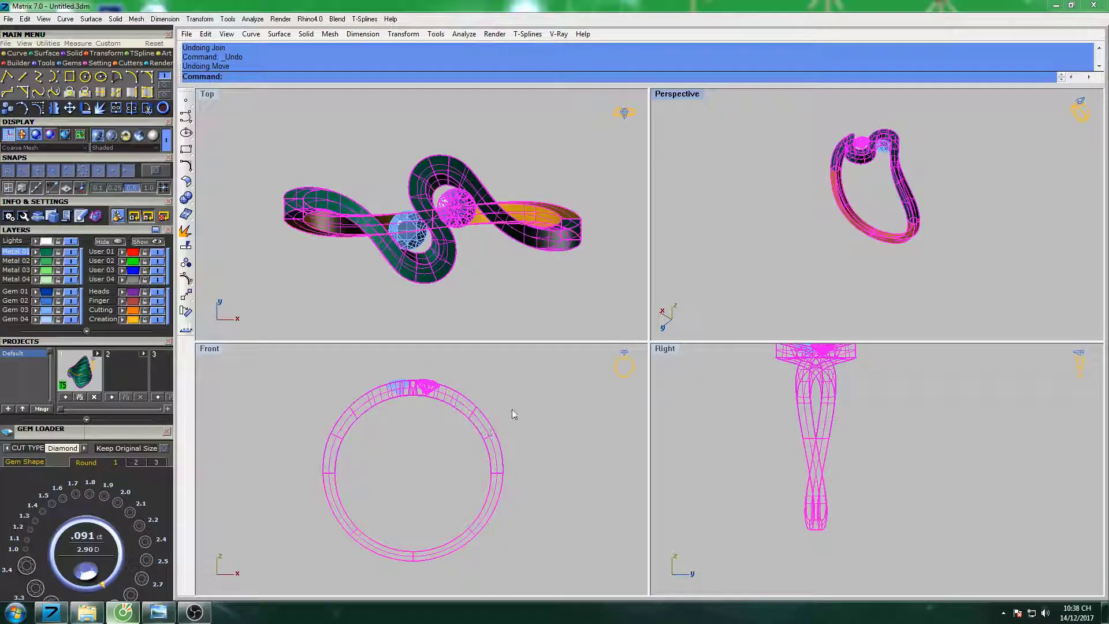
click(511, 409)
right_drag(518, 402, 530, 386)
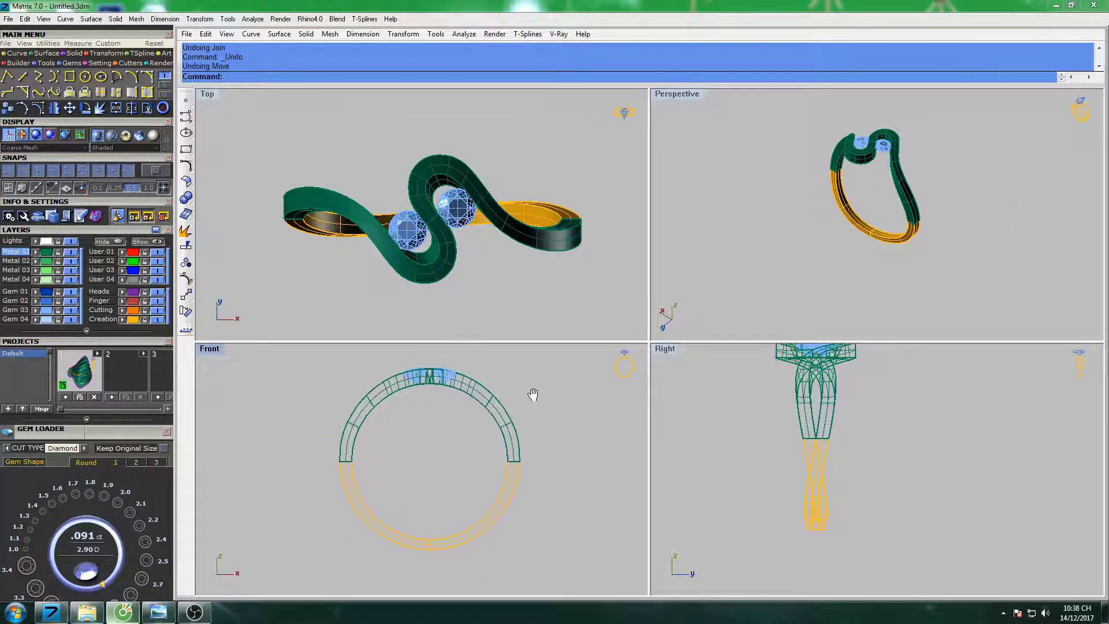
mouse_move(780, 175)
right_down()
mouse_move(935, 206)
mouse_move(775, 265)
mouse_move(756, 222)
mouse_move(746, 303)
right_up()
Enlarge the Perspective view and orbit to see the ring from below.
key(ctrl+m)
scroll(746, 302, up, 5)
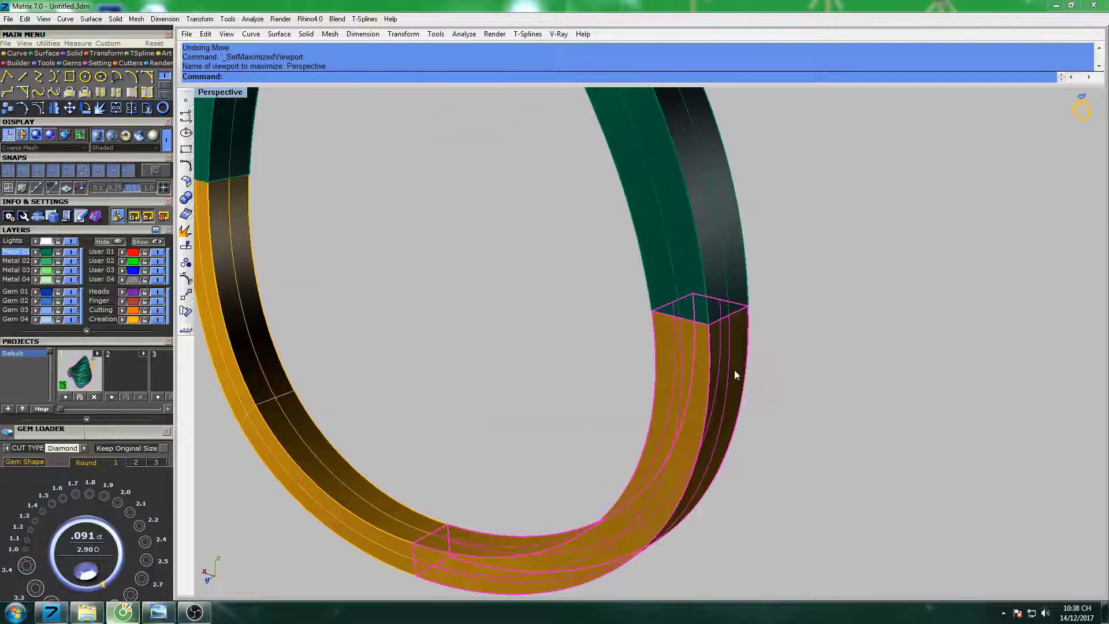
click(734, 370)
scroll(734, 370, down, 5)
scroll(718, 337, up, 4)
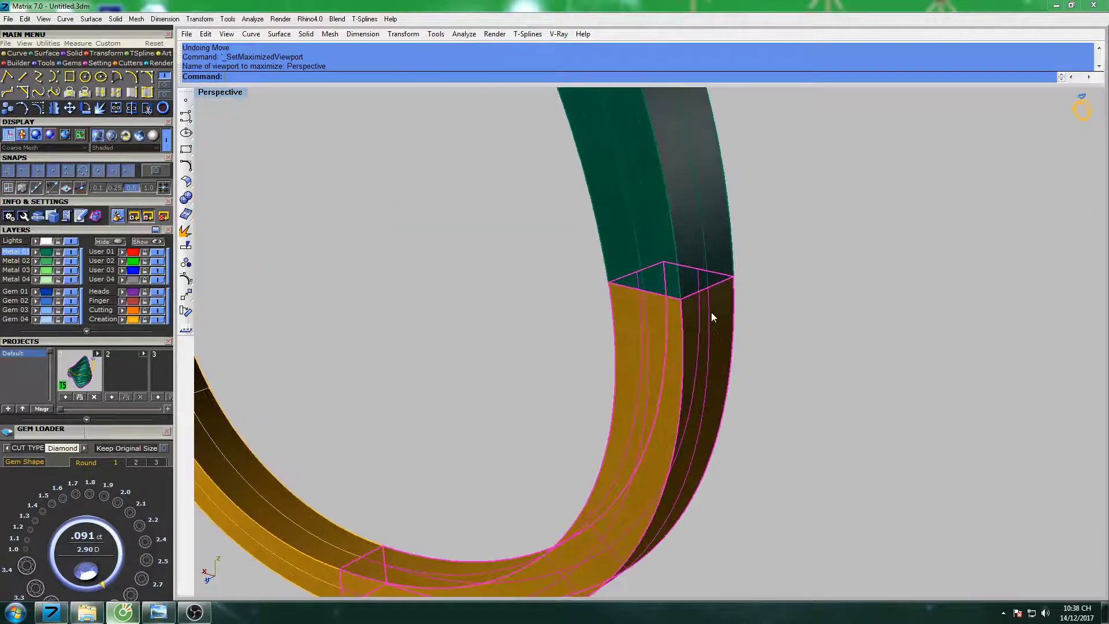
scroll(711, 312, down, 5)
right_drag(711, 312, 658, 366)
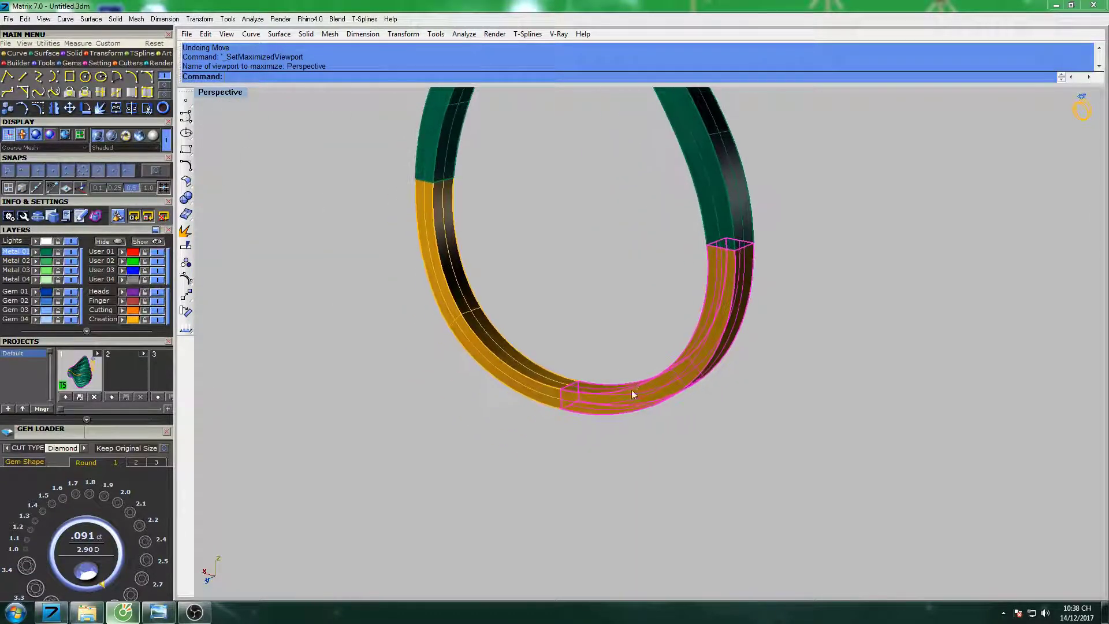
mouse_move(604, 417)
right_down()
mouse_move(615, 340)
mouse_move(581, 334)
mouse_move(595, 315)
right_up()
click(614, 339)
Duplicate the shank's bottom edge as a curve and rebuild it in the Right view.
click(558, 428)
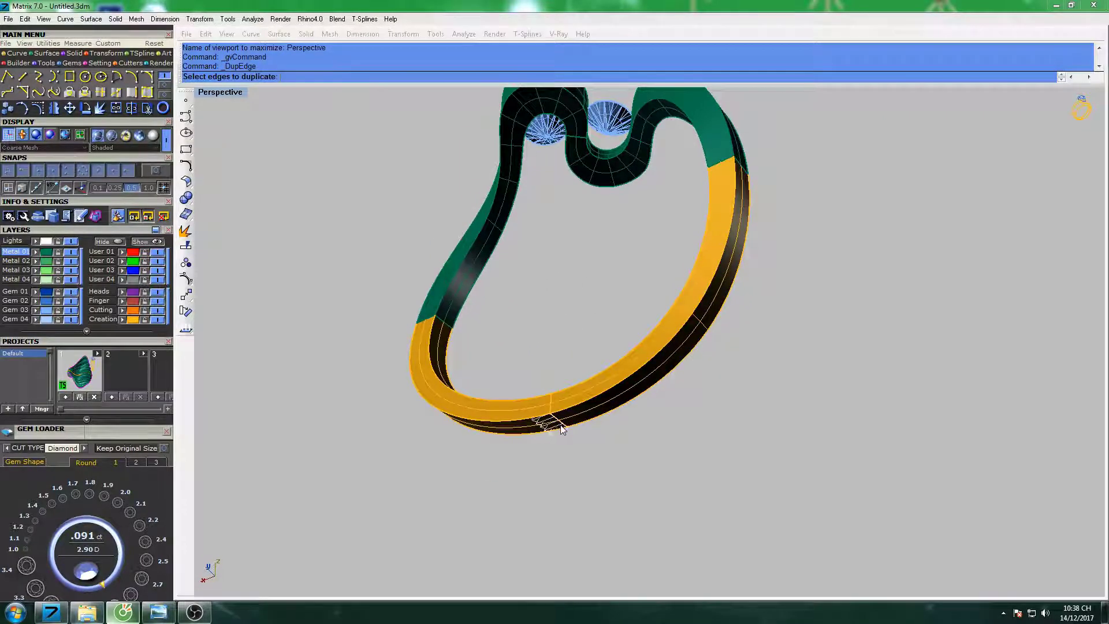
click(598, 452)
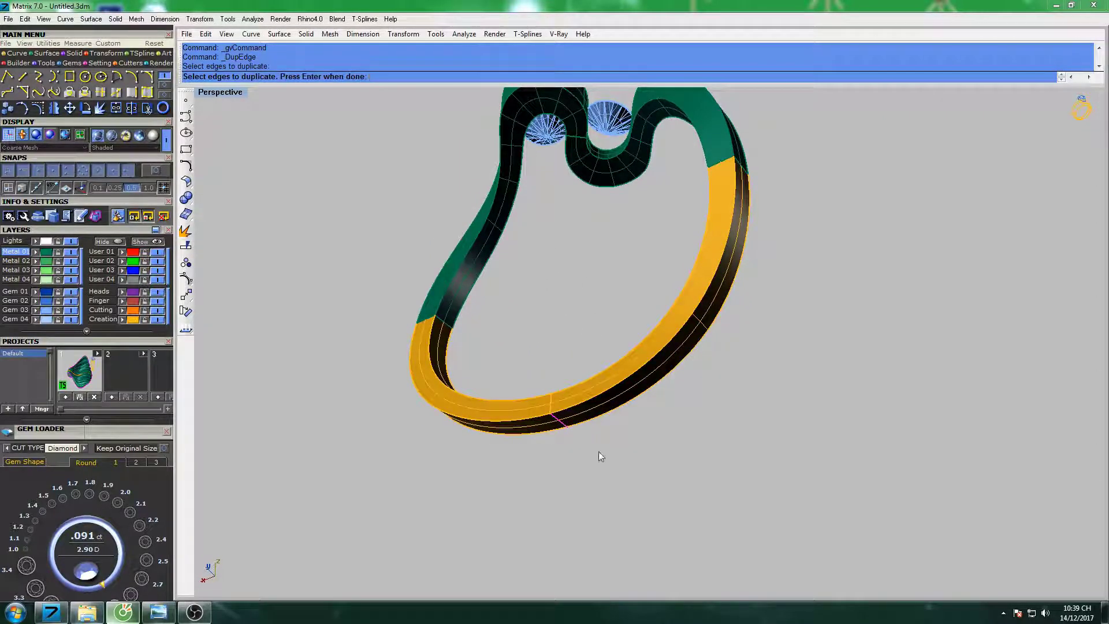
double_click(223, 91)
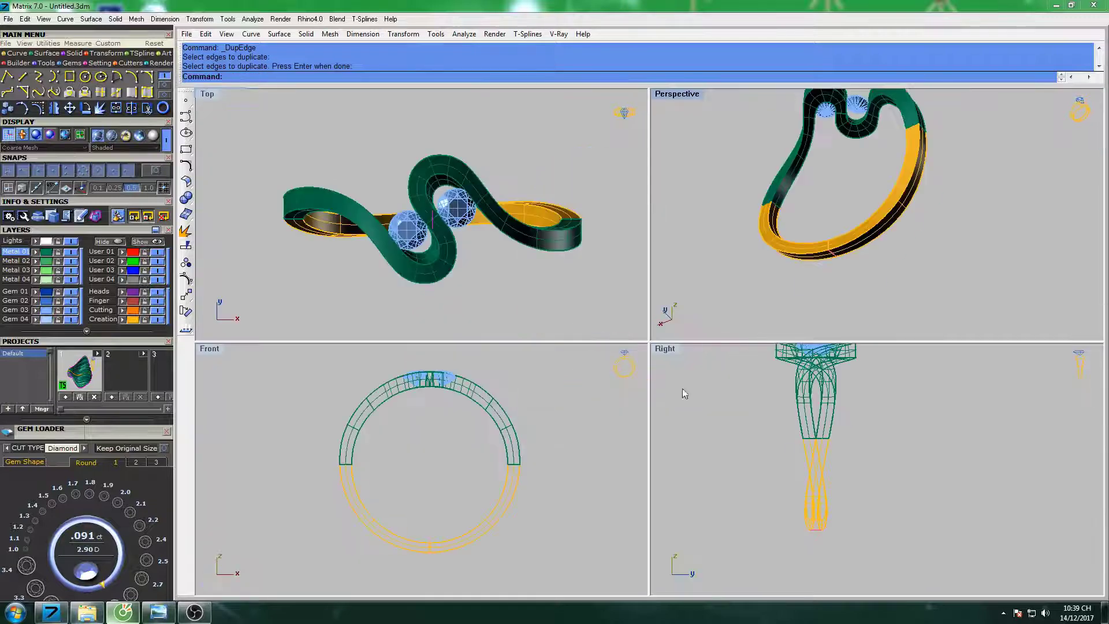
double_click(665, 349)
text(Rebuild)
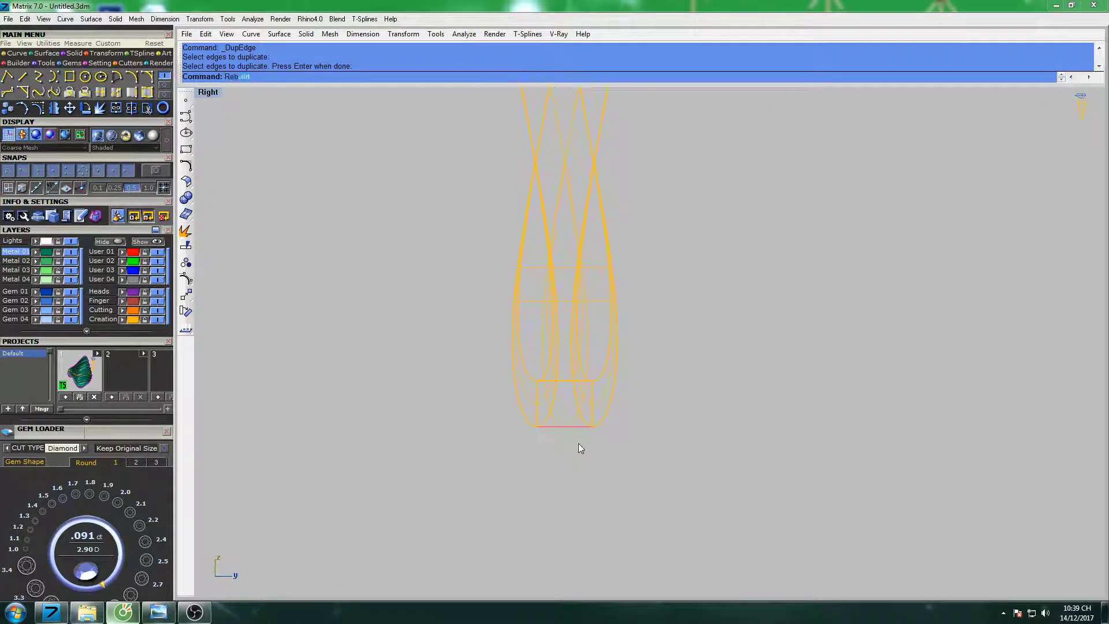
key(Return)
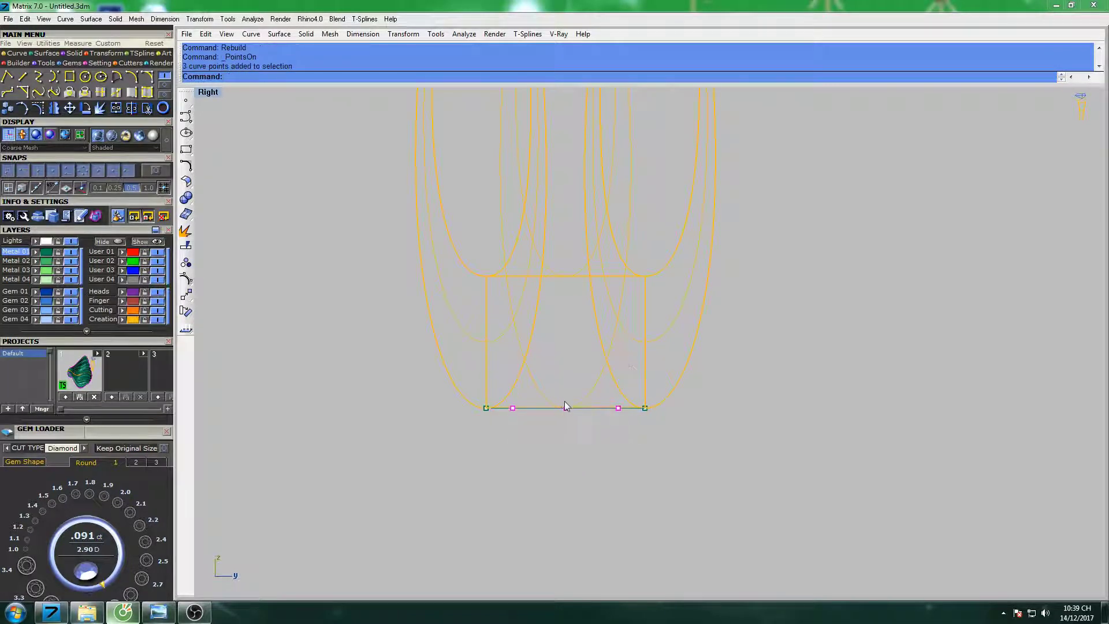
Move the curve's middle points down to bow it into a shallow arc.
text(Mve)
key(Return)
click(589, 307)
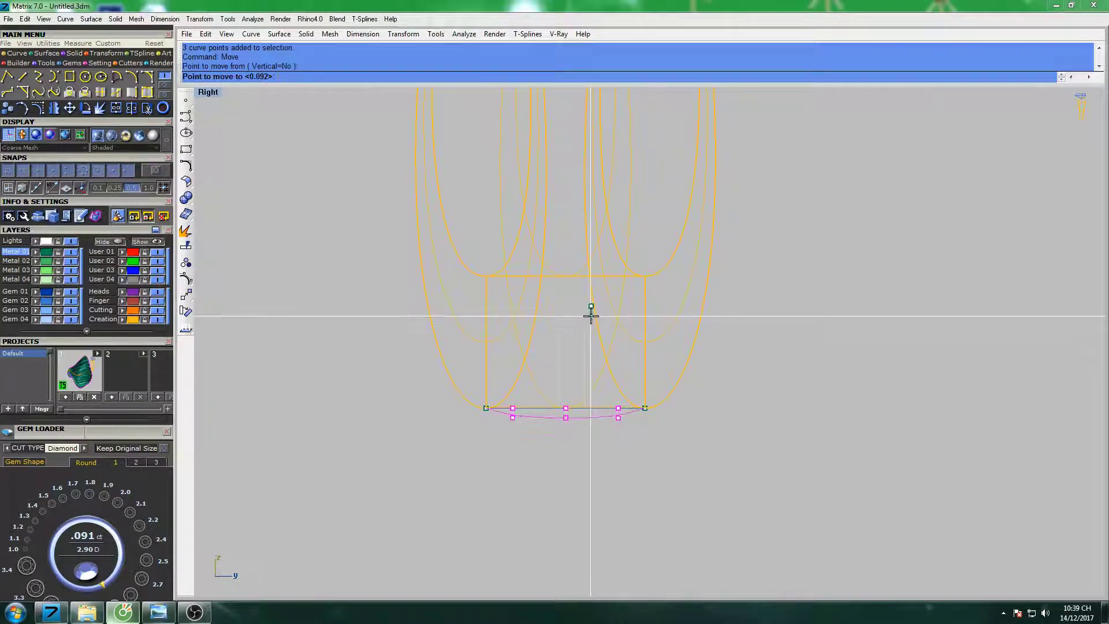
key(Return)
click(585, 294)
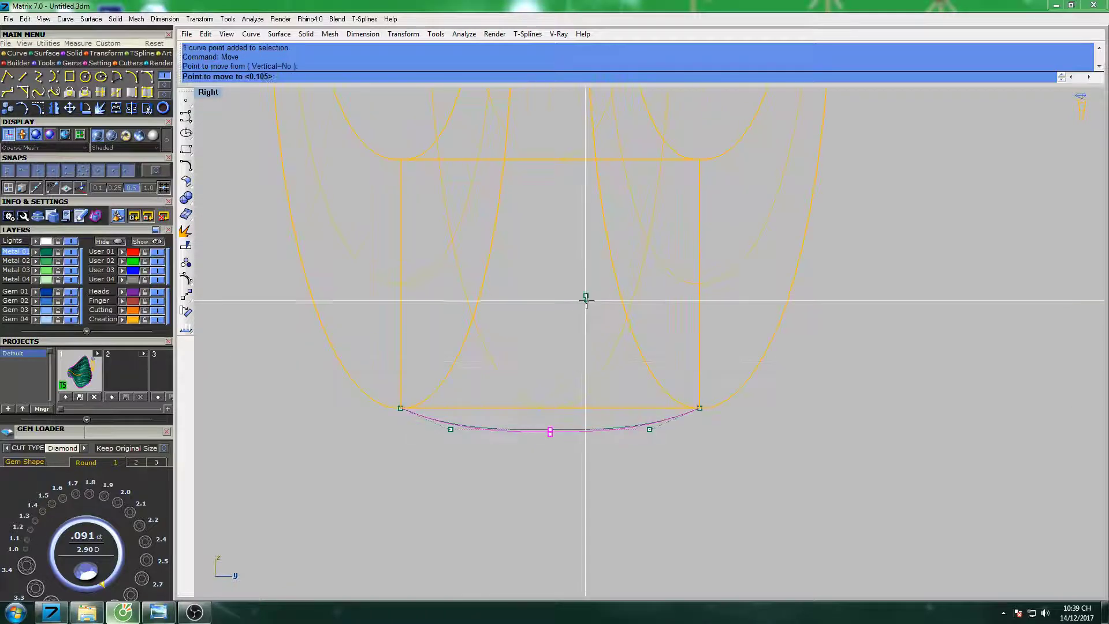
click(586, 299)
key(ctrl+F4)
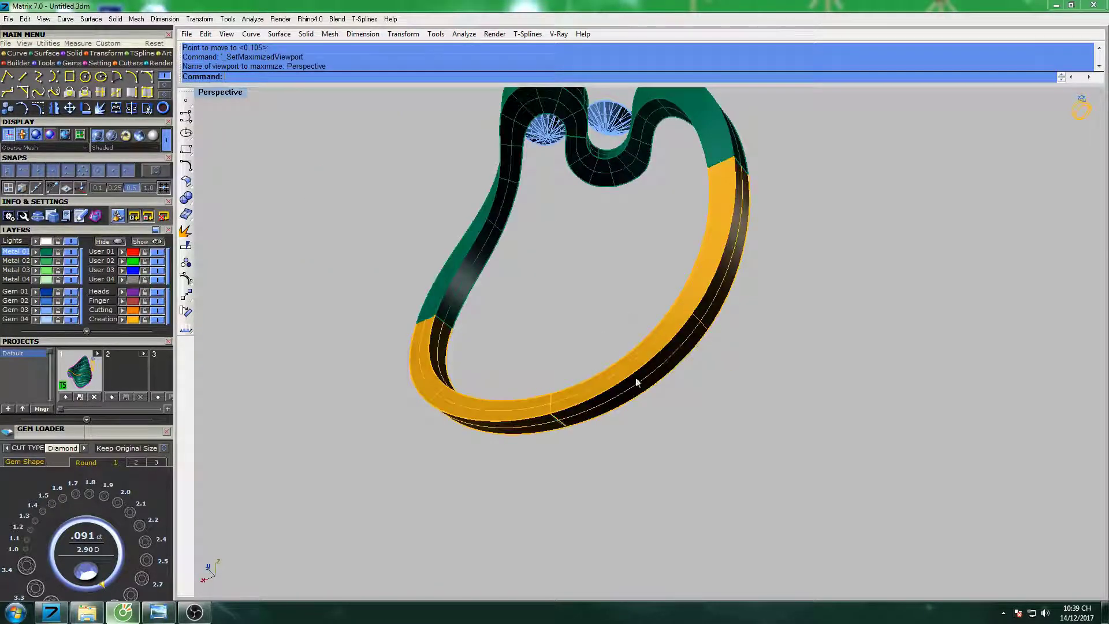
Sweep a two-rail surface along the yellow shank's two edges, using the arched curve as cross-section.
right_drag(637, 383, 609, 361)
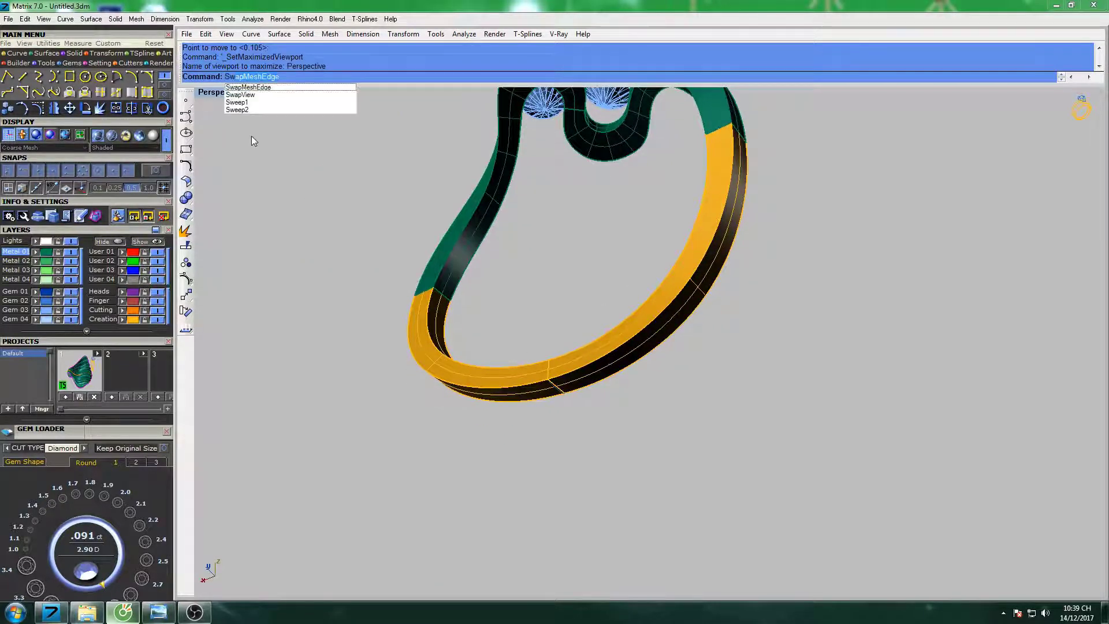
click(249, 109)
scroll(580, 357, up, 2)
scroll(580, 357, up, 2)
click(576, 384)
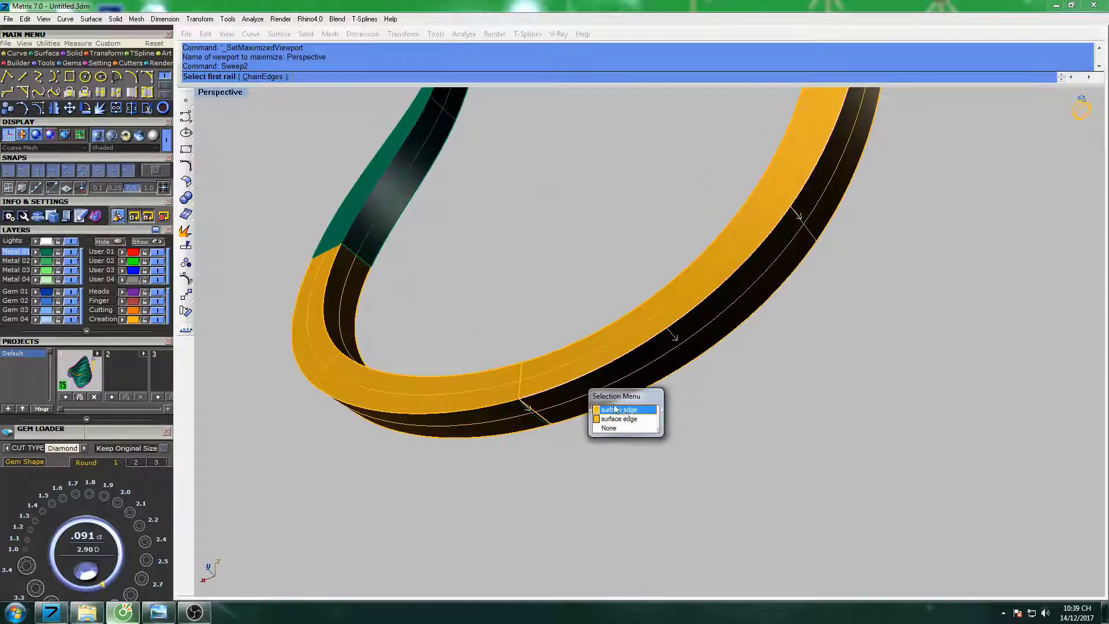
click(622, 408)
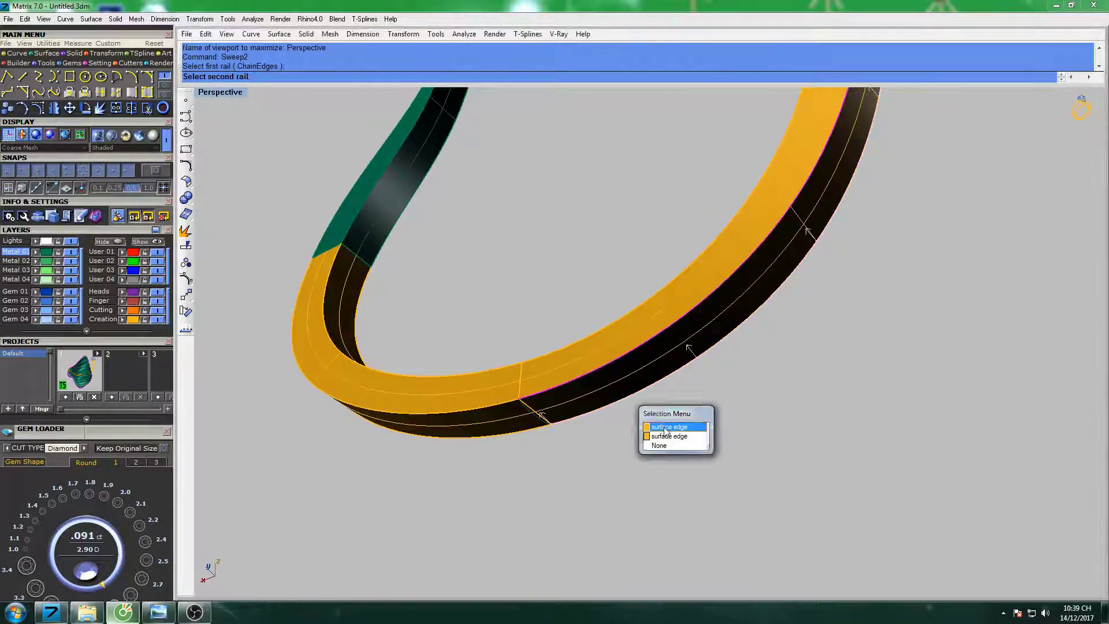
click(656, 426)
click(536, 423)
key(Return)
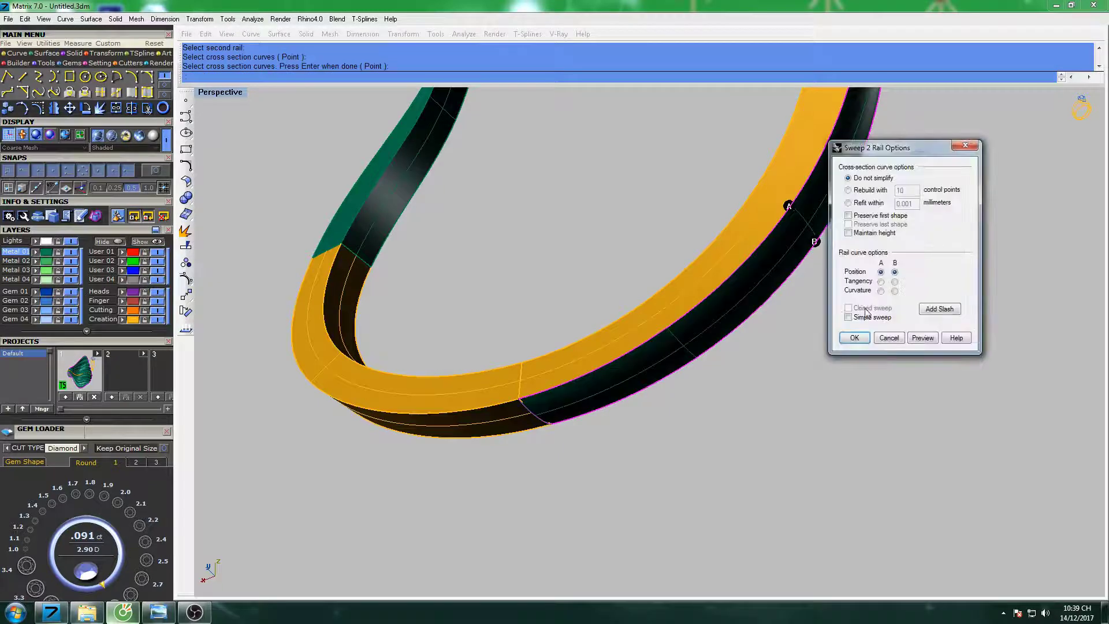
click(855, 338)
mouse_move(826, 289)
right_down()
mouse_move(782, 335)
mouse_move(762, 284)
mouse_move(705, 315)
mouse_move(787, 322)
mouse_move(727, 185)
mouse_move(658, 244)
right_up()
scroll(645, 251, up, 5)
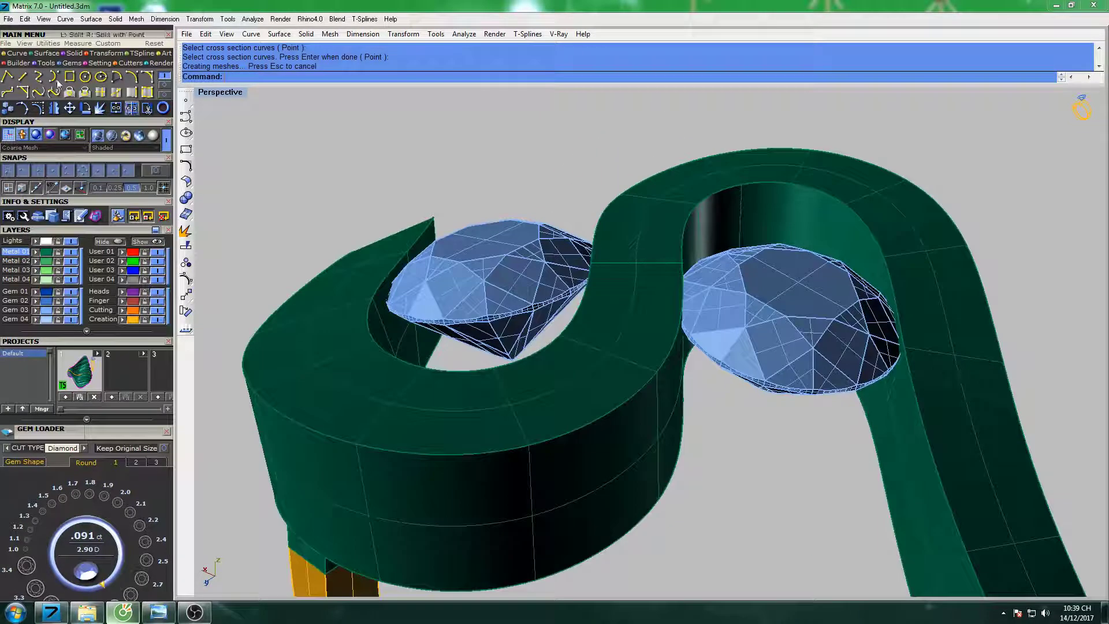
Duplicate the edge between the two stones as a new bridge curve.
click(670, 264)
click(692, 297)
key(Return)
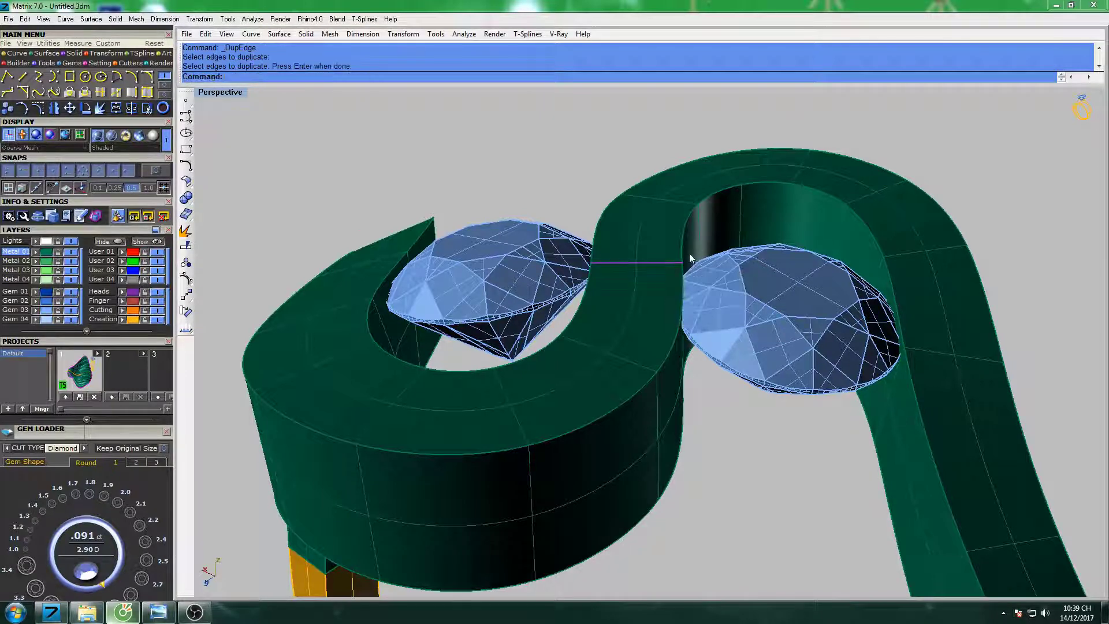
right_drag(688, 253, 649, 247)
Rebuild the duplicated bridge curve with five control points.
text(build)
key(Return)
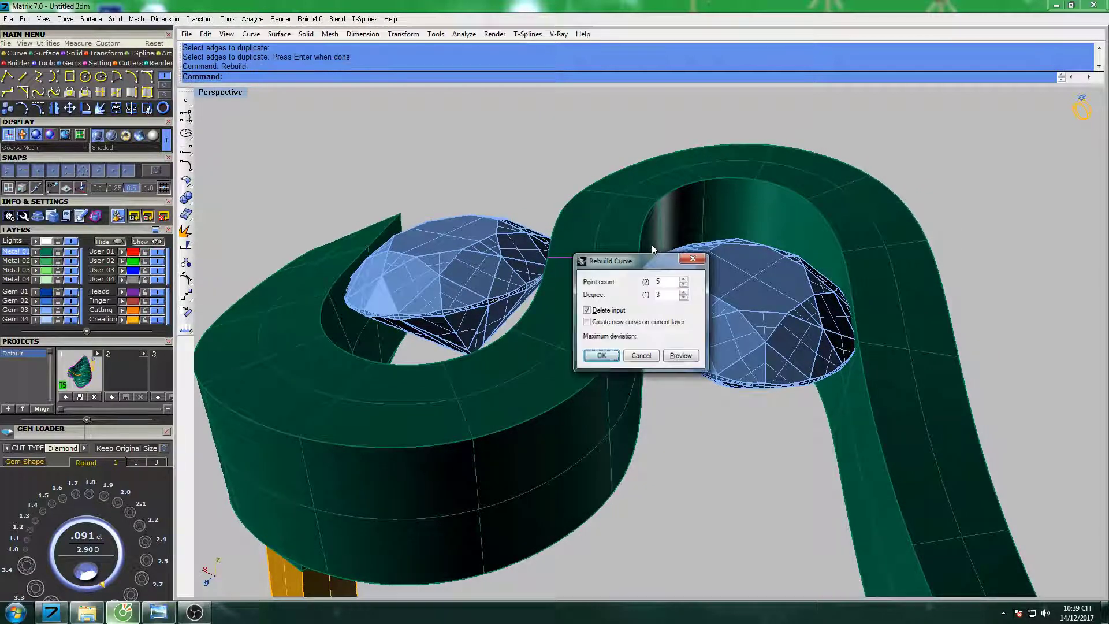
key(Return)
key(F10)
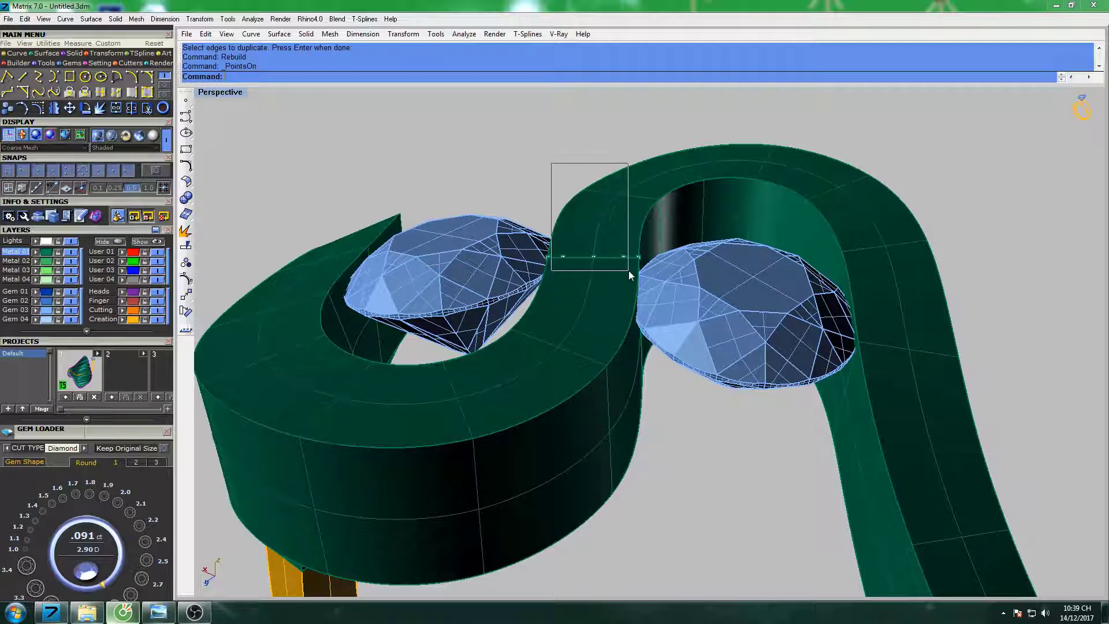
Select the curve's three middle points and raise them above the band in the Front view.
drag(613, 264, 628, 270)
double_click(222, 94)
scroll(471, 377, up, 2)
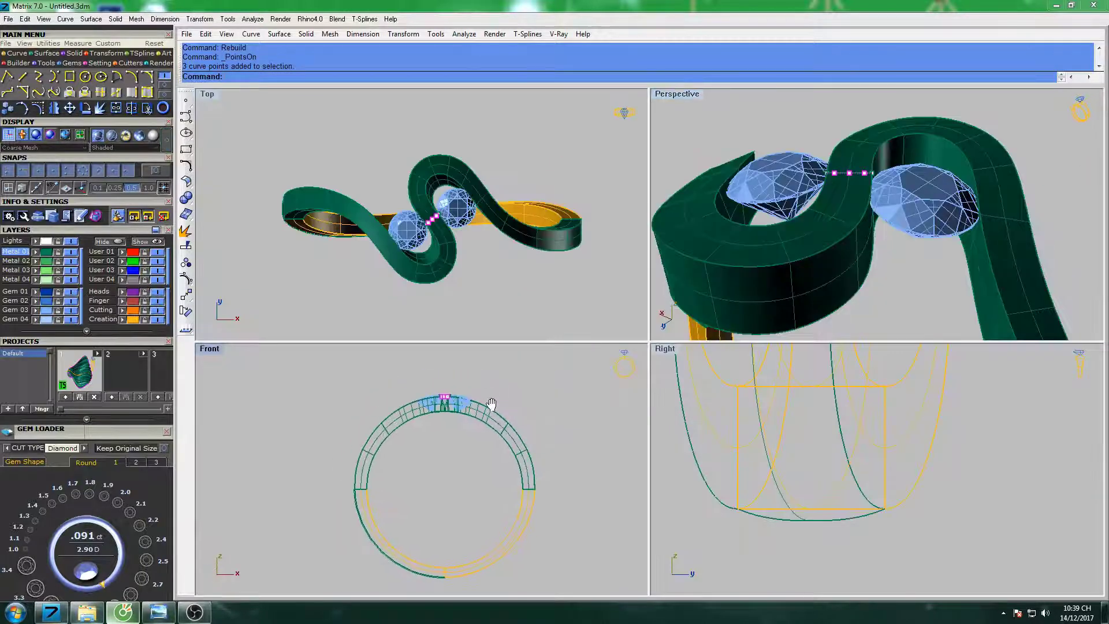
scroll(462, 381, up, 2)
scroll(451, 384, up, 3)
scroll(435, 389, up, 3)
right_drag(435, 389, 468, 443)
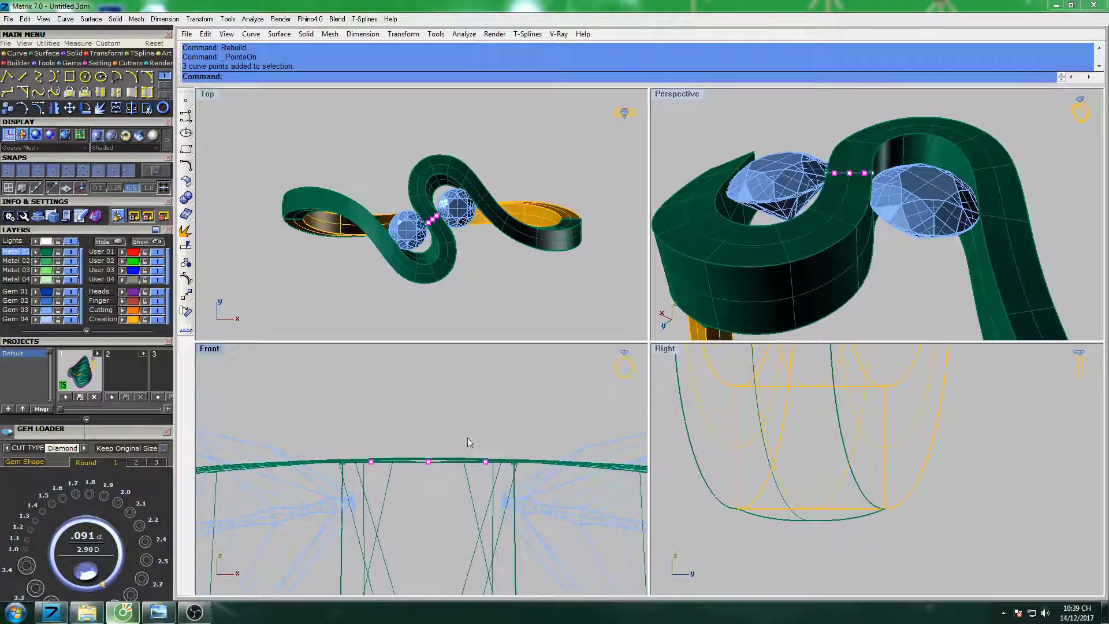
text(ve)
key(Return)
click(471, 440)
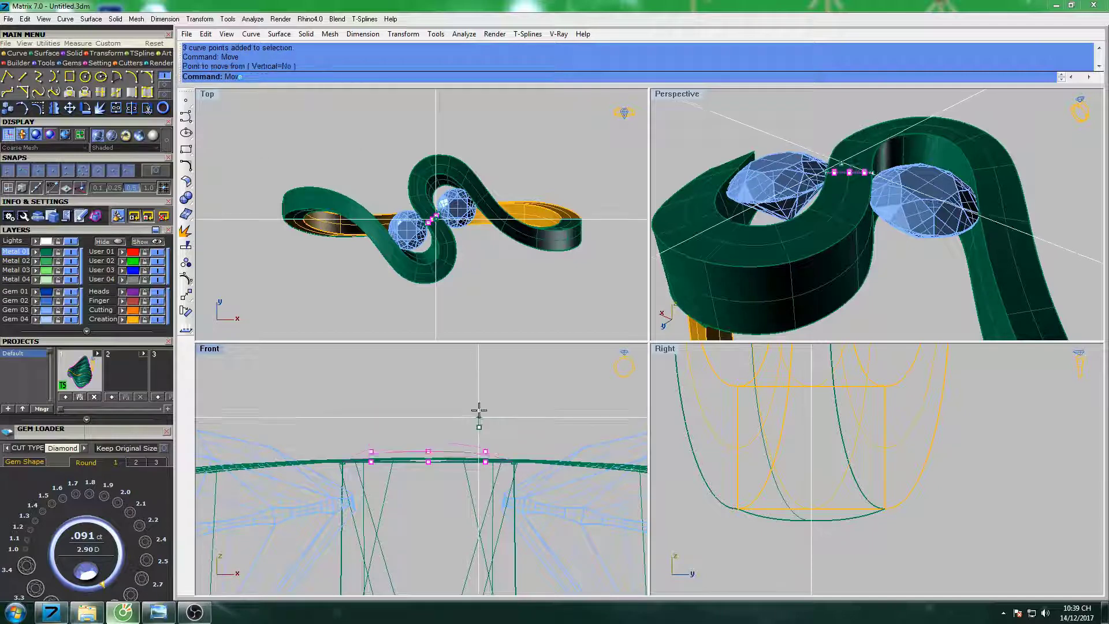
click(462, 423)
Lift the bridge curve's middle point higher, then maximize and orbit the Perspective view.
key(Return)
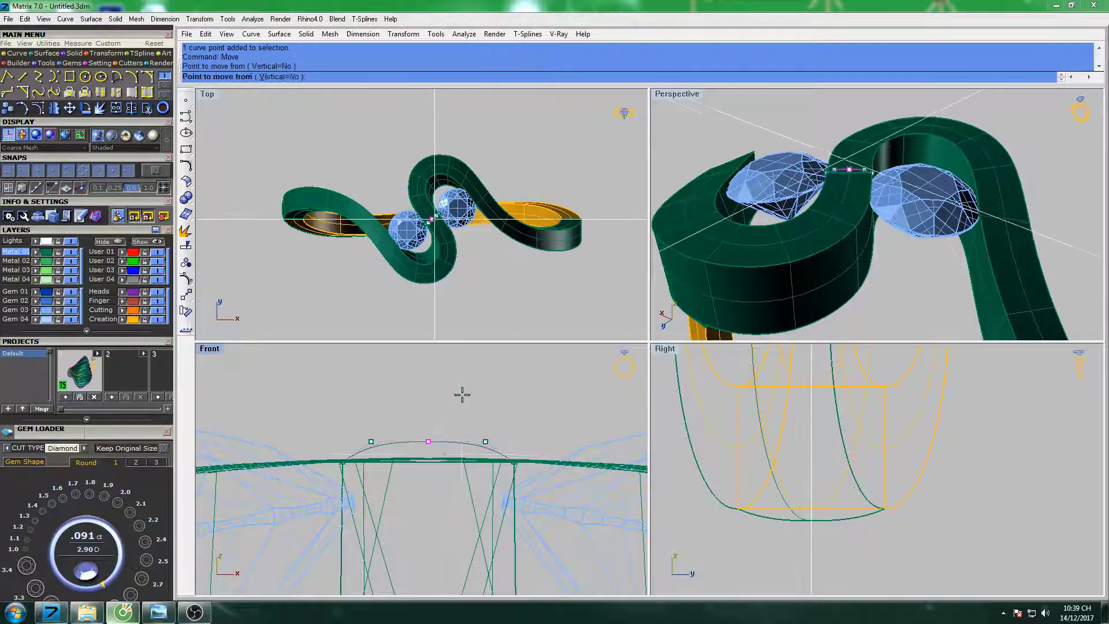
click(461, 391)
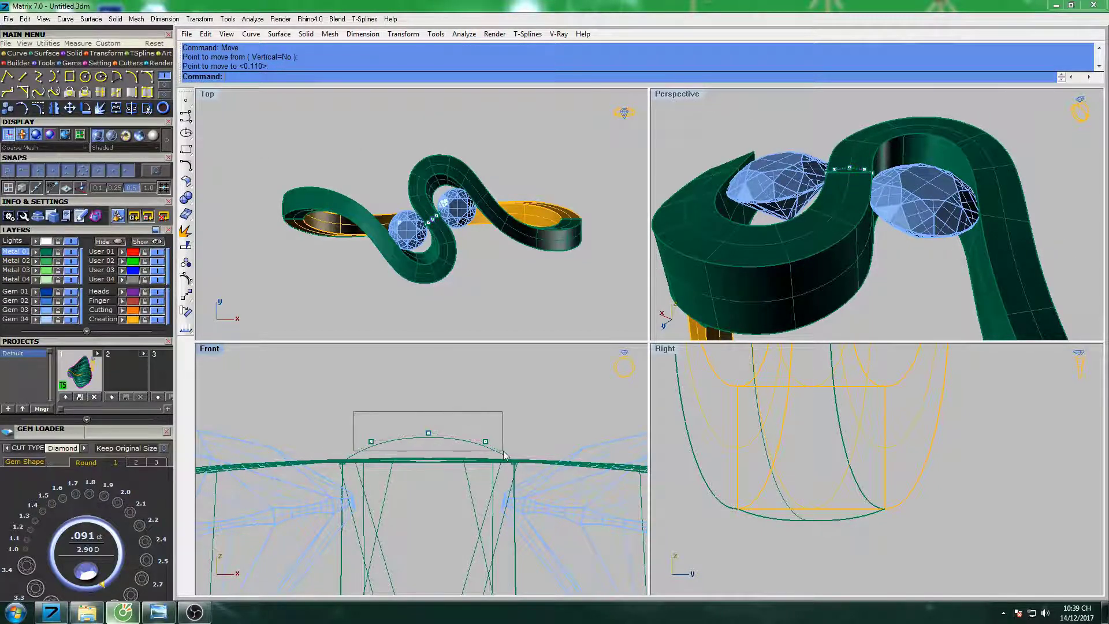
key(Return)
click(505, 382)
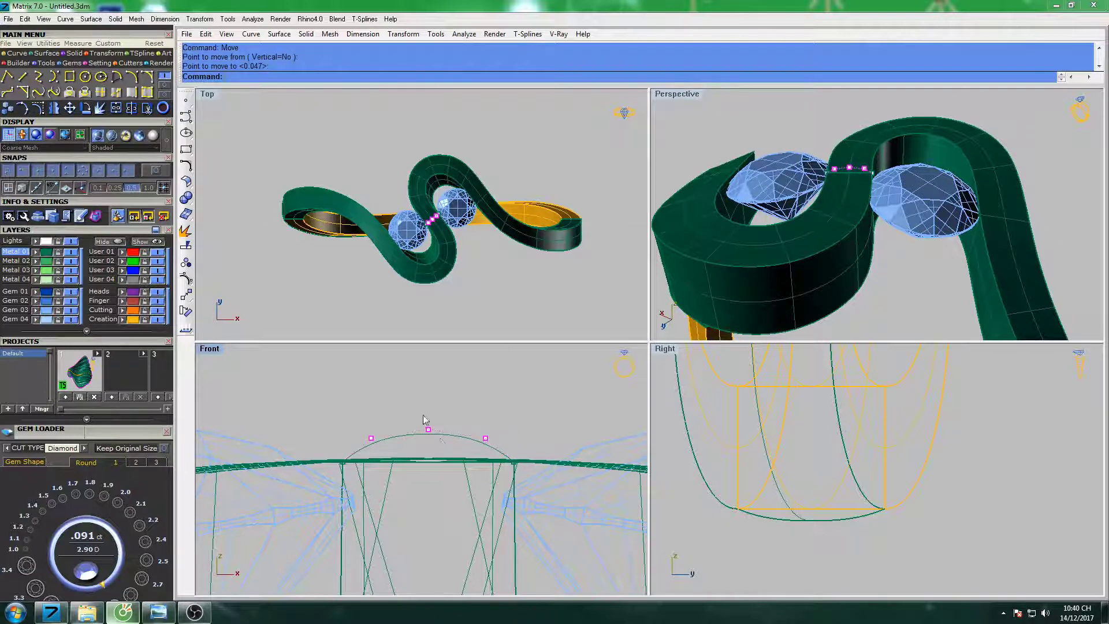
click(428, 430)
key(Return)
click(460, 381)
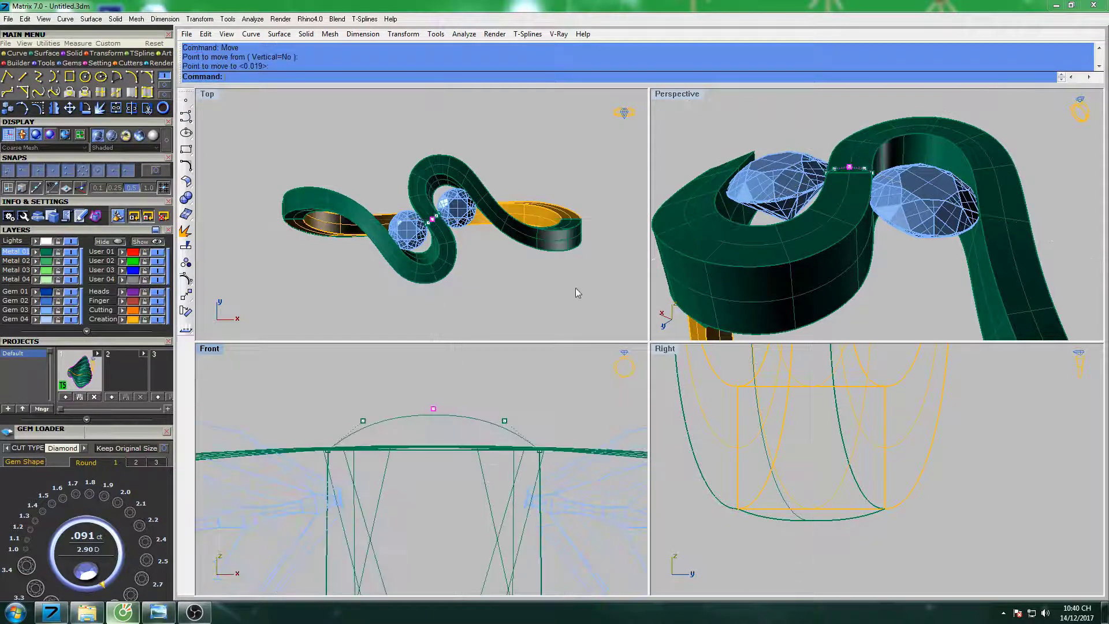
double_click(674, 99)
mouse_move(674, 98)
right_down()
mouse_move(813, 341)
mouse_move(715, 283)
mouse_move(707, 301)
mouse_move(679, 306)
right_up()
text(Sw)
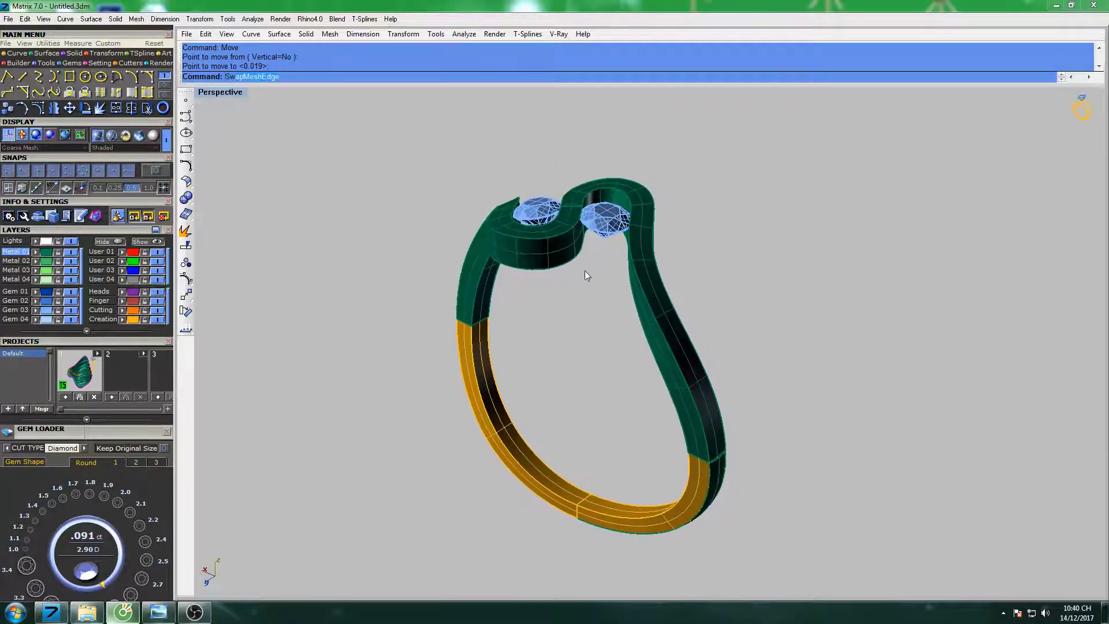
Start a Sweep2 using the two green band edges as rails.
click(247, 111)
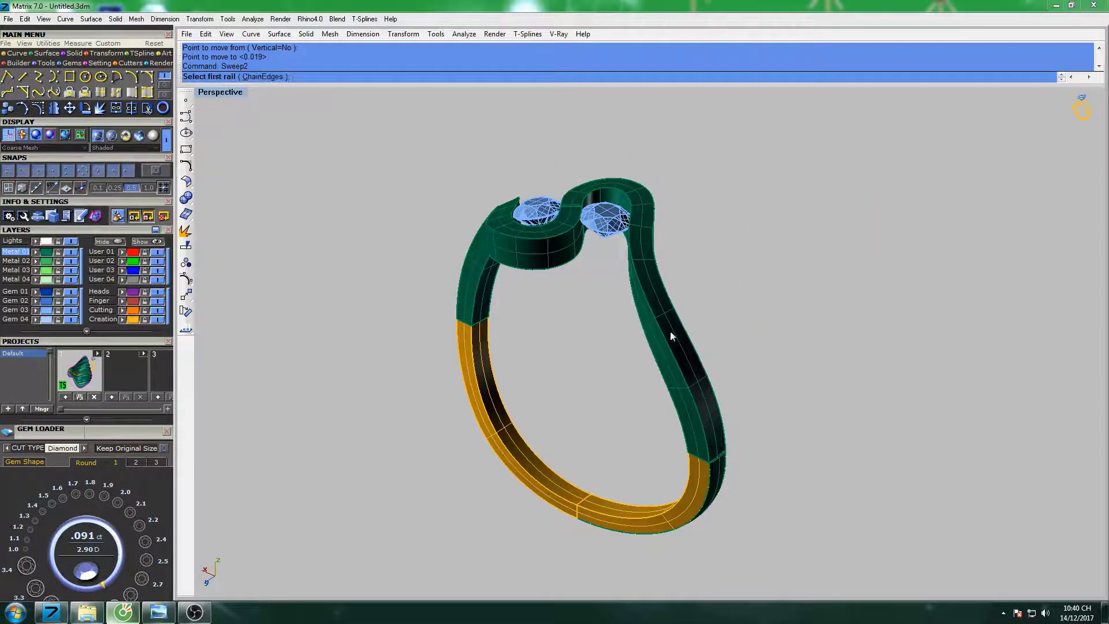
click(693, 355)
click(722, 376)
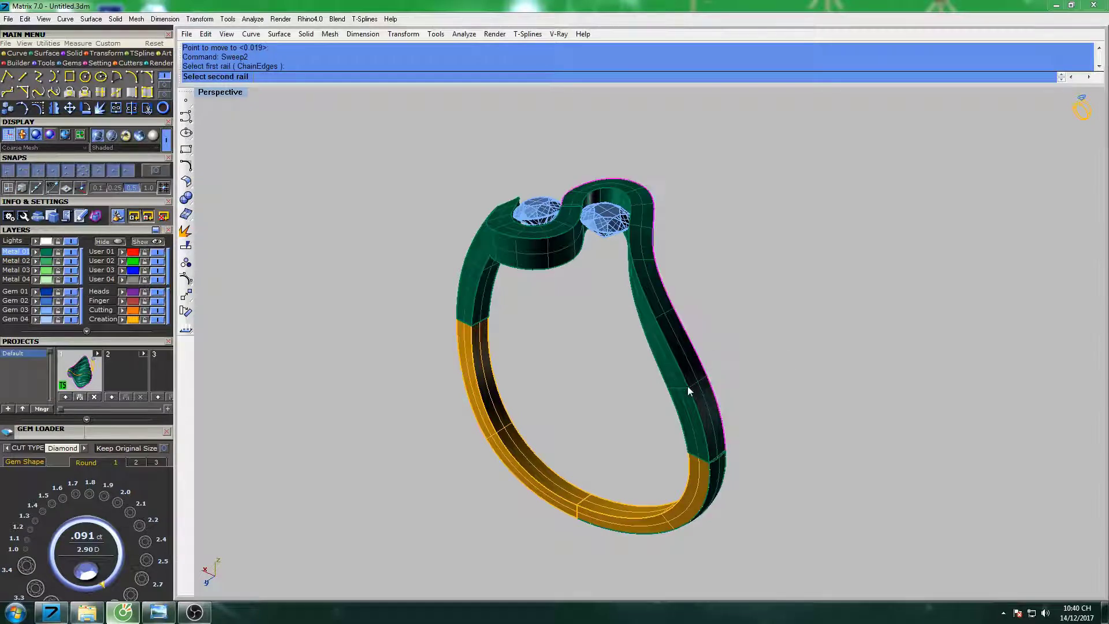
click(691, 391)
click(722, 416)
scroll(710, 486, up, 5)
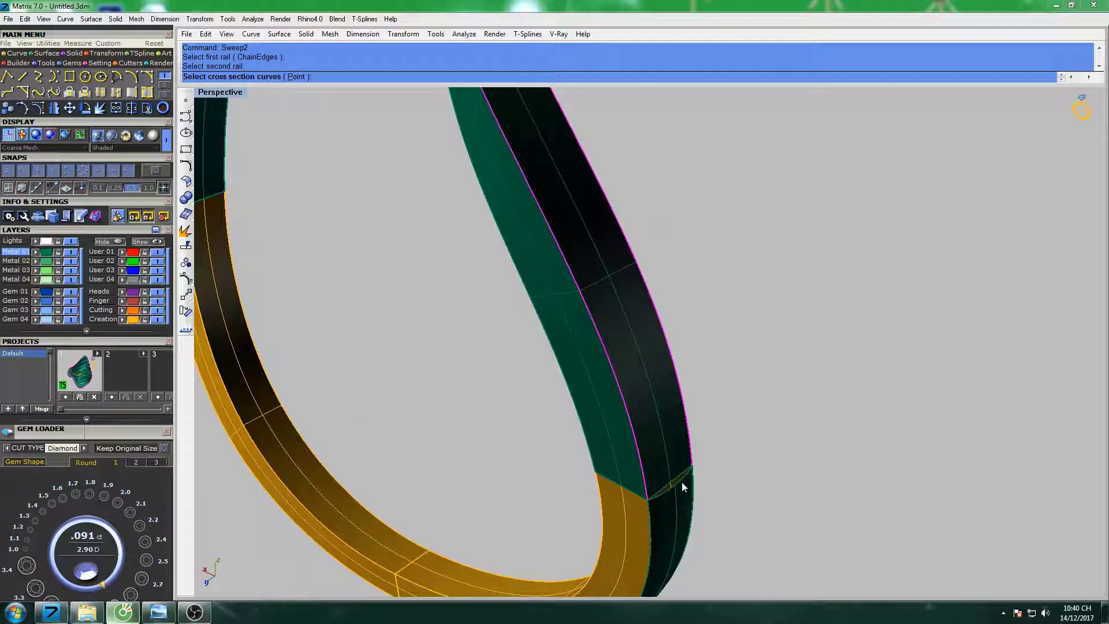
scroll(705, 421, down, 5)
scroll(537, 164, up, 4)
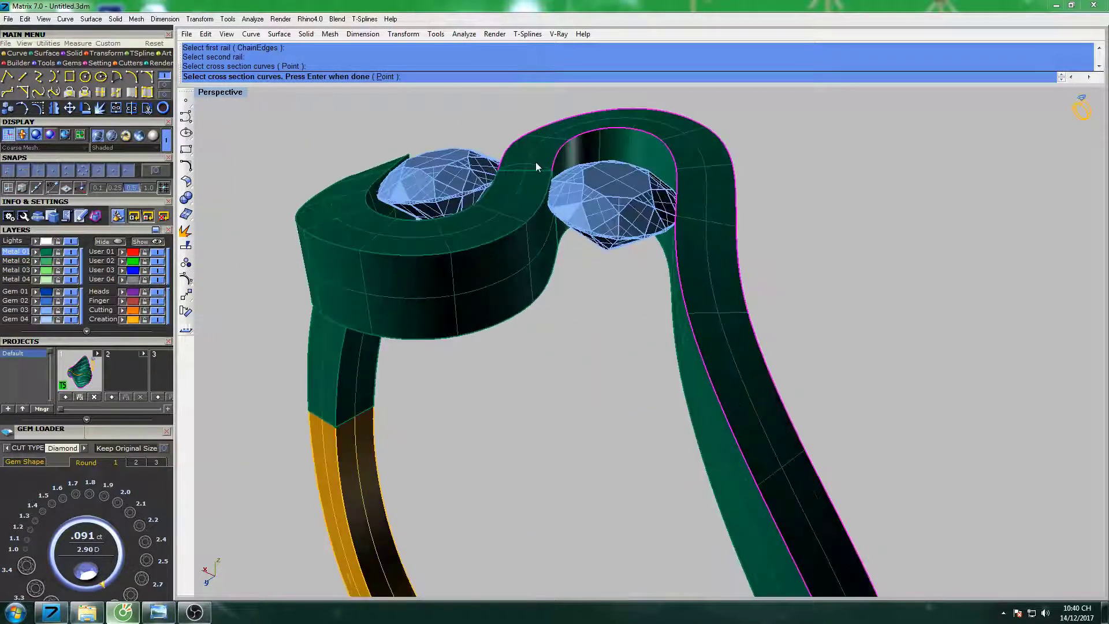
scroll(558, 198, down, 4)
Build the sweep with the arched cross-section, then select the left swept part.
key(Return)
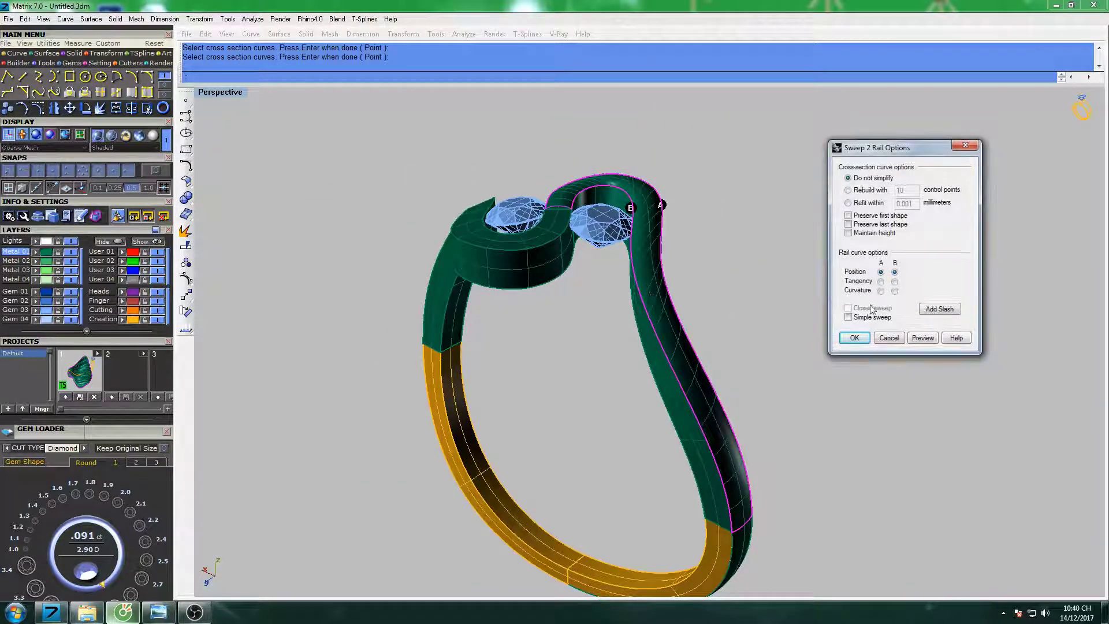
click(855, 338)
scroll(624, 240, up, 1)
scroll(578, 219, up, 2)
scroll(537, 203, up, 2)
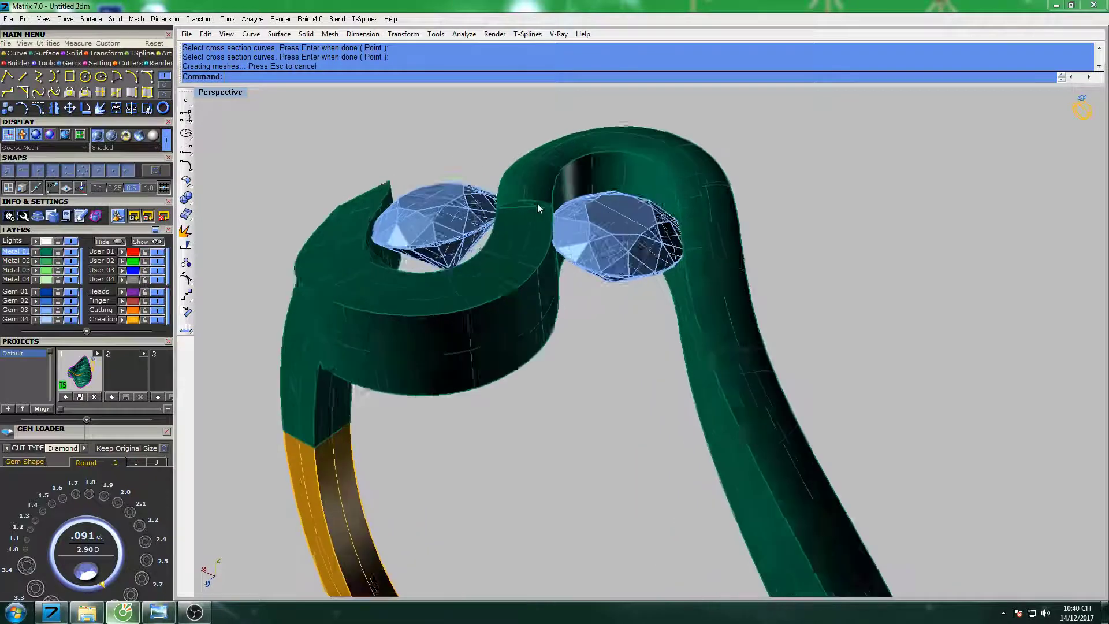
scroll(537, 203, up, 1)
click(526, 203)
click(558, 220)
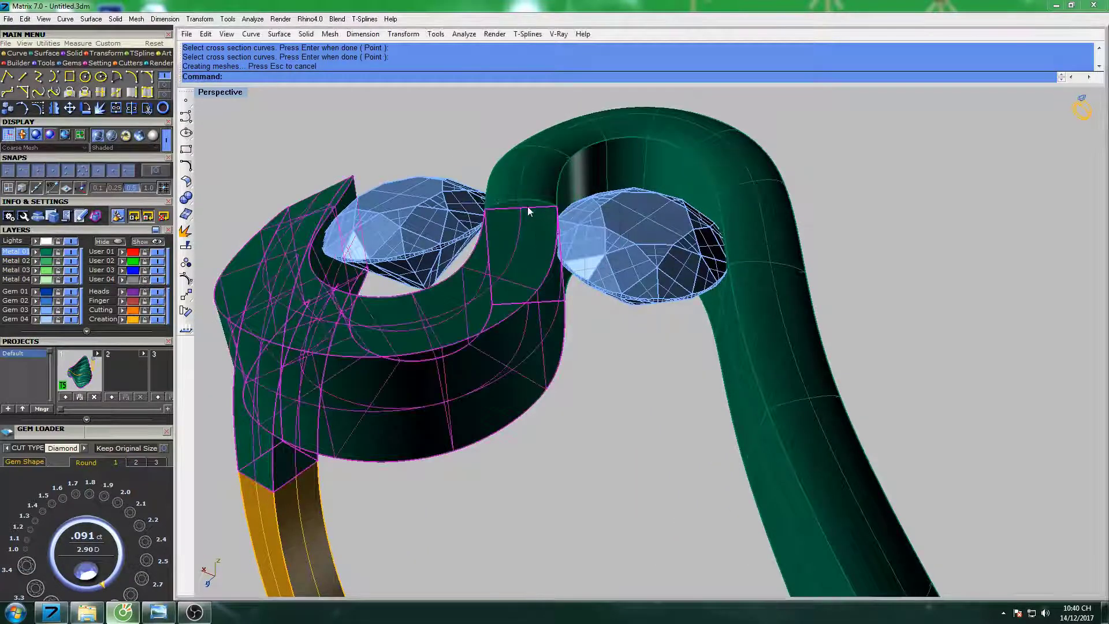
Delete the left swept part and ungroup the right tube.
text(d)
key(Return)
click(521, 235)
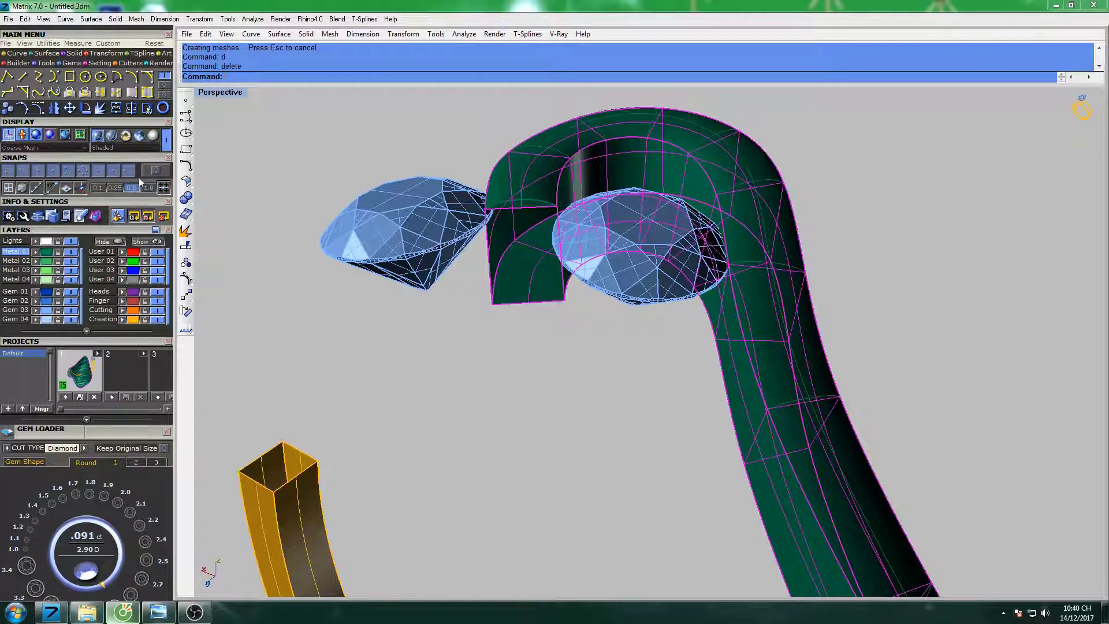
text(U)
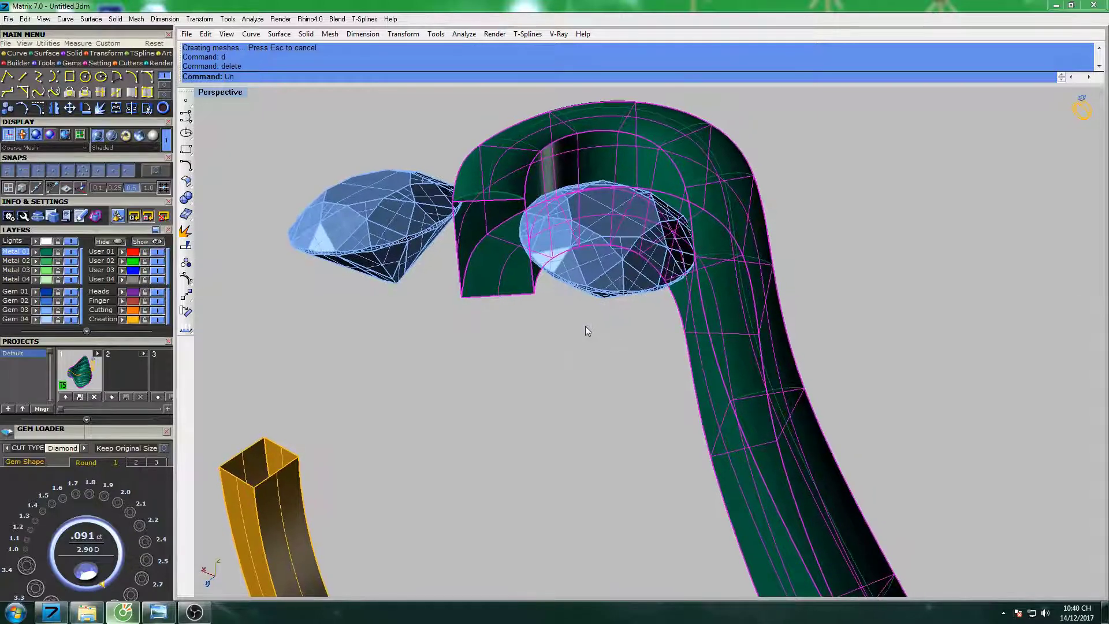
text(n)
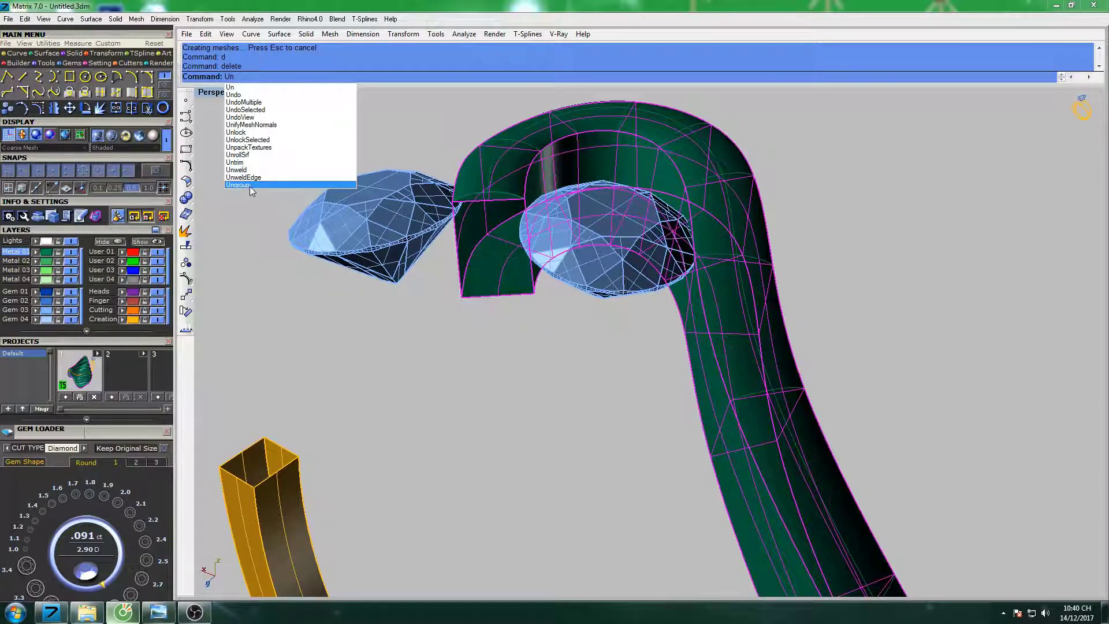
click(250, 185)
text(d)
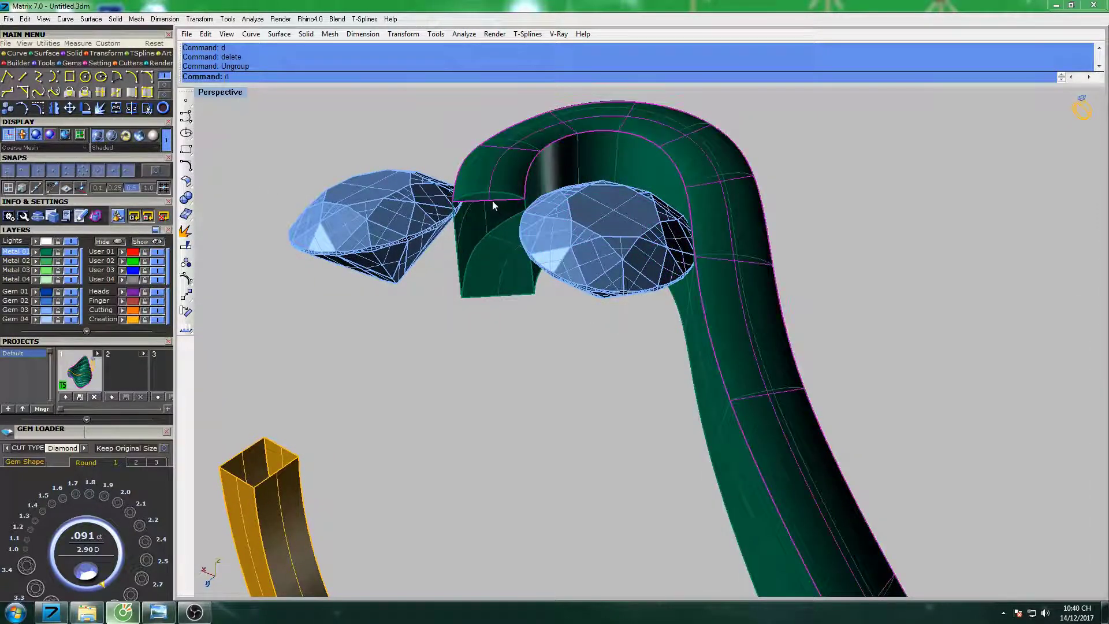
Delete the orange lower section and the ungrouped strip end piece.
scroll(493, 205, down, 5)
scroll(347, 289, up, 3)
click(345, 311)
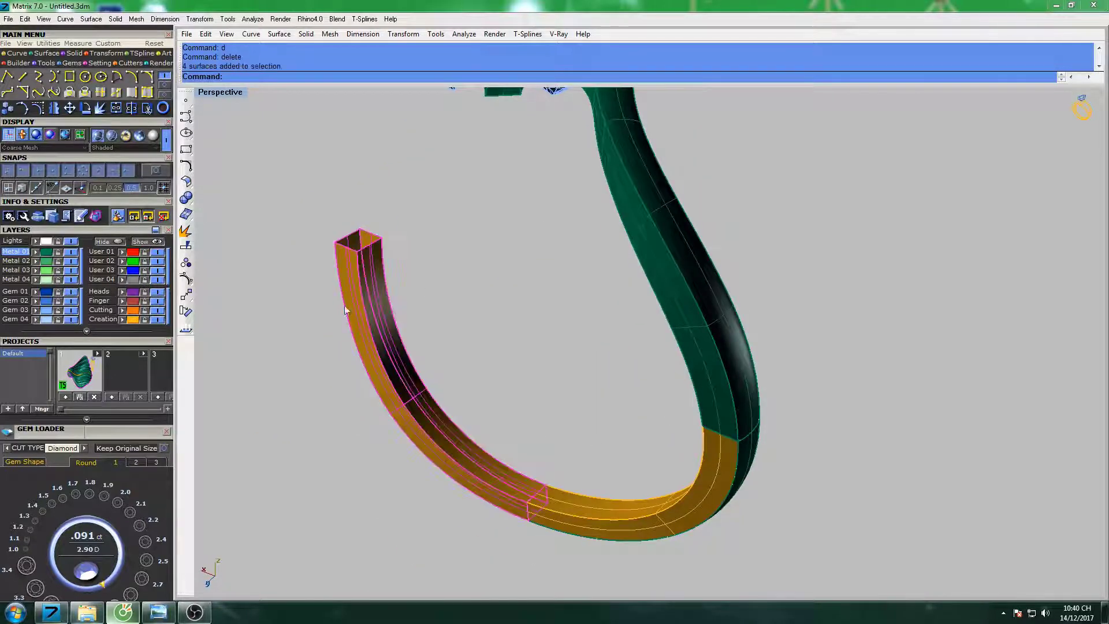
key(Return)
mouse_move(511, 287)
right_down()
mouse_move(762, 307)
mouse_move(717, 260)
mouse_move(617, 409)
right_up()
scroll(617, 409, up, 1)
scroll(610, 410, up, 2)
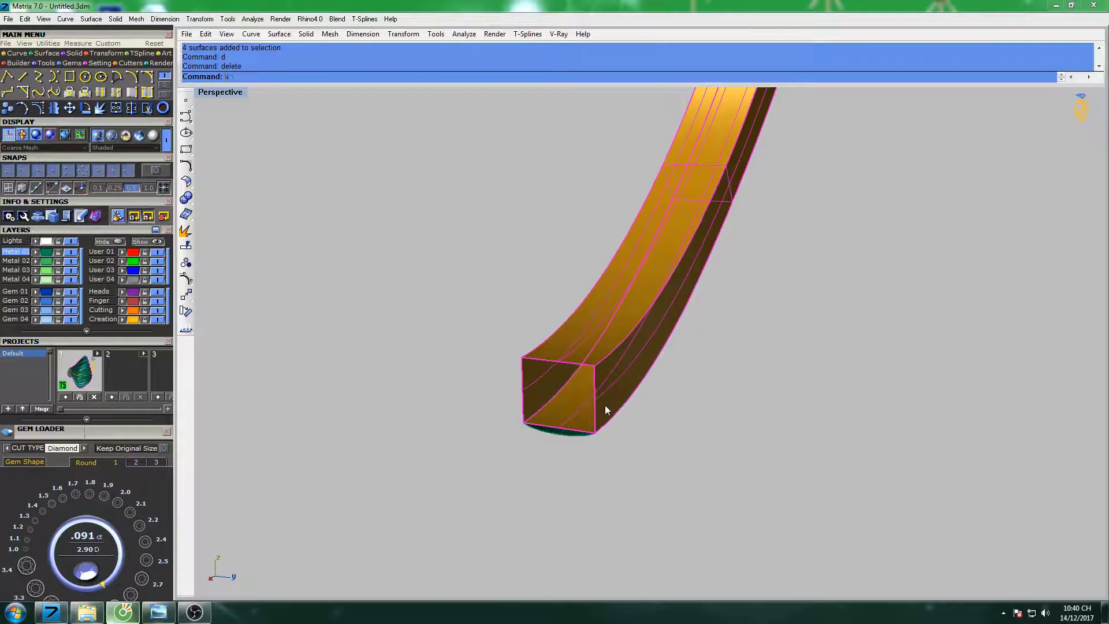
click(251, 186)
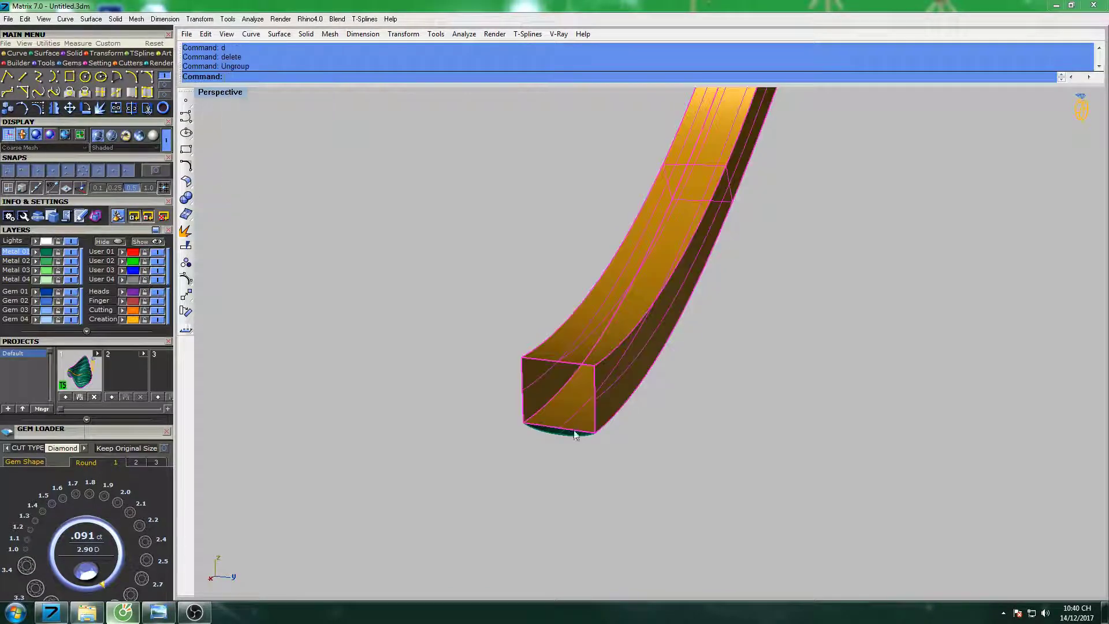
text(d)
key(Return)
Select all curves in the model with SelCrv and delete them.
scroll(572, 424, down, 3)
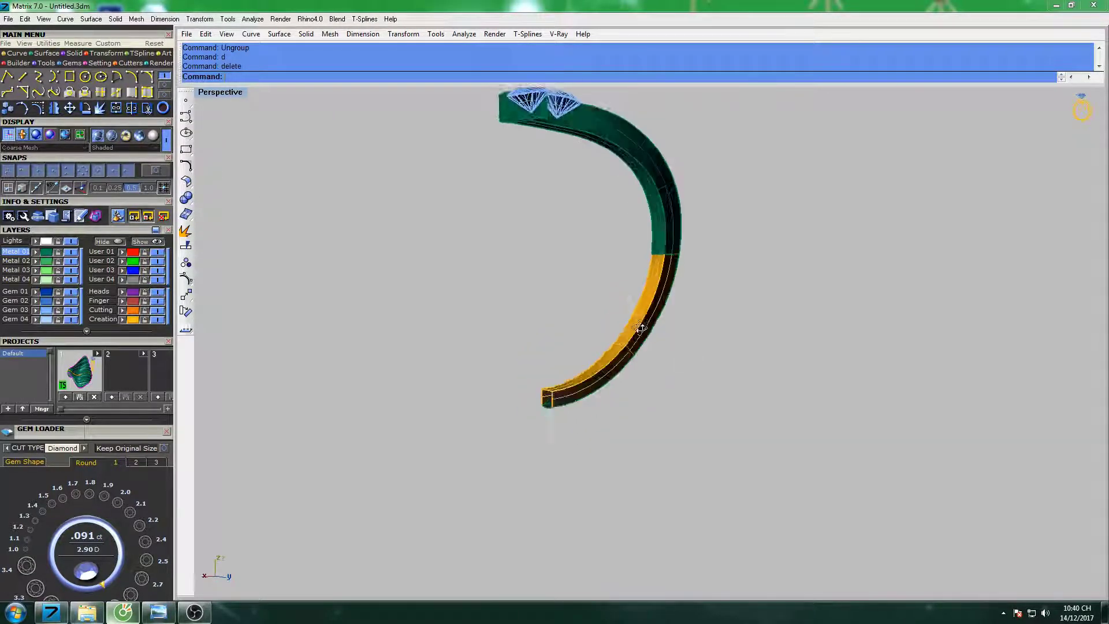
scroll(623, 329, down, 1)
scroll(595, 332, down, 1)
text(Se)
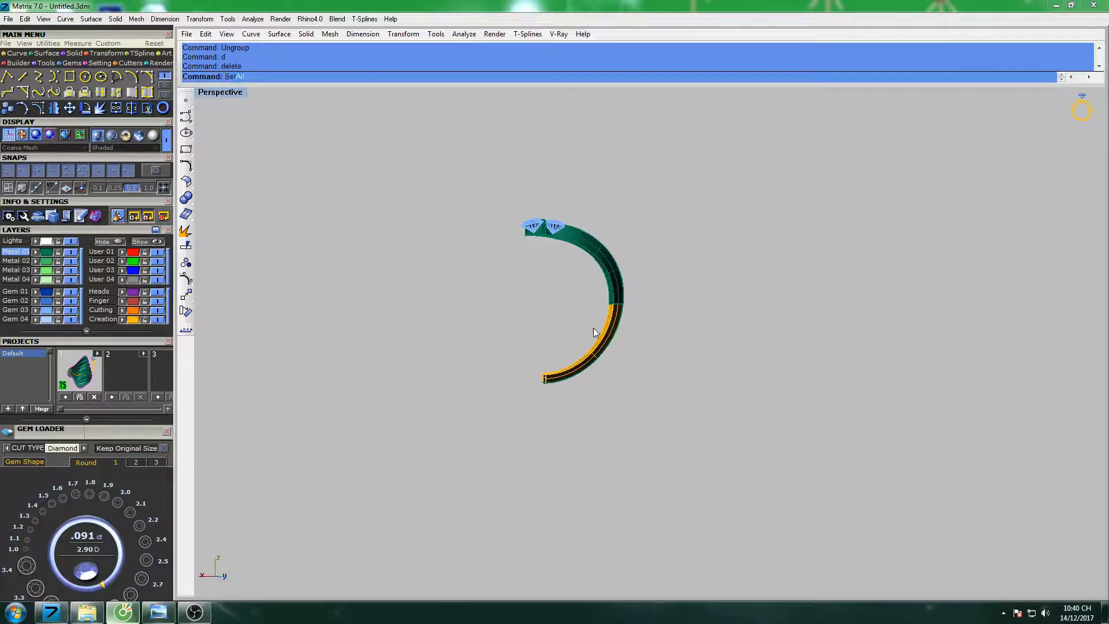
text(C)
click(248, 158)
right_drag(629, 277, 608, 315)
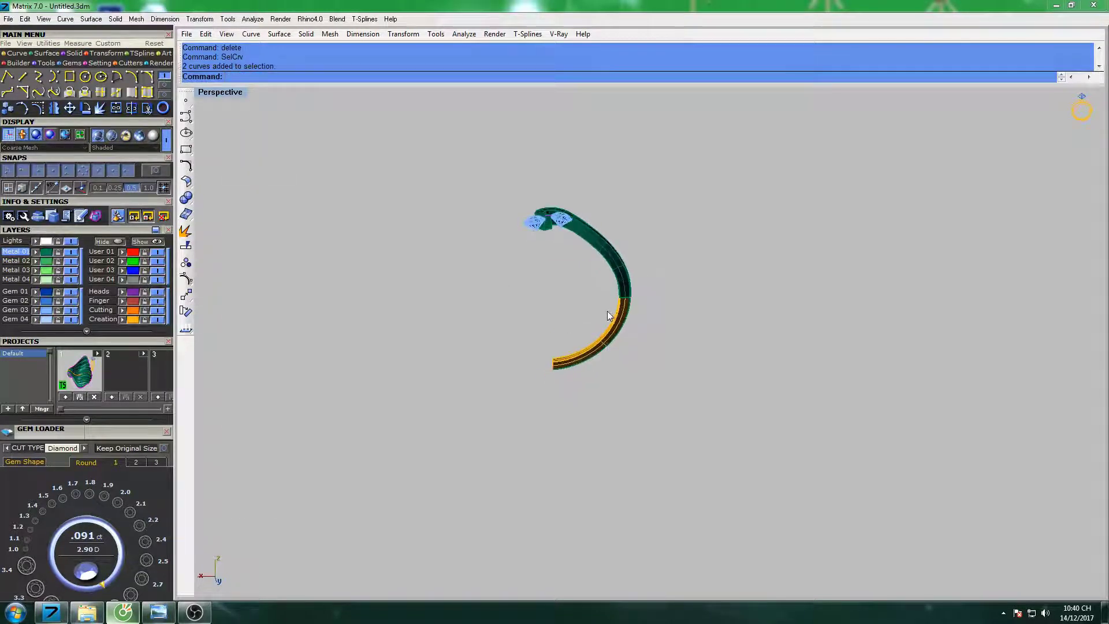
key(Delete)
Select the remaining ring half and maximize the Top viewport.
scroll(628, 289, up, 2)
scroll(580, 257, up, 3)
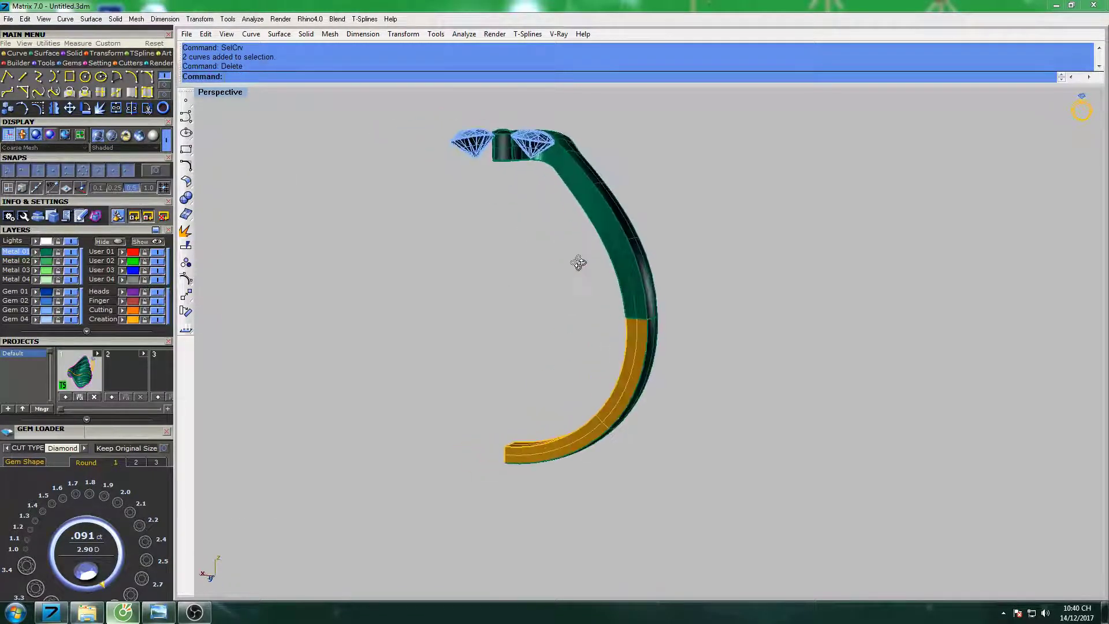
scroll(595, 276, up, 1)
drag(700, 289, 601, 277)
right_drag(601, 277, 270, 103)
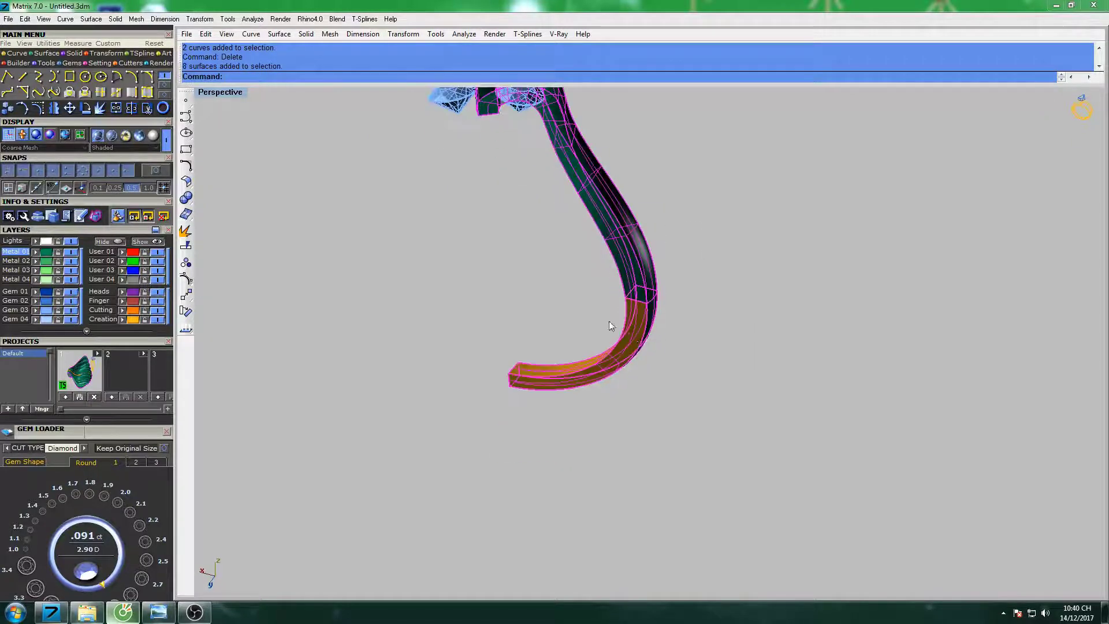
double_click(237, 94)
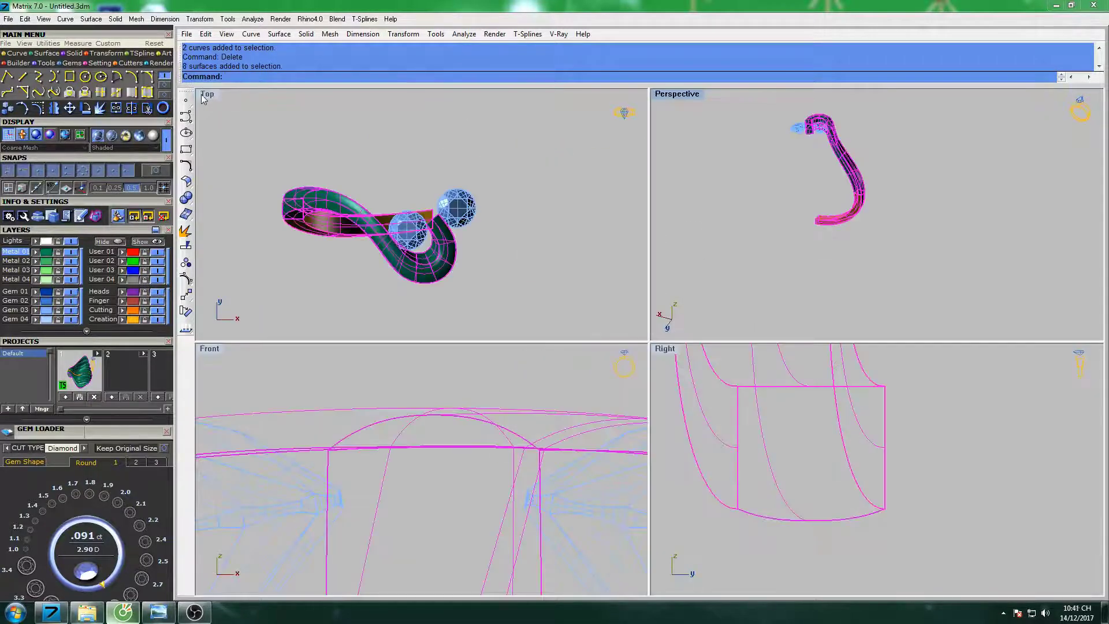
double_click(206, 94)
scroll(630, 265, down, 3)
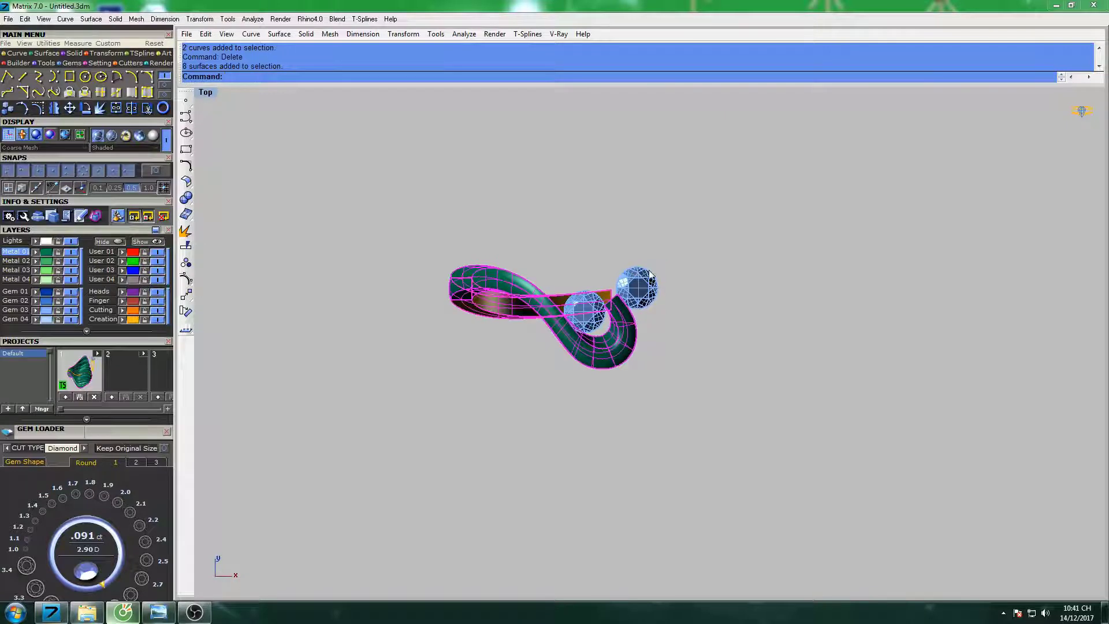
Rotate-copy the ring half 180° about the origin and join all 16 surfaces into one closed polysurface.
text(Rotate)
key(Return)
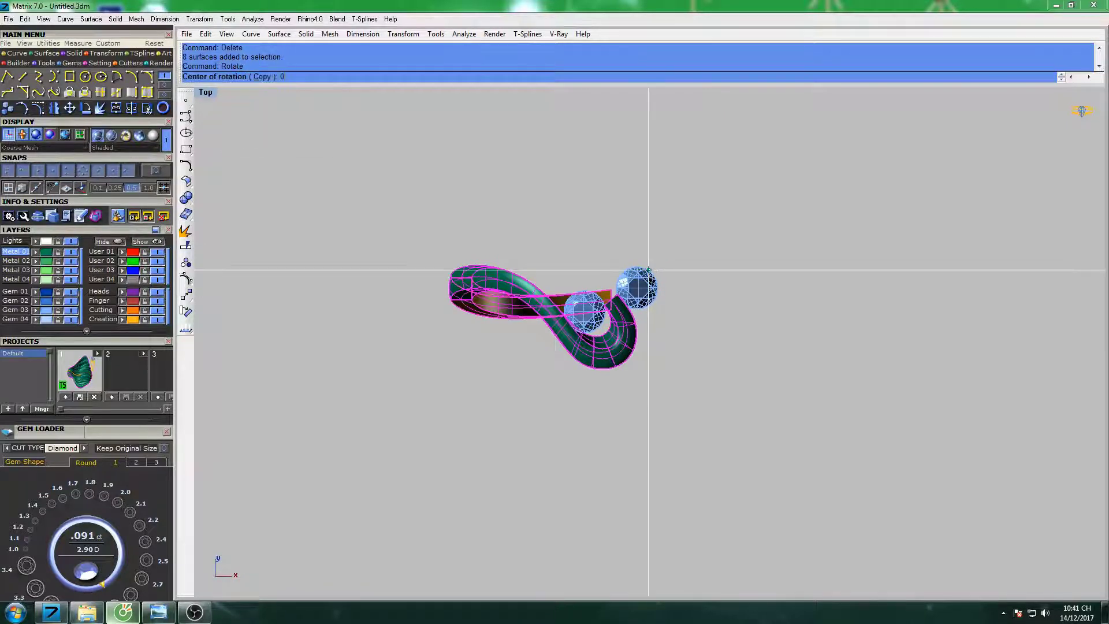
text(0)
key(Return)
click(298, 78)
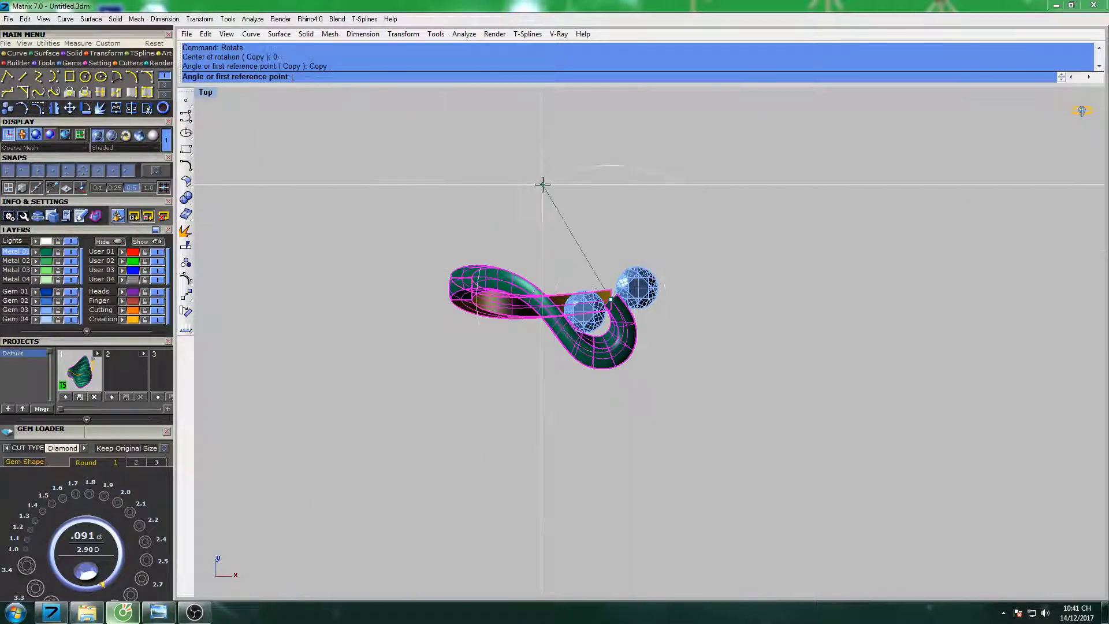
click(572, 140)
click(610, 408)
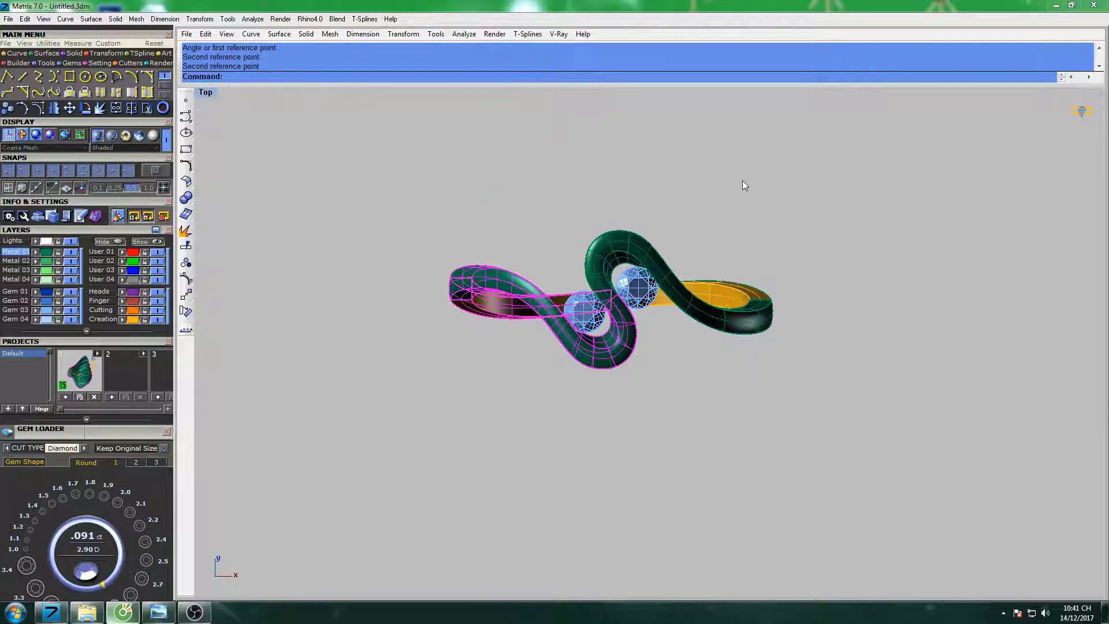
drag(832, 199, 394, 370)
text(Jo)
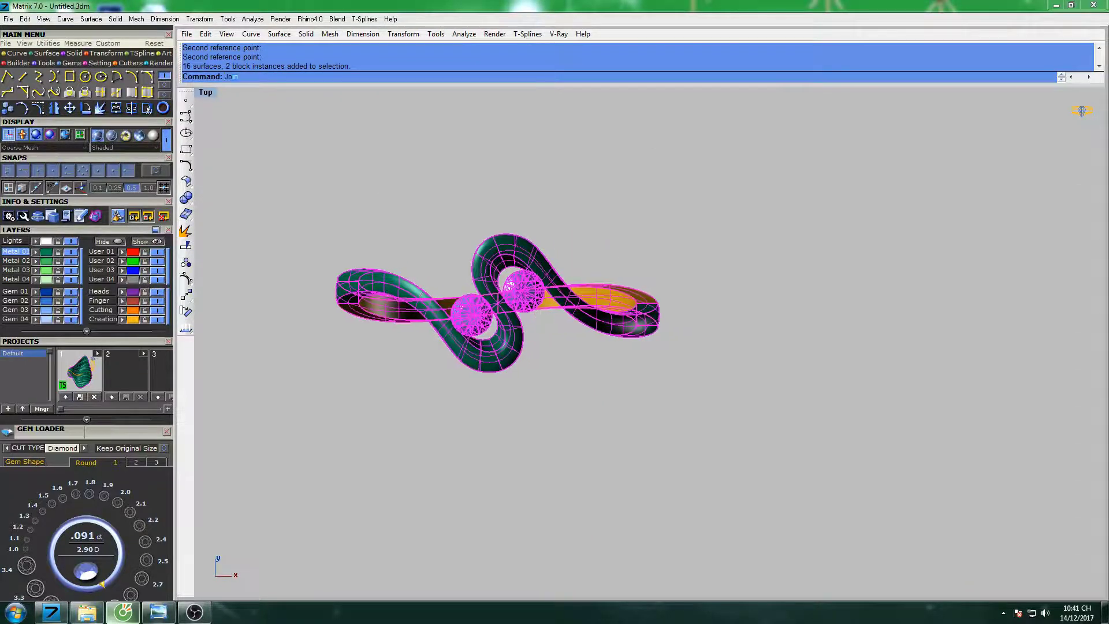
key(Return)
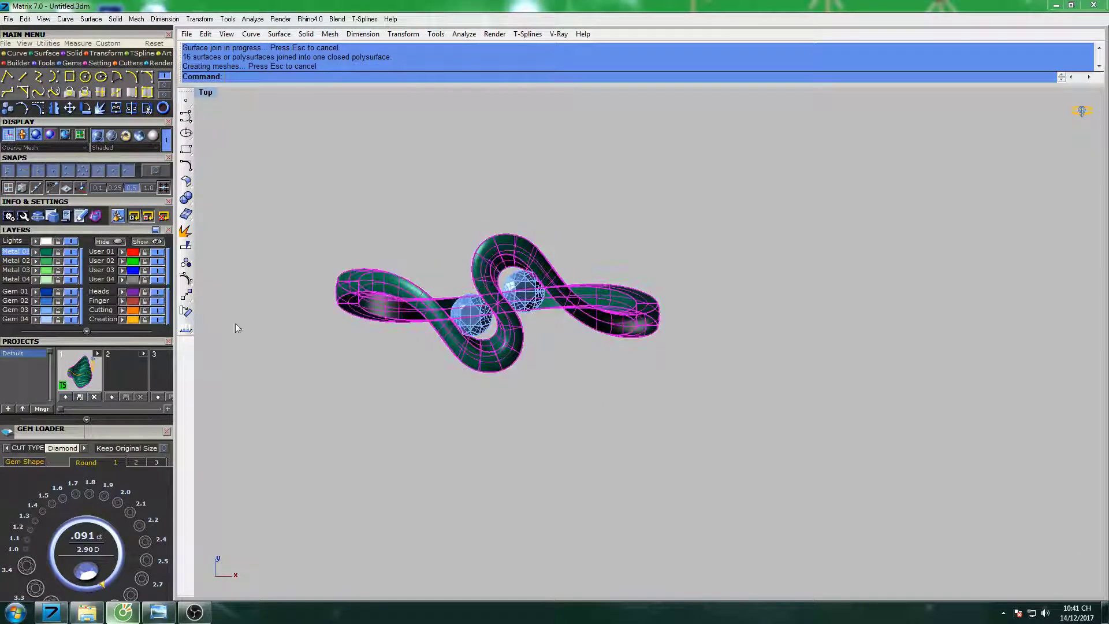
double_click(211, 94)
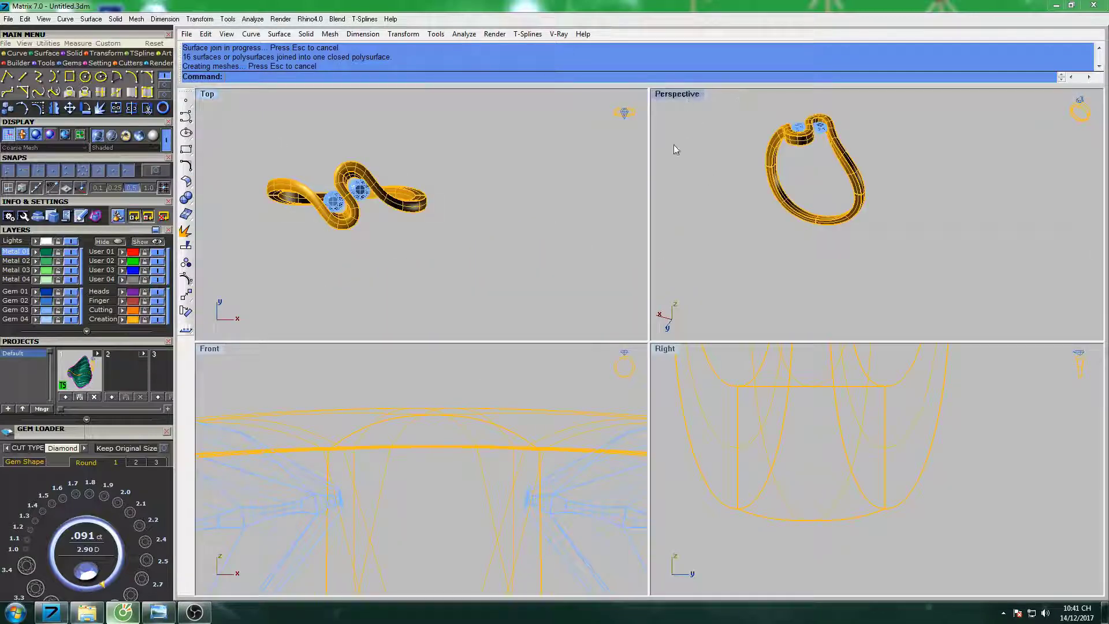
Smooth-shade the Perspective view, select the left gem, and launch the Bezel Builder.
right_drag(817, 240, 815, 255)
text(s)
key(Return)
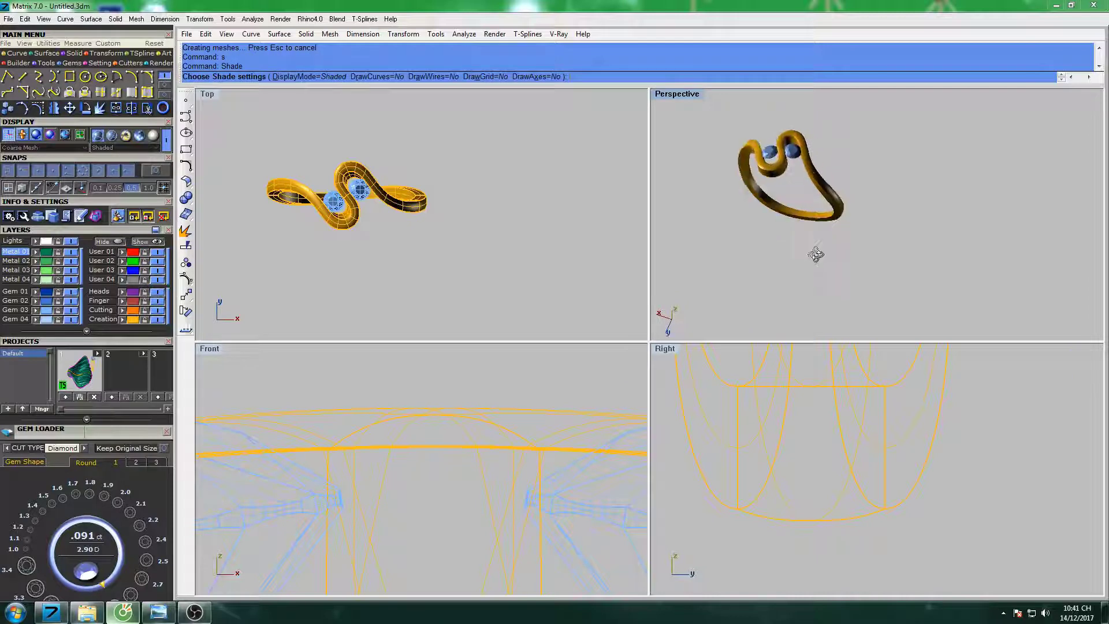
scroll(816, 255, up, 5)
click(780, 167)
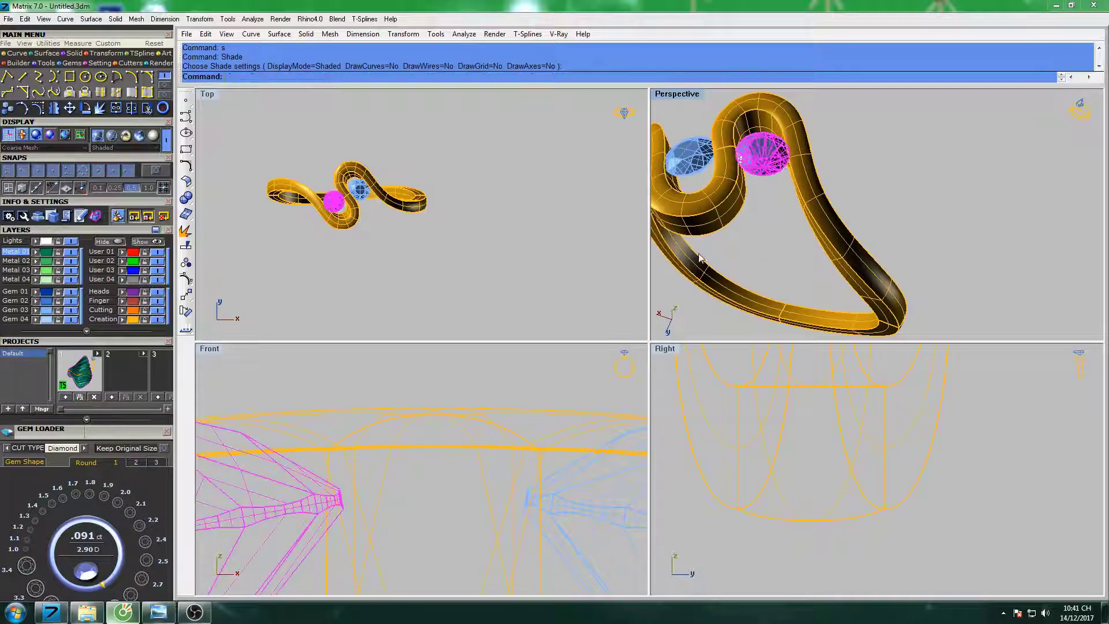
mouse_move(700, 258)
right_down()
mouse_move(770, 127)
mouse_move(790, 165)
right_up()
key(Escape)
click(788, 155)
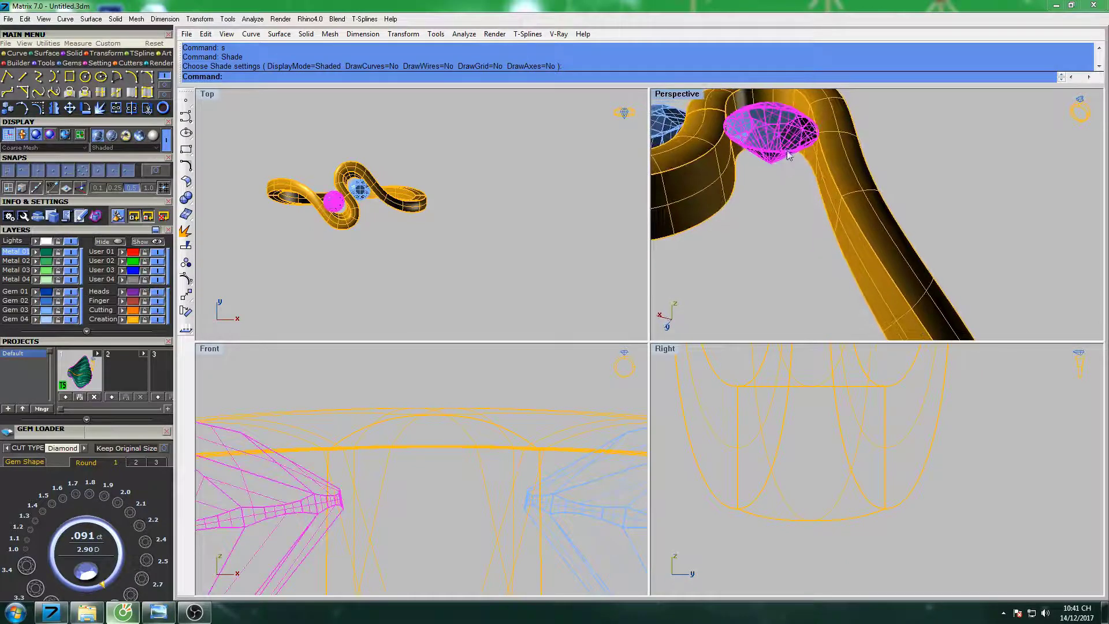
click(101, 74)
Build a Gallery Rail bezel on the left gem with square sharp.cpt profile and 0° bezel angle.
click(37, 77)
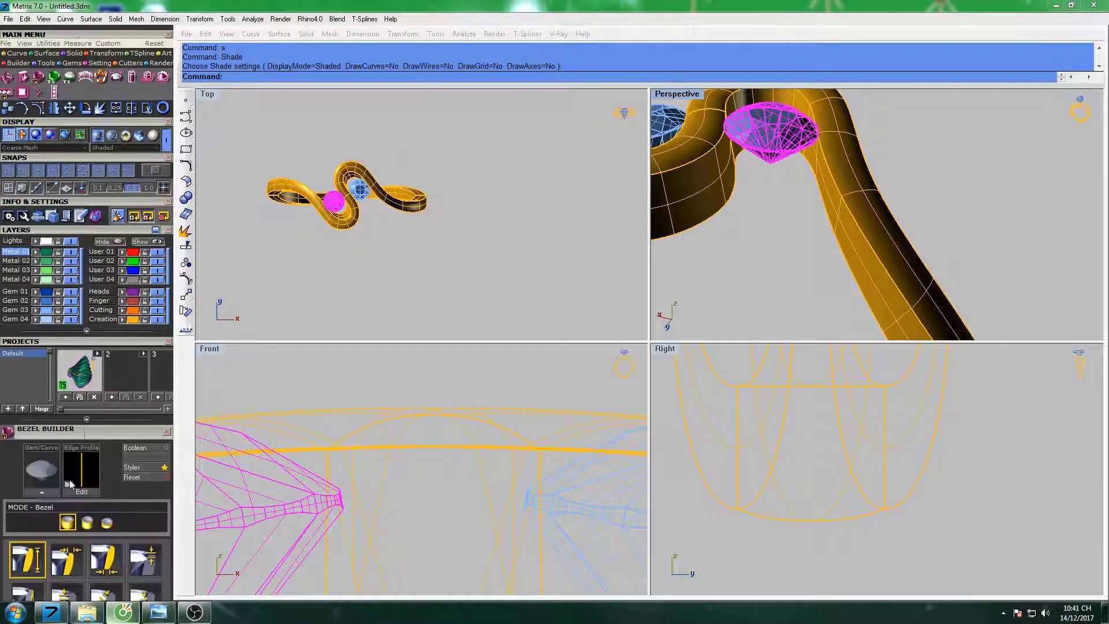
click(42, 493)
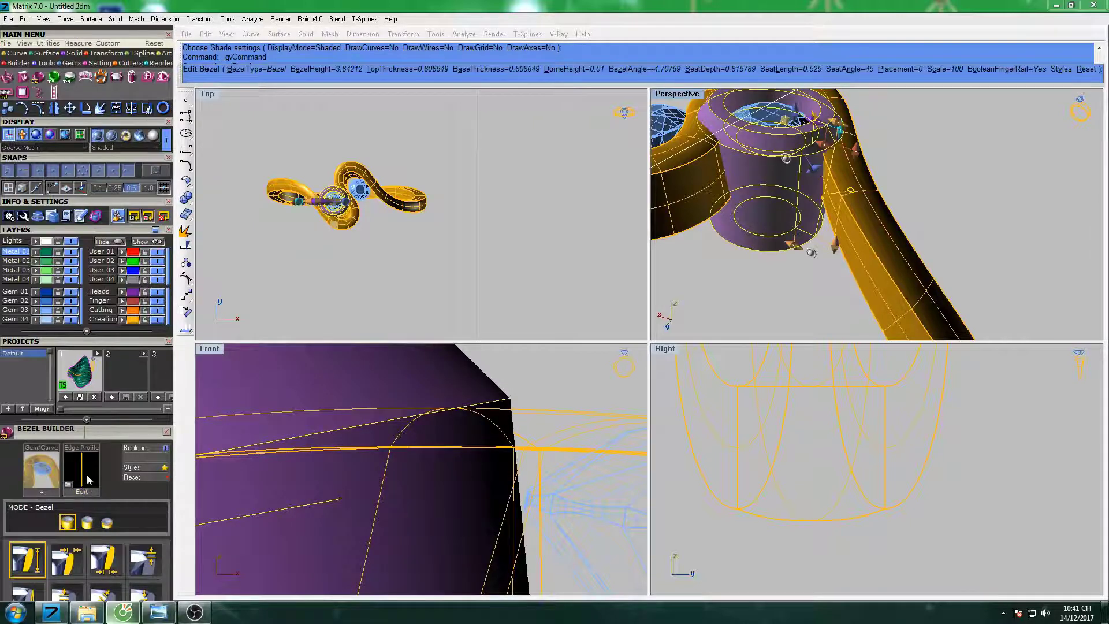
click(106, 522)
click(89, 482)
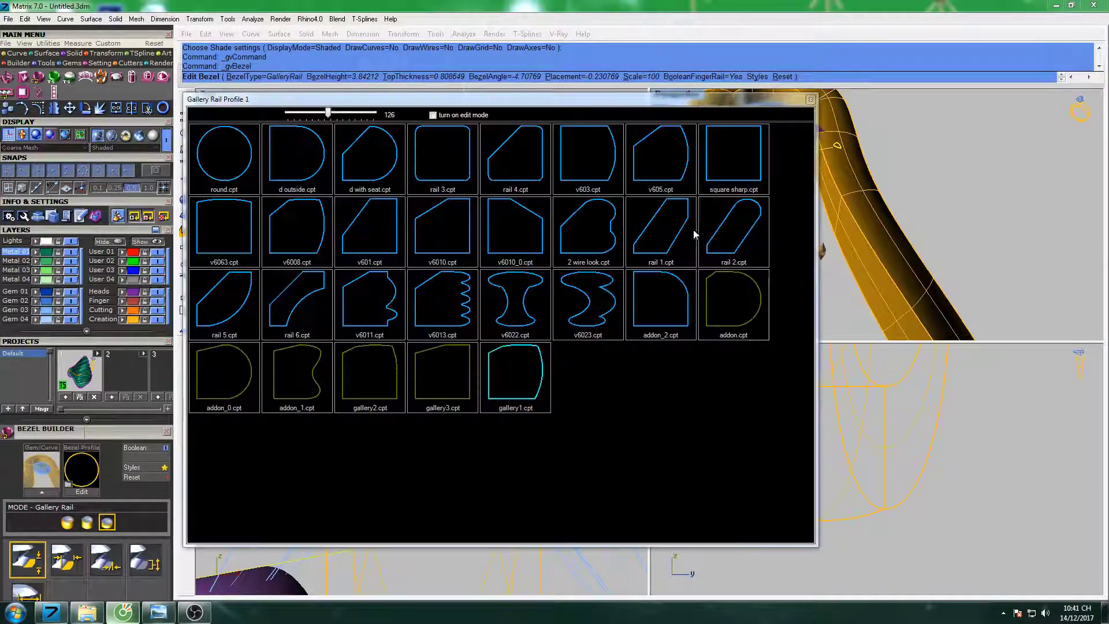
click(735, 169)
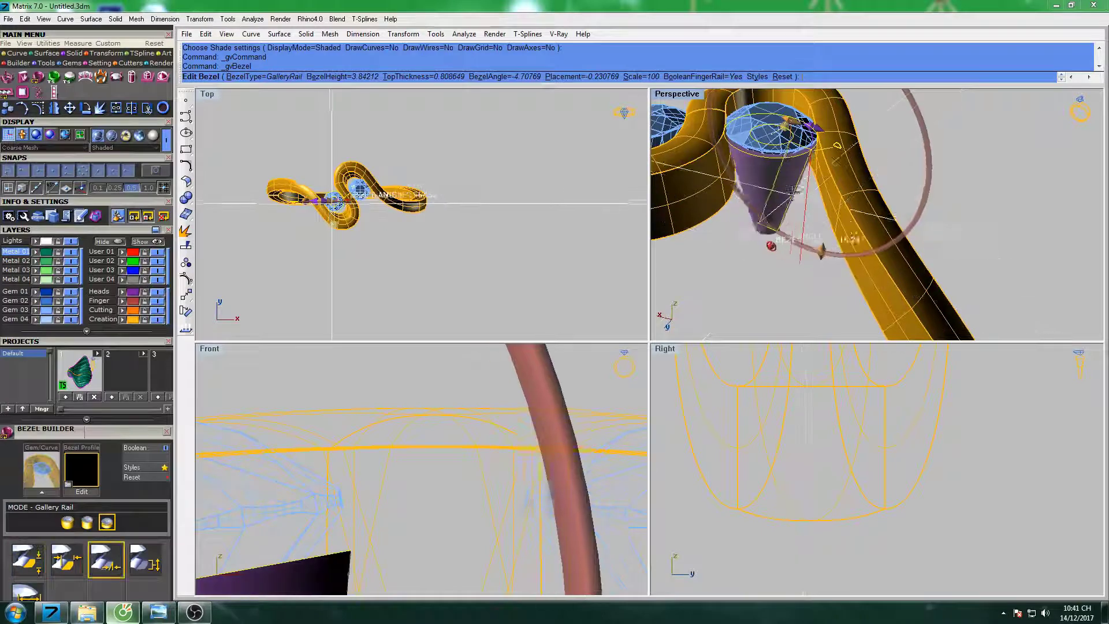
drag(771, 246, 802, 259)
scroll(155, 261, down, 3)
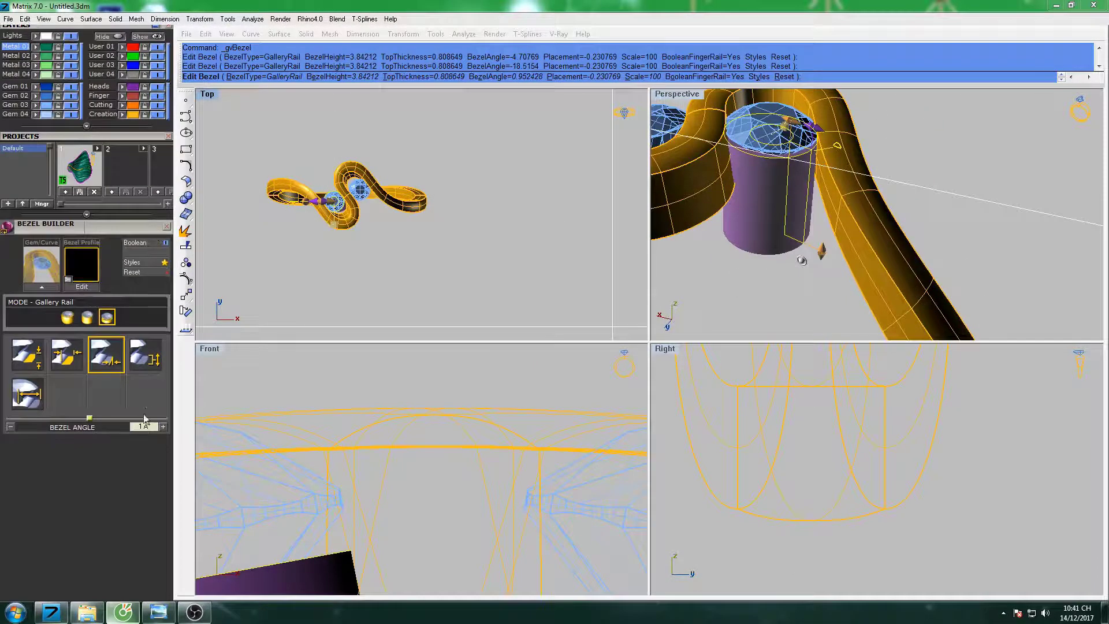
key(Return)
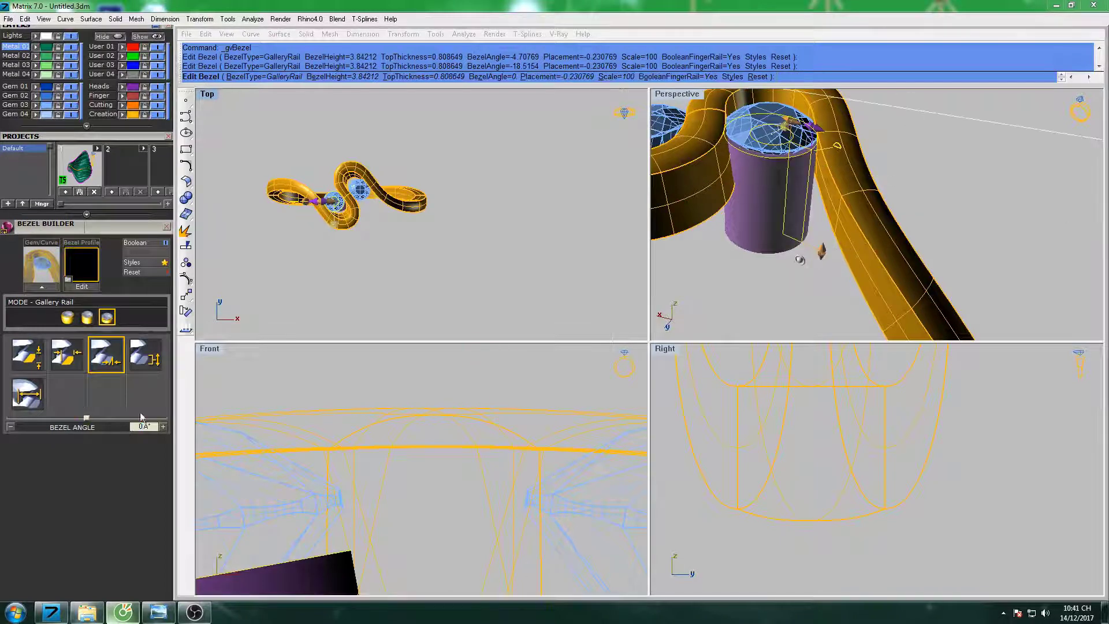
Shorten the bezel height to about 1.26 mm and lower its placement to -0.45 mm.
double_click(673, 95)
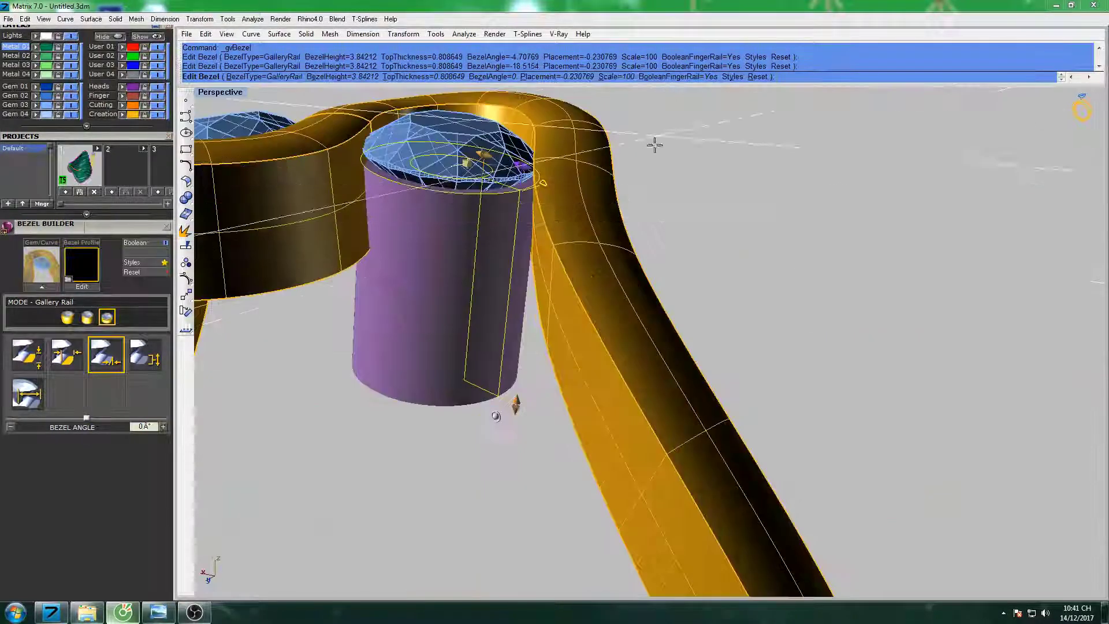
scroll(631, 384, up, 3)
drag(652, 381, 663, 247)
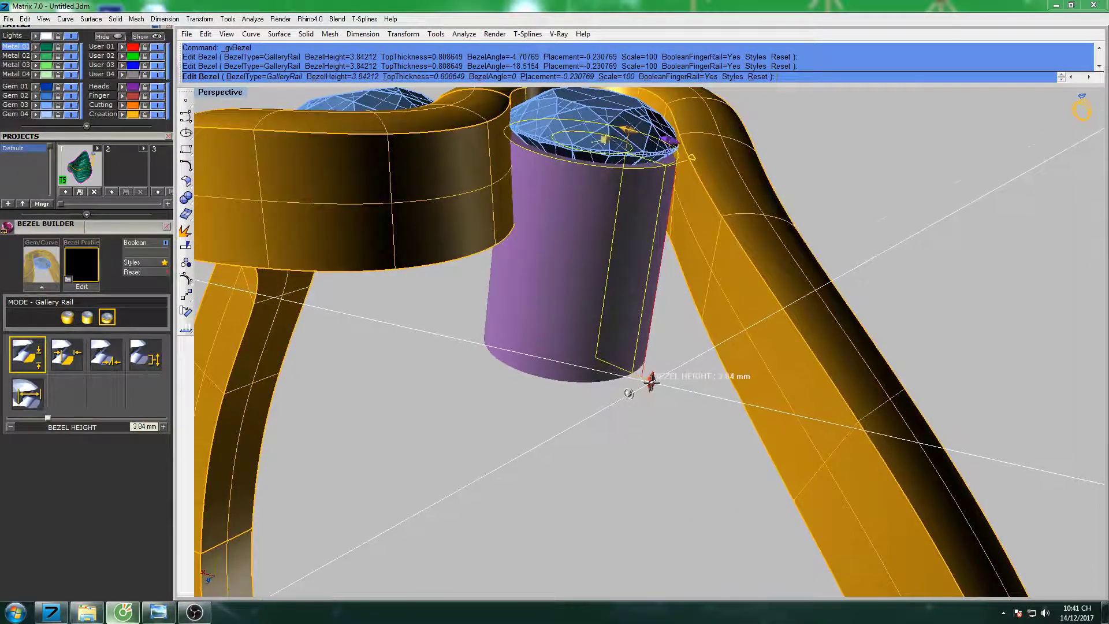
mouse_move(663, 247)
right_down()
mouse_move(658, 293)
mouse_move(664, 191)
right_up()
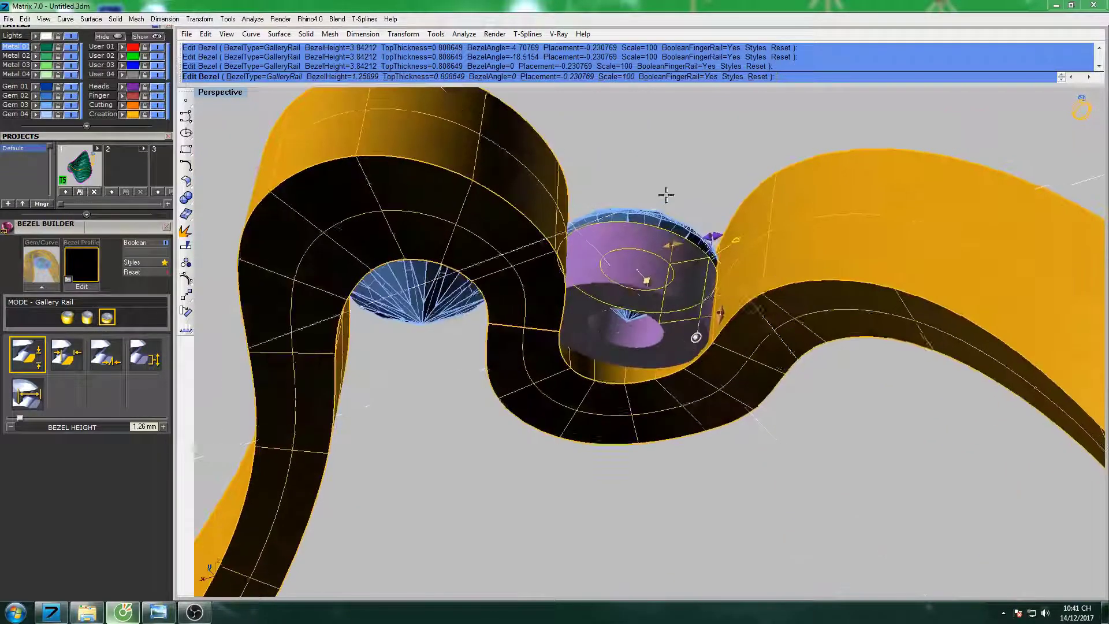
scroll(652, 299, up, 5)
scroll(652, 300, up, 3)
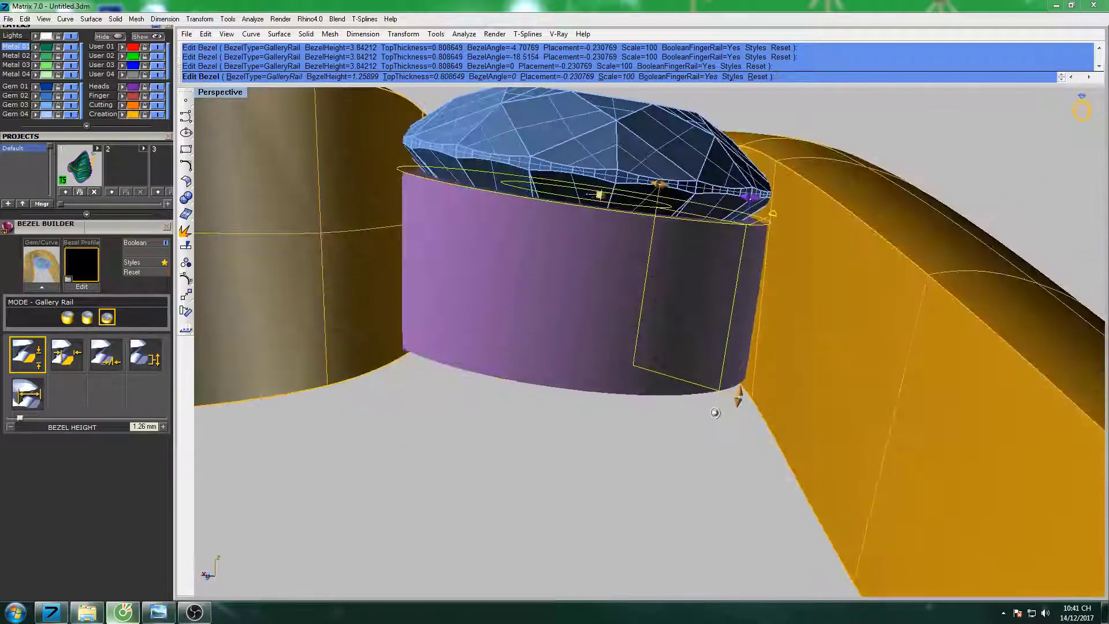
drag(599, 195, 596, 220)
right_drag(596, 220, 601, 208)
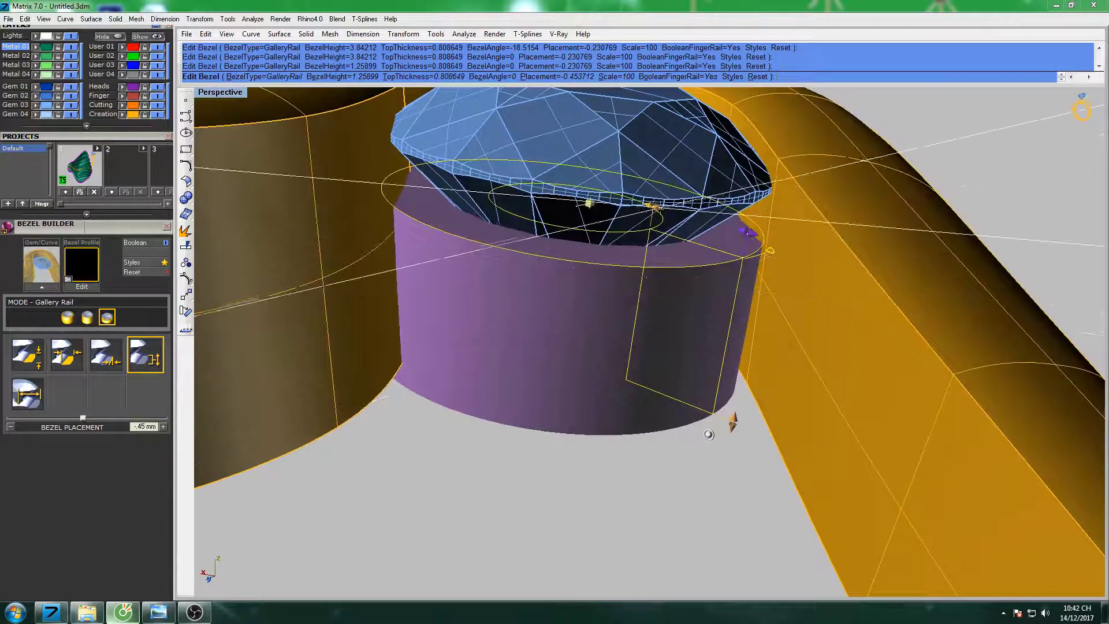
Thin the bezel top to 0.48 mm, set height to 1.02 mm, and apply rail profile v6010_0.
drag(653, 205, 688, 217)
mouse_move(688, 217)
right_down()
mouse_move(705, 201)
mouse_move(745, 300)
right_up()
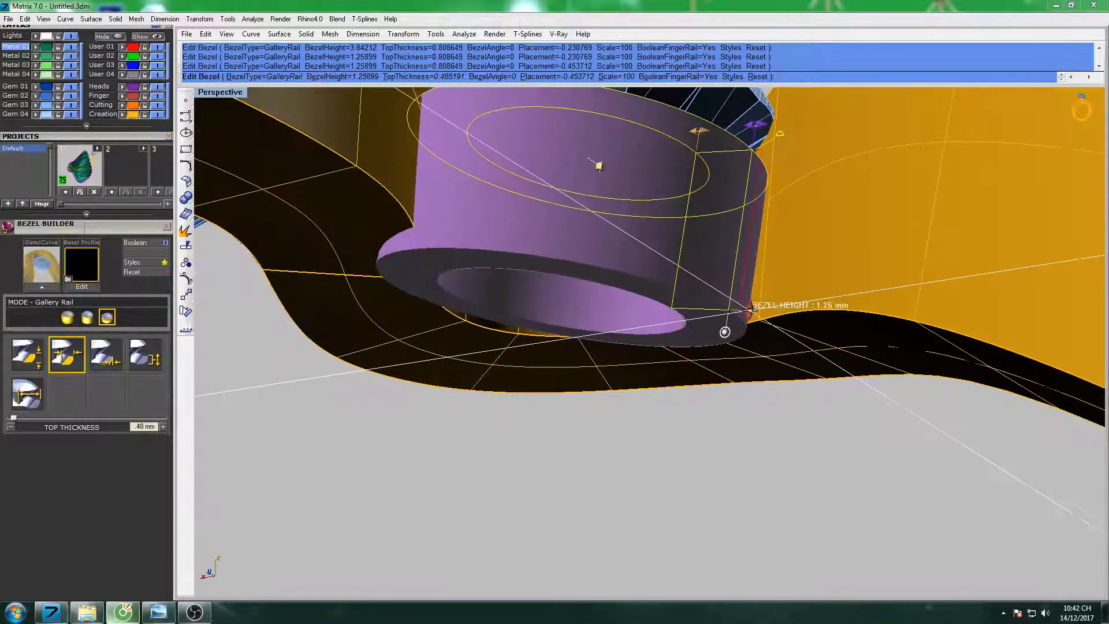
drag(751, 310, 755, 288)
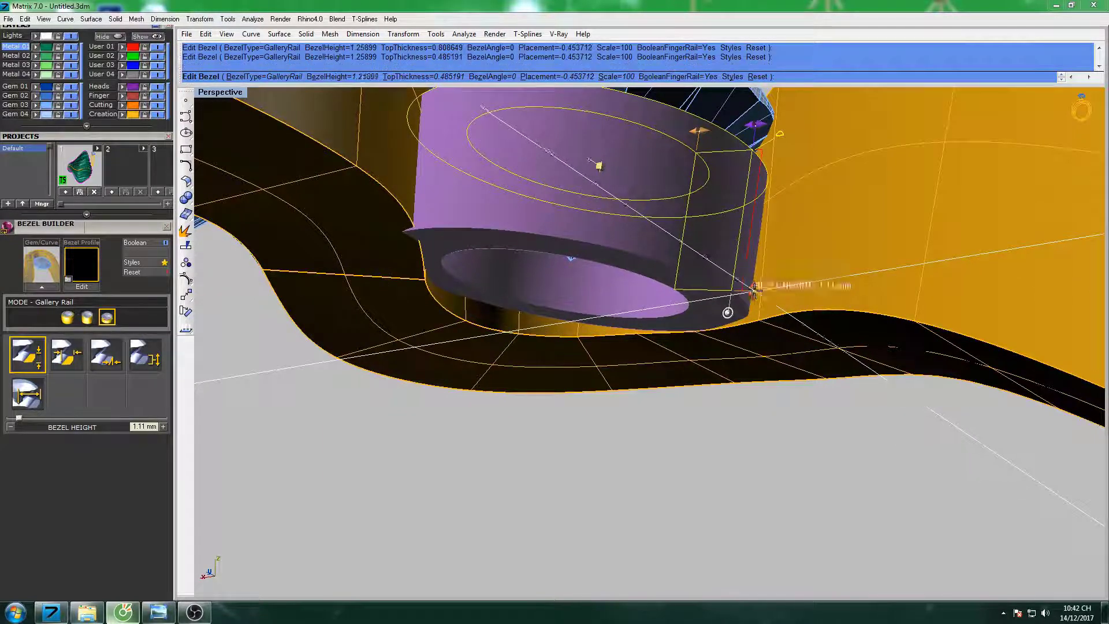
right_drag(755, 289, 742, 295)
drag(743, 295, 768, 279)
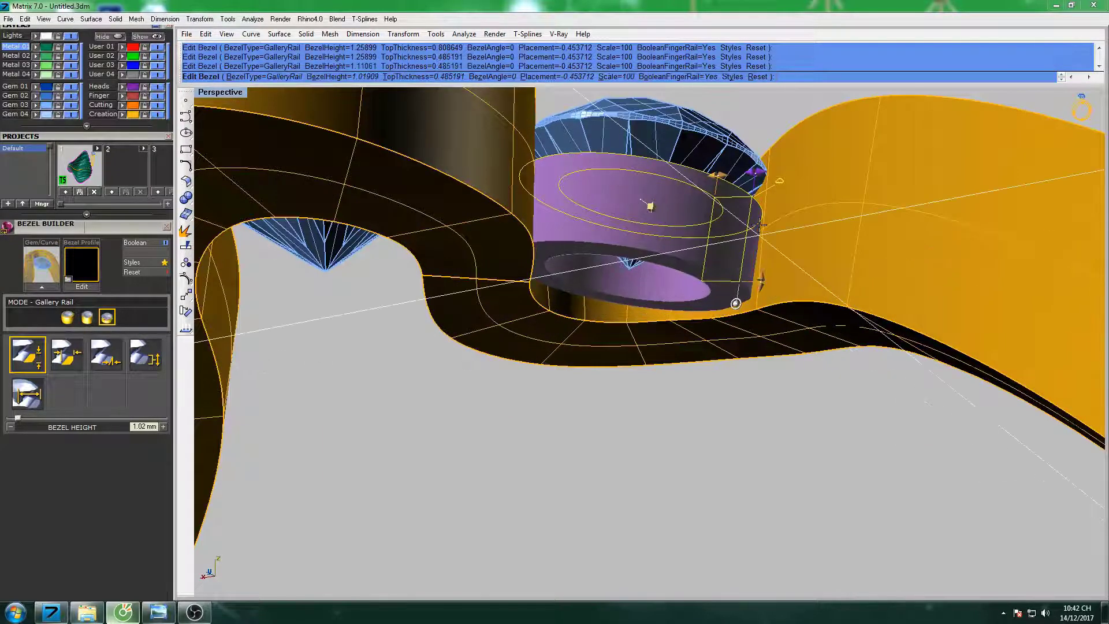
right_drag(760, 226, 734, 330)
click(80, 267)
click(523, 231)
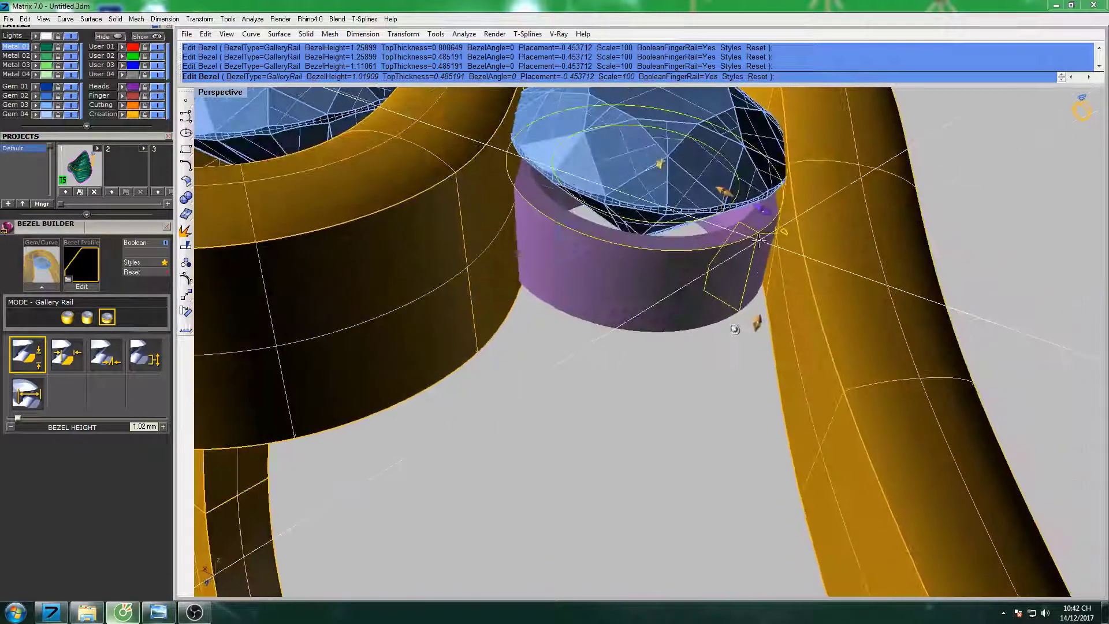
right_click(742, 254)
double_click(228, 94)
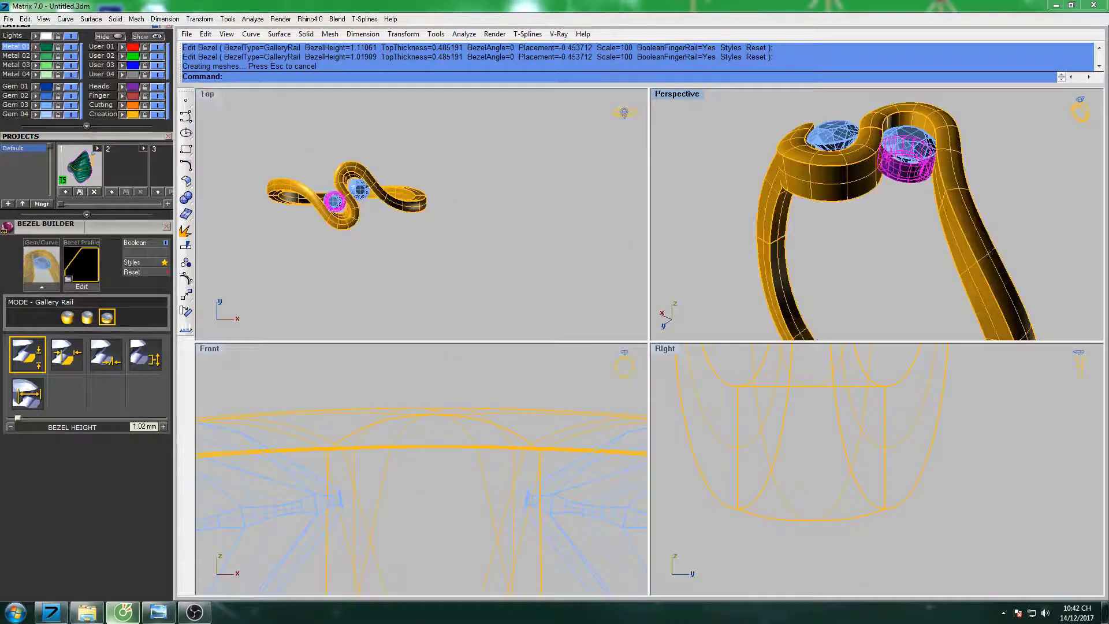
Rotate a copy of the bezel 180° about the origin onto the second gem.
right_drag(274, 148, 318, 155)
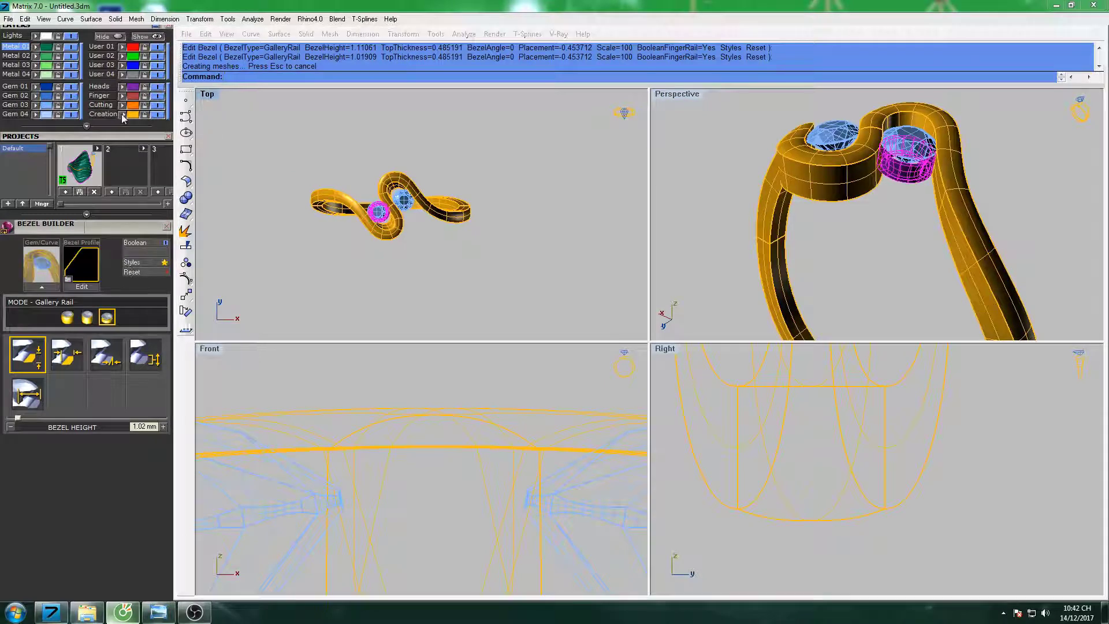
scroll(425, 245, up, 1)
scroll(426, 246, up, 1)
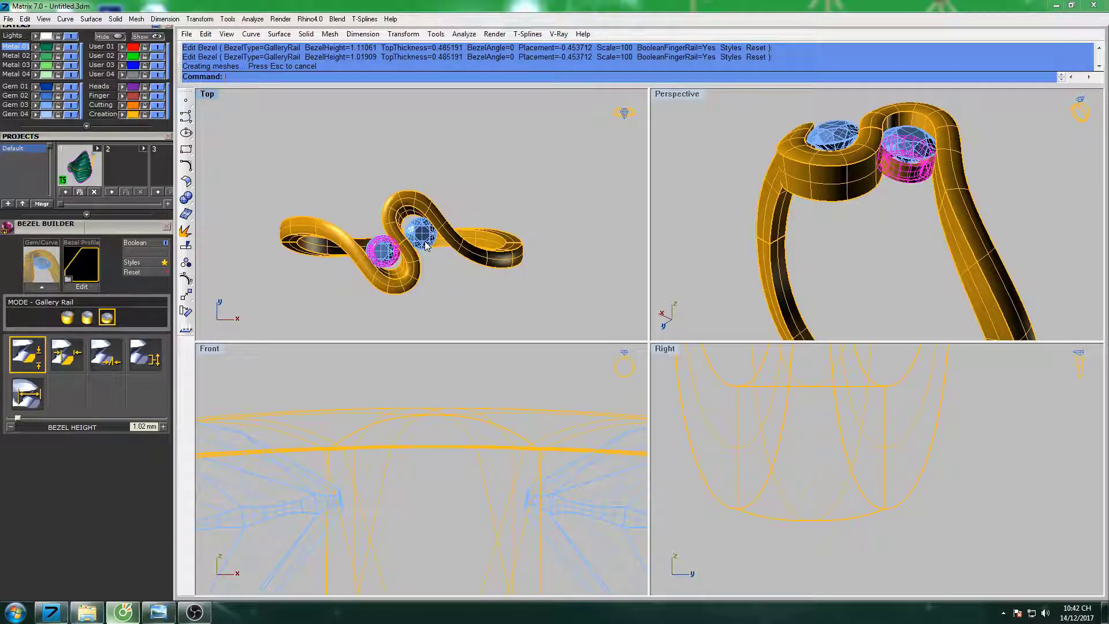
text(rotate)
key(Return)
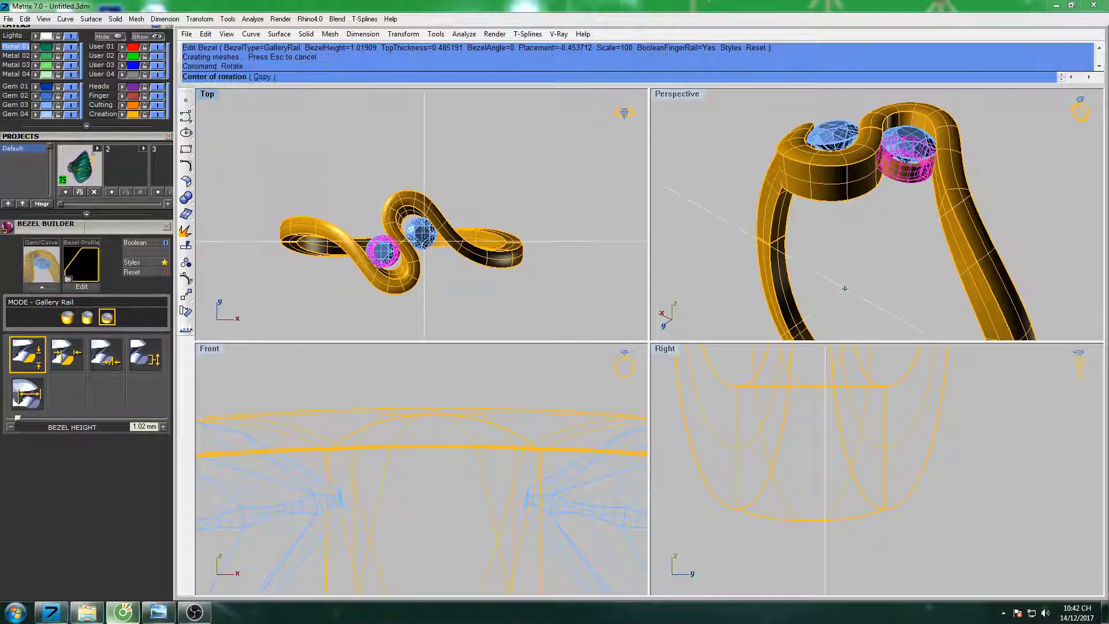
key(Return)
click(292, 76)
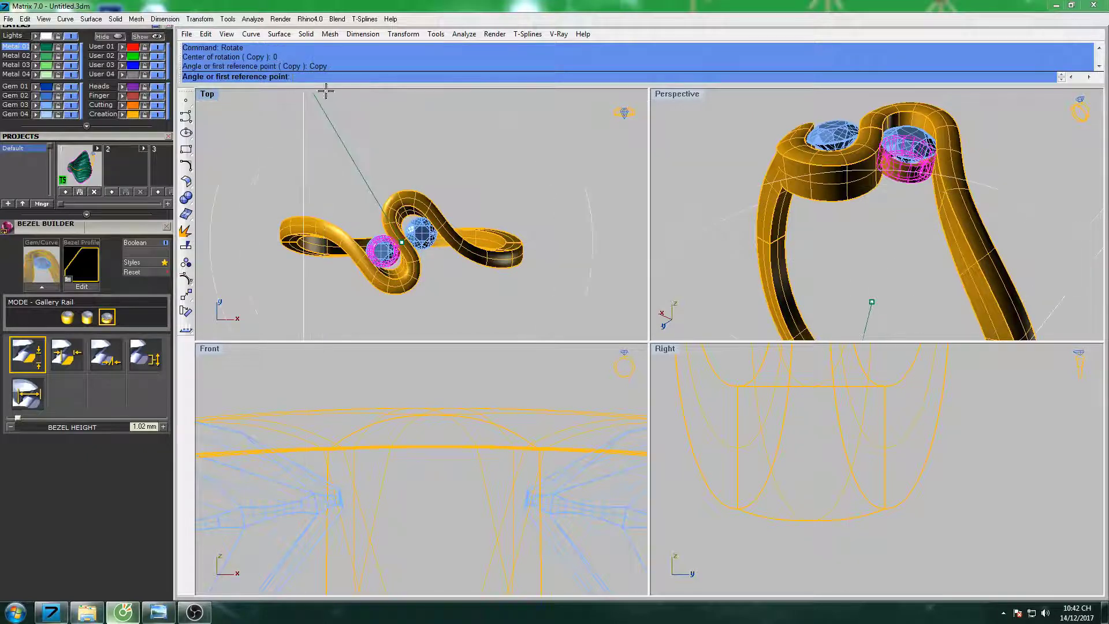
click(438, 149)
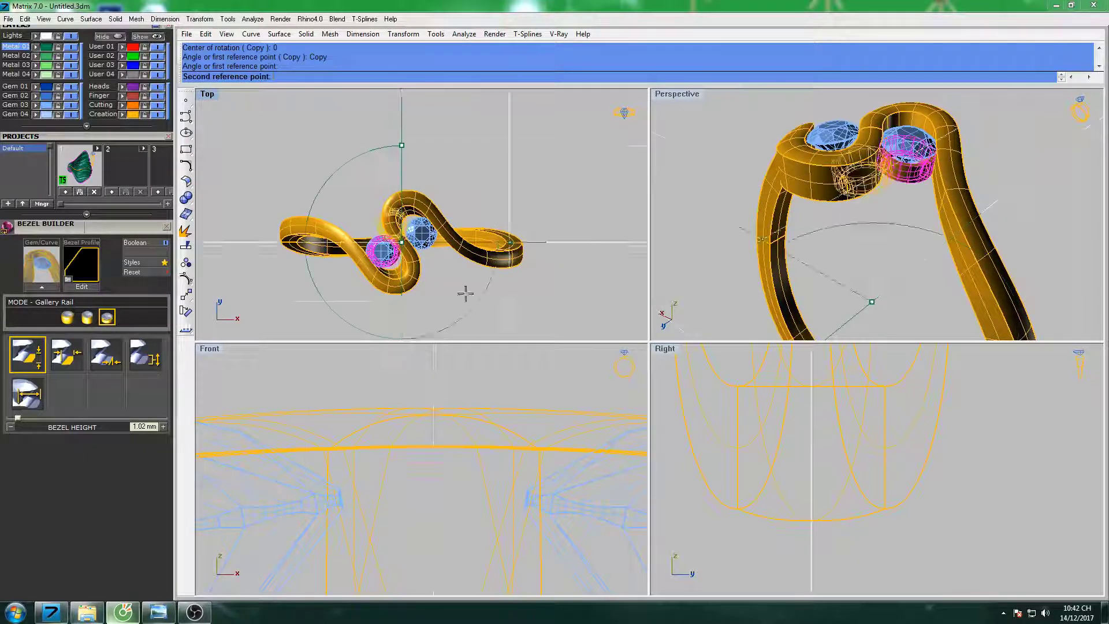
click(422, 299)
Maximise the Perspective view and shade the ring.
double_click(687, 95)
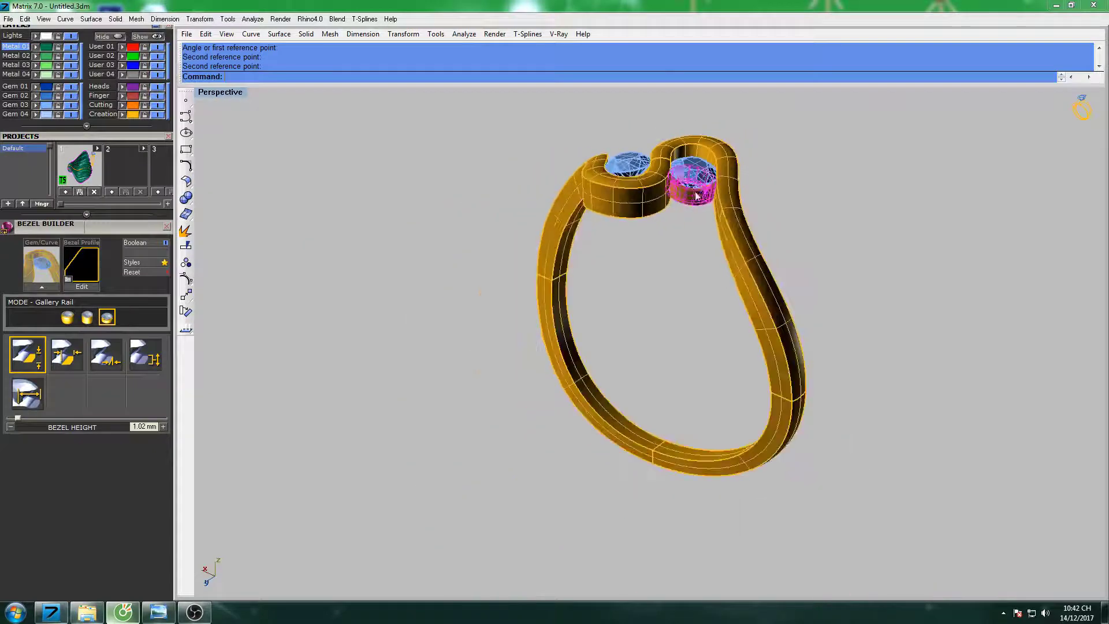
text(s)
key(Return)
right_drag(687, 247, 655, 223)
key(Return)
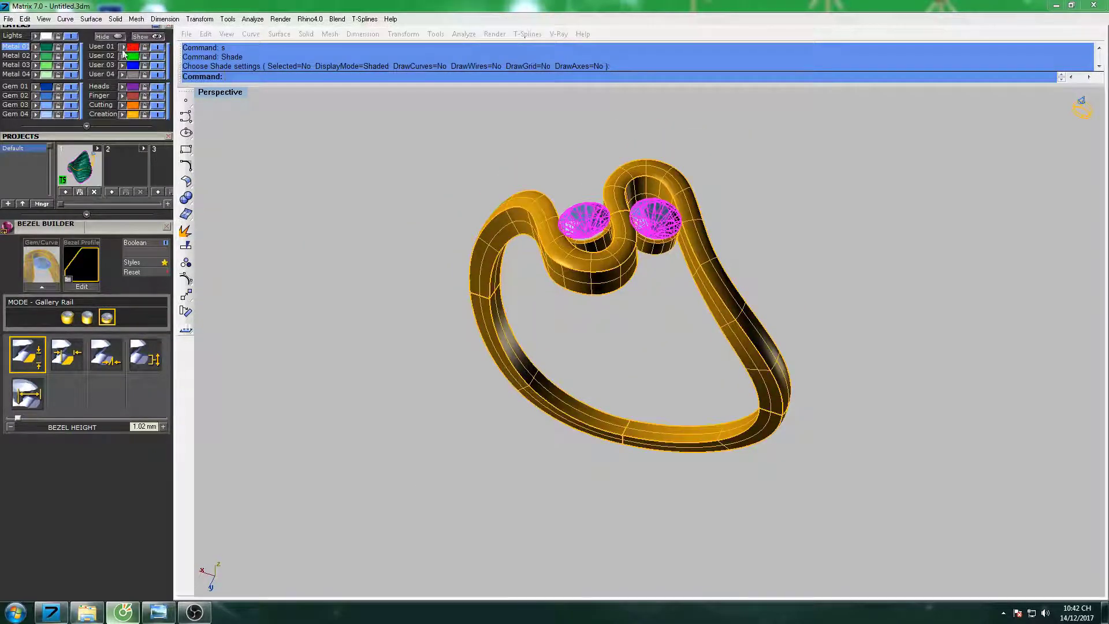
Shade the Perspective view without wires, gems red, then restore the four-view layout.
mouse_move(659, 225)
right_down()
mouse_move(632, 238)
mouse_move(639, 285)
mouse_move(612, 272)
right_up()
text(s)
key(Return)
double_click(222, 94)
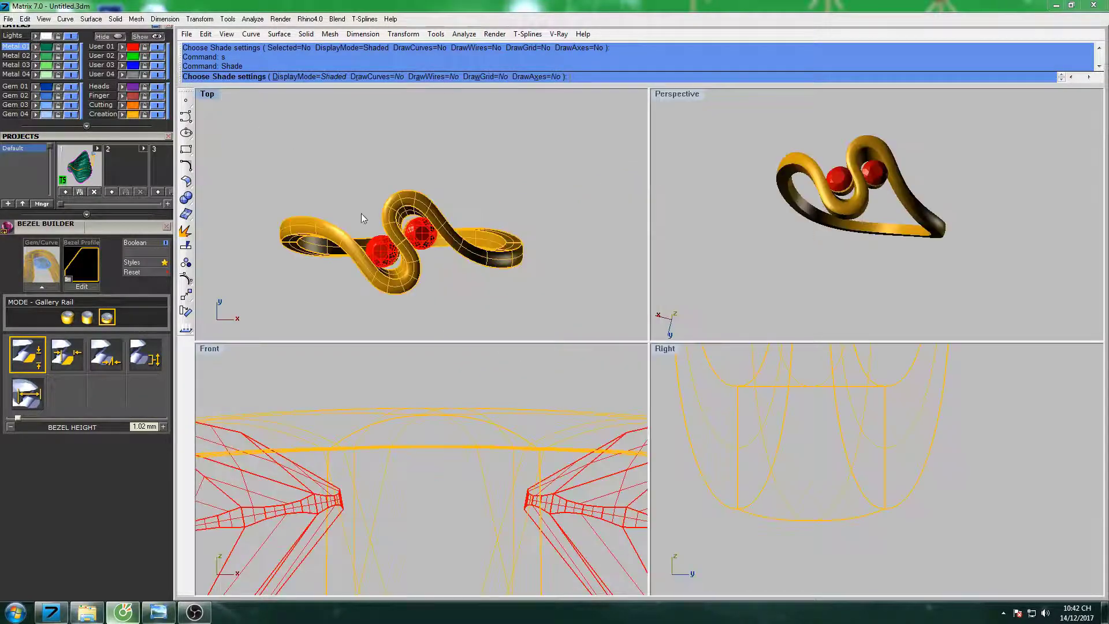
right_drag(362, 213, 388, 179)
Shade the Front view and zoom until the whole ring is framed.
click(558, 413)
scroll(520, 404, down, 3)
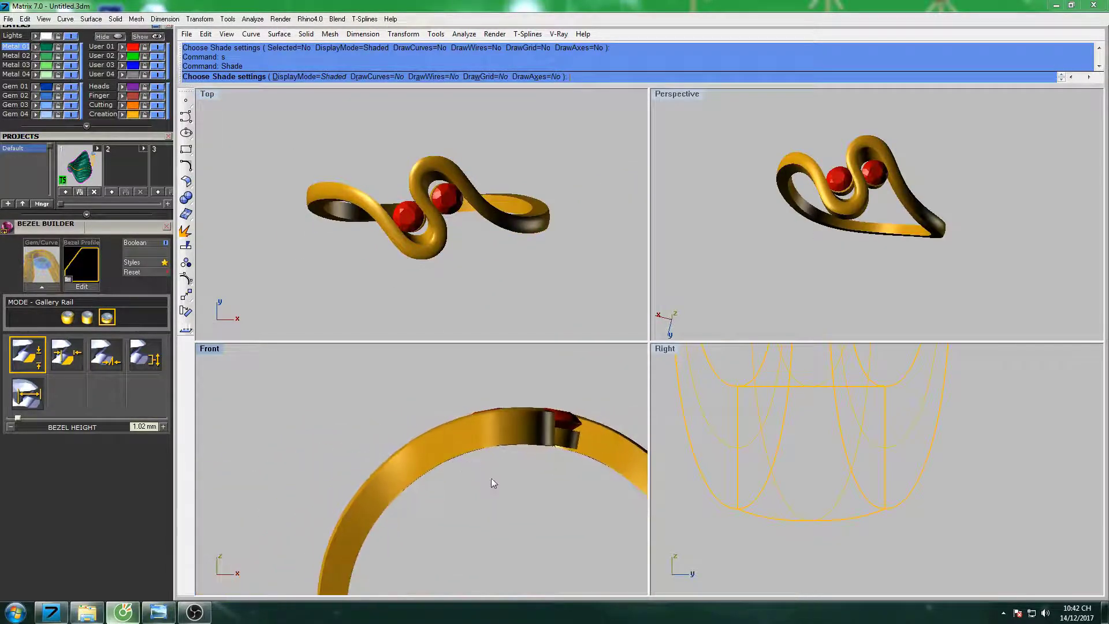
scroll(491, 477, down, 3)
scroll(483, 407, down, 2)
scroll(456, 416, up, 2)
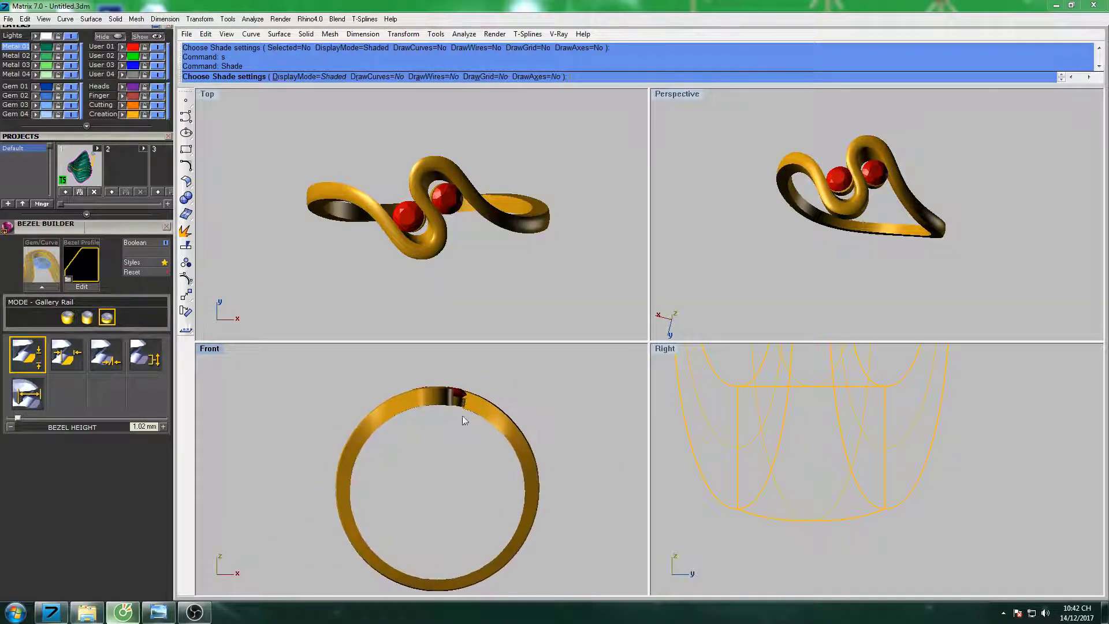
scroll(461, 416, up, 1)
Shade the Right view, re-centre the ring there, and refine the Perspective angle.
click(792, 426)
scroll(792, 426, up, 2)
scroll(843, 450, up, 1)
scroll(844, 450, down, 3)
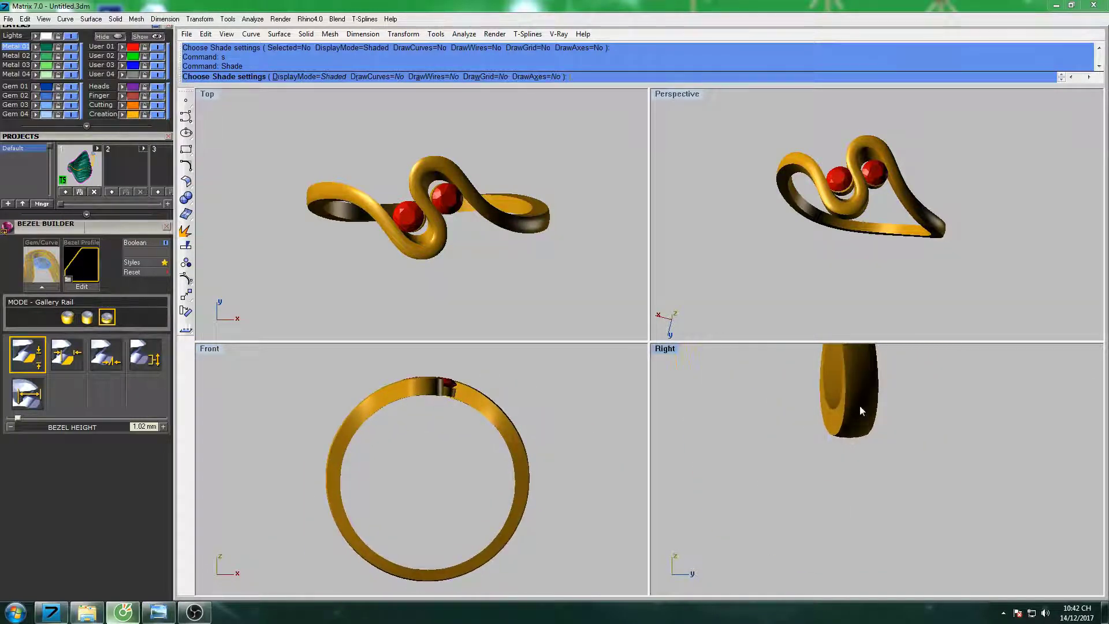
scroll(859, 405, up, 2)
scroll(865, 403, down, 2)
right_drag(866, 403, 815, 488)
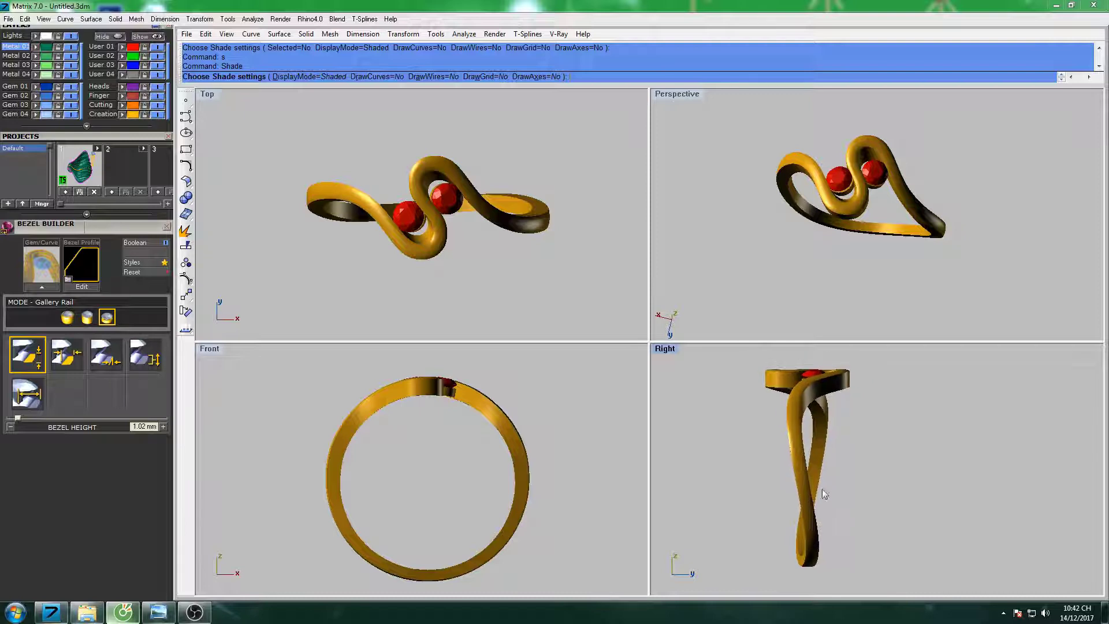
scroll(822, 469, up, 1)
mouse_move(890, 219)
right_down()
mouse_move(901, 217)
mouse_move(841, 209)
mouse_move(862, 198)
right_up()
scroll(840, 209, up, 3)
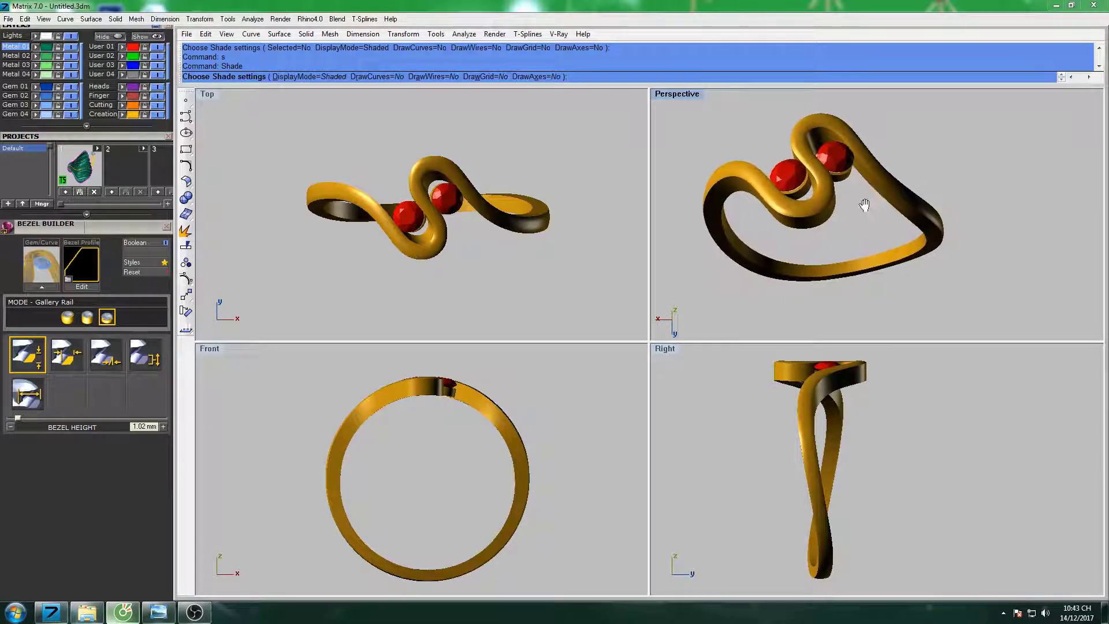
click(1069, 545)
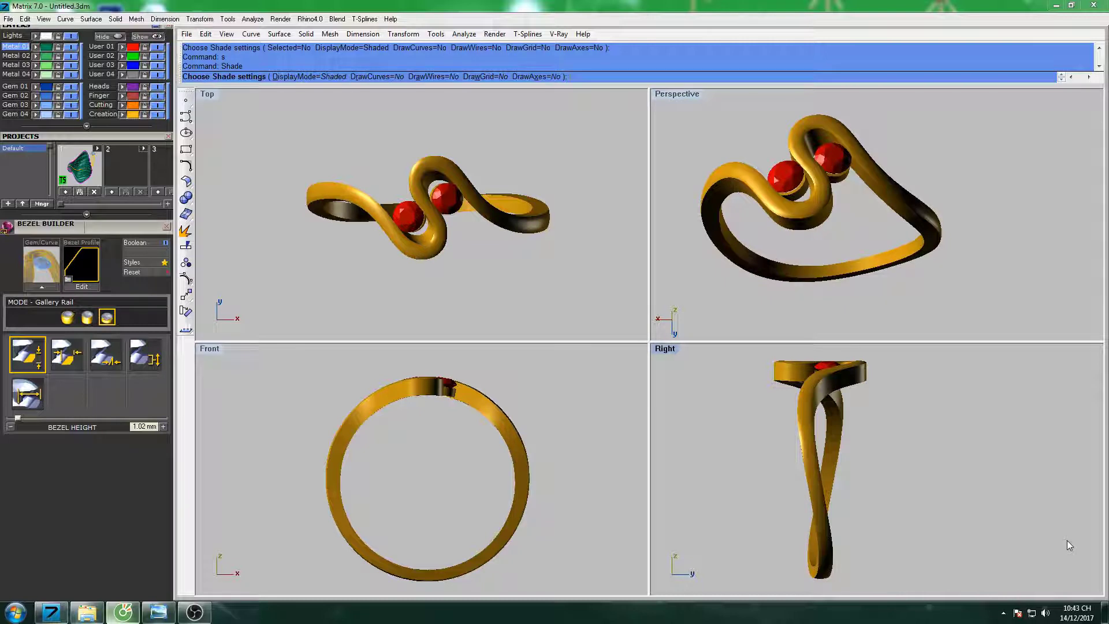